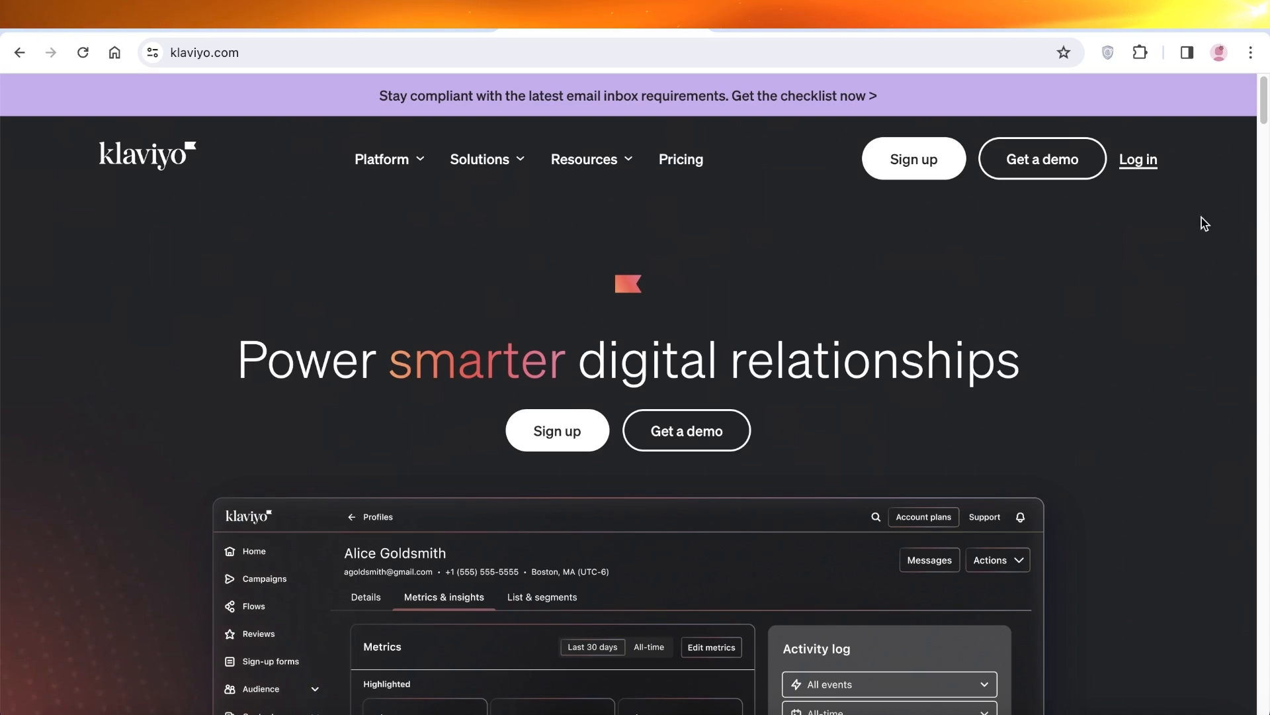
# Scroll the Klaviyo page, then bring up the account sign-up form
pyautogui.scroll(-8, 1191, 292)
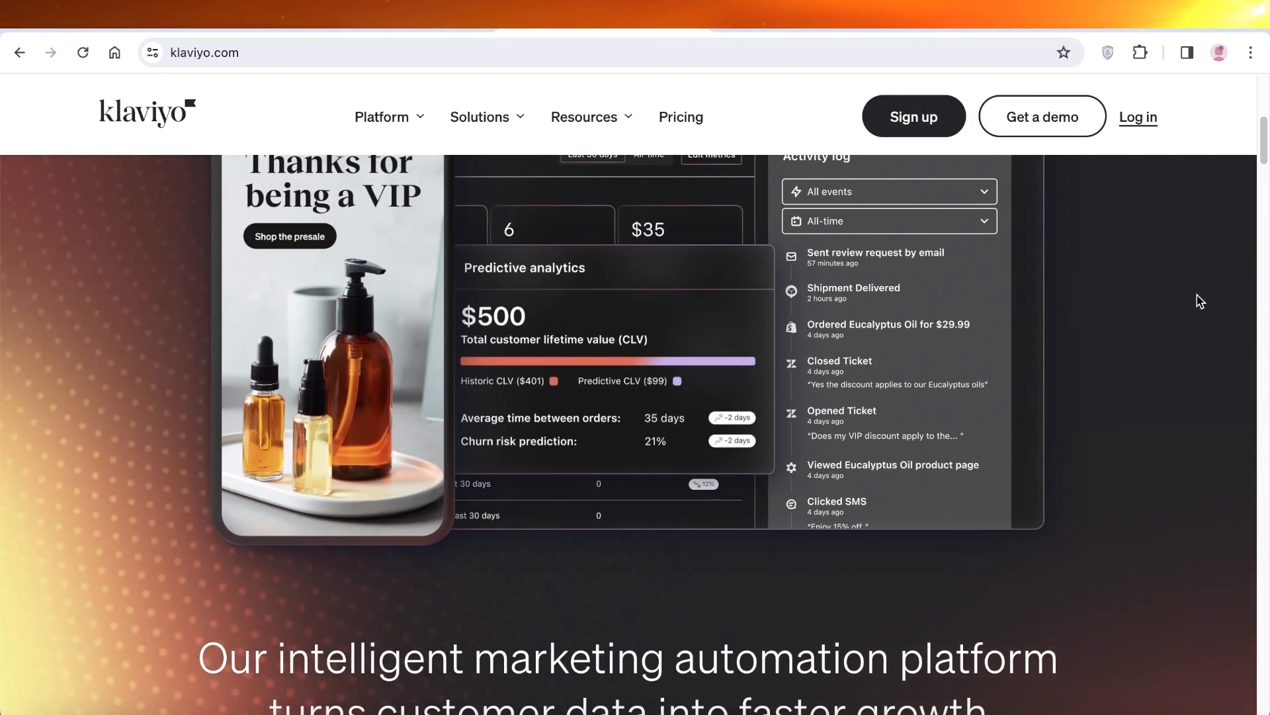
pyautogui.scroll(-2, 1198, 307)
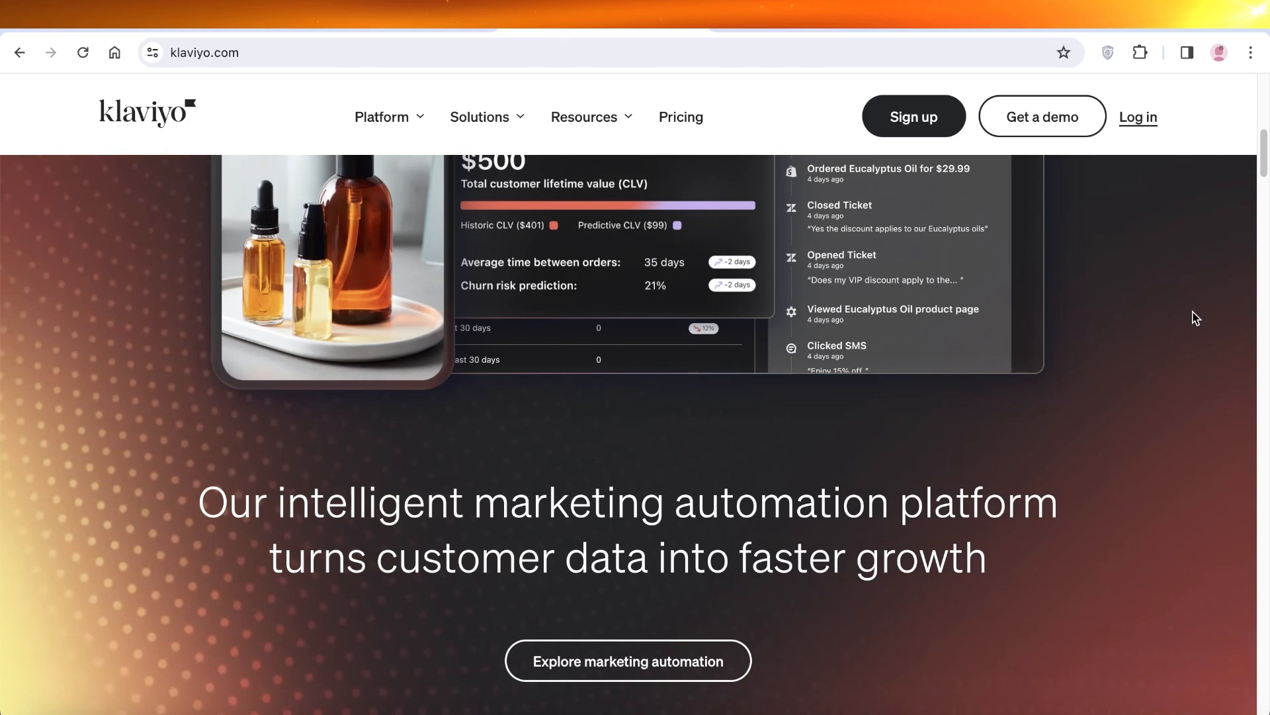
pyautogui.scroll(-8, 1197, 317)
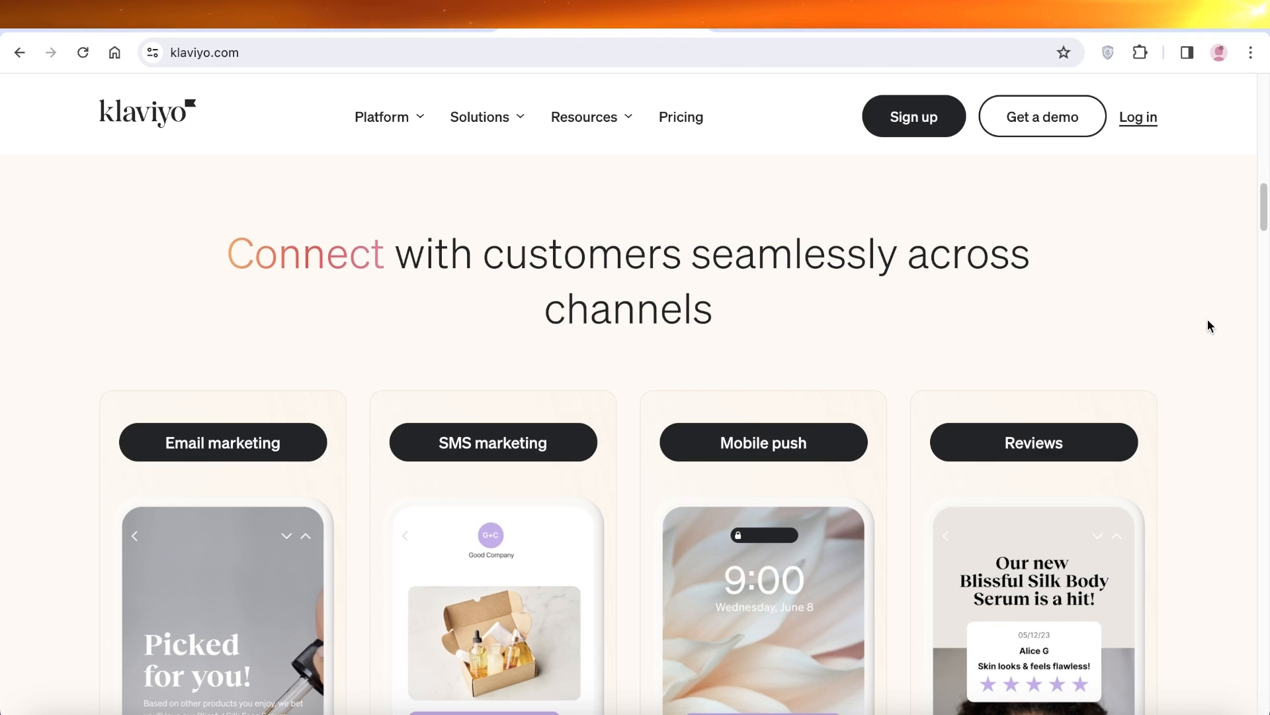
pyautogui.scroll(-7, 1210, 325)
pyautogui.scroll(-3, 1215, 333)
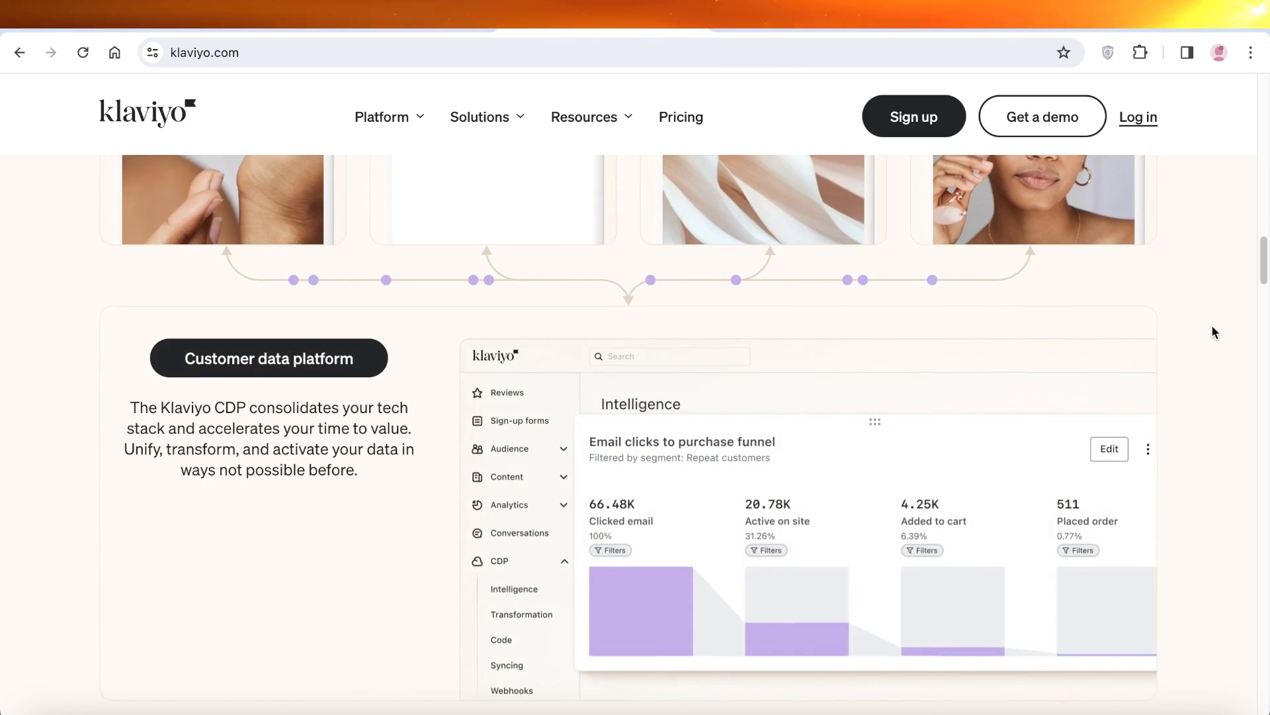
pyautogui.scroll(-2, 1216, 332)
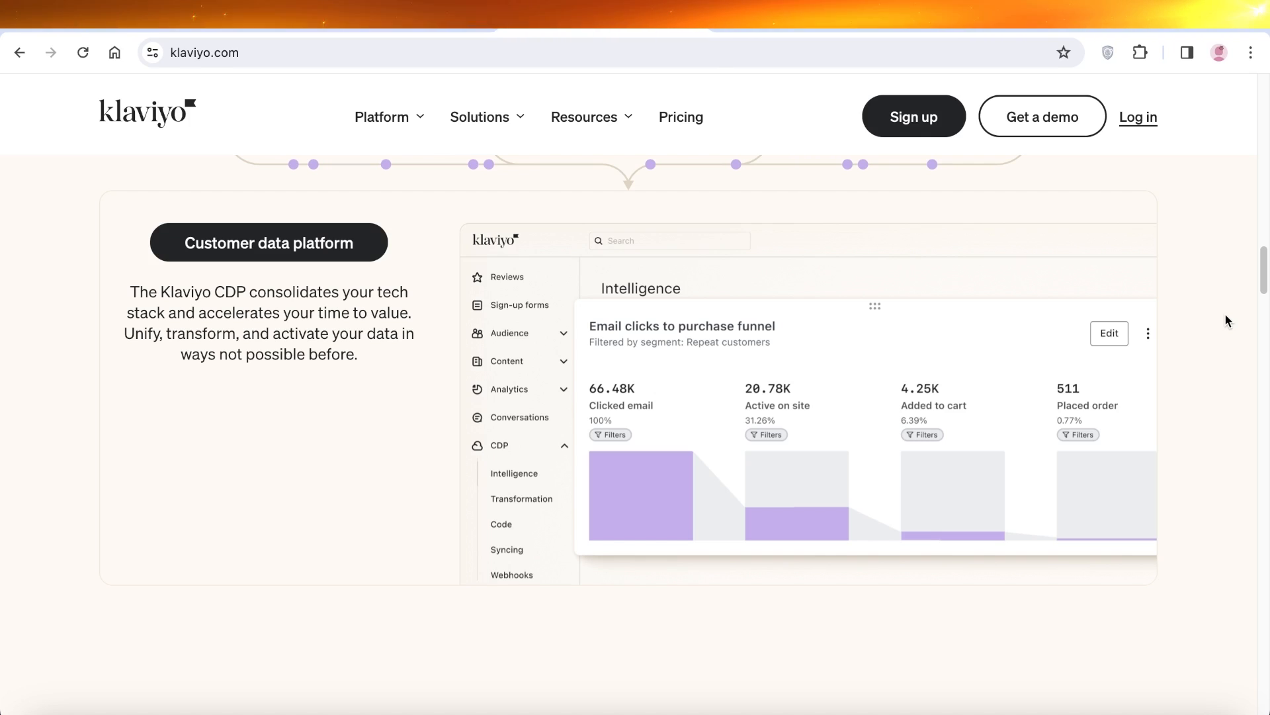
pyautogui.scroll(-8, 1138, 406)
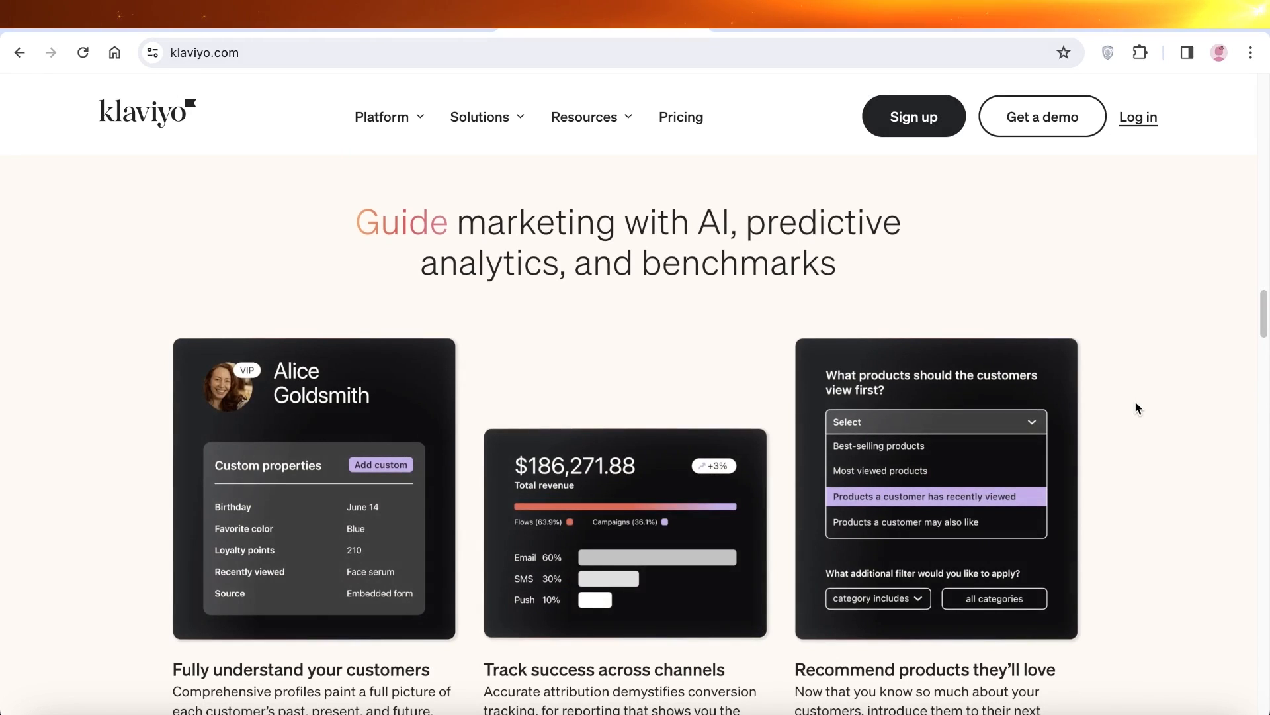
pyautogui.scroll(5, 1138, 408)
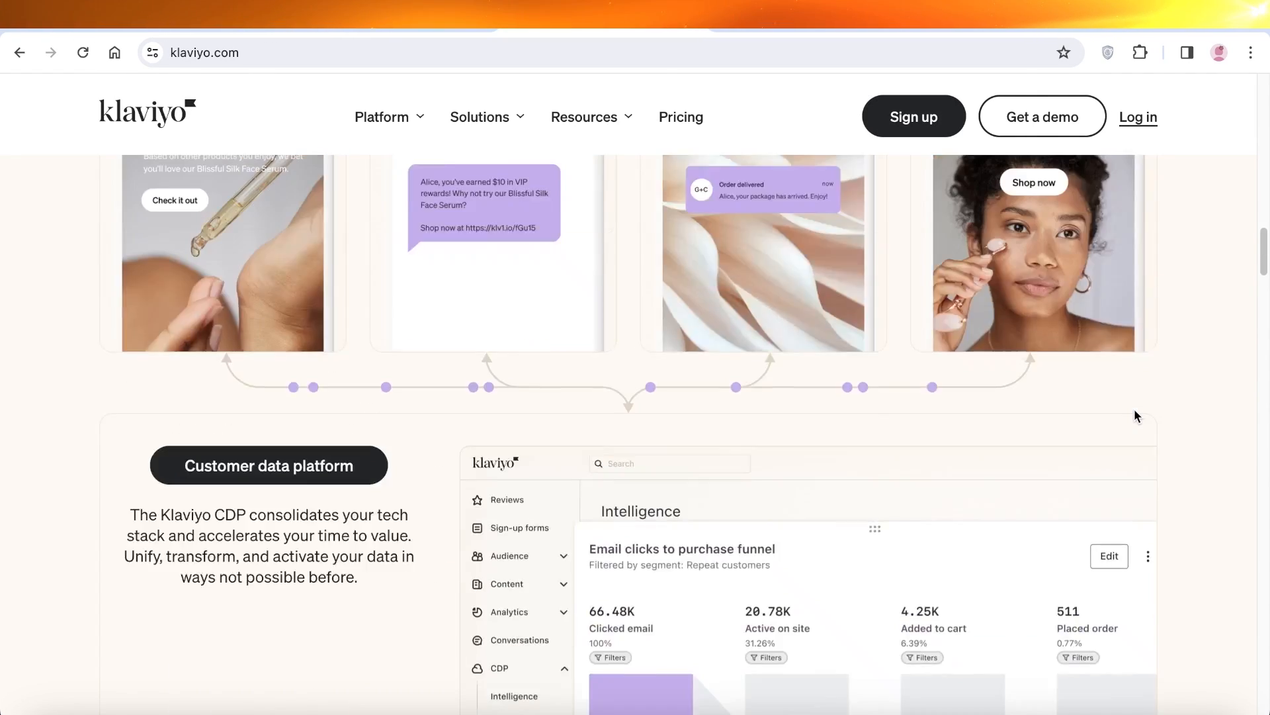
pyautogui.scroll(10, 1136, 418)
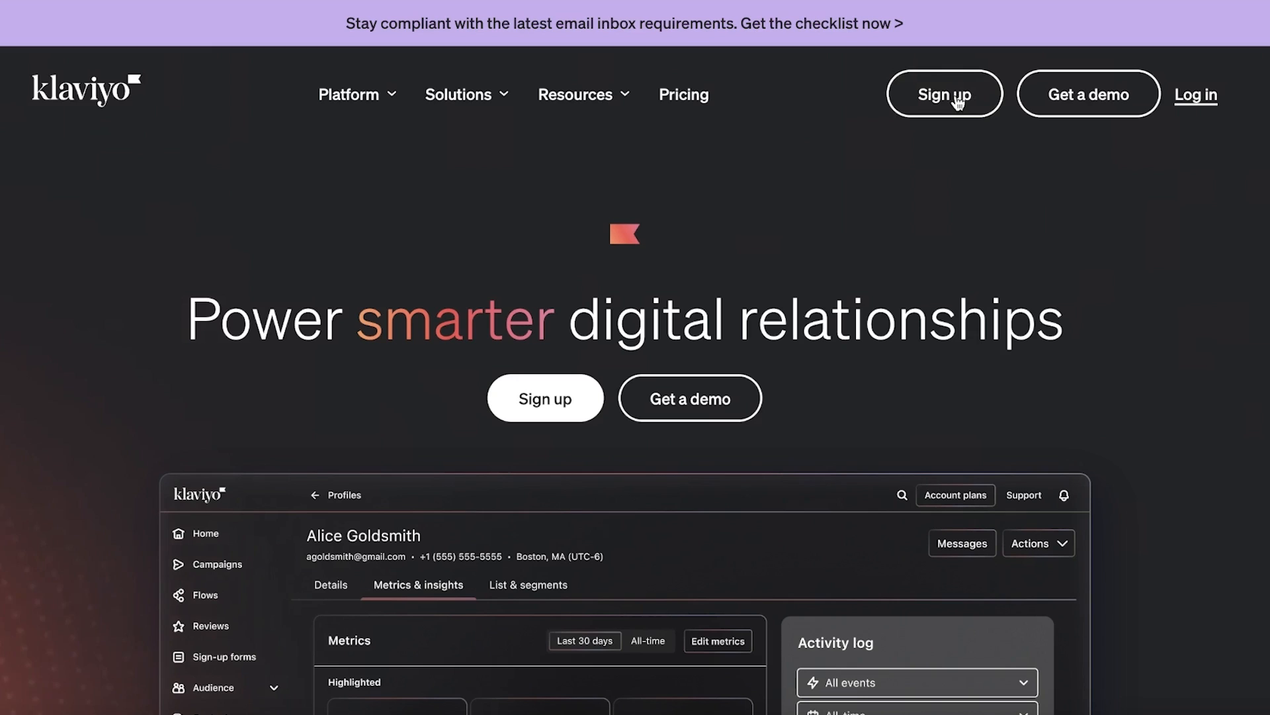
pyautogui.click(957, 103)
pyautogui.scroll(-6, 953, 119)
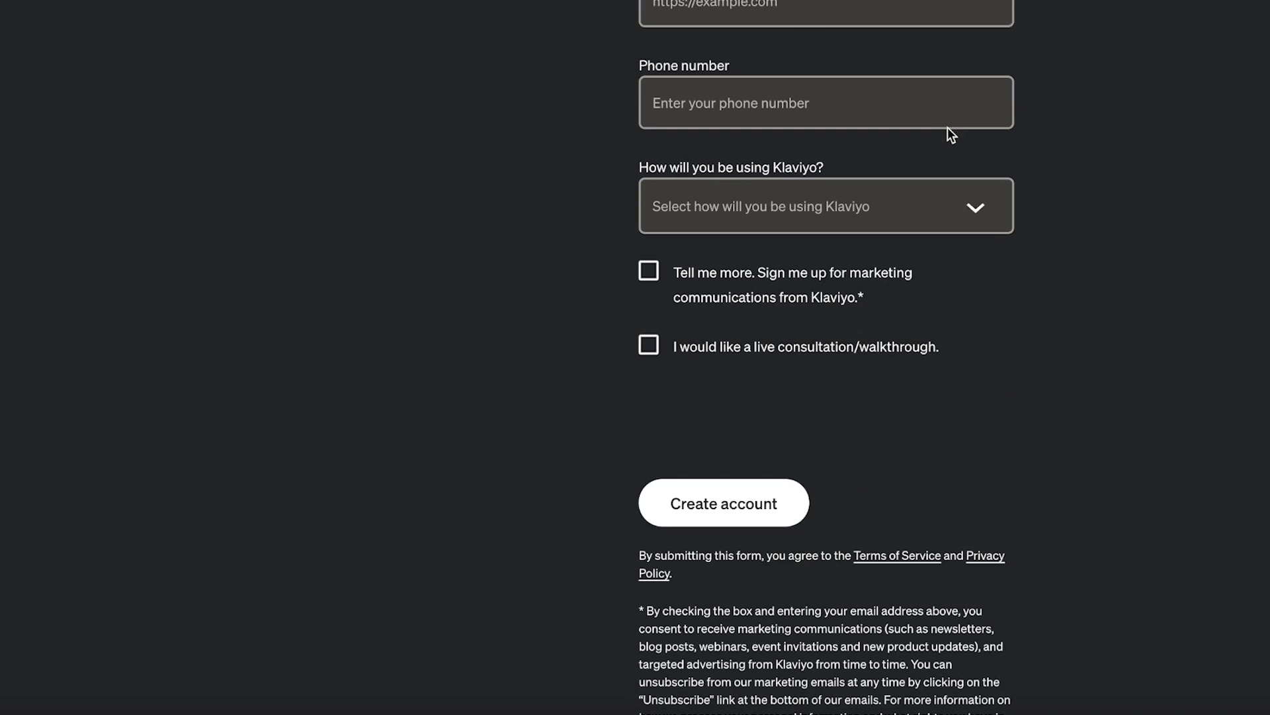
pyautogui.scroll(8, 953, 146)
# Autofill the saved e-mail and password in the sign-up form
pyautogui.click(793, 255)
pyautogui.press('Down')
pyautogui.press('Return')
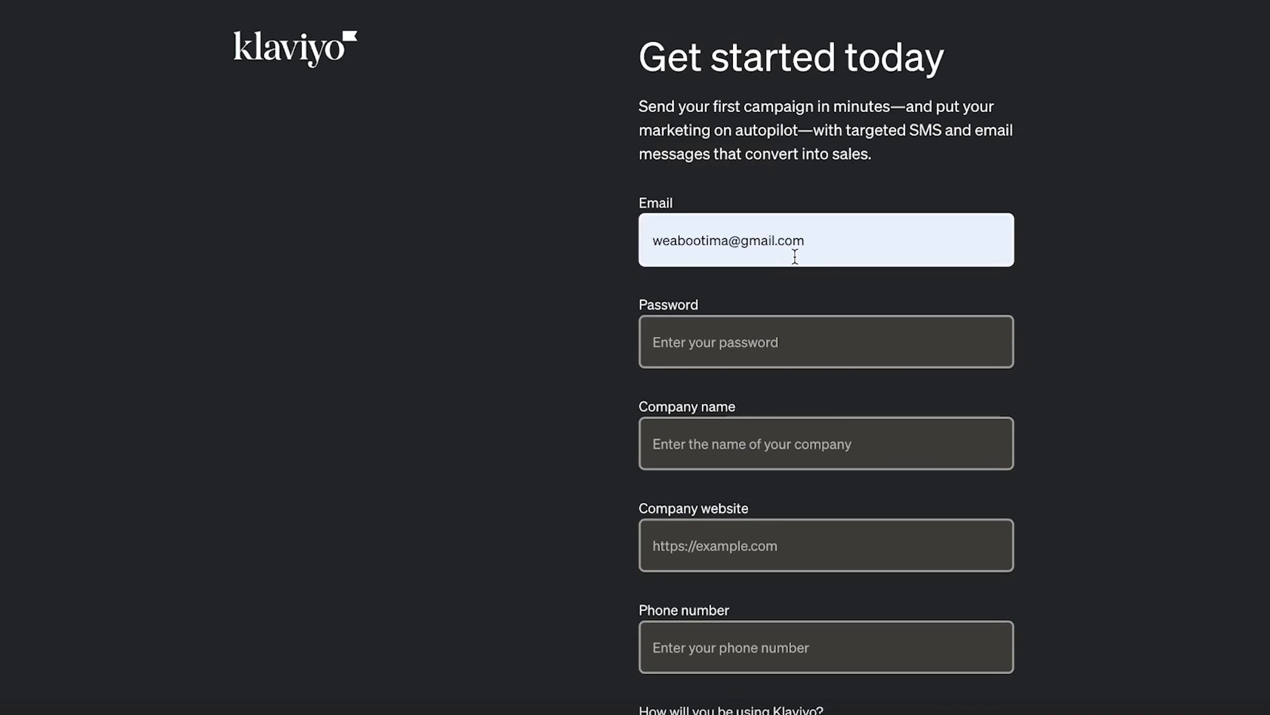
pyautogui.click(747, 356)
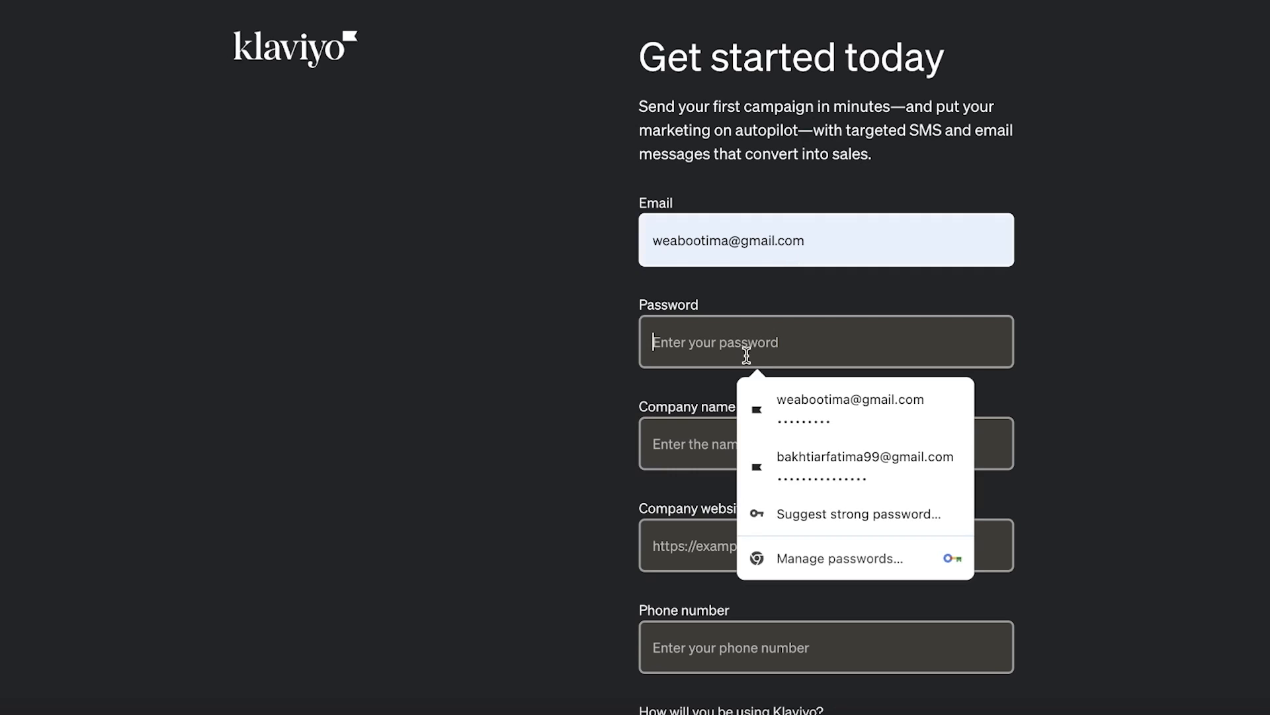
pyautogui.click(763, 405)
pyautogui.scroll(-9, 763, 406)
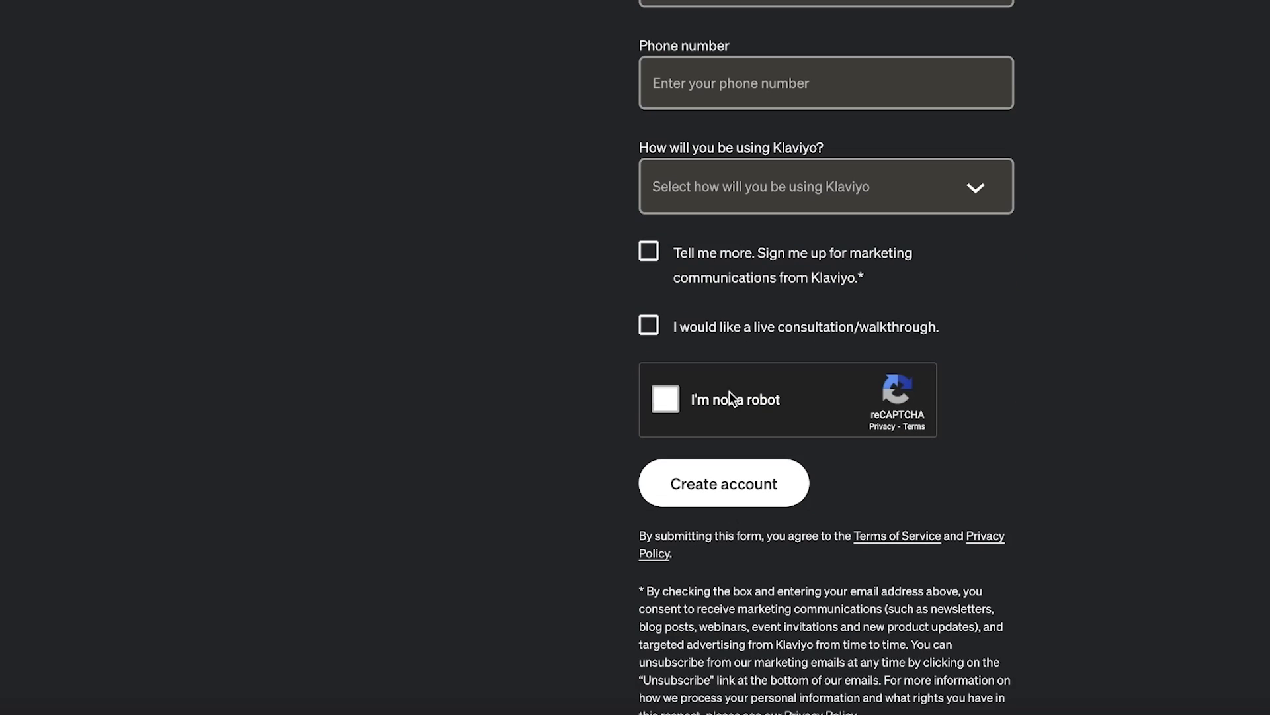
pyautogui.scroll(8, 729, 391)
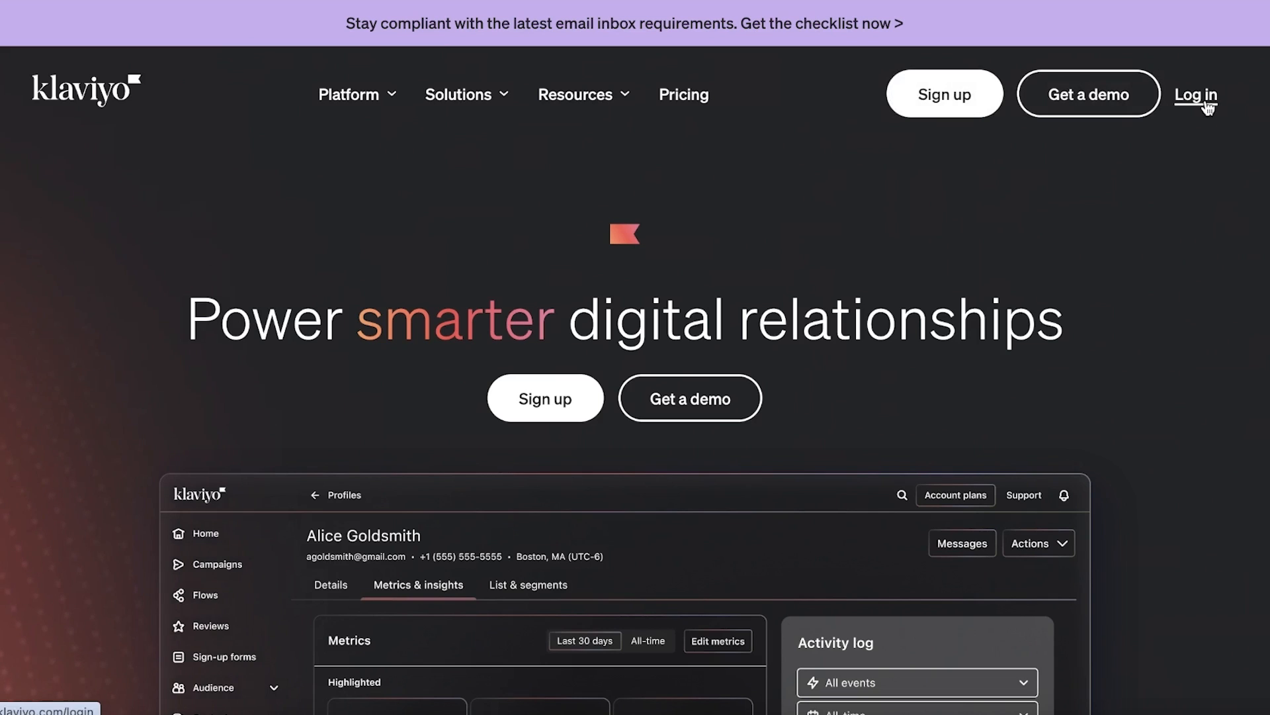
# Switch to Log in, pass the reCAPTCHA check and log in to the existing account
pyautogui.click(1207, 106)
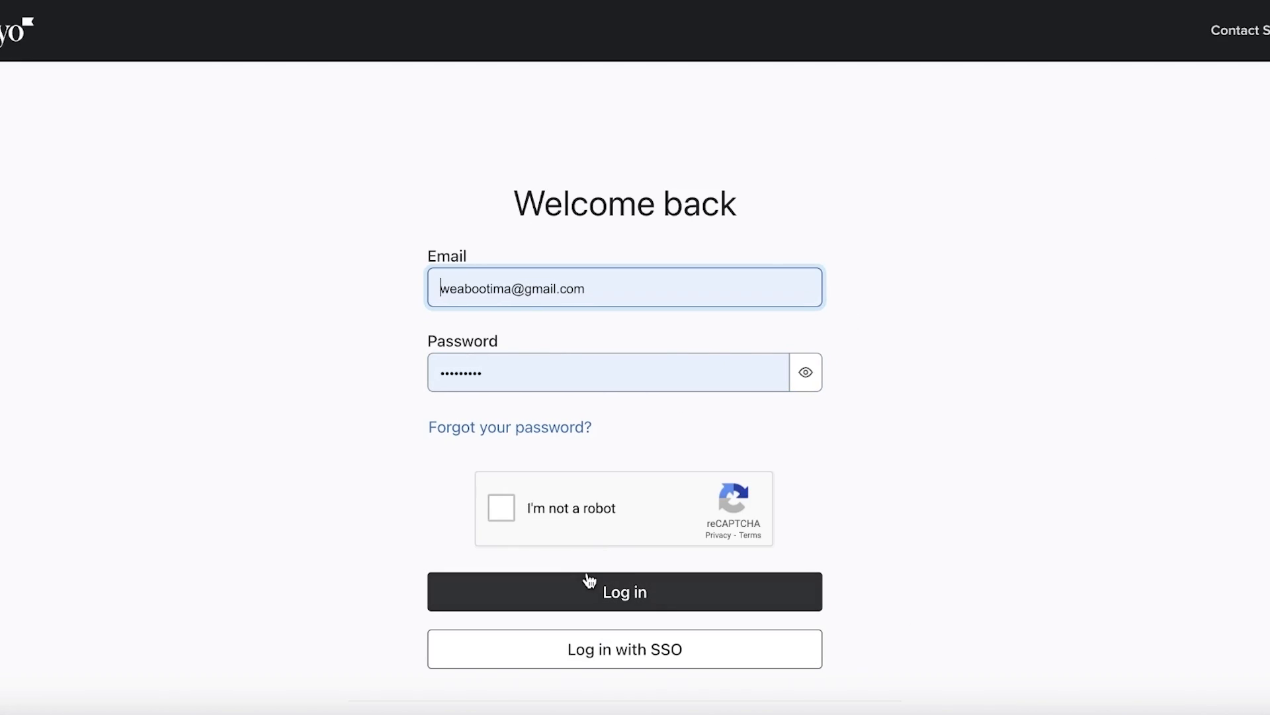
pyautogui.click(547, 523)
pyautogui.click(555, 586)
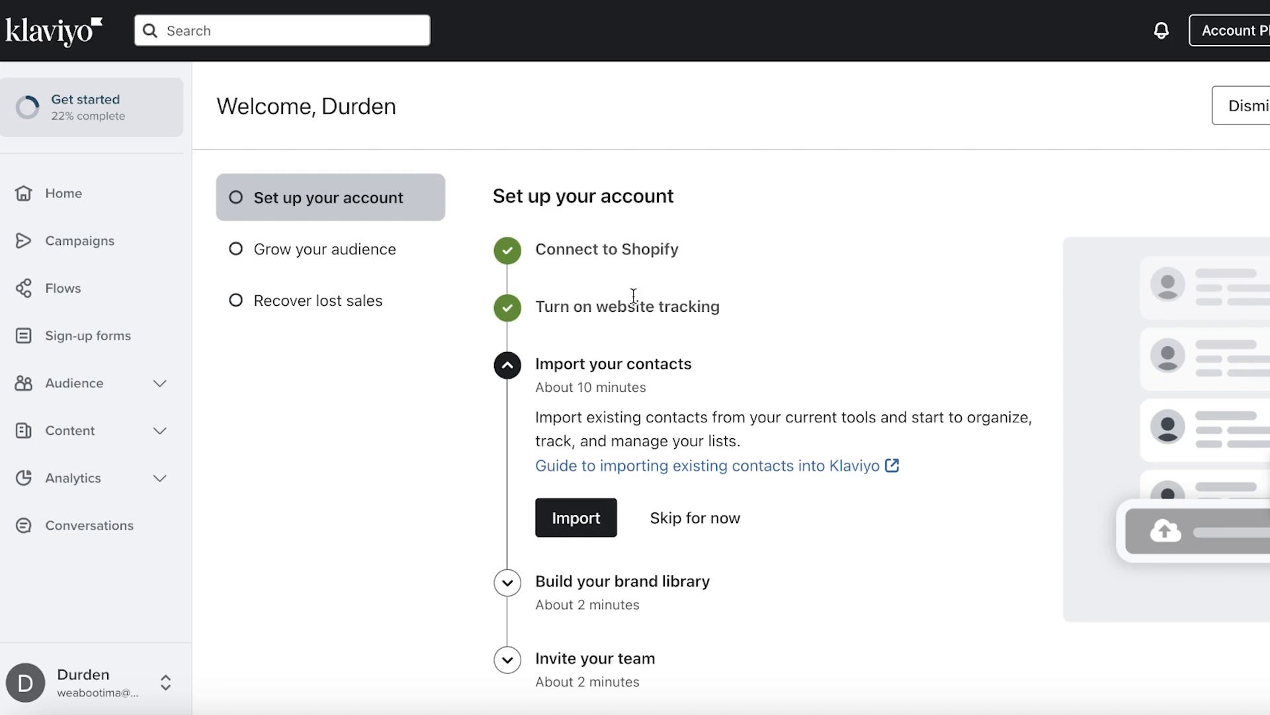
# Choose Integrations from the sidebar profile's account menu
pyautogui.click(642, 257)
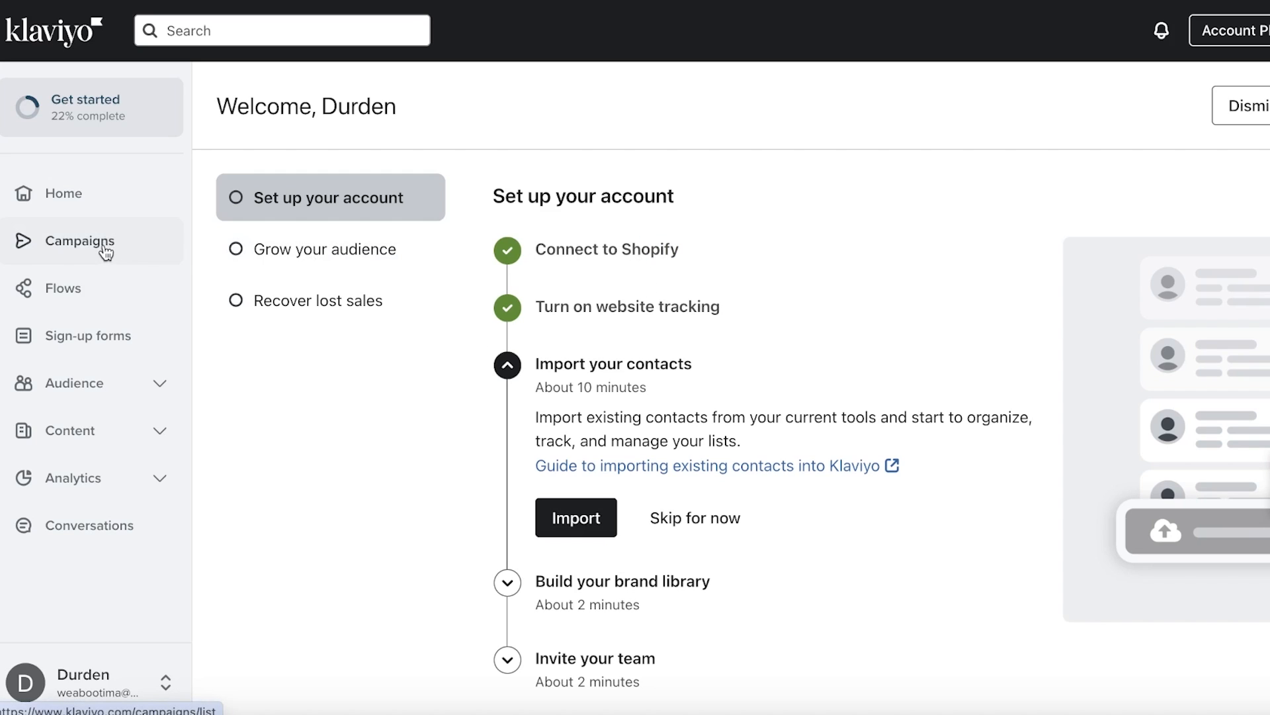
pyautogui.click(98, 685)
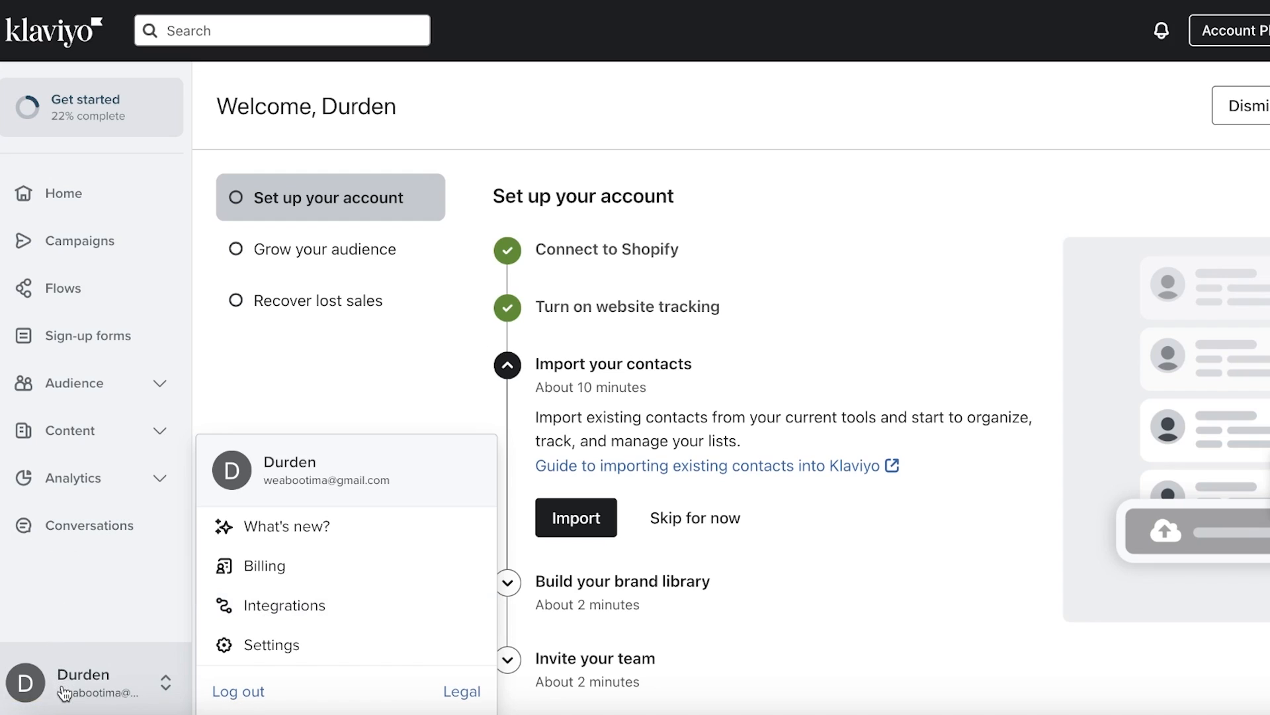
pyautogui.click(249, 604)
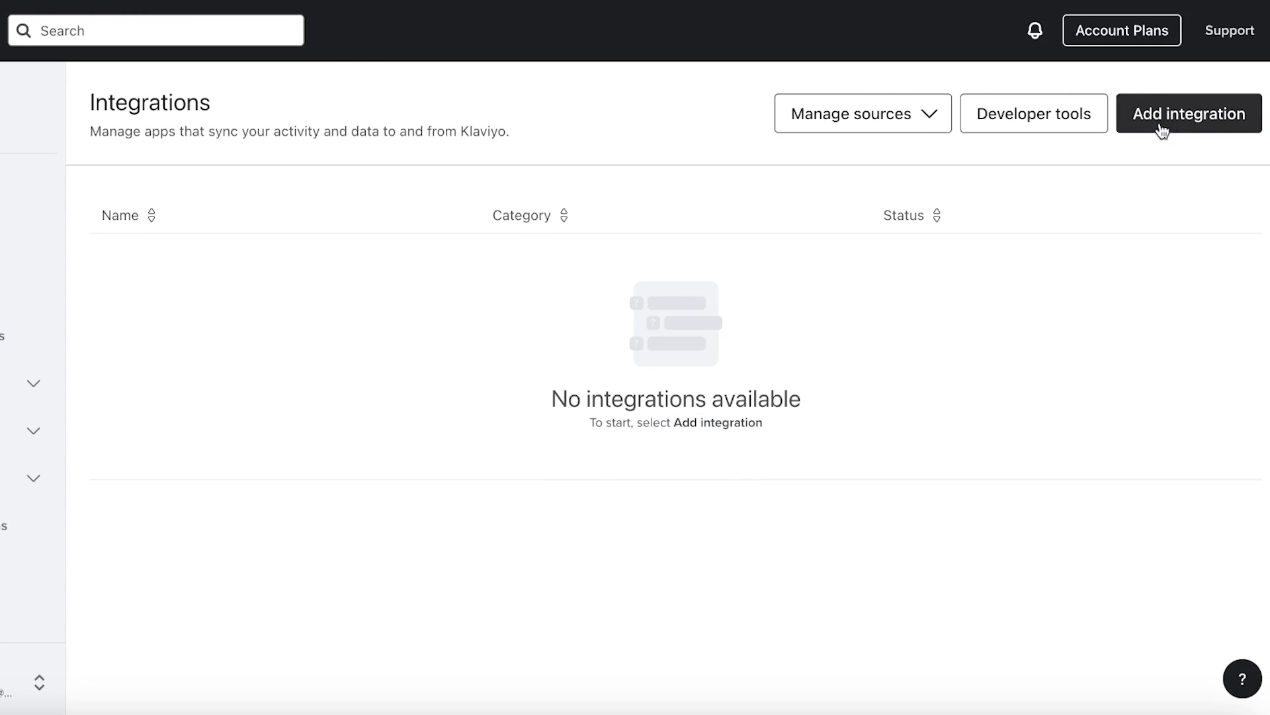
# Search new integrations for Shopify, open its setup, and get the live store's address for Store URL
pyautogui.click(1162, 116)
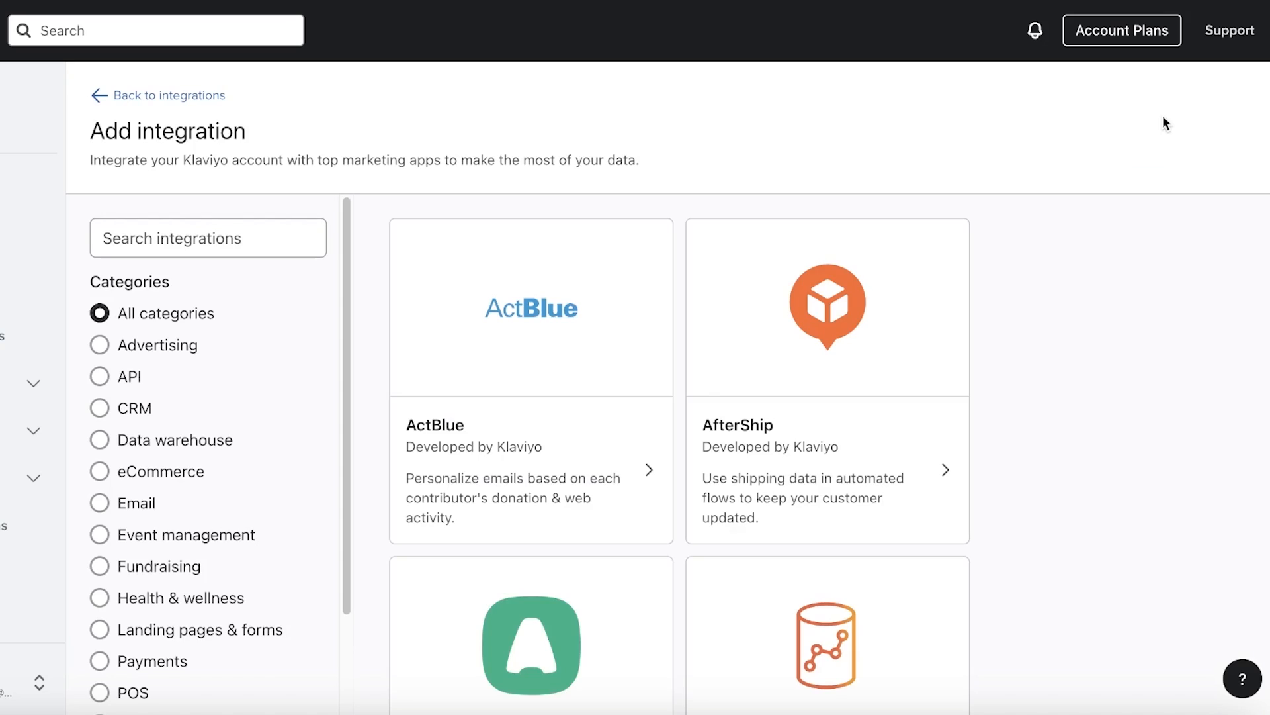
pyautogui.click(251, 225)
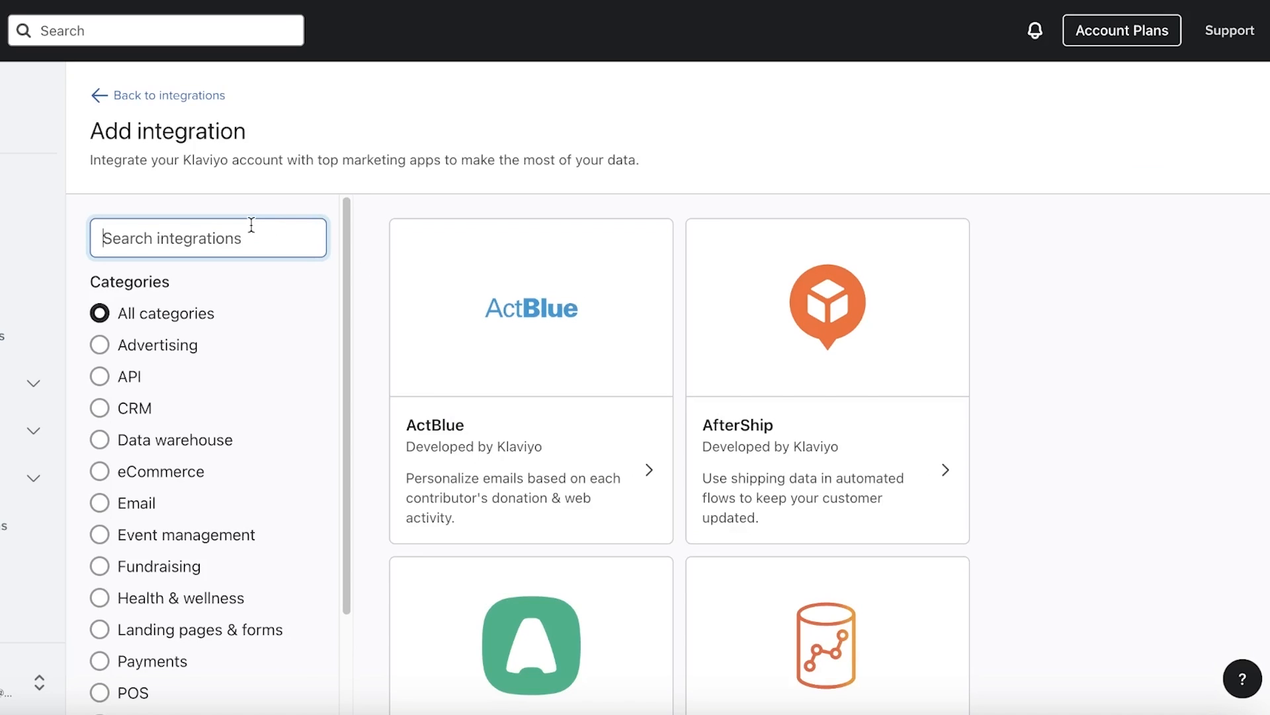
pyautogui.write('shp')
pyautogui.press('BackSpace')
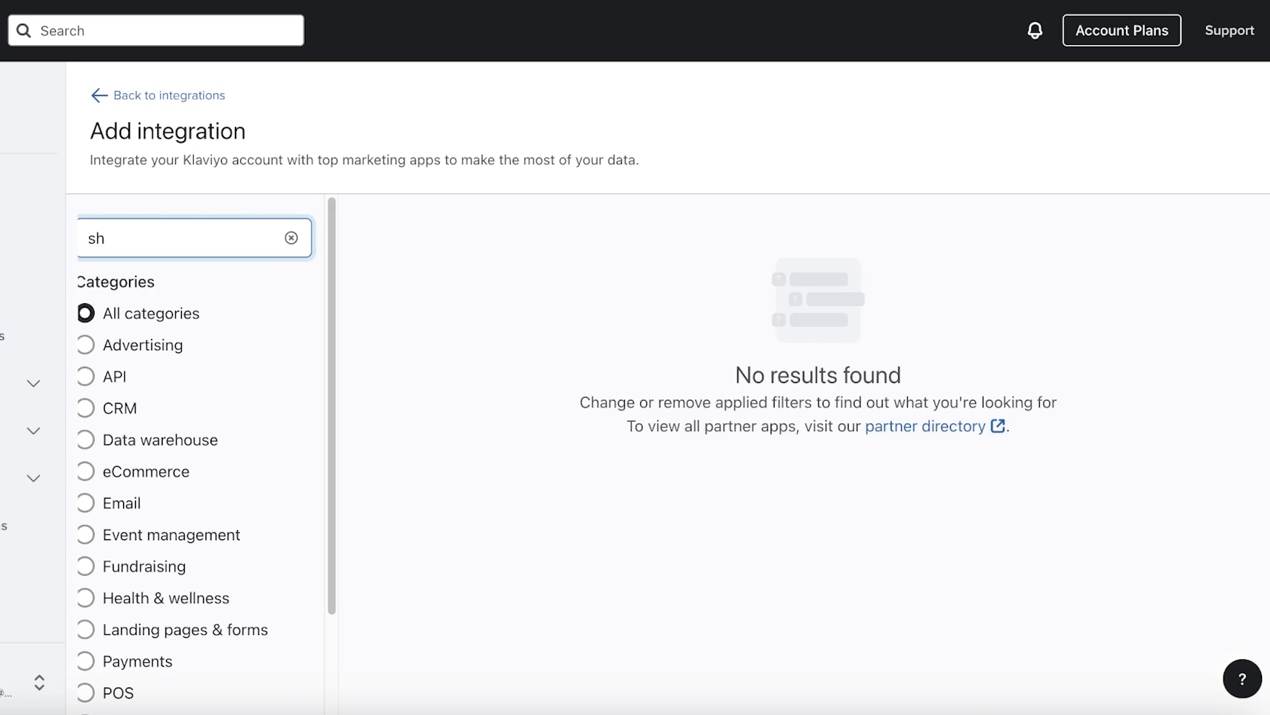
pyautogui.write('opify')
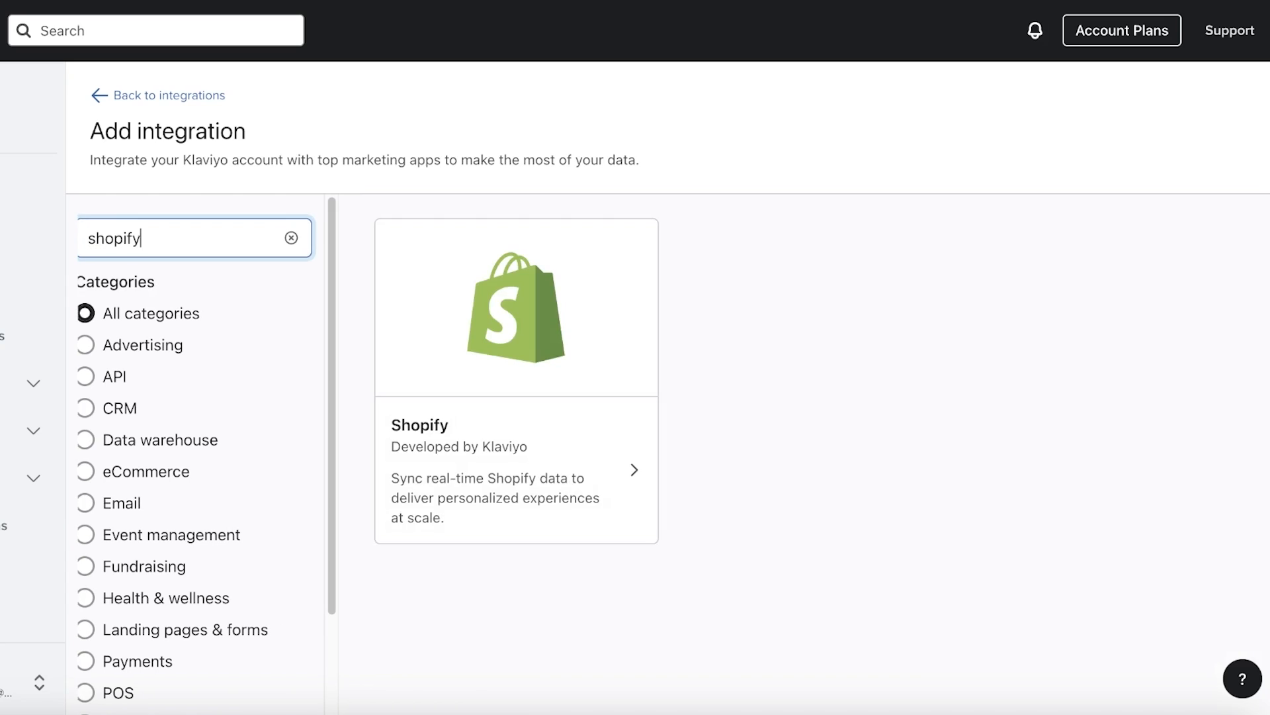
pyautogui.click(463, 292)
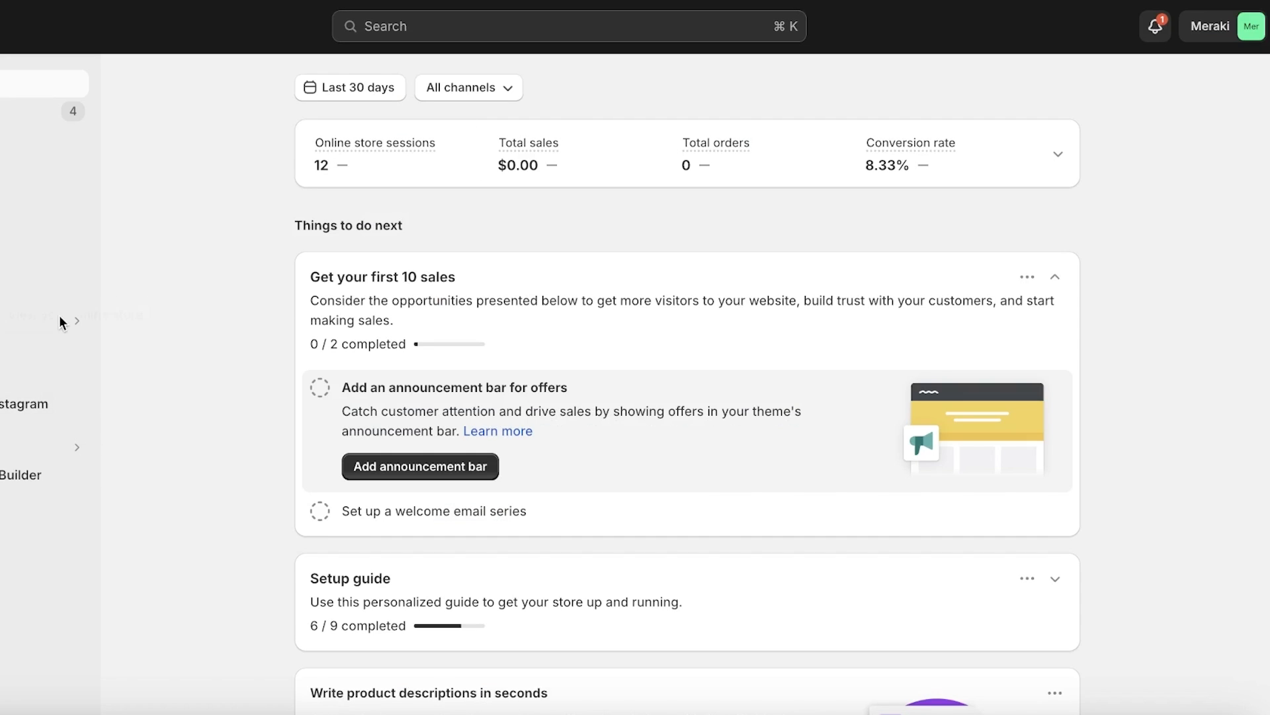
pyautogui.click(75, 347)
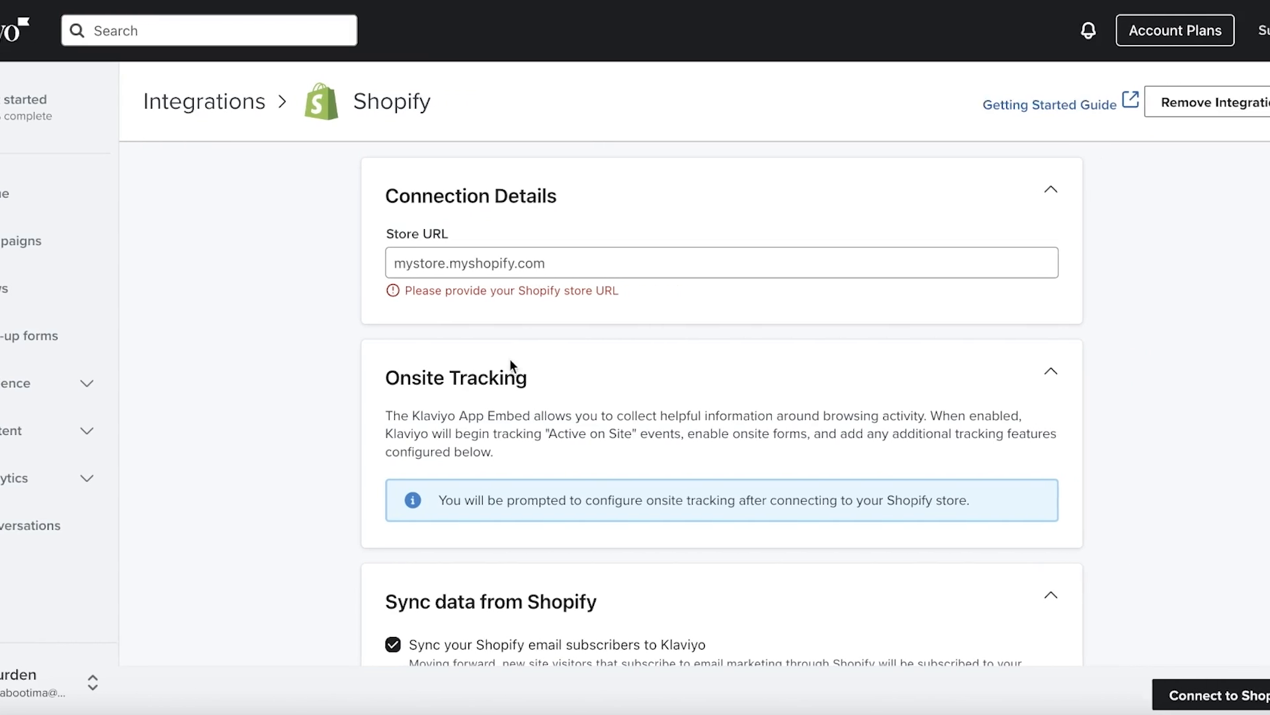
pyautogui.click(471, 258)
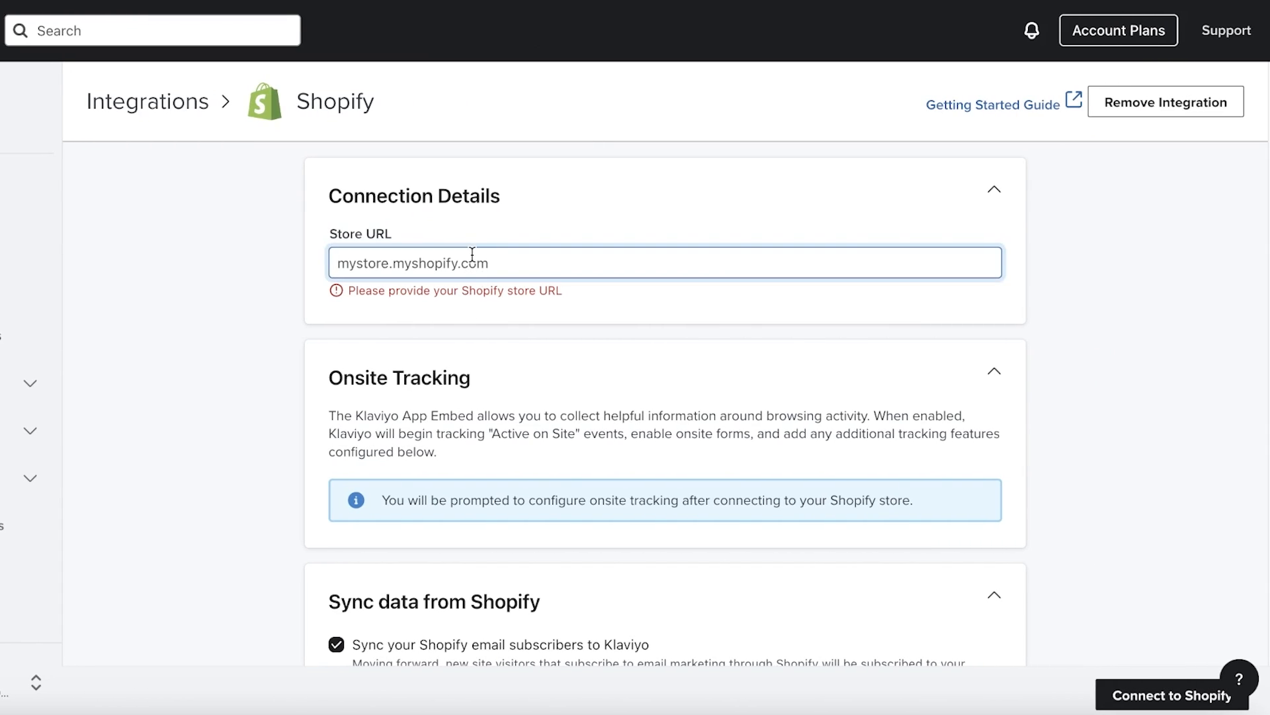
# Paste the store's address as Store URL and choose Preview List as the subscriber list
pyautogui.write('https://e58d1a-2.myshopify.com/')
pyautogui.scroll(-7, 984, 251)
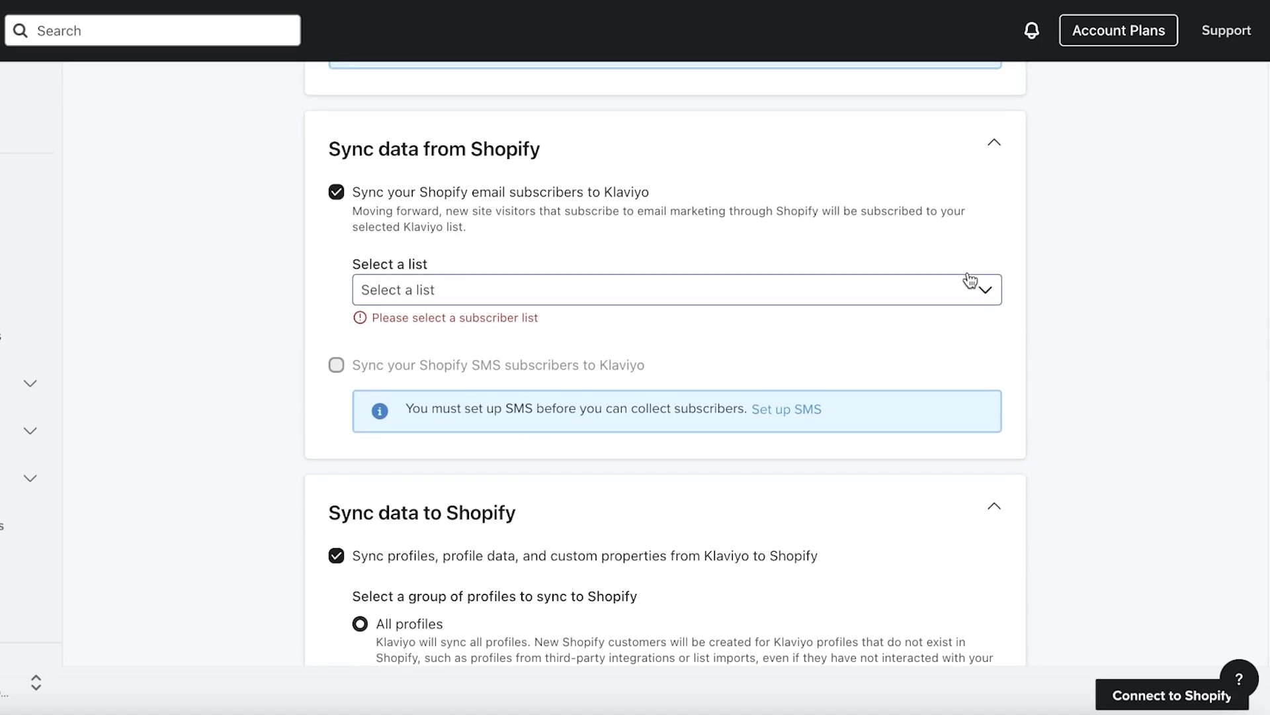
pyautogui.scroll(1, 970, 281)
pyautogui.click(426, 331)
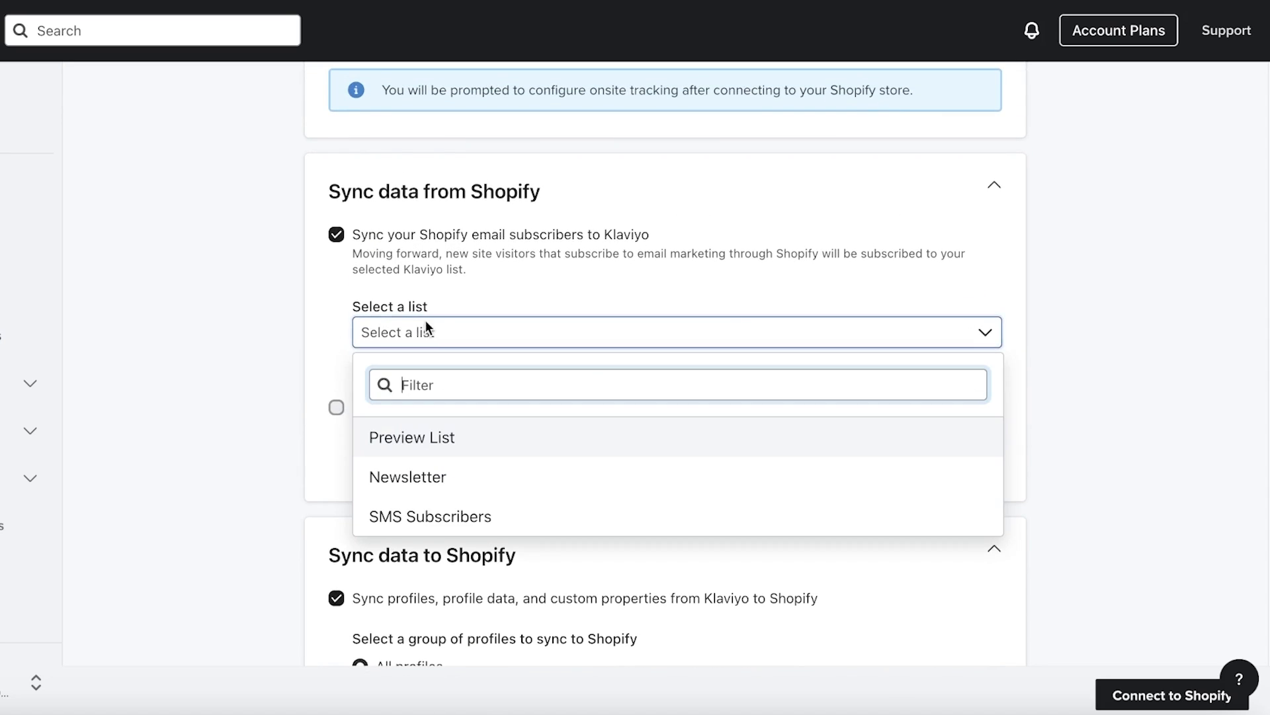
pyautogui.click(410, 479)
pyautogui.scroll(-3, 370, 407)
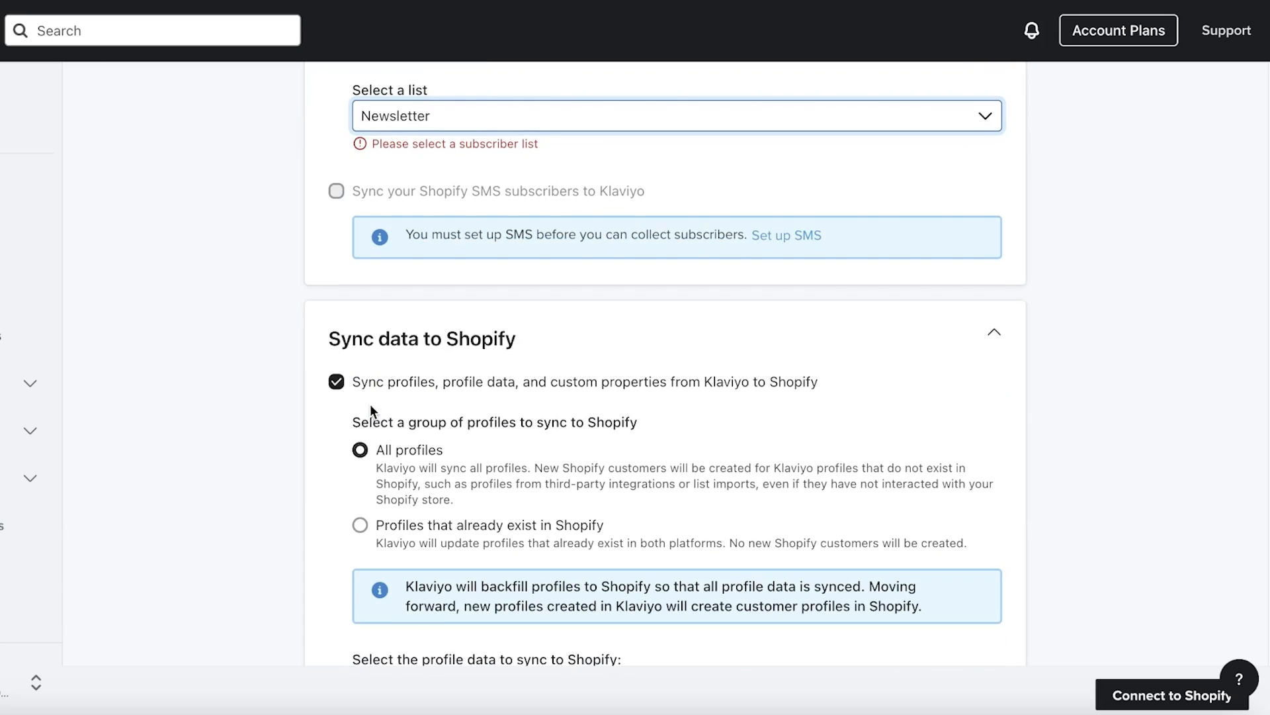
pyautogui.scroll(-3, 350, 344)
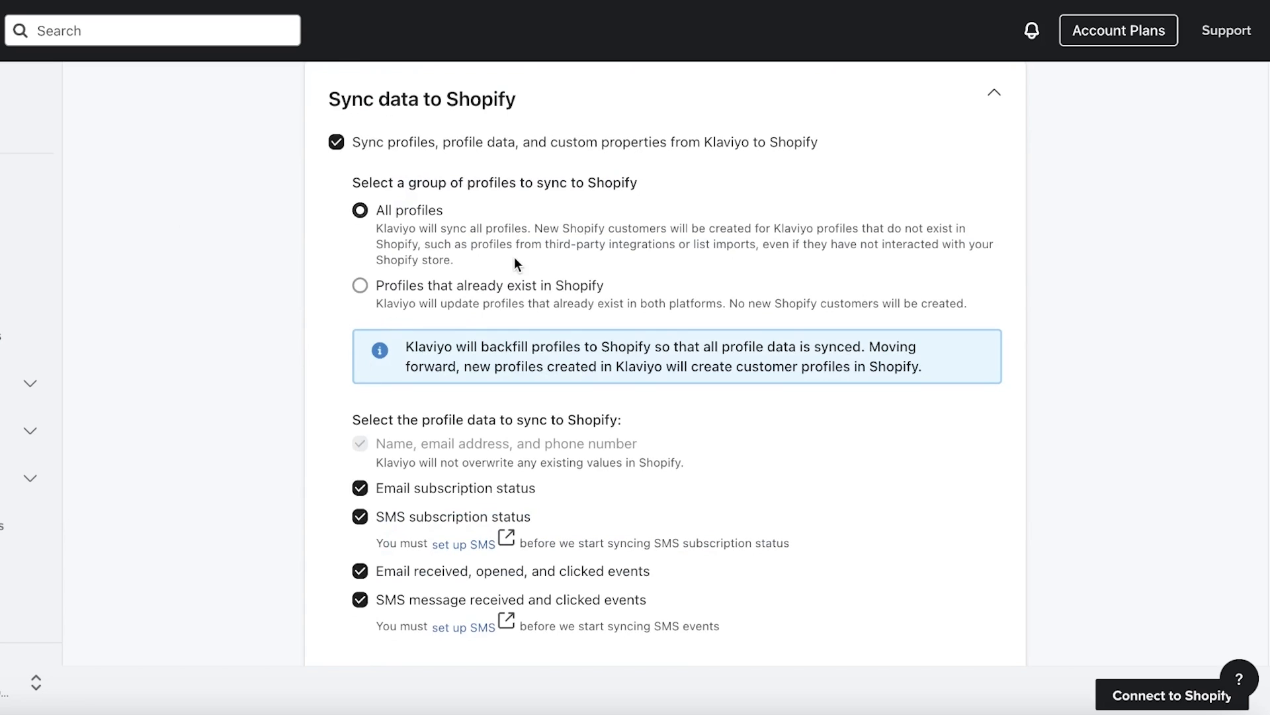
pyautogui.scroll(-3, 514, 258)
pyautogui.scroll(7, 536, 286)
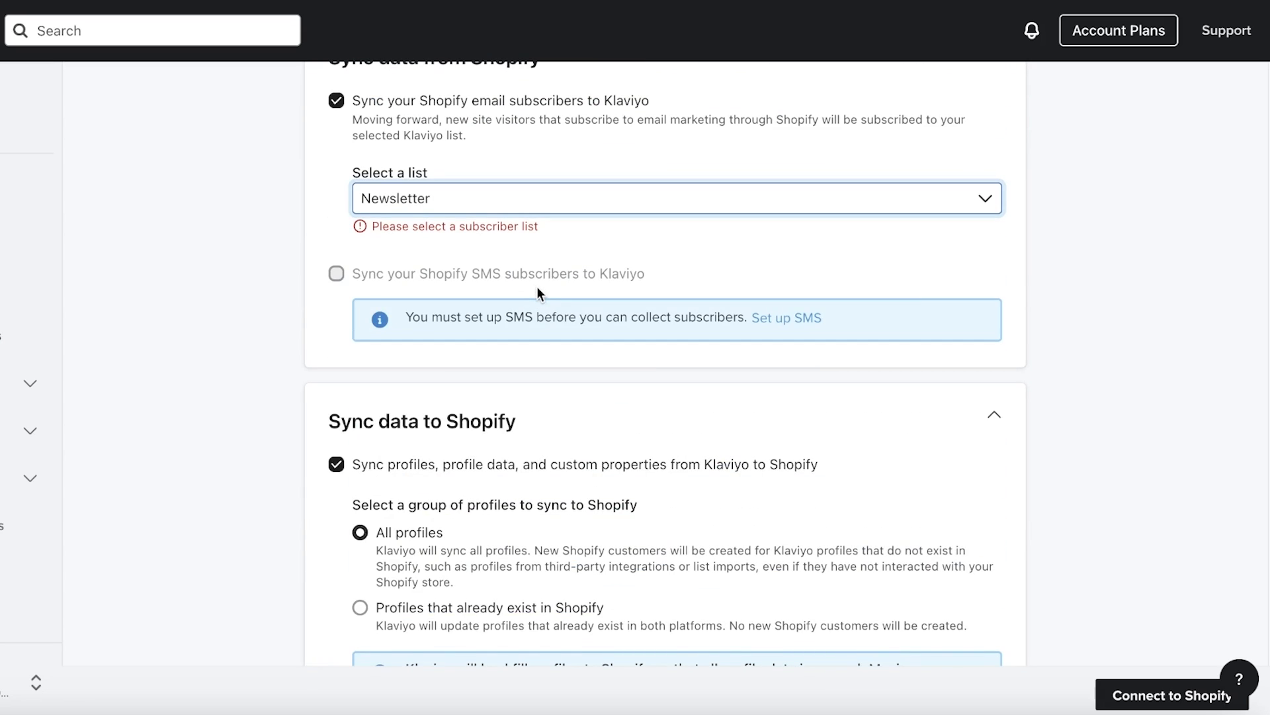
pyautogui.click(485, 193)
pyautogui.click(478, 206)
pyautogui.click(415, 341)
pyautogui.click(421, 202)
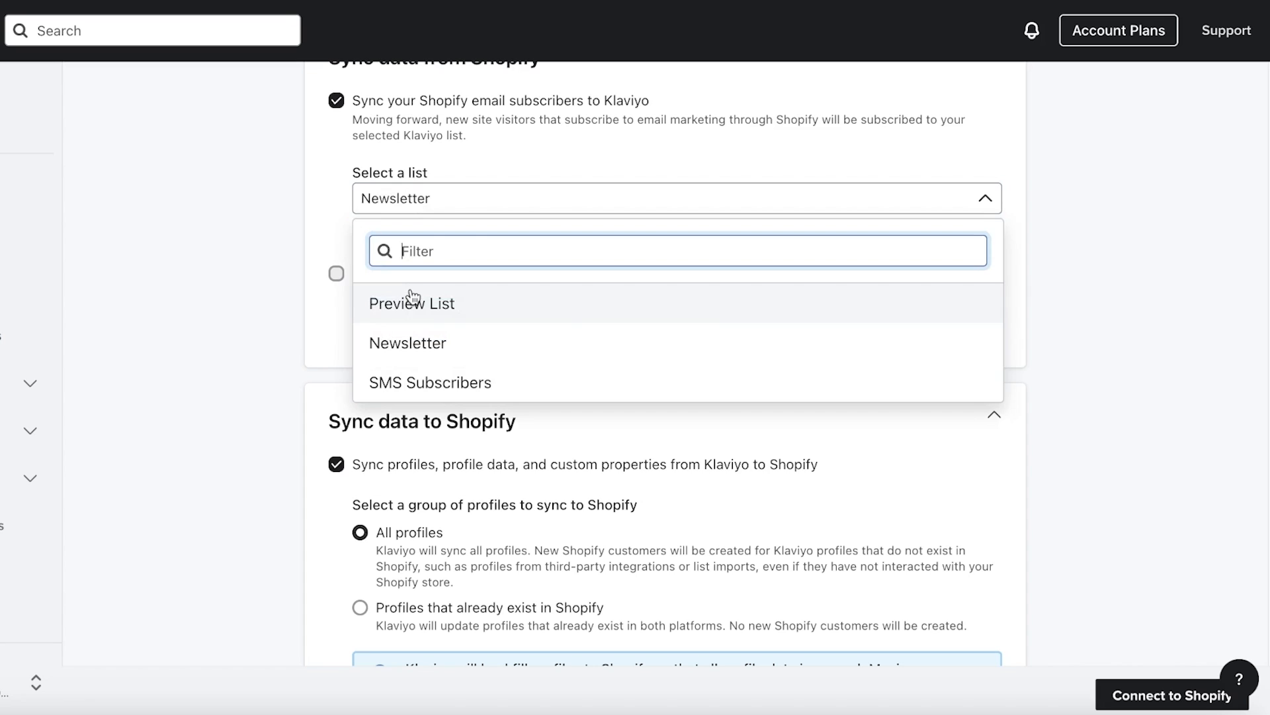
pyautogui.click(412, 303)
pyautogui.click(425, 202)
pyautogui.click(420, 303)
pyautogui.scroll(8, 556, 289)
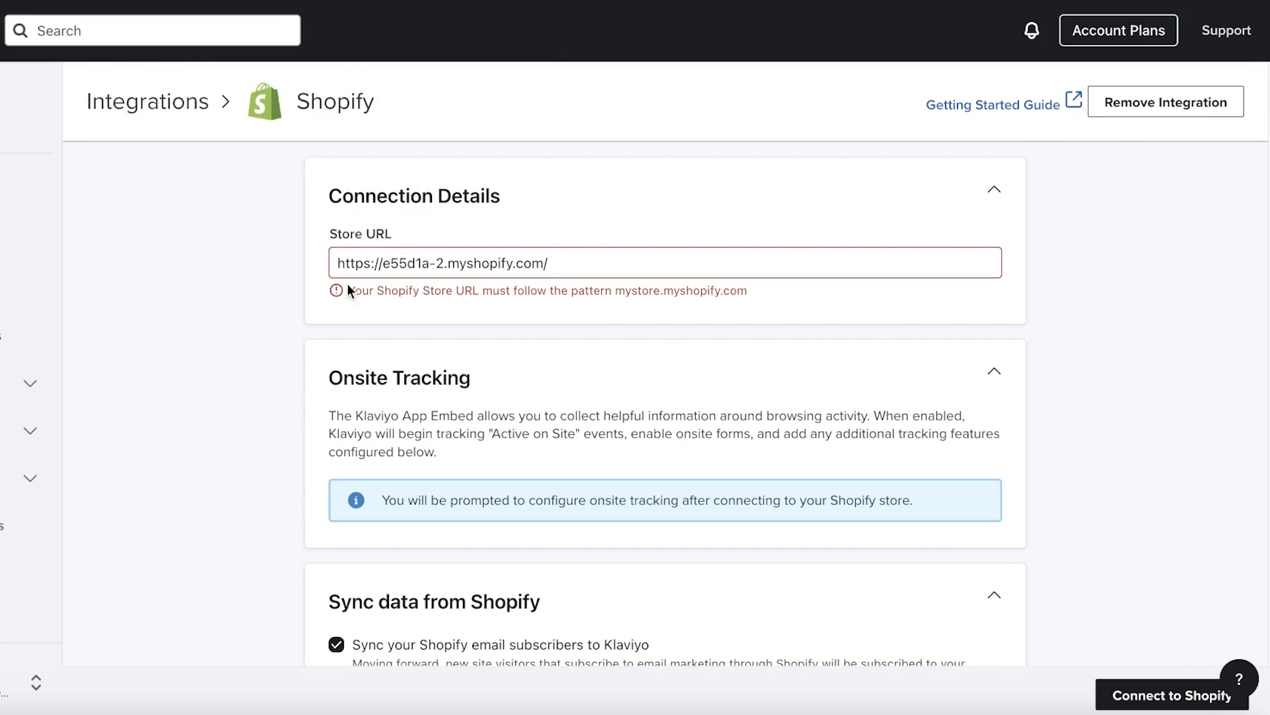
pyautogui.moveTo(382, 263); pyautogui.dragTo(283, 273)
pyautogui.press('BackSpace')
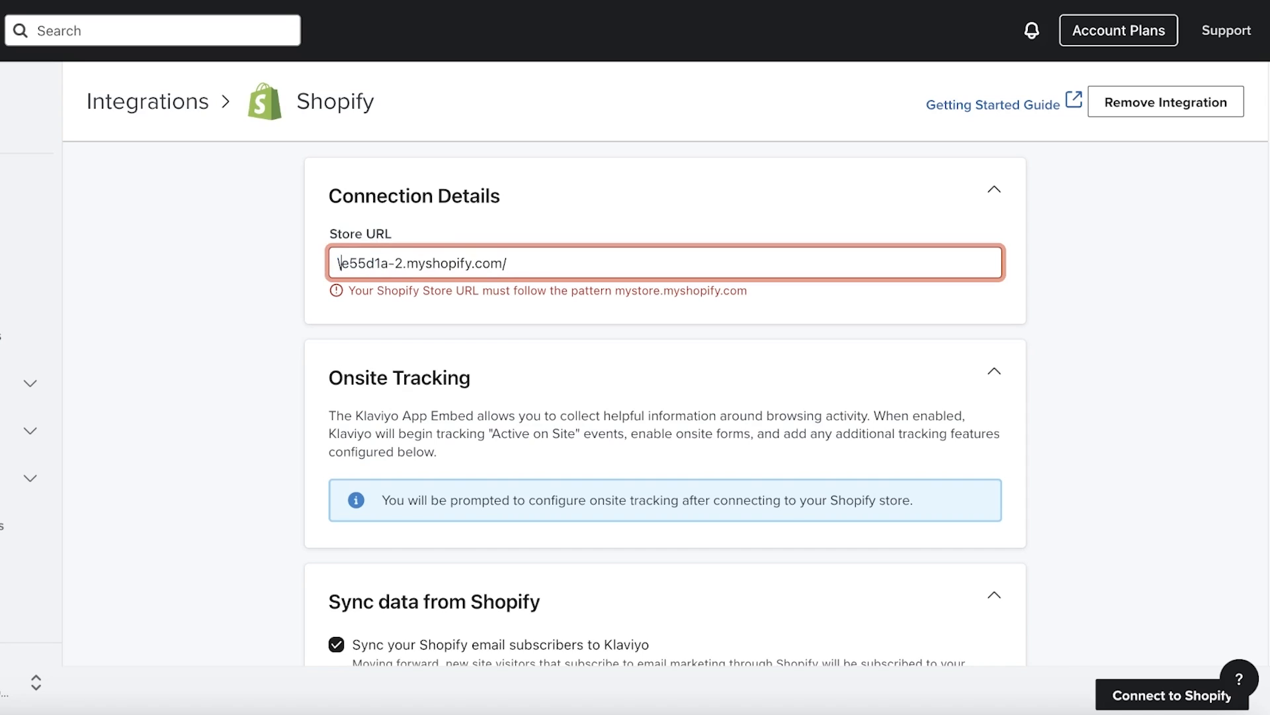
pyautogui.click(273, 263)
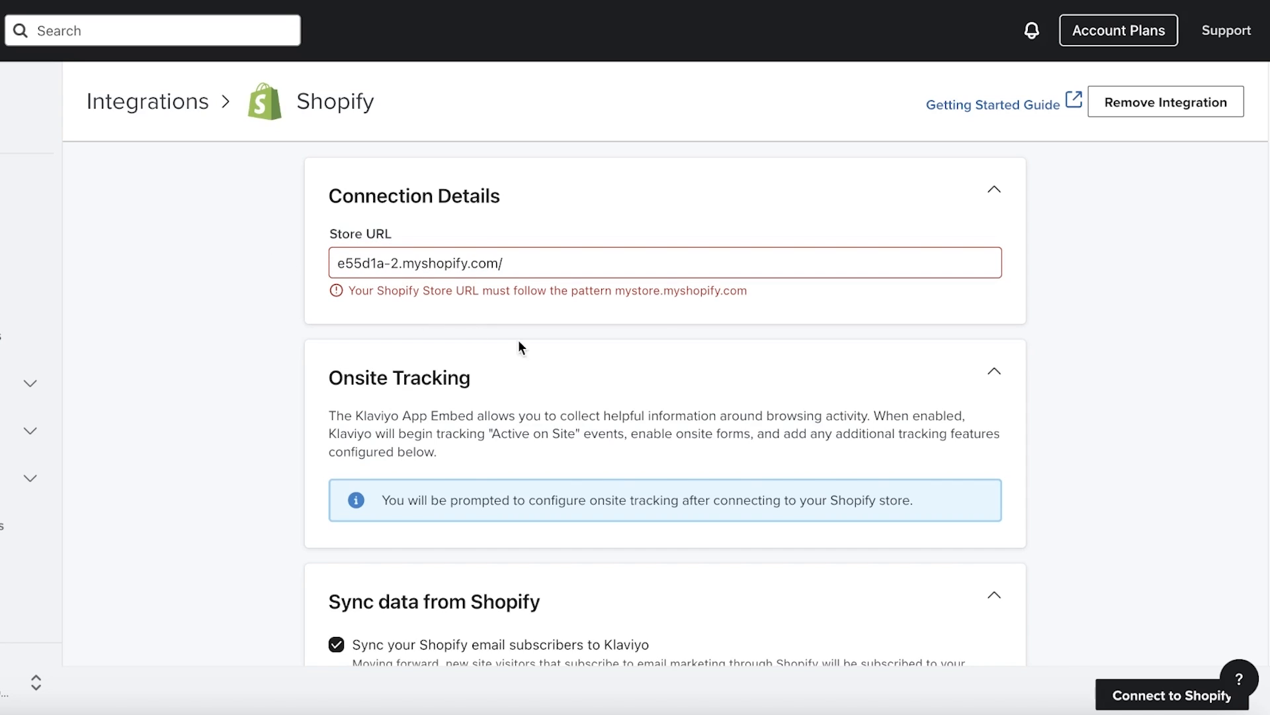
# Collapse the Connection Details, Onsite Tracking, Sync data from Shopify and Sync data to Shopify sections
pyautogui.click(920, 205)
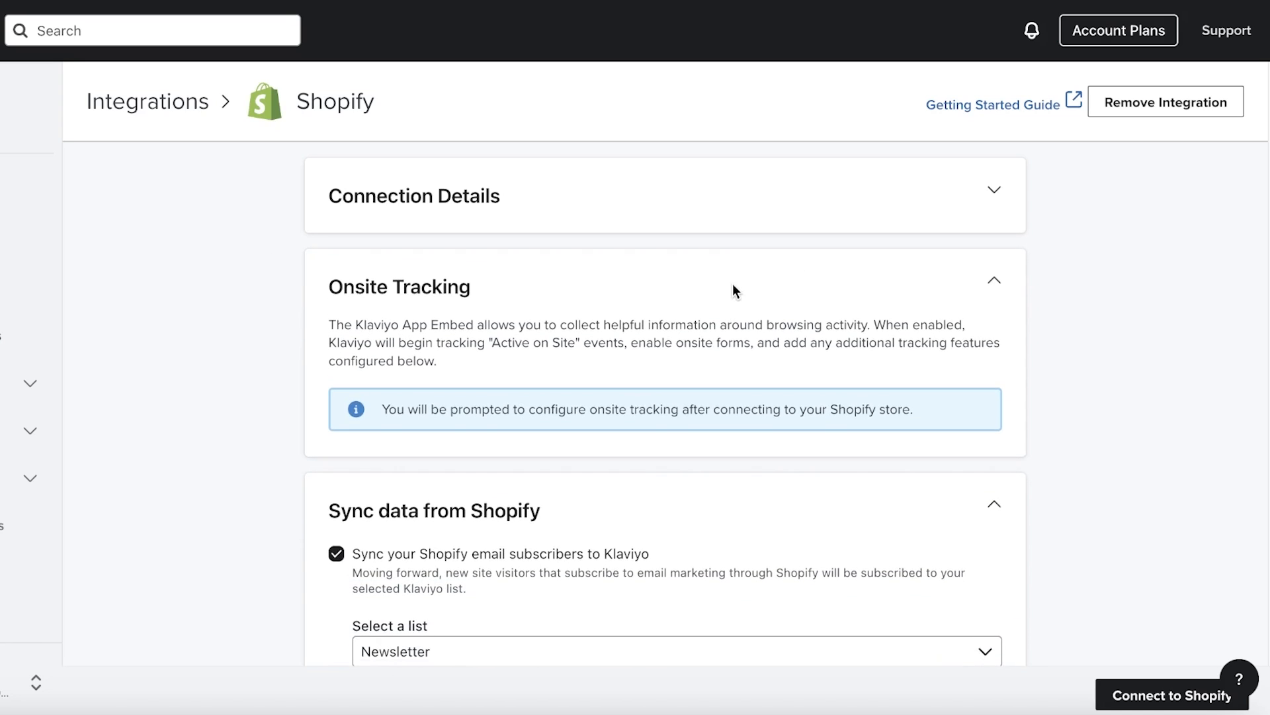
pyautogui.click(736, 283)
pyautogui.scroll(-5, 1157, 208)
pyautogui.scroll(5, 1039, 255)
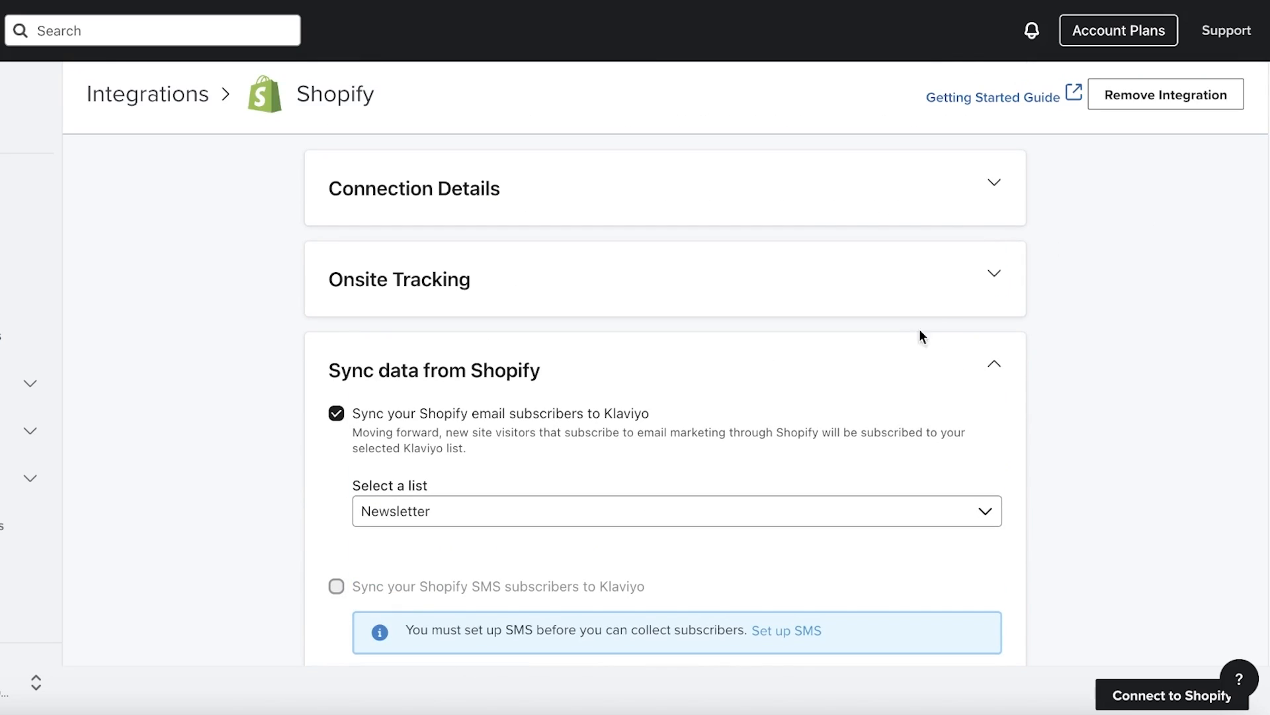
pyautogui.click(454, 368)
pyautogui.scroll(-10, 514, 306)
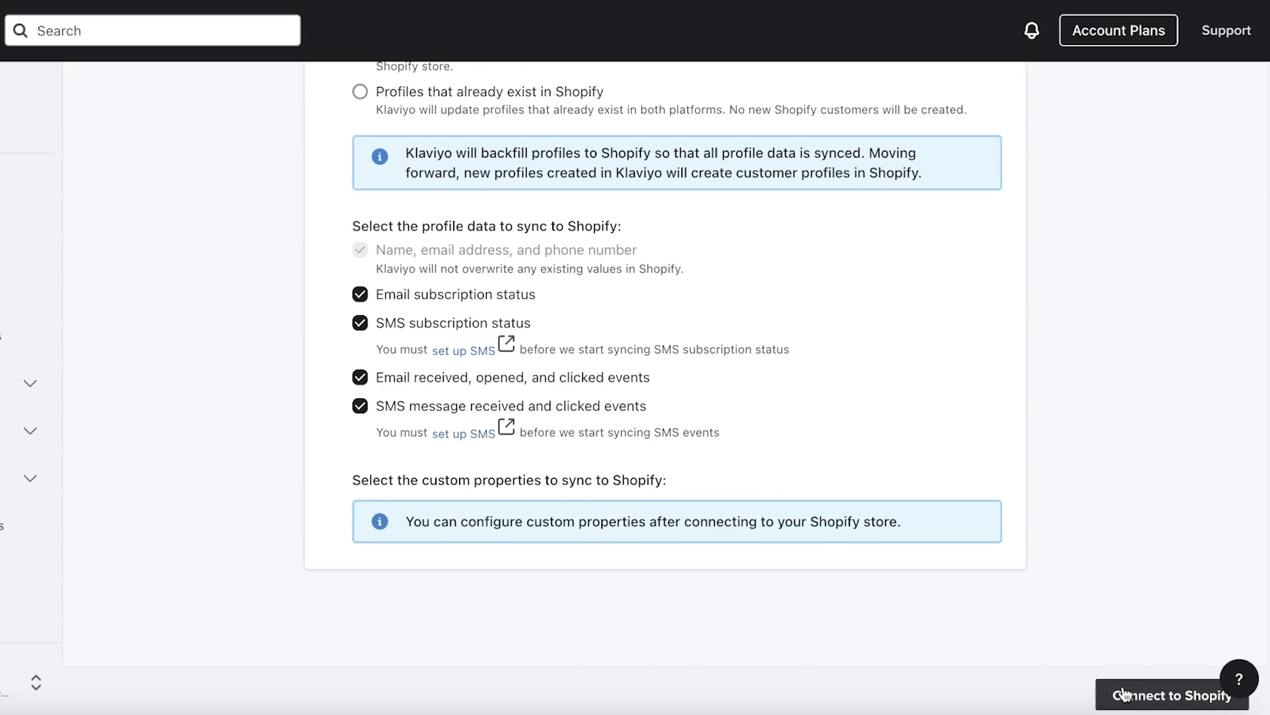
pyautogui.scroll(7, 621, 412)
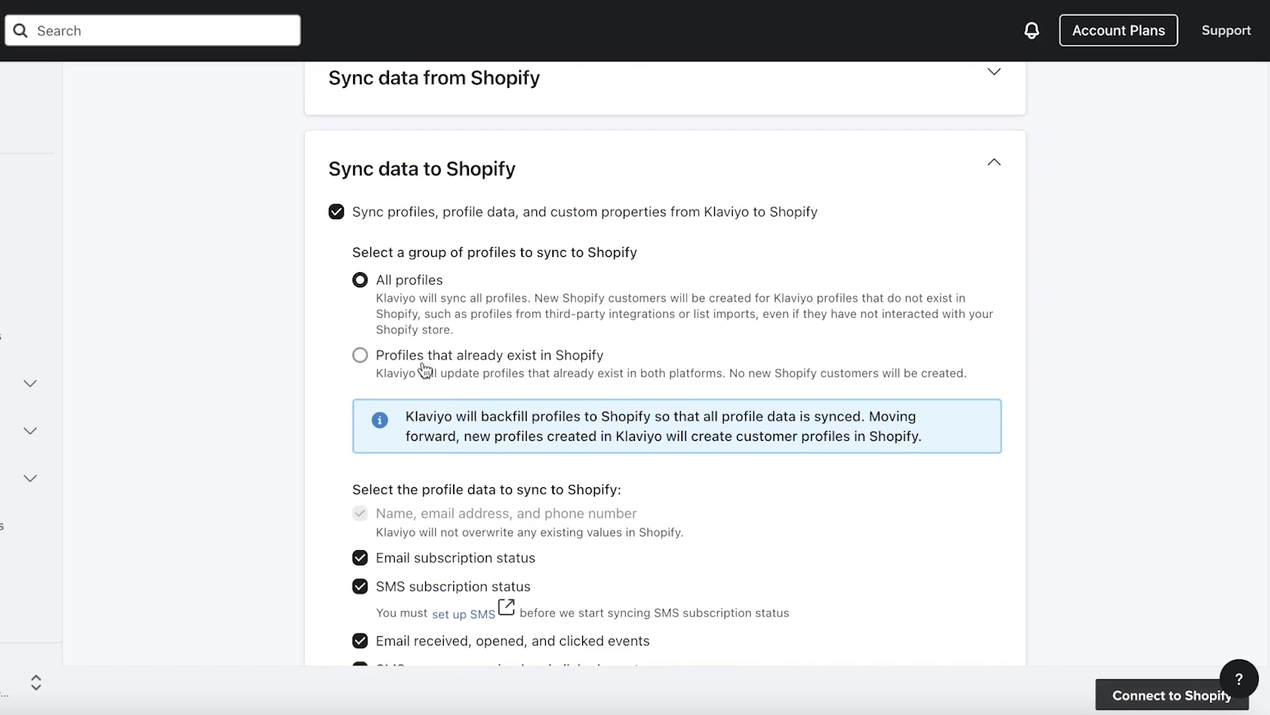
pyautogui.click(906, 418)
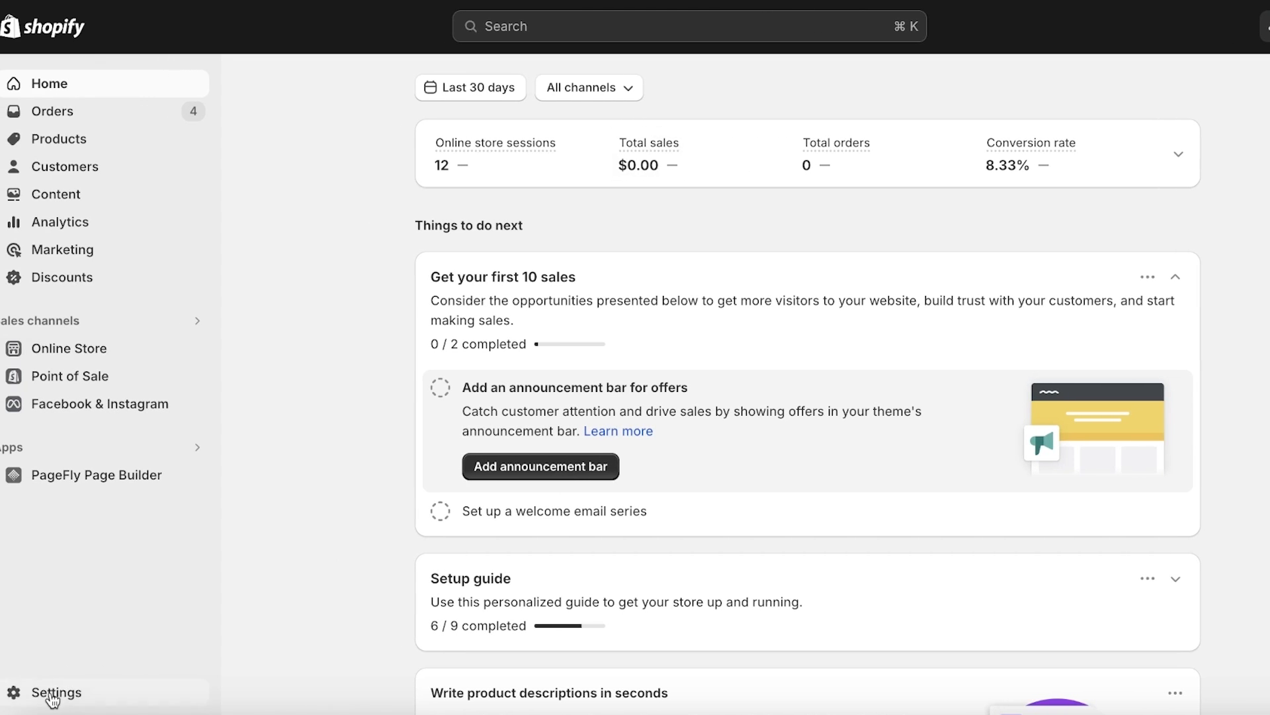
# From Shopify's Apps and sales channels, search 'klav' and install Klaviyo: Email Marketing & SMS
pyautogui.click(53, 693)
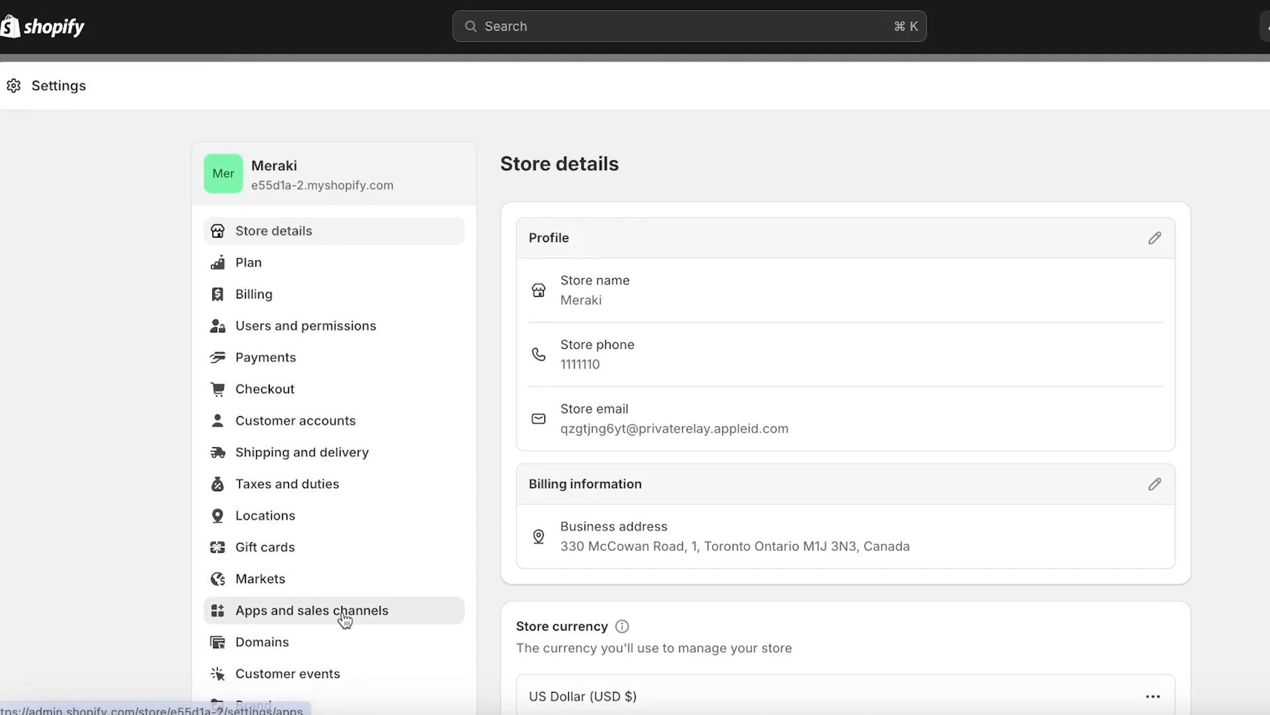
pyautogui.click(344, 617)
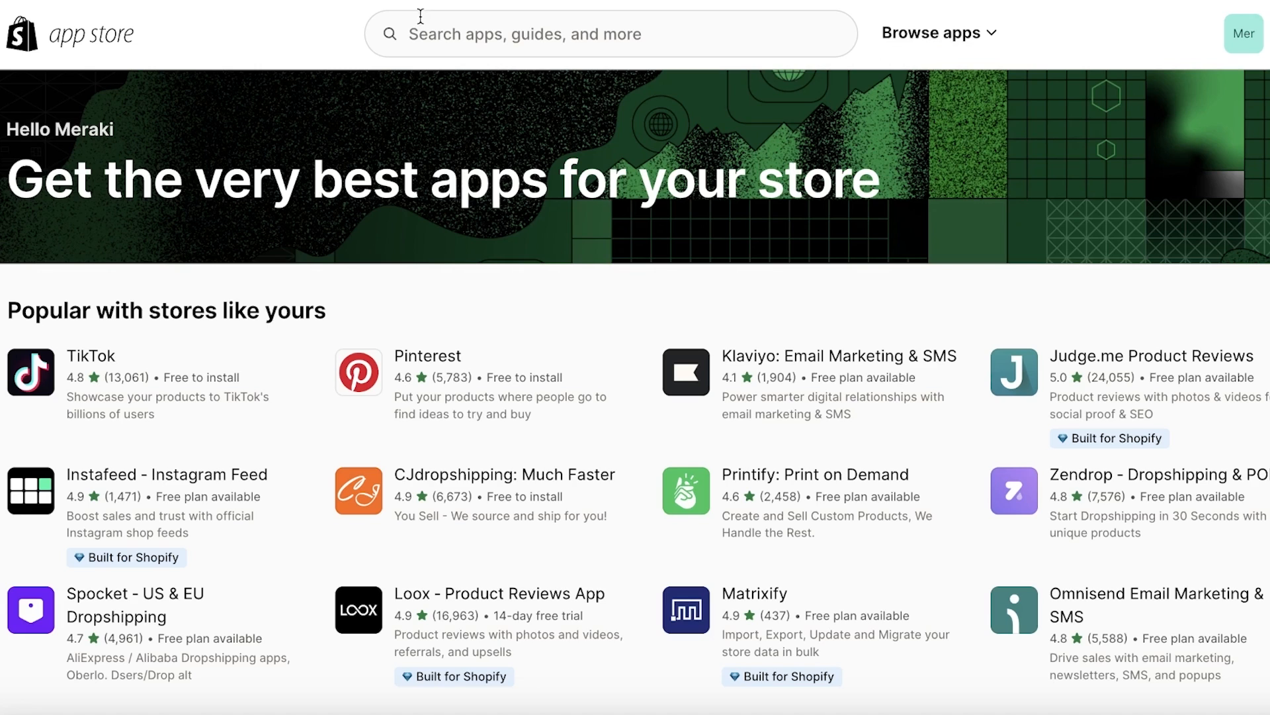
pyautogui.click(446, 21)
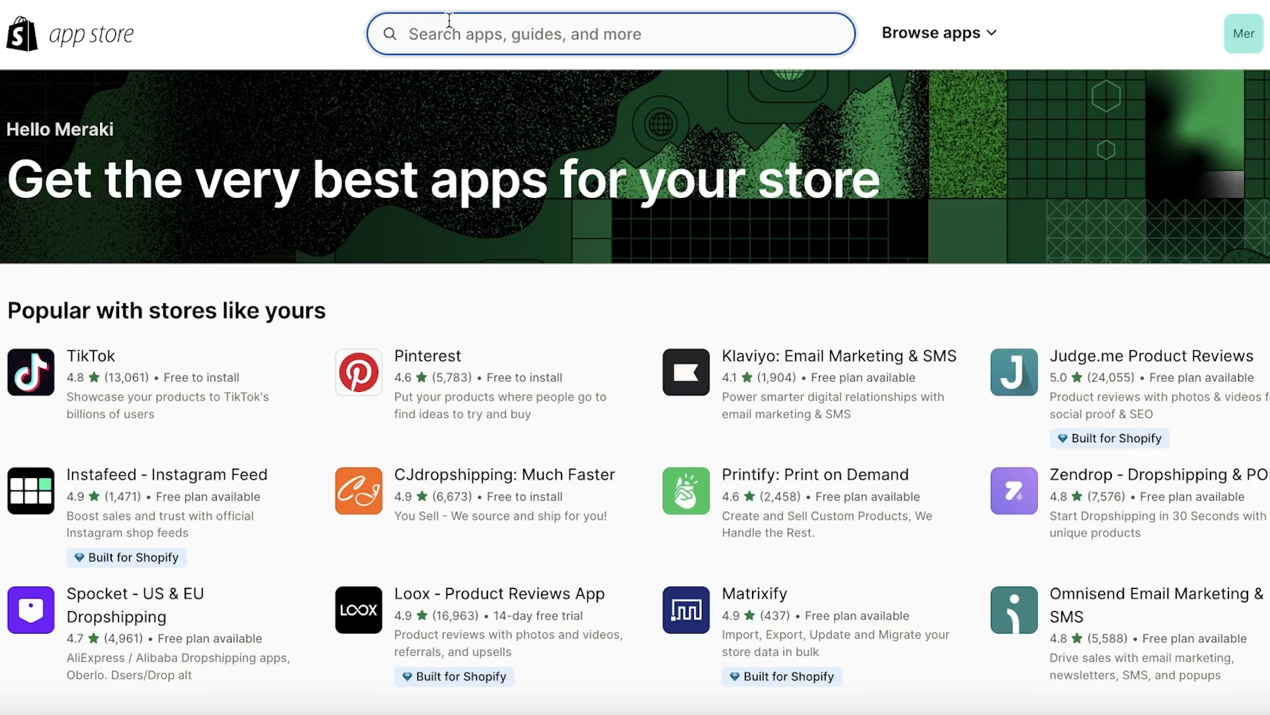
pyautogui.write('klav')
pyautogui.press('Return')
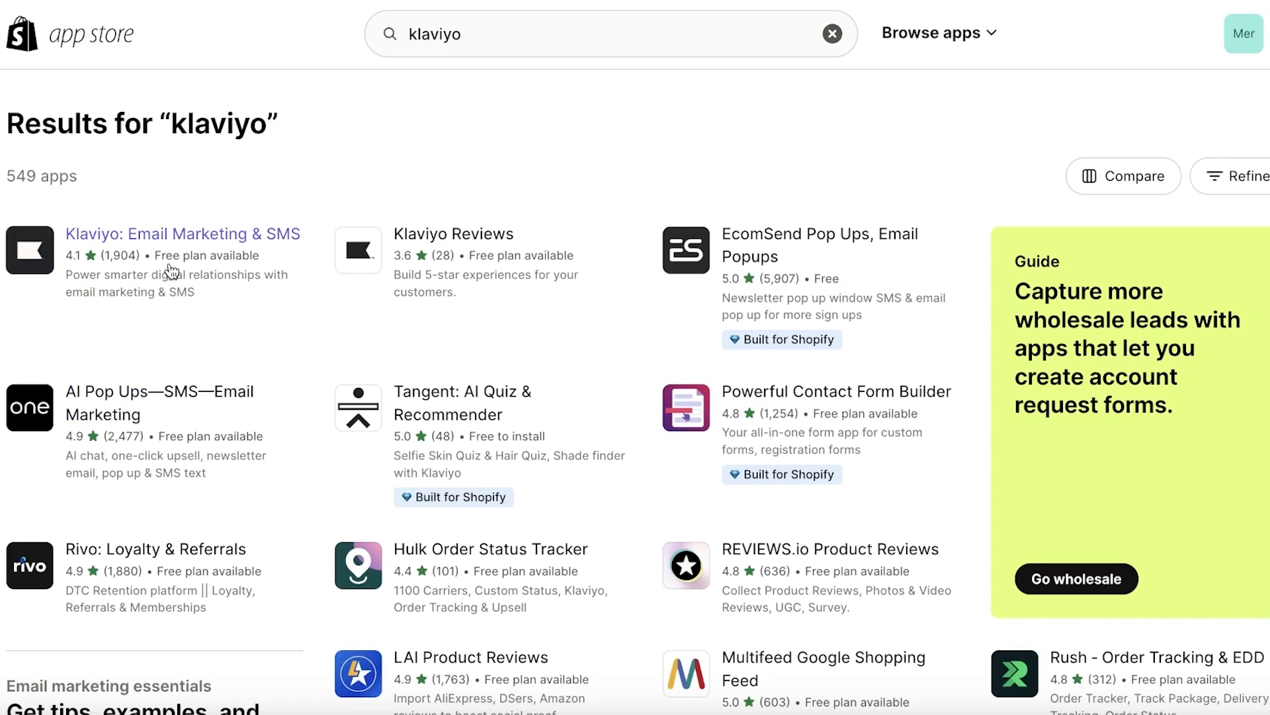
pyautogui.click(181, 253)
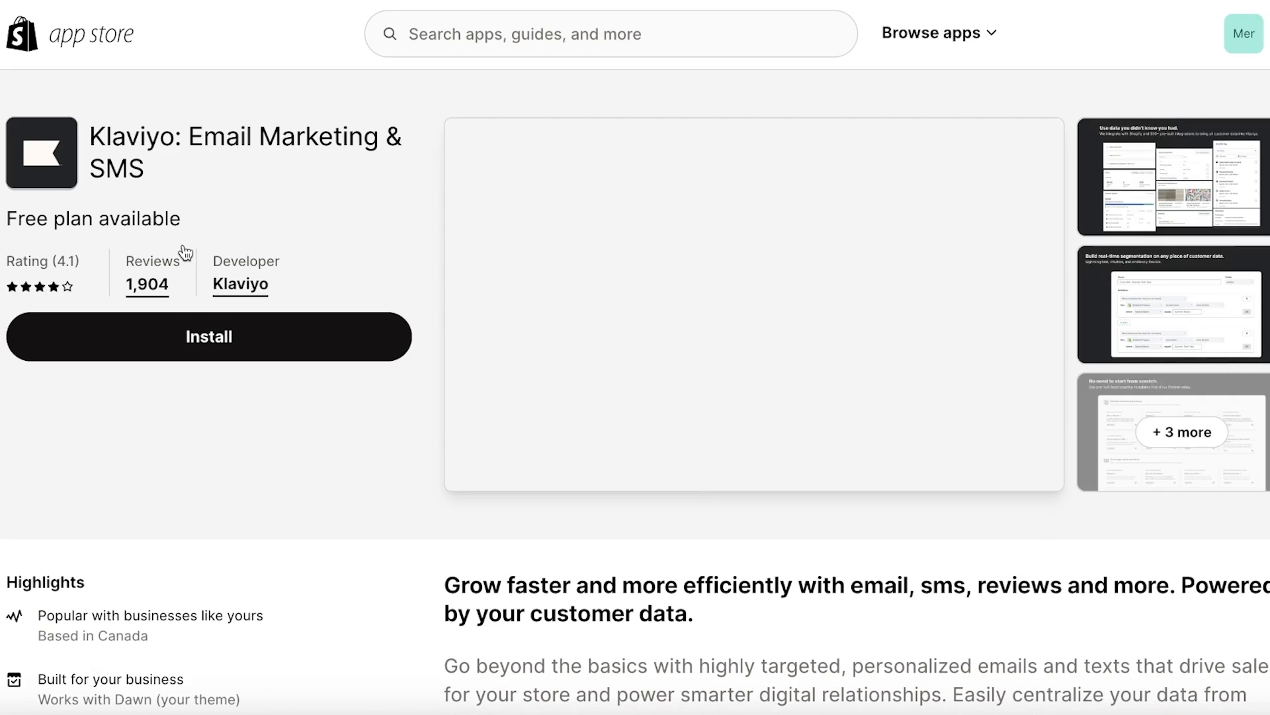
pyautogui.click(160, 357)
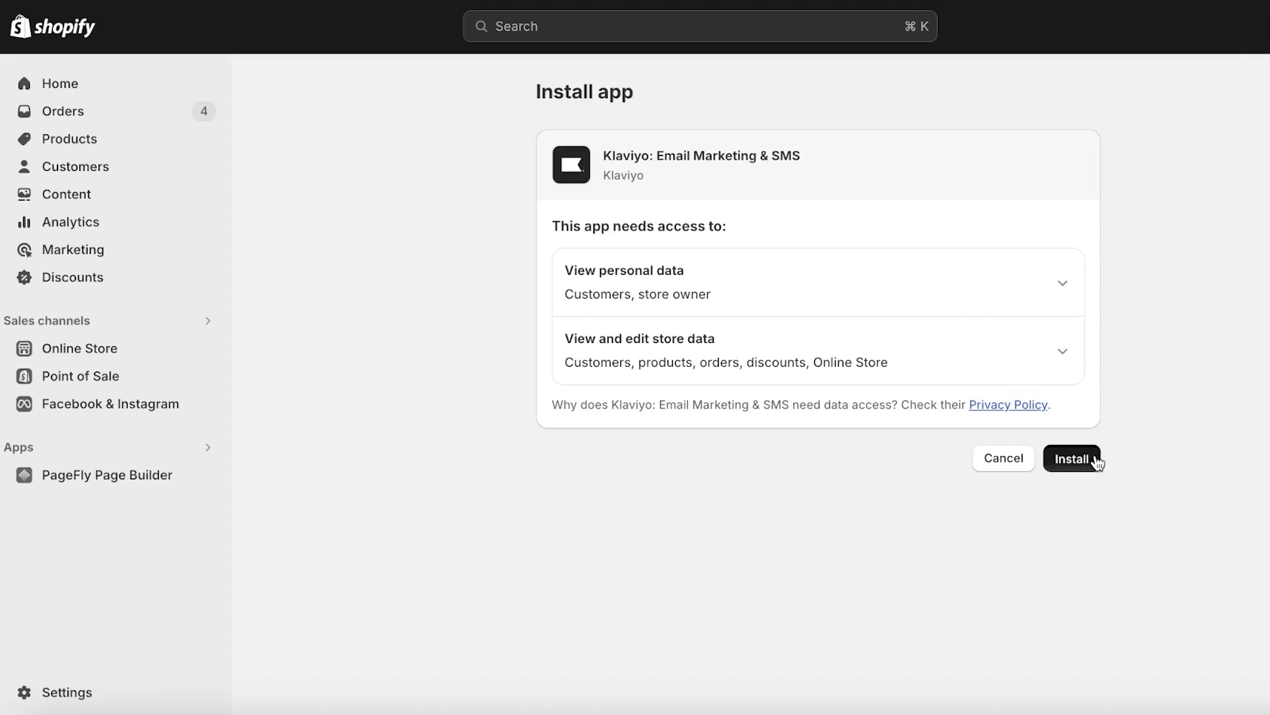
pyautogui.click(1093, 458)
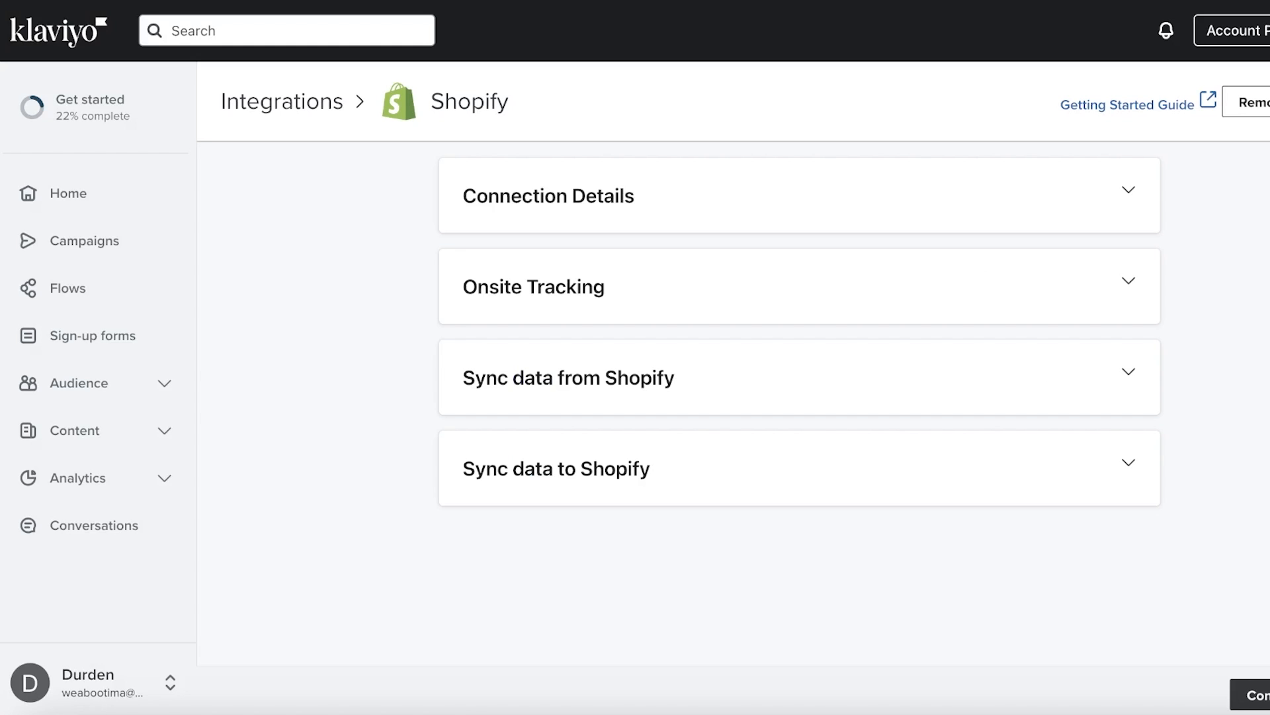
# Cancel discarding changes and re-expand Connection Details to check the store URL
pyautogui.click(73, 193)
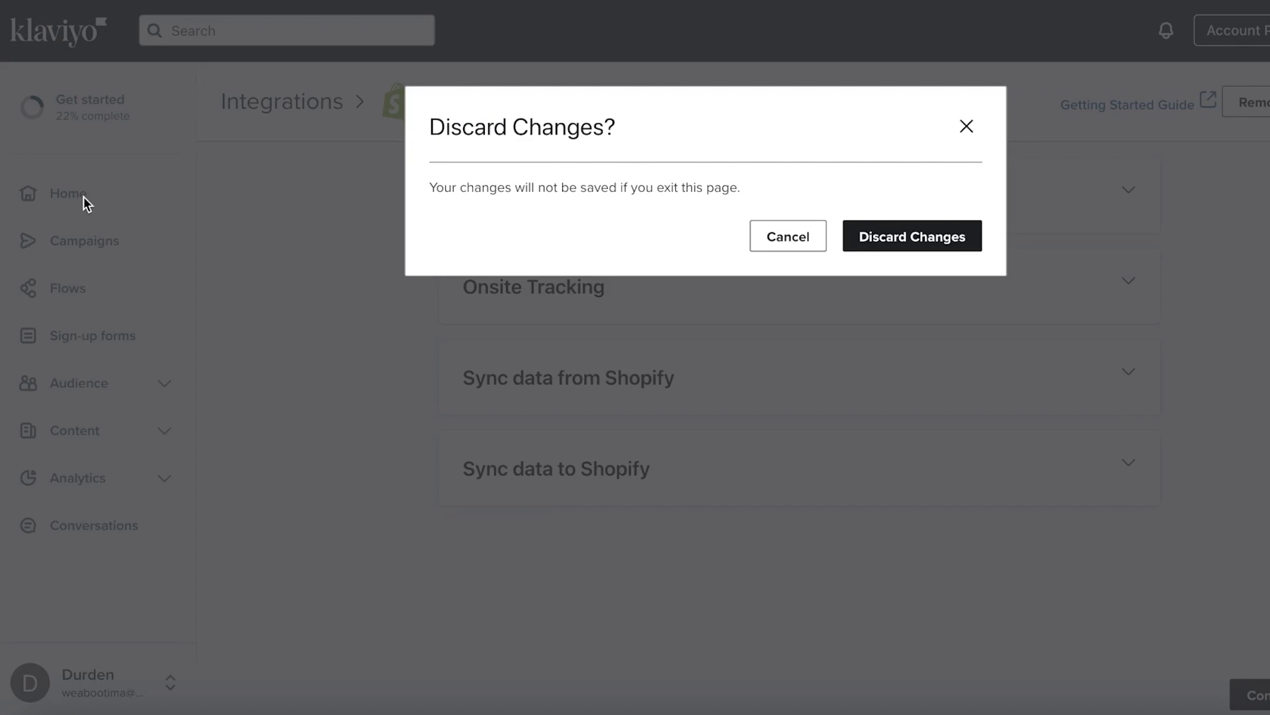
pyautogui.click(761, 246)
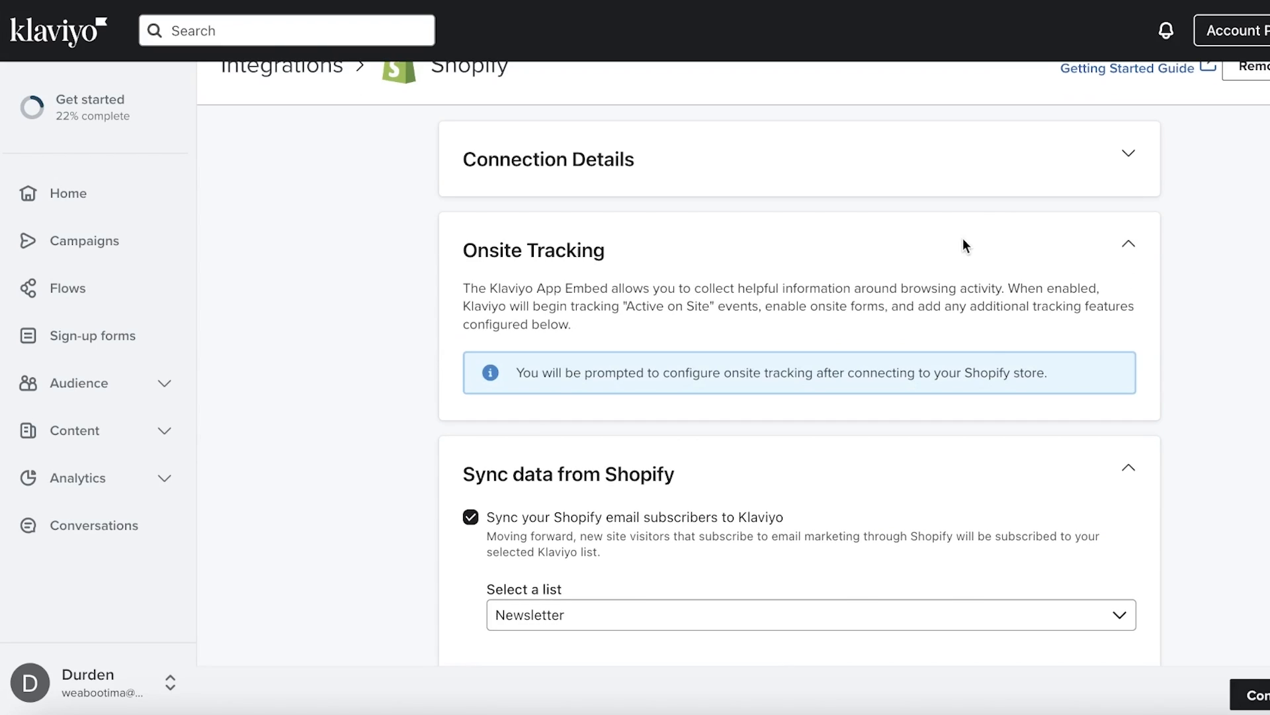
pyautogui.click(769, 174)
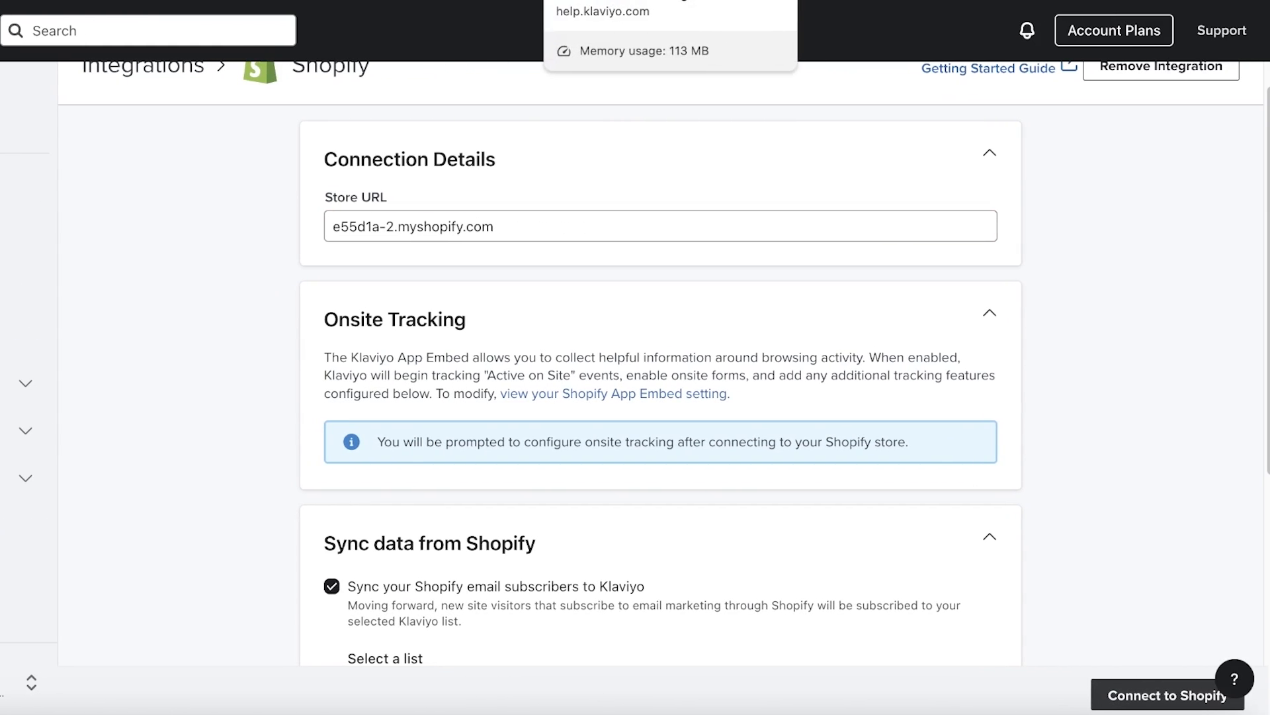
pyautogui.scroll(-5, 649, 201)
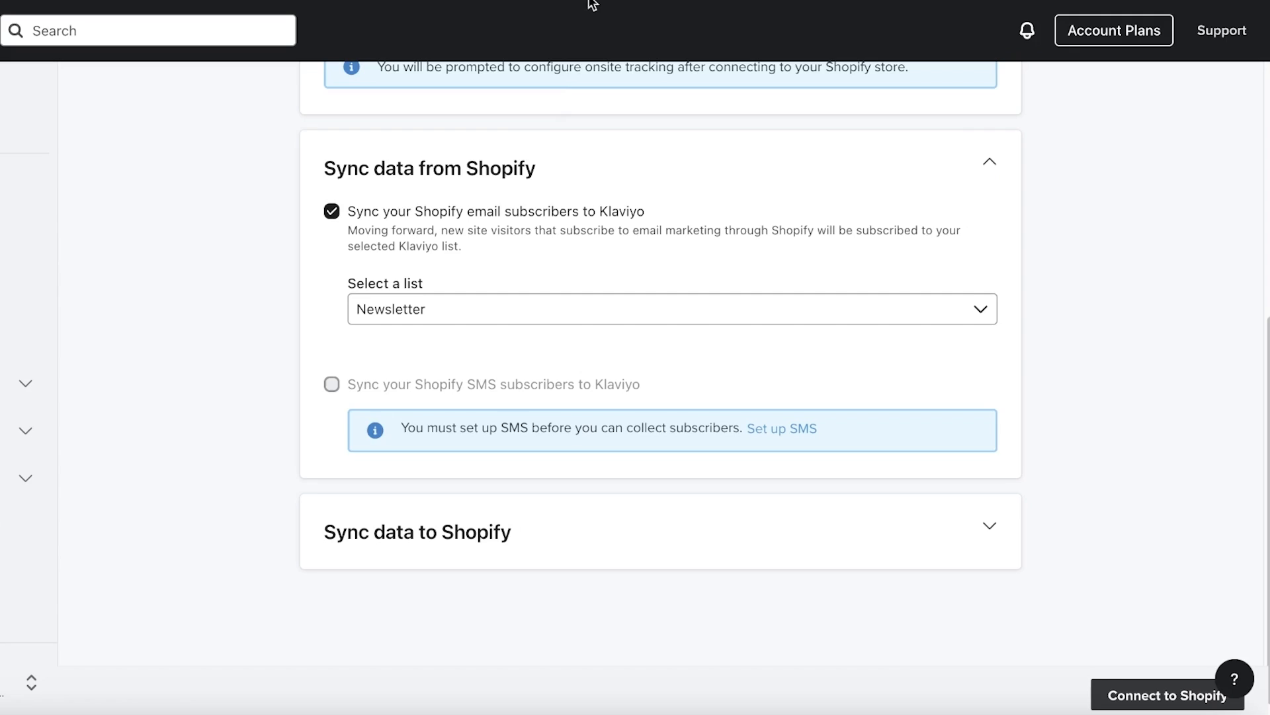
# Connect and confirm the Shopify integration, then launch Klaviyo from the store's installed apps
pyautogui.press('super+r')
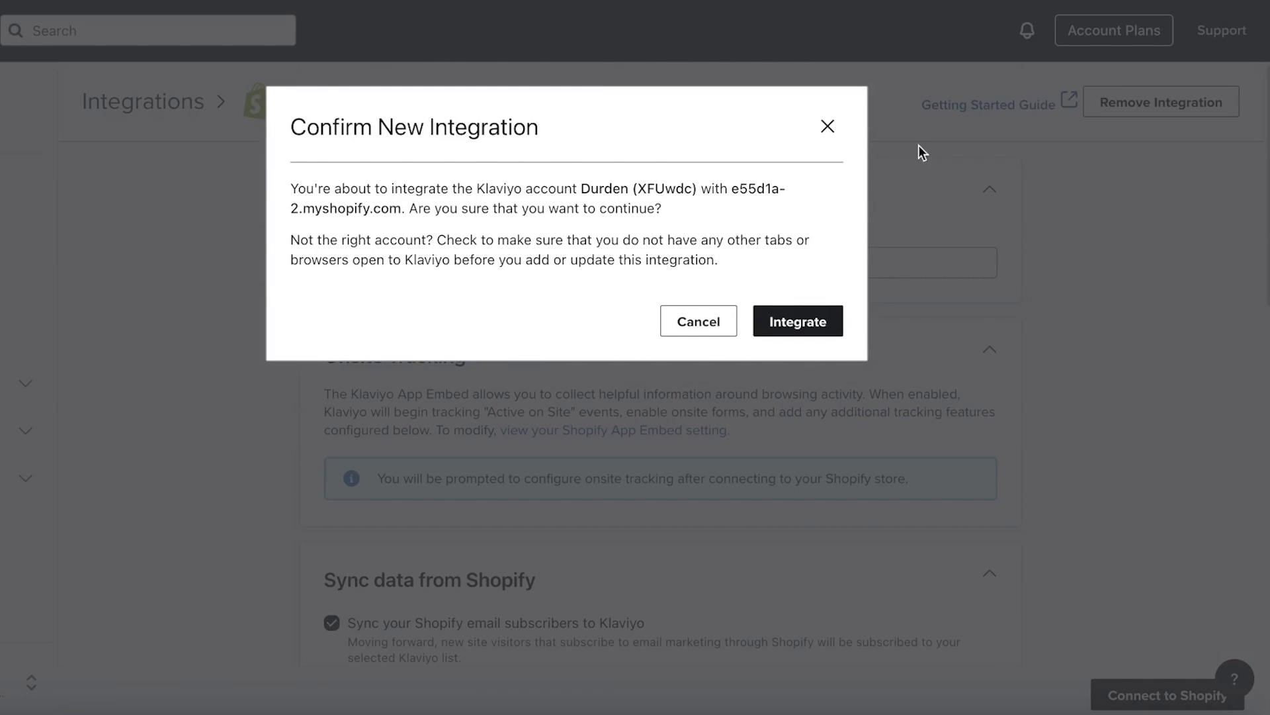
pyautogui.click(762, 327)
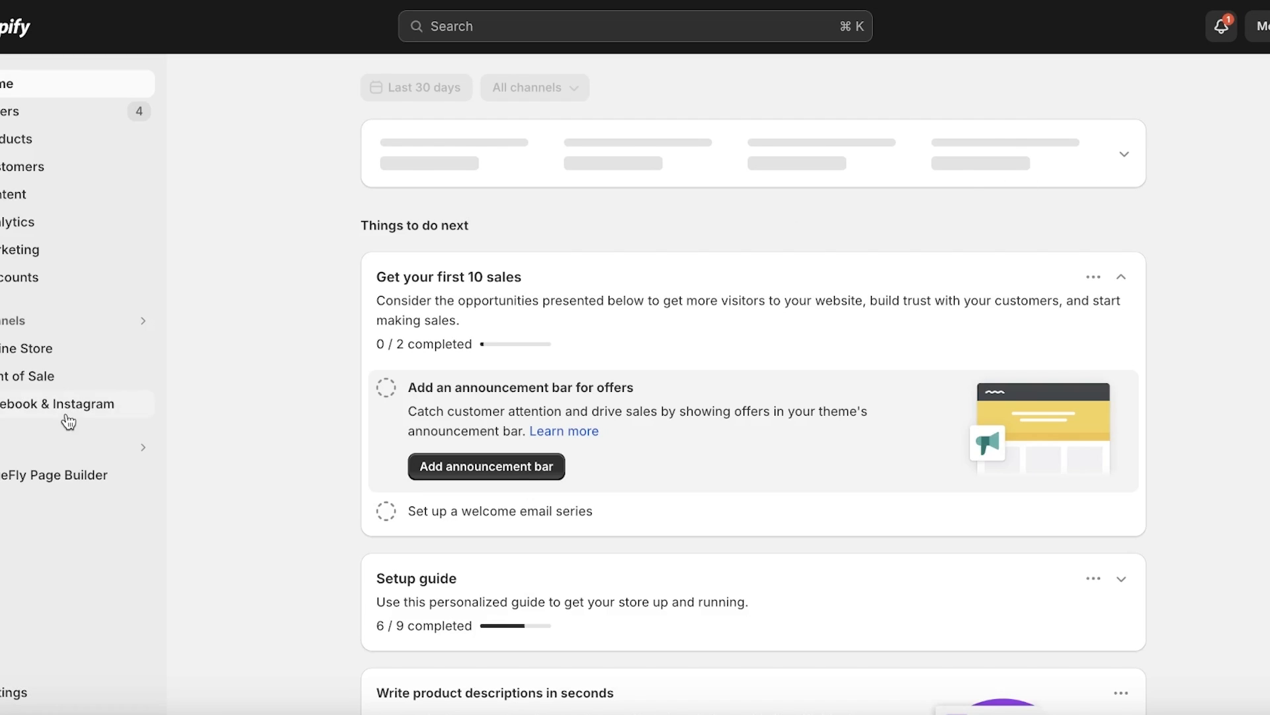
pyautogui.click(74, 449)
pyautogui.click(474, 103)
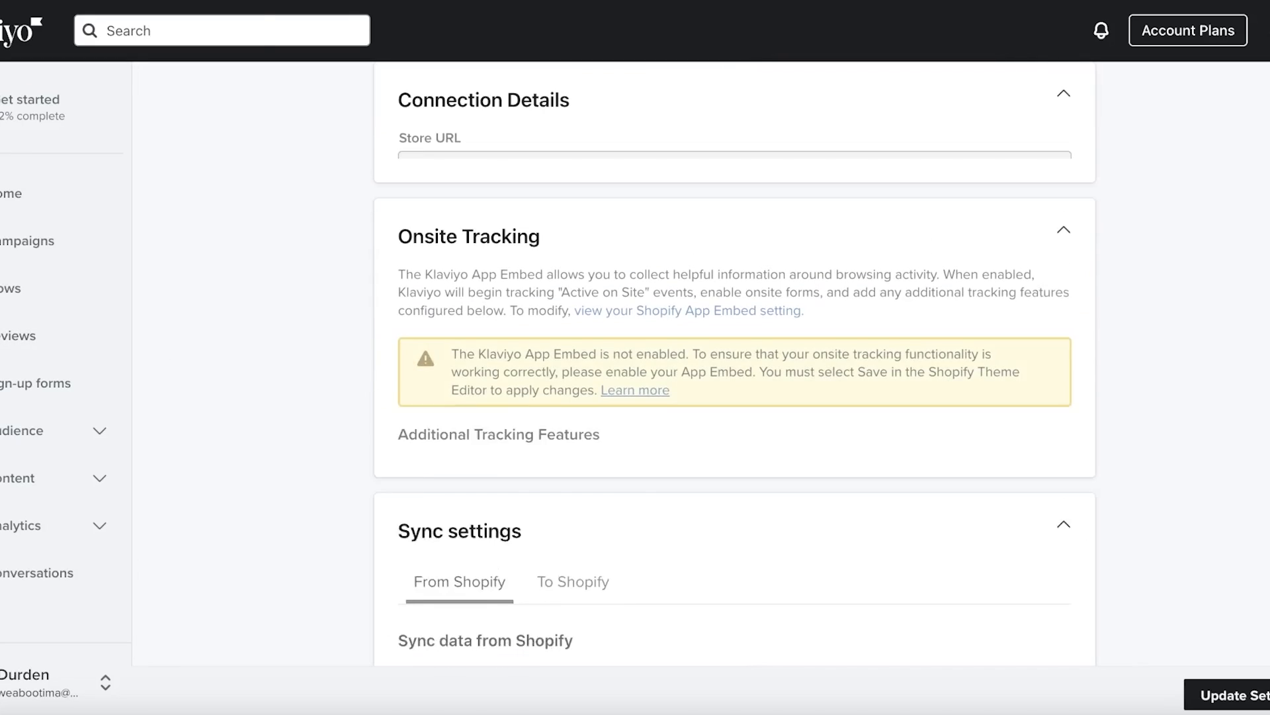
# Review the enabled Shopify integration and its App Embed warning, then go to Online Store themes
pyautogui.scroll(-1, 779, 452)
pyautogui.scroll(1, 714, 199)
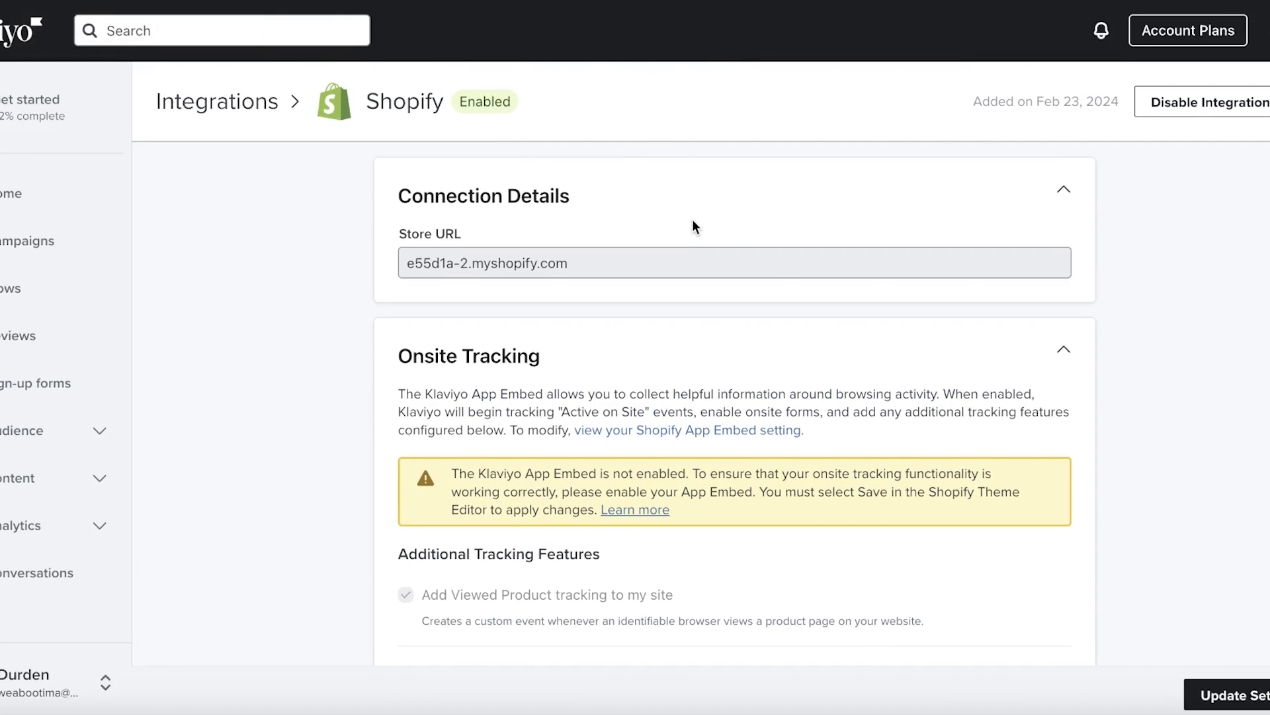
pyautogui.scroll(-1, 874, 215)
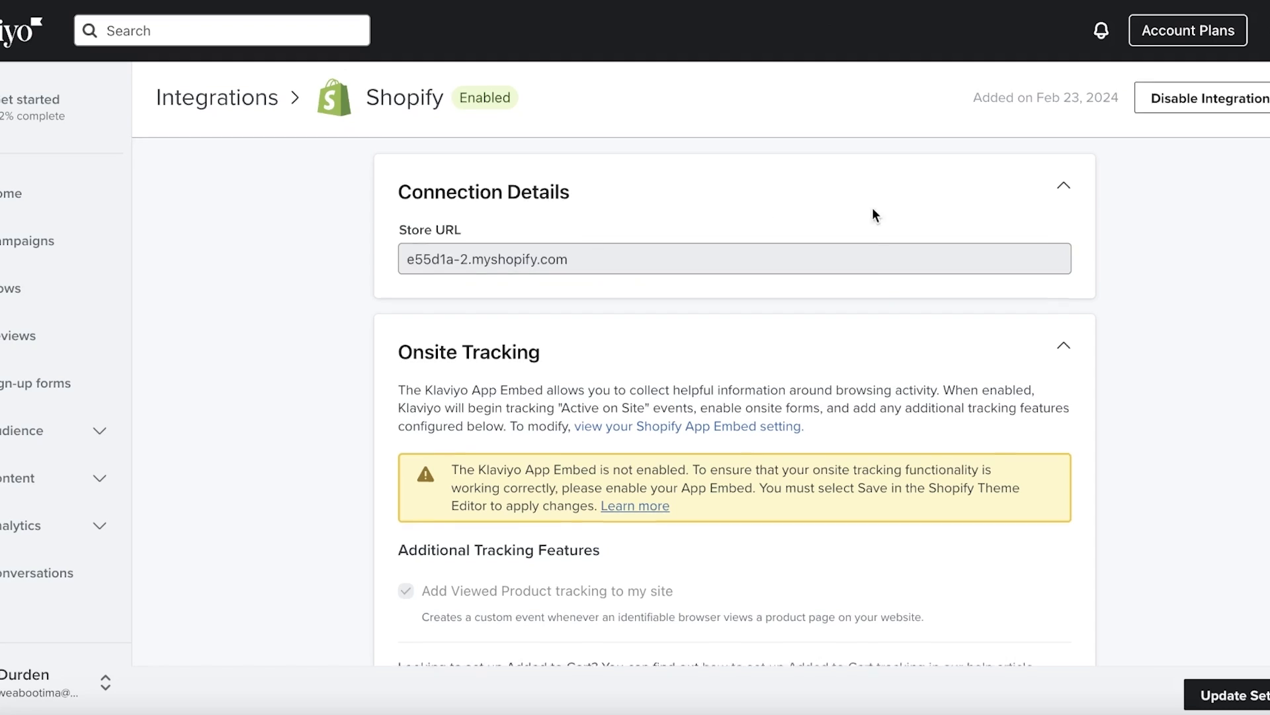
pyautogui.scroll(-1, 1166, 249)
pyautogui.scroll(1, 1166, 248)
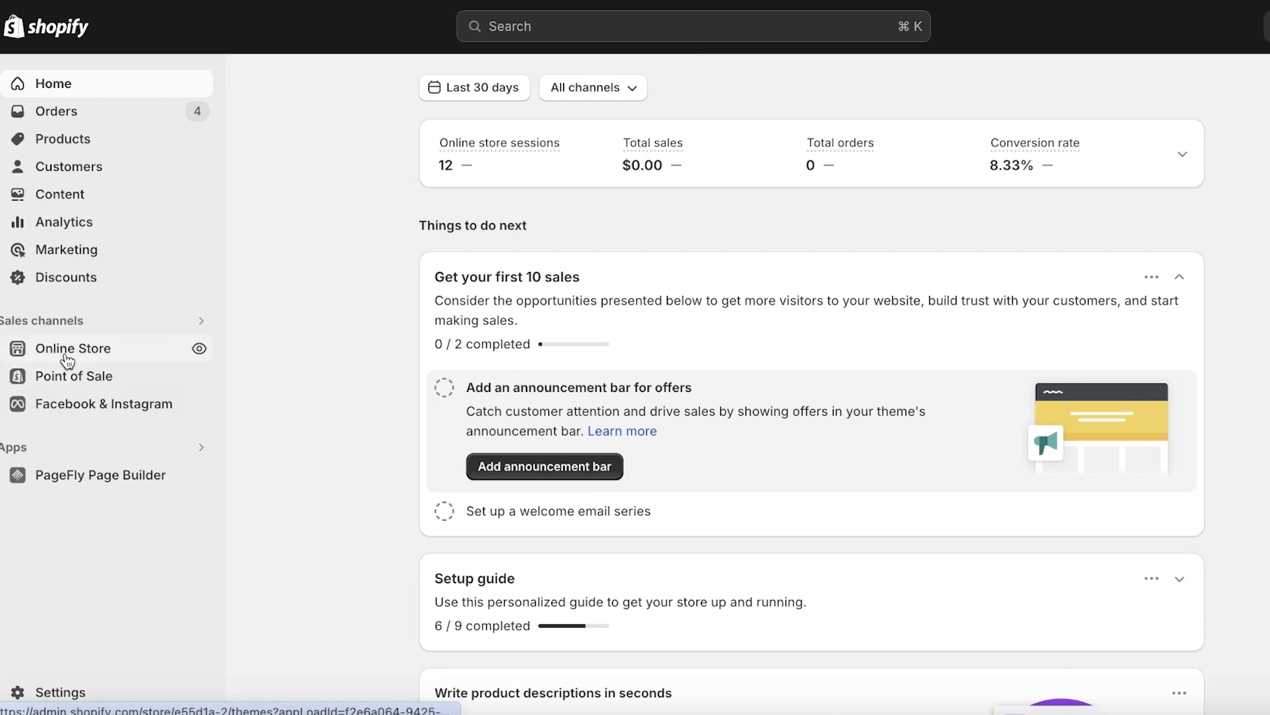
pyautogui.click(68, 354)
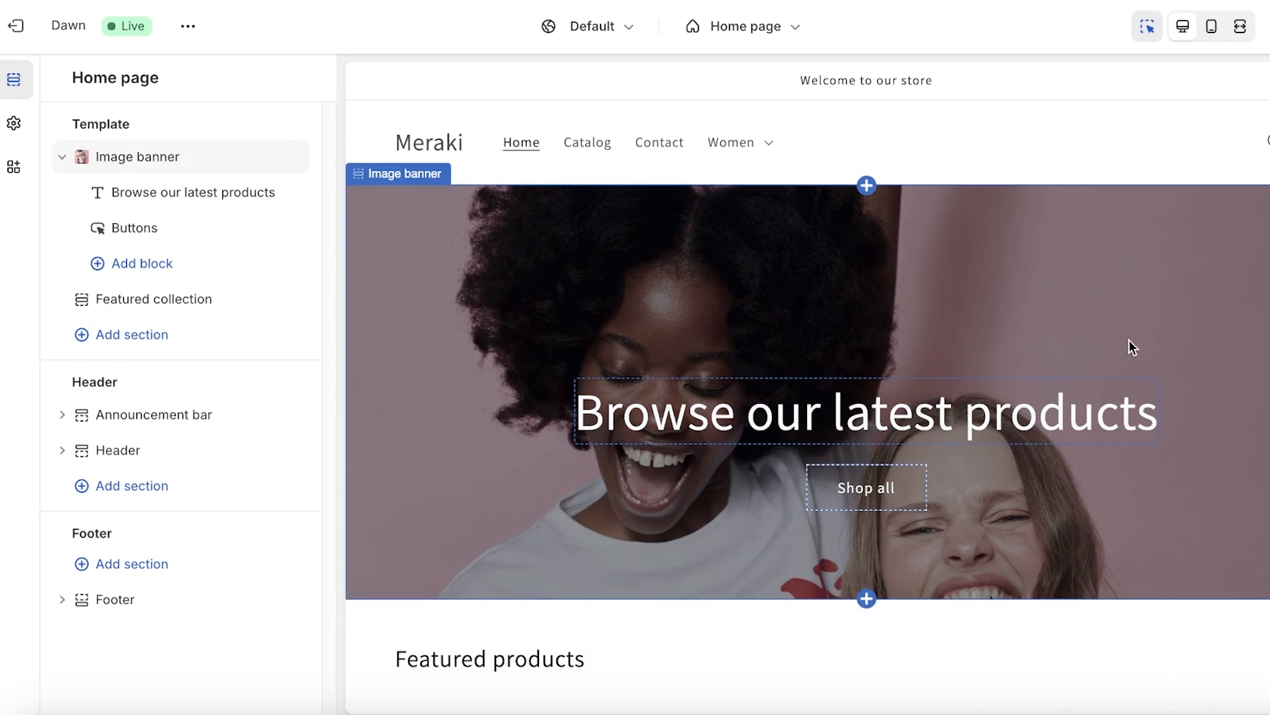
# In the Dawn theme editor's App embeds list, switch on Klaviyo Onsite Javascript
pyautogui.click(1131, 346)
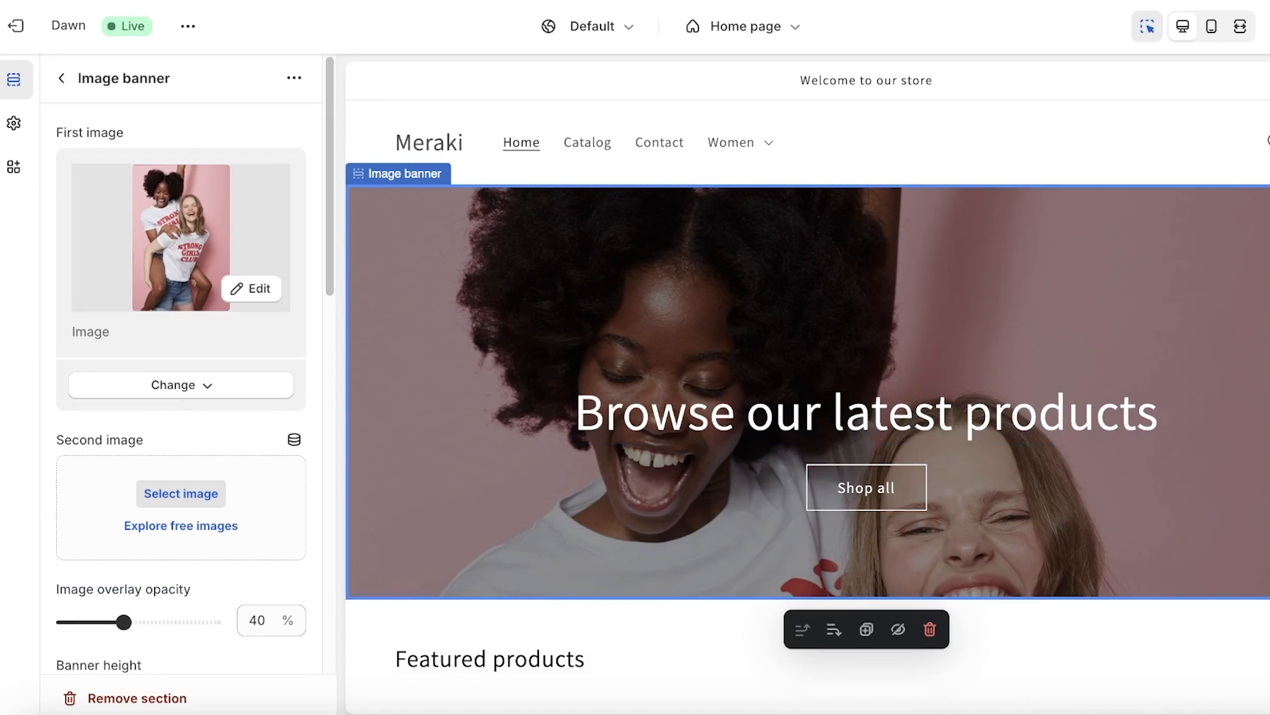
pyautogui.click(14, 123)
pyautogui.click(14, 167)
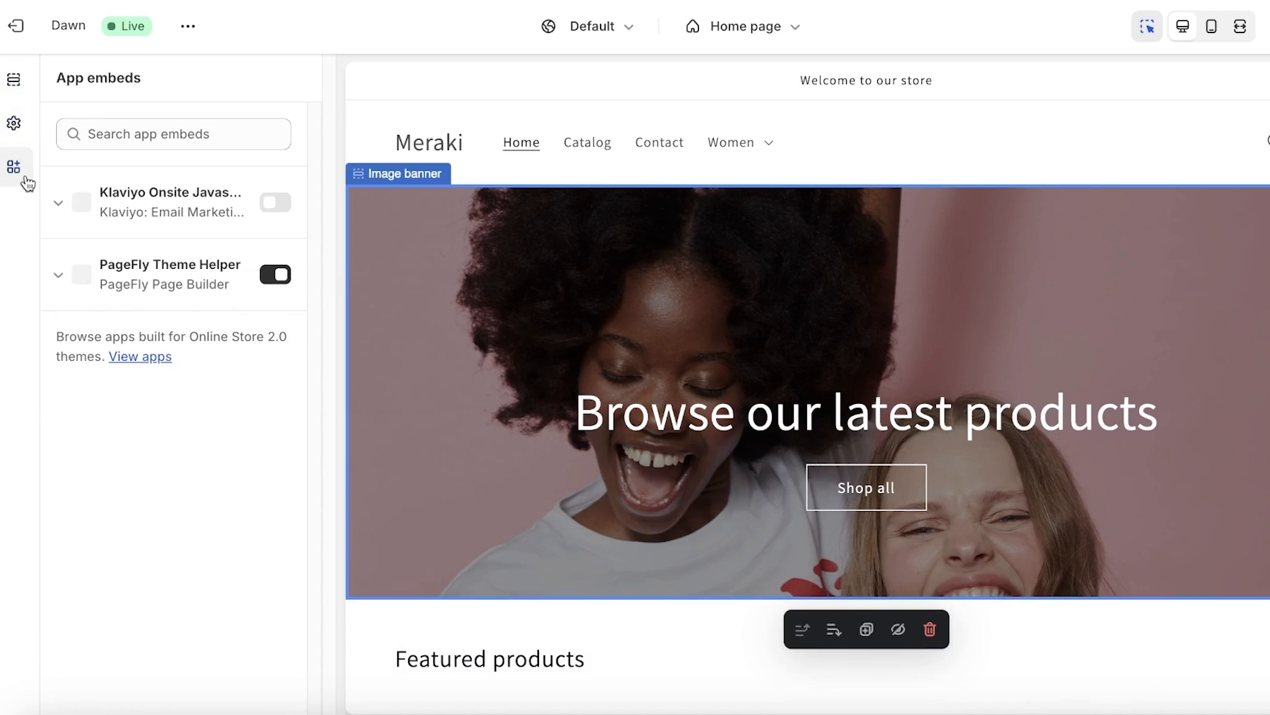
pyautogui.click(274, 204)
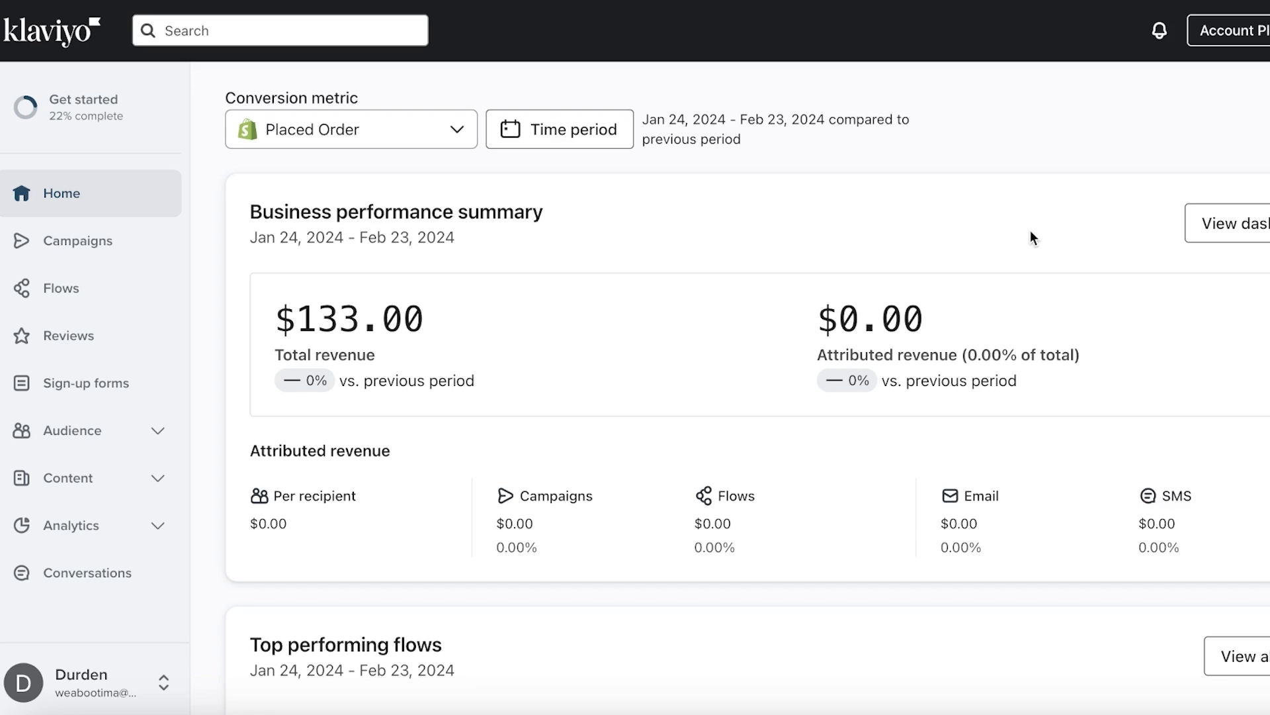
# Open Audience > Profiles and review the 5 profiles, all active for e-mail, none suppressed
pyautogui.click(83, 430)
pyautogui.scroll(-1, 85, 434)
pyautogui.scroll(-1, 84, 433)
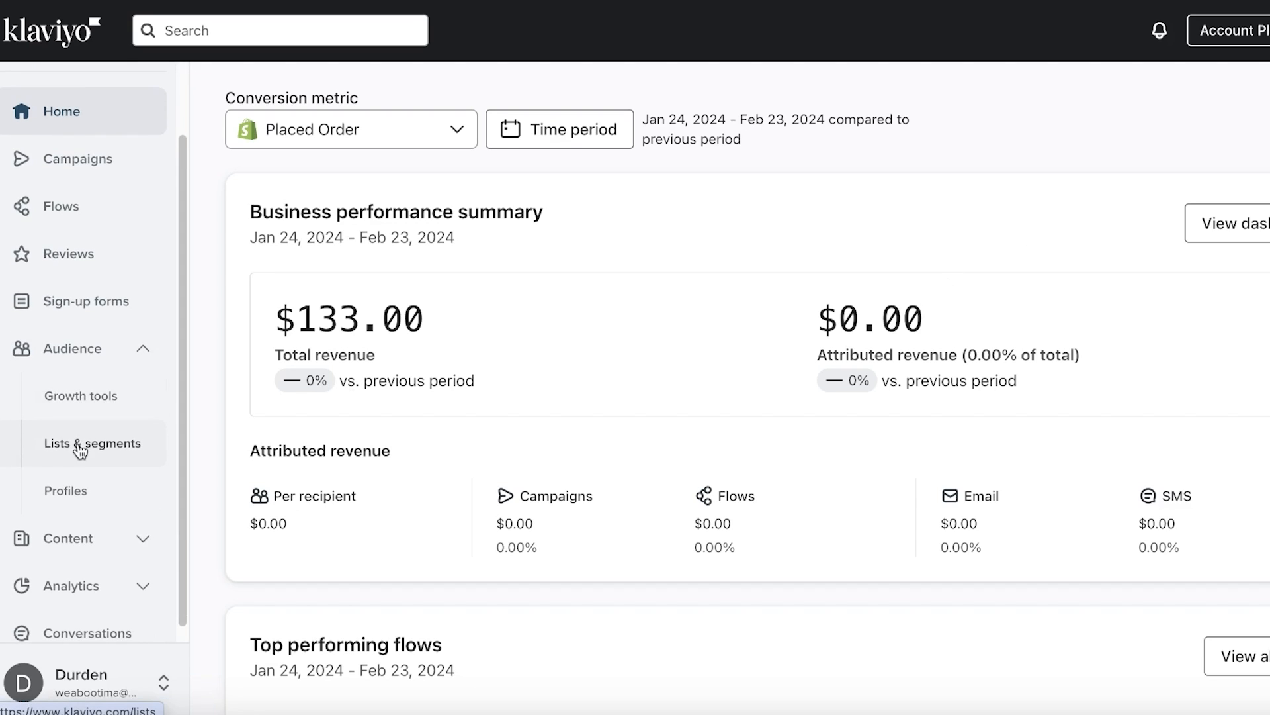
pyautogui.click(66, 506)
pyautogui.scroll(-3, 278, 395)
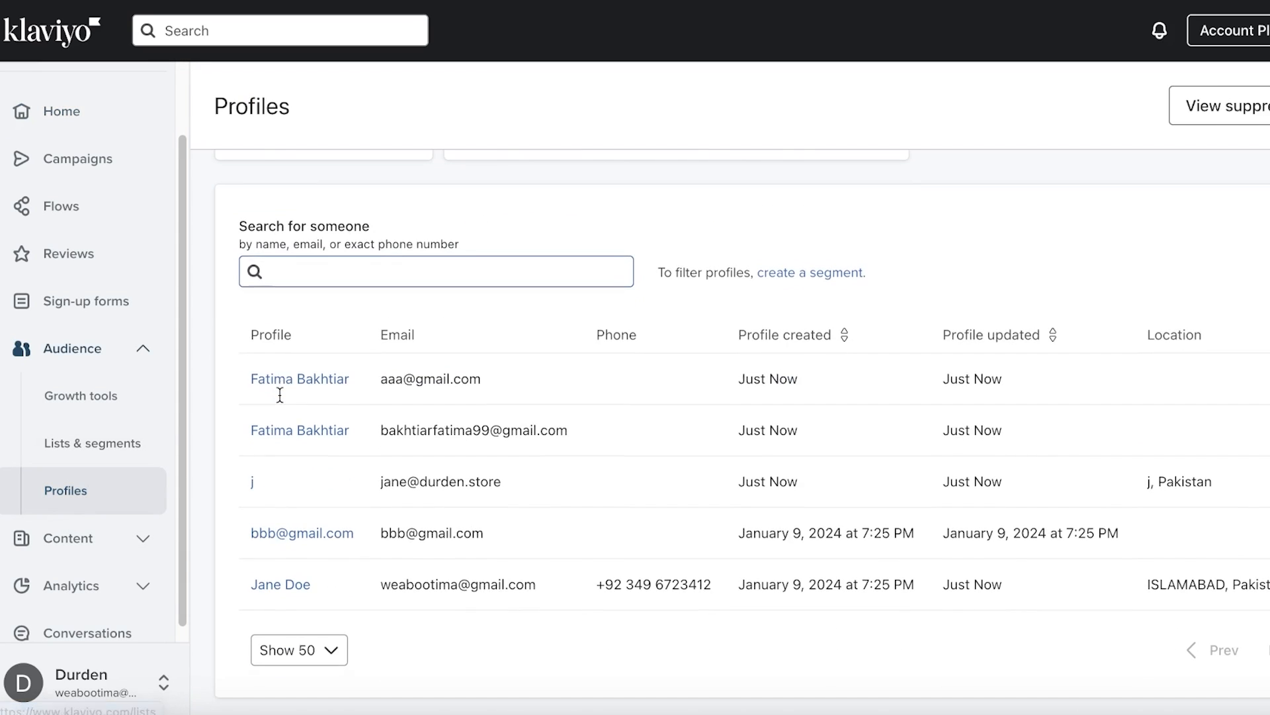
pyautogui.scroll(3, 556, 320)
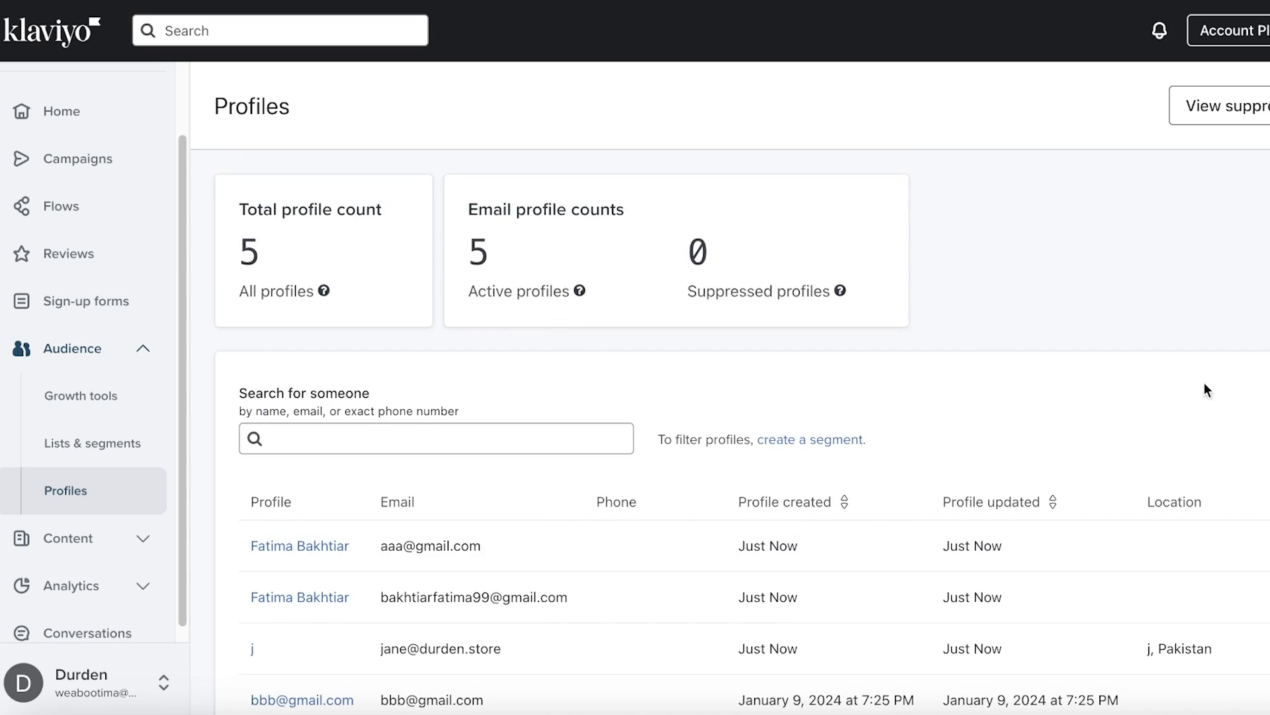
pyautogui.scroll(-1, 1200, 429)
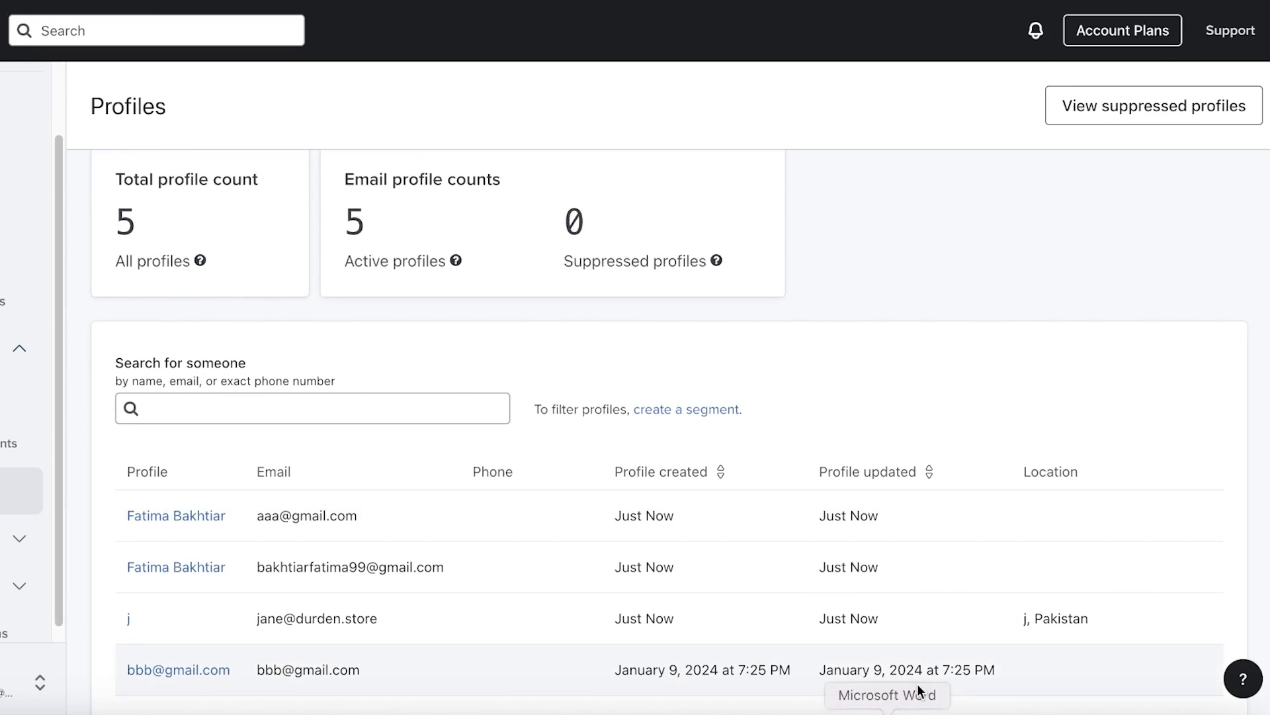
pyautogui.scroll(1, 917, 661)
pyautogui.scroll(1, 804, 440)
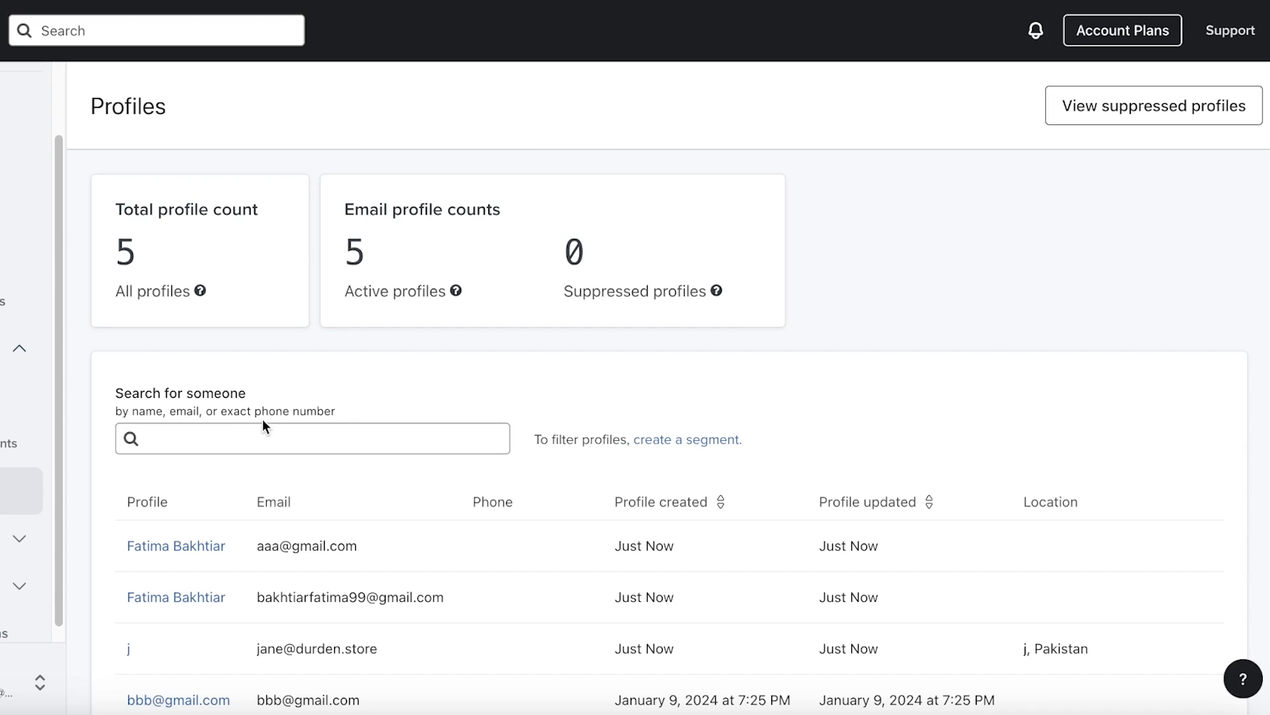
# Open Lists & segments and scroll through VIP Customers, Engaged (90 Days), Newsletter and SMS Subscribers
pyautogui.click(29, 450)
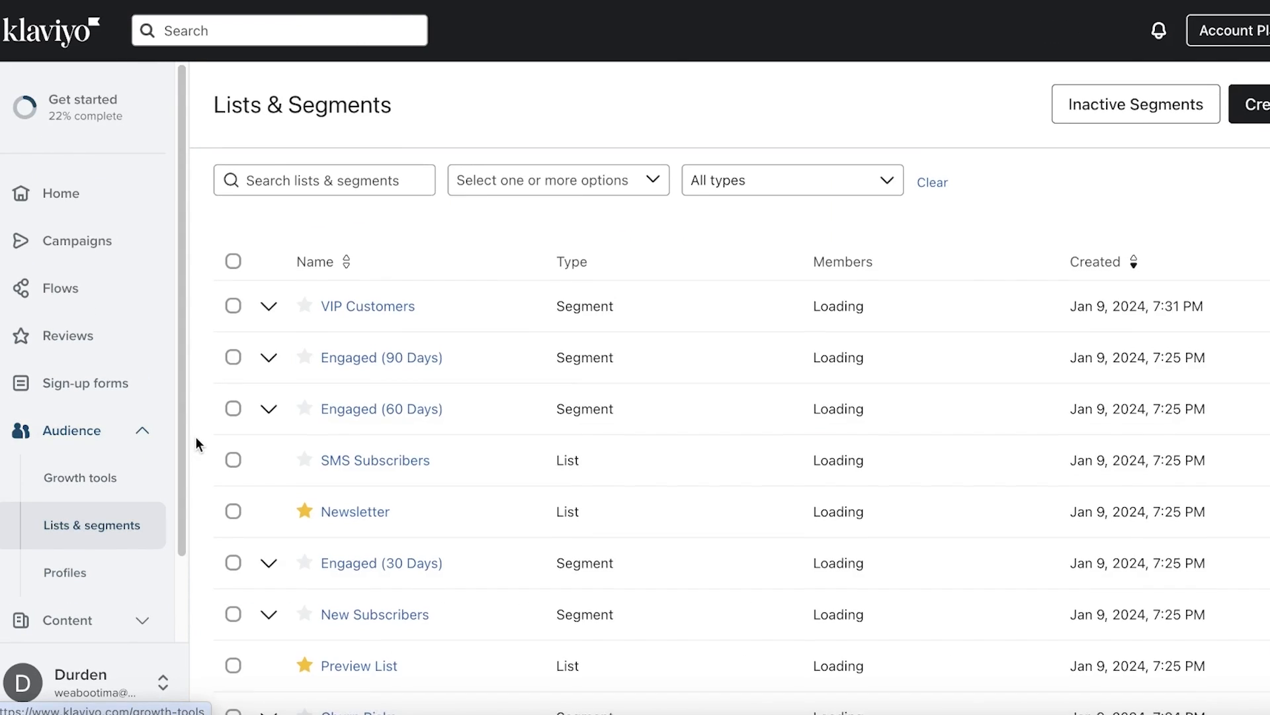
pyautogui.scroll(-1, 538, 319)
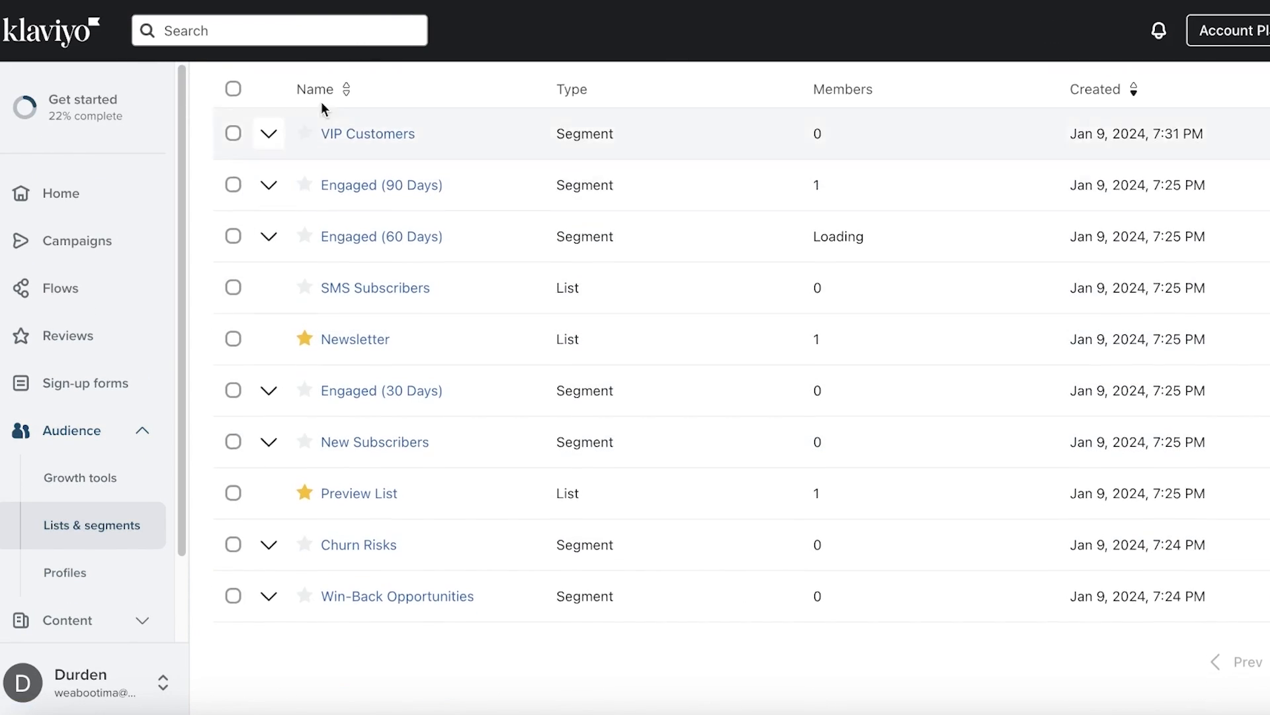
pyautogui.scroll(1, 320, 101)
pyautogui.scroll(-1, 343, 638)
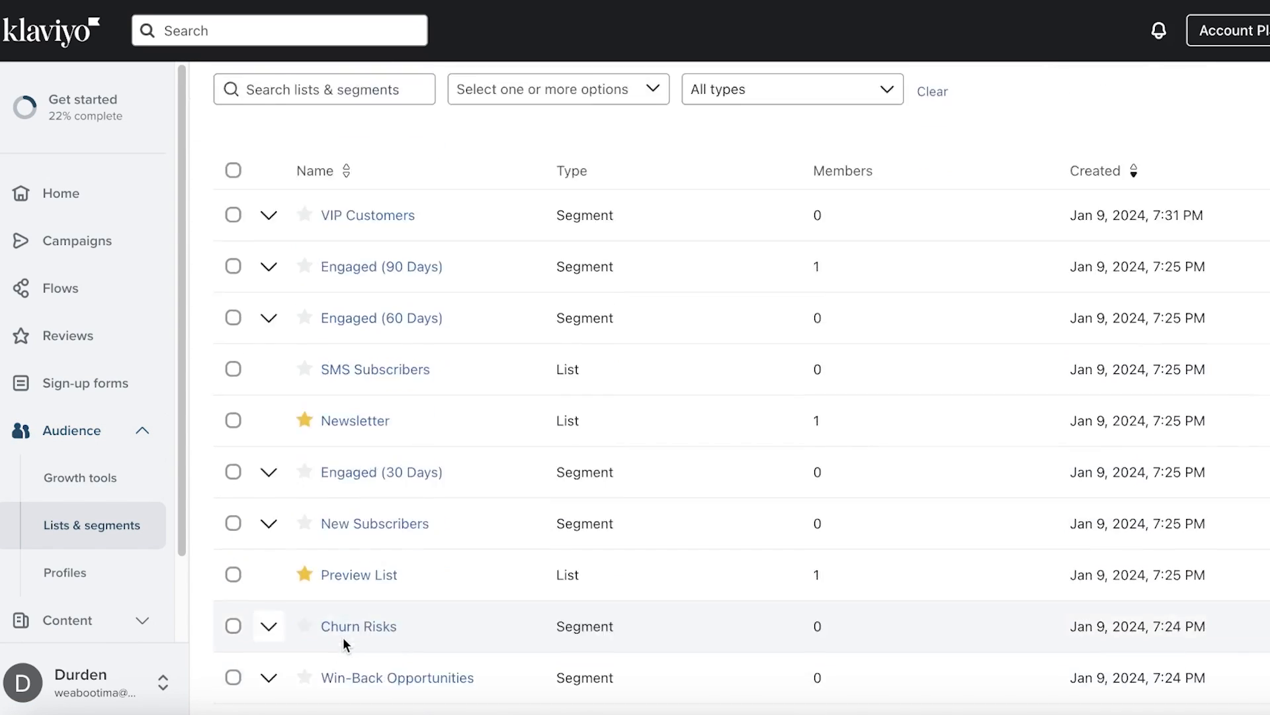
pyautogui.scroll(1, 359, 620)
pyautogui.scroll(-3, 477, 474)
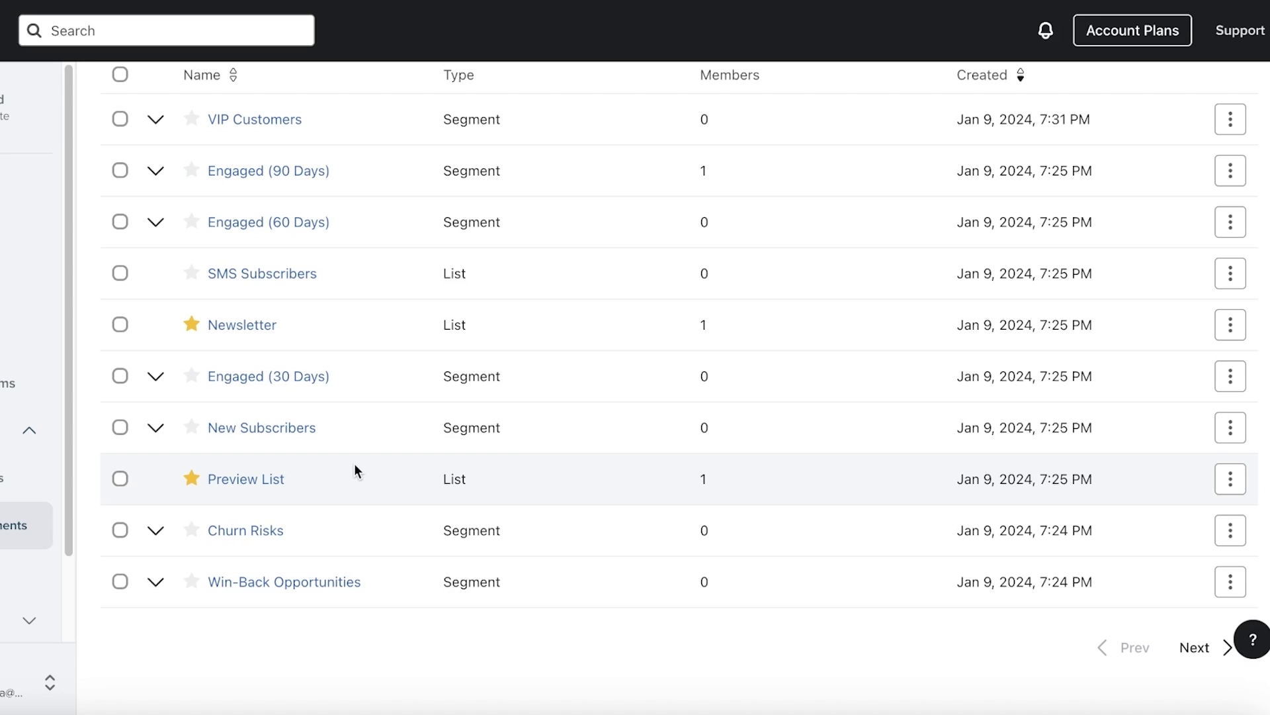
pyautogui.scroll(3, 355, 463)
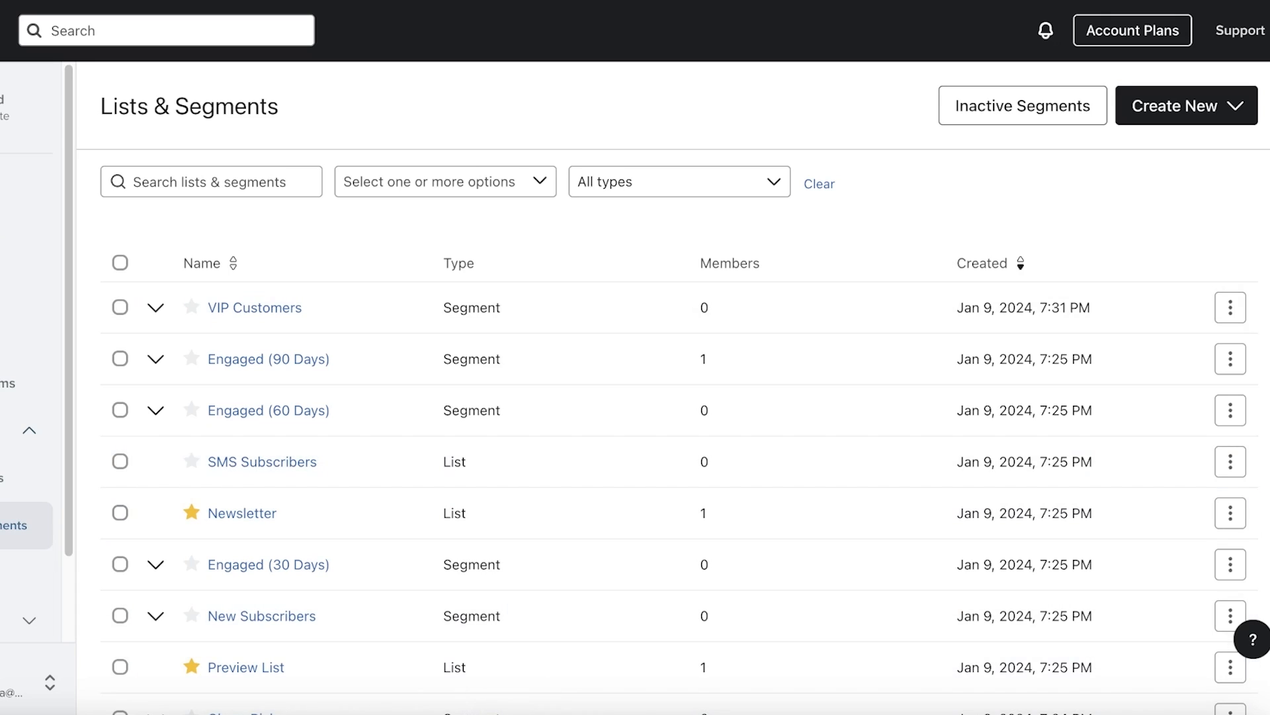
# Start a new segment and name it 'Active Meraki Customers'
pyautogui.click(1154, 106)
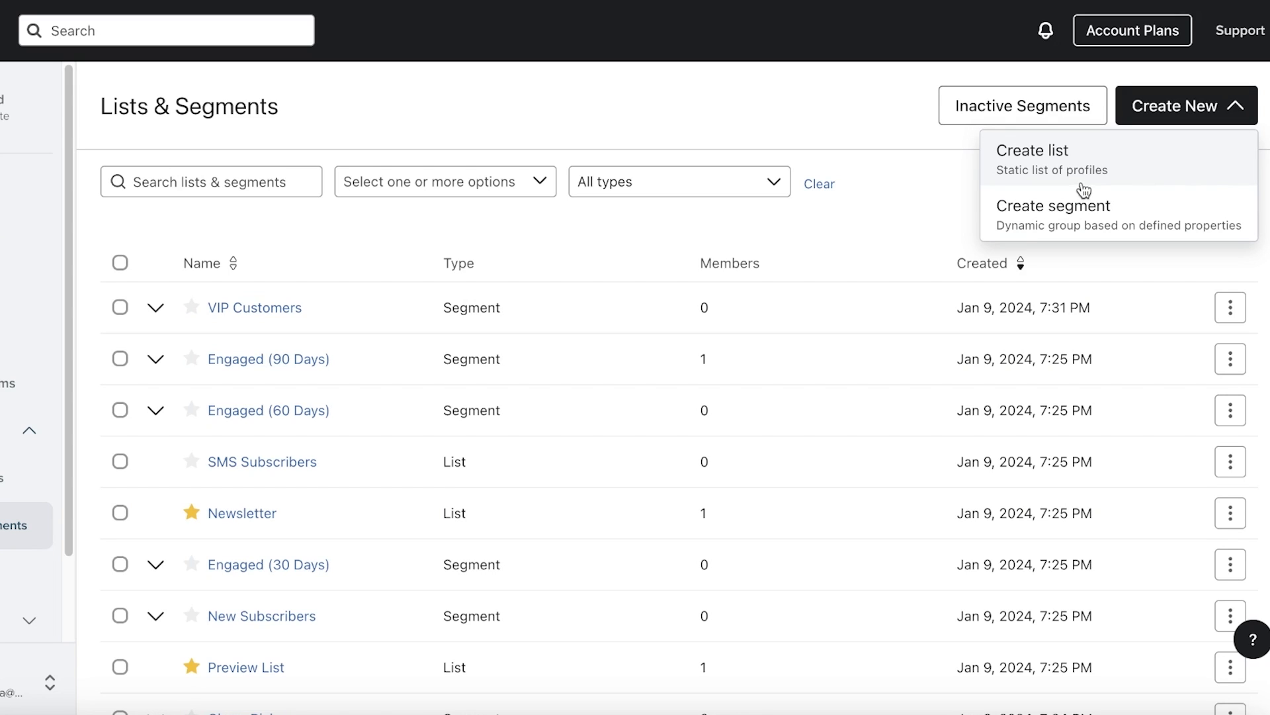
pyautogui.click(1063, 222)
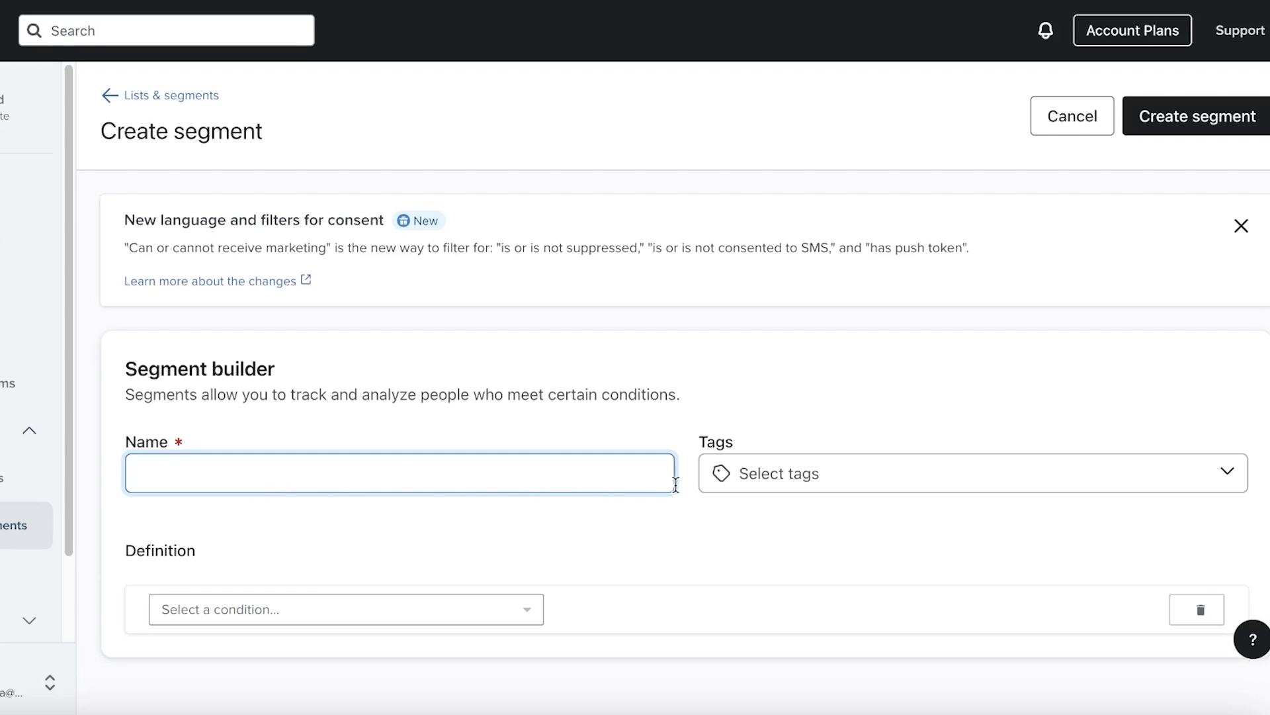
pyautogui.click(708, 478)
pyautogui.click(518, 468)
pyautogui.write('Active Meraki Customers')
# Glance at the segment's tag choices, then bring up the condition type list
pyautogui.click(836, 464)
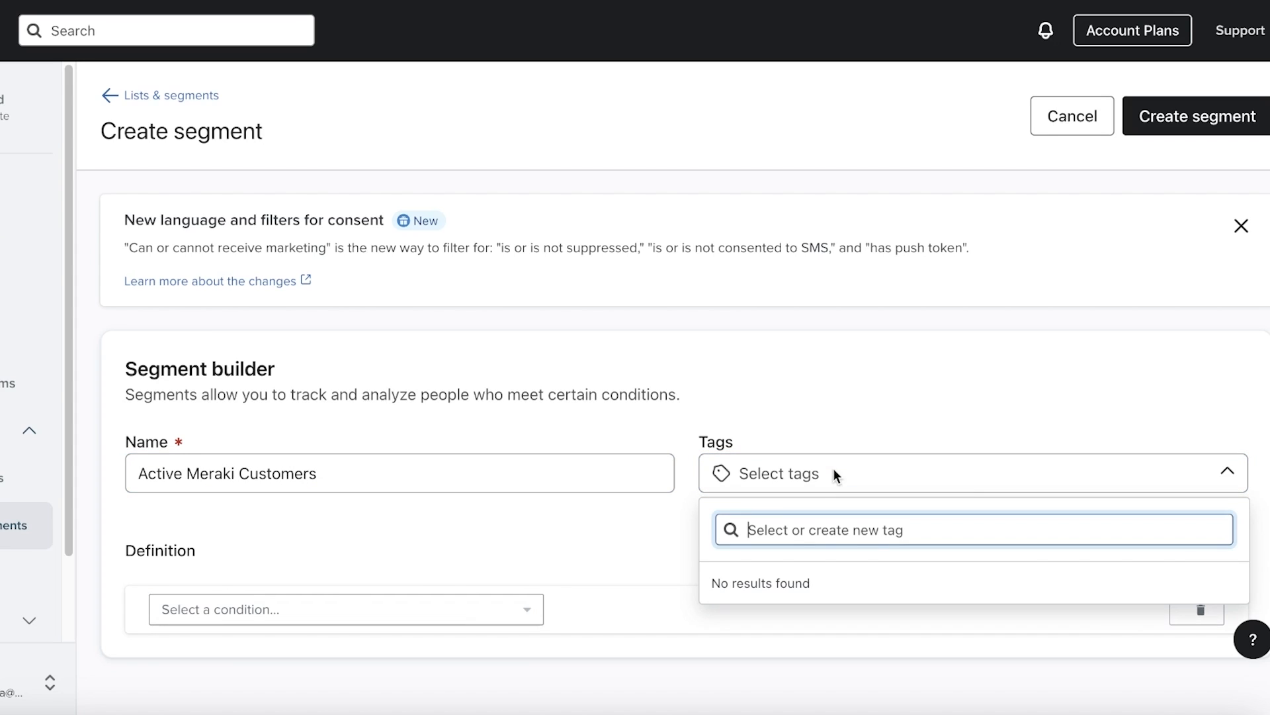
pyautogui.click(539, 556)
pyautogui.click(425, 612)
pyautogui.click(579, 311)
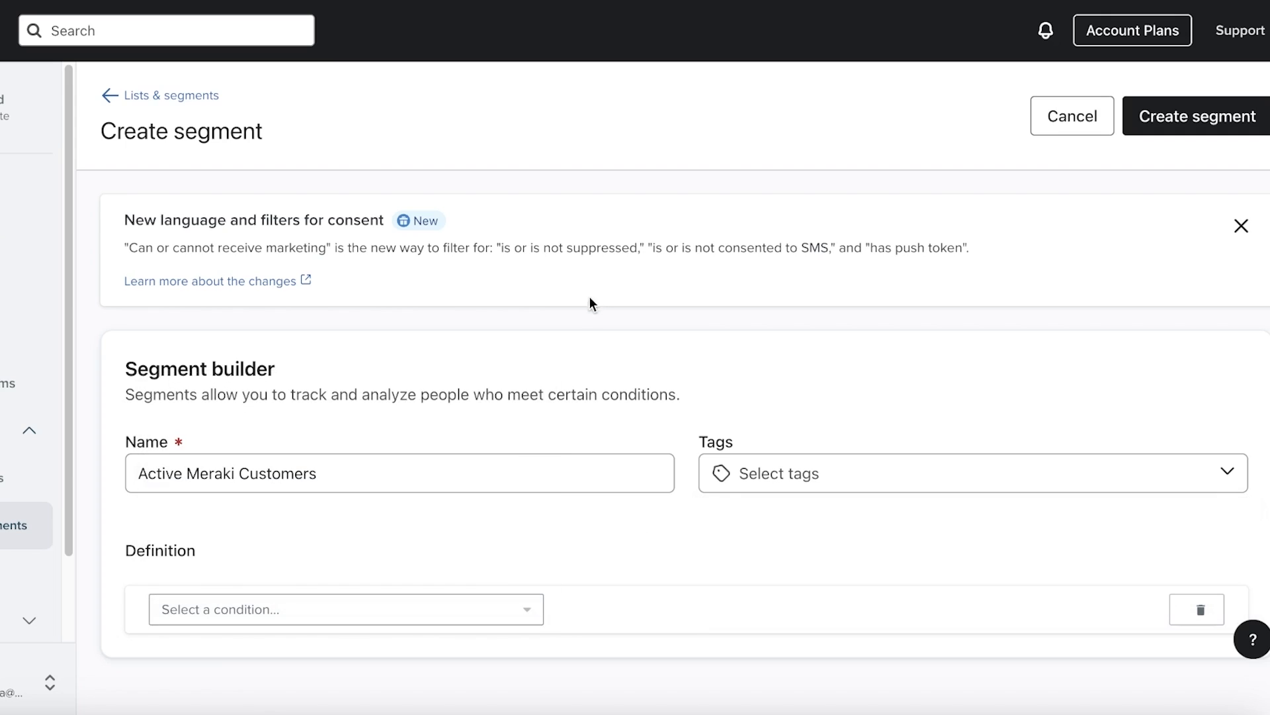
pyautogui.click(278, 619)
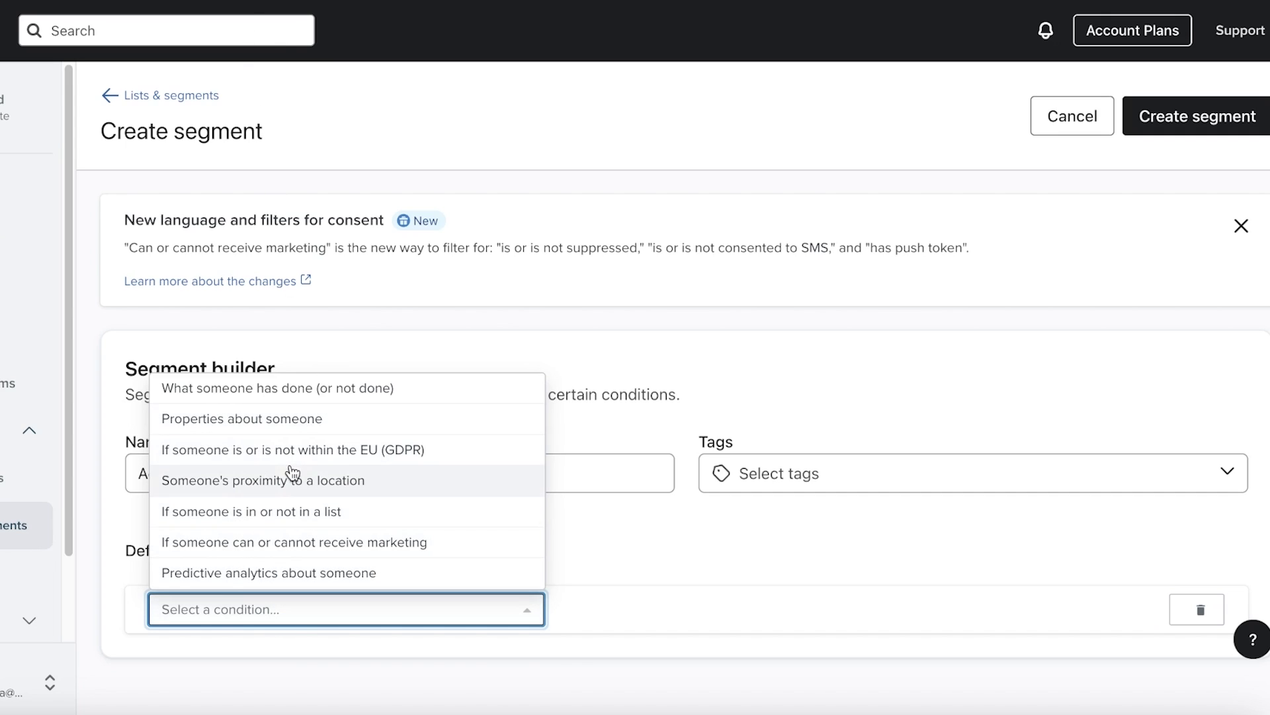
# Require Clicked Email at least once in the last 30 days, and add an AND row
pyautogui.click(265, 390)
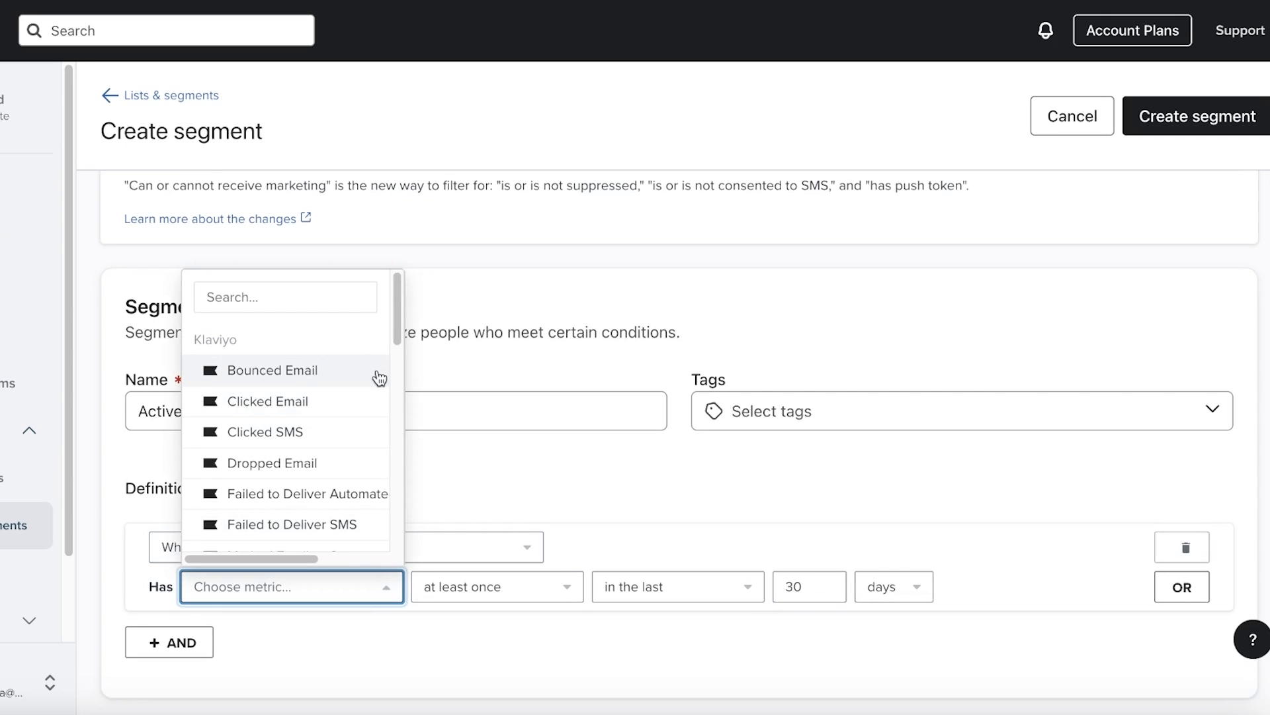
pyautogui.scroll(-1, 364, 376)
pyautogui.click(332, 362)
pyautogui.click(464, 598)
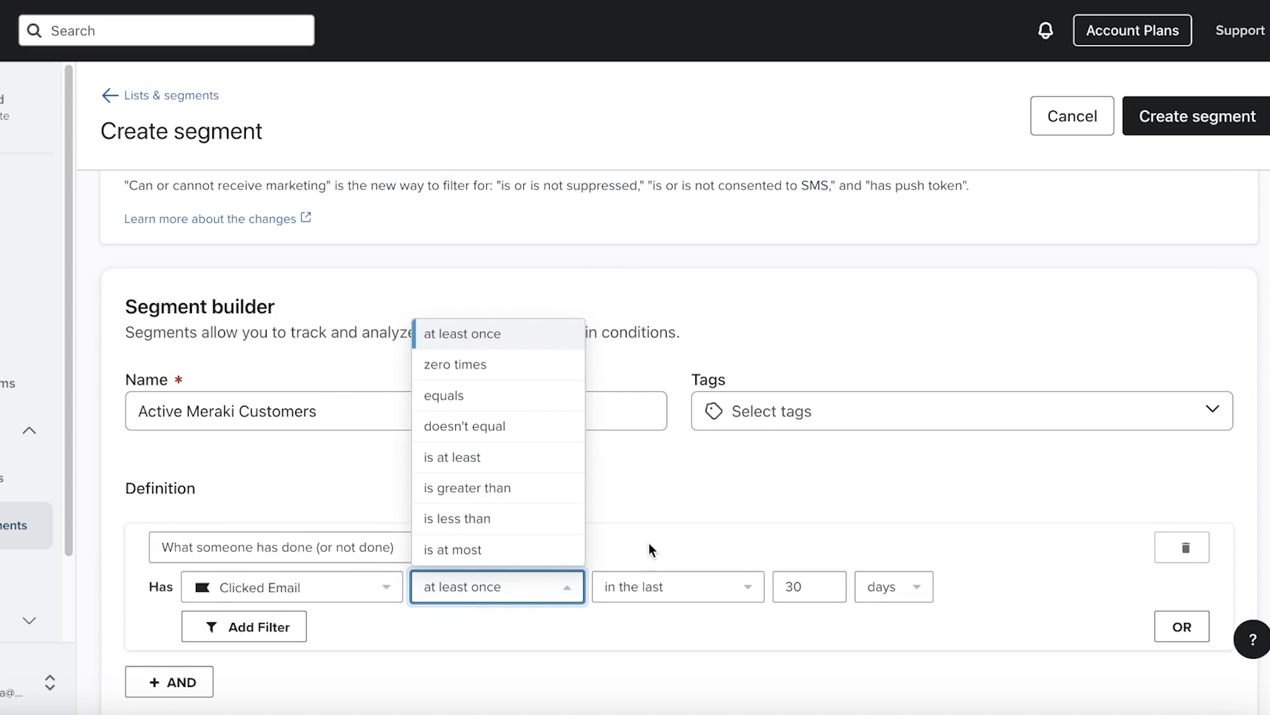
pyautogui.click(639, 587)
pyautogui.click(794, 562)
pyautogui.scroll(-1, 238, 599)
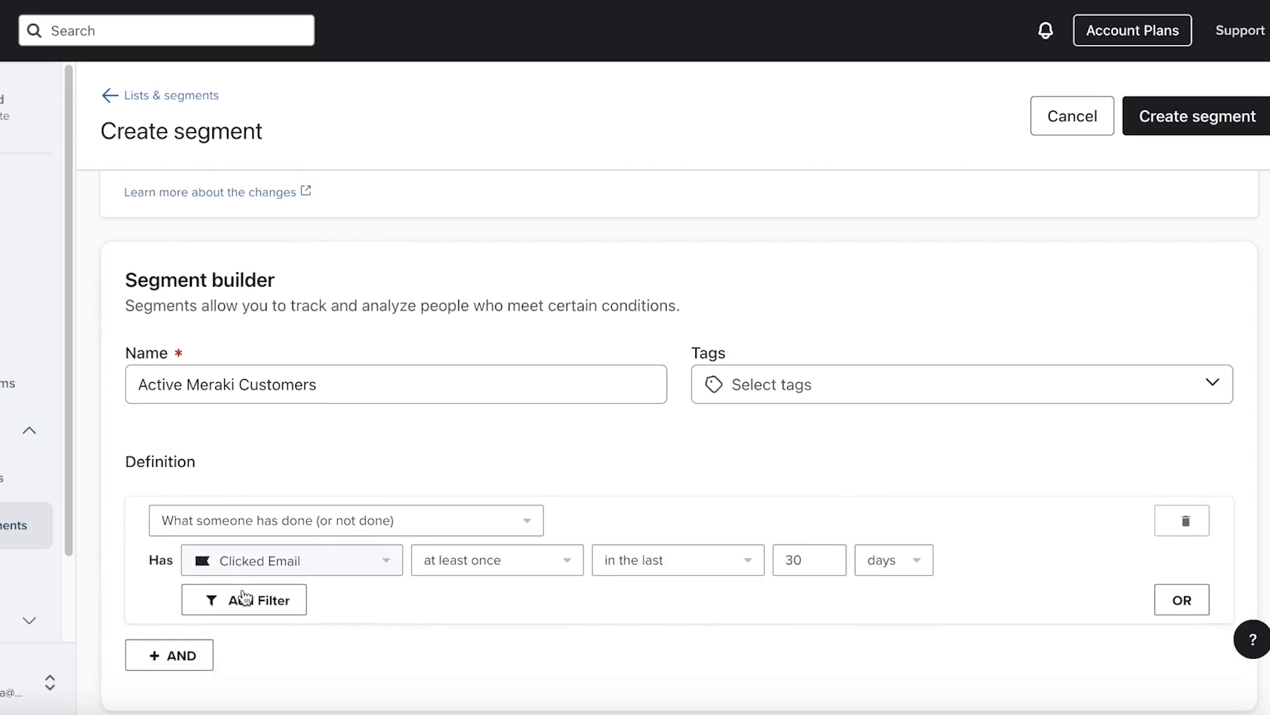
pyautogui.click(187, 639)
pyautogui.scroll(-1, 209, 599)
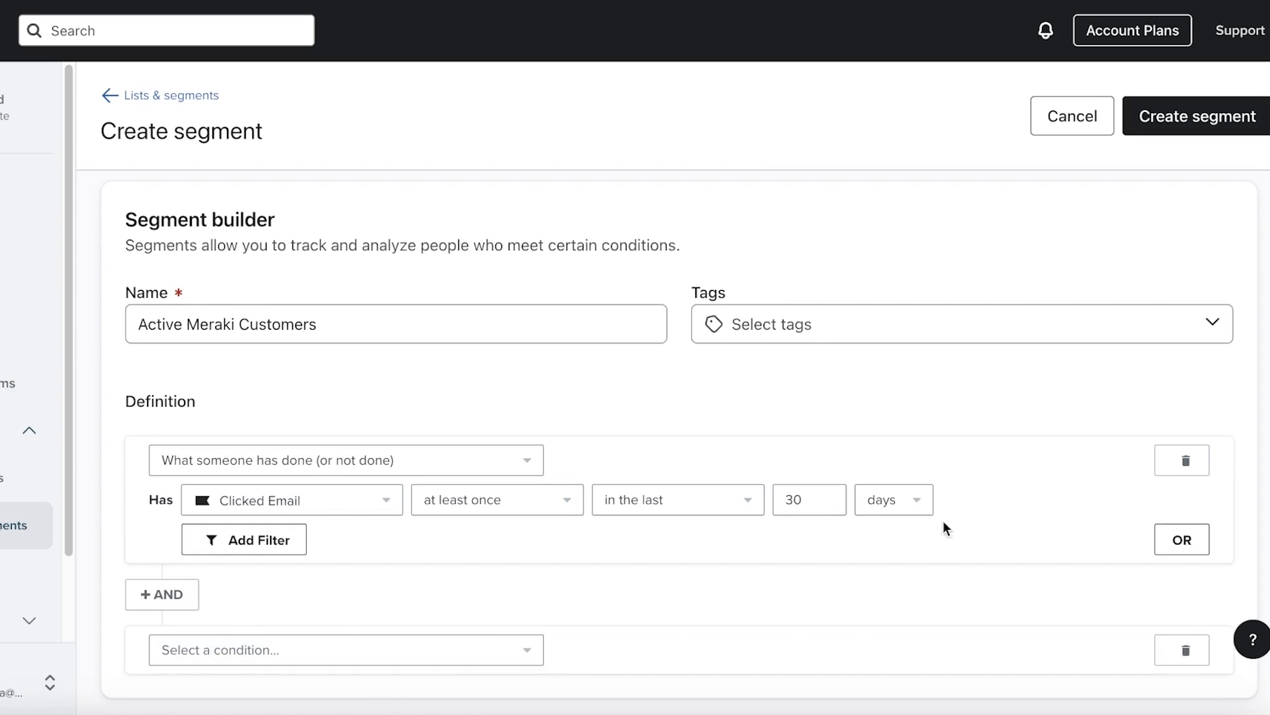
pyautogui.click(264, 651)
pyautogui.click(847, 594)
# Try a Predicted Gender is Likely Female condition, then remove it
pyautogui.click(187, 648)
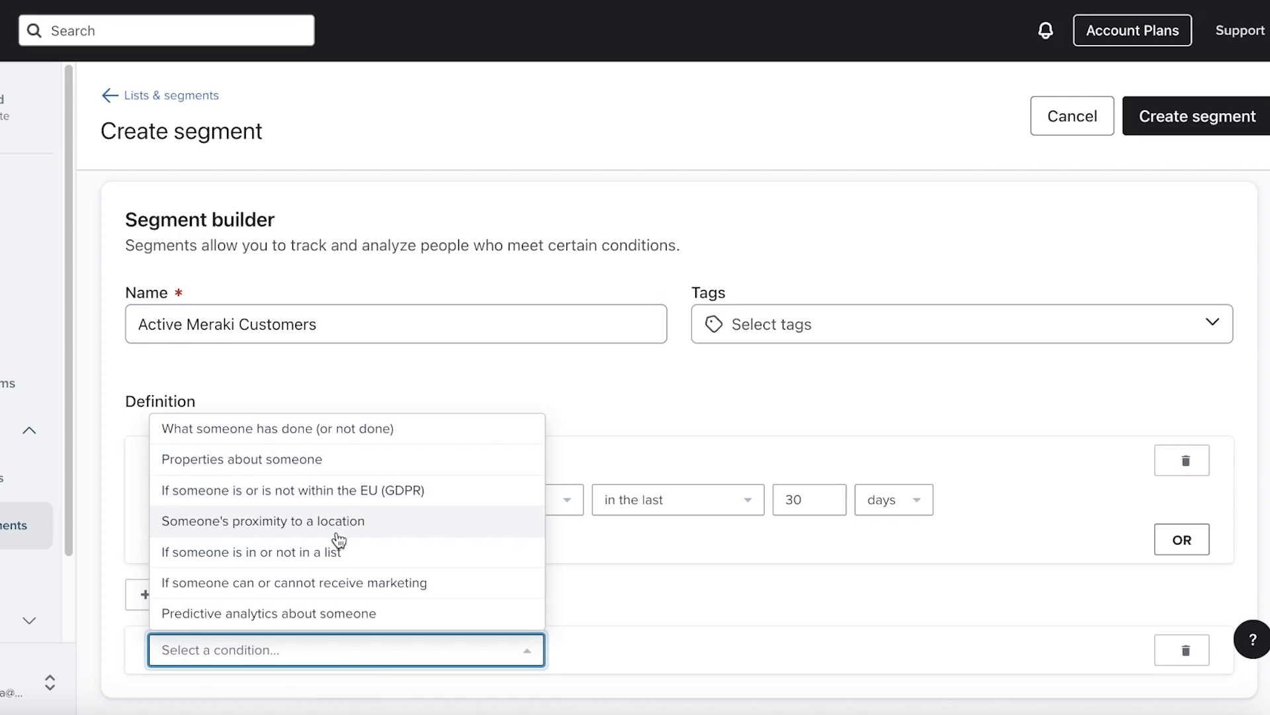
pyautogui.click(364, 613)
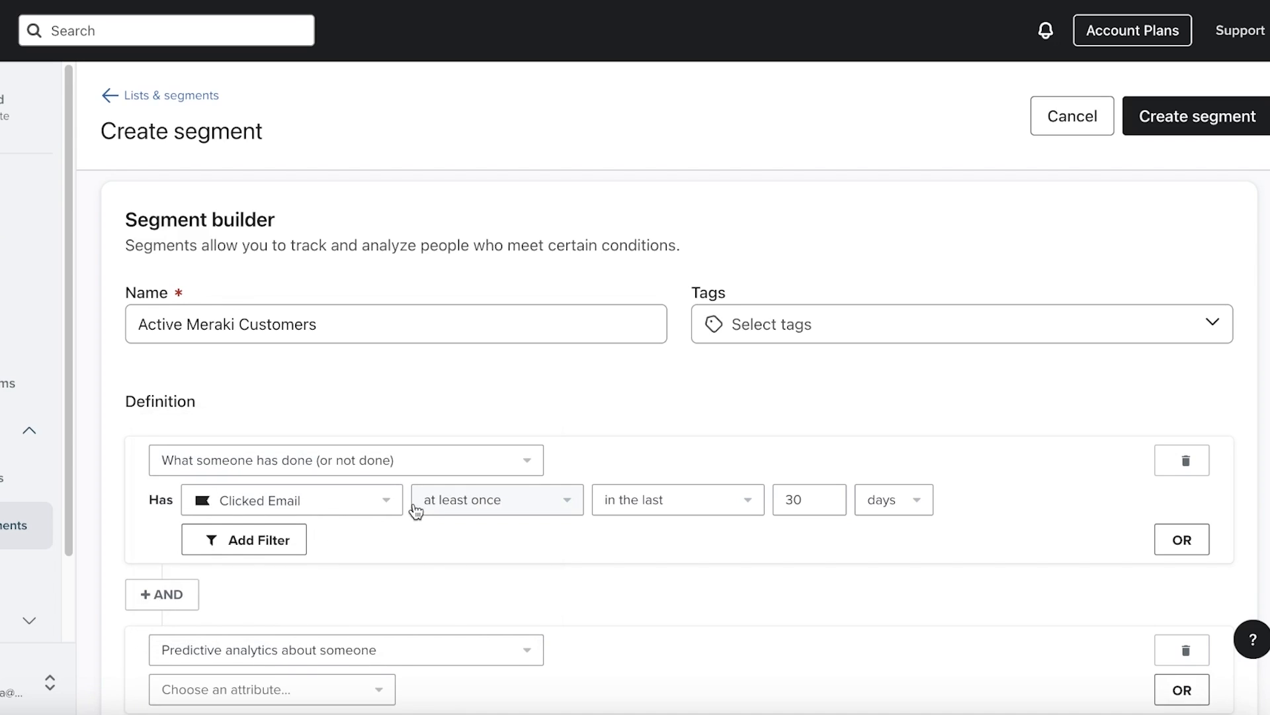
pyautogui.scroll(-2, 416, 569)
pyautogui.click(383, 587)
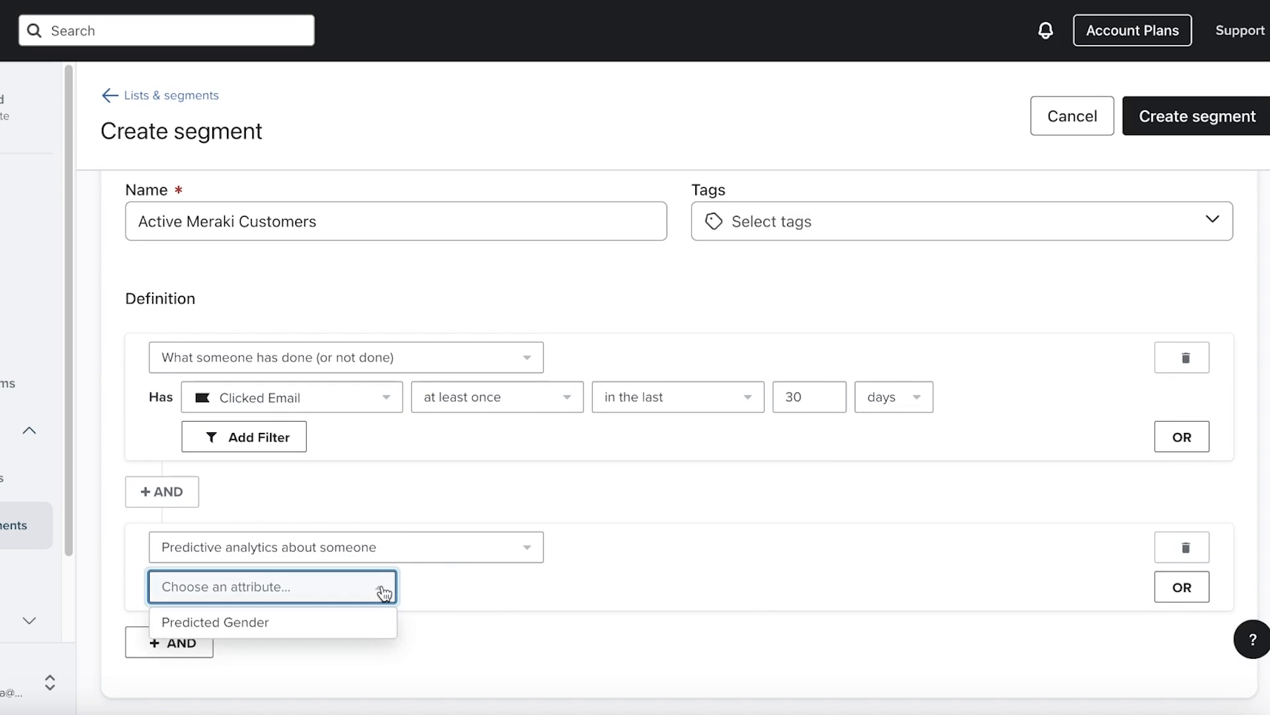
pyautogui.click(335, 615)
pyautogui.click(424, 596)
pyautogui.click(599, 589)
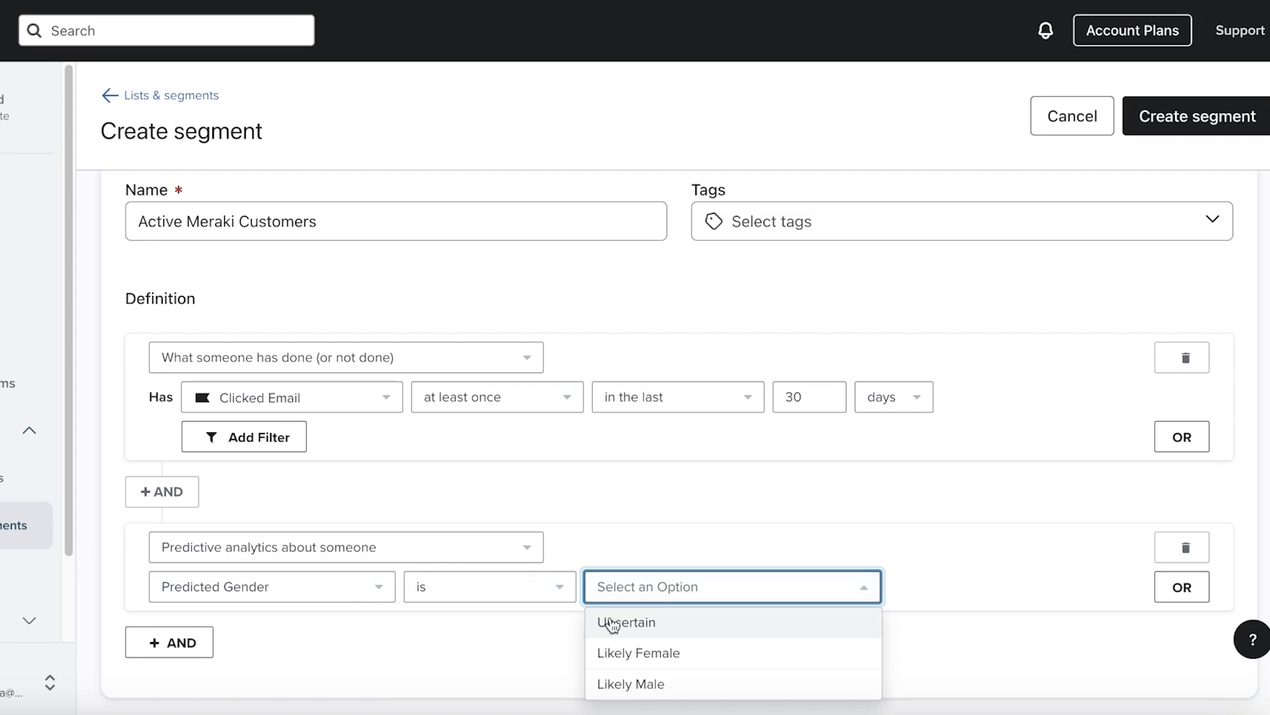
pyautogui.click(636, 651)
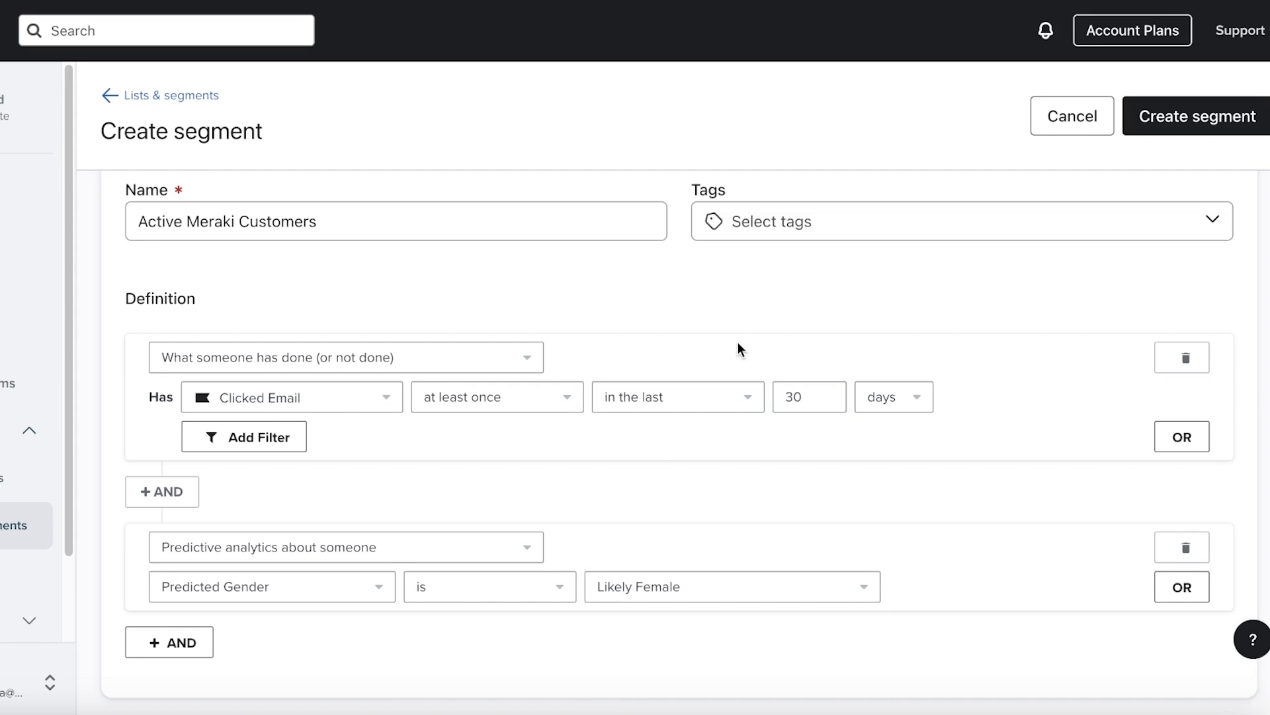
pyautogui.click(1184, 548)
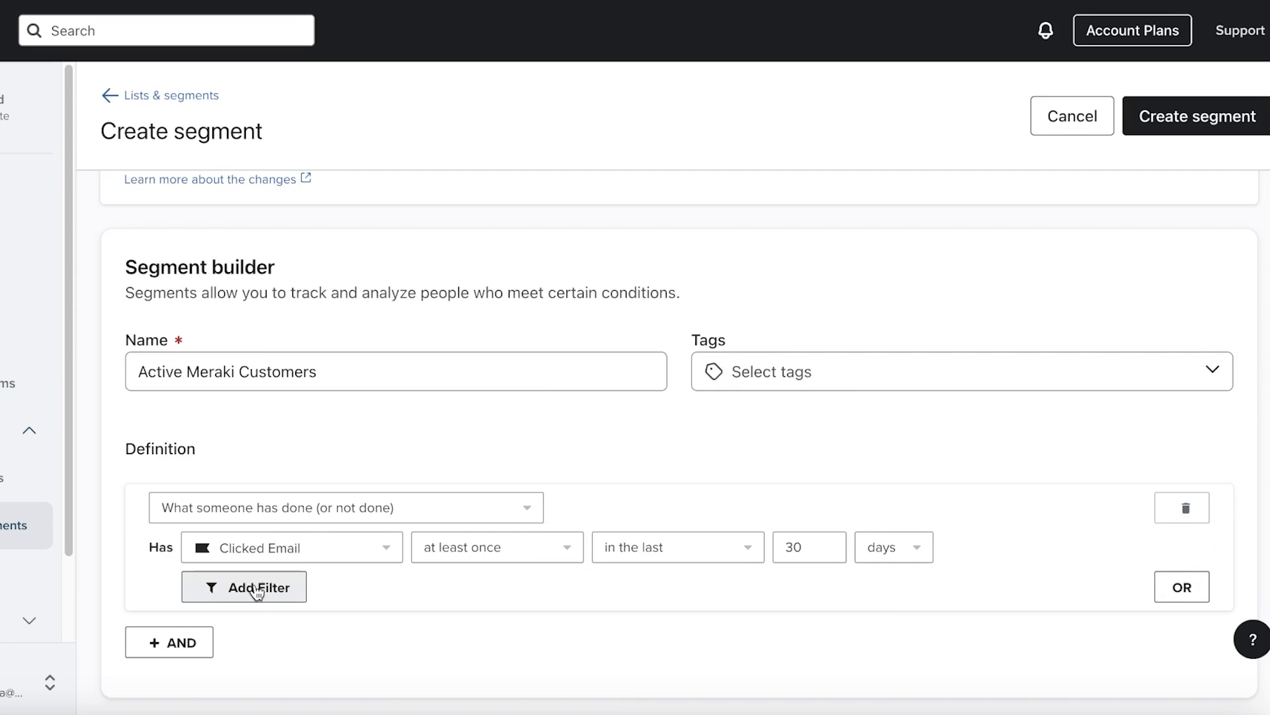
# Add an AND condition requiring Placed Order at least once in the last 30 days
pyautogui.click(202, 641)
pyautogui.scroll(-1, 205, 632)
pyautogui.click(225, 649)
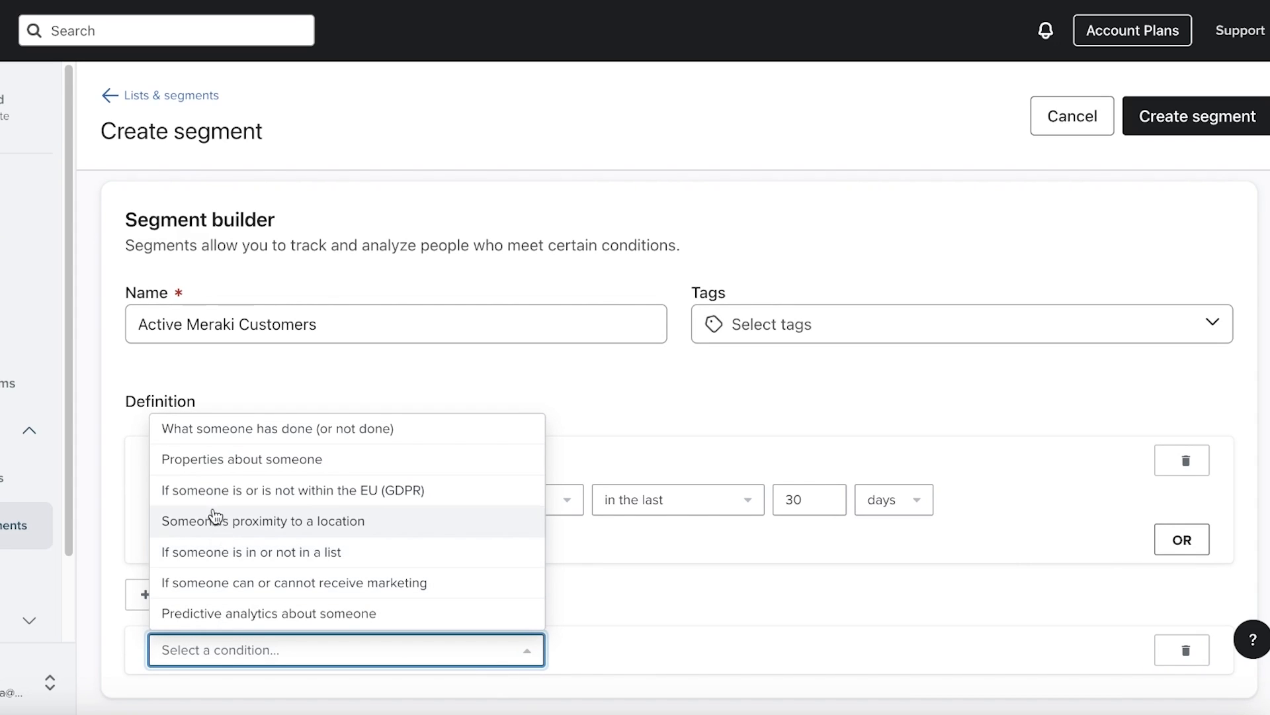
pyautogui.click(208, 431)
pyautogui.scroll(-2, 238, 625)
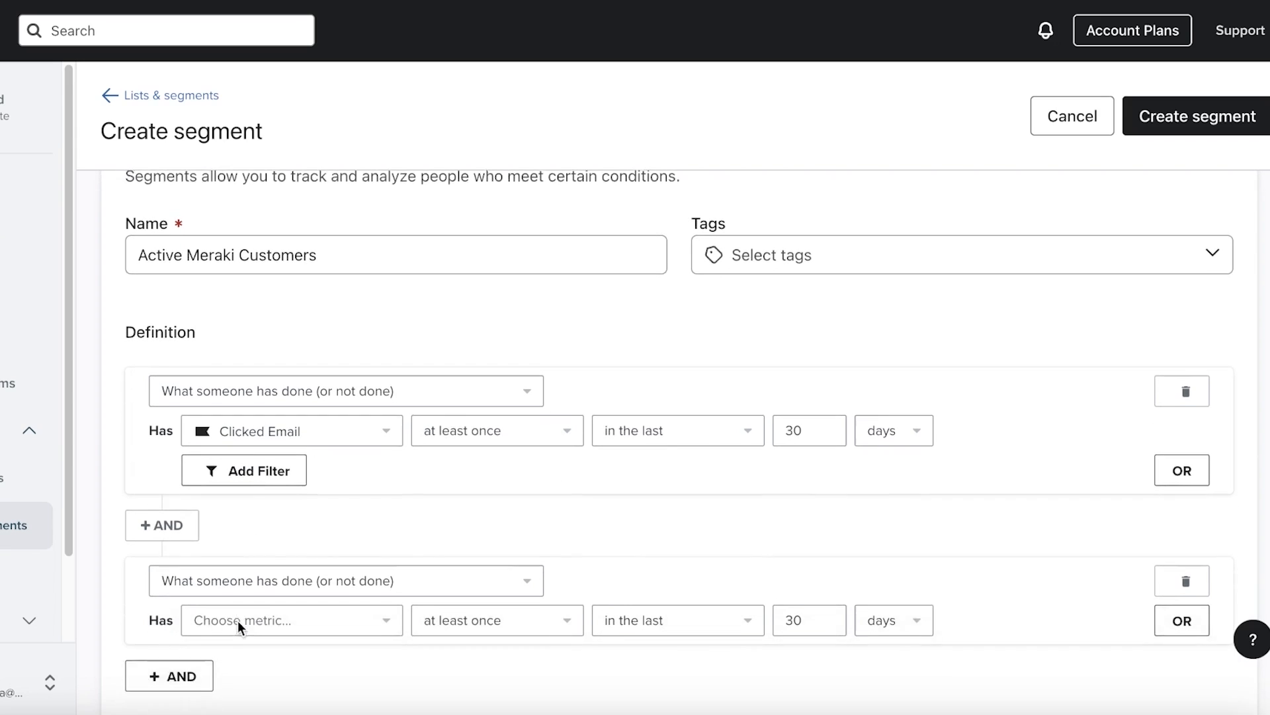
pyautogui.click(272, 589)
pyautogui.scroll(-5, 288, 475)
pyautogui.scroll(5, 288, 475)
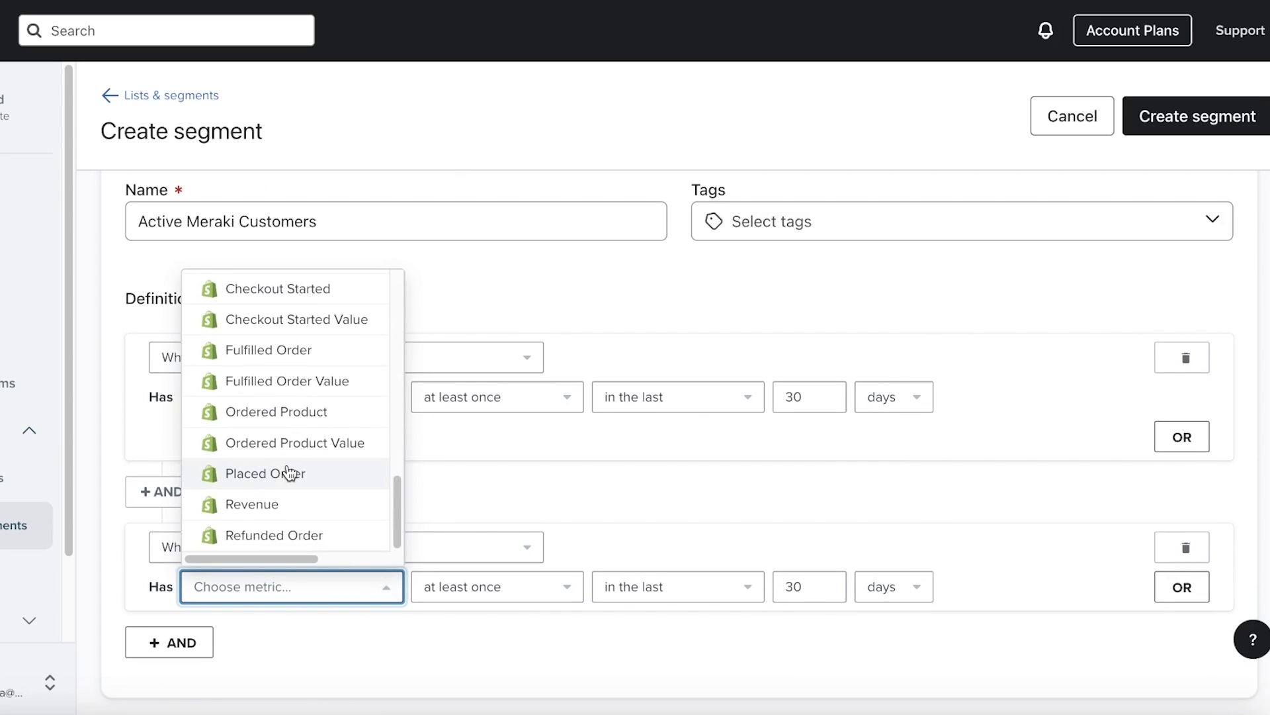
pyautogui.click(303, 476)
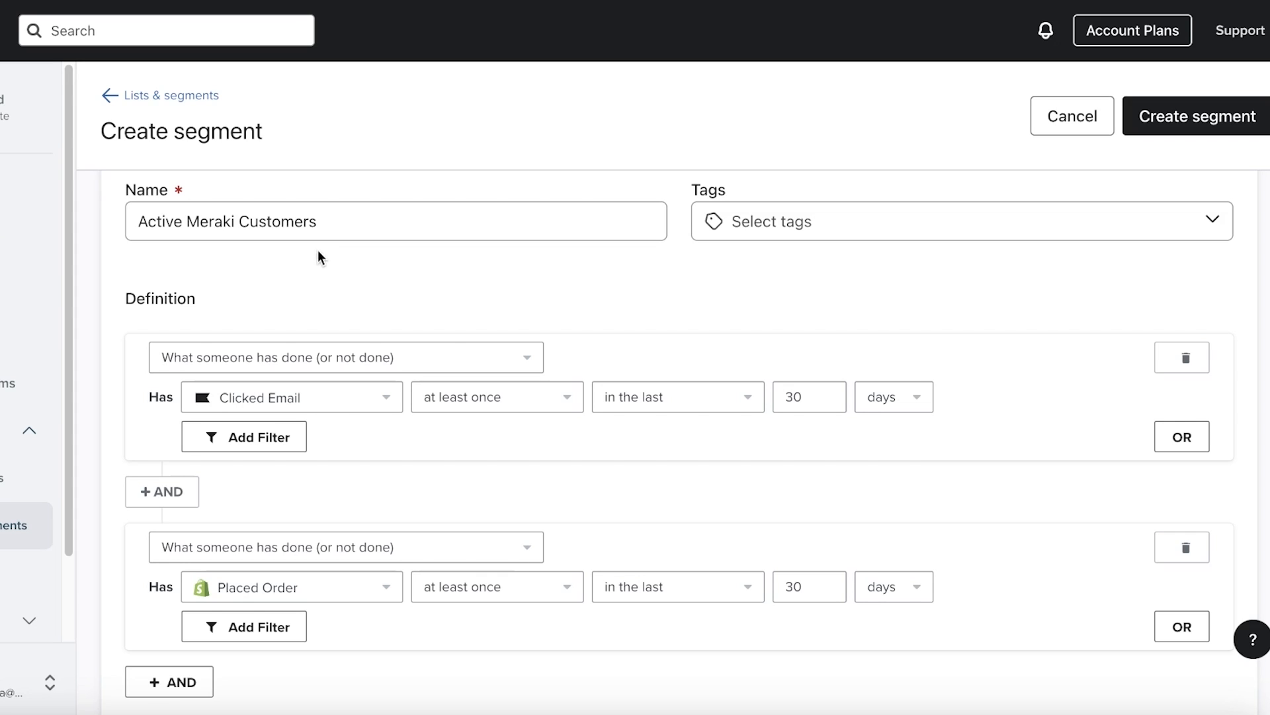
pyautogui.scroll(3, 320, 351)
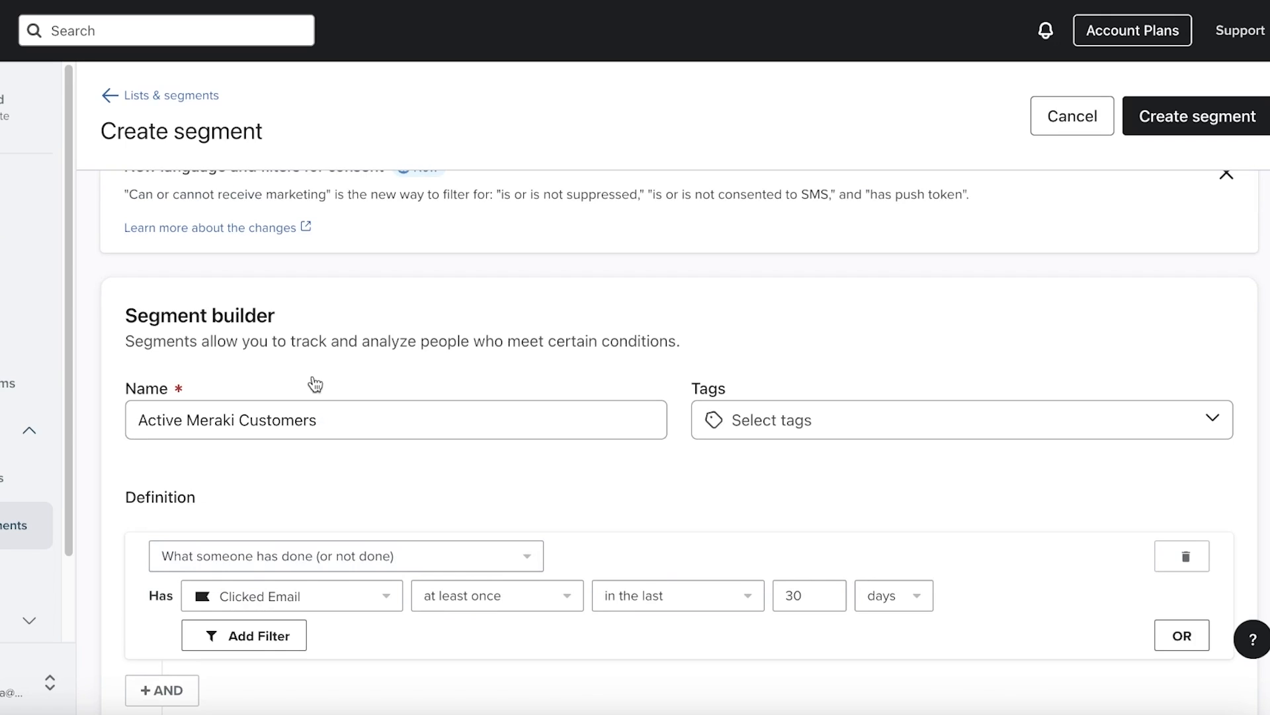
# Tag the segment 'Monthly customer' and save Active Meraki Customers
pyautogui.click(845, 434)
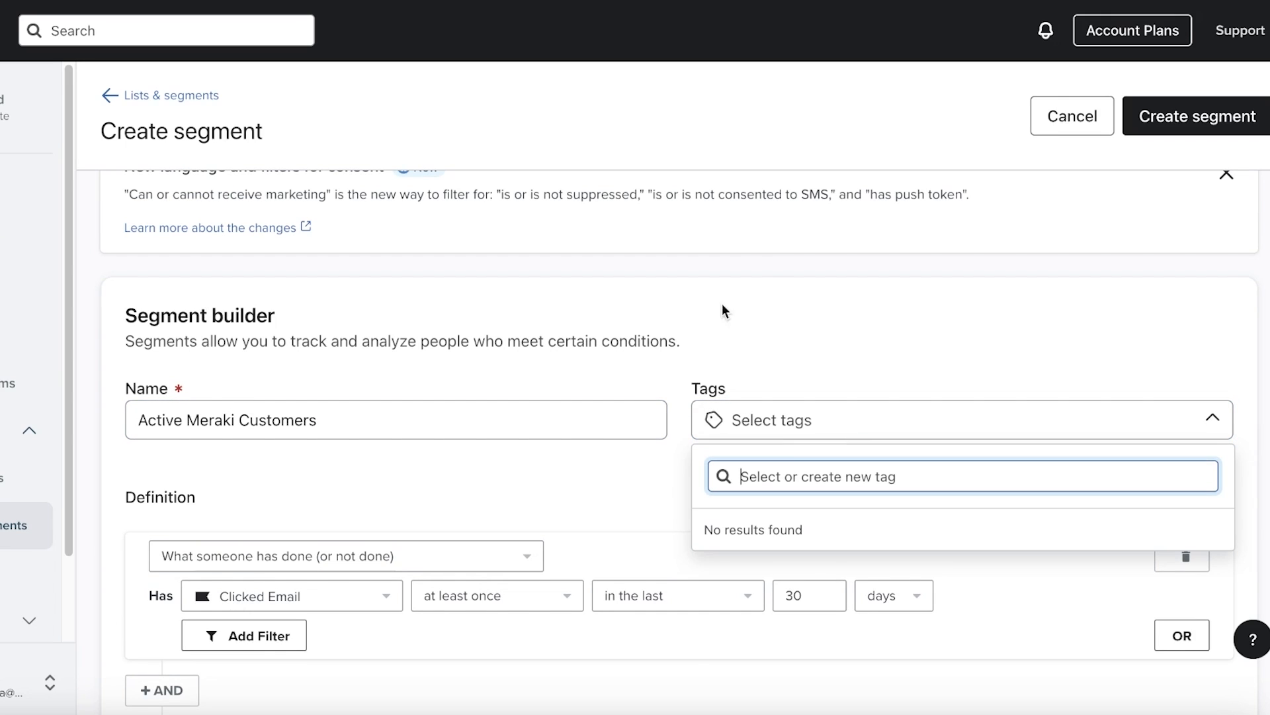
pyautogui.click(776, 293)
pyautogui.click(836, 431)
pyautogui.write('A')
pyautogui.press('BackSpace')
pyautogui.write('Month')
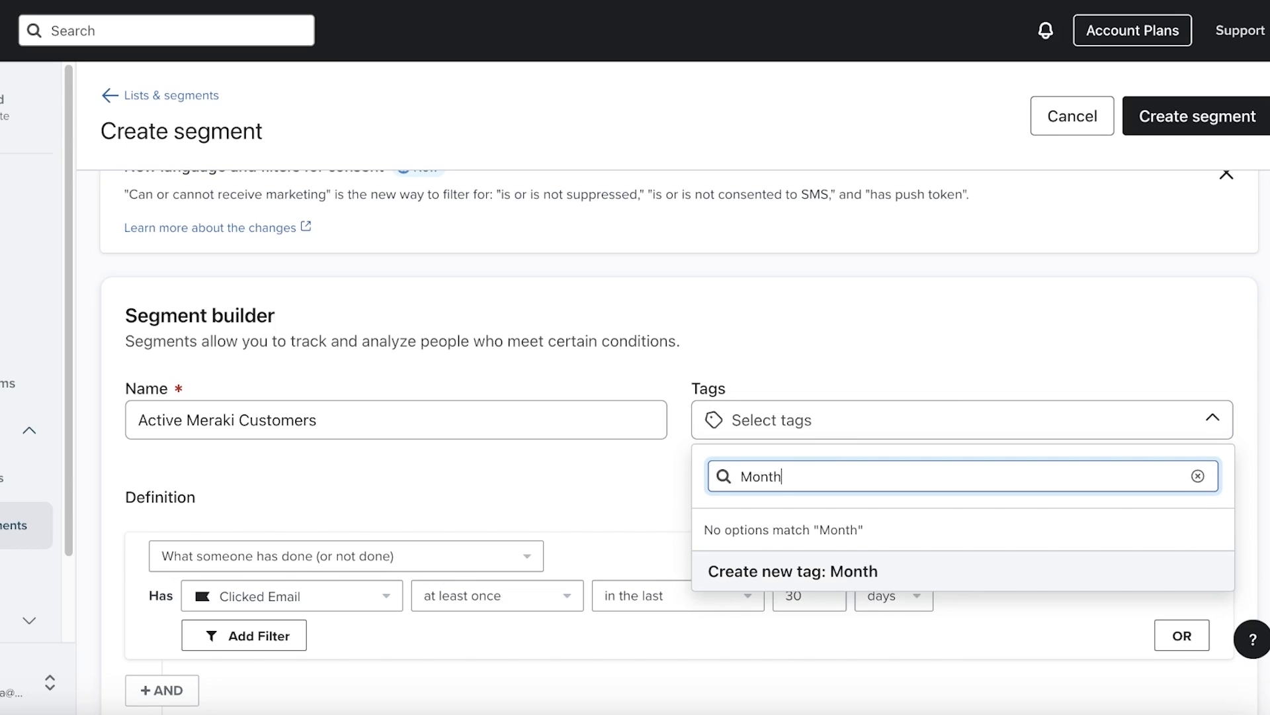
pyautogui.write('ly customer')
pyautogui.press('Return')
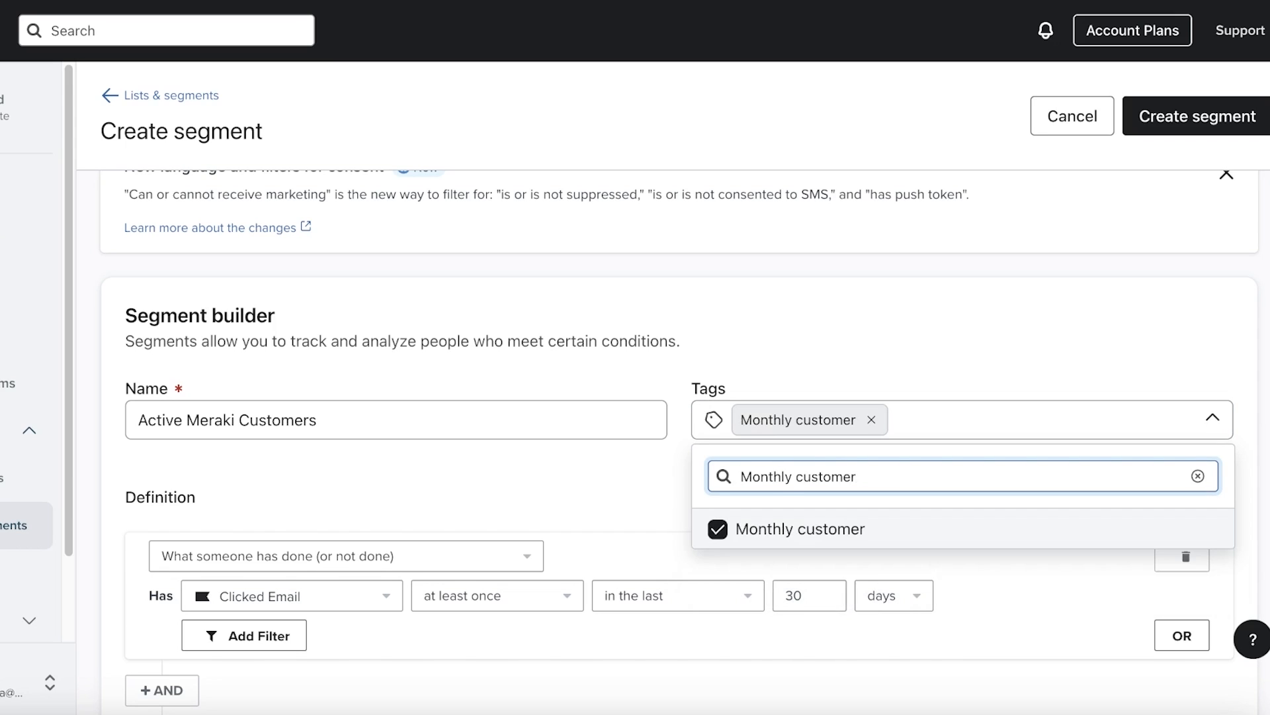
pyautogui.click(1012, 300)
pyautogui.click(1196, 117)
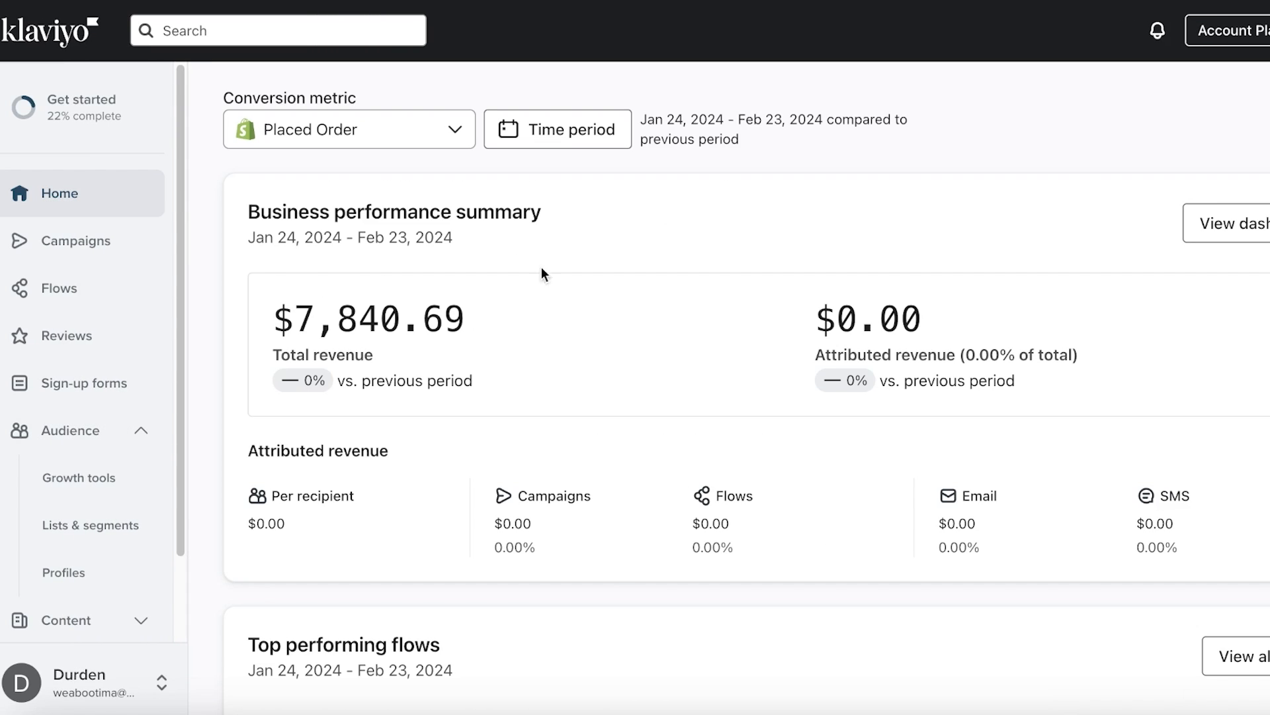
# Open Lists & Segments, dismiss the software update prompt, and start a new list
pyautogui.click(60, 523)
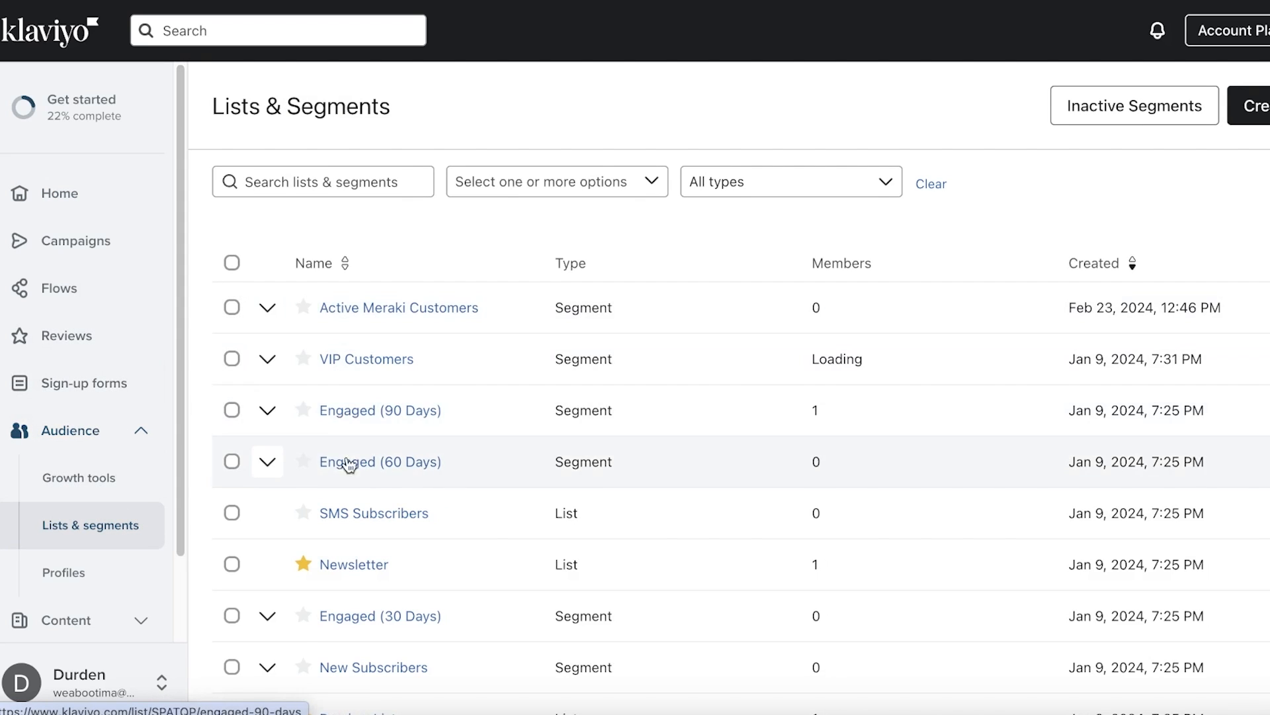
pyautogui.scroll(-5, 348, 464)
pyautogui.scroll(5, 355, 533)
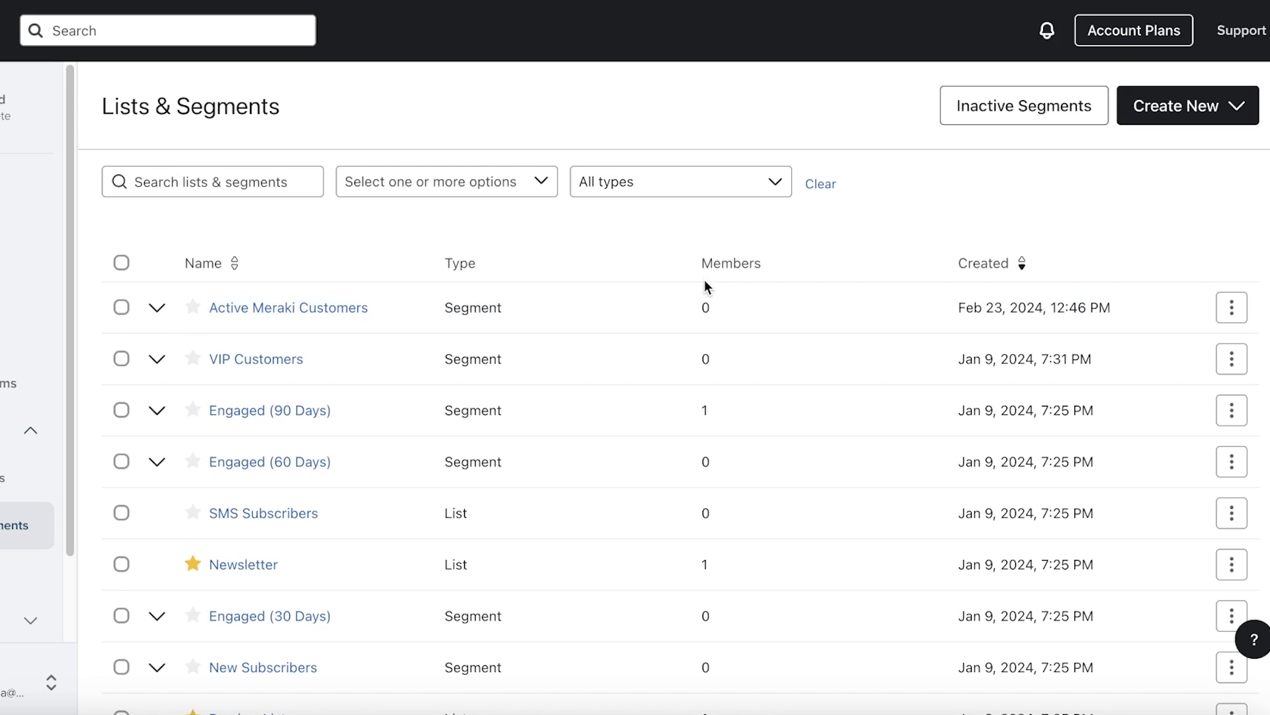
pyautogui.scroll(-2, 704, 285)
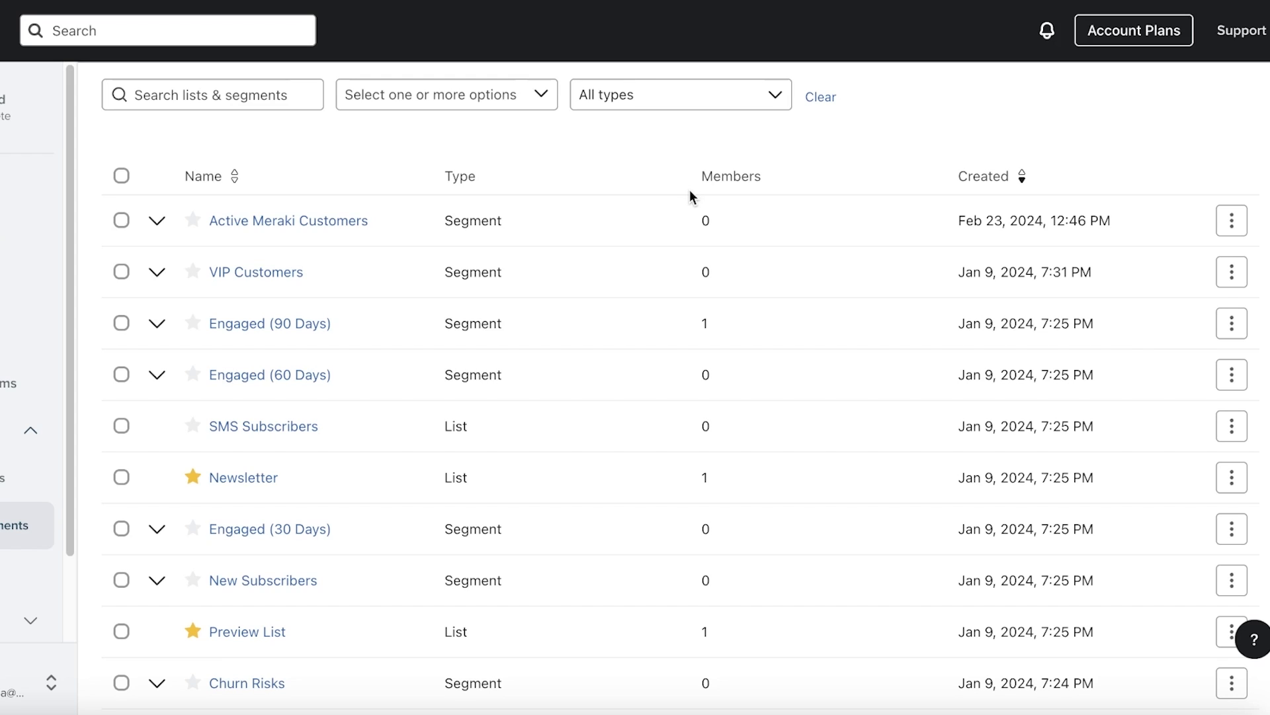
pyautogui.scroll(2, 718, 227)
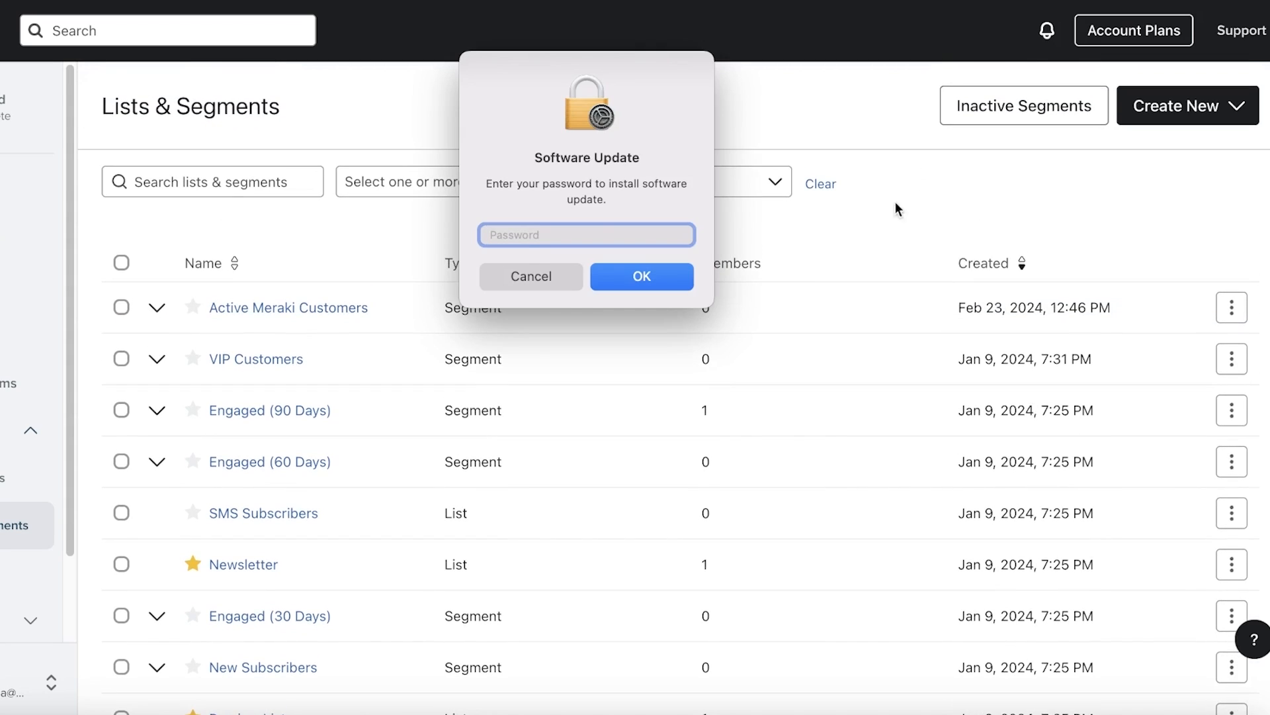
pyautogui.click(523, 278)
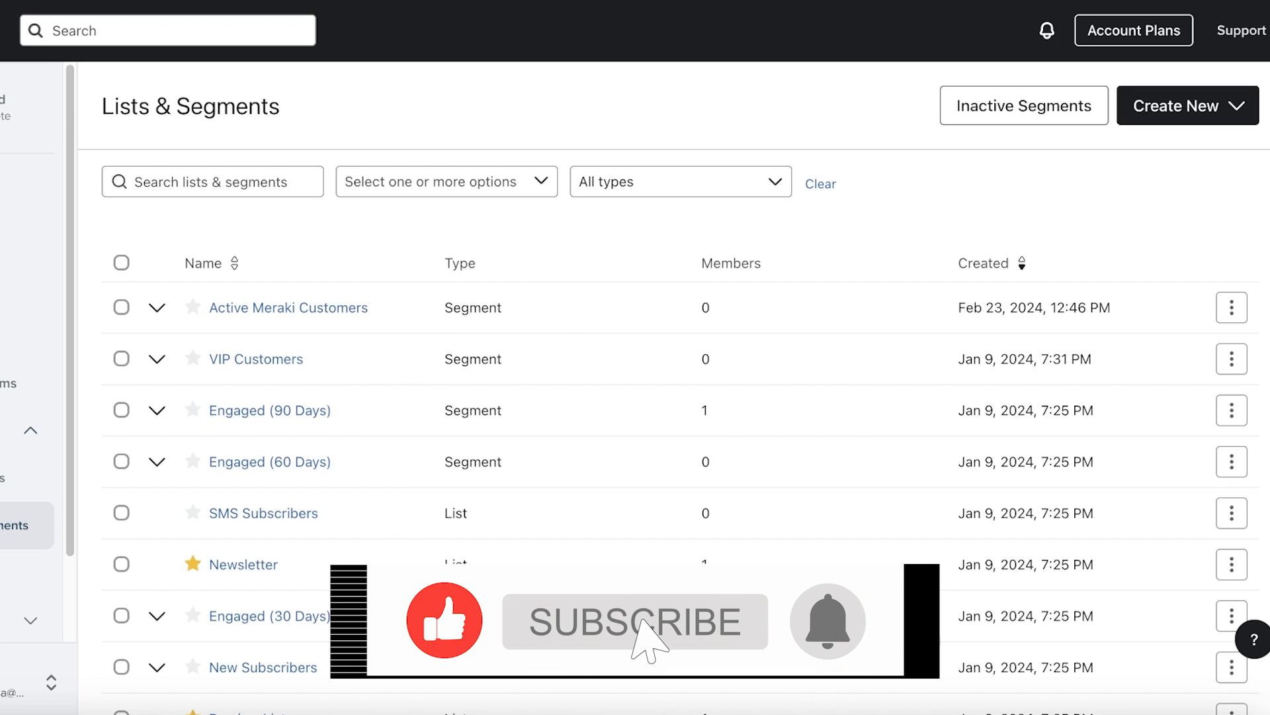
pyautogui.click(1235, 105)
pyautogui.click(1106, 159)
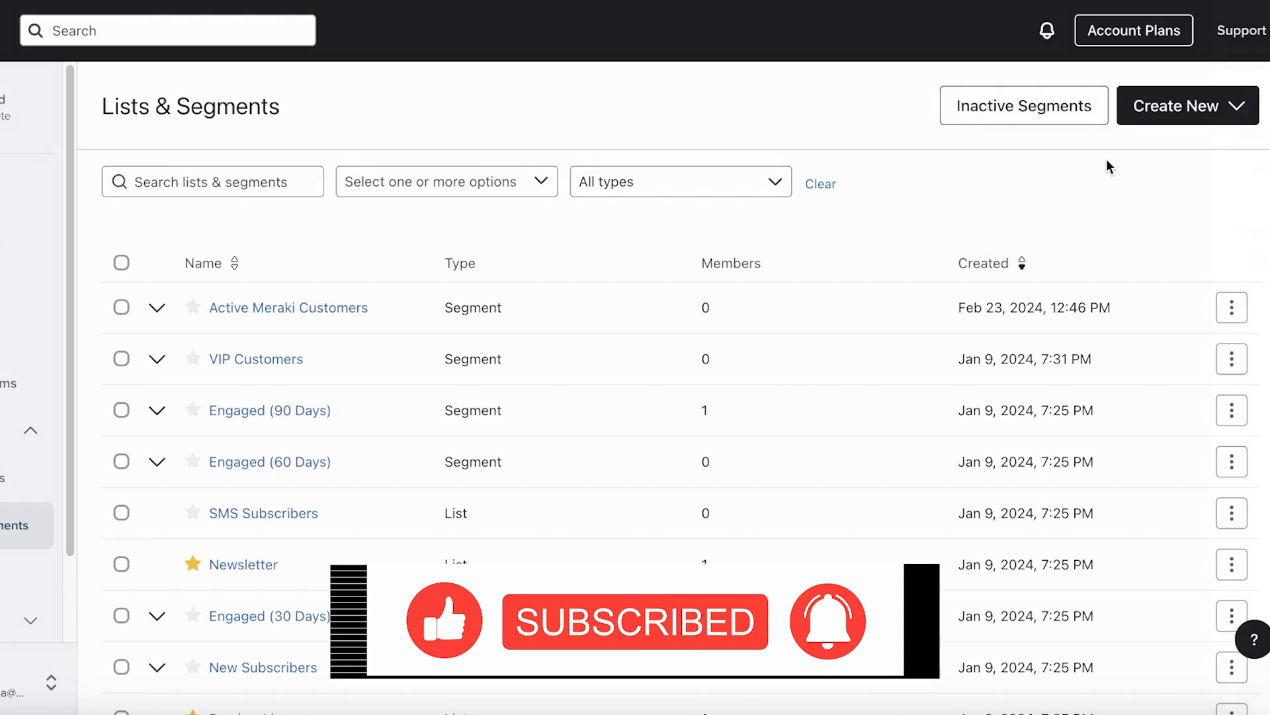
# Name the new list 'Frauds' and create it
pyautogui.click(1104, 166)
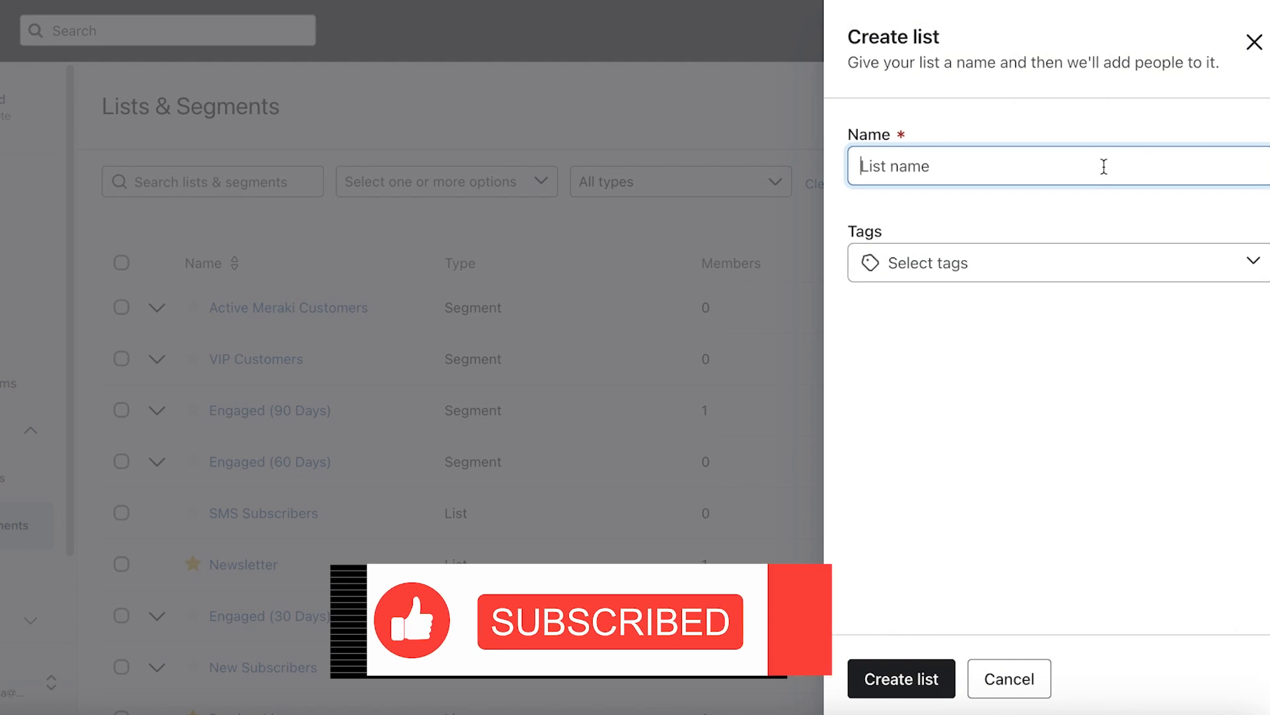
pyautogui.write('R')
pyautogui.press('BackSpace')
pyautogui.write('Fraudd')
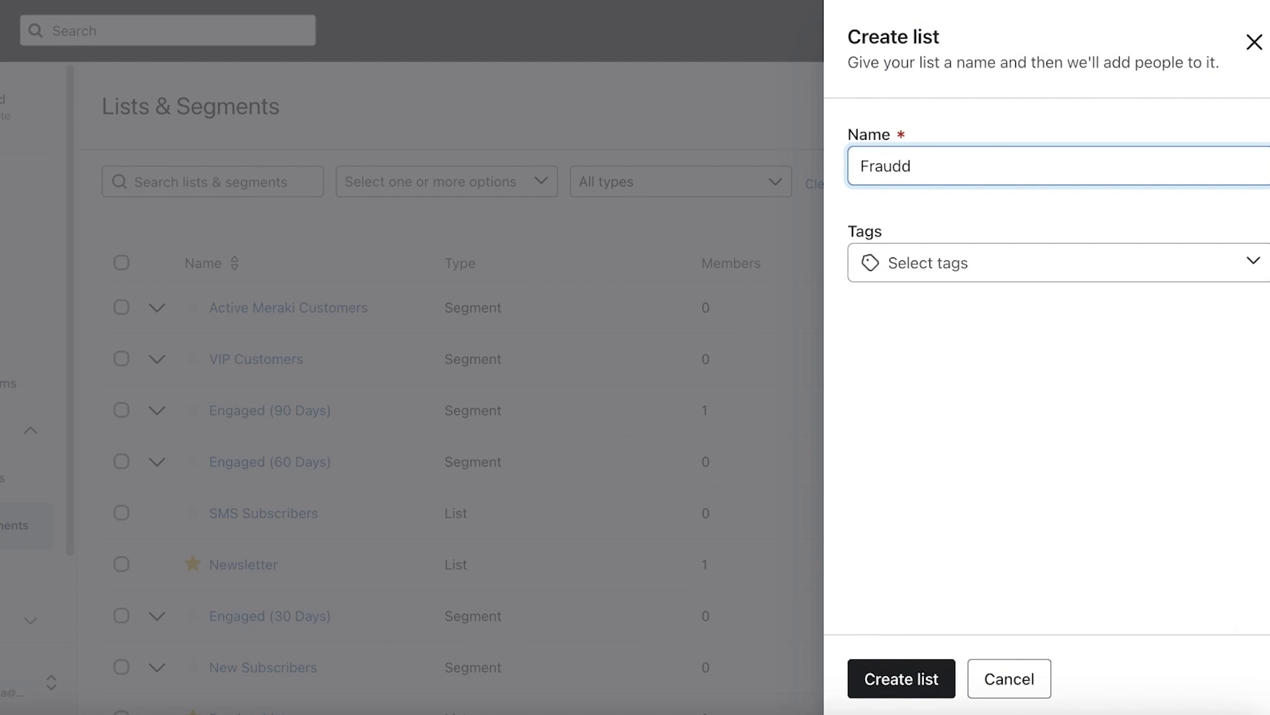
pyautogui.press('BackSpace')
pyautogui.write('s')
pyautogui.click(925, 682)
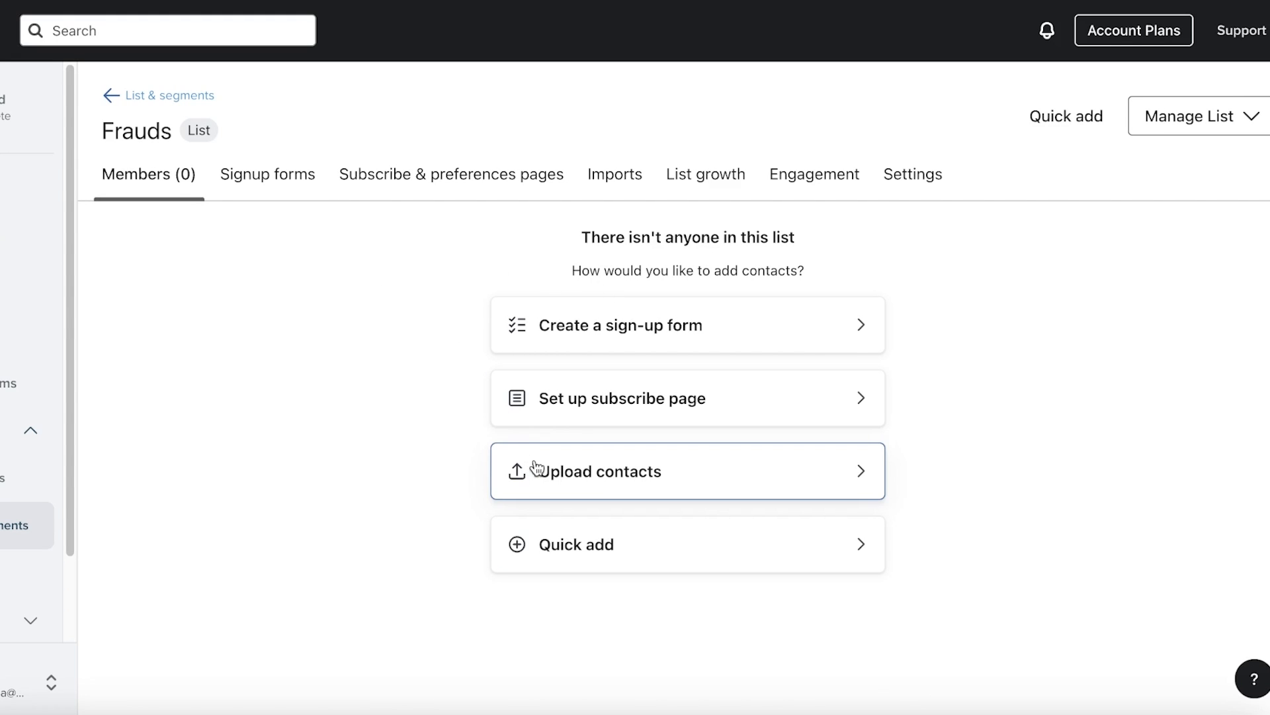
# Look over the Frauds list's subscribe page and Quick add panel, ending on Members
pyautogui.click(552, 405)
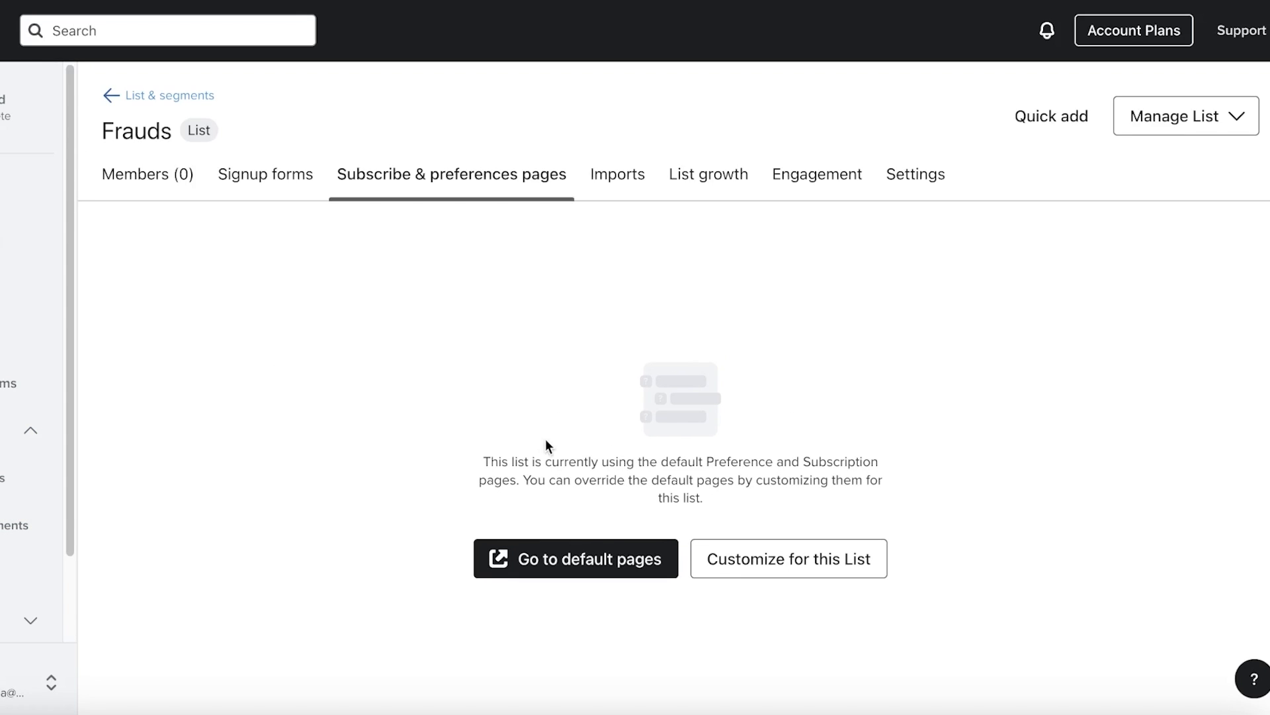
pyautogui.click(105, 165)
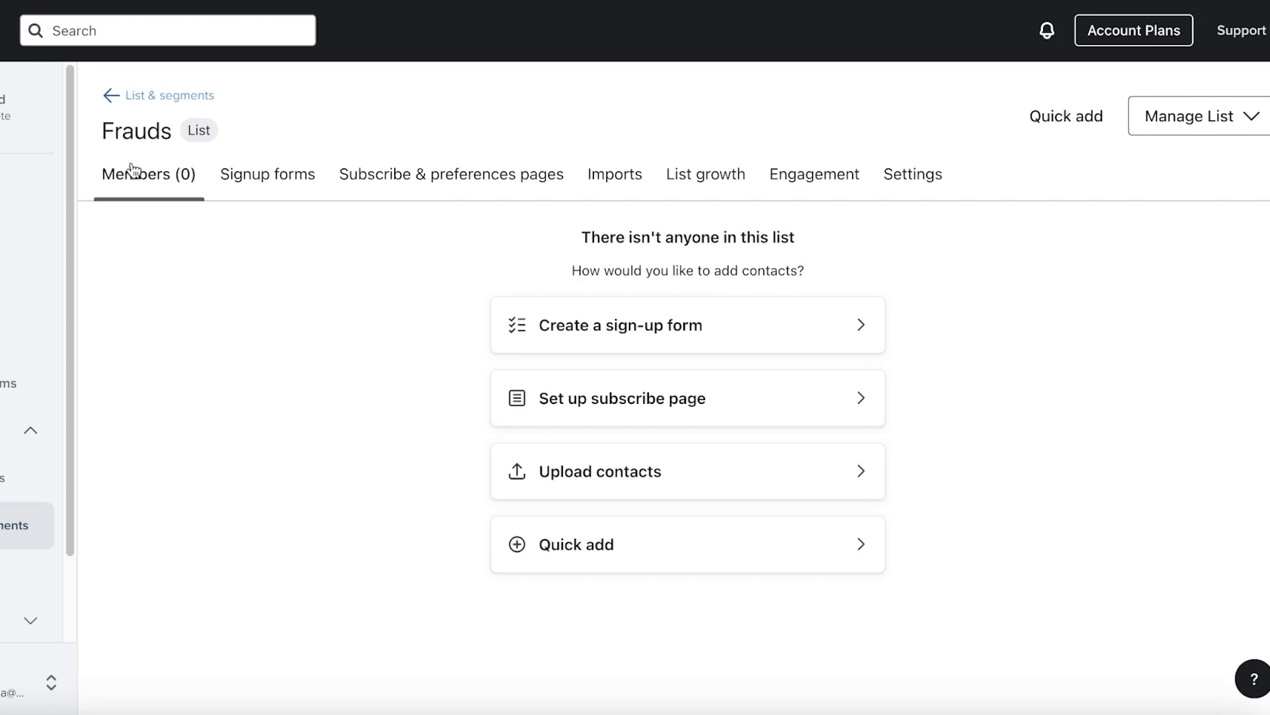
pyautogui.click(587, 547)
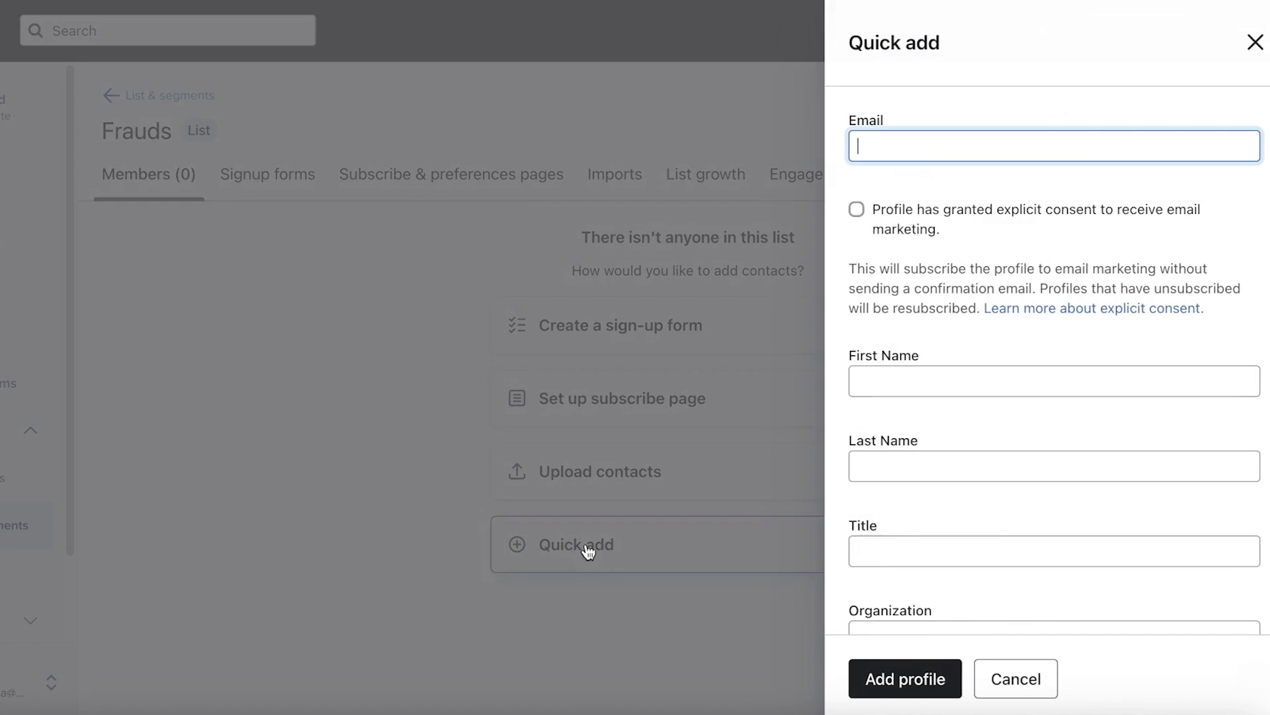
pyautogui.scroll(-3, 1125, 212)
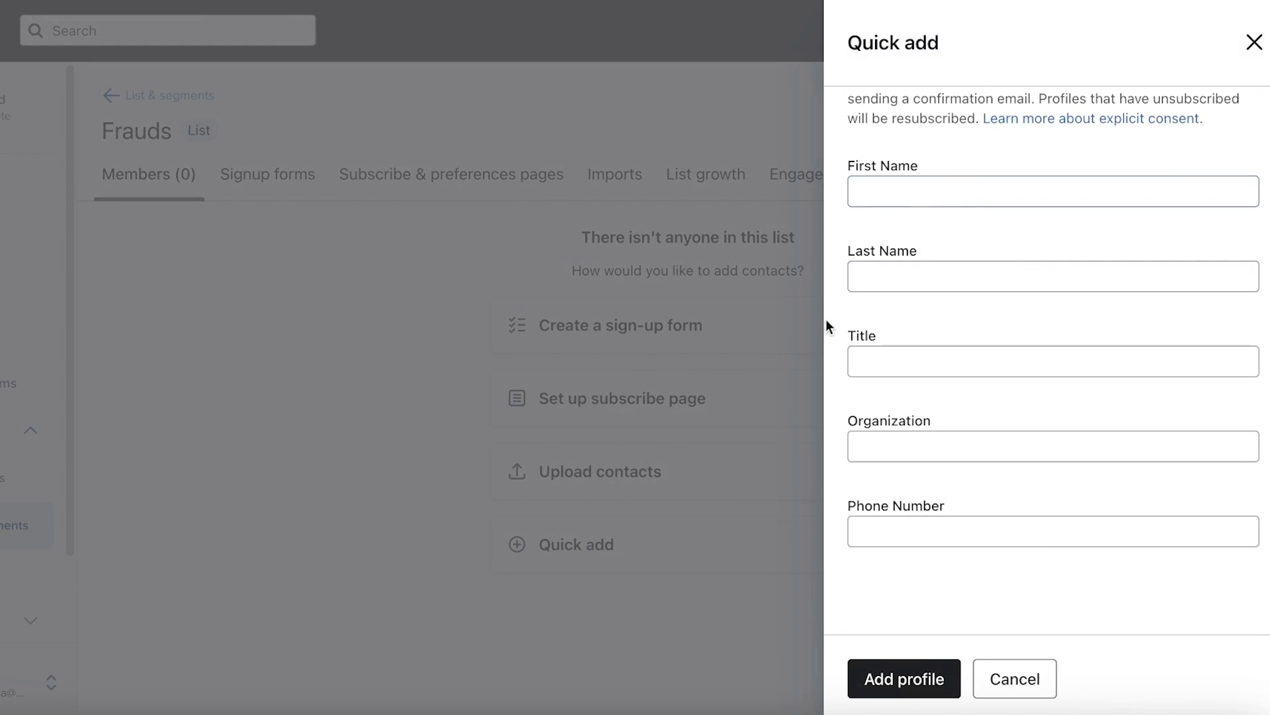
pyautogui.click(256, 277)
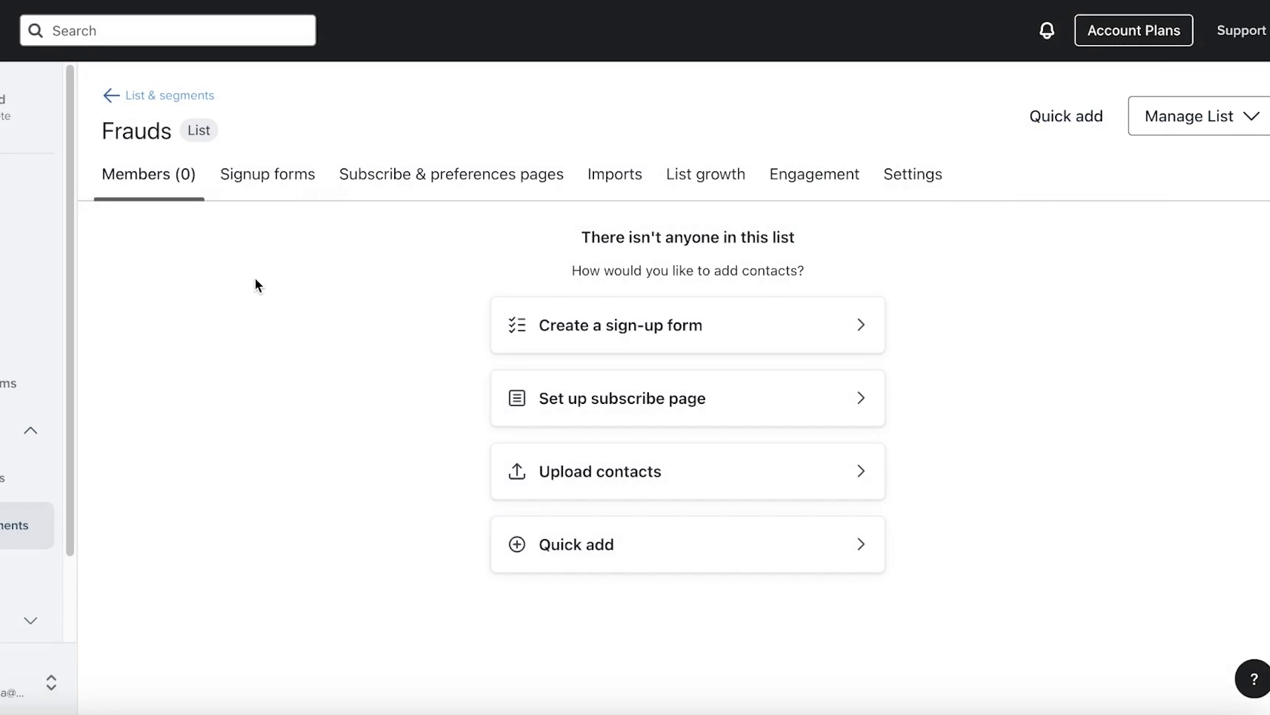
pyautogui.click(471, 174)
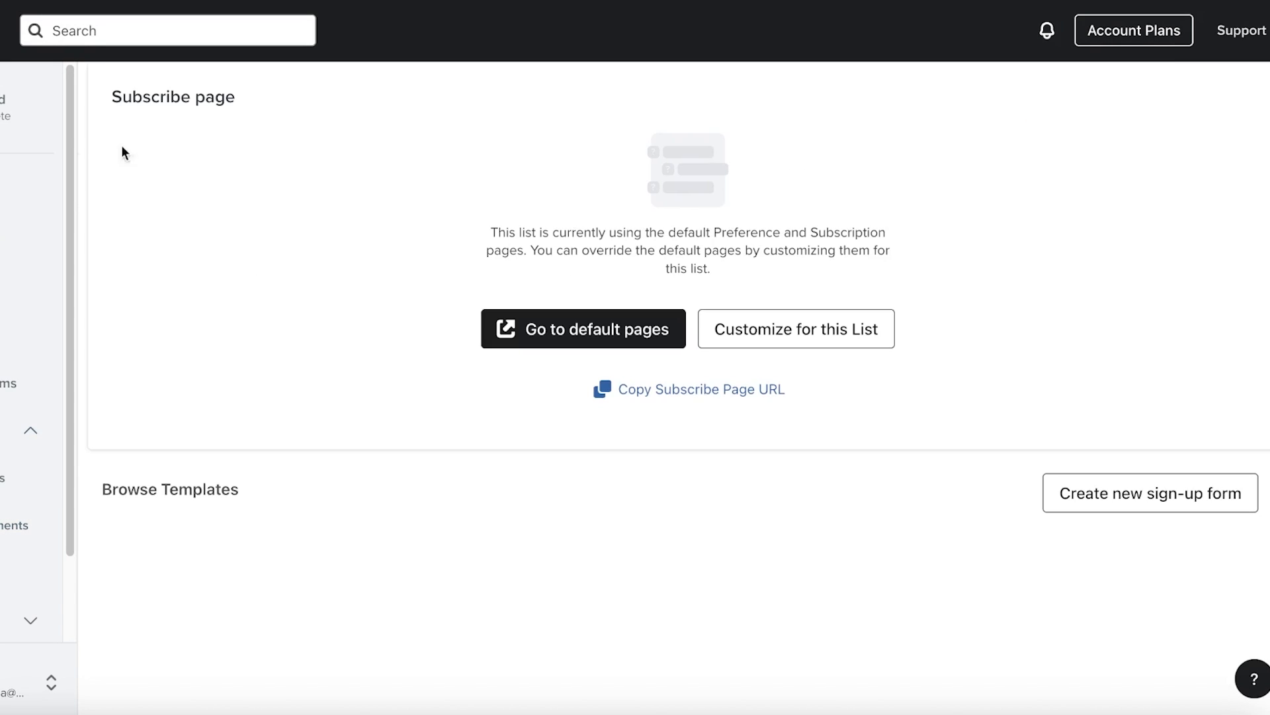
pyautogui.hotkey('alt', 'Left')
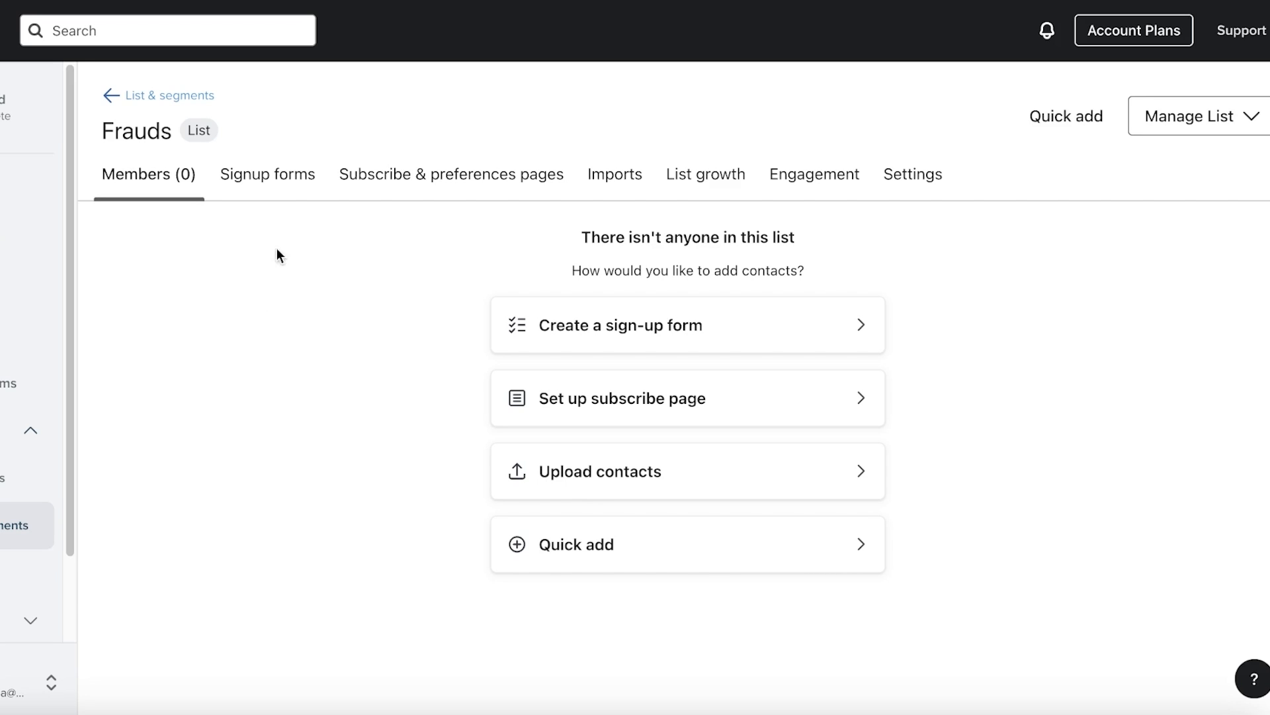
pyautogui.click(220, 185)
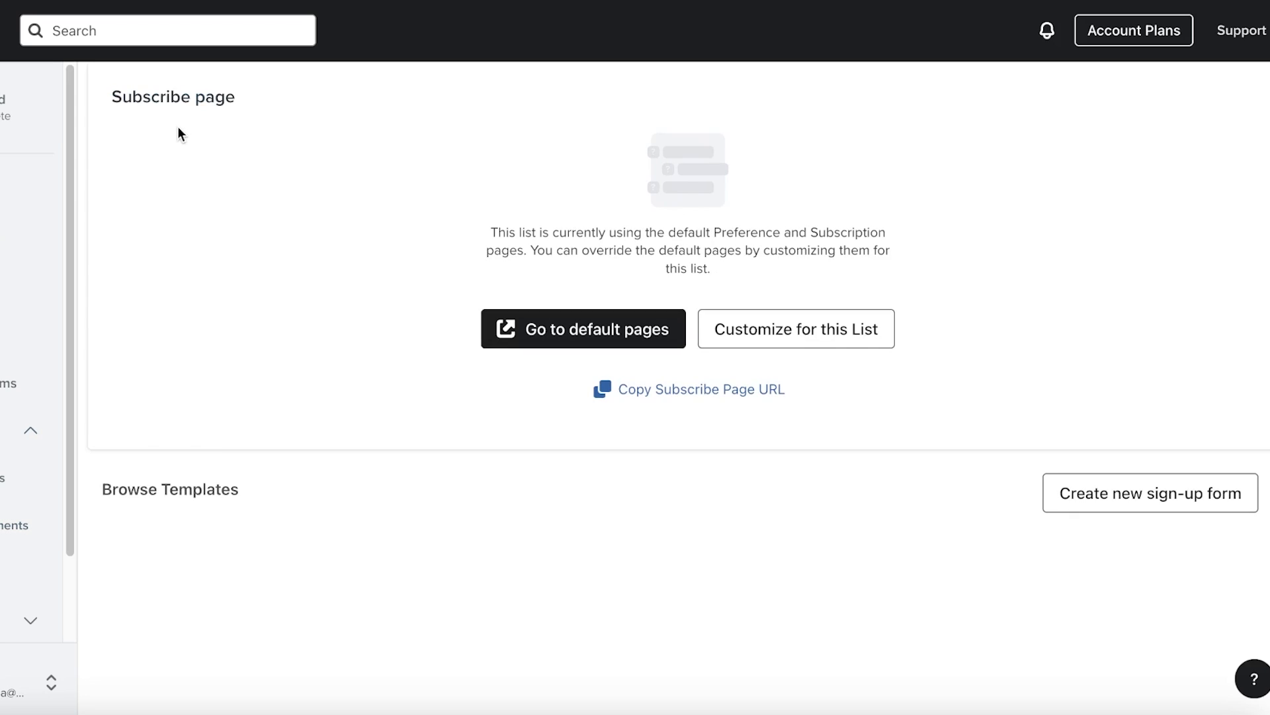
pyautogui.click(0, 0)
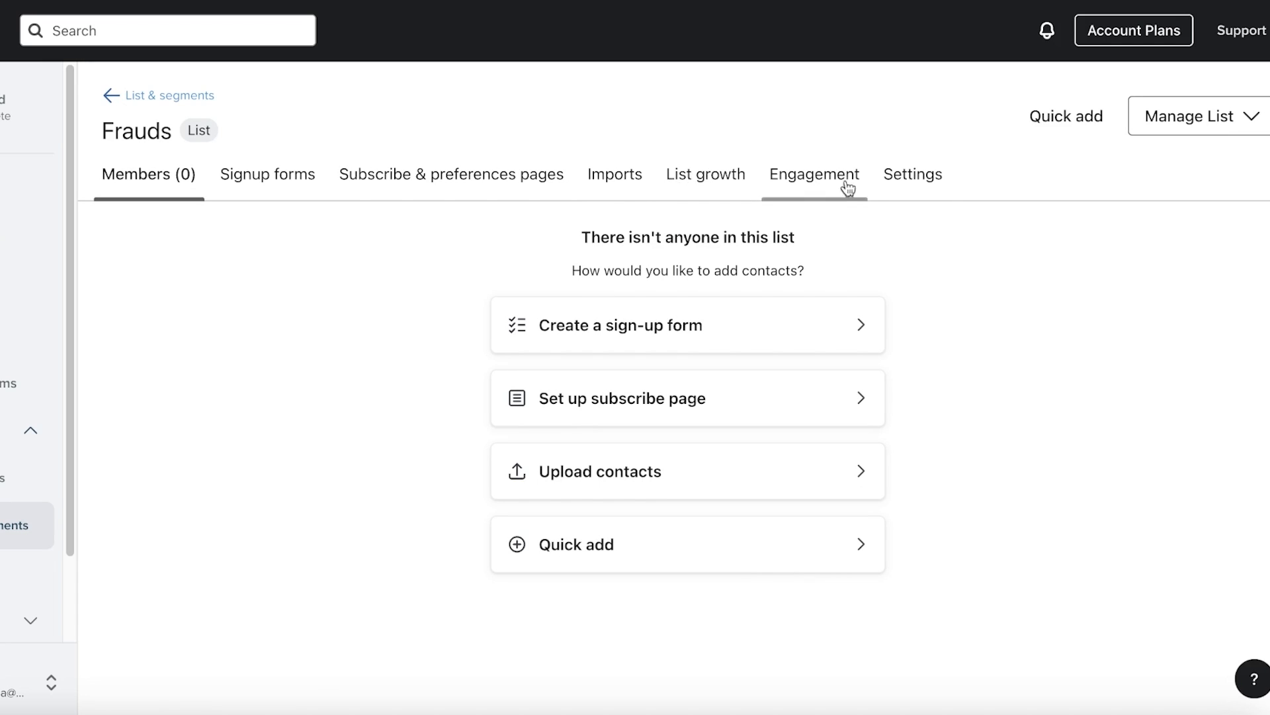
# Check the Frauds list settings, collapse Audience, and go to Sign-up forms
pyautogui.click(946, 179)
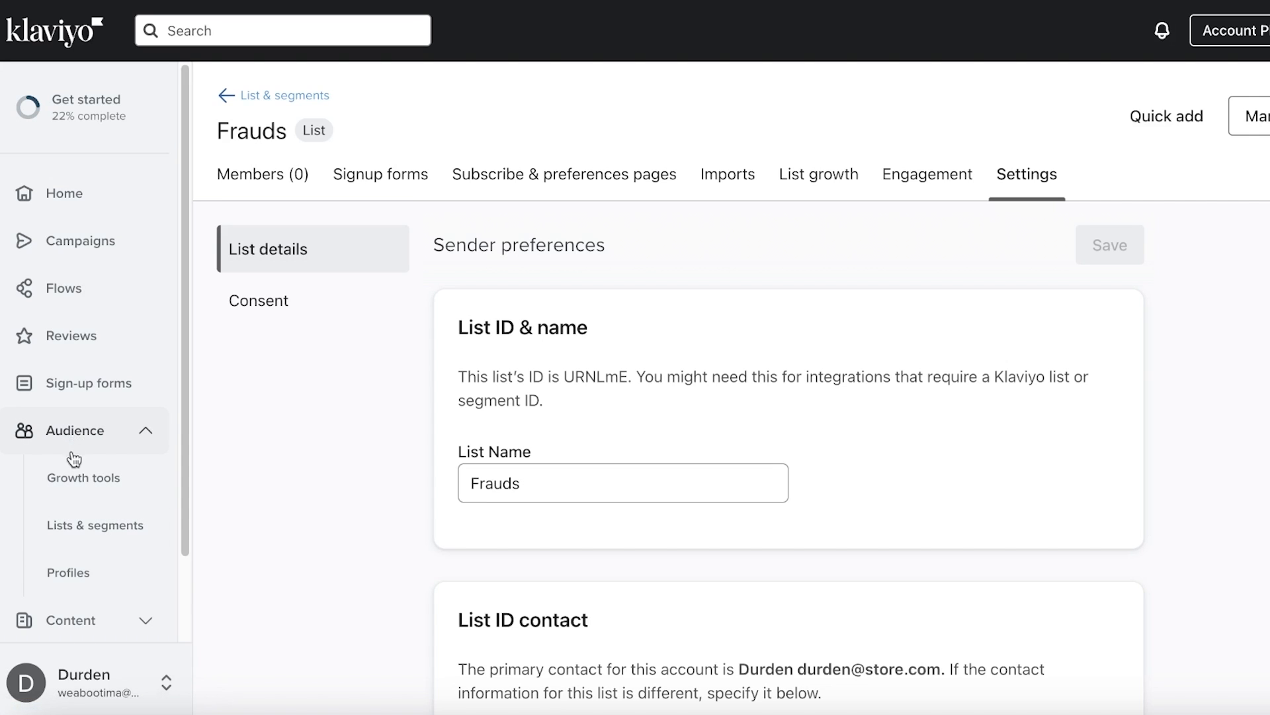
pyautogui.click(107, 437)
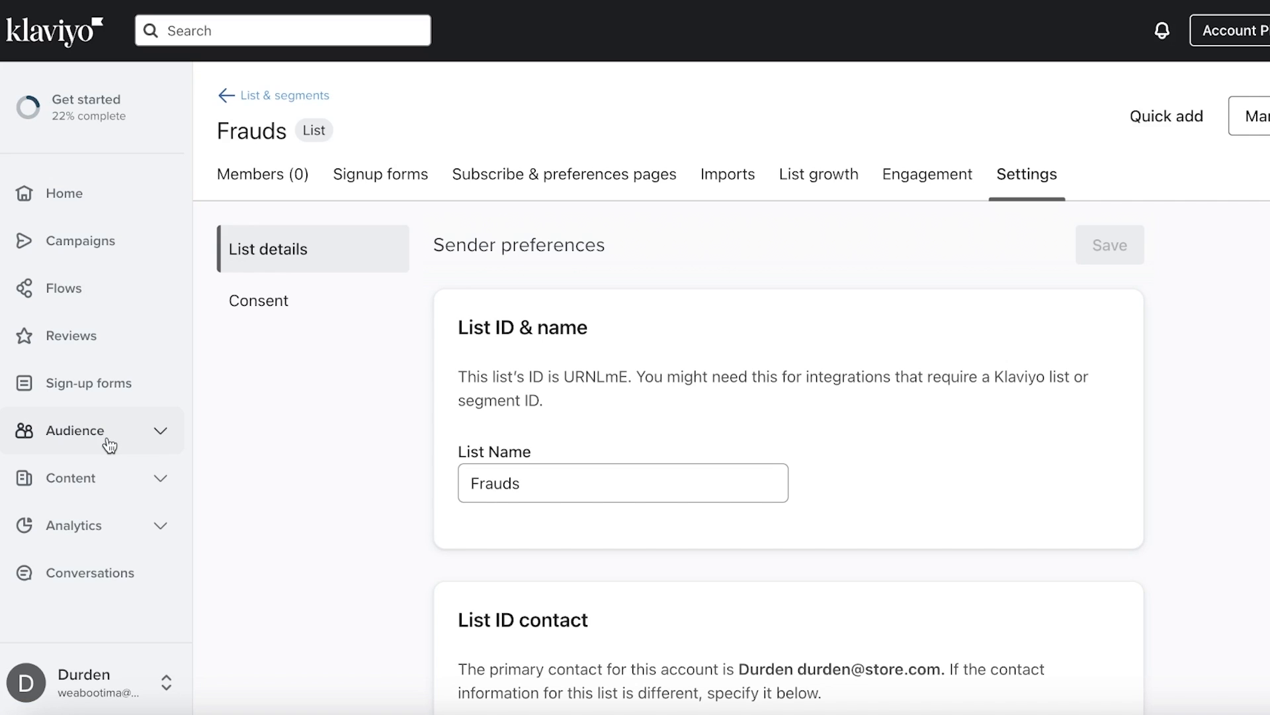
pyautogui.click(105, 399)
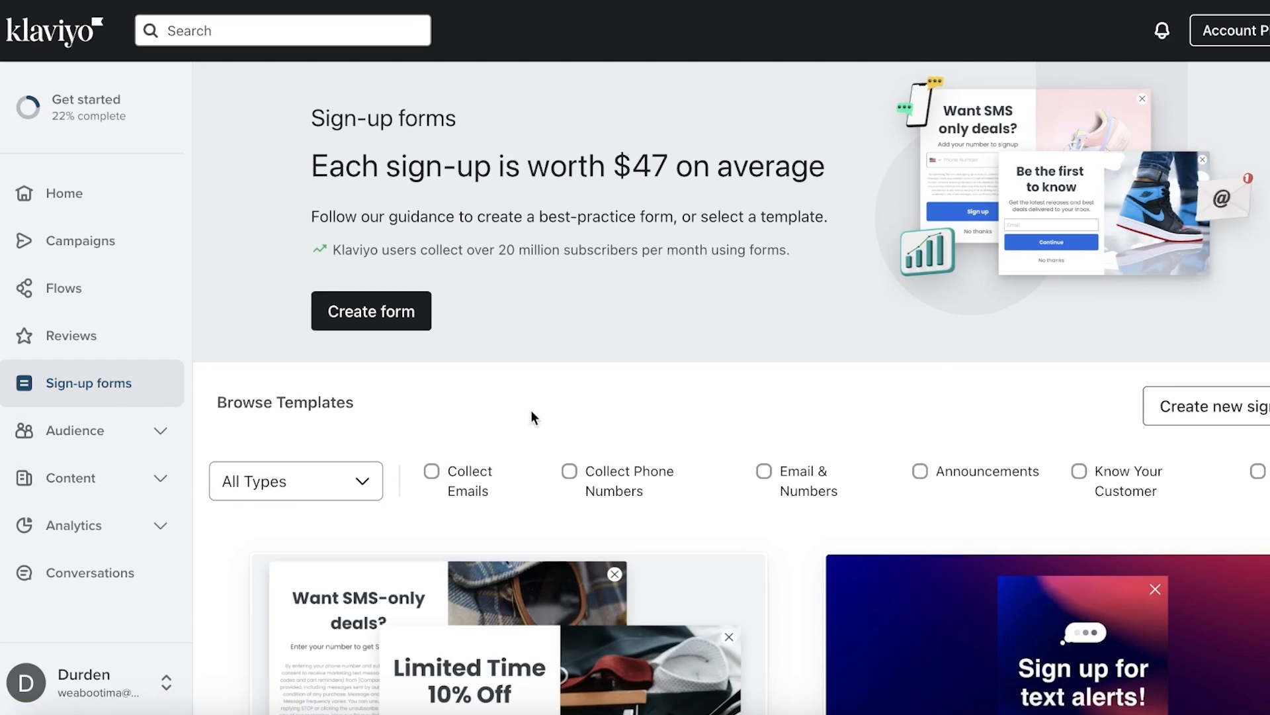
pyautogui.scroll(-5, 286, 457)
pyautogui.scroll(-8, 907, 666)
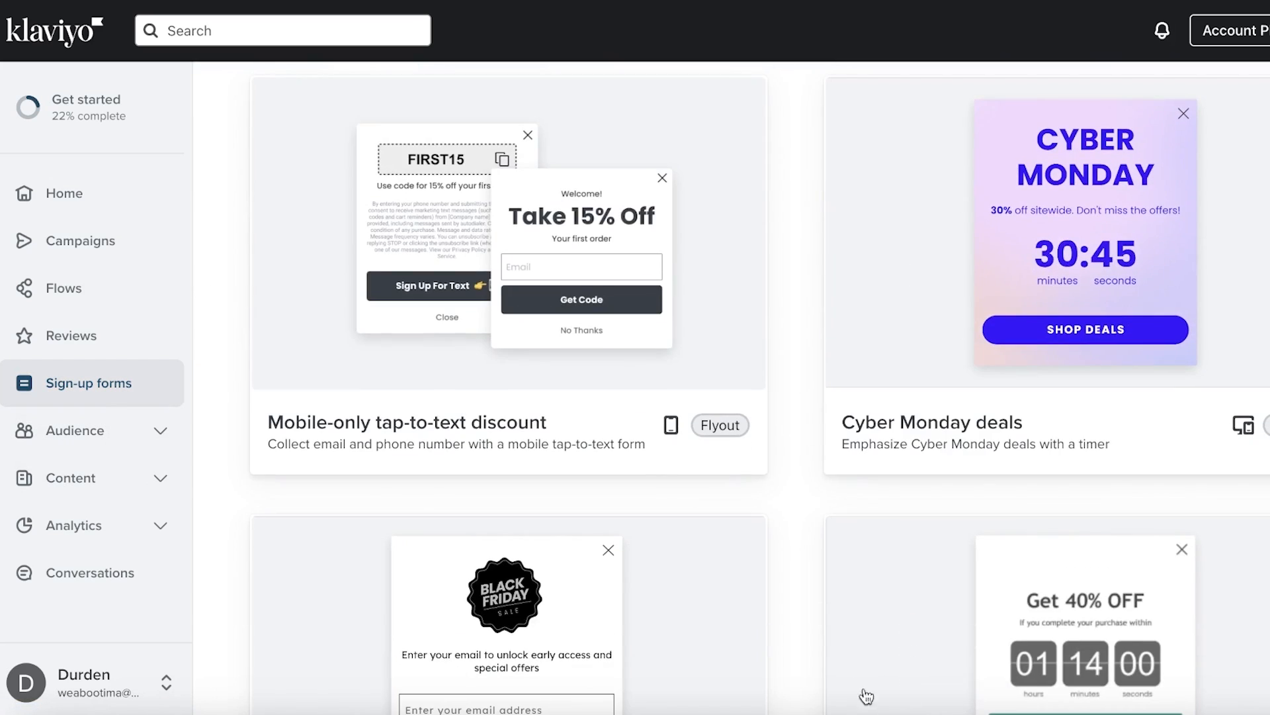
pyautogui.scroll(10, 804, 357)
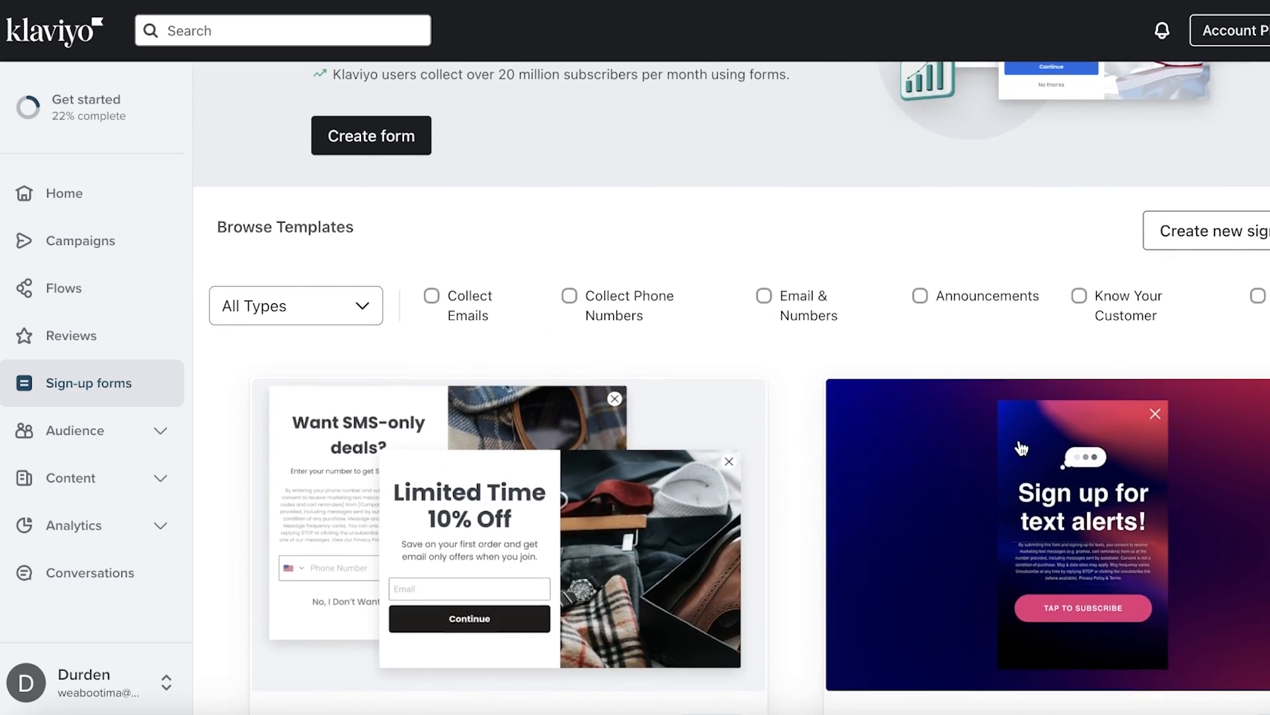
pyautogui.scroll(-6, 1044, 464)
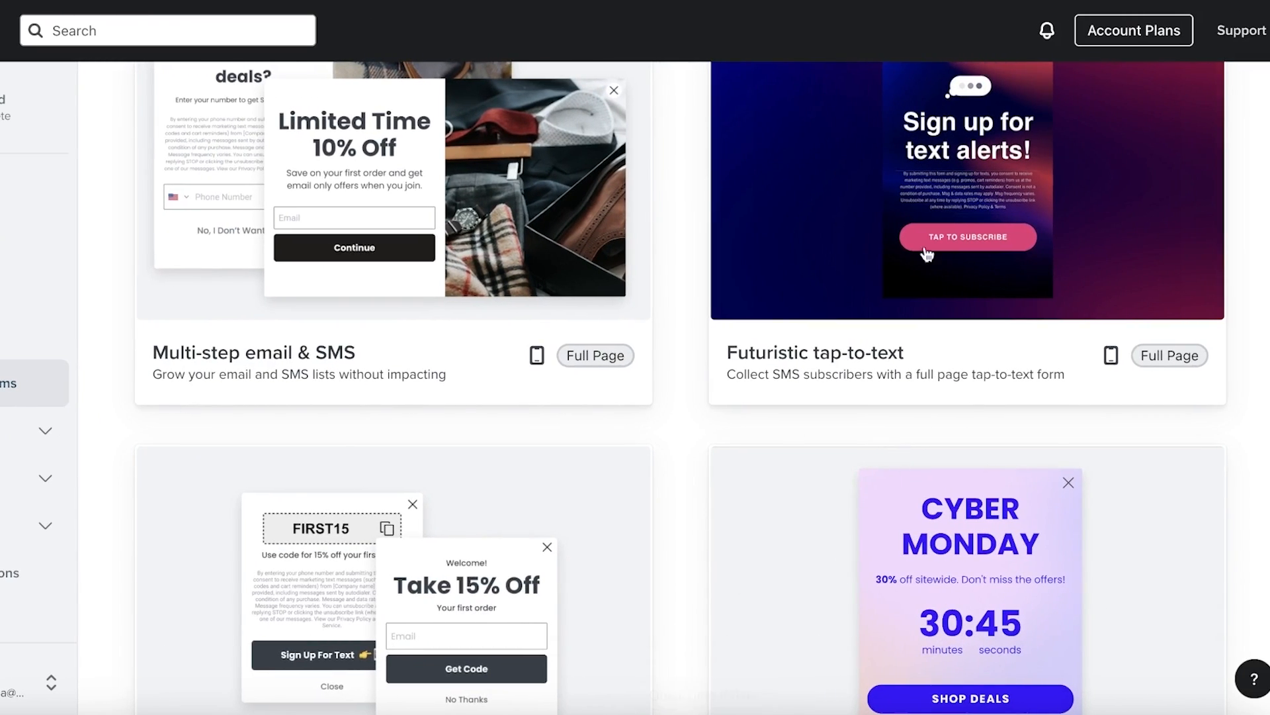
pyautogui.scroll(4, 935, 233)
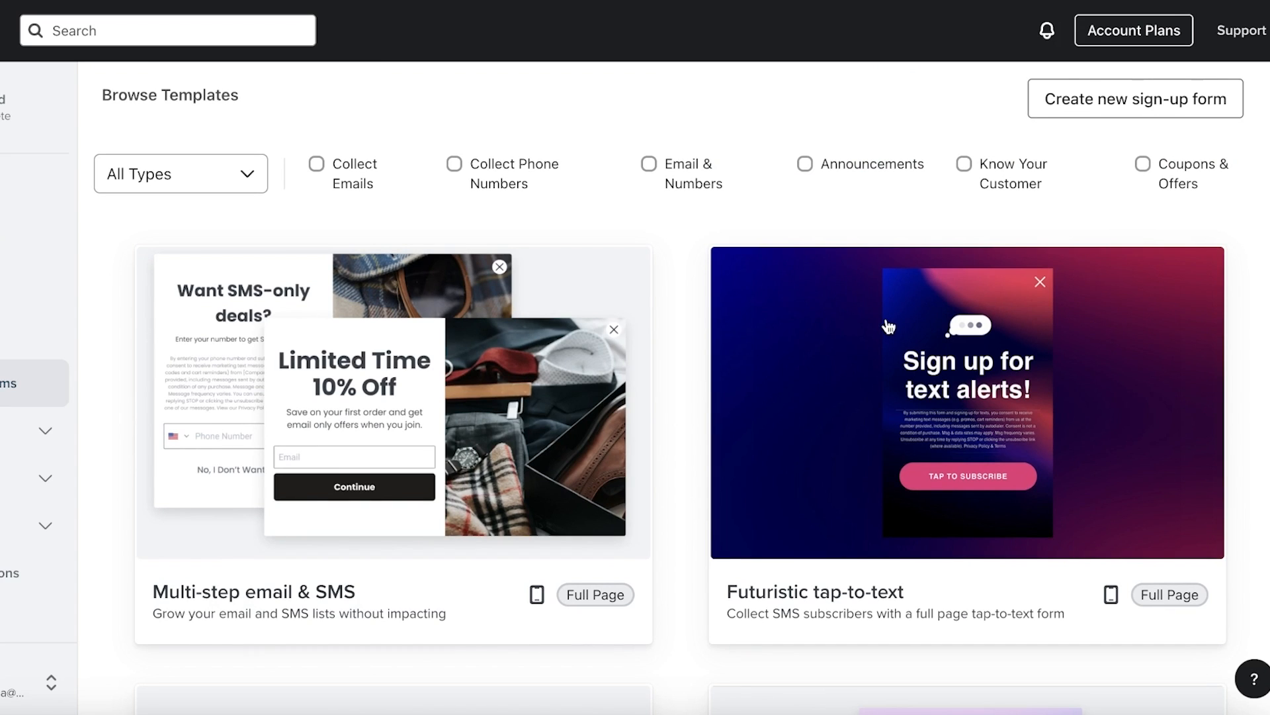
pyautogui.scroll(-1, 807, 354)
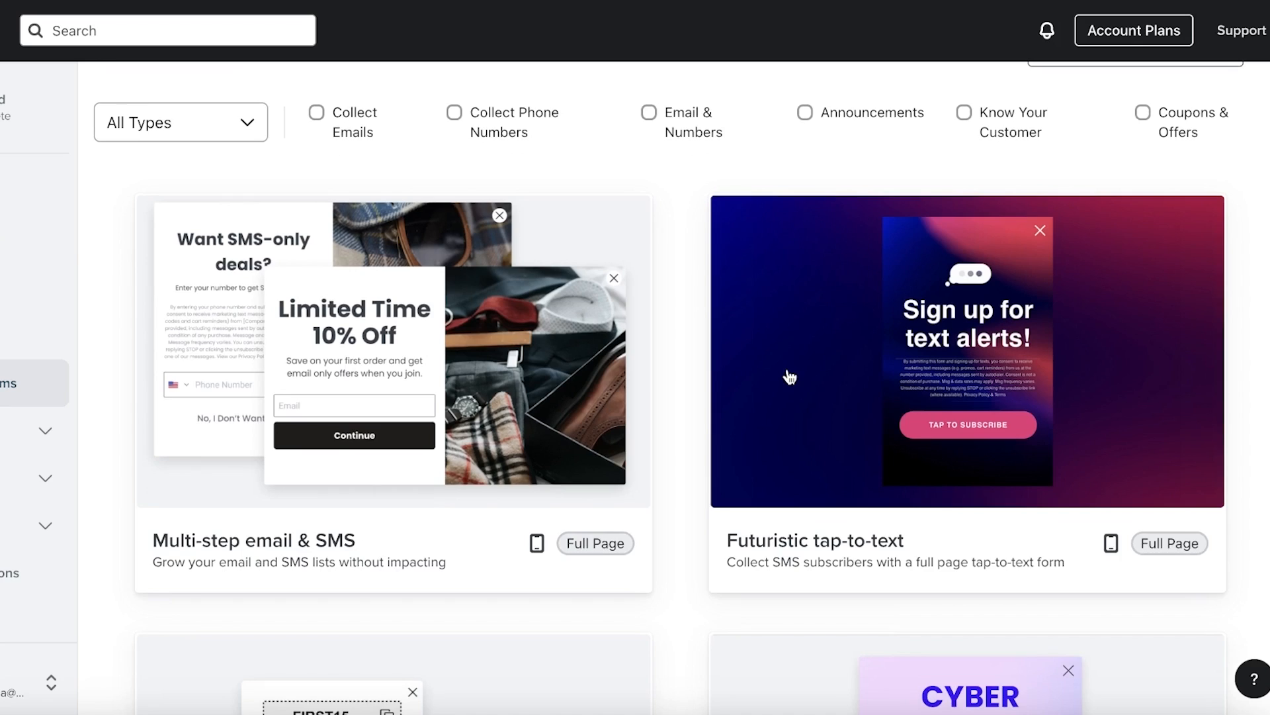
pyautogui.scroll(4, 785, 372)
pyautogui.scroll(-7, 785, 371)
pyautogui.scroll(-3, 786, 378)
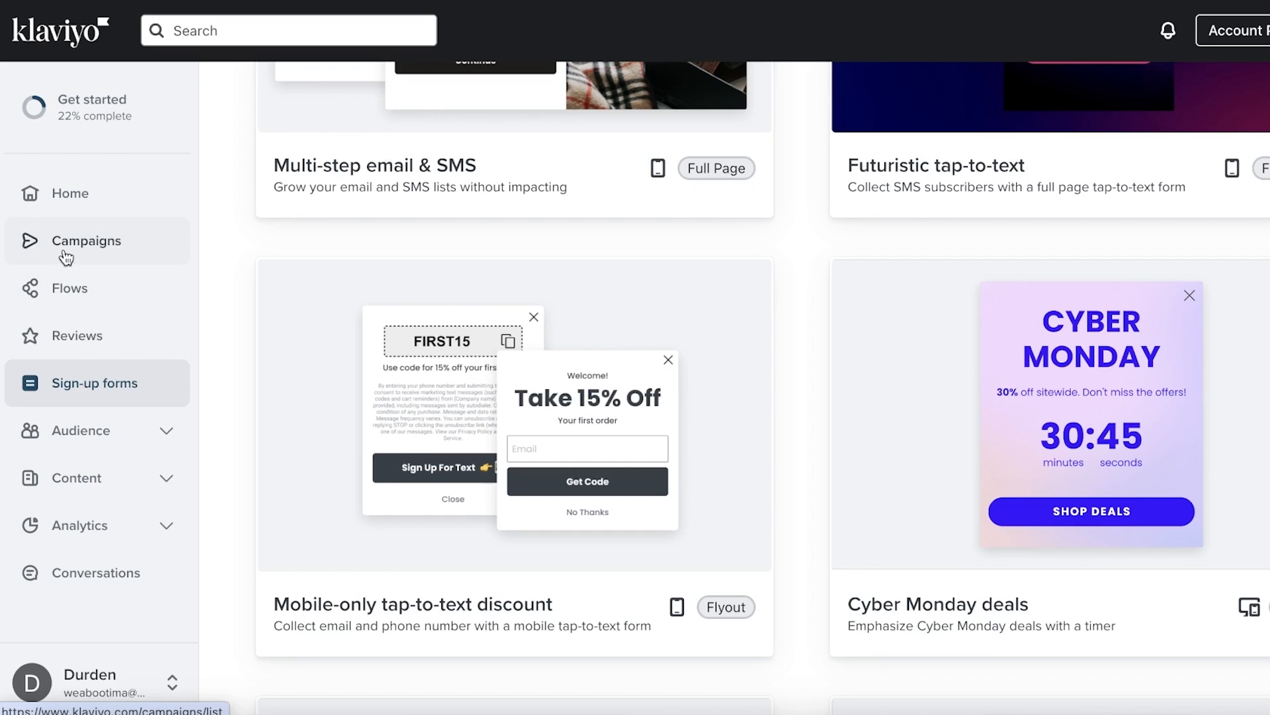
# Expand Content and look through the saved email templates
pyautogui.click(48, 482)
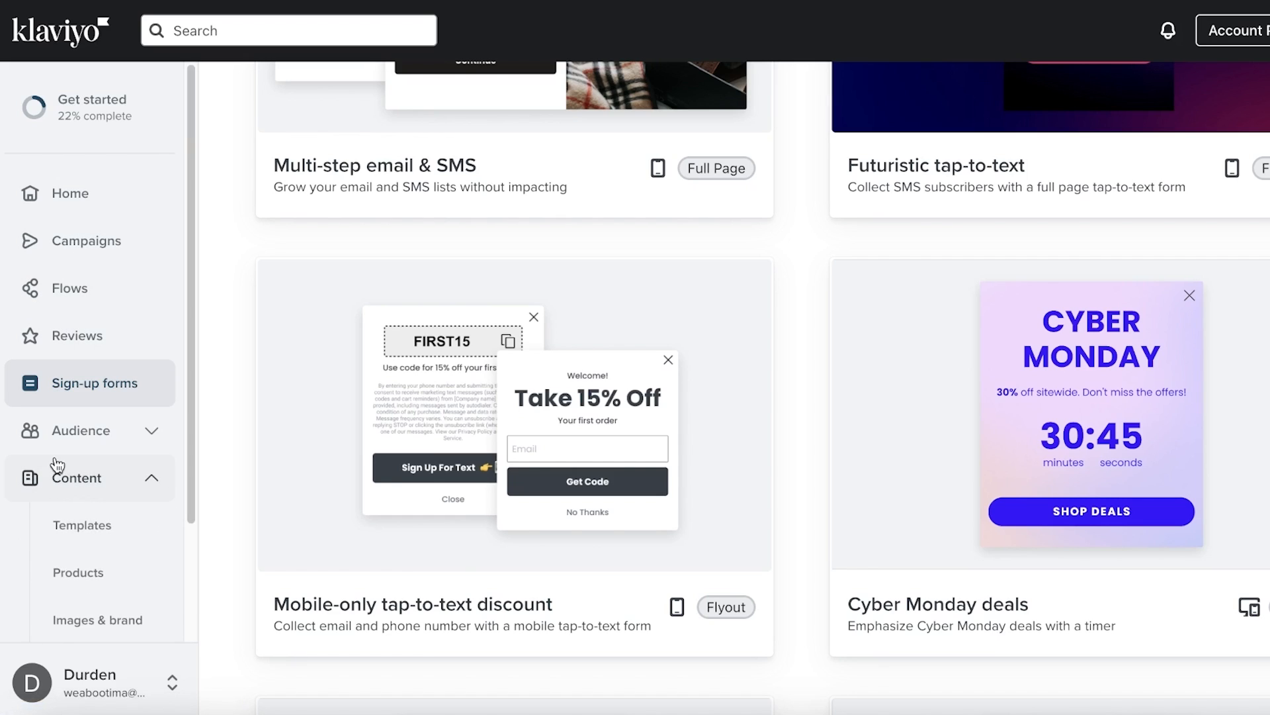
pyautogui.click(76, 526)
pyautogui.scroll(-1, 71, 519)
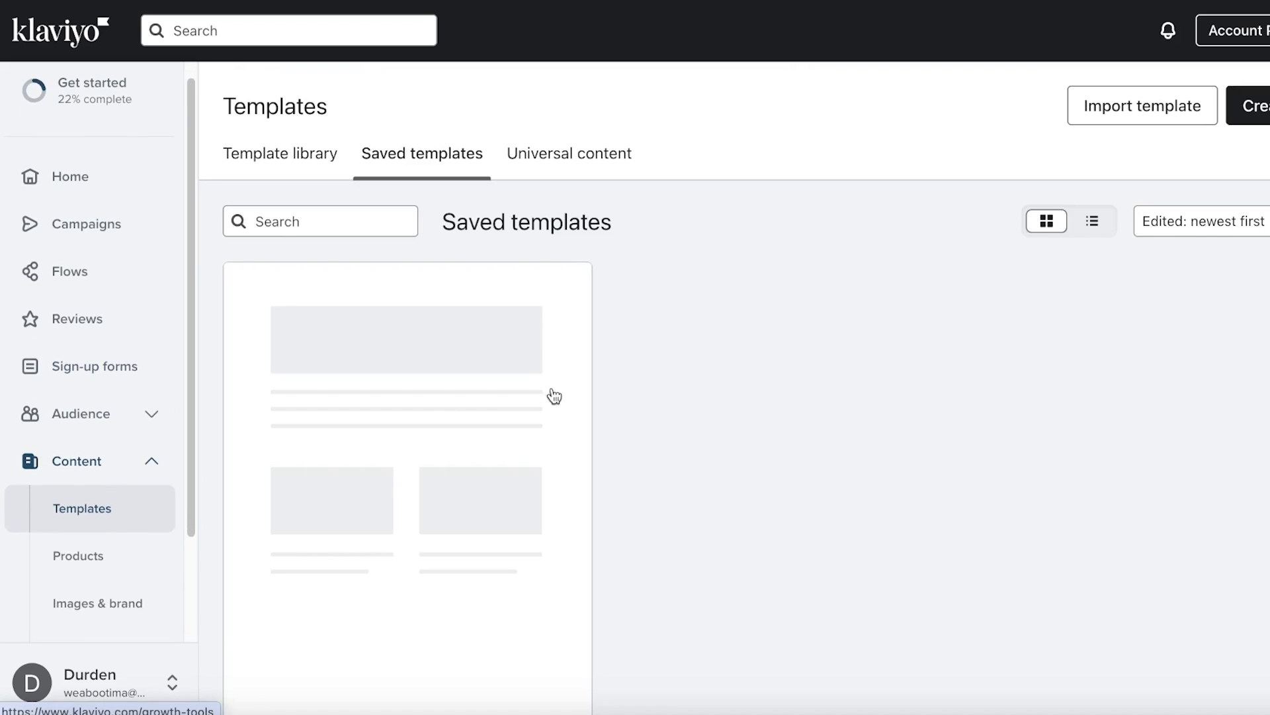
pyautogui.scroll(-3, 531, 326)
pyautogui.scroll(3, 559, 307)
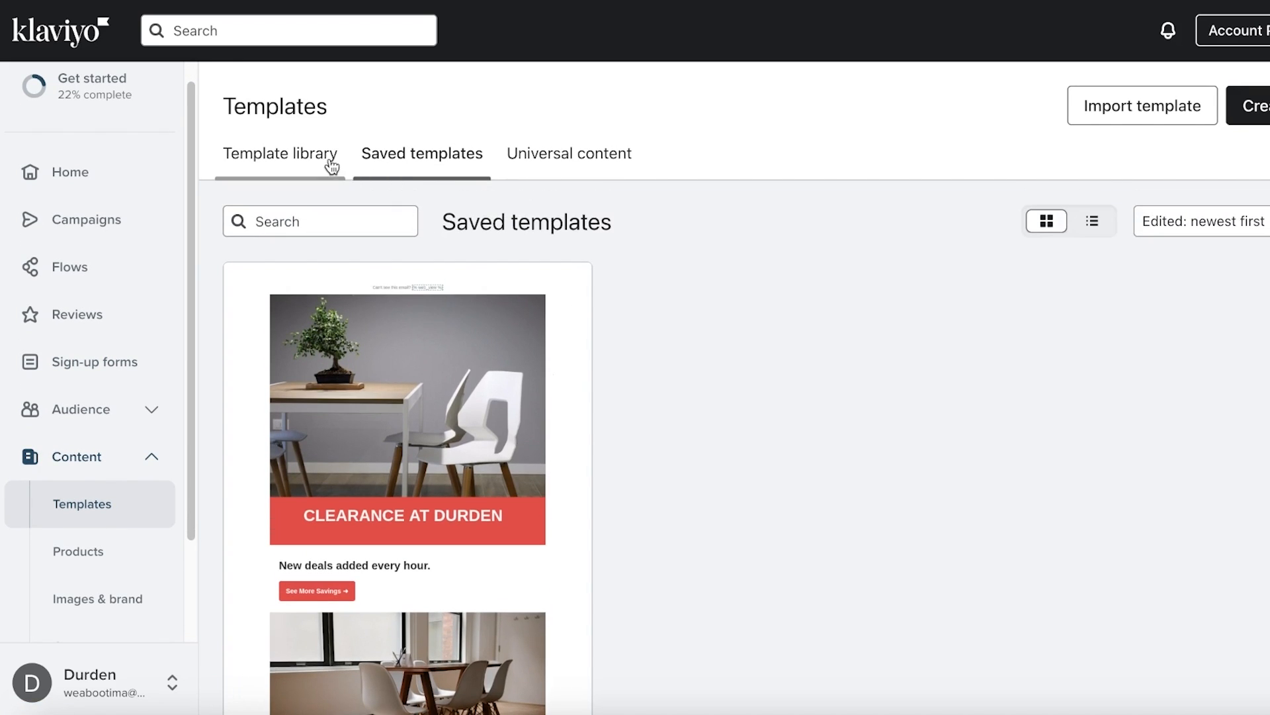
# Switch to the Template library and scroll through its ready-made designs
pyautogui.click(330, 164)
pyautogui.scroll(-6, 693, 454)
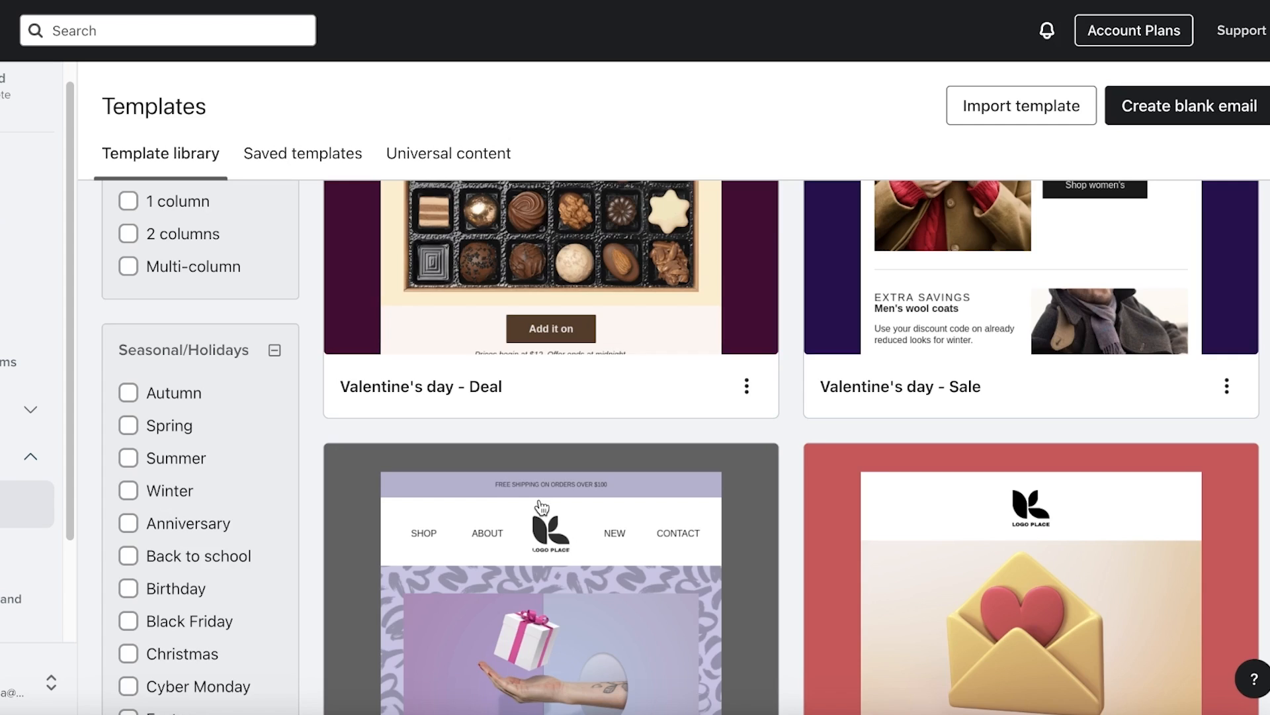
pyautogui.scroll(-10, 542, 507)
pyautogui.scroll(3, 479, 454)
pyautogui.scroll(-4, 587, 440)
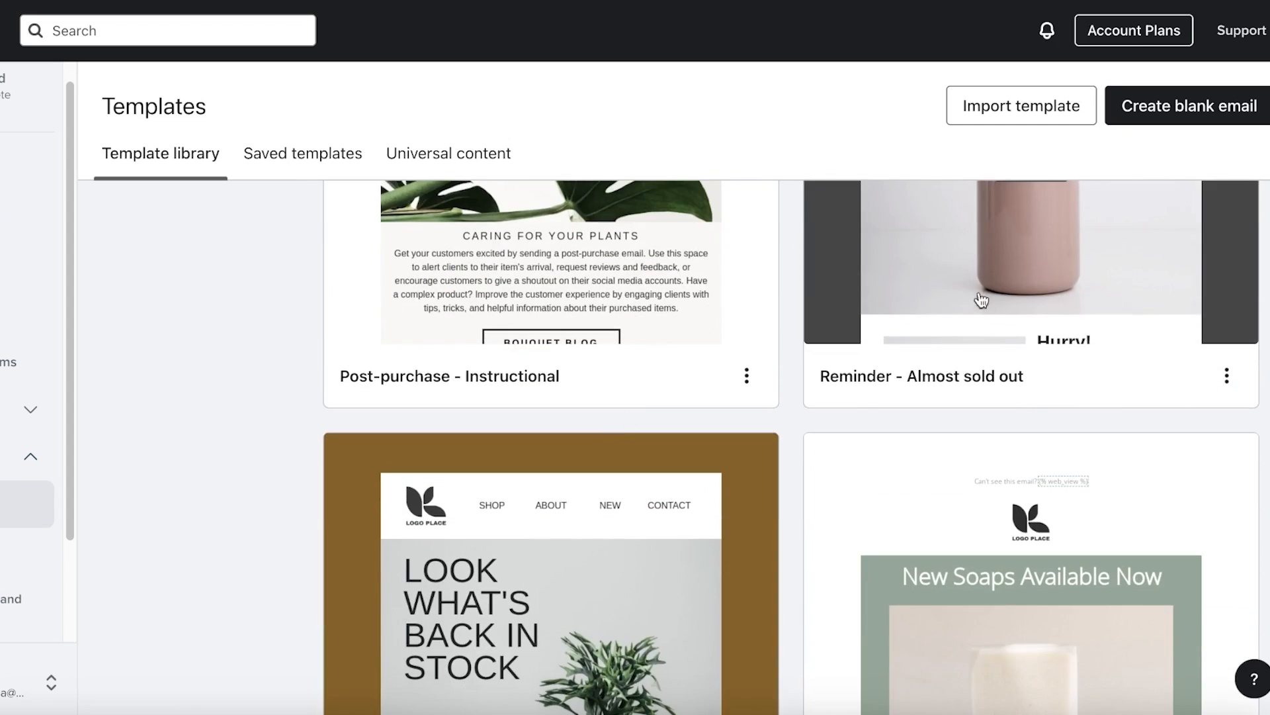
pyautogui.scroll(-10, 982, 301)
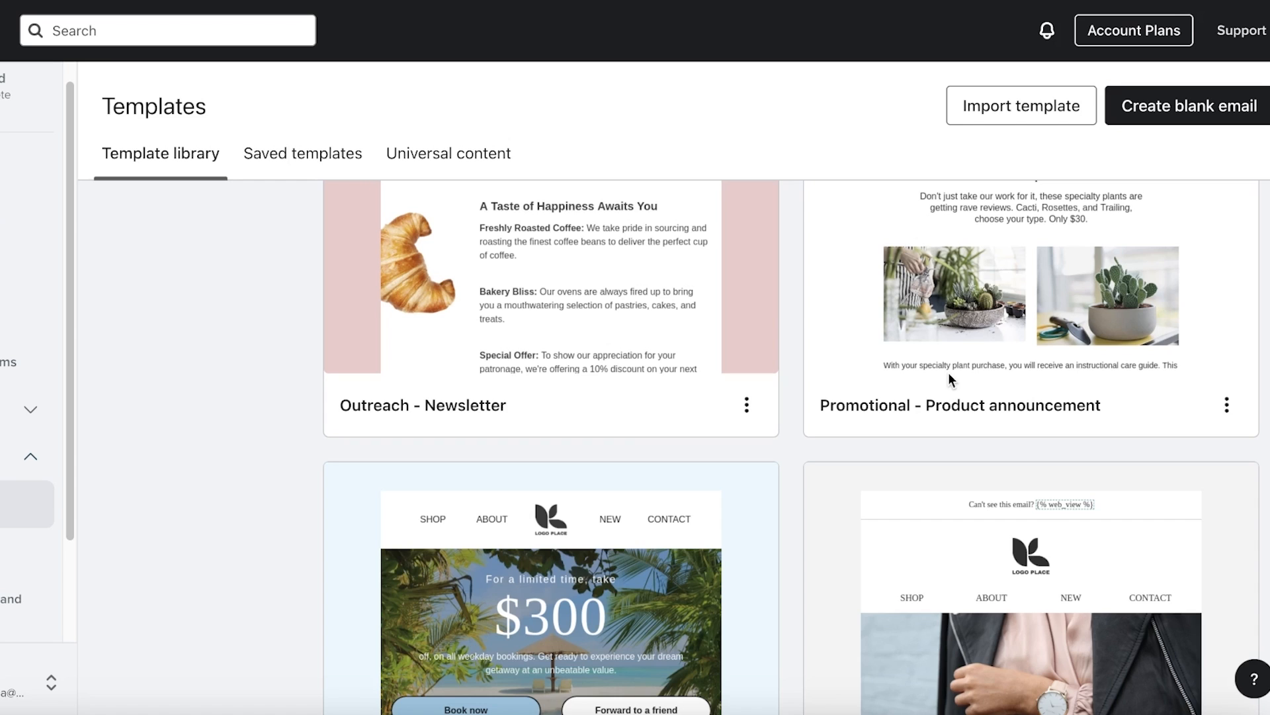
pyautogui.scroll(-10, 948, 379)
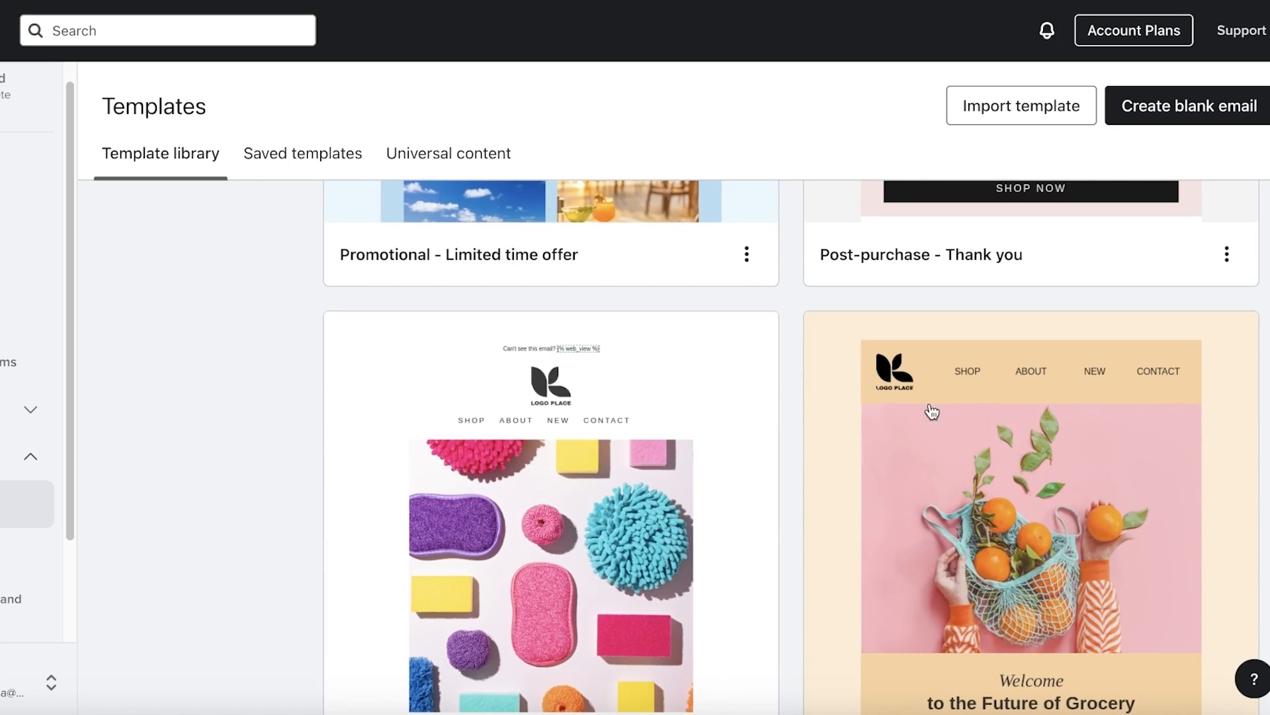
pyautogui.scroll(-4, 537, 331)
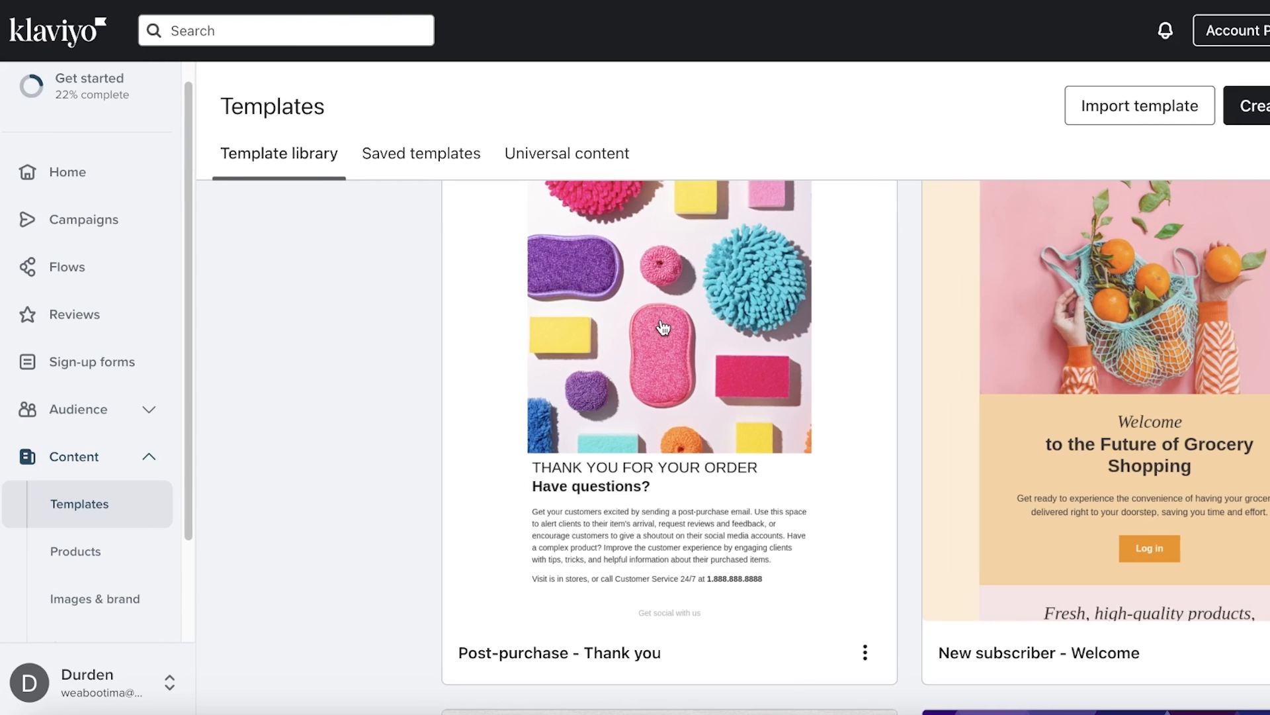
pyautogui.scroll(-10, 479, 331)
pyautogui.scroll(-5, 598, 331)
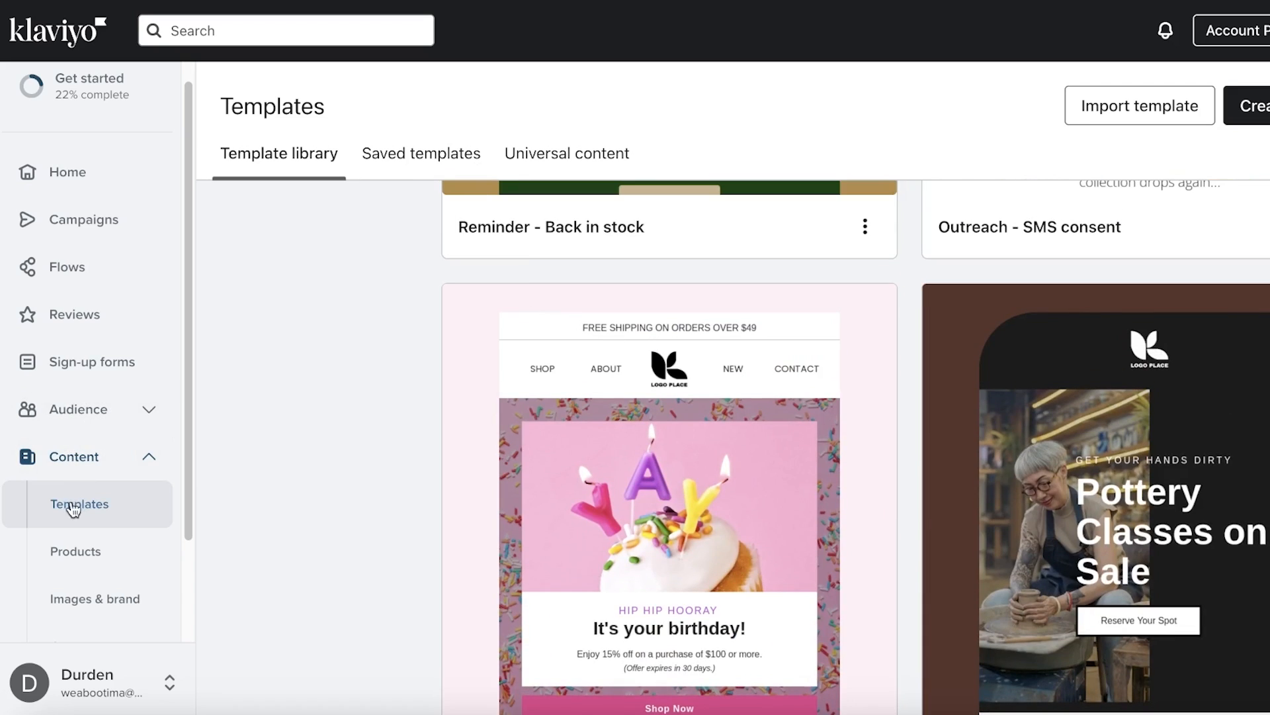
pyautogui.scroll(-2, 70, 504)
# Browse the Products catalog, then move to the Images & Brand library
pyautogui.click(116, 429)
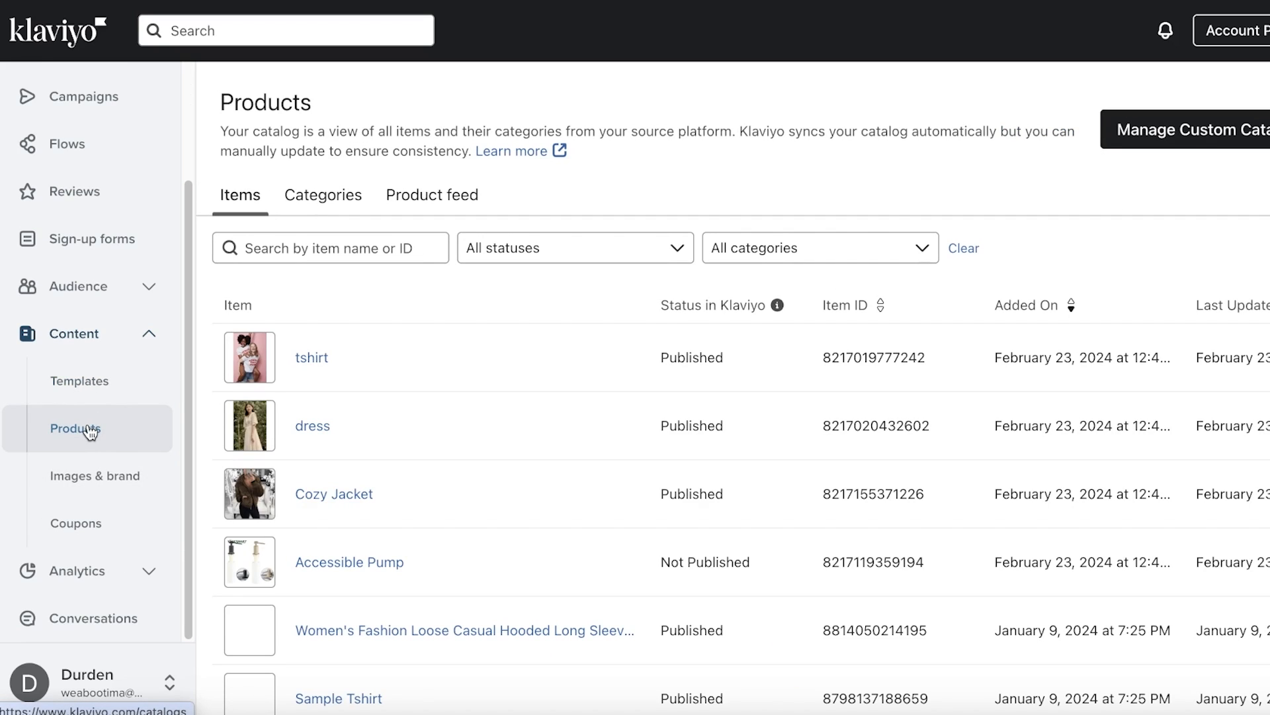
pyautogui.scroll(-5, 320, 423)
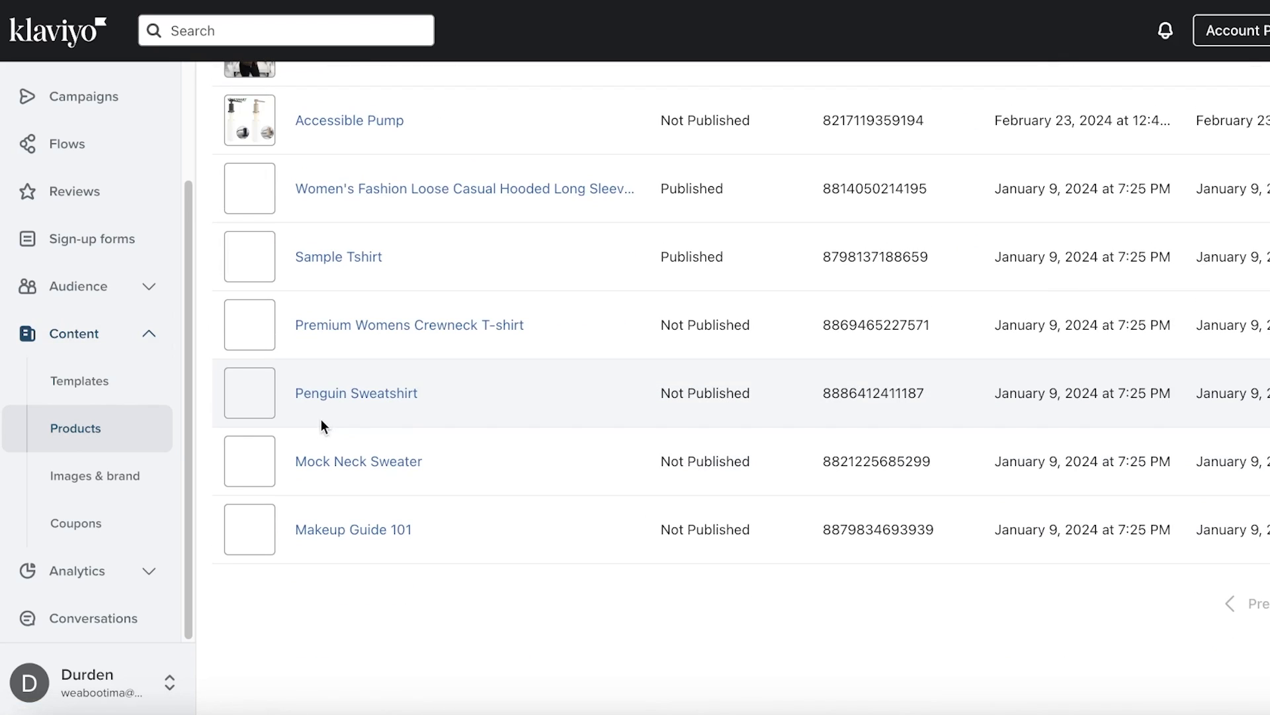
pyautogui.scroll(5, 295, 443)
pyautogui.click(126, 474)
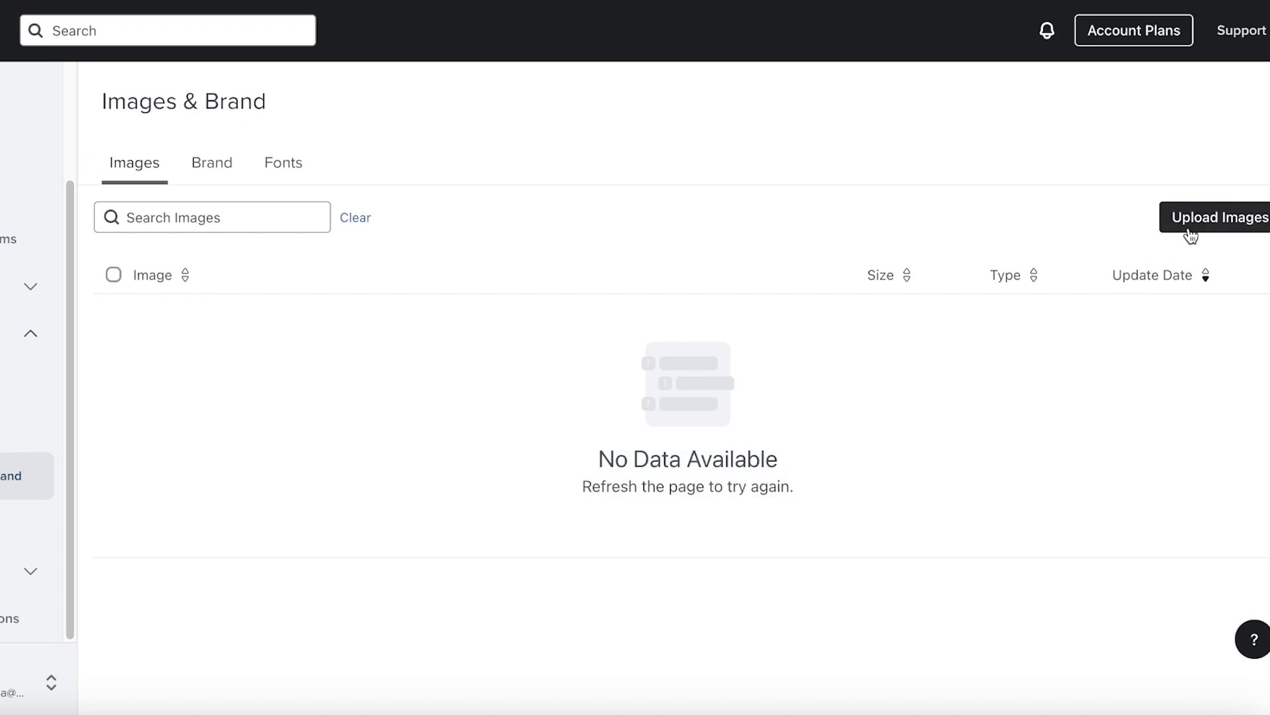
# Upload Logo.png from Downloads into the image library
pyautogui.click(1191, 225)
pyautogui.click(618, 389)
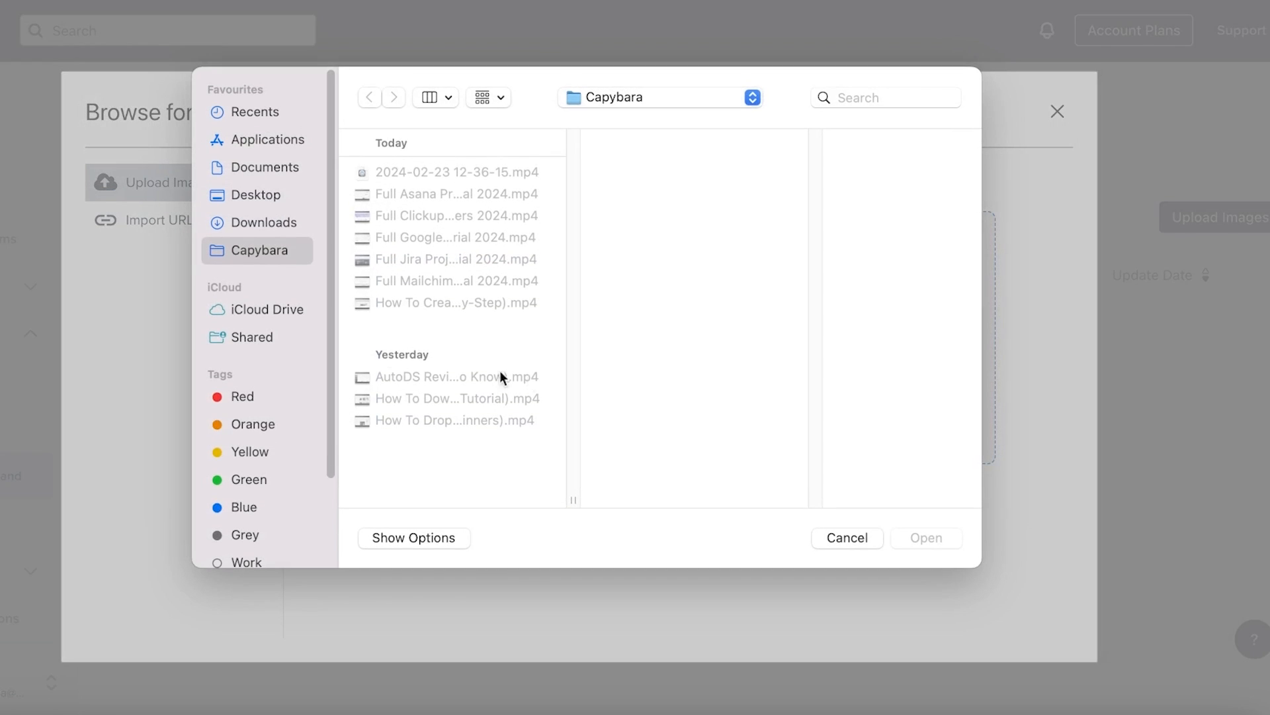
pyautogui.click(241, 222)
pyautogui.scroll(-3, 307, 295)
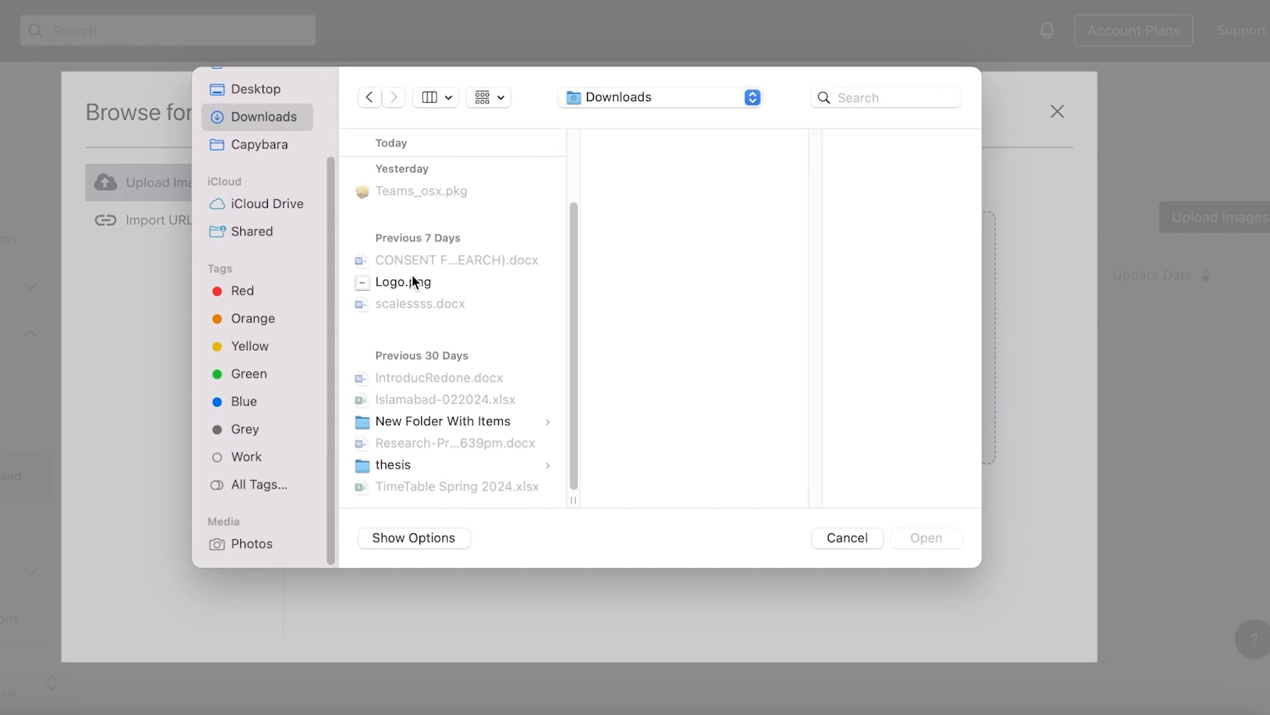
pyautogui.click(426, 282)
pyautogui.click(936, 548)
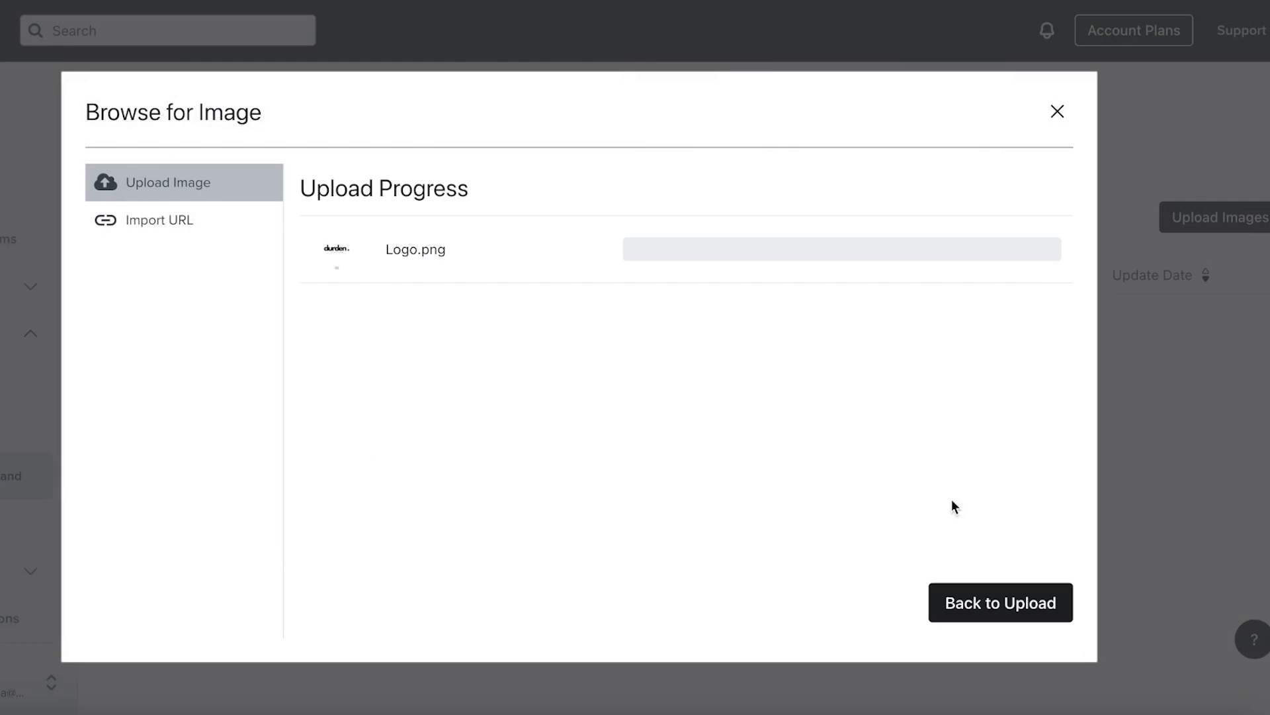
# Upload Logo.png a second time, close the upload window, and go to Coupons
pyautogui.click(1001, 601)
pyautogui.click(634, 380)
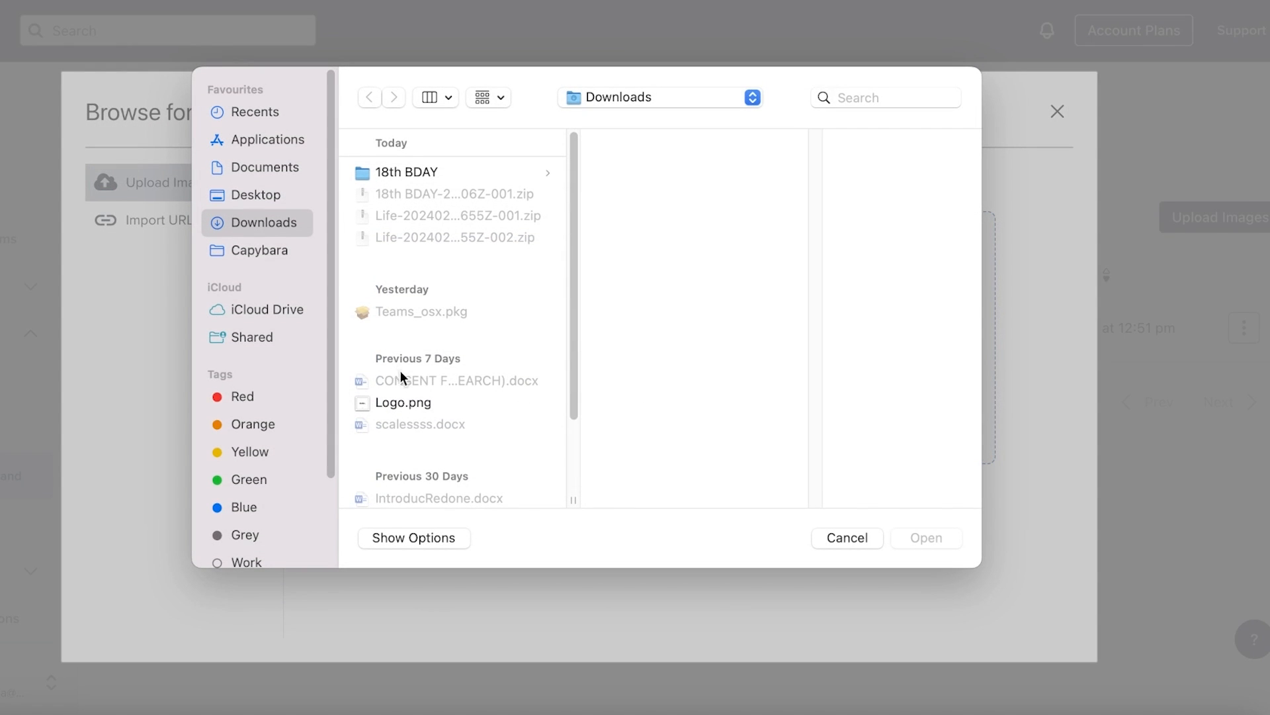
pyautogui.click(404, 402)
pyautogui.click(942, 538)
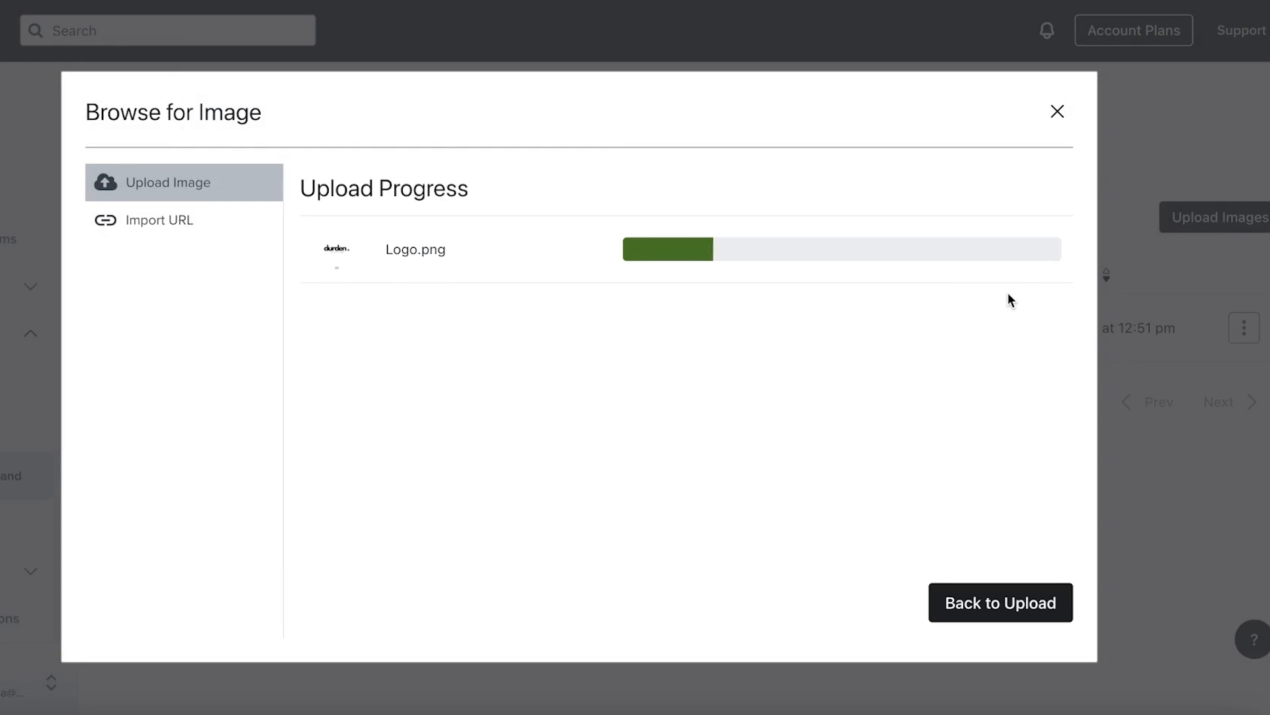
pyautogui.click(1056, 112)
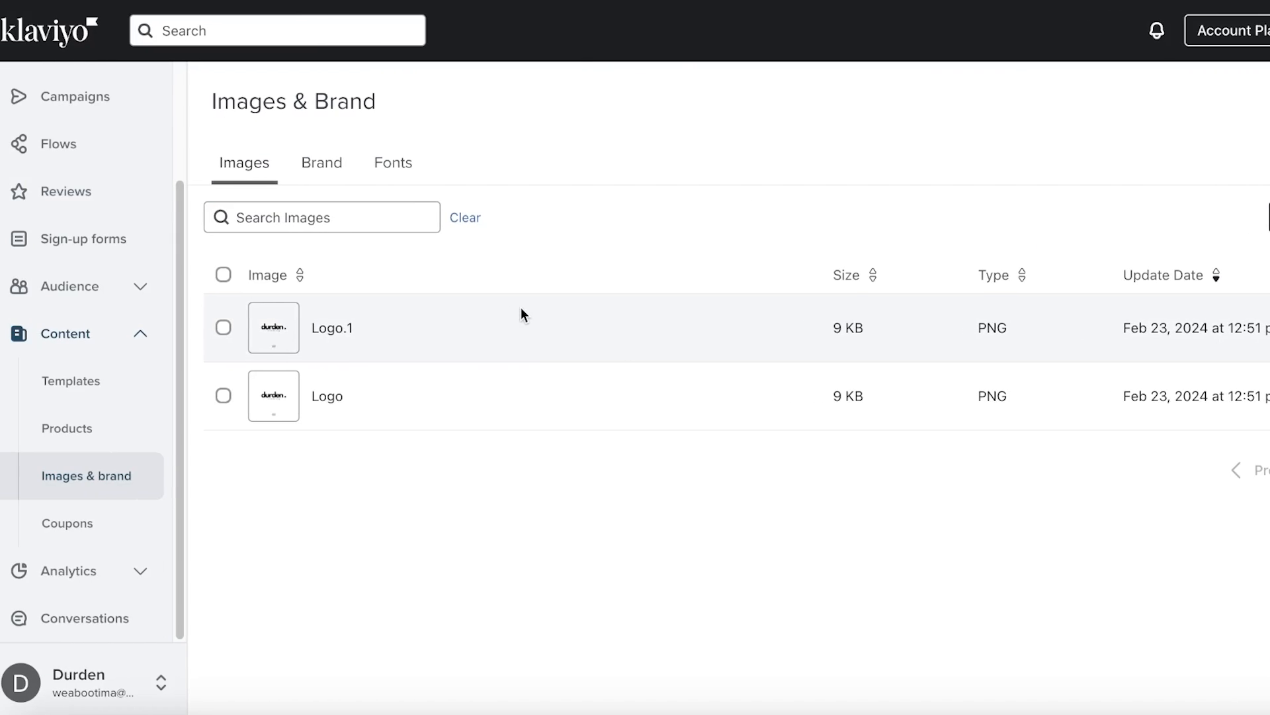
pyautogui.click(94, 527)
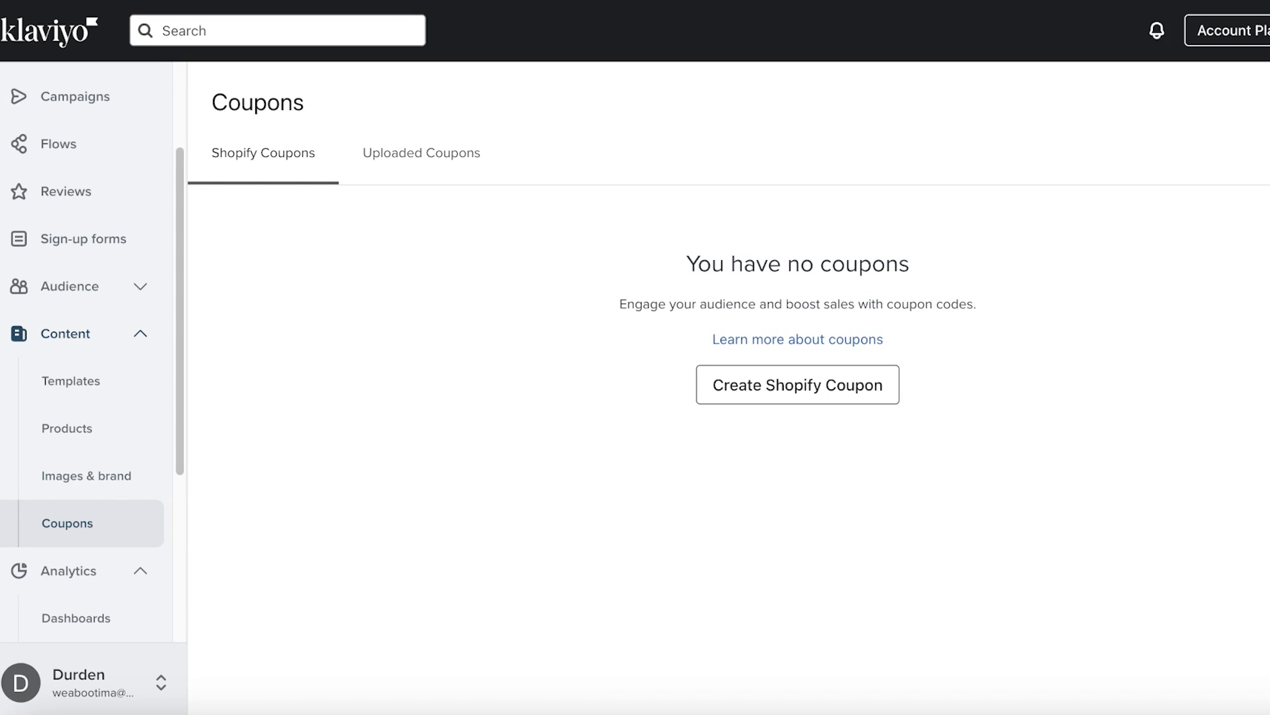
# Go to Templates and view the Universal content blocks
pyautogui.click(55, 379)
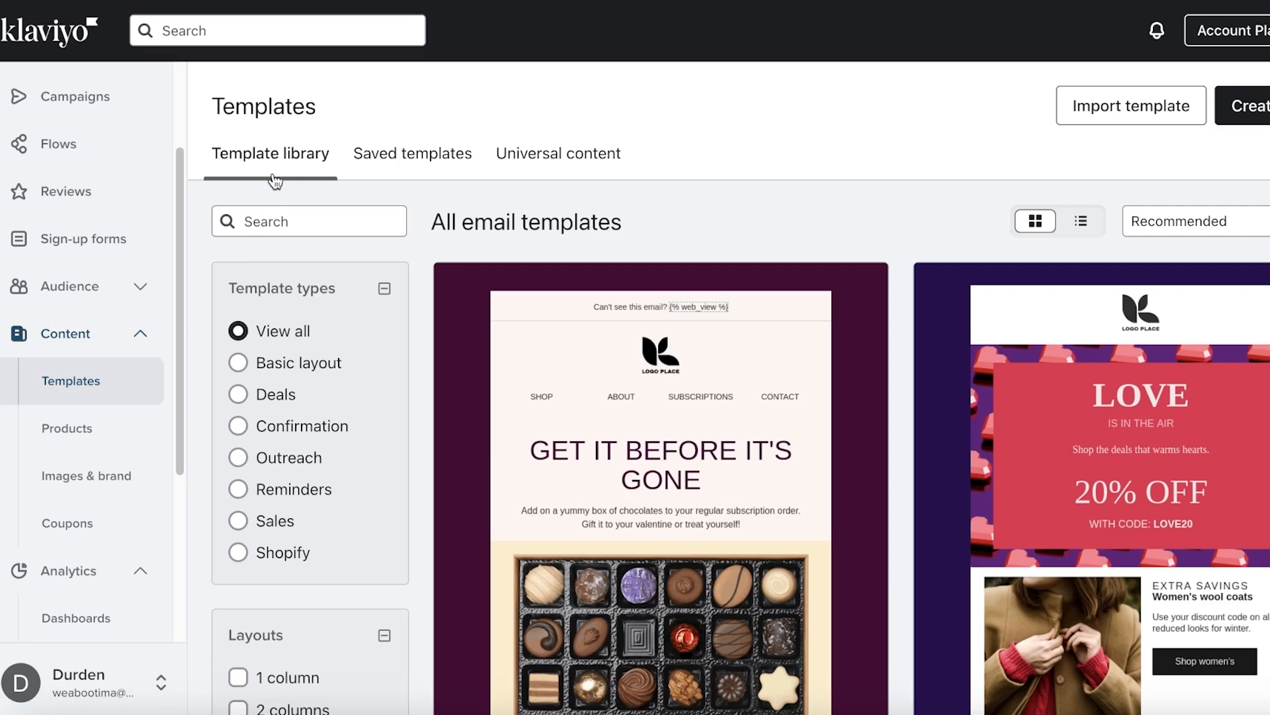
pyautogui.scroll(-5, 997, 207)
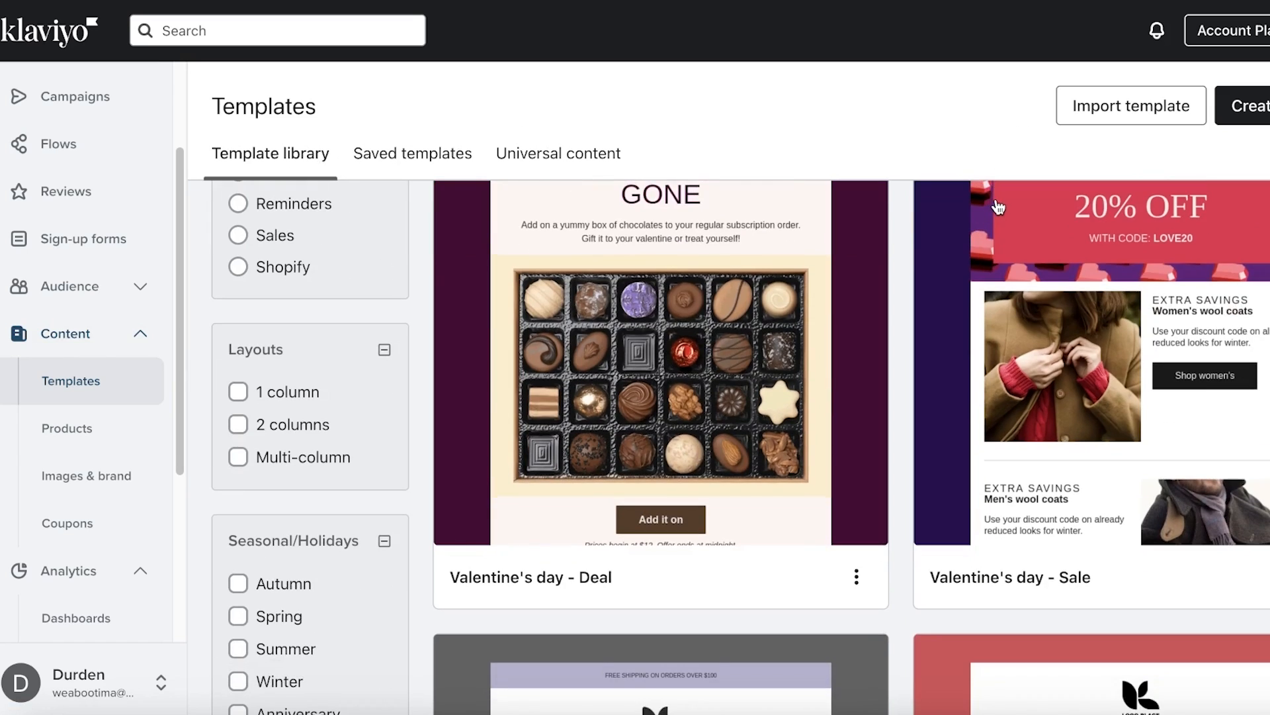
pyautogui.scroll(-10, 712, 326)
pyautogui.scroll(15, 686, 332)
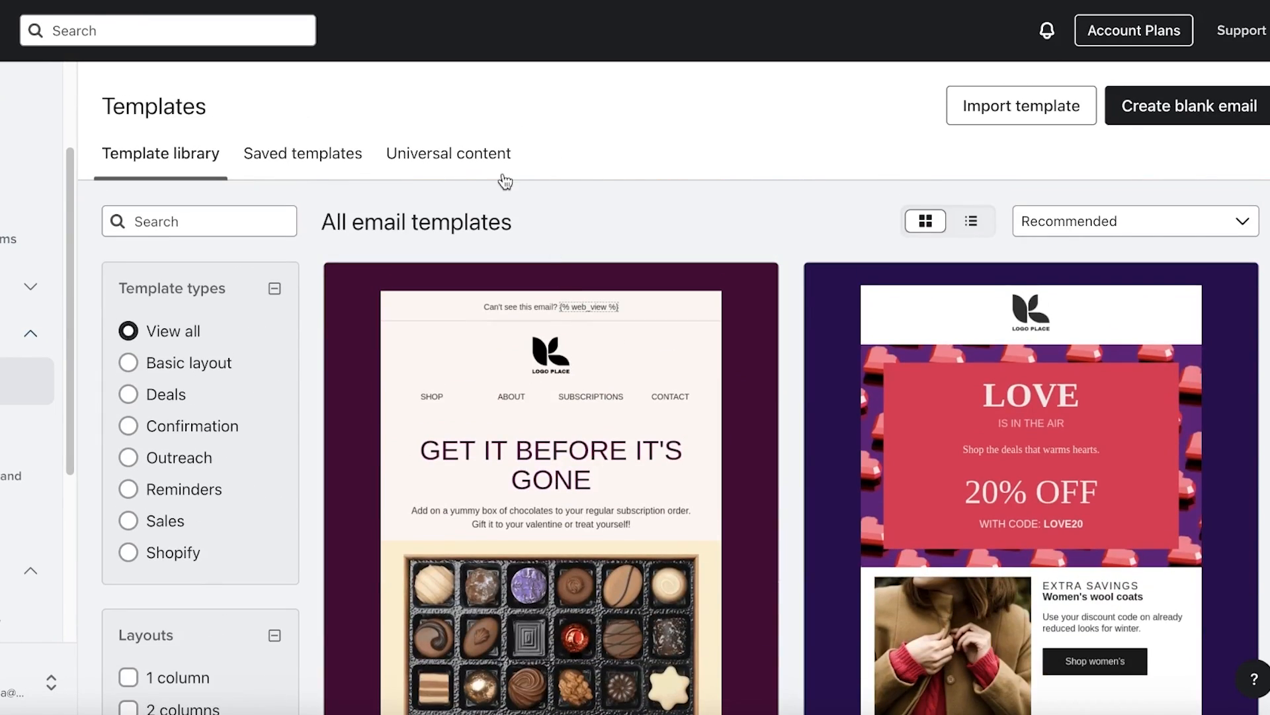
pyautogui.click(490, 153)
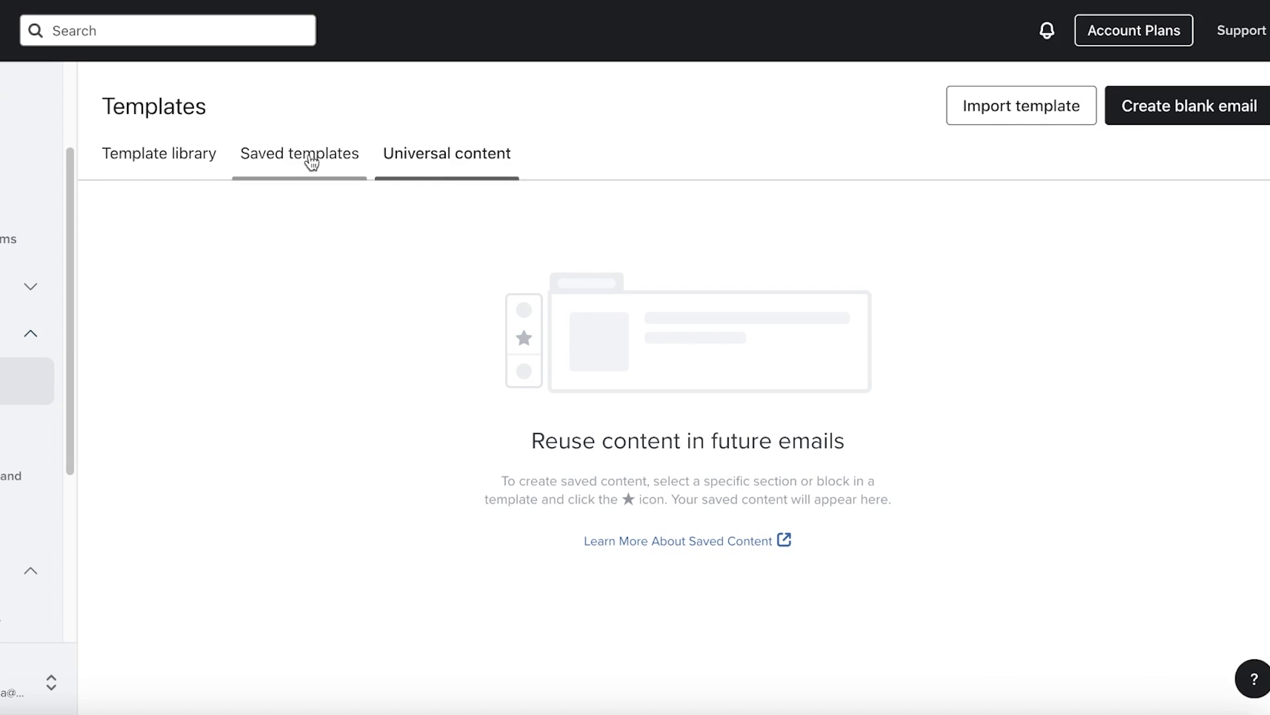
# Return to the Template library and scroll to the Seasonal/Holidays filters
pyautogui.click(158, 157)
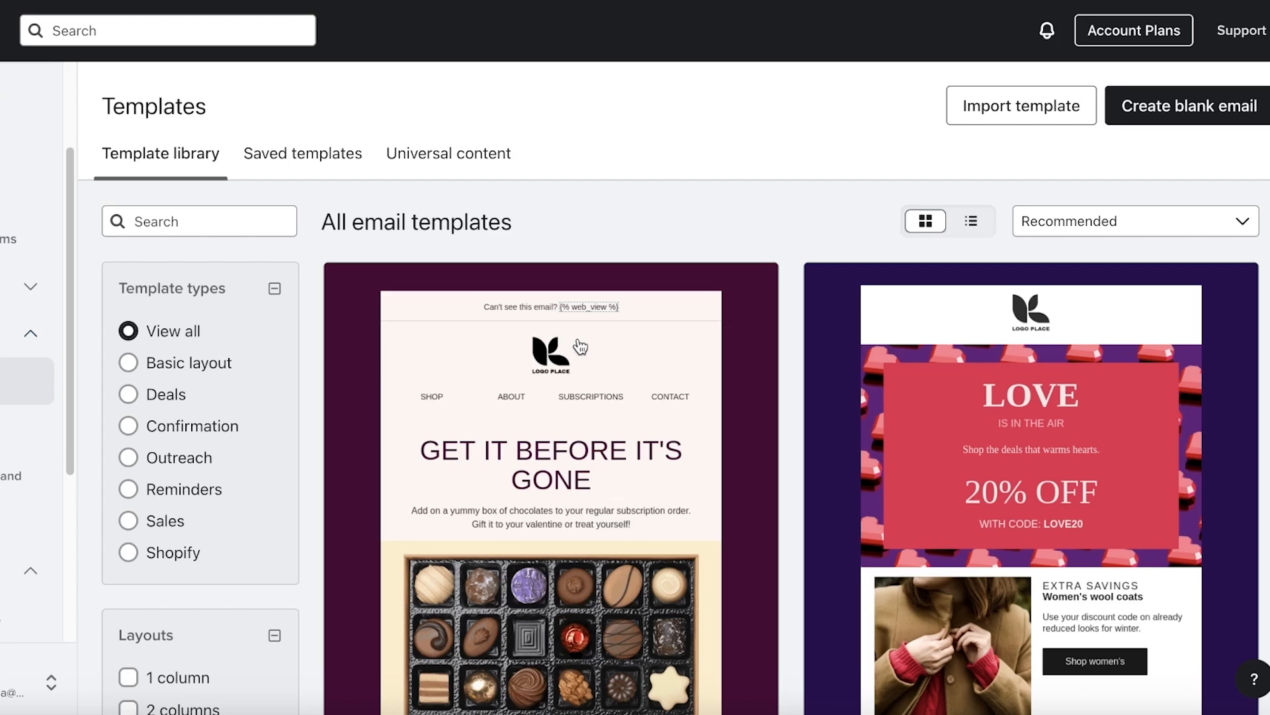
pyautogui.scroll(-6, 581, 350)
pyautogui.scroll(6, 570, 377)
pyautogui.scroll(-7, 467, 457)
pyautogui.scroll(-4, 467, 460)
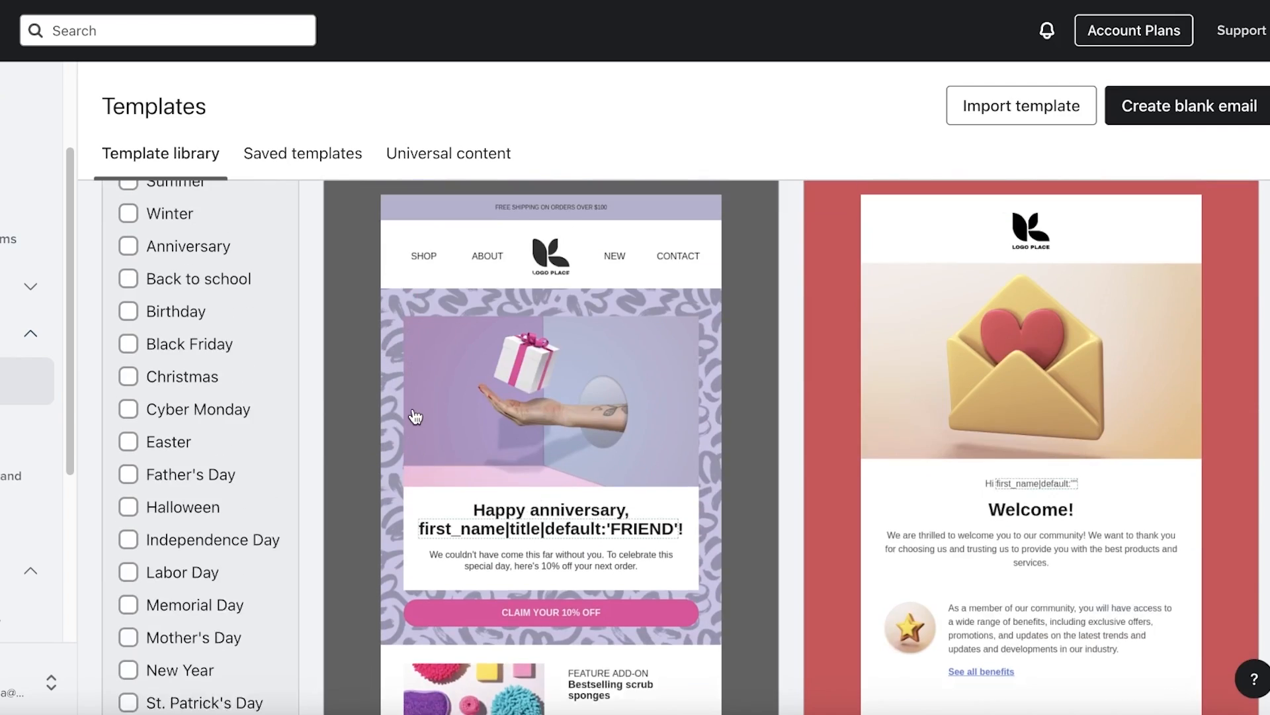
pyautogui.scroll(3, 198, 366)
pyautogui.scroll(1, 197, 366)
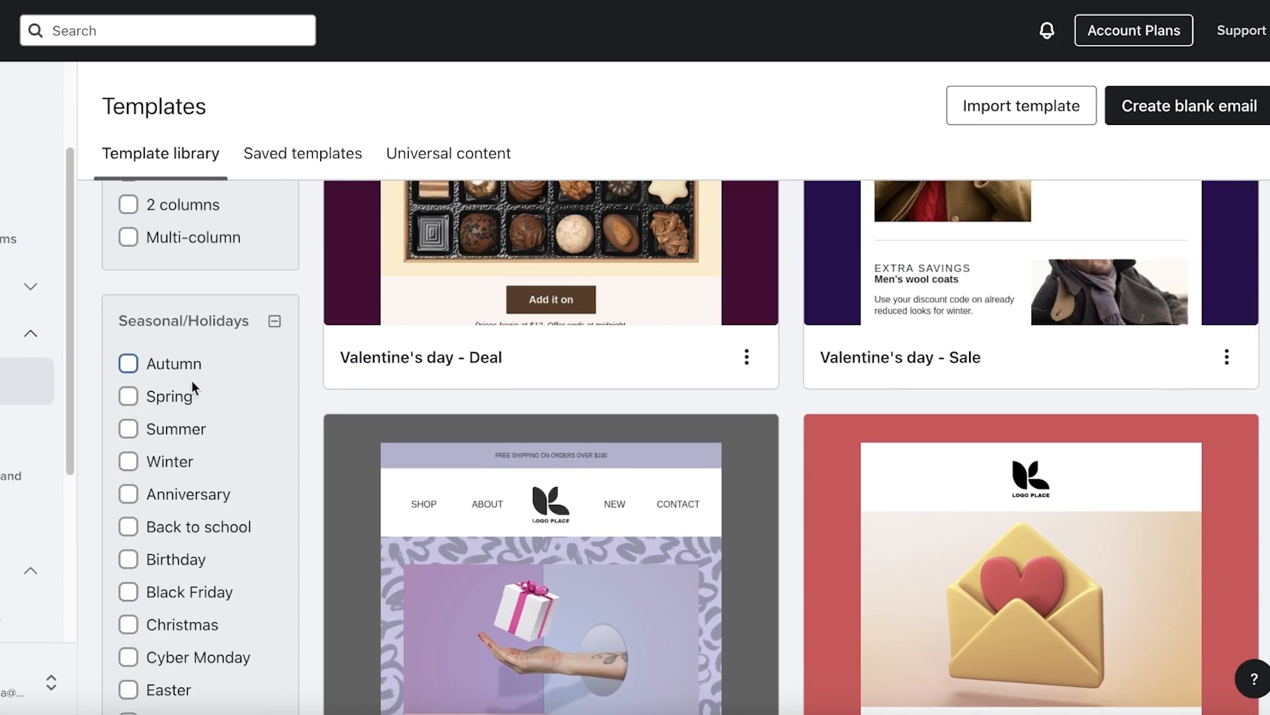
# Filter the library to Back to school templates and preview the Back to School - Sale design
pyautogui.click(186, 526)
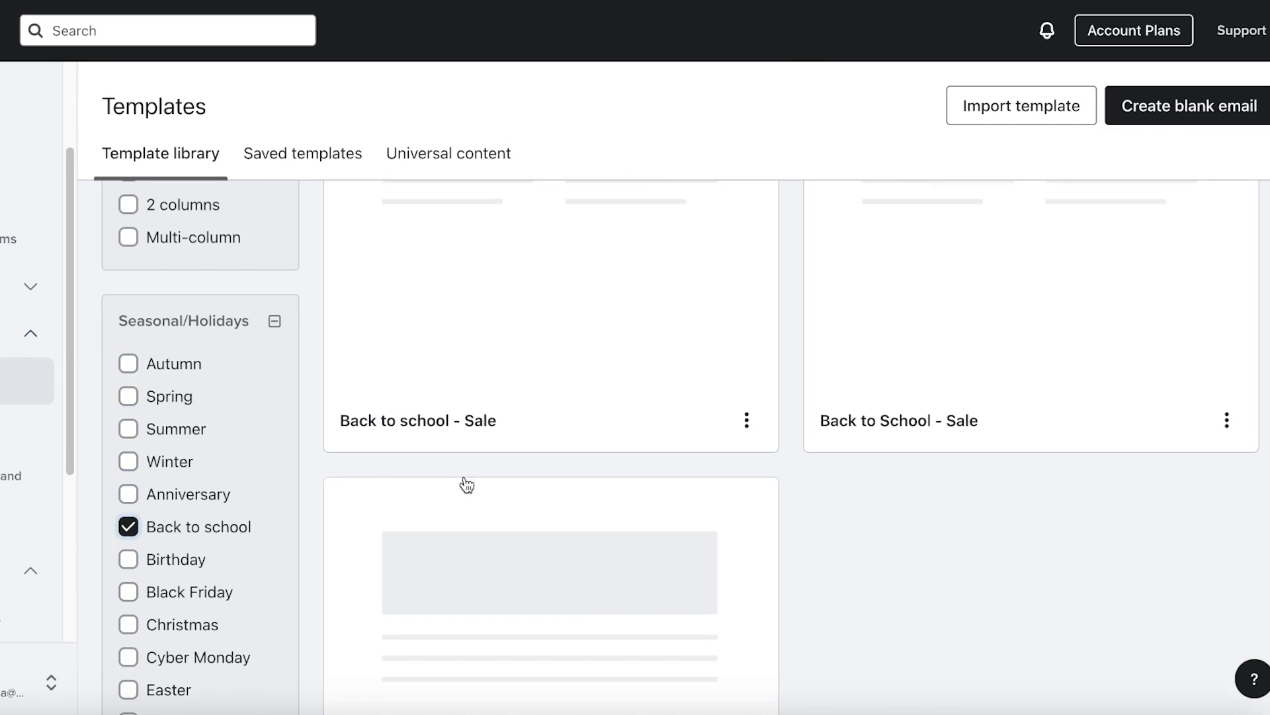
pyautogui.scroll(8, 202, 530)
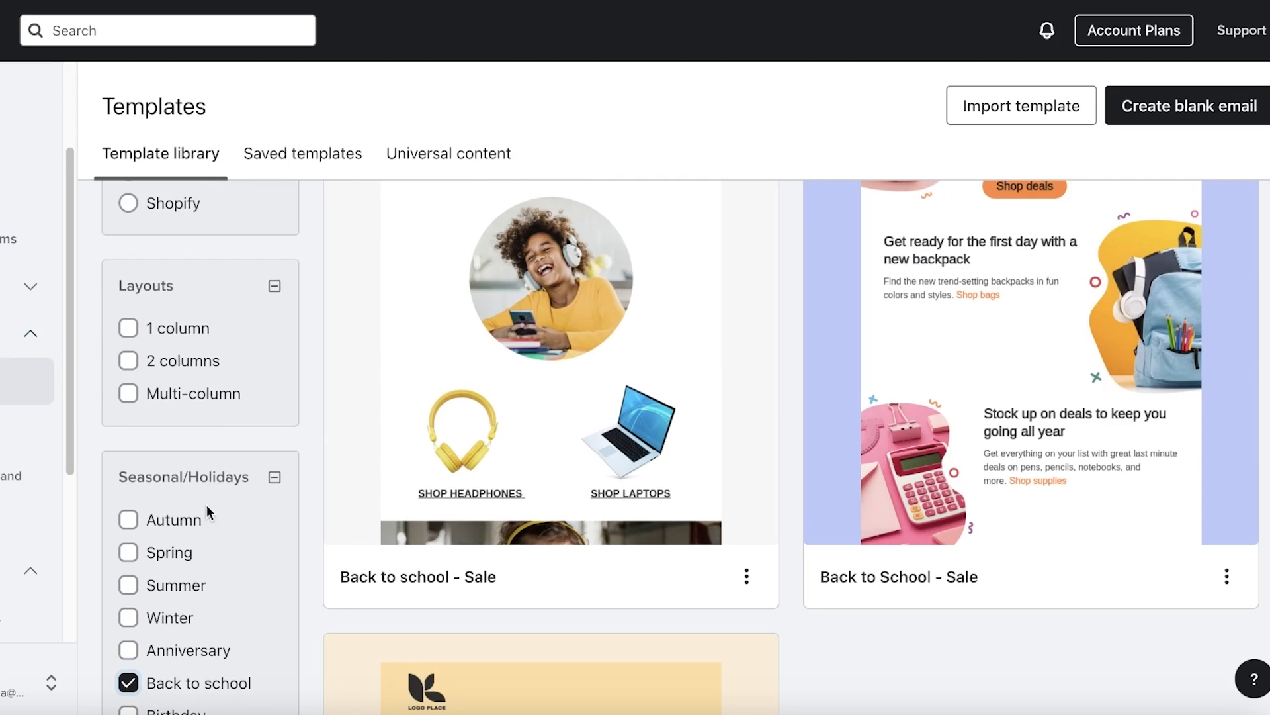
pyautogui.scroll(-7, 730, 431)
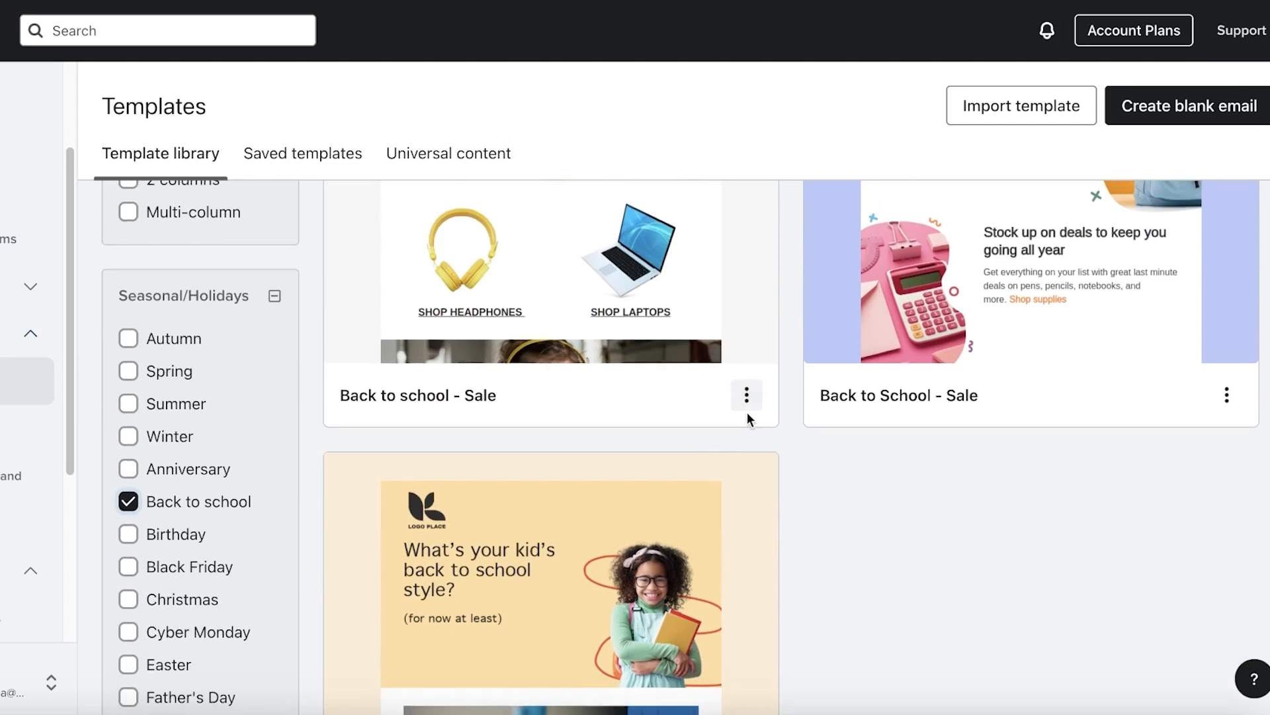
pyautogui.scroll(-3, 519, 414)
pyautogui.scroll(10, 527, 403)
pyautogui.scroll(-1, 816, 443)
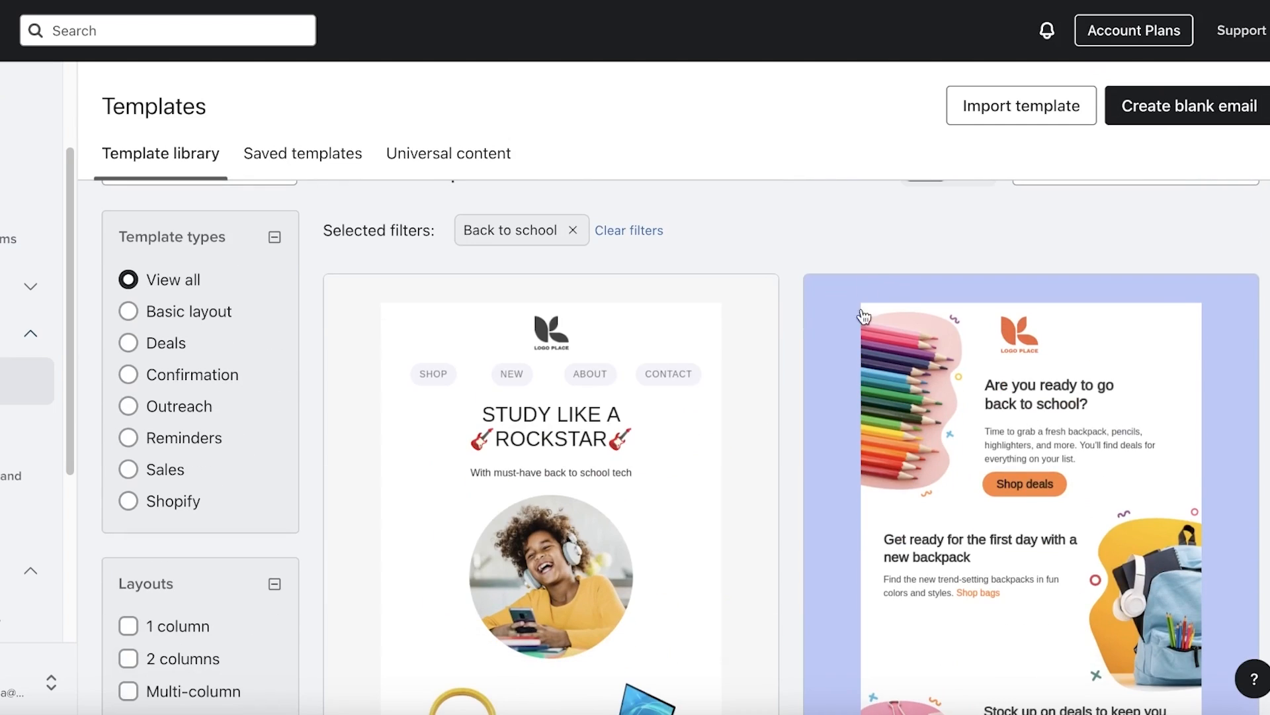
pyautogui.scroll(-5, 1059, 331)
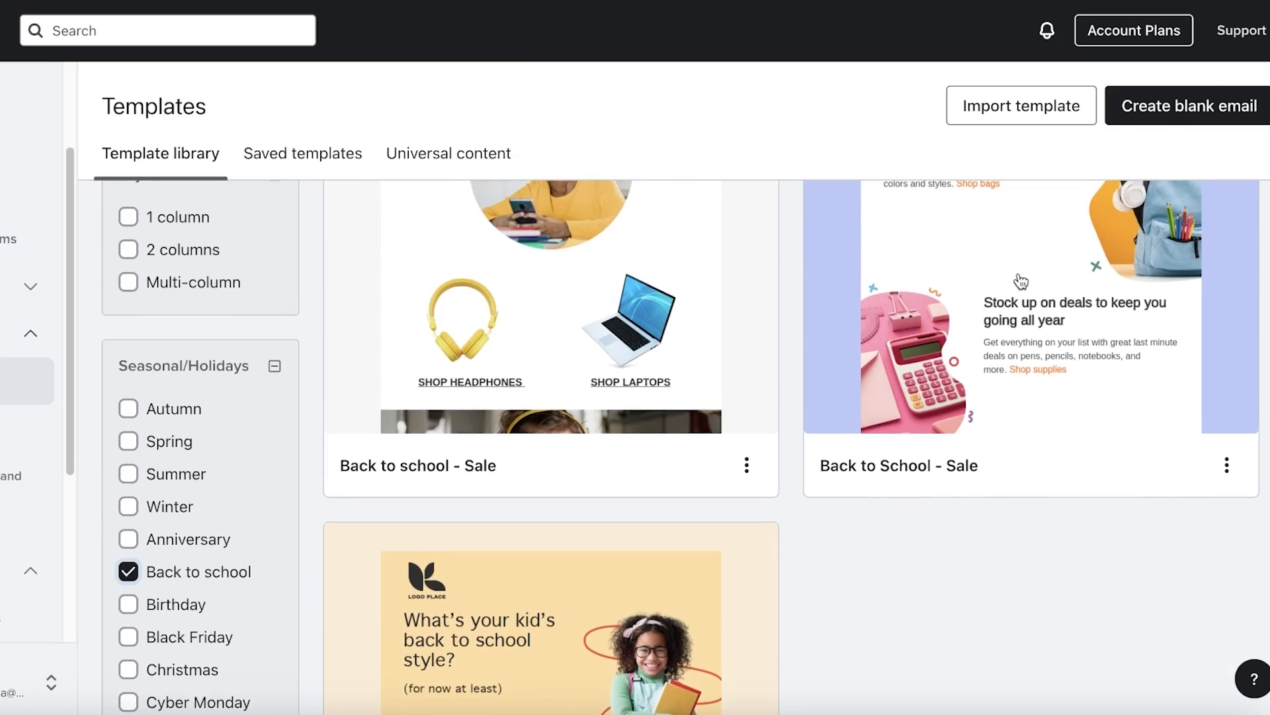
pyautogui.scroll(2, 1028, 284)
pyautogui.click(1019, 281)
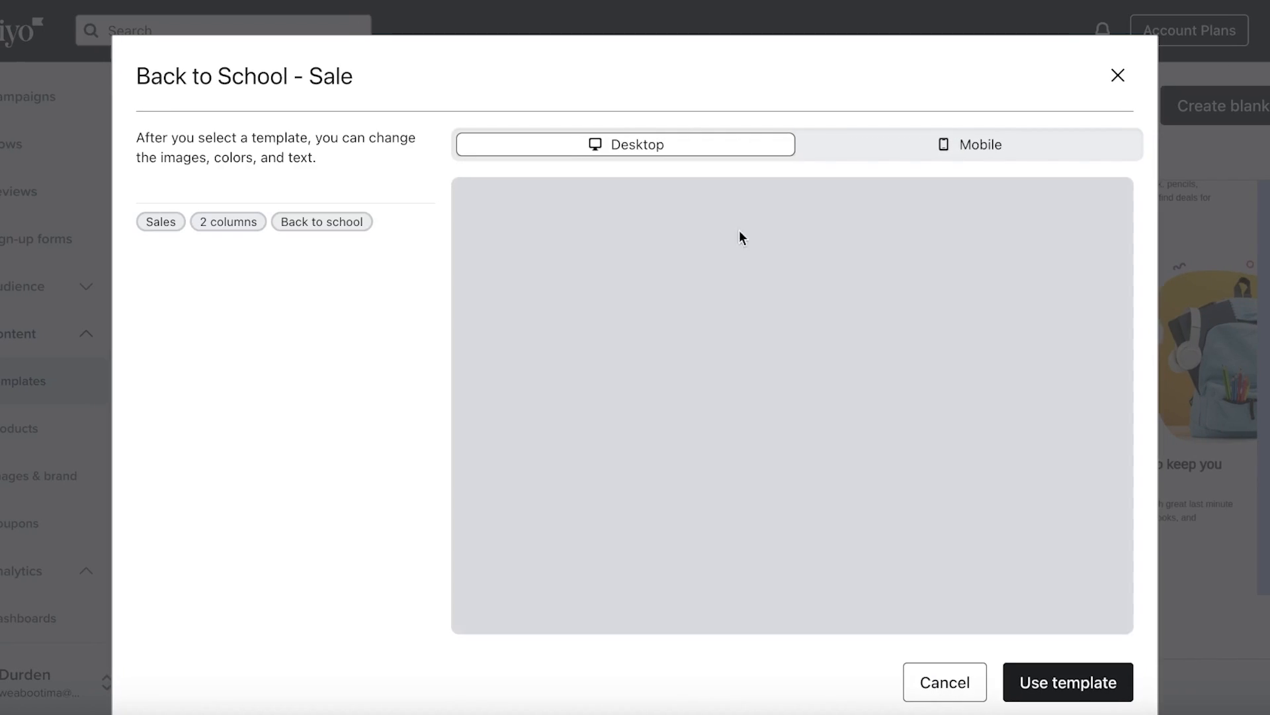
pyautogui.scroll(-10, 738, 316)
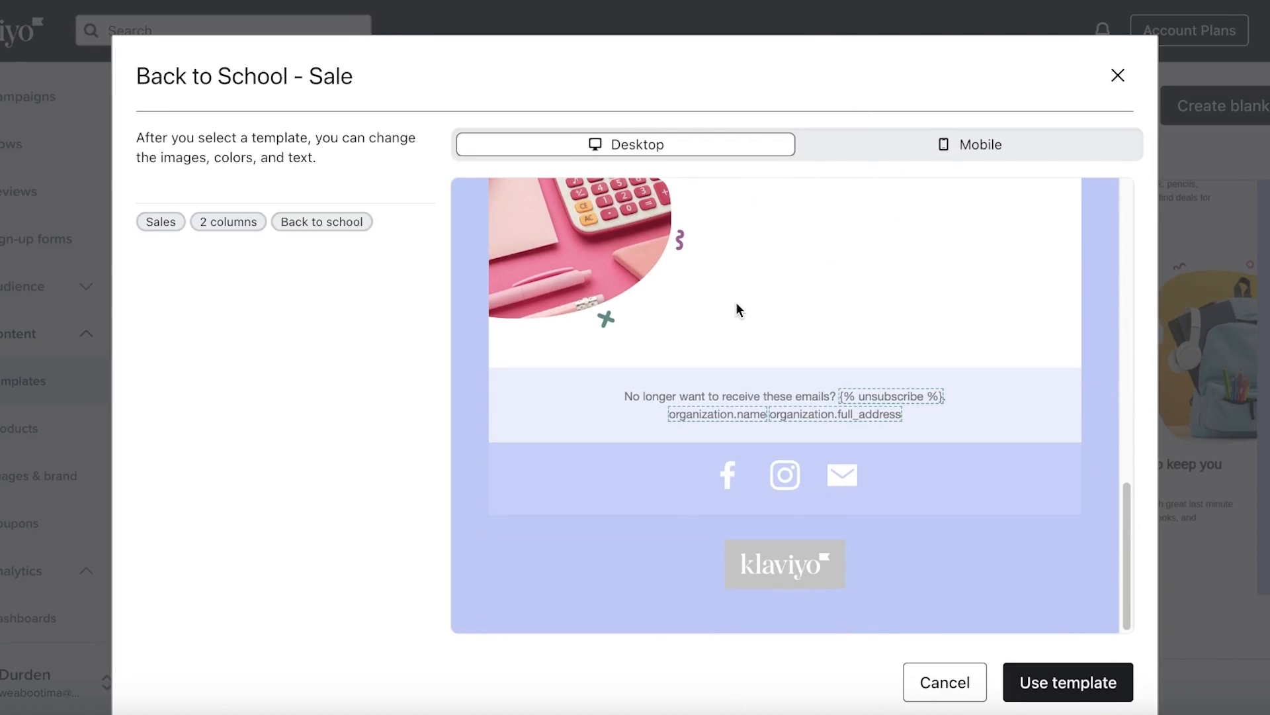
pyautogui.scroll(10, 735, 303)
pyautogui.scroll(-1, 256, 392)
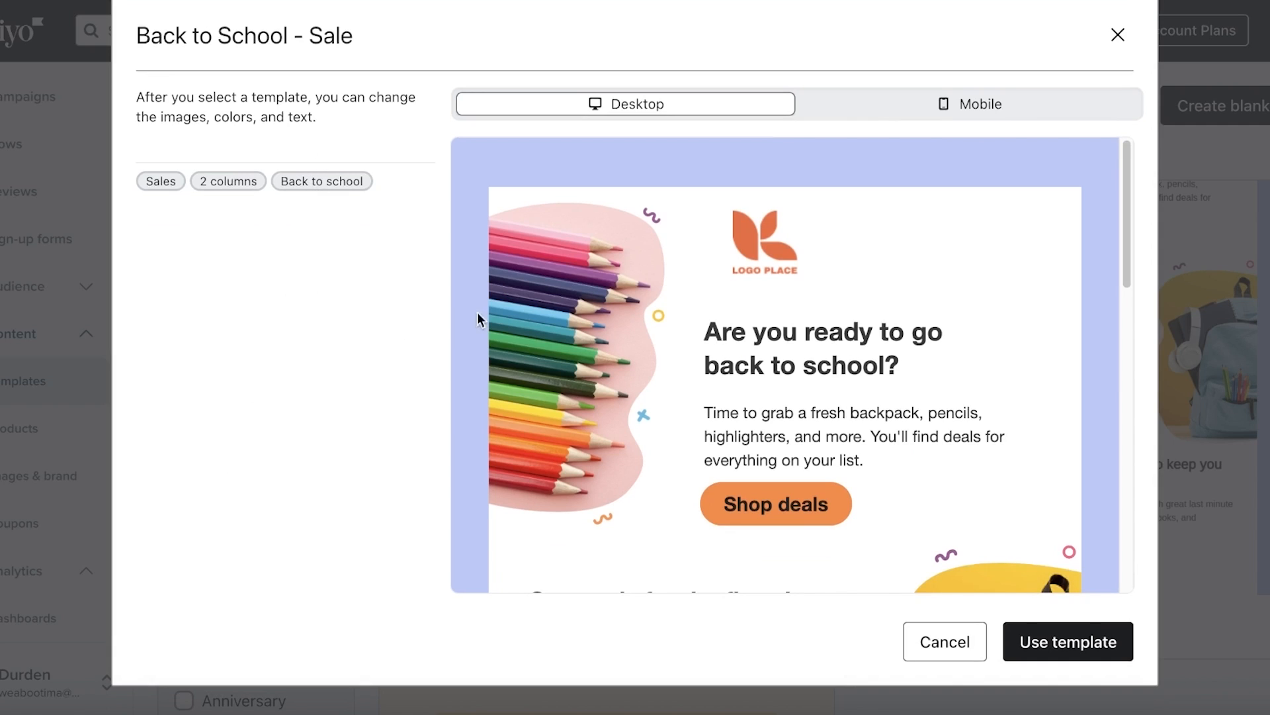
pyautogui.scroll(1, 594, 321)
pyautogui.scroll(-10, 831, 367)
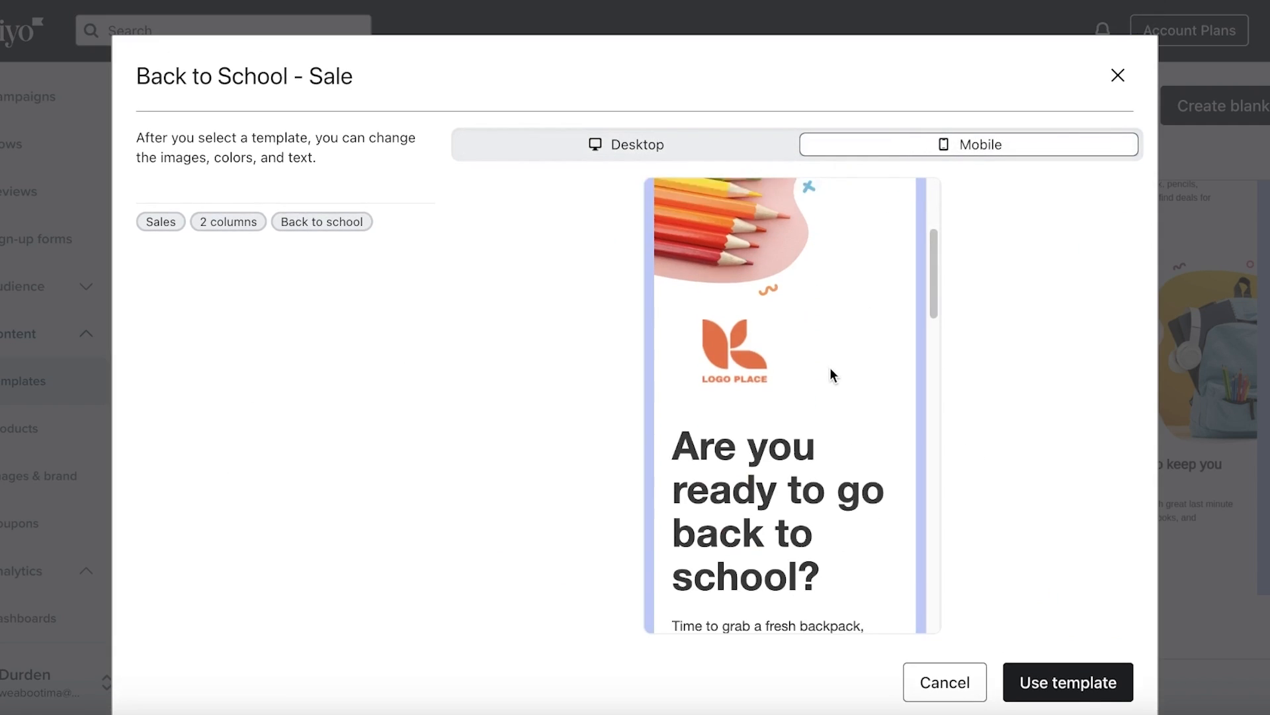
pyautogui.scroll(10, 831, 367)
pyautogui.scroll(-15, 801, 317)
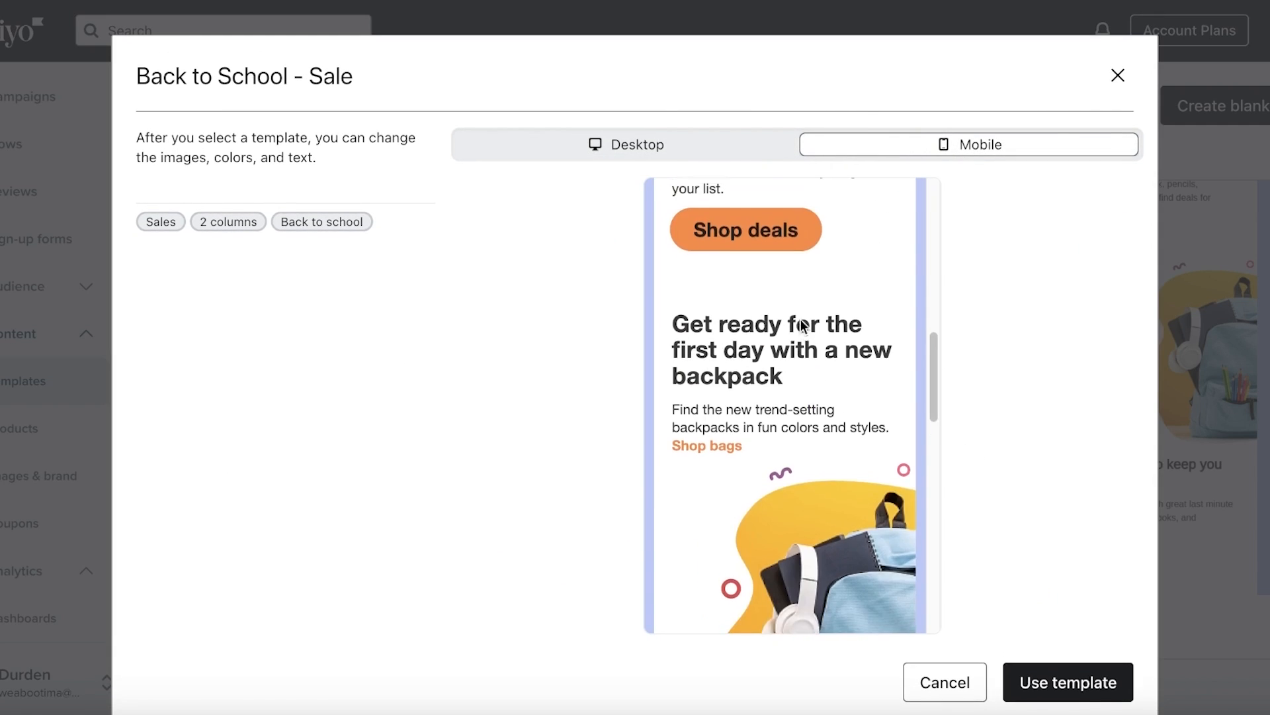
# Close the preview and compare templates under the Shopify and View all type filters
pyautogui.click(1118, 75)
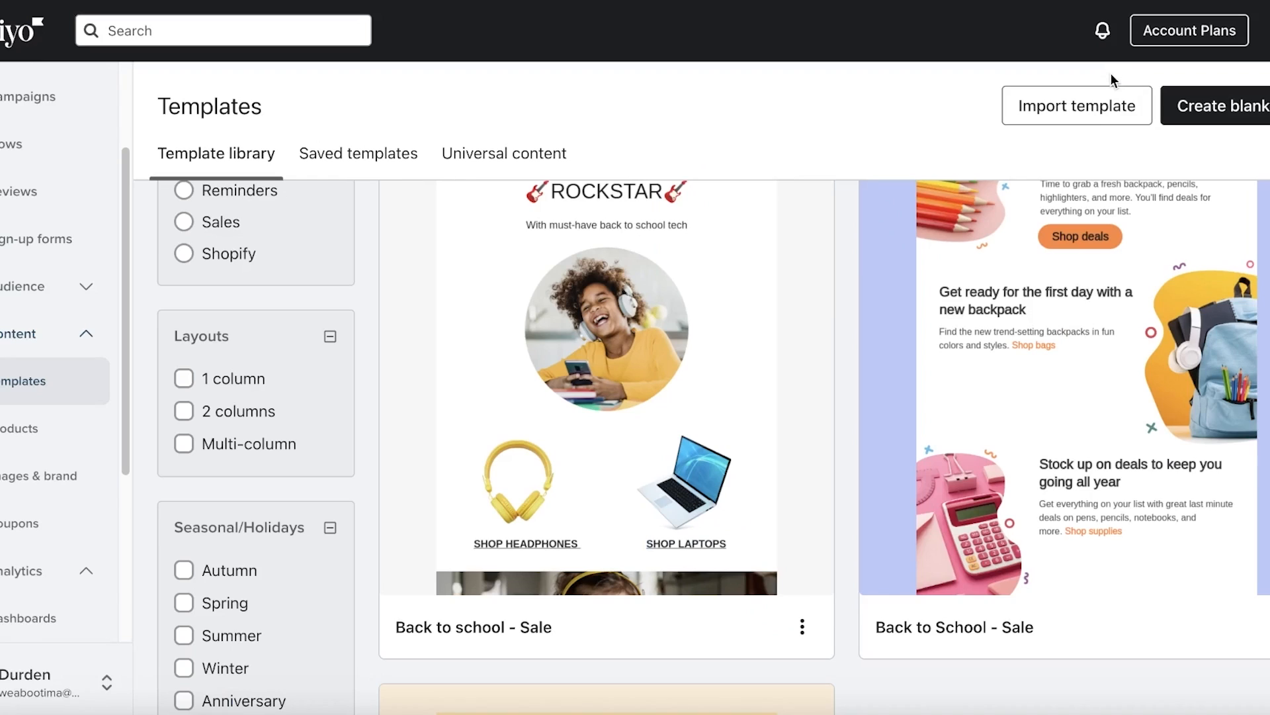
pyautogui.scroll(3, 244, 274)
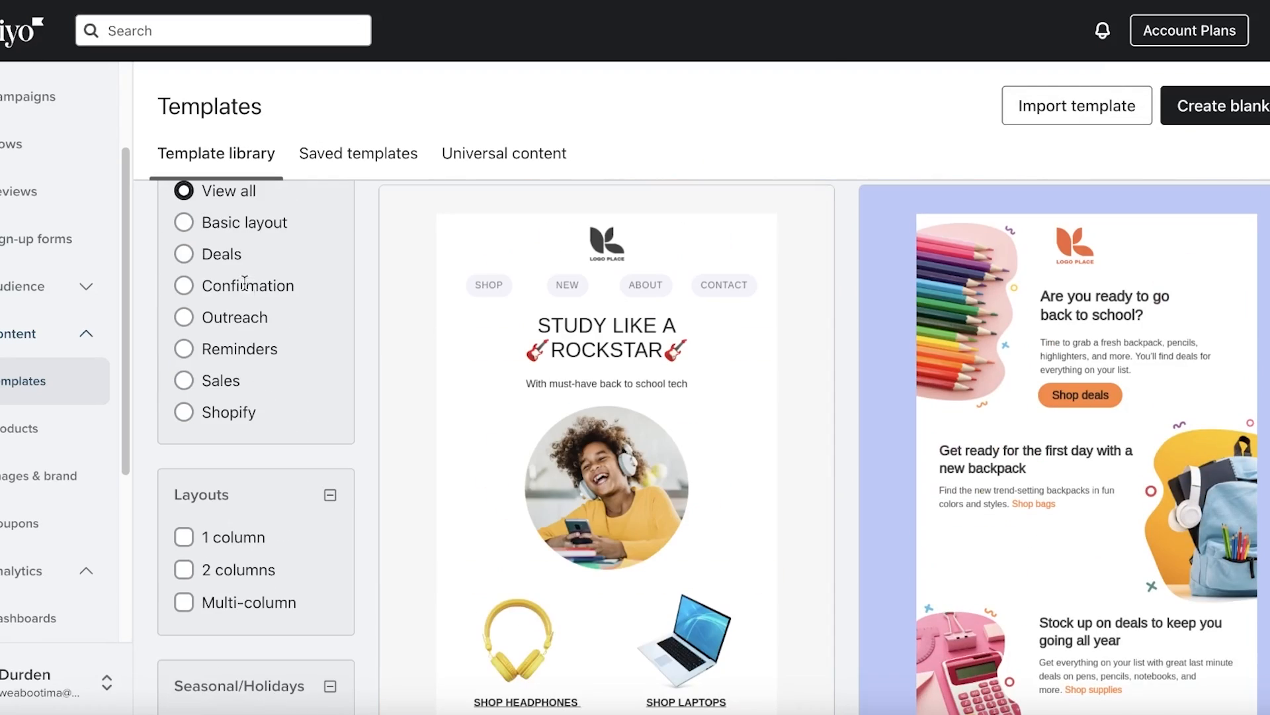
pyautogui.click(227, 409)
pyautogui.scroll(2, 217, 331)
pyautogui.click(217, 331)
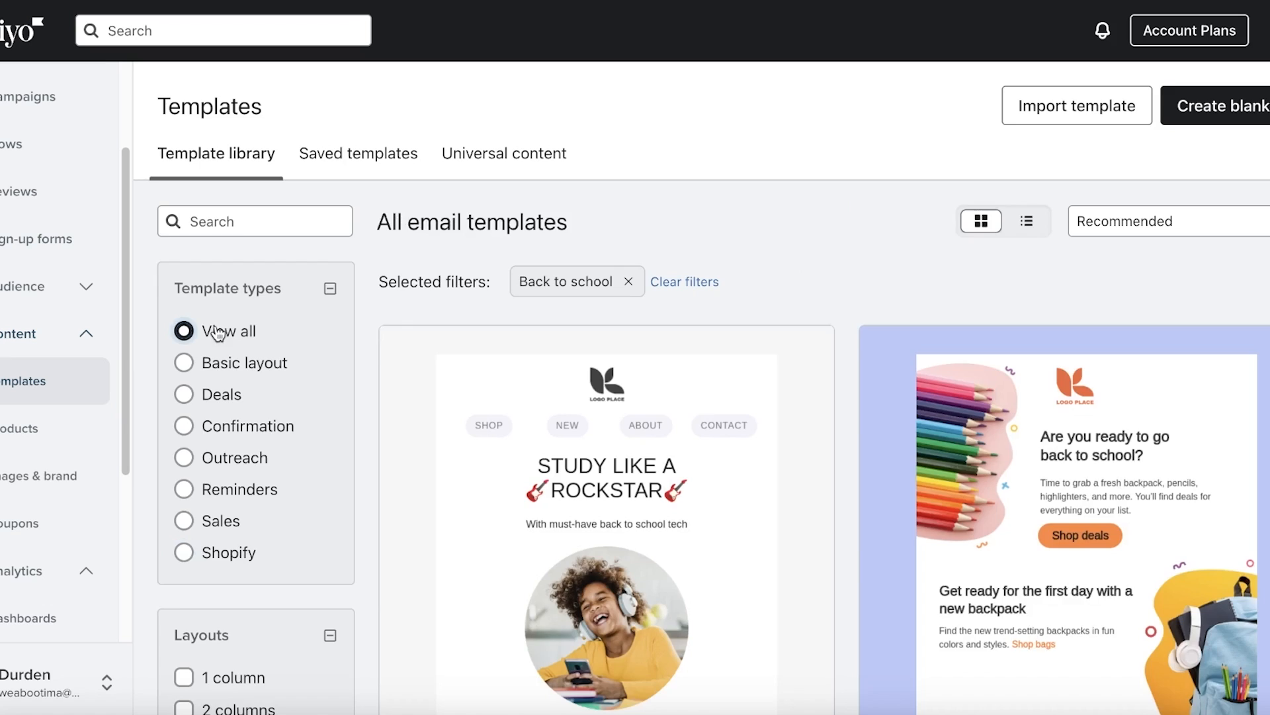
pyautogui.scroll(-10, 406, 362)
pyautogui.scroll(-2, 397, 456)
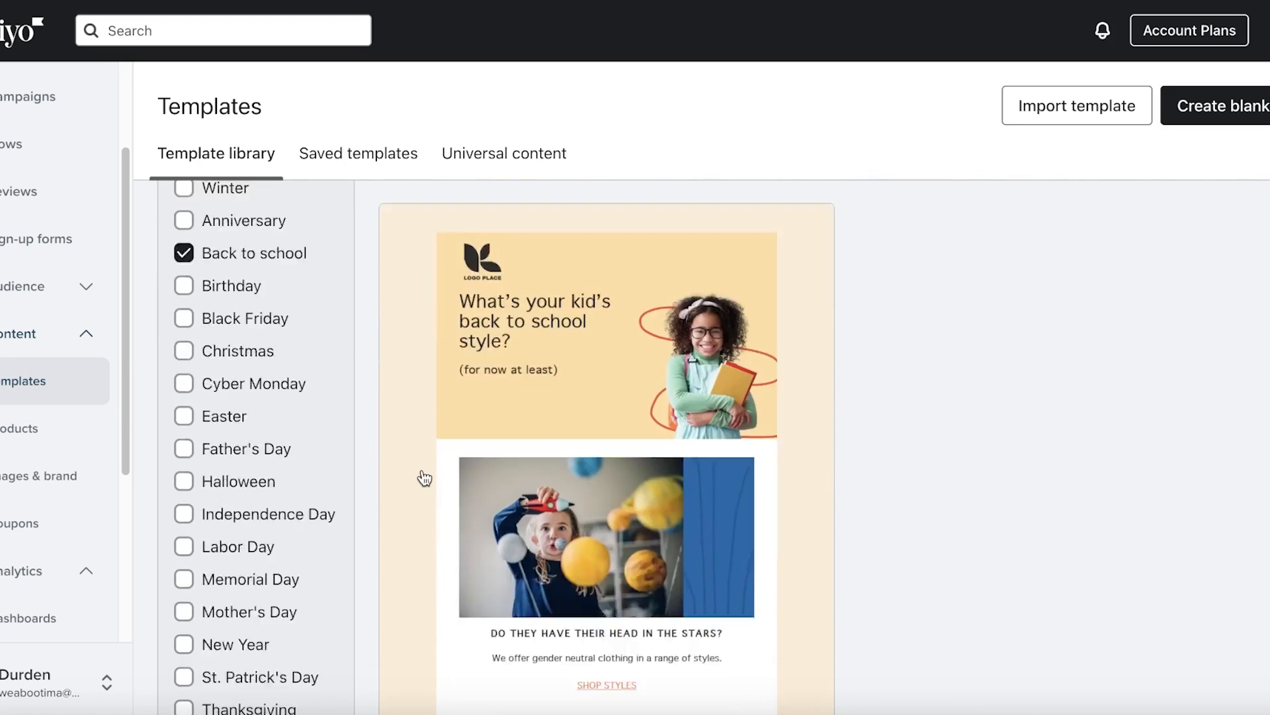
pyautogui.scroll(6, 443, 443)
pyautogui.scroll(5, 685, 328)
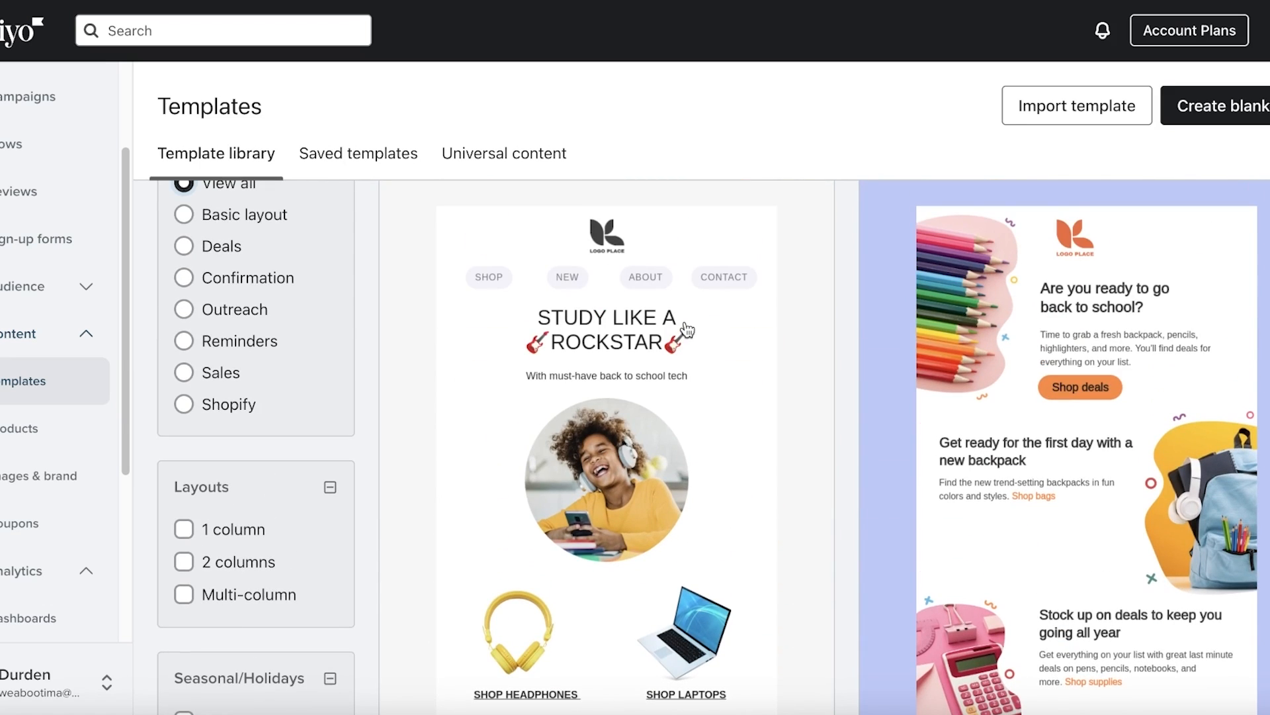
pyautogui.scroll(-8, 685, 327)
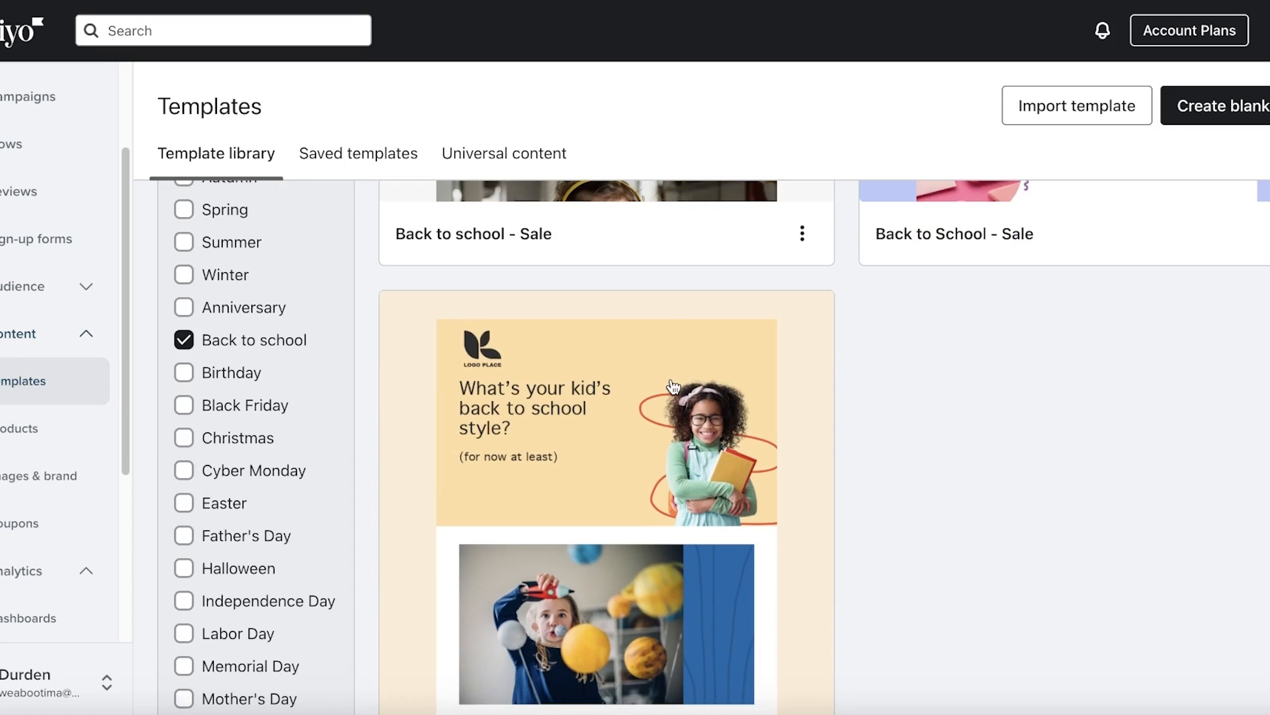
pyautogui.scroll(5, 673, 387)
# Reopen the Back to School - Sale preview and check it at mobile and desktop width
pyautogui.click(1112, 319)
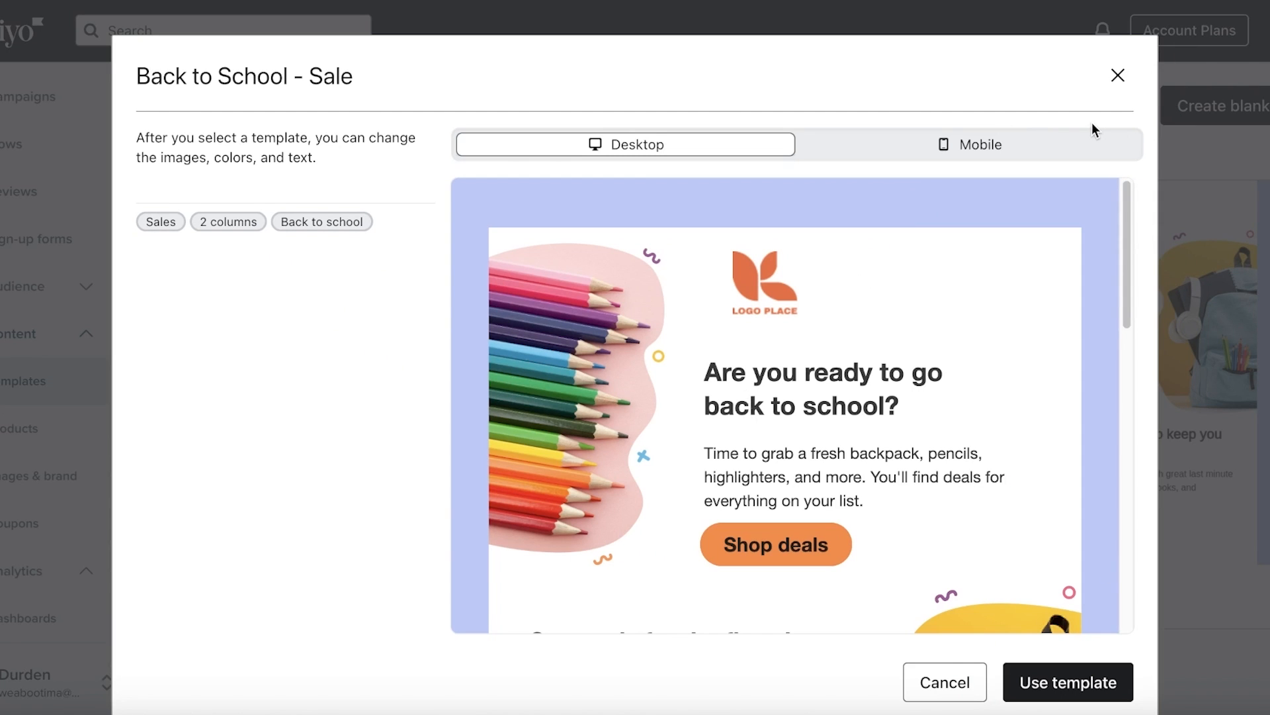
pyautogui.click(1055, 144)
pyautogui.click(681, 155)
# Create a new email from the Back to School - Sale template and check its mobile and desktop views
pyautogui.click(1037, 685)
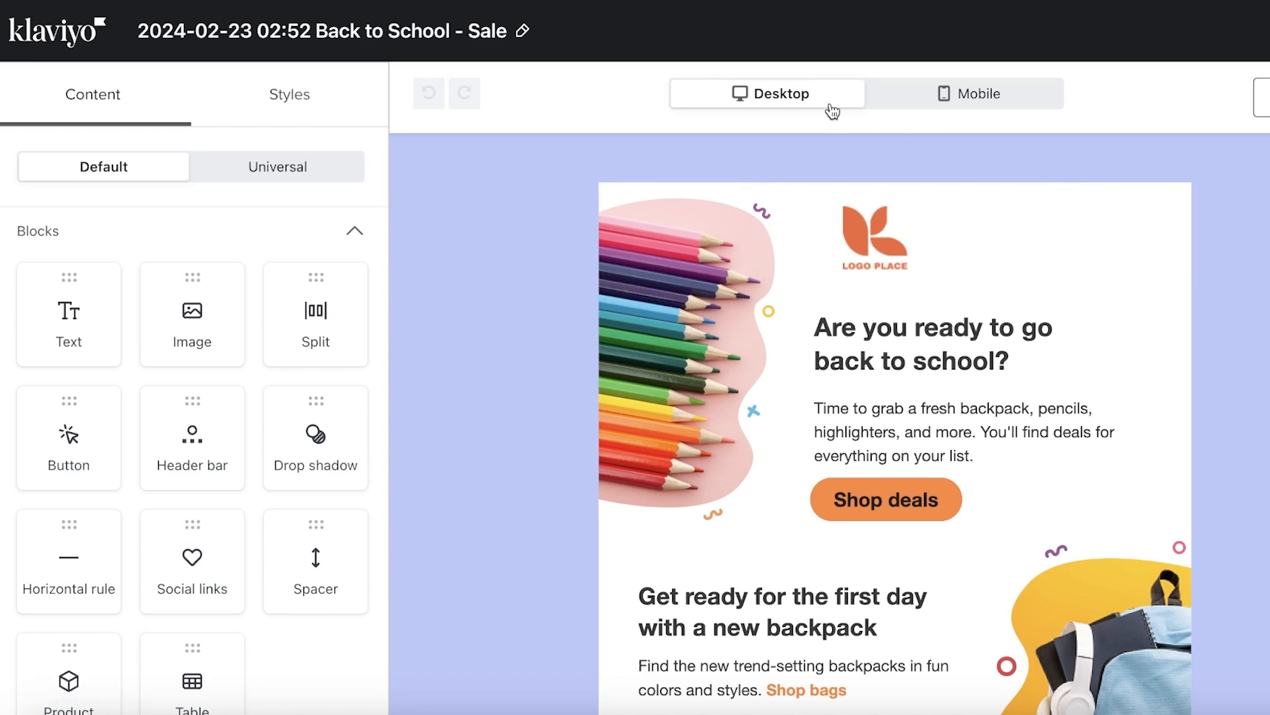
pyautogui.scroll(-15, 818, 241)
pyautogui.scroll(15, 818, 241)
pyautogui.click(901, 101)
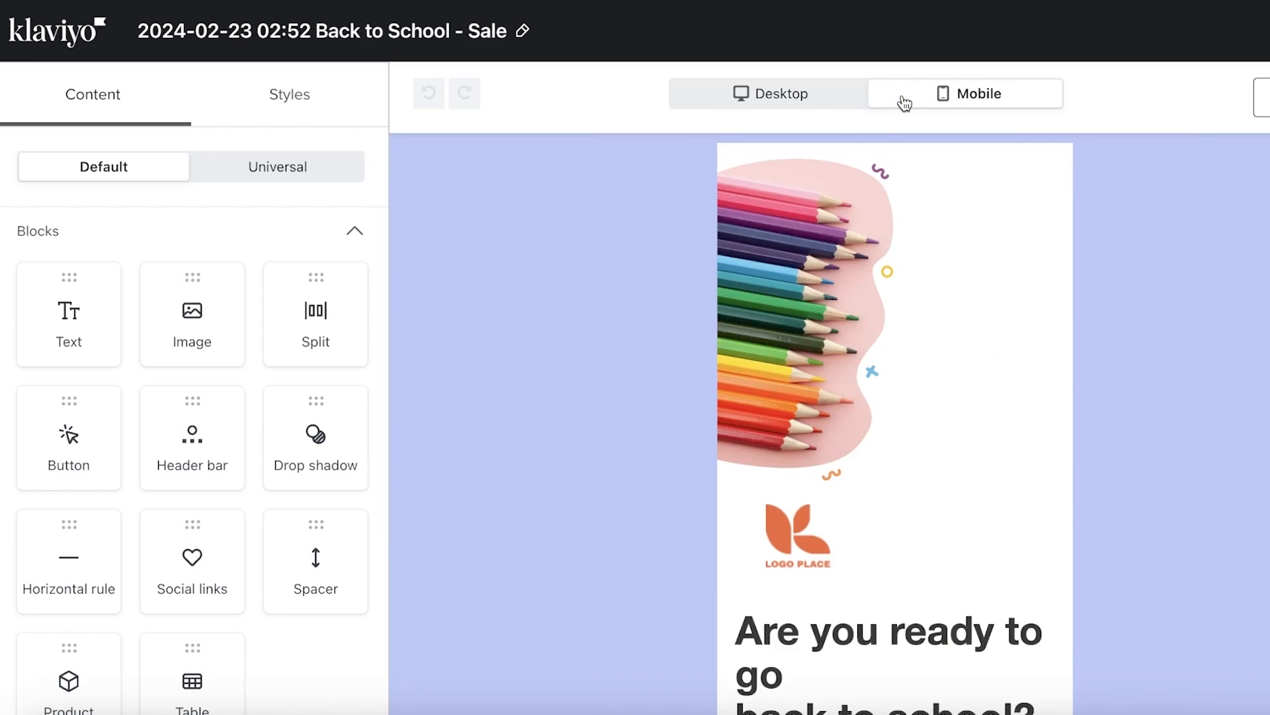
pyautogui.click(840, 96)
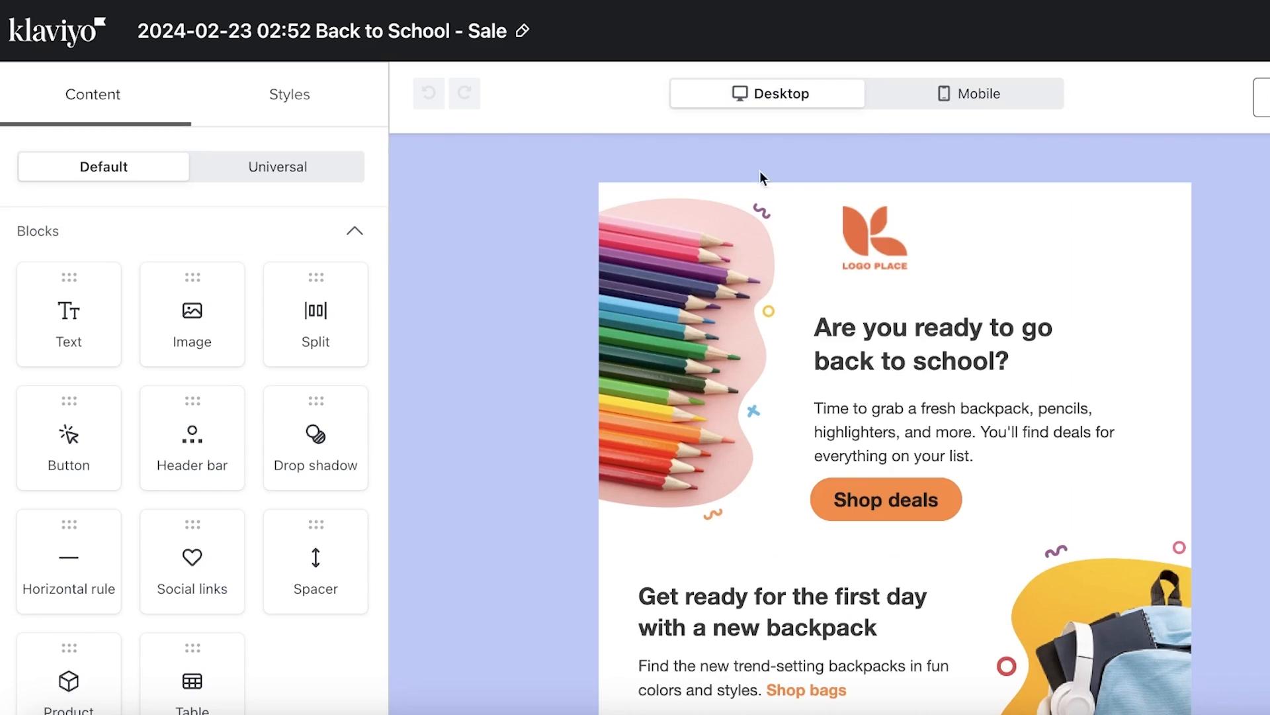
pyautogui.scroll(-3, 530, 208)
pyautogui.scroll(3, 530, 208)
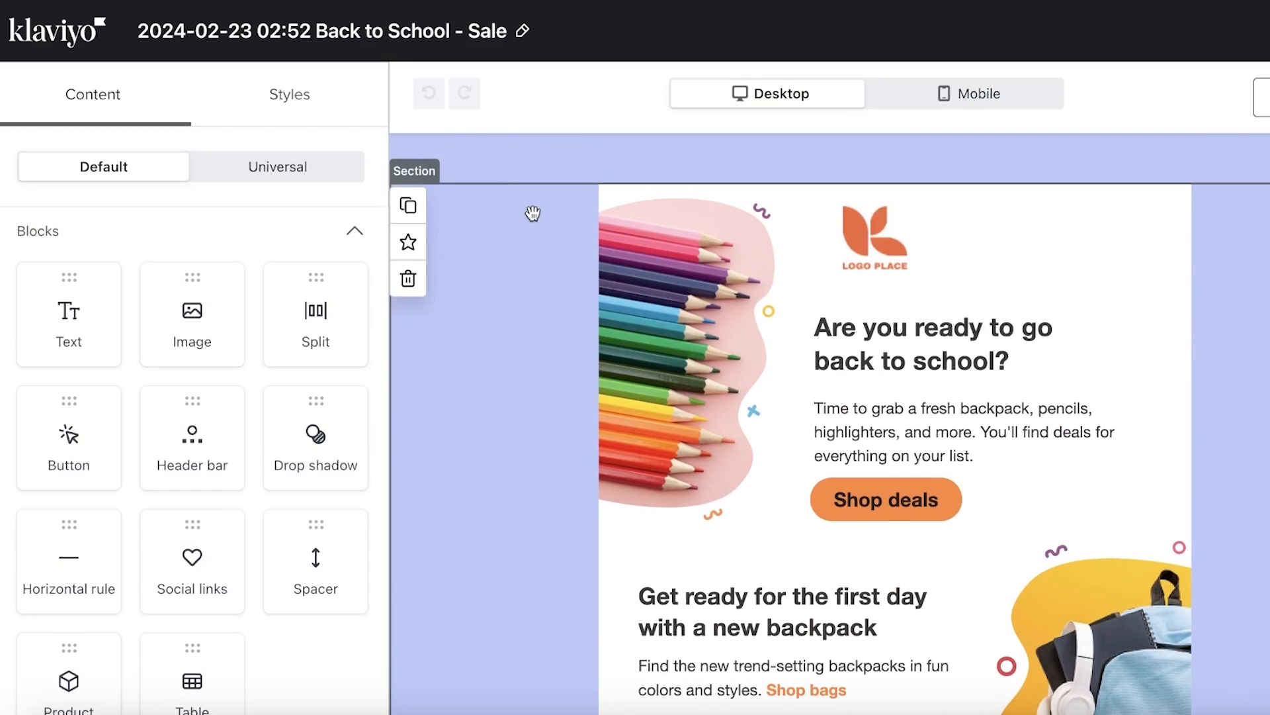
# Rename the email to 'meraki back to school'
pyautogui.click(522, 33)
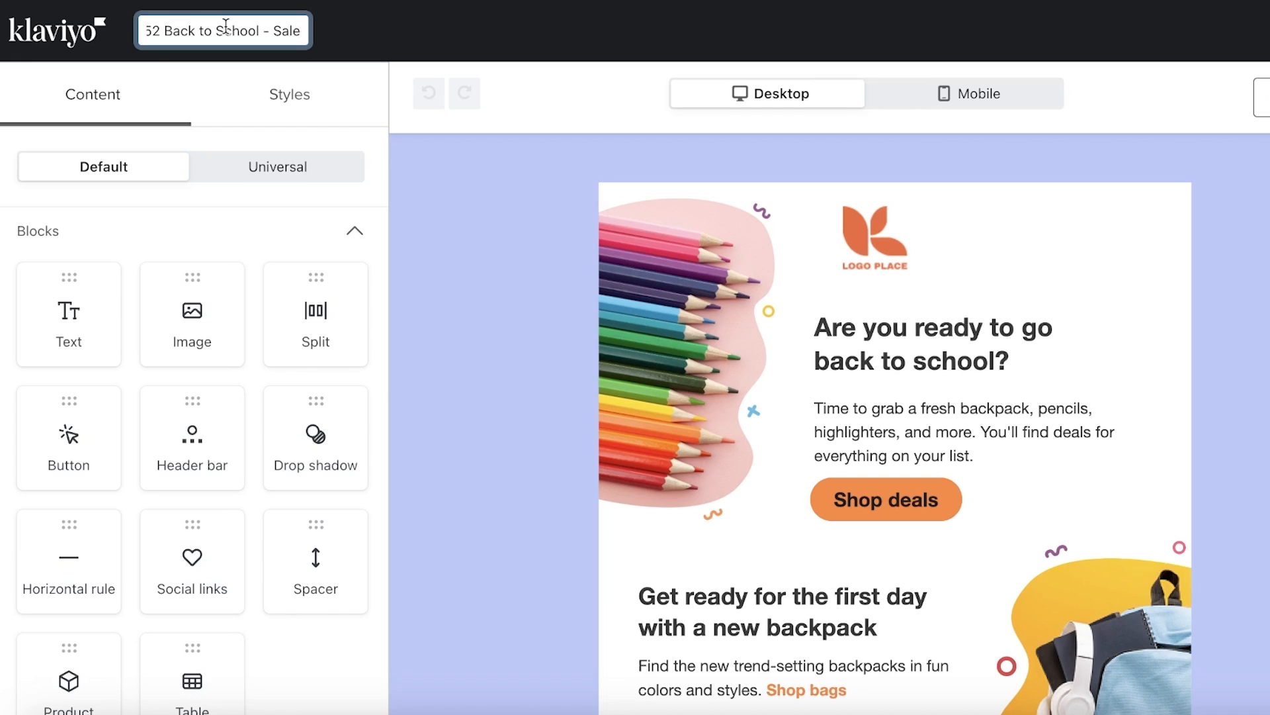
pyautogui.hotkey('ctrl', 'a')
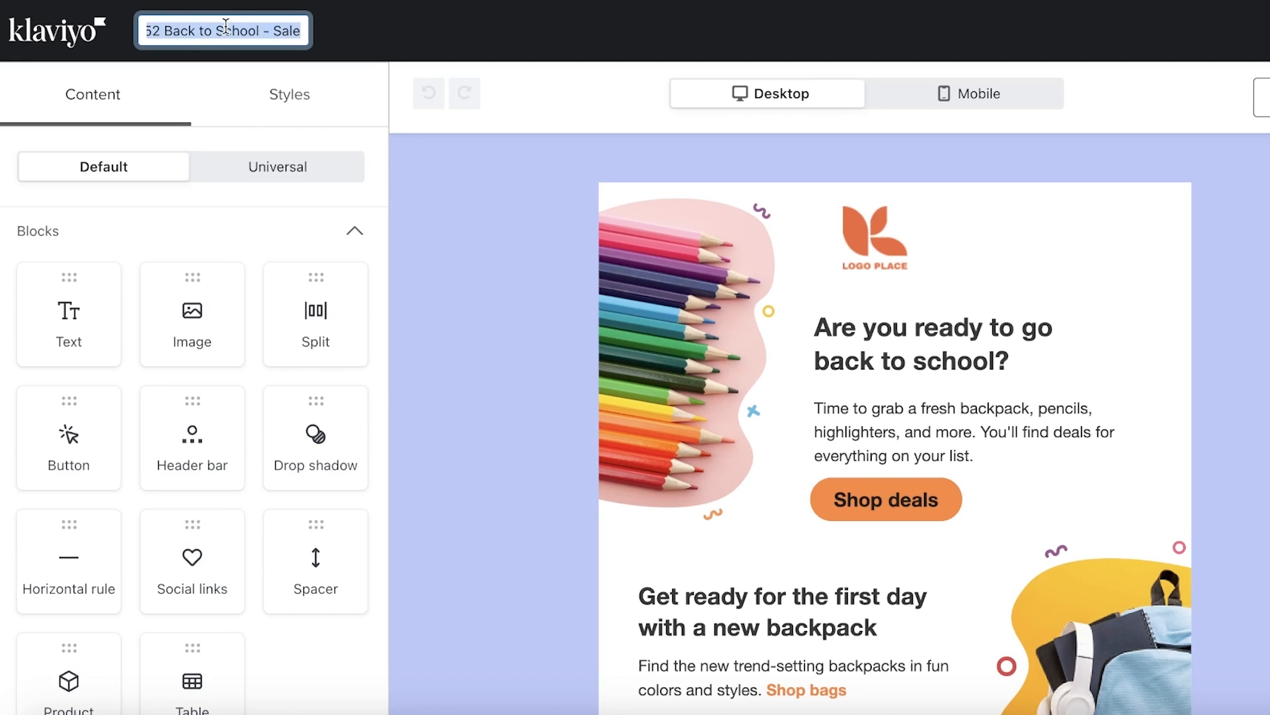
pyautogui.write('meraki back ')
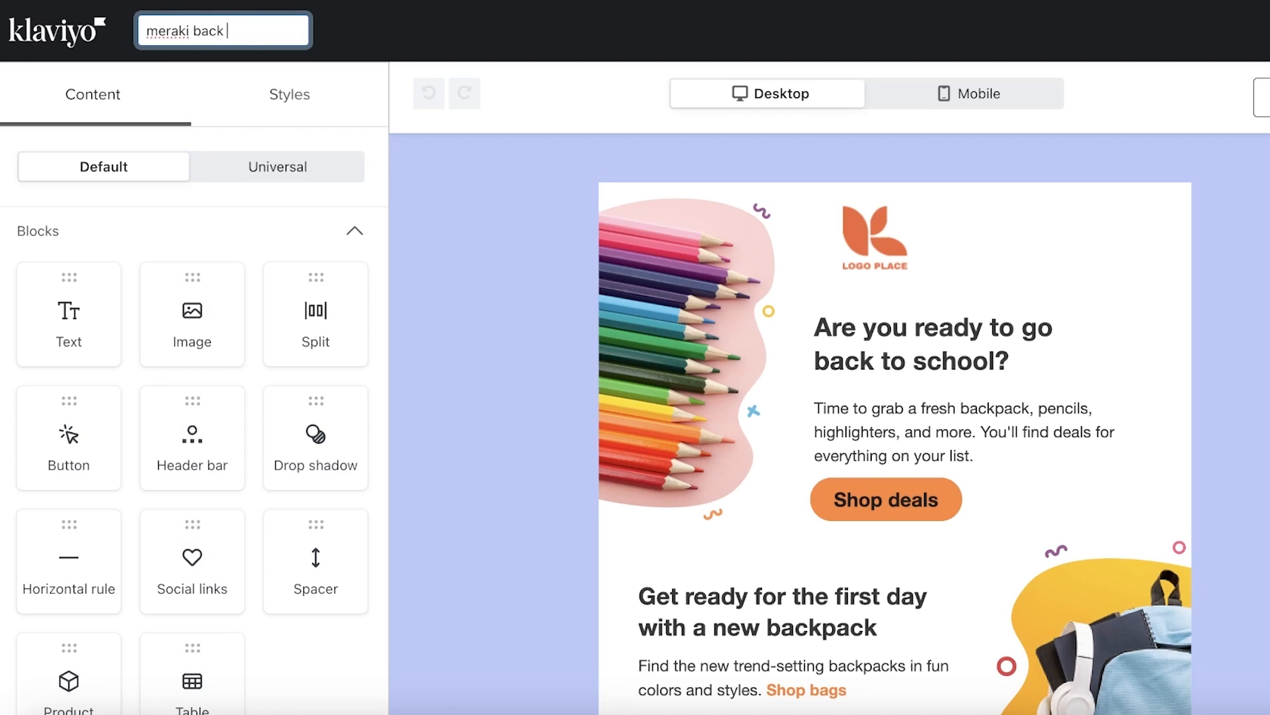
pyautogui.write('to school')
pyautogui.press('Return')
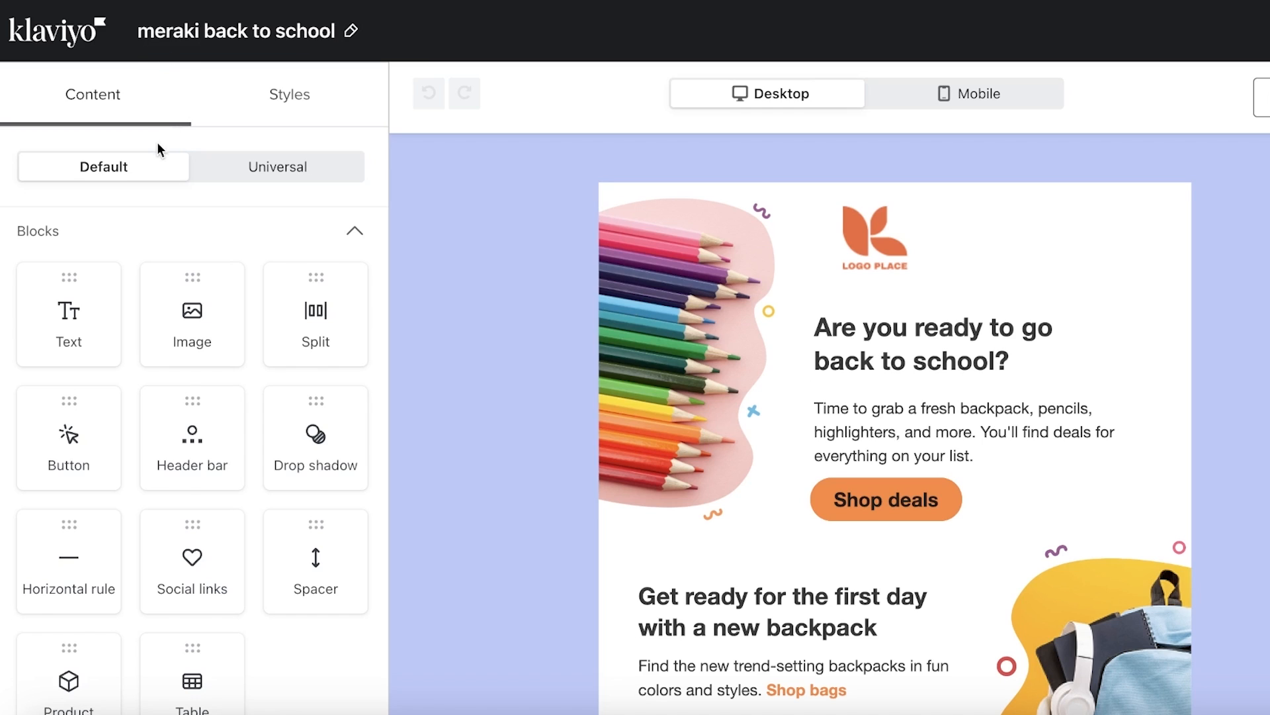
pyautogui.click(689, 284)
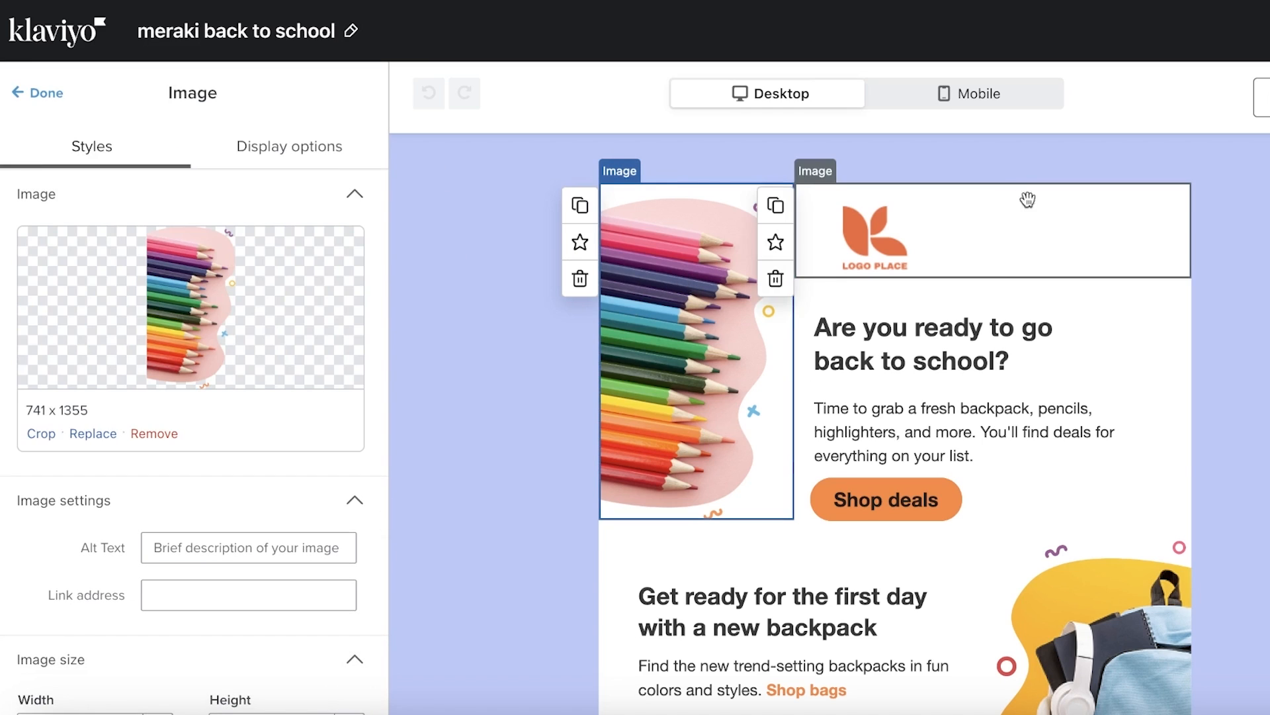
# Replace the placeholder logo with Logo.1 at a fixed 200×200 px size
pyautogui.click(880, 251)
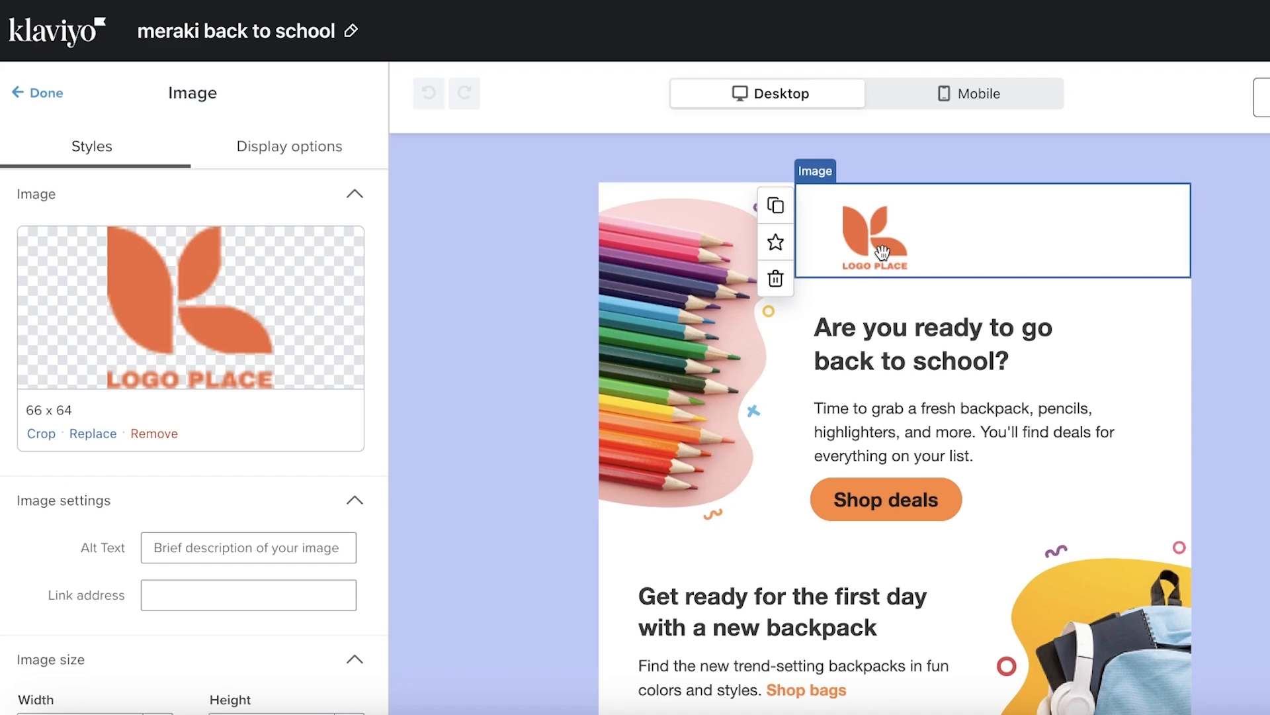
pyautogui.click(99, 431)
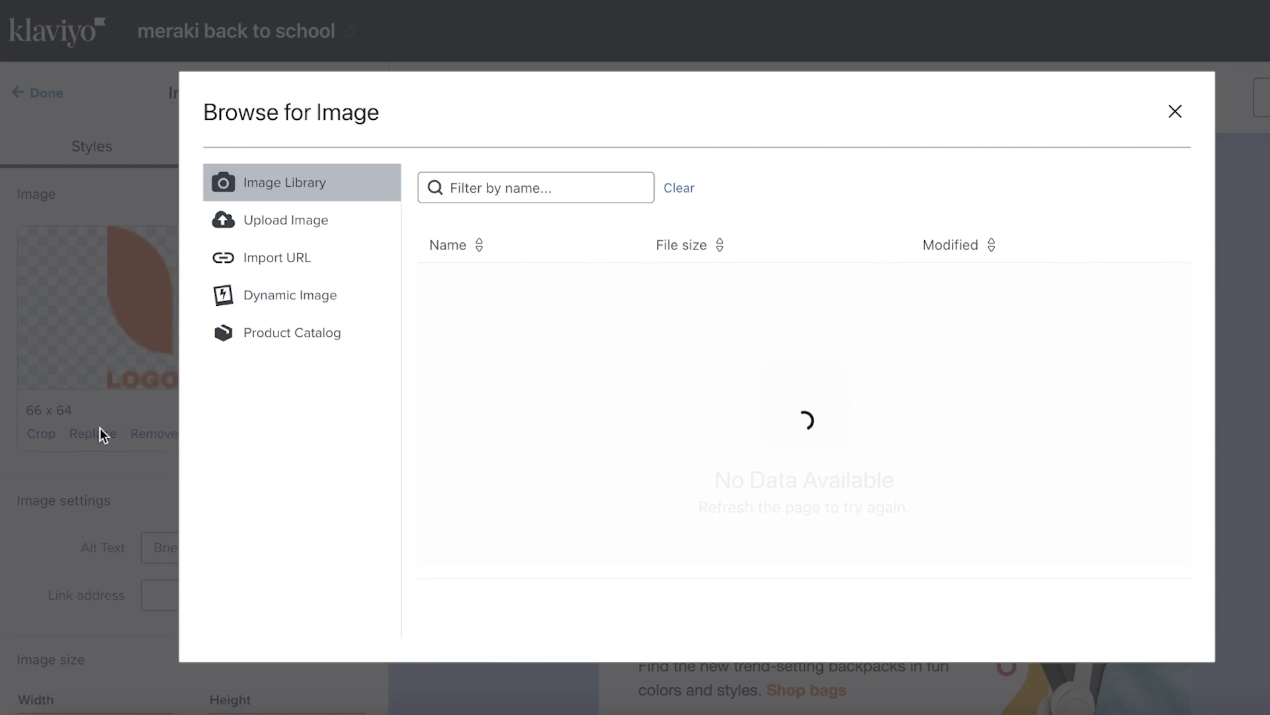
pyautogui.click(1145, 296)
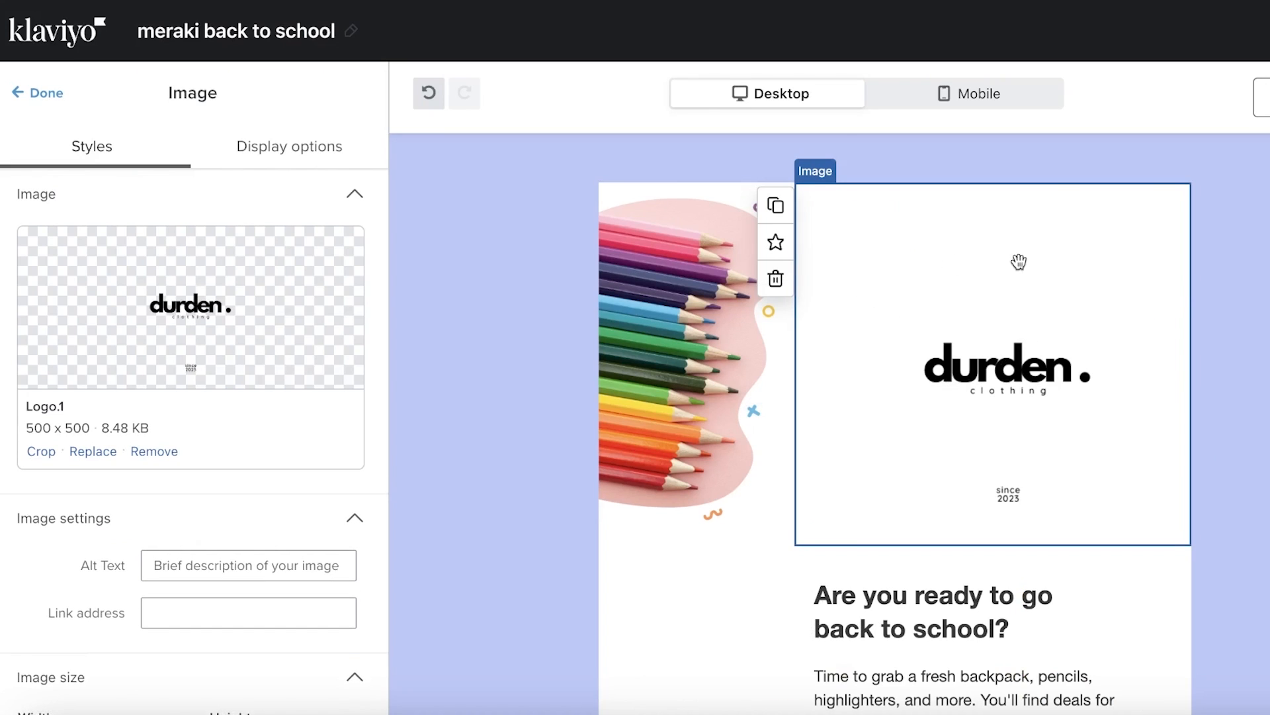
pyautogui.scroll(-3, 1019, 262)
pyautogui.scroll(-4, 246, 508)
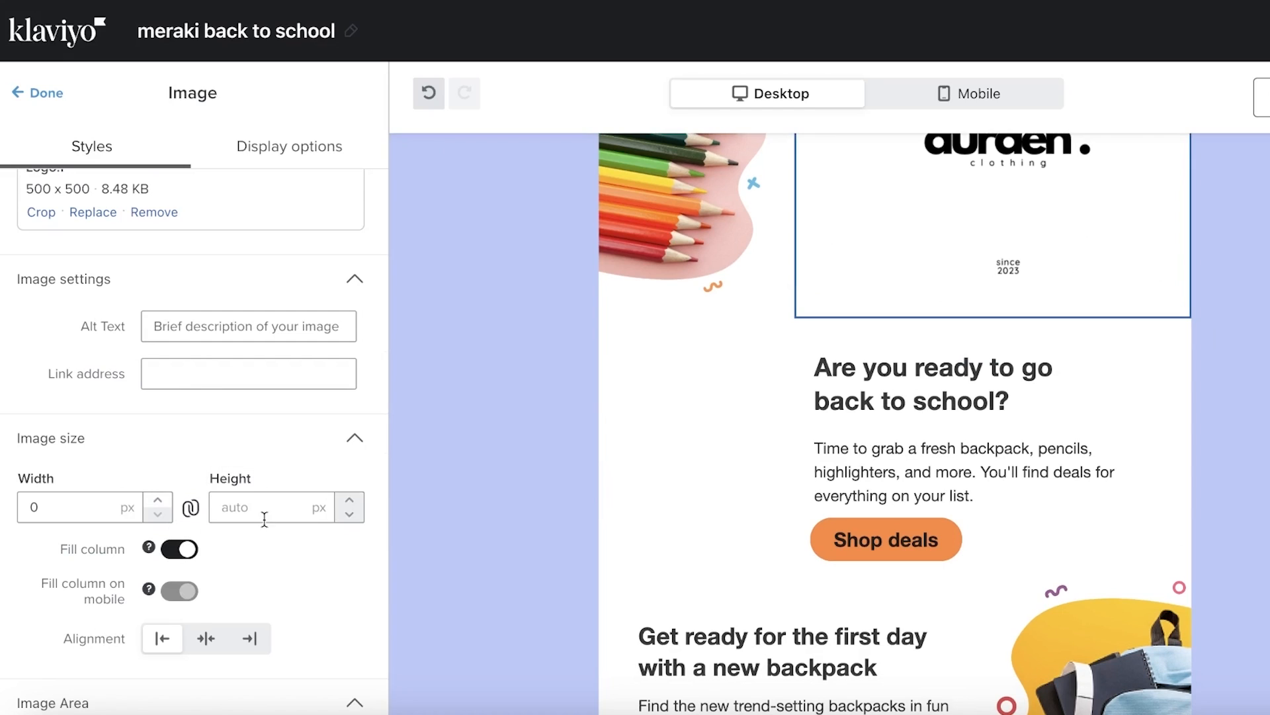
pyautogui.click(357, 514)
pyautogui.click(187, 548)
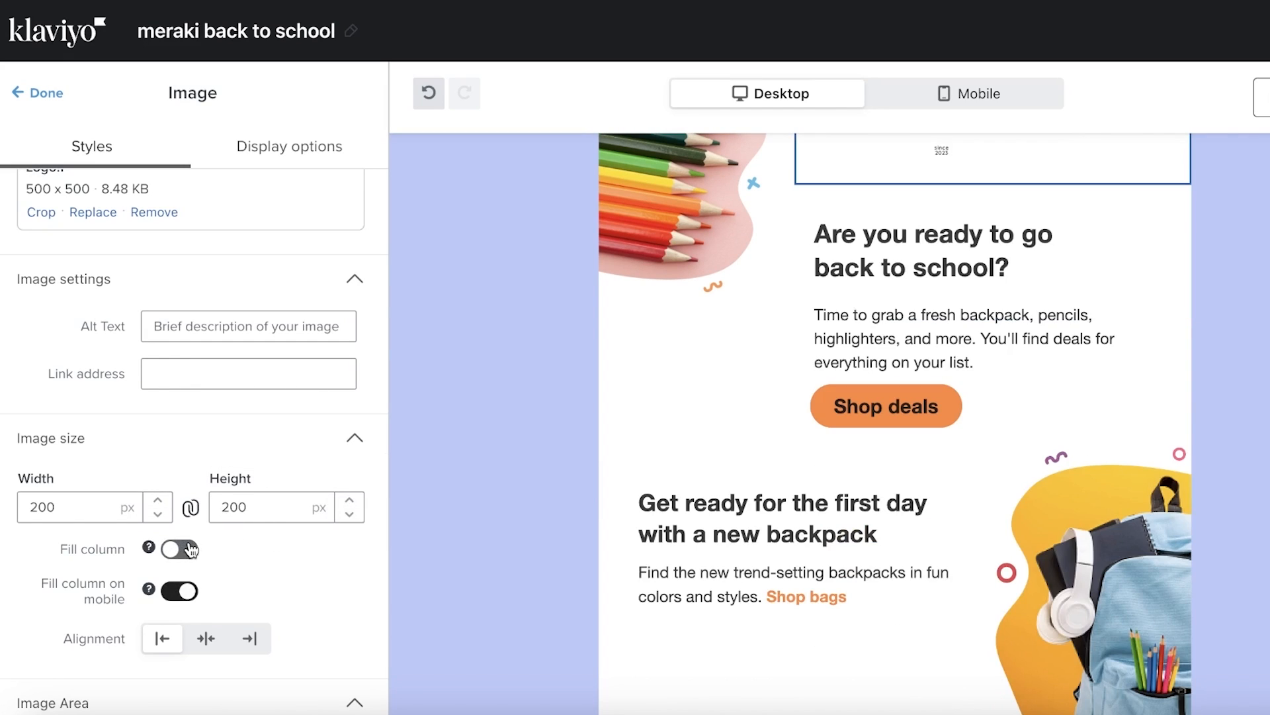
pyautogui.scroll(3, 981, 318)
pyautogui.click(1258, 331)
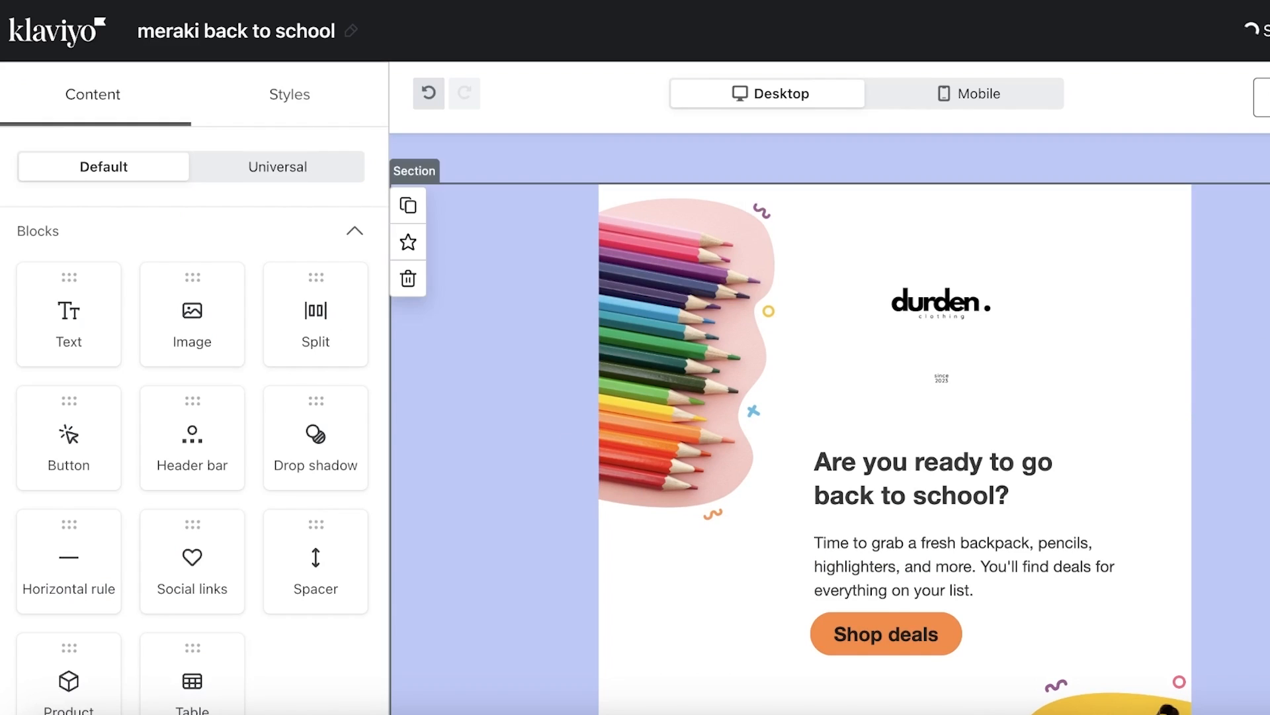
# Try background colour, border and padding options on the durden logo, leaving them unchanged
pyautogui.click(1093, 270)
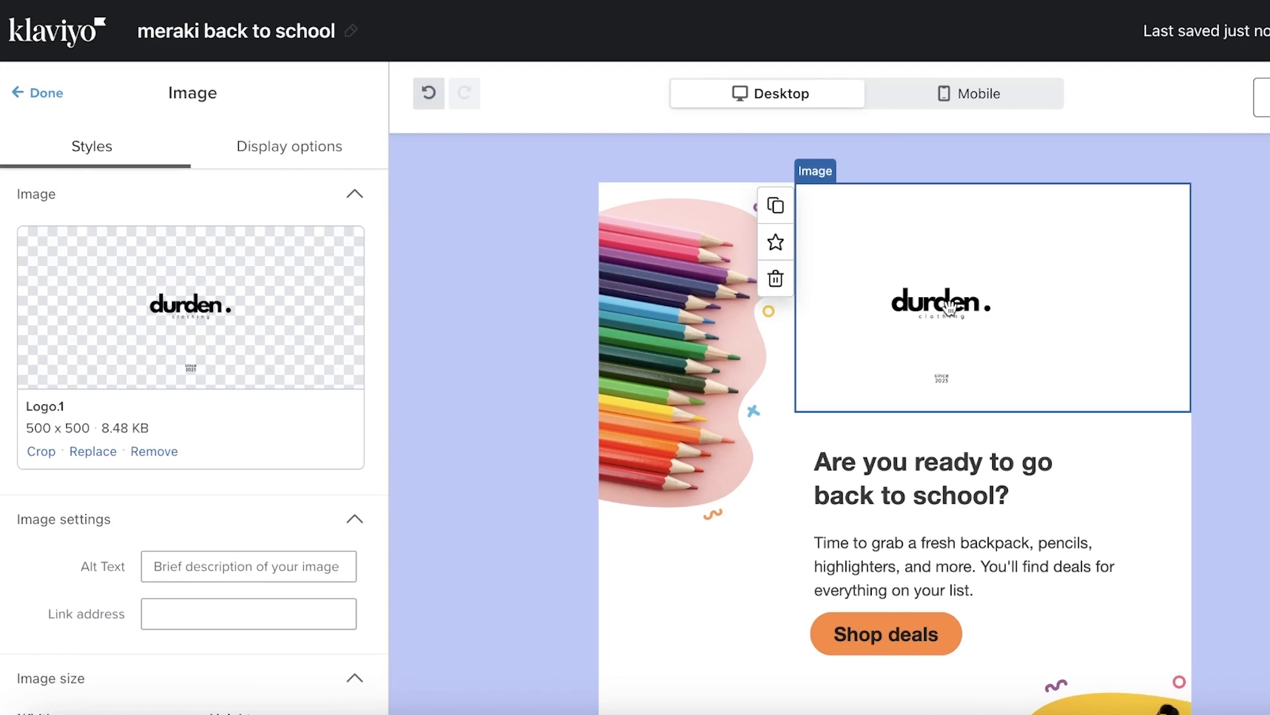
pyautogui.scroll(-7, 181, 593)
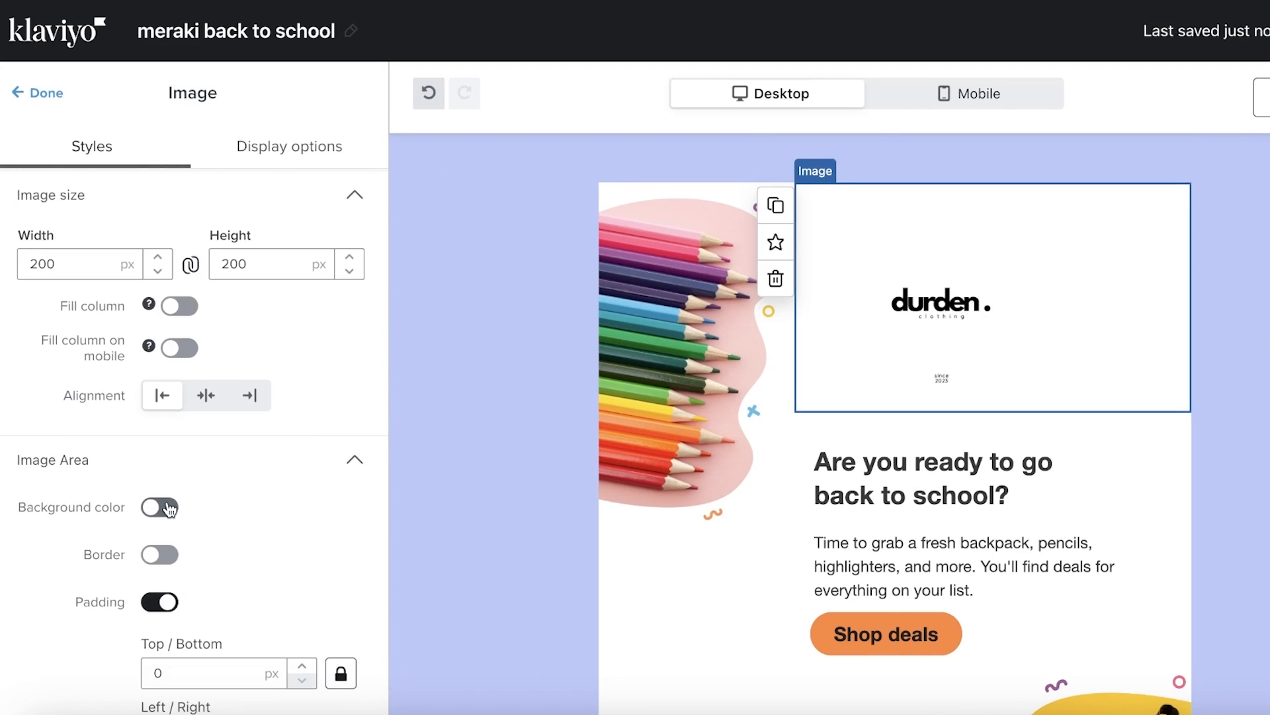
pyautogui.click(170, 508)
pyautogui.click(169, 508)
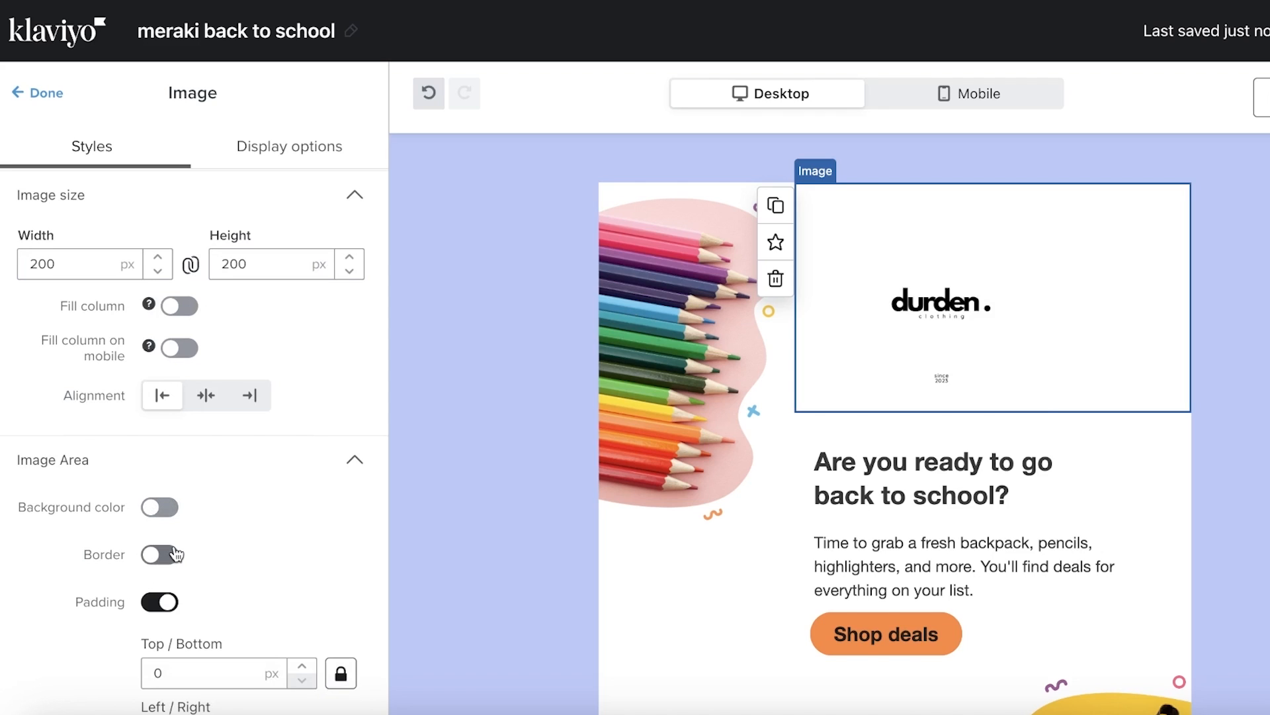
pyautogui.click(174, 555)
pyautogui.click(172, 555)
pyautogui.click(166, 603)
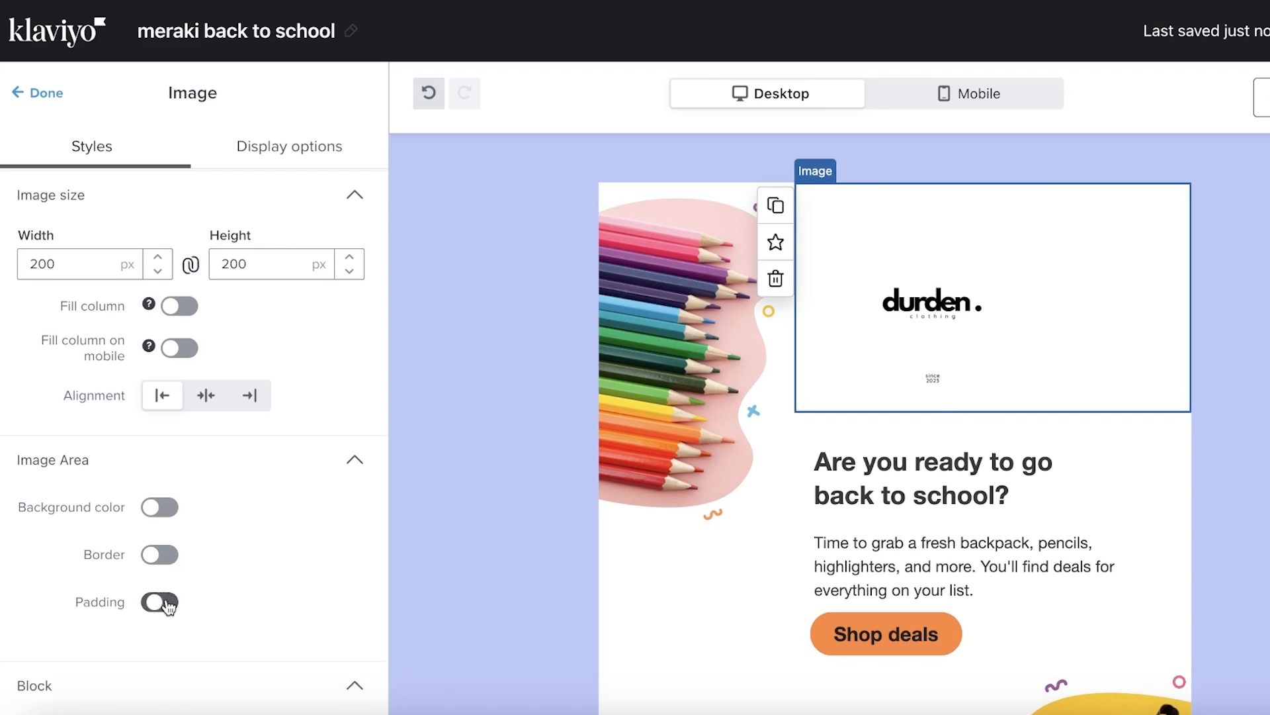
pyautogui.click(165, 603)
pyautogui.click(166, 603)
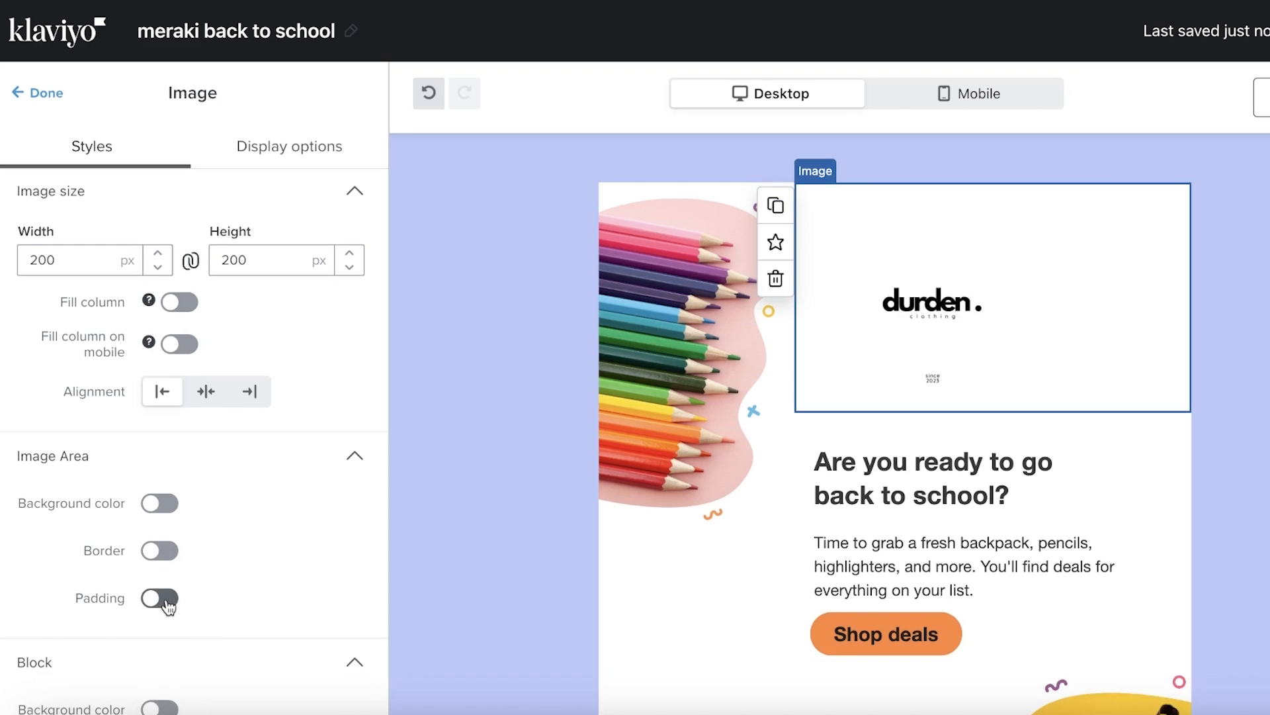
pyautogui.click(166, 603)
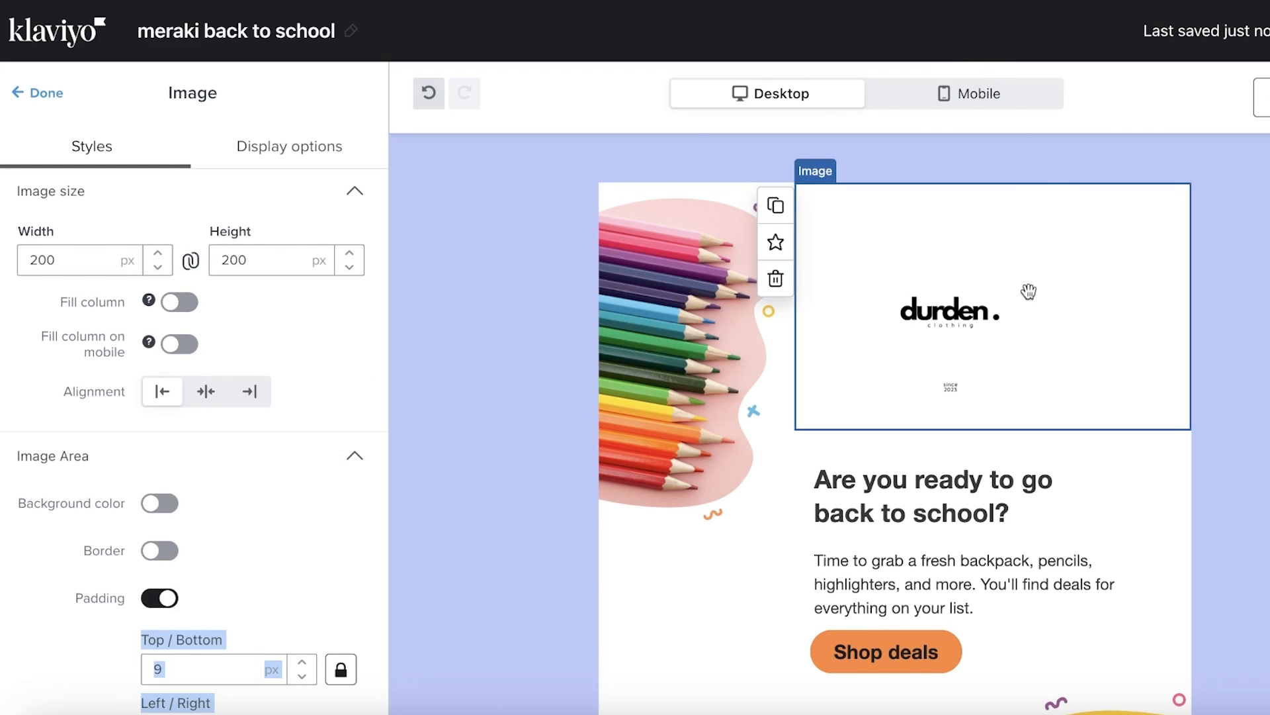
pyautogui.scroll(-1, 1026, 288)
pyautogui.click(248, 620)
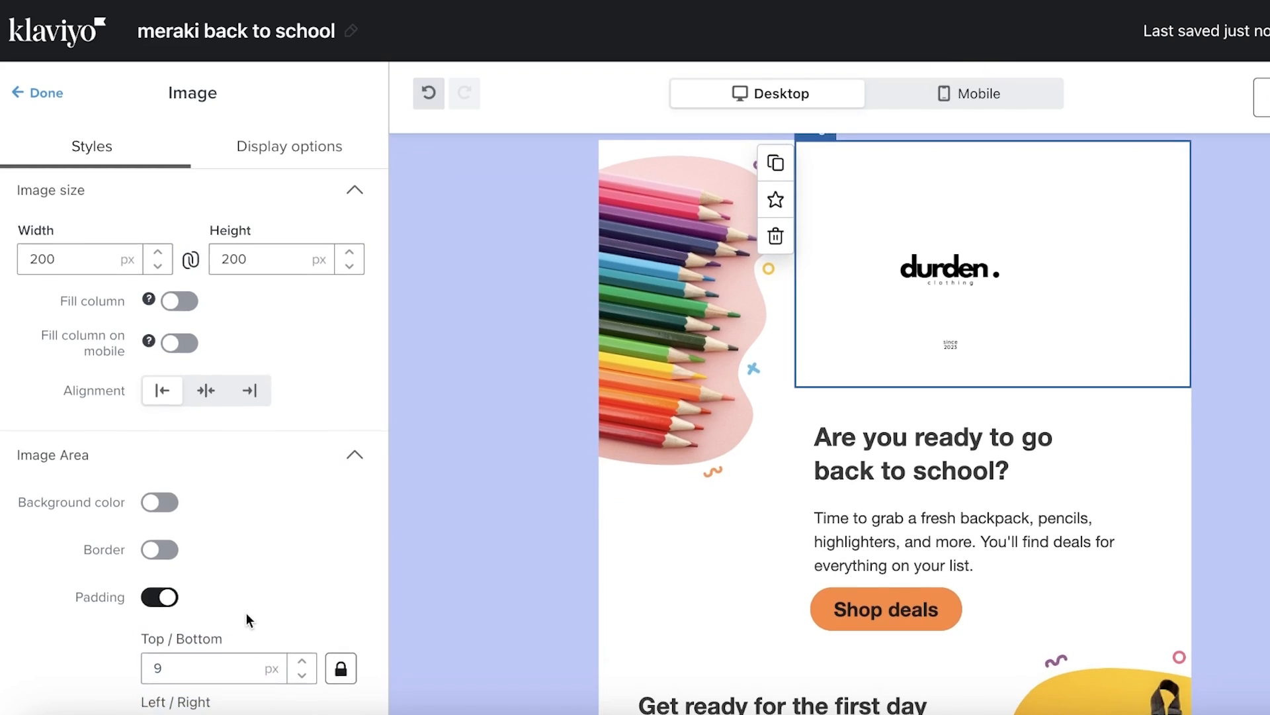
pyautogui.scroll(-3, 248, 620)
# Set the logo's top/bottom padding to 1 px and left/right padding to 56 px
pyautogui.click(302, 524)
pyautogui.click(302, 524)
pyautogui.click(301, 524)
pyautogui.click(301, 525)
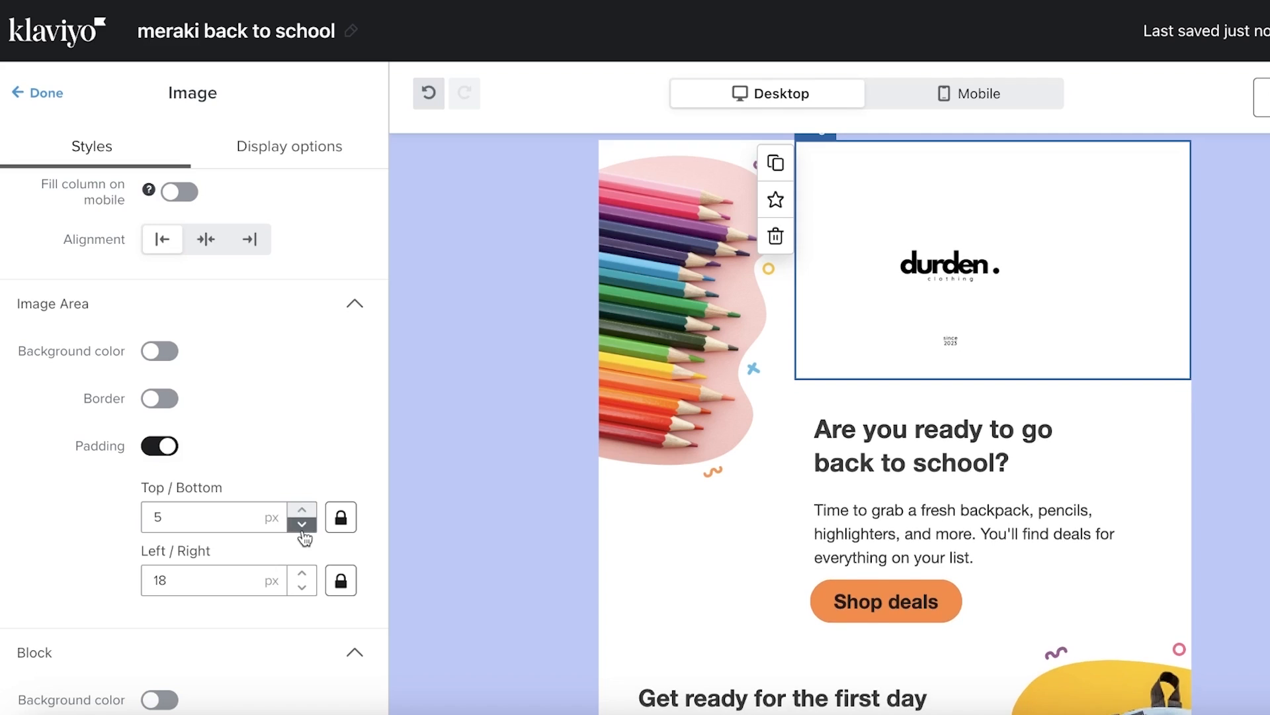
pyautogui.click(301, 524)
pyautogui.click(302, 525)
pyautogui.click(302, 524)
pyautogui.click(302, 524)
pyautogui.click(303, 575)
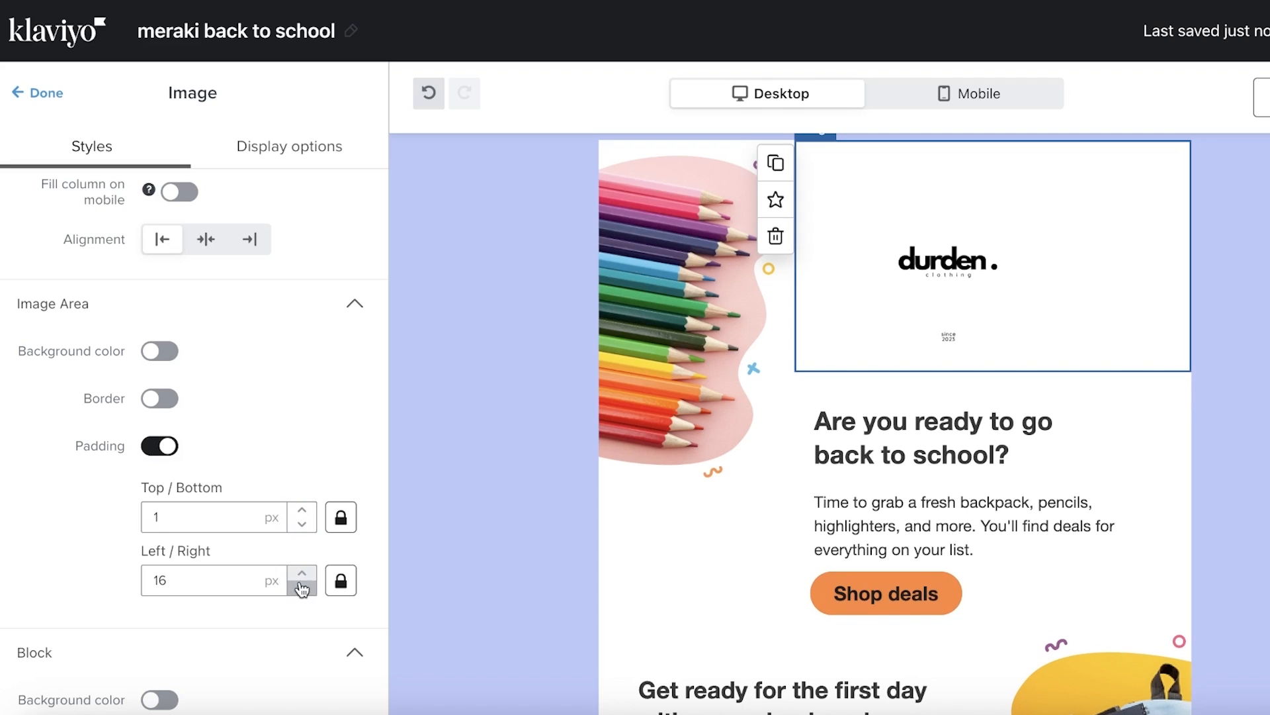
pyautogui.click(303, 575)
pyautogui.click(303, 575)
pyautogui.moveTo(303, 574); pyautogui.dragTo(304, 579)
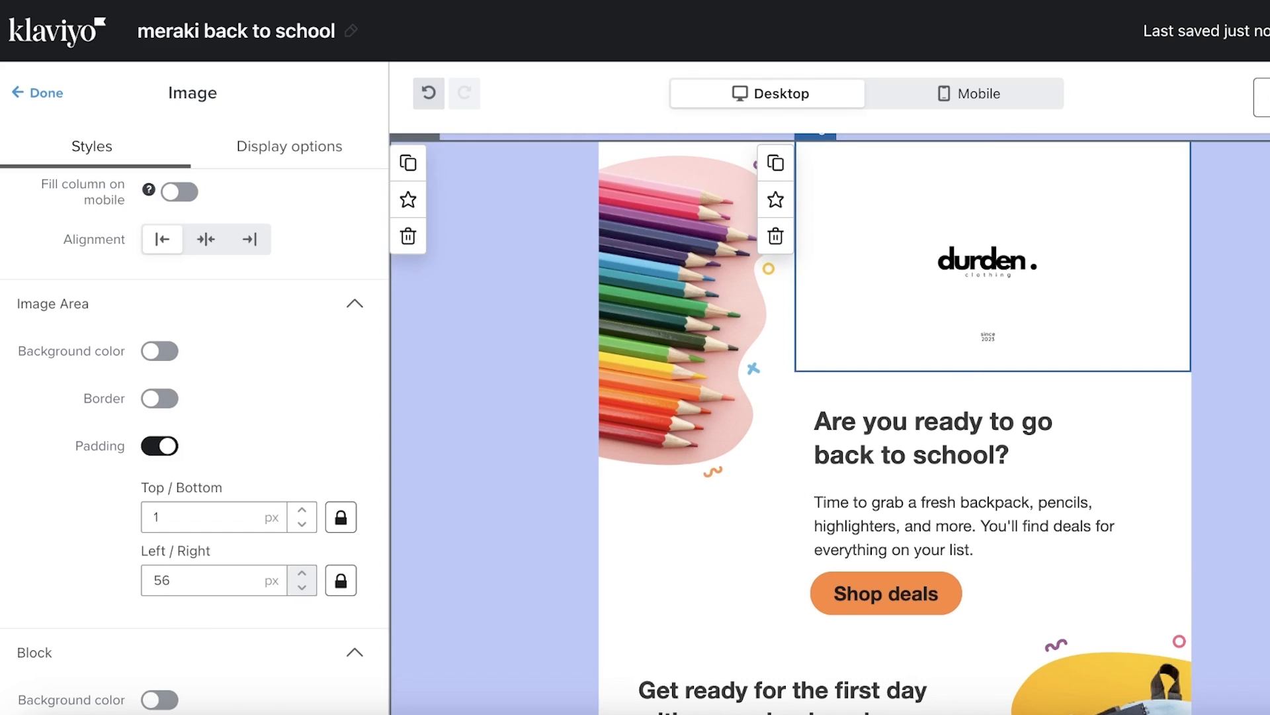
# Review the settings of the section holding the logo, then return to the content blocks
pyautogui.click(1234, 225)
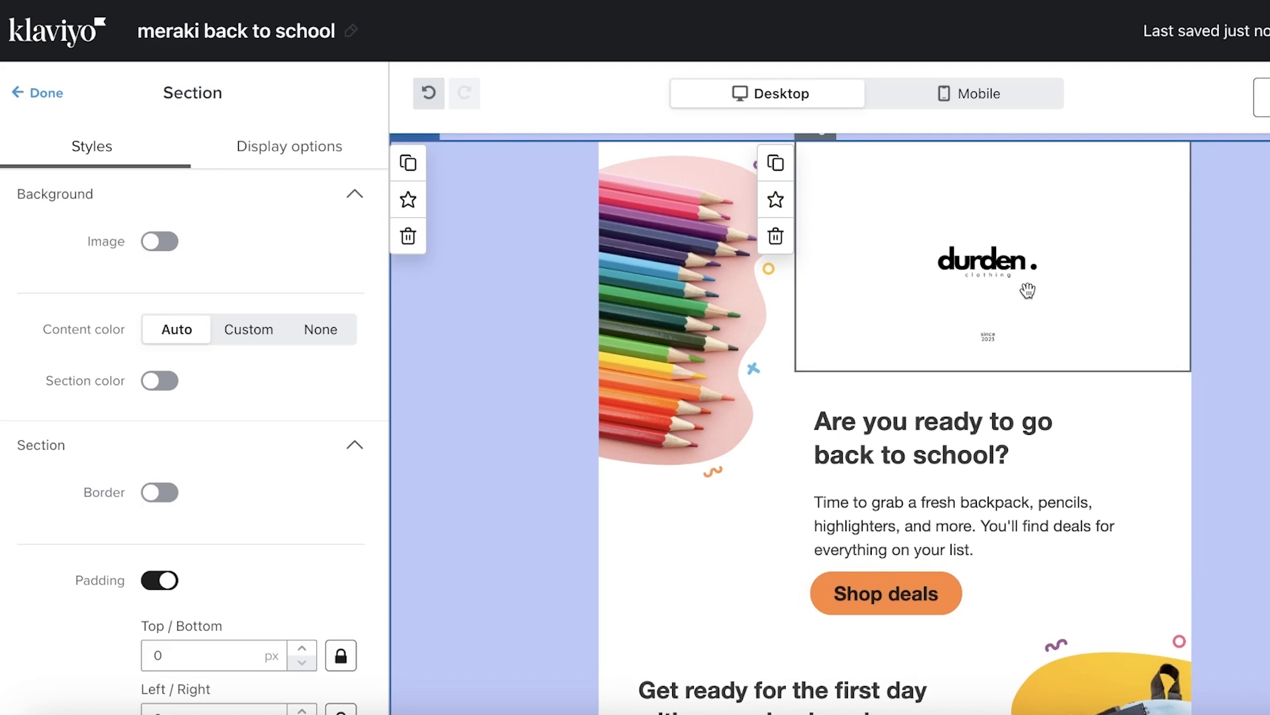
pyautogui.scroll(-5, 301, 497)
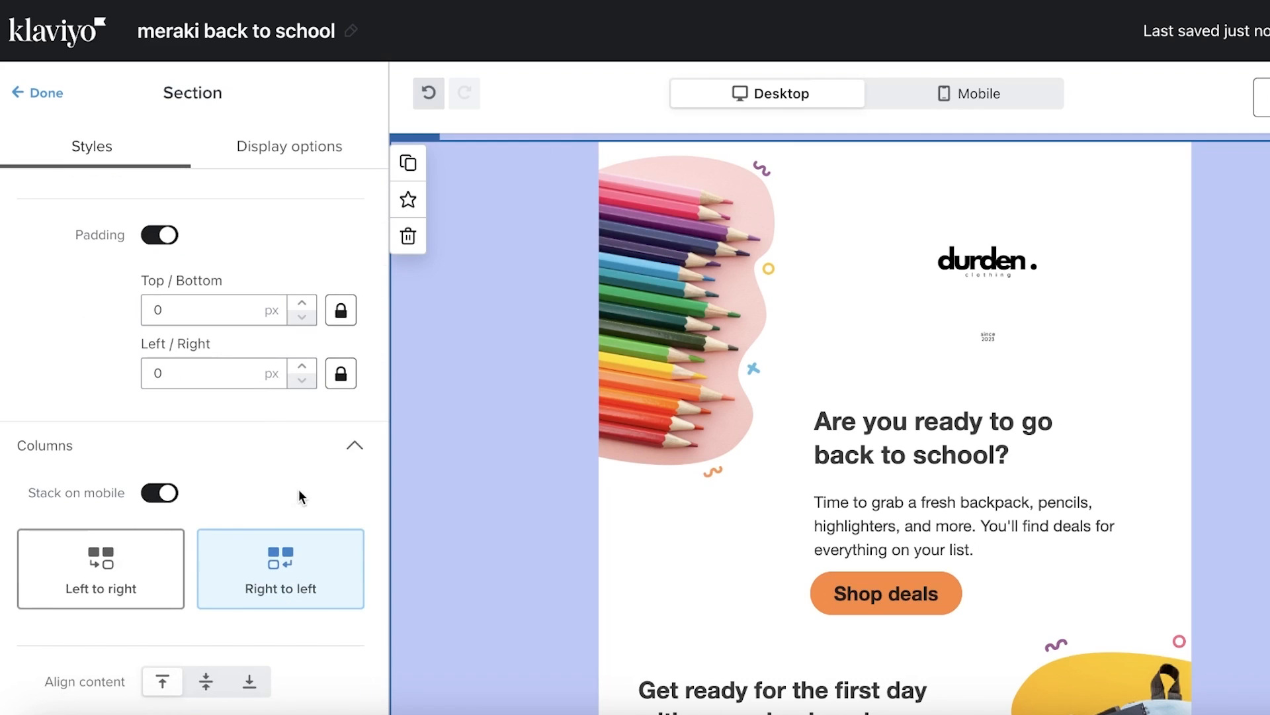
pyautogui.scroll(1, 919, 371)
pyautogui.scroll(5, 142, 425)
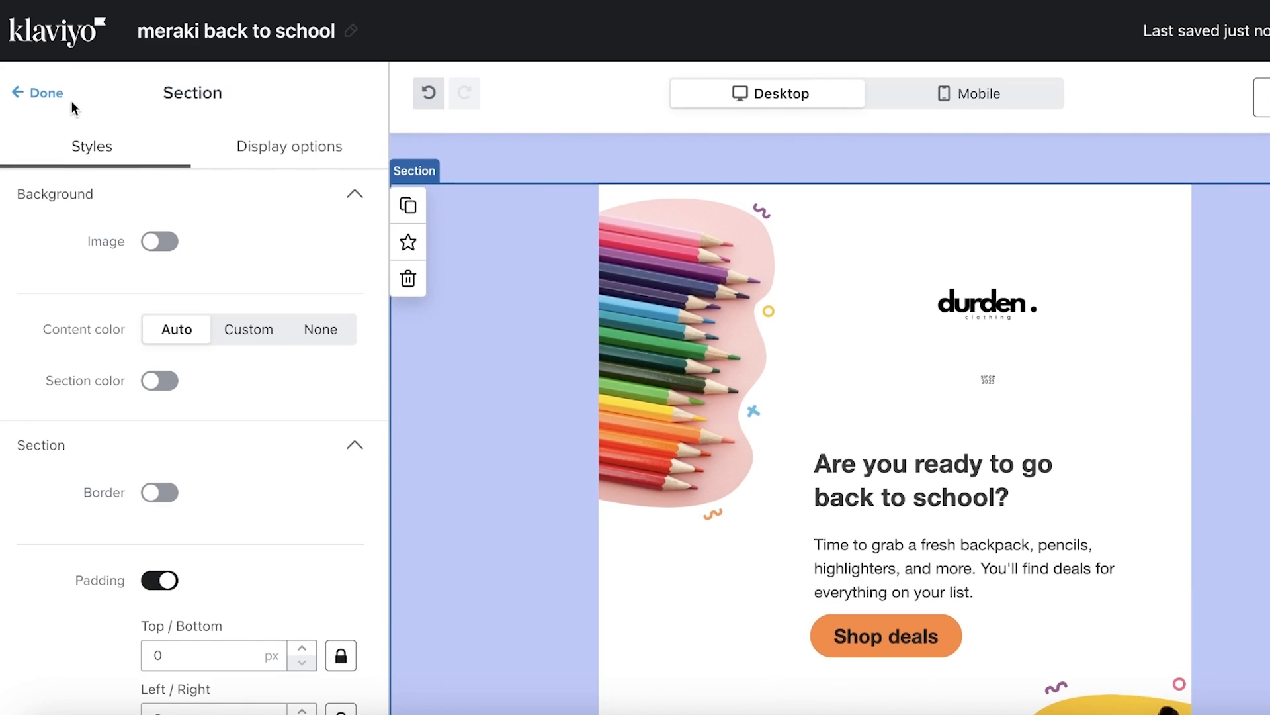
pyautogui.click(46, 92)
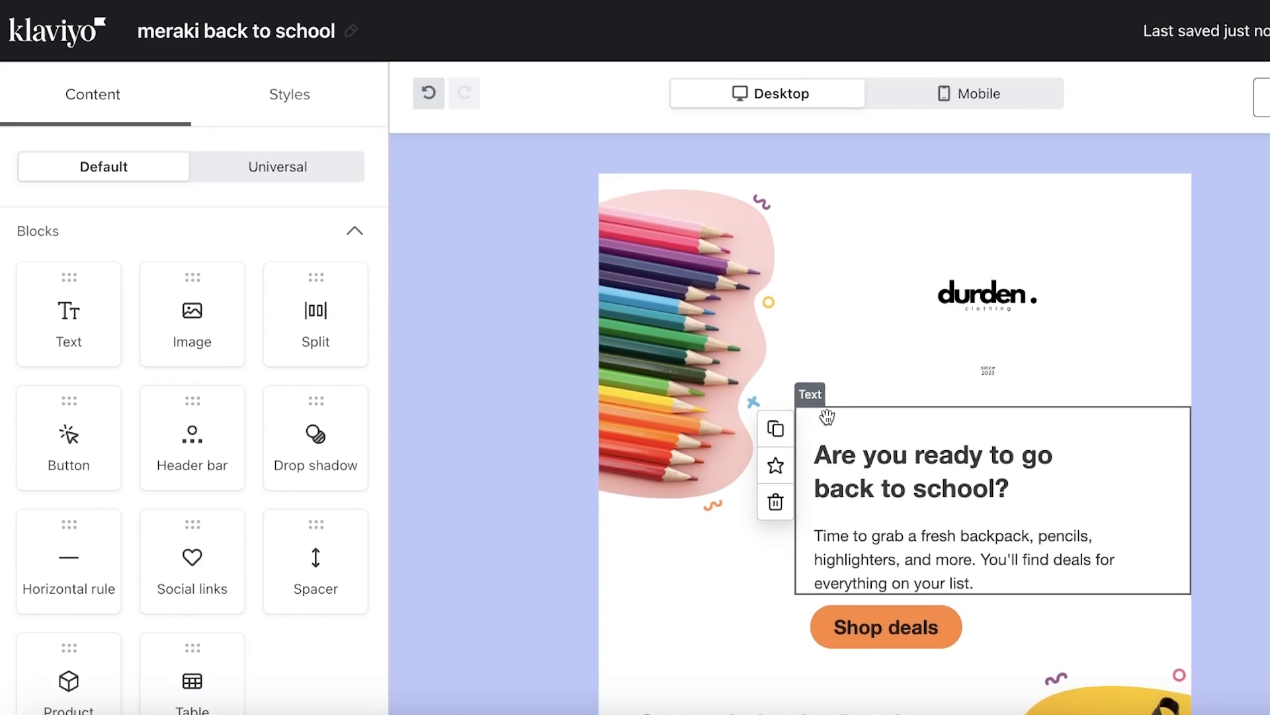
# Add ' with Meraki' after 'school' in the heading text
pyautogui.click(862, 523)
pyautogui.scroll(-4, 862, 523)
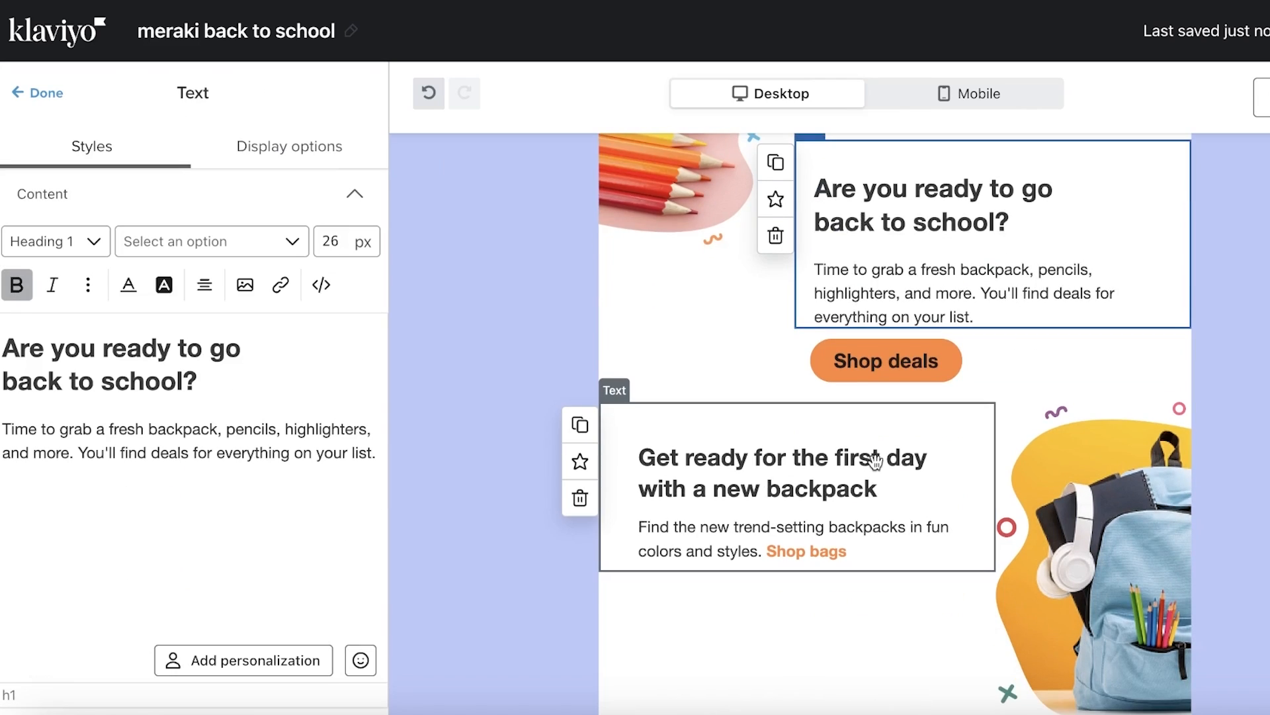
pyautogui.scroll(1, 875, 461)
pyautogui.scroll(1, 873, 298)
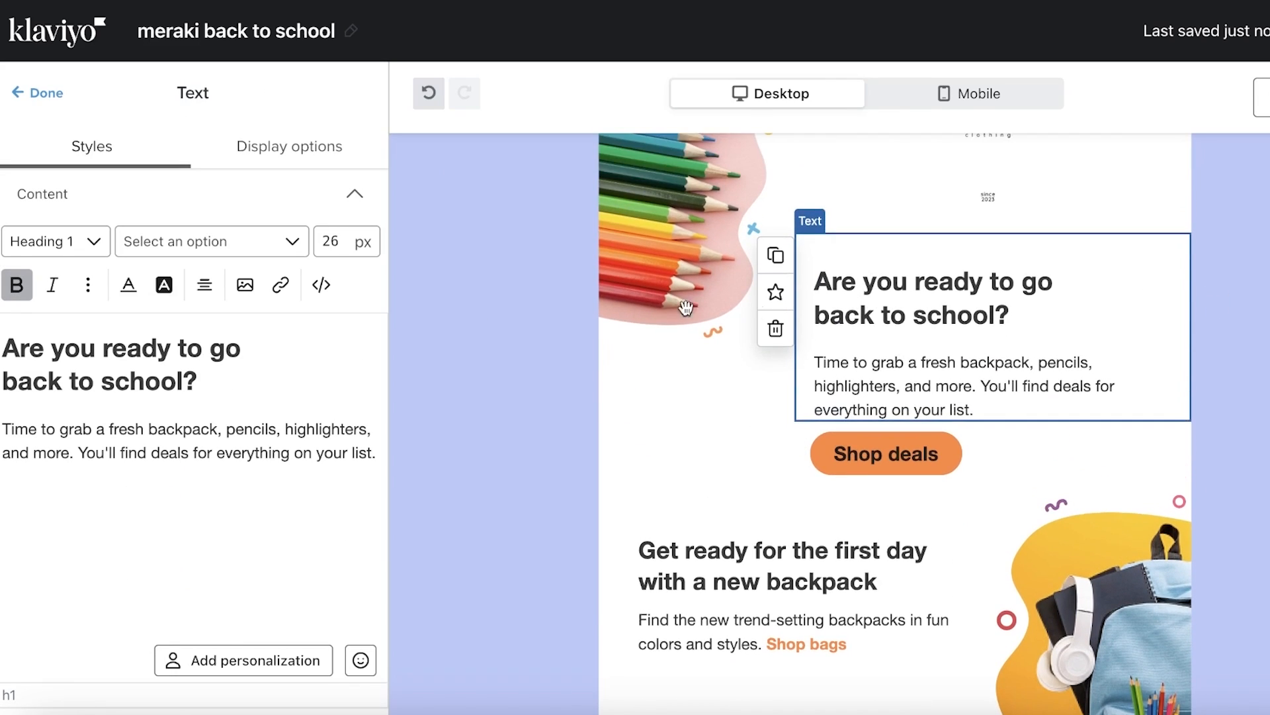
pyautogui.click(184, 381)
pyautogui.write('with Meraki')
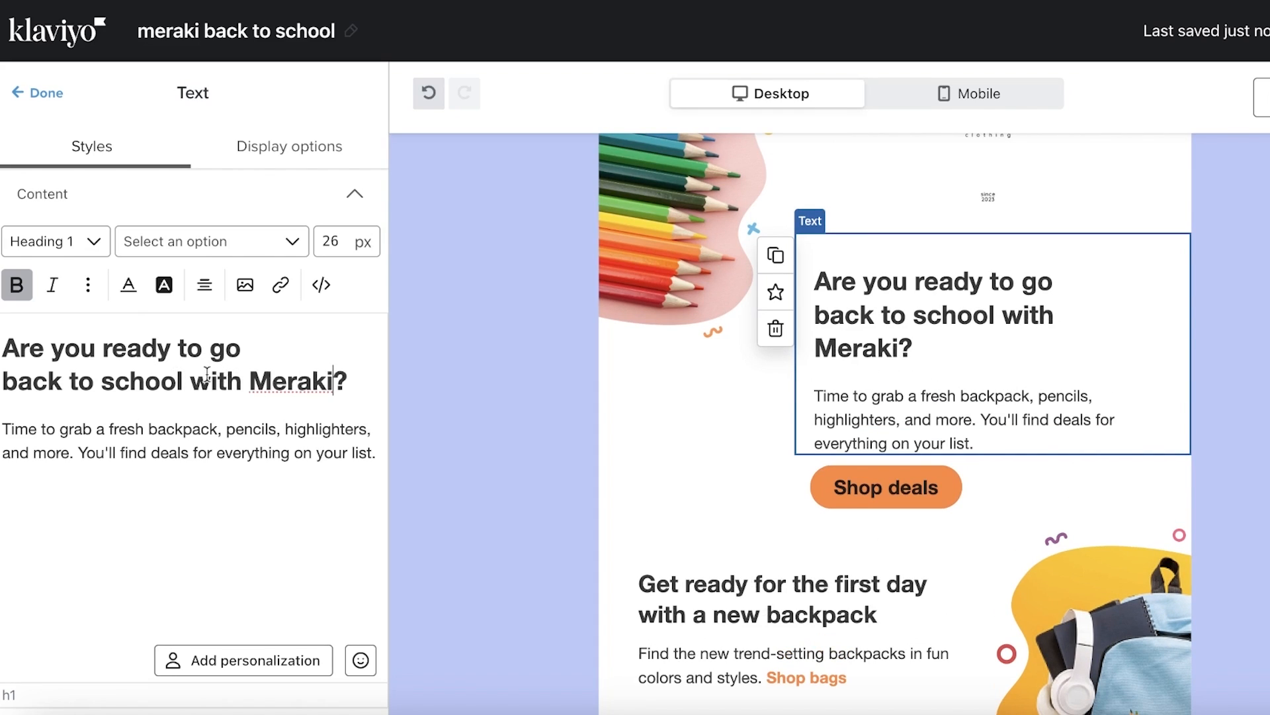
# Highlight the word Meraki with a pale pink (F4DFF0) background colour
pyautogui.click(308, 381)
pyautogui.doubleClick(306, 382)
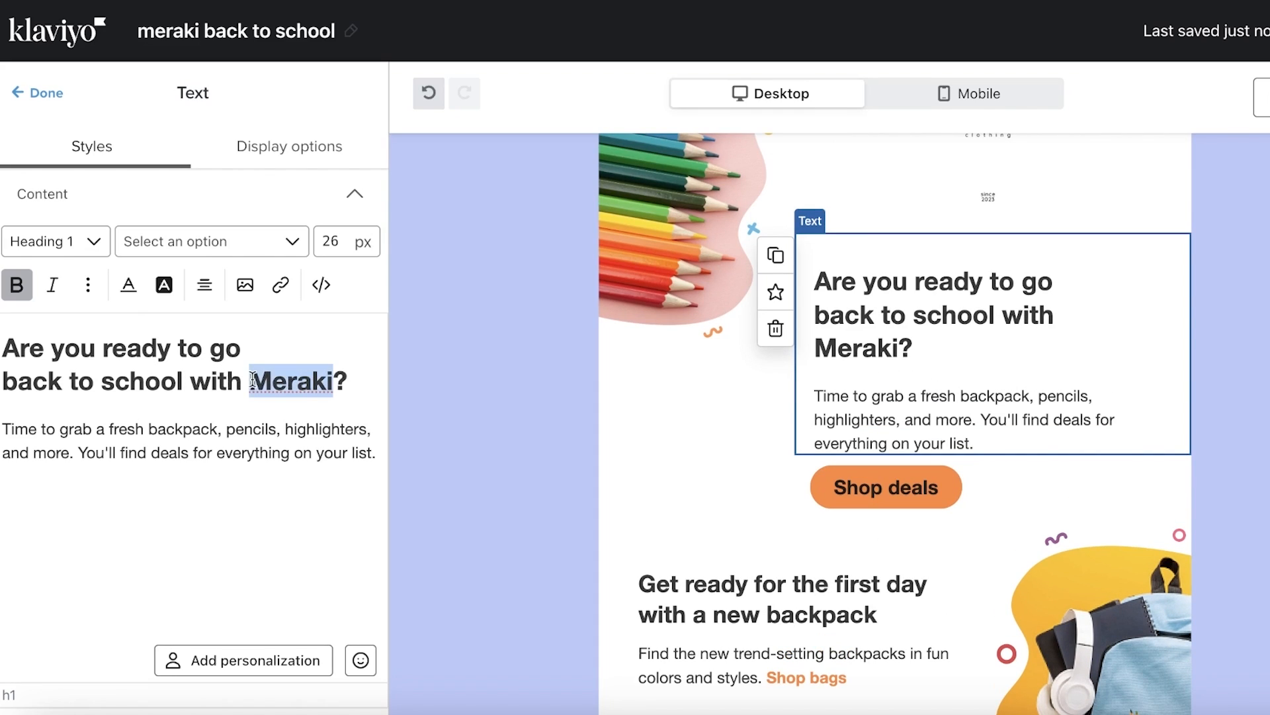
pyautogui.click(166, 285)
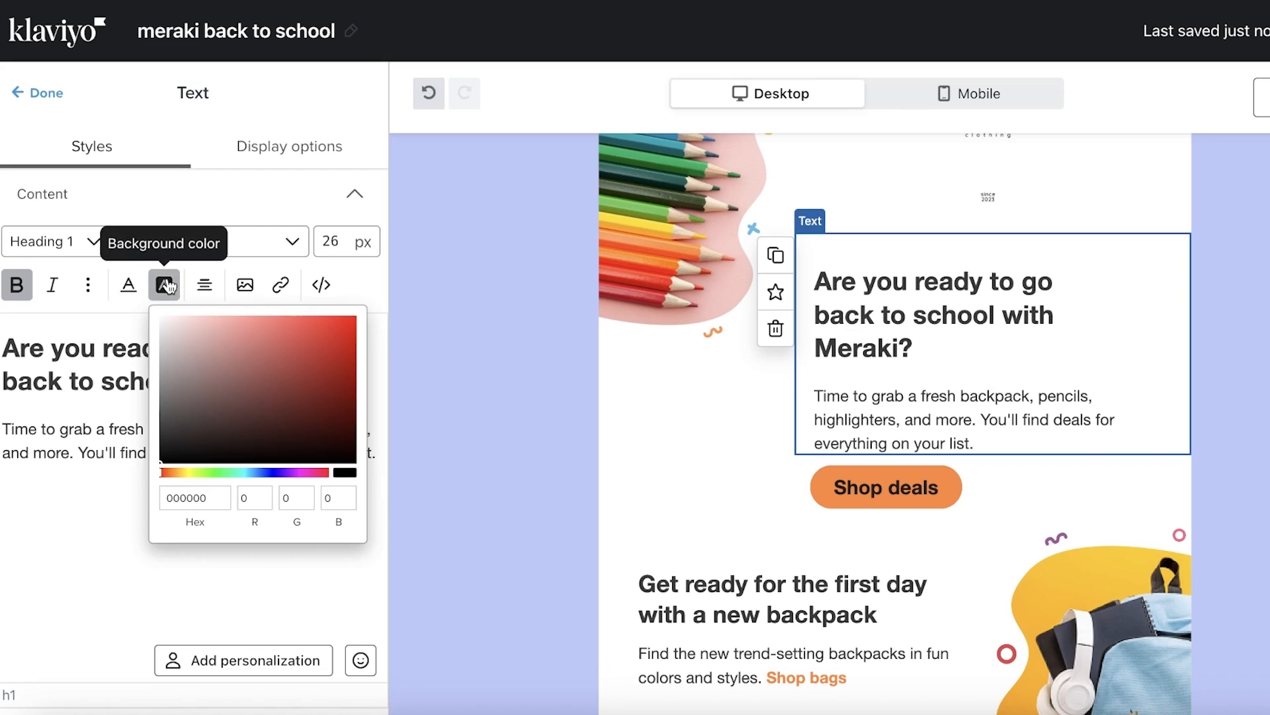
pyautogui.click(310, 393)
pyautogui.click(307, 471)
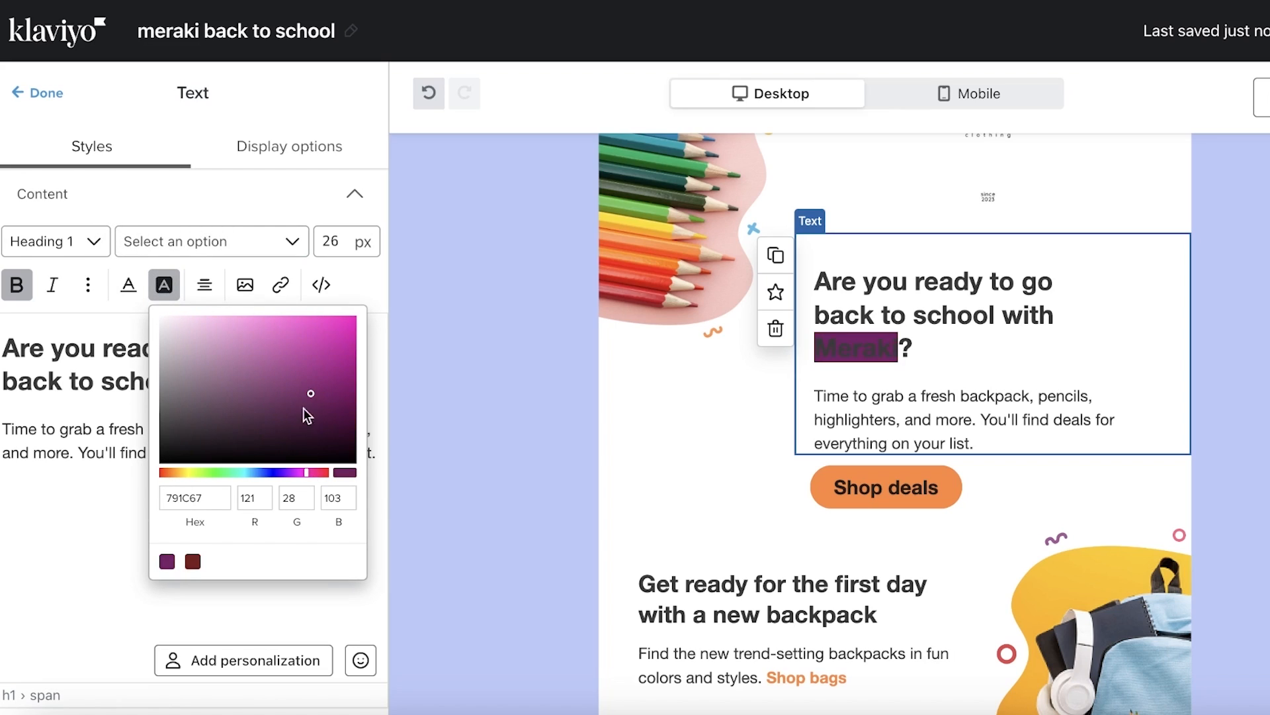
pyautogui.click(264, 376)
pyautogui.click(182, 337)
pyautogui.click(193, 325)
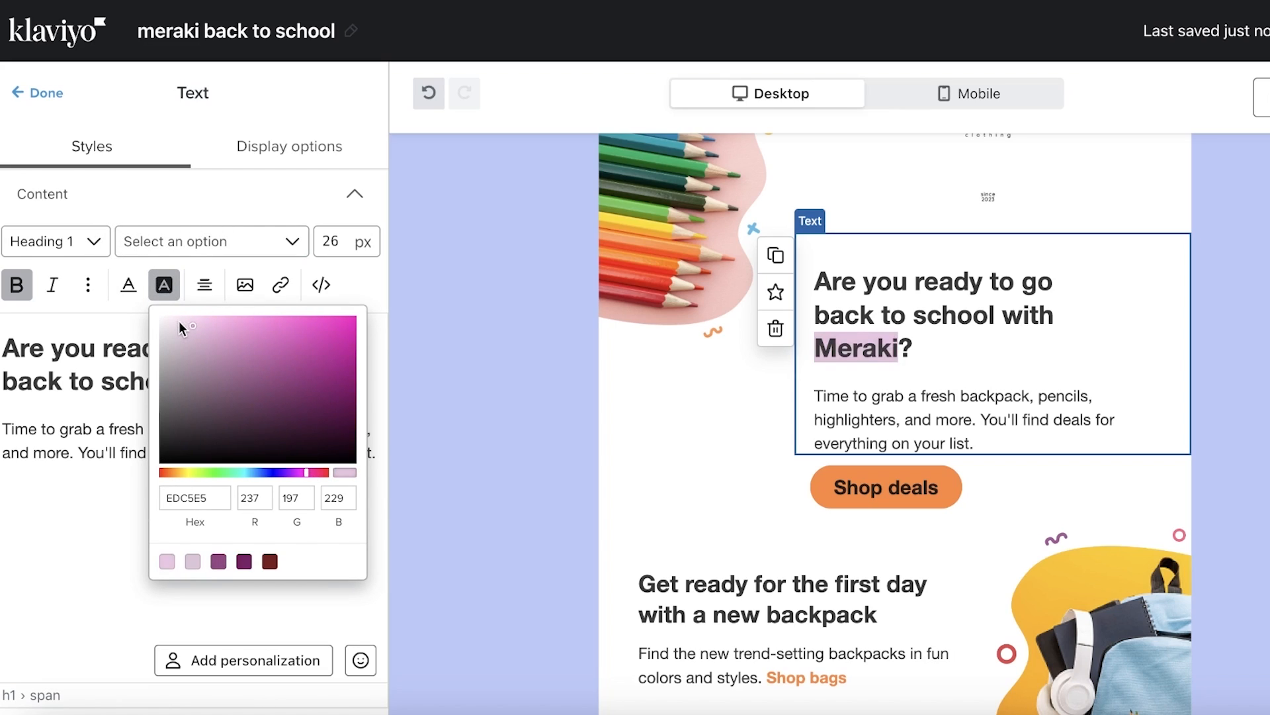
pyautogui.click(176, 321)
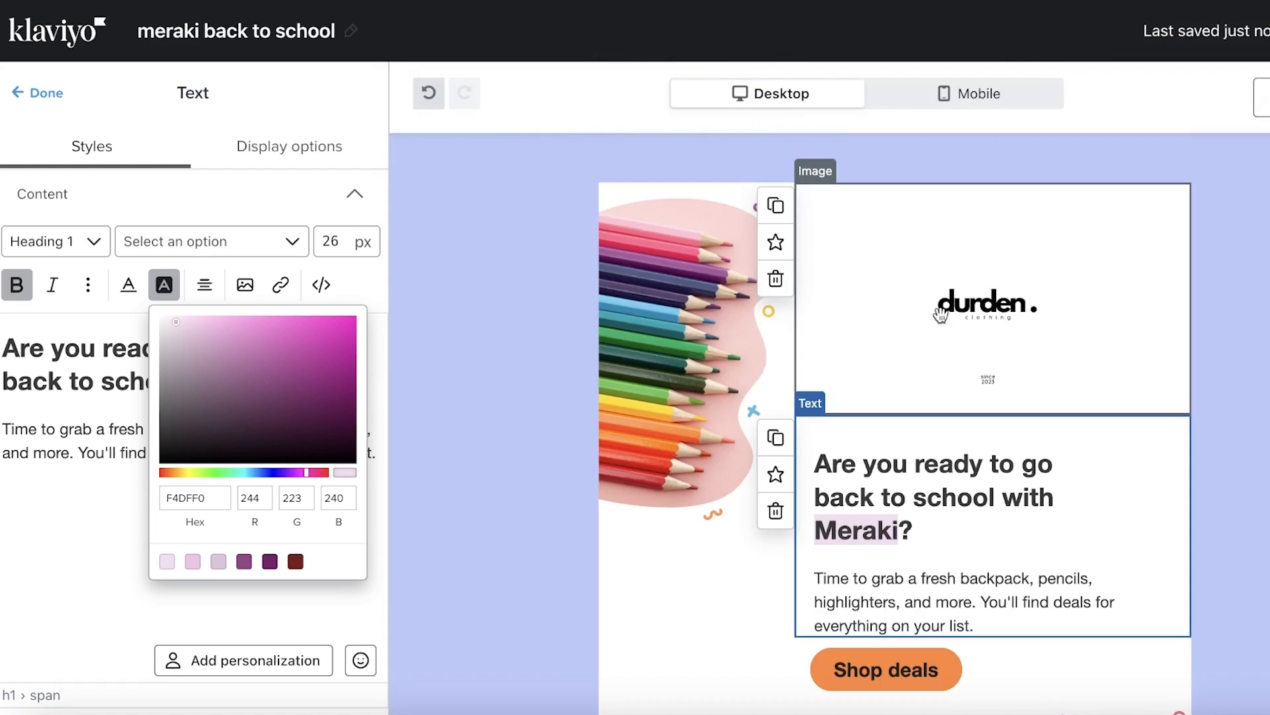
# Reselect the heading text block and place the cursor at the heading start
pyautogui.scroll(-9, 970, 349)
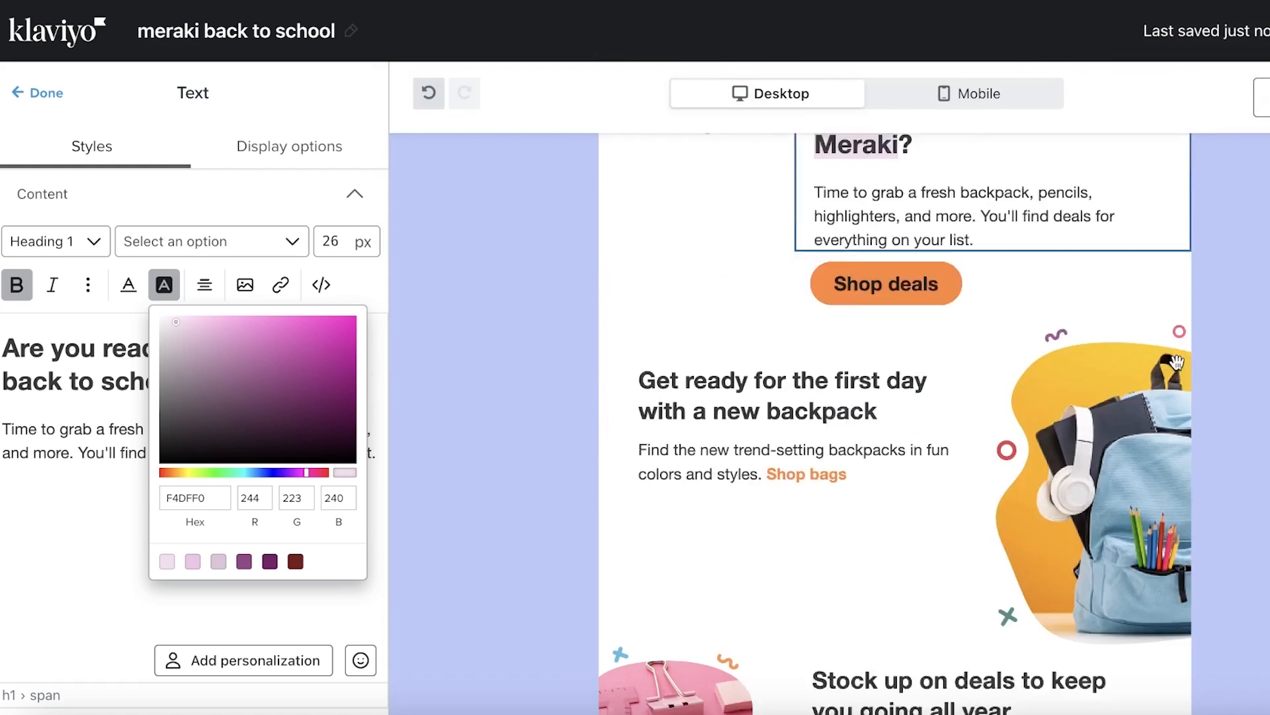
pyautogui.click(1165, 360)
pyautogui.scroll(9, 872, 335)
pyautogui.scroll(-1, 873, 334)
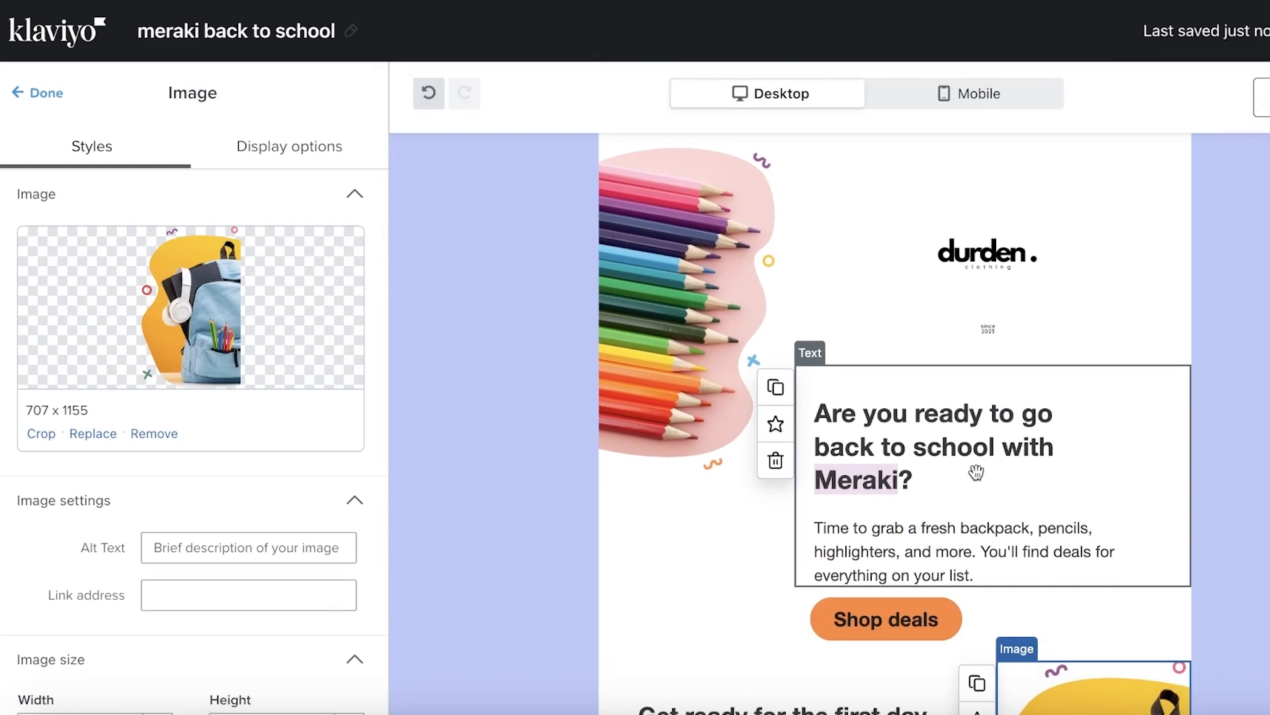
pyautogui.click(936, 528)
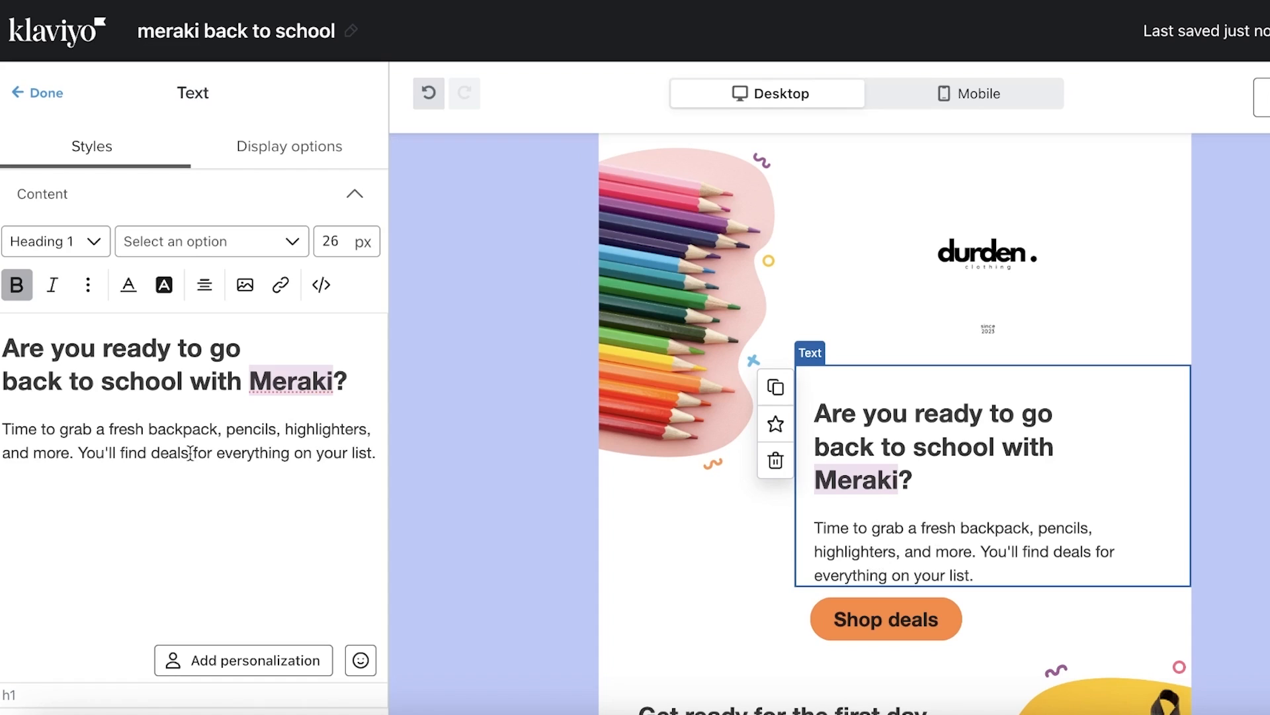
pyautogui.moveTo(183, 430); pyautogui.dragTo(205, 518)
pyautogui.click(204, 514)
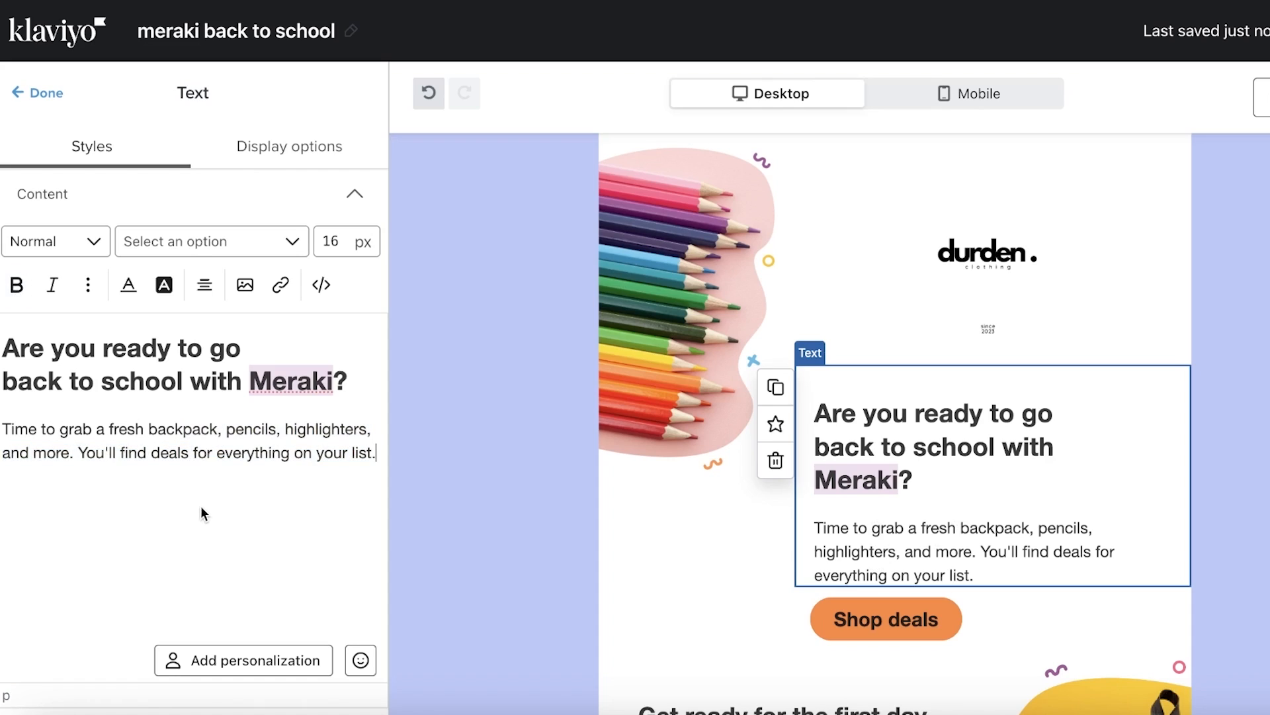
pyautogui.click(24, 358)
# Try a First name personalization in the heading, cancelling the setup twice without inserting
pyautogui.doubleClick(85, 353)
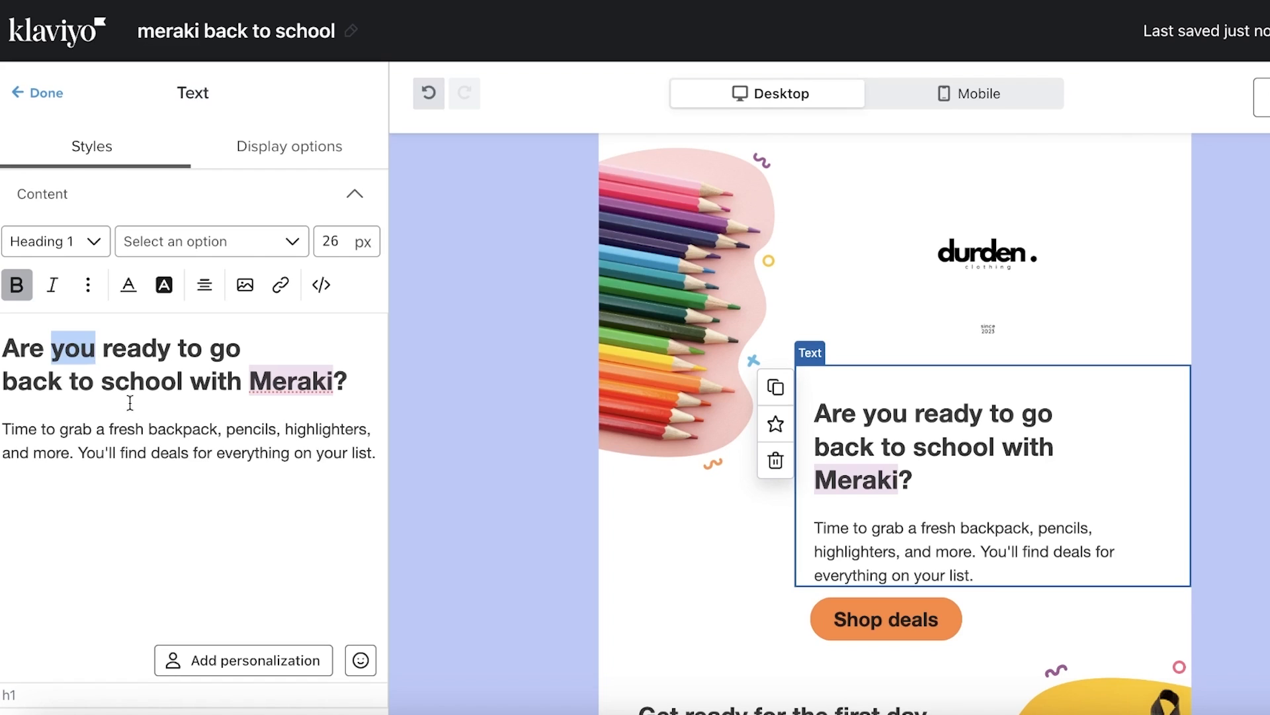
pyautogui.click(245, 659)
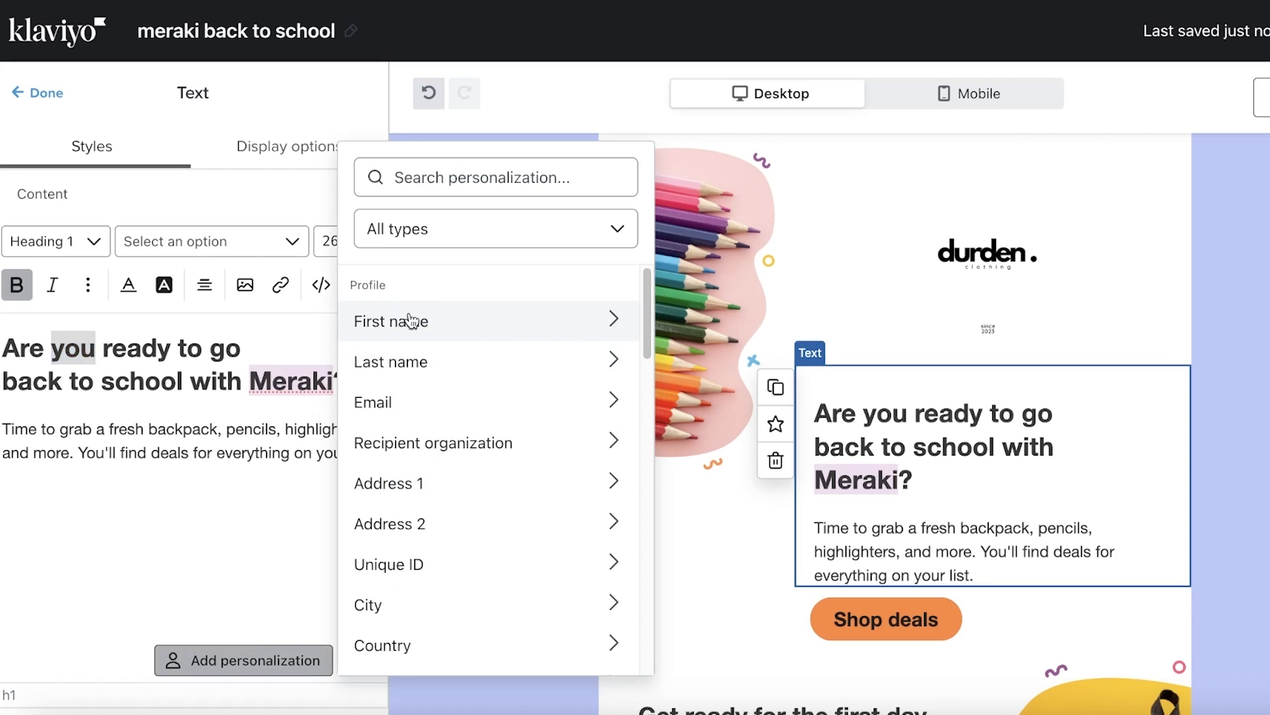
pyautogui.click(412, 321)
pyautogui.click(472, 329)
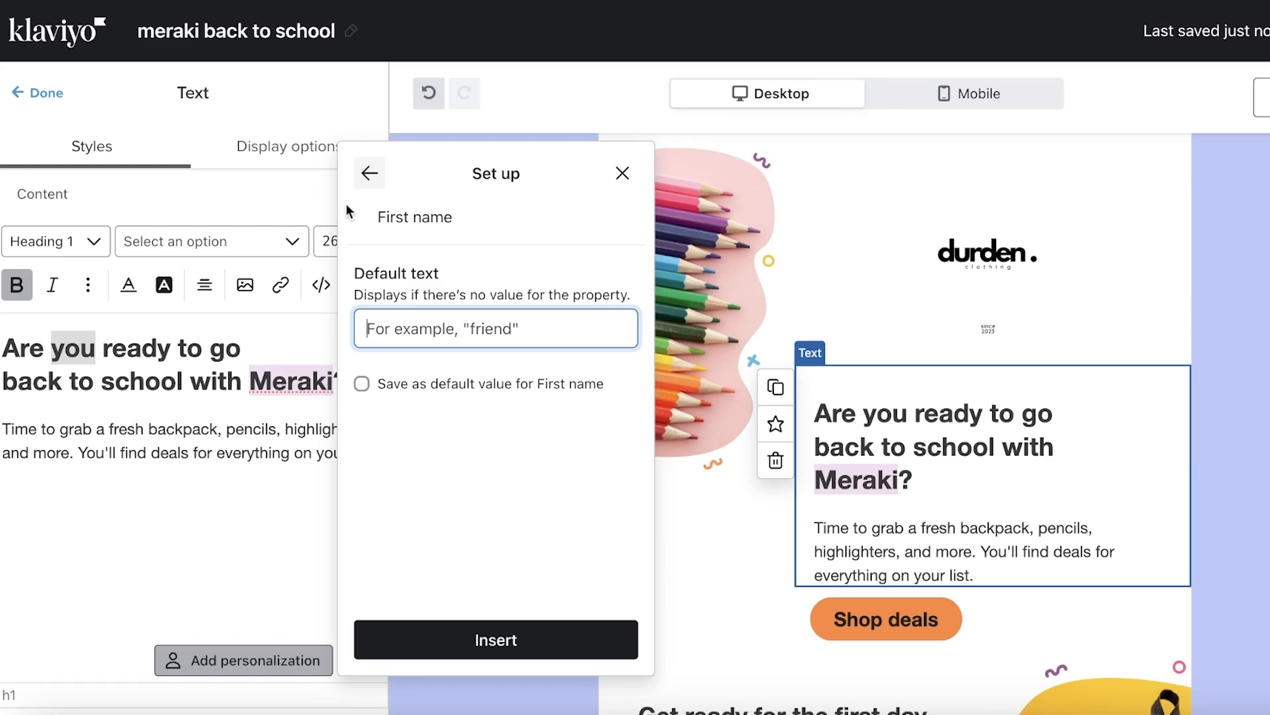
pyautogui.click(329, 208)
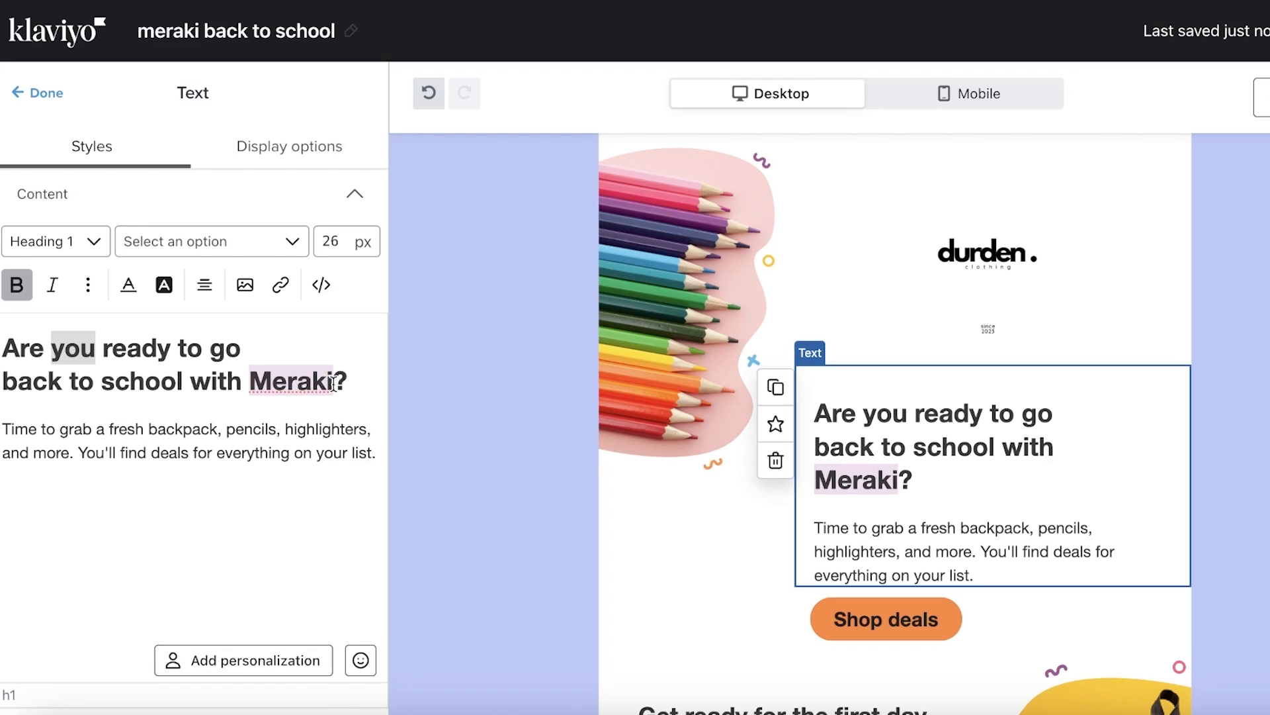
pyautogui.click(225, 662)
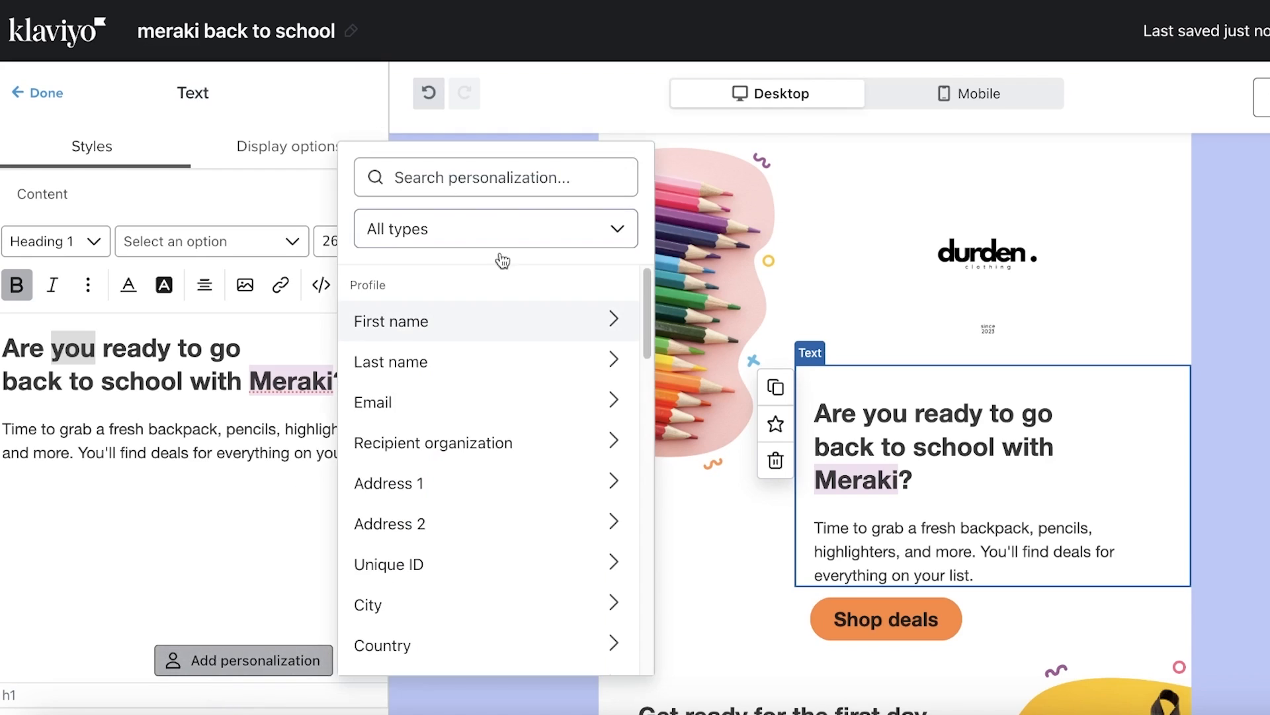
pyautogui.click(477, 318)
pyautogui.click(473, 328)
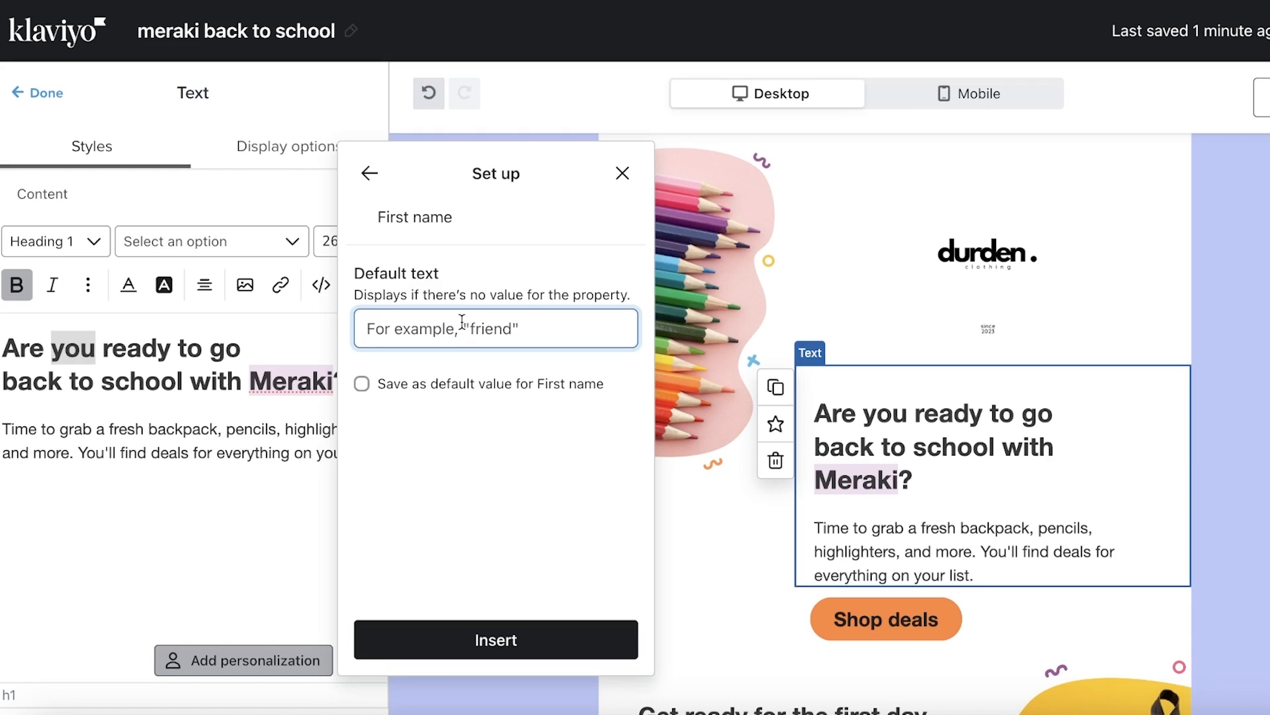
pyautogui.click(7, 383)
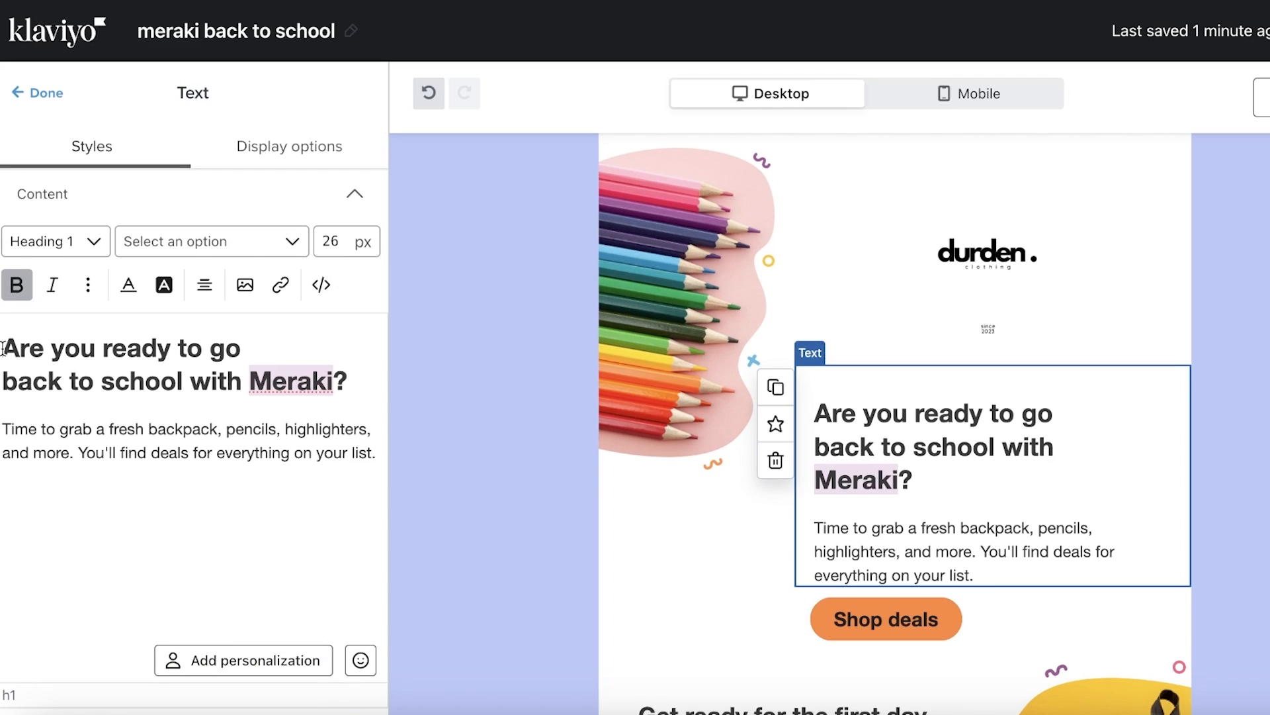
# Type 'Hey,' at the start of the heading and select it
pyautogui.write('A')
pyautogui.press('BackSpace')
pyautogui.write('Je')
pyautogui.press('BackSpace')
pyautogui.press('BackSpace')
pyautogui.write('H')
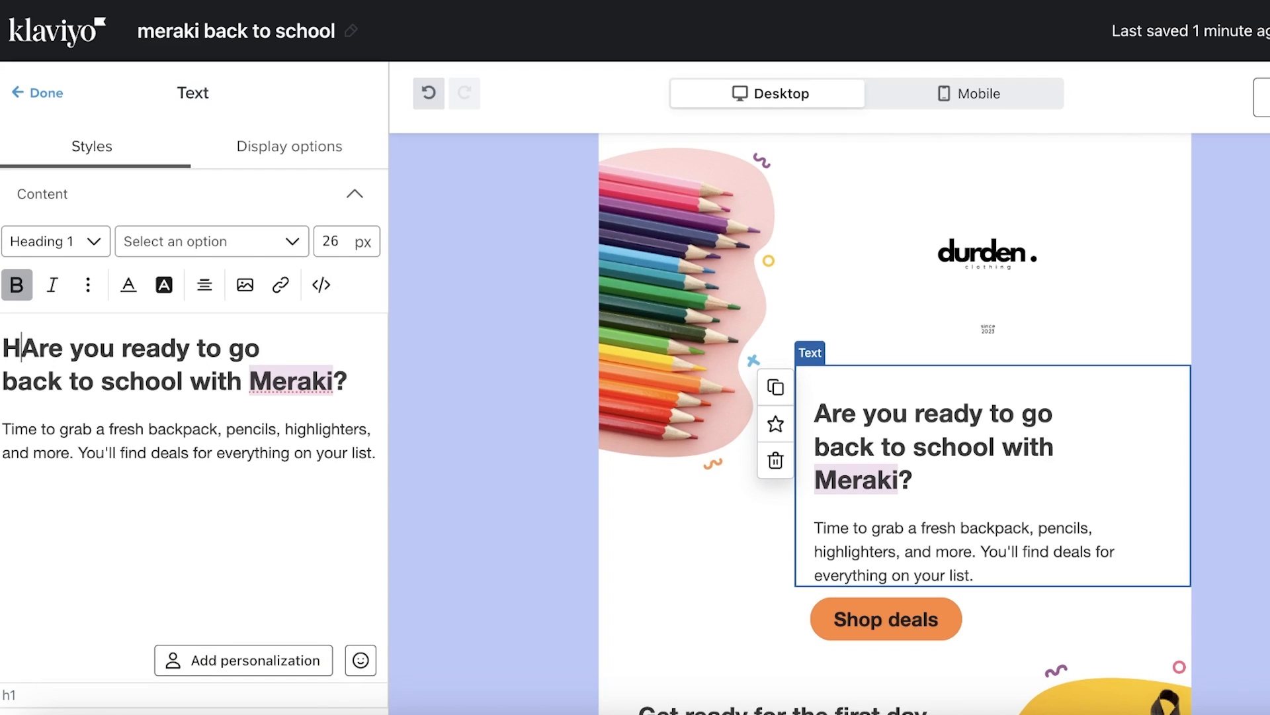
pyautogui.write('ey,')
pyautogui.click(12, 345)
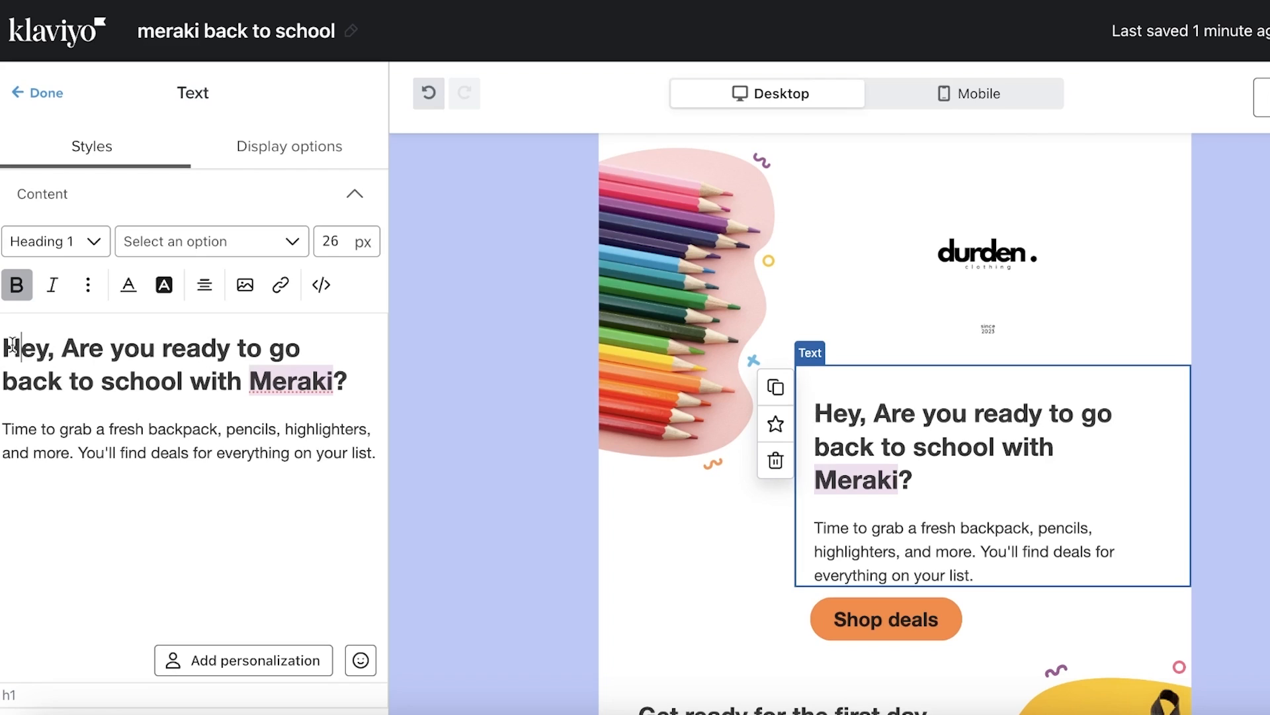
pyautogui.tripleClick(12, 345)
pyautogui.moveTo(61, 349); pyautogui.dragTo(2, 354)
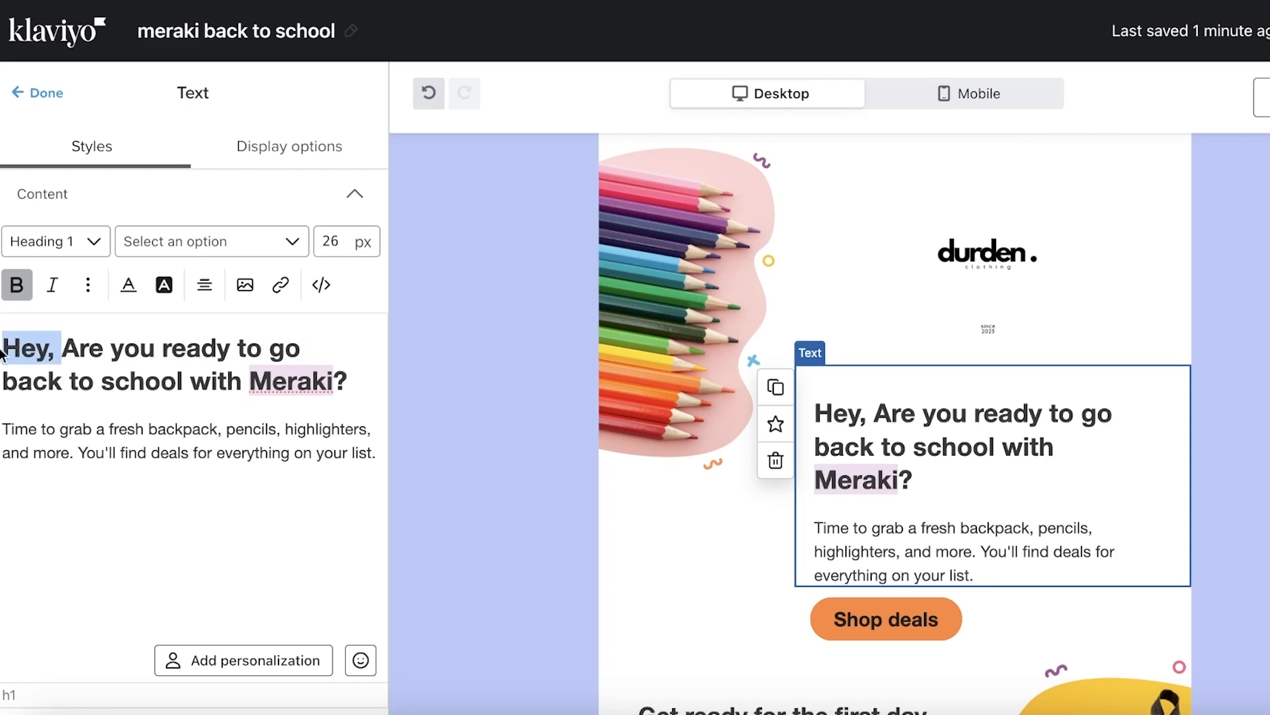
# Set up a First name personalization with 'Hey' as the default text
pyautogui.click(250, 662)
pyautogui.click(457, 319)
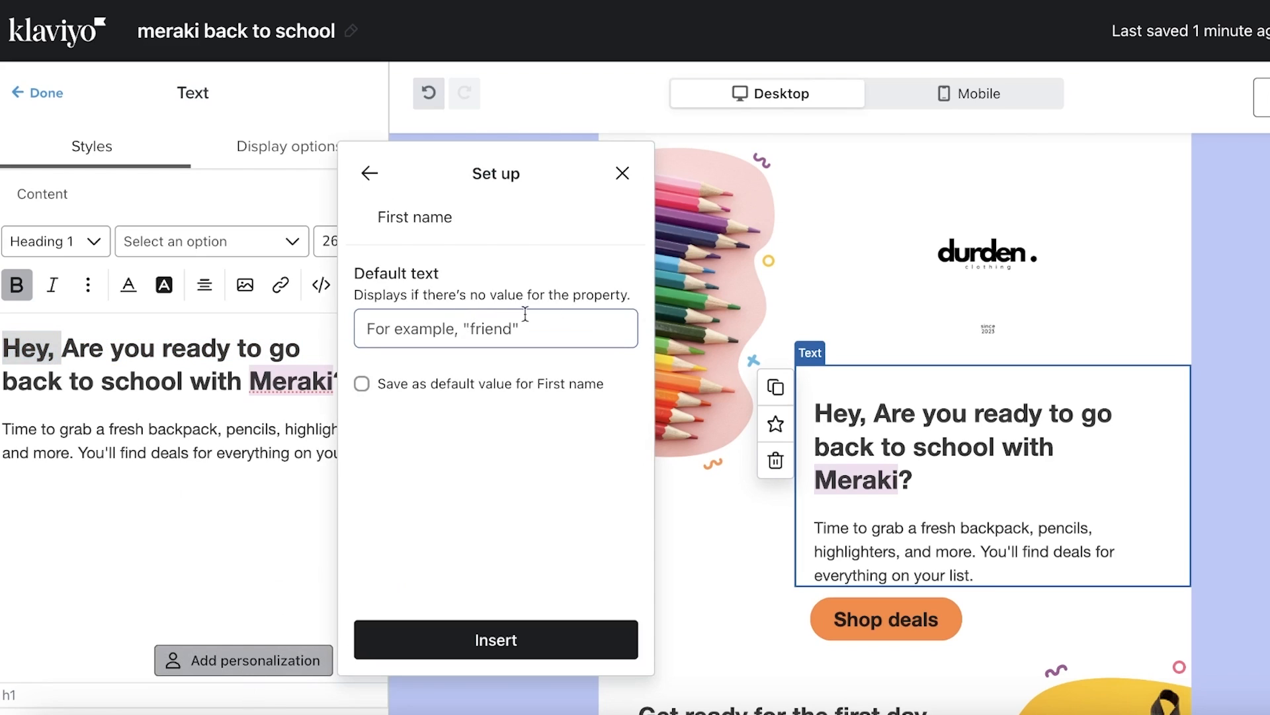
pyautogui.click(446, 330)
pyautogui.write('Hey,')
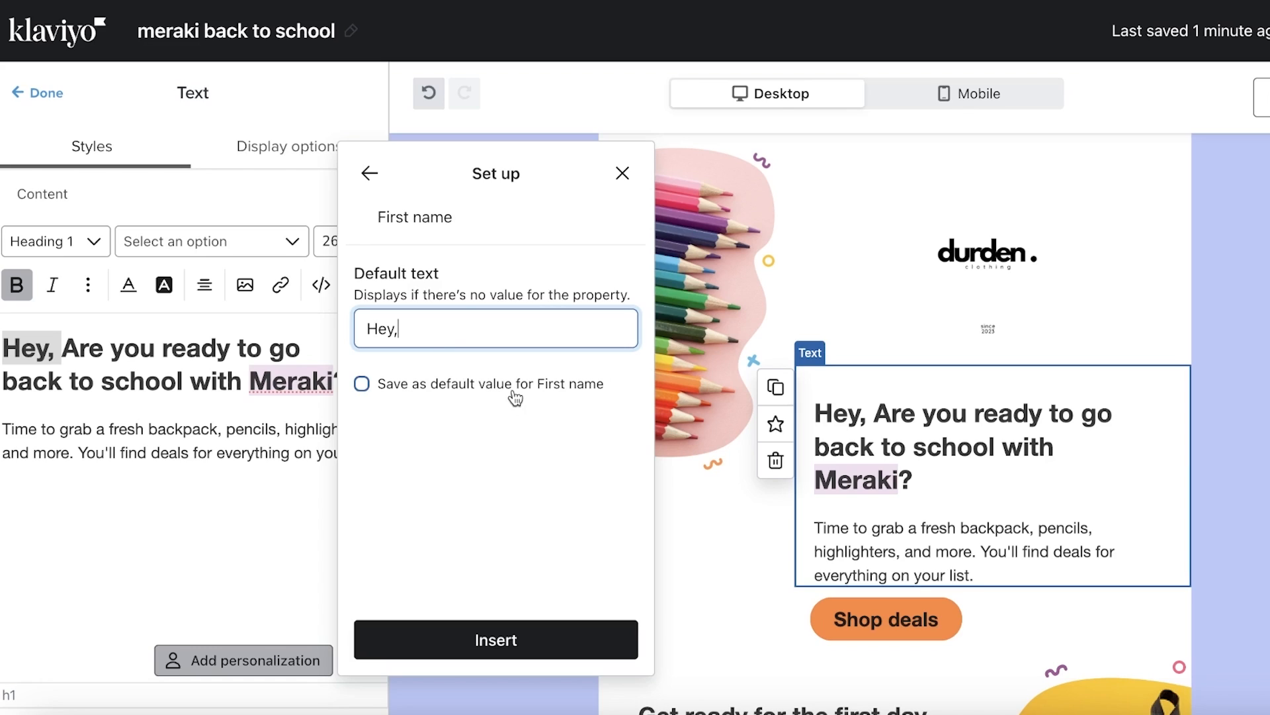
# Insert the first_name tag into the heading, with 'Hey,' as a one-off fallback rather than a saved default
pyautogui.click(458, 391)
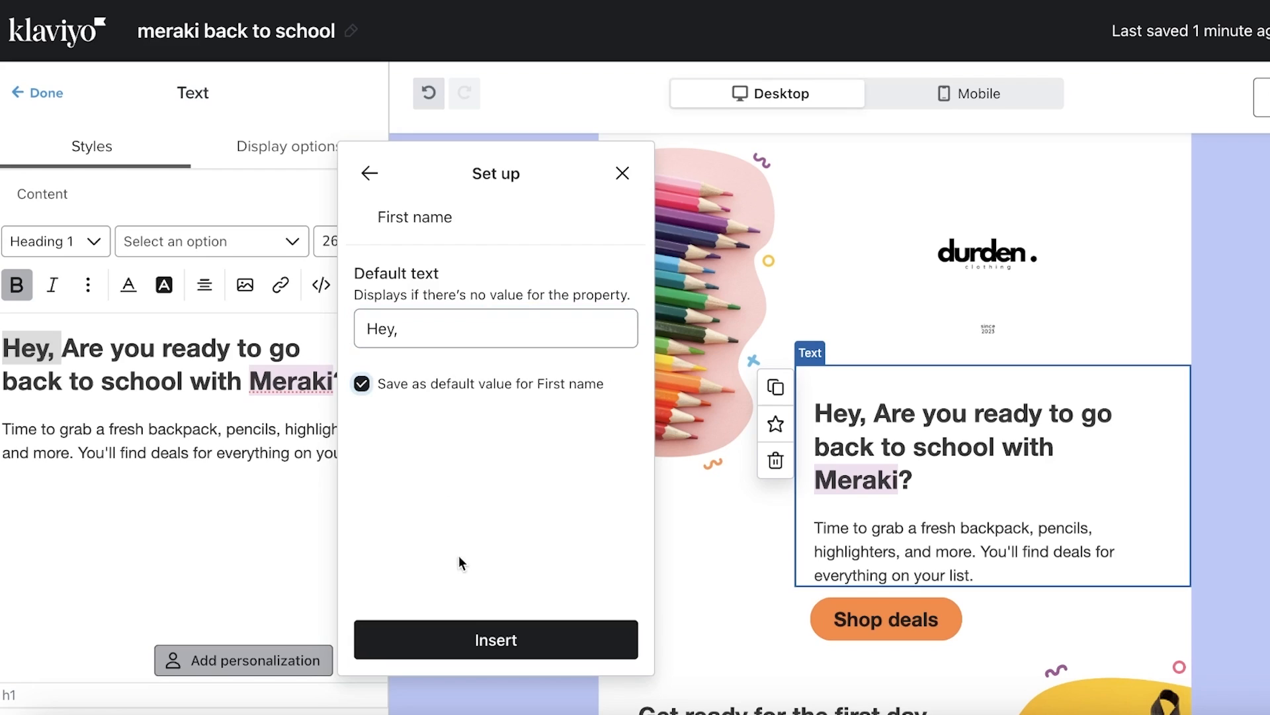
pyautogui.click(470, 384)
pyautogui.click(454, 638)
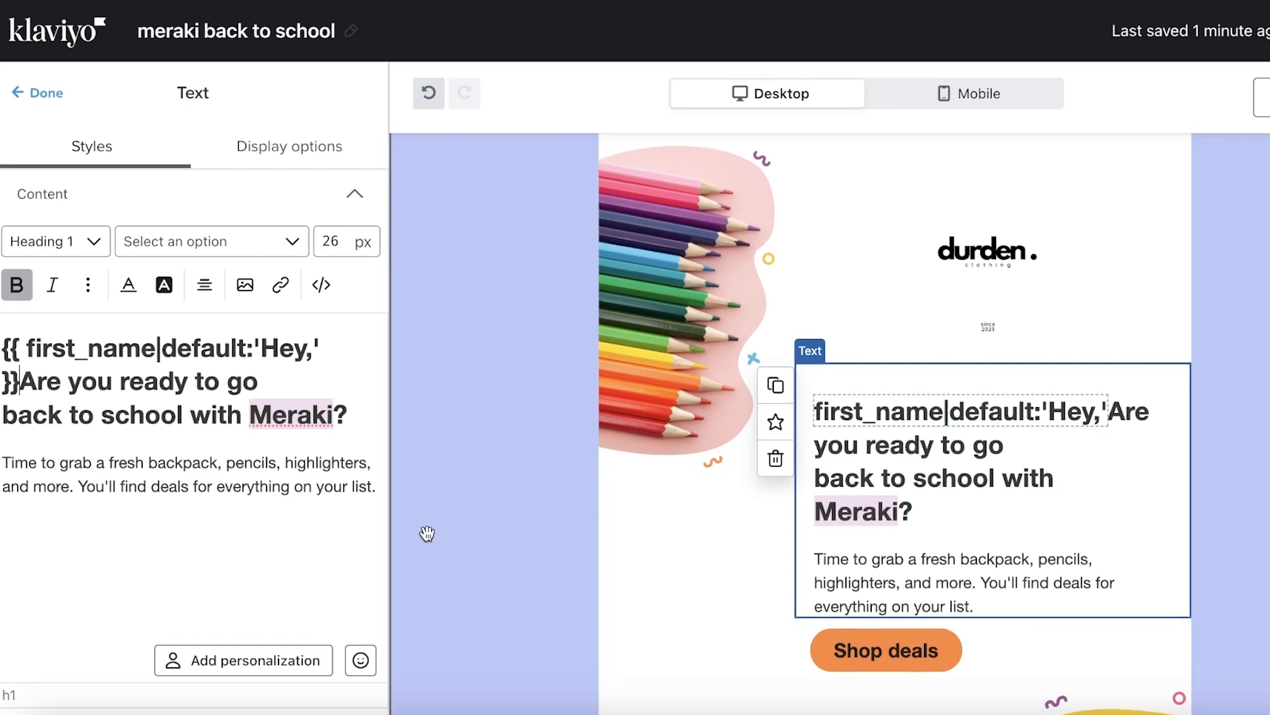
pyautogui.scroll(-3, 423, 529)
pyautogui.scroll(-10, 338, 478)
pyautogui.scroll(-5, 721, 165)
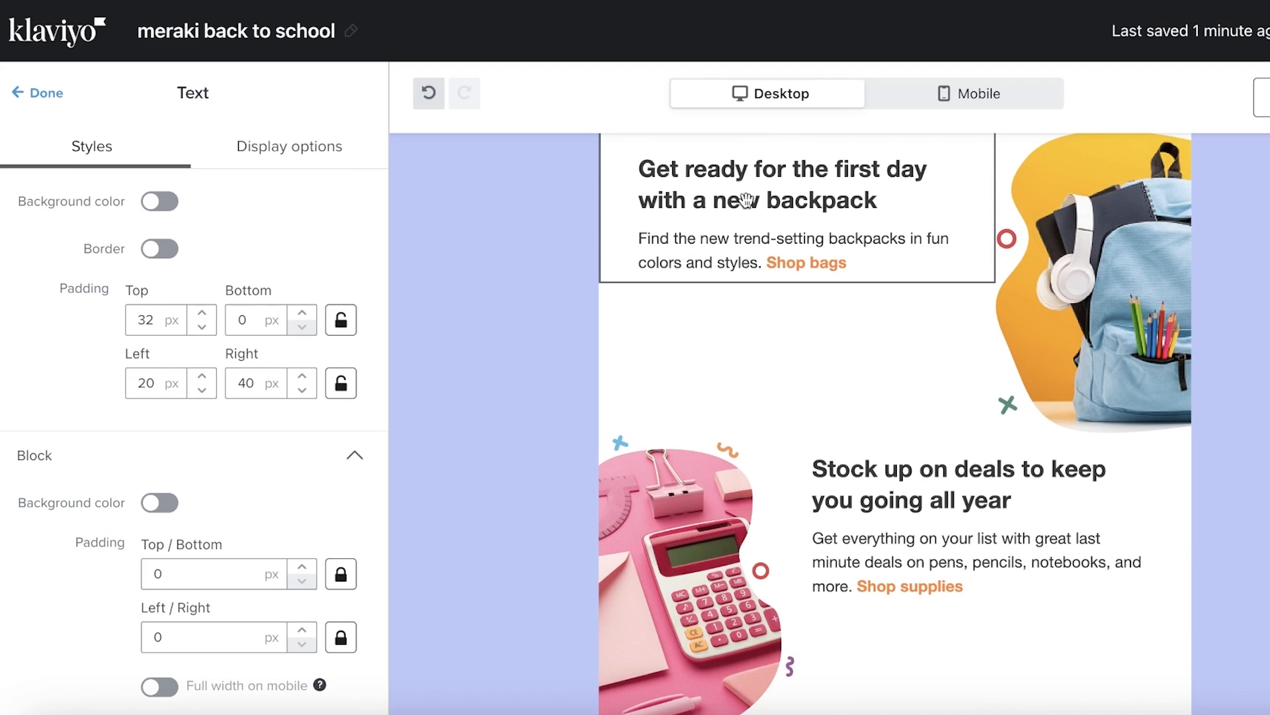
pyautogui.scroll(-6, 747, 200)
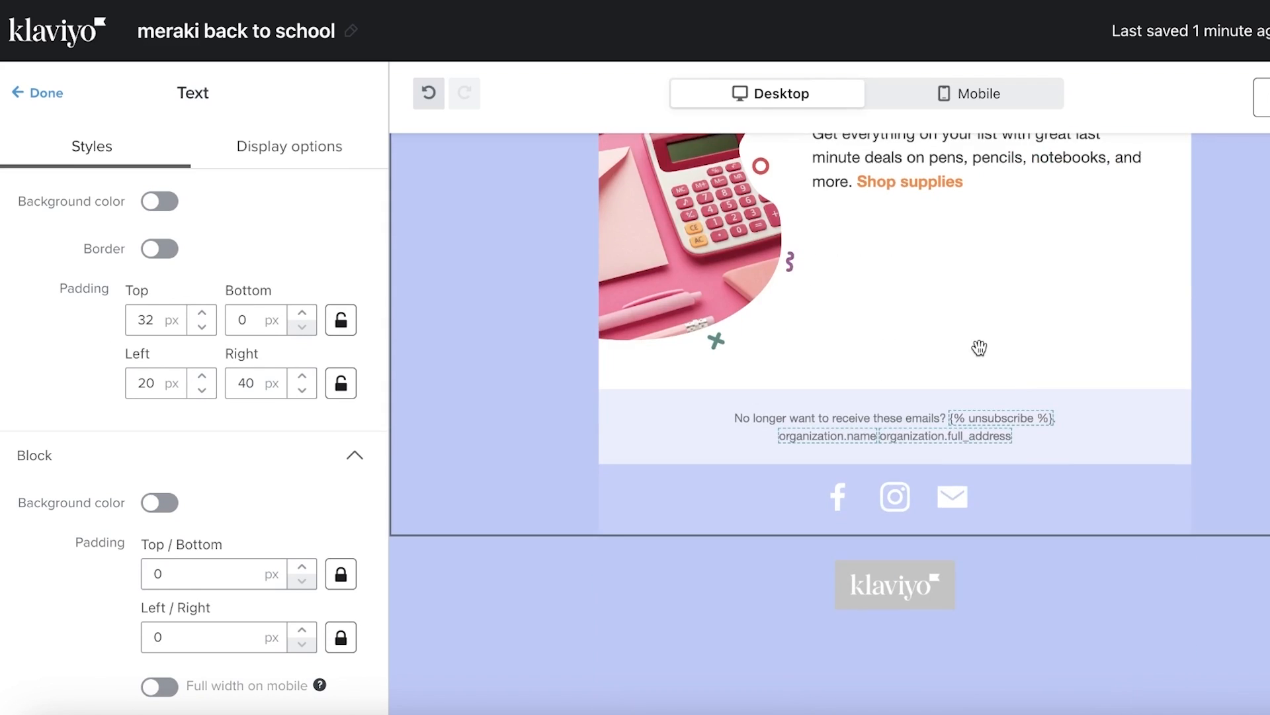
pyautogui.scroll(3, 978, 349)
pyautogui.scroll(-3, 1077, 391)
# Select the social links row and inspect the Facebook link's settings without changing them
pyautogui.click(1014, 487)
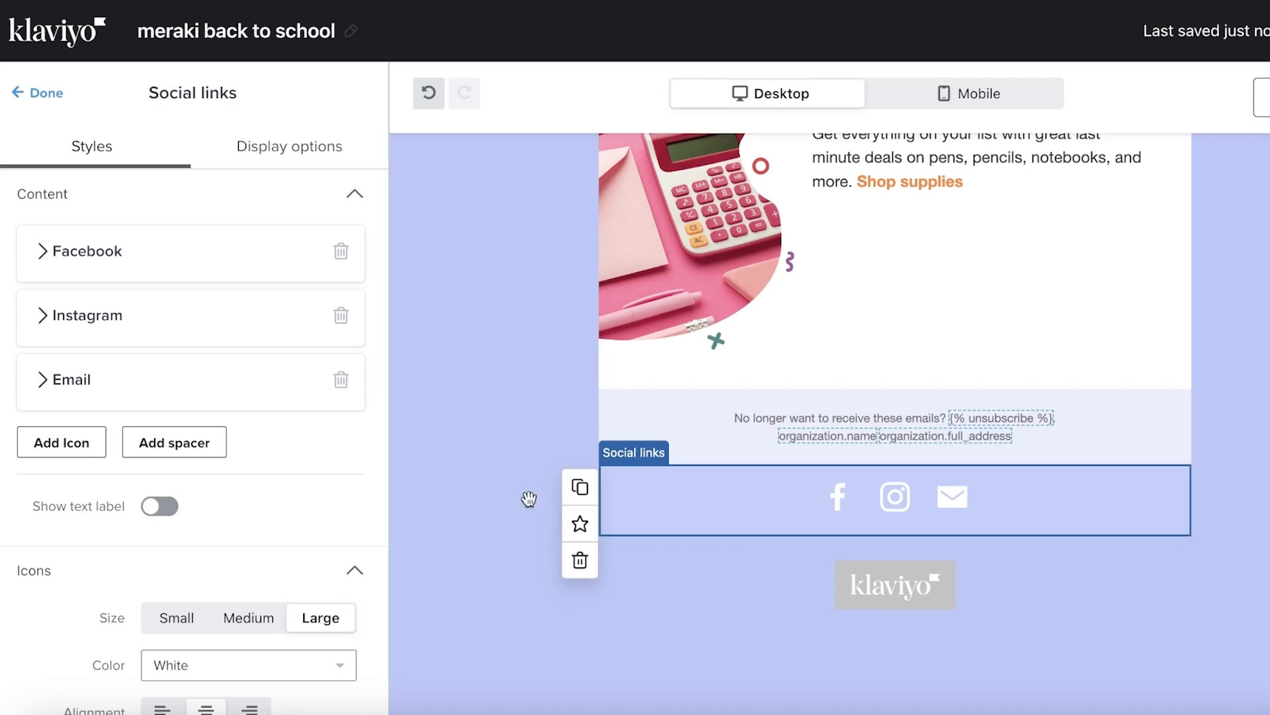
pyautogui.click(42, 251)
pyautogui.click(68, 396)
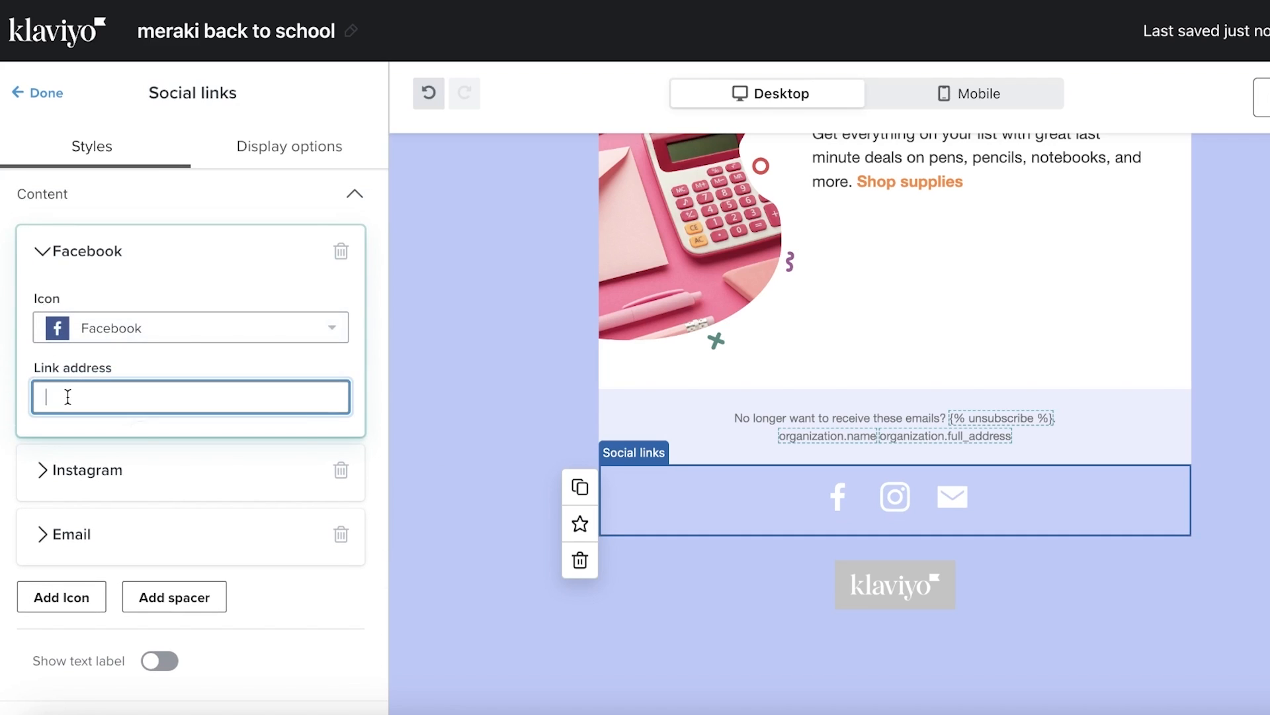
pyautogui.click(134, 337)
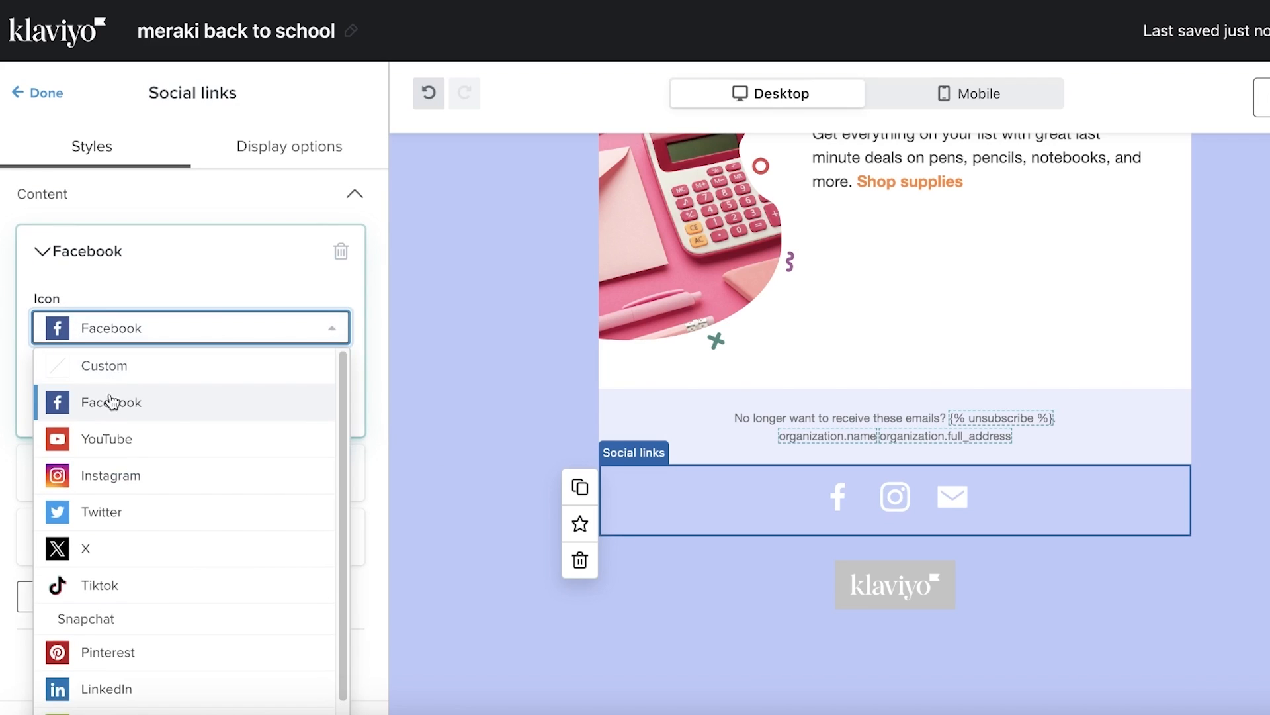
pyautogui.click(301, 271)
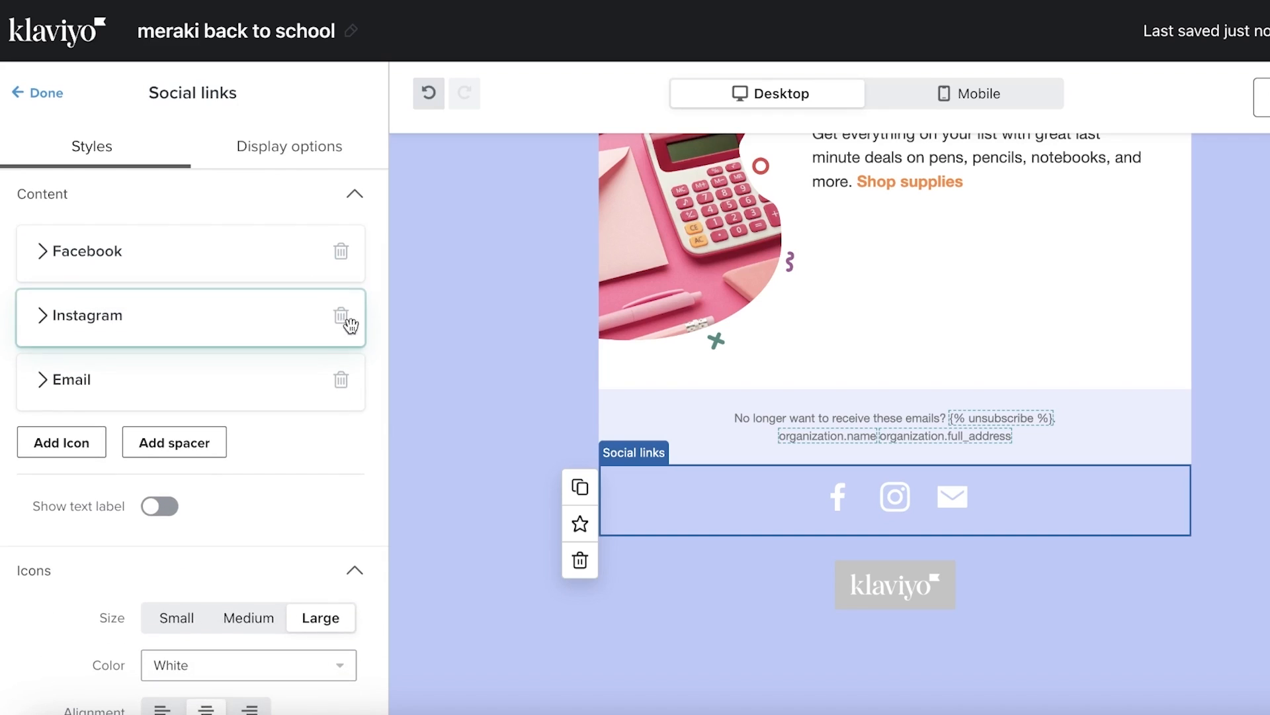
# Add a new icon to the social links and set it to Pinterest
pyautogui.click(76, 465)
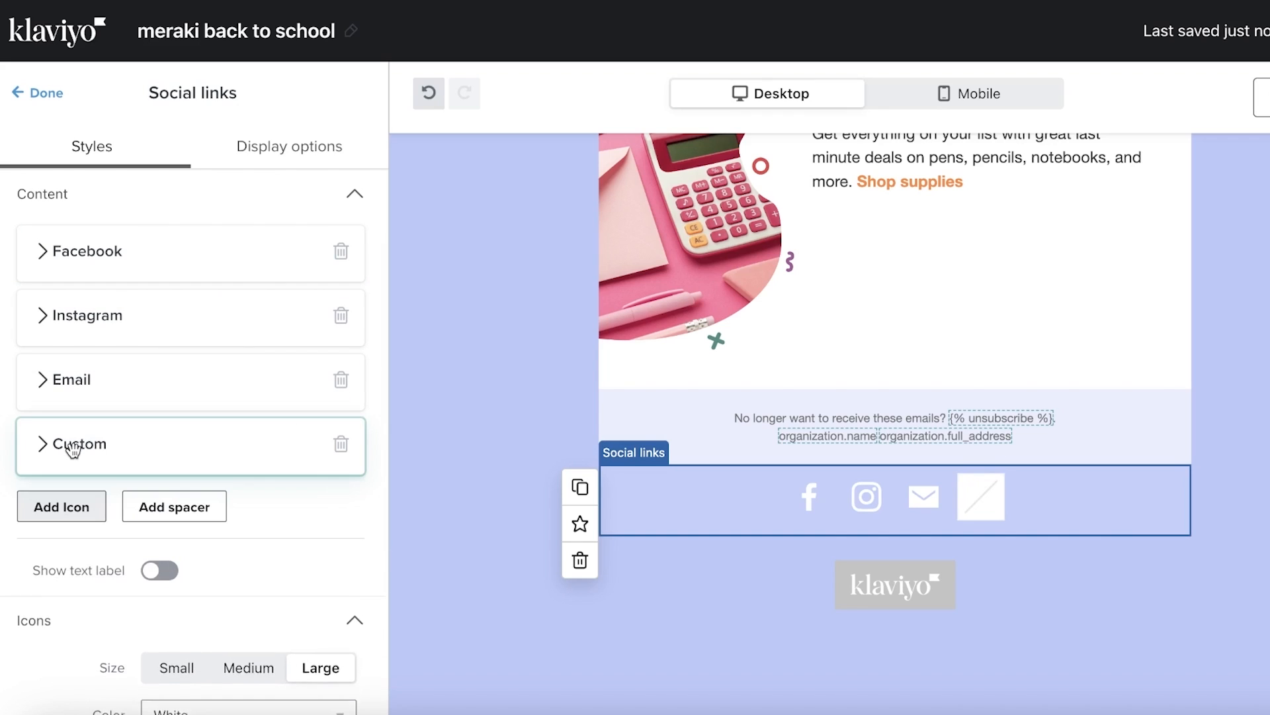
pyautogui.click(68, 445)
pyautogui.scroll(-8, 89, 453)
pyautogui.scroll(5, 181, 263)
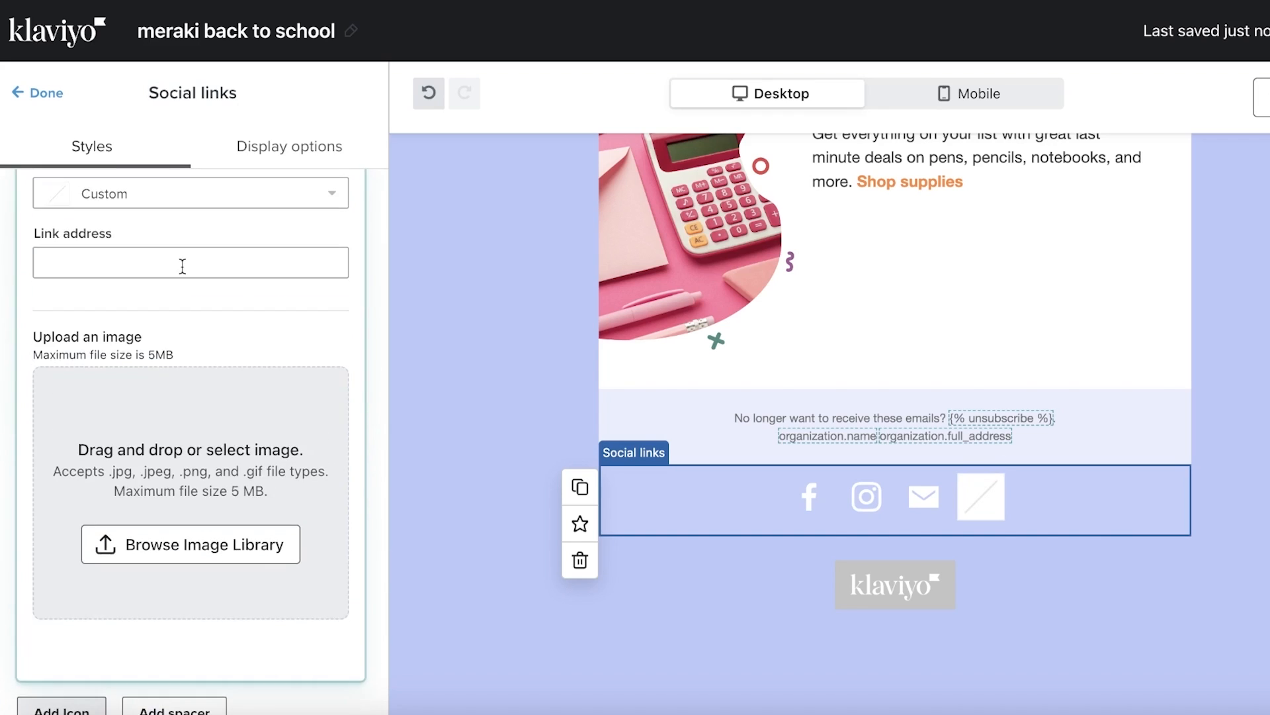
pyautogui.click(178, 246)
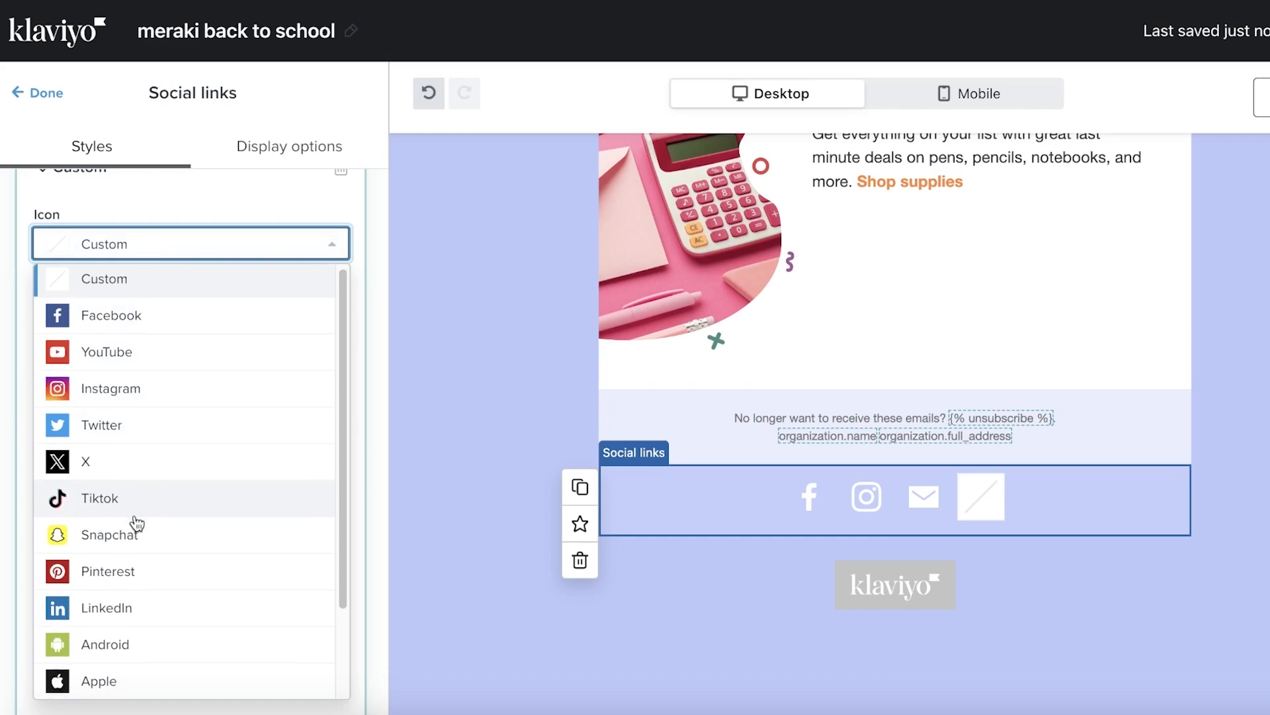
pyautogui.scroll(-3, 147, 503)
pyautogui.click(159, 458)
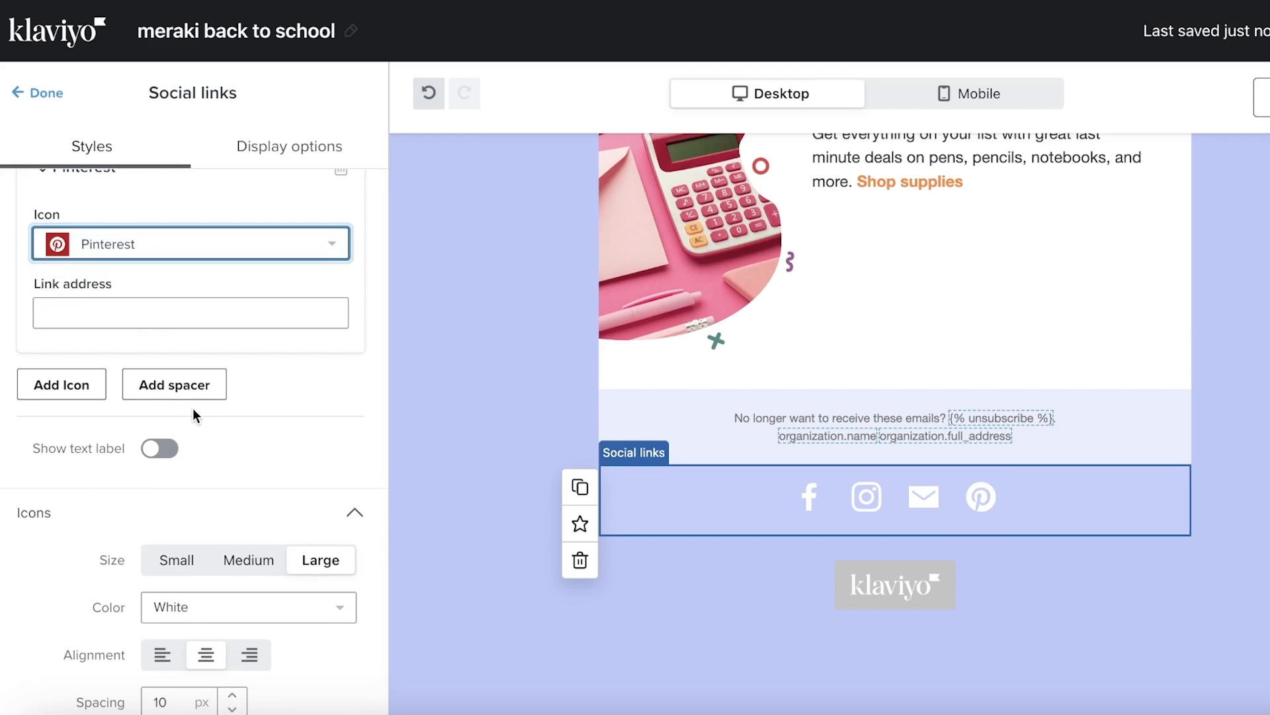
pyautogui.scroll(-5, 218, 397)
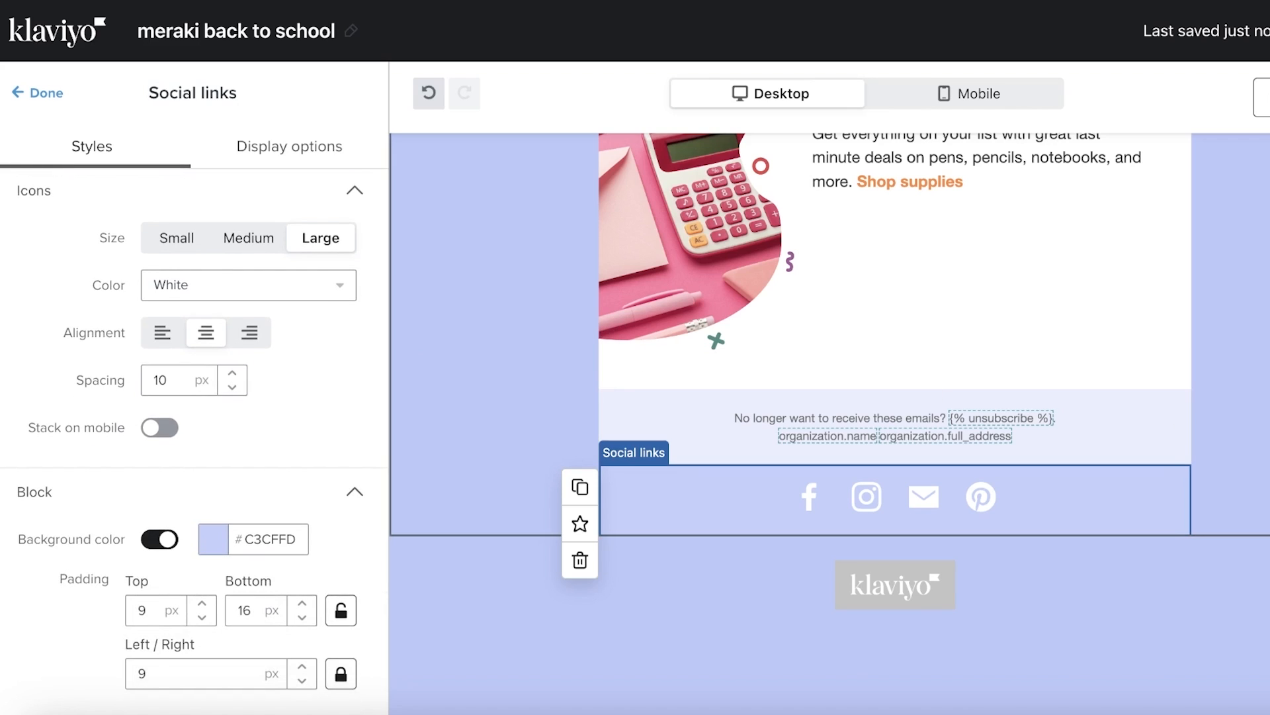
pyautogui.click(1183, 414)
pyautogui.scroll(10, 1182, 414)
pyautogui.scroll(2, 1182, 414)
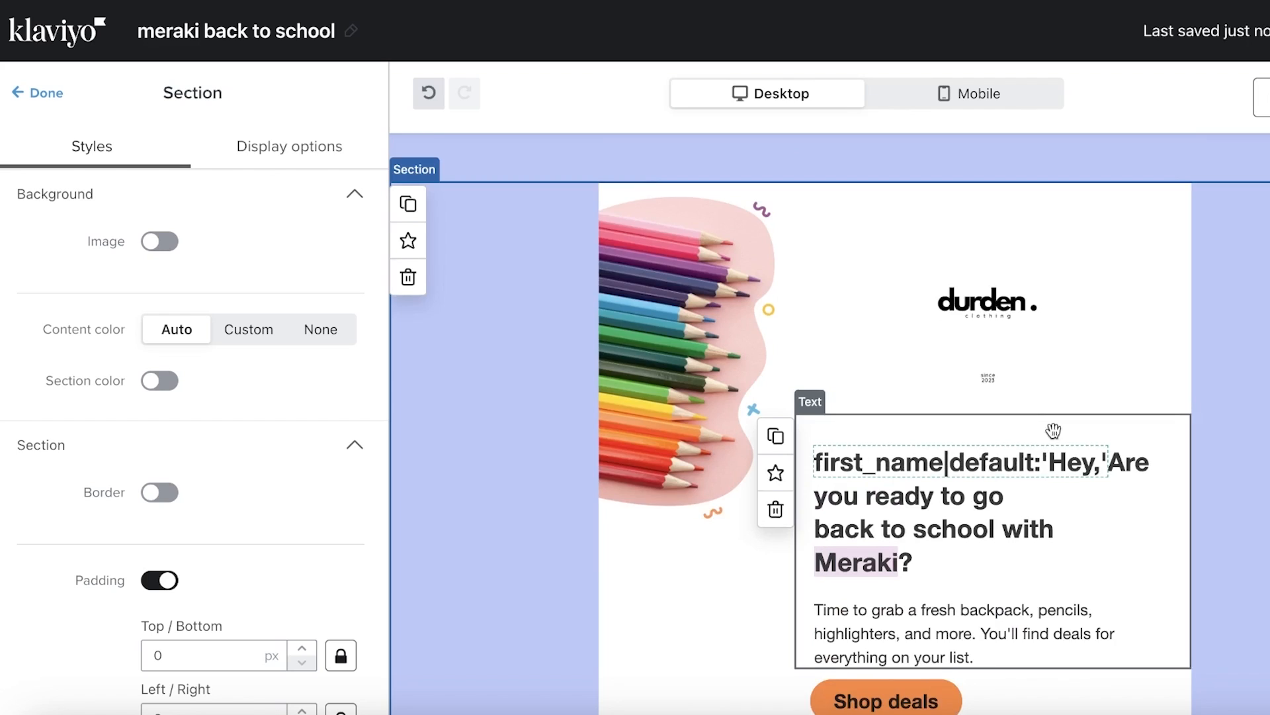
pyautogui.scroll(-1, 1039, 443)
# Change the Shop deals button colour from orange to soft pink #FC67A7
pyautogui.click(886, 659)
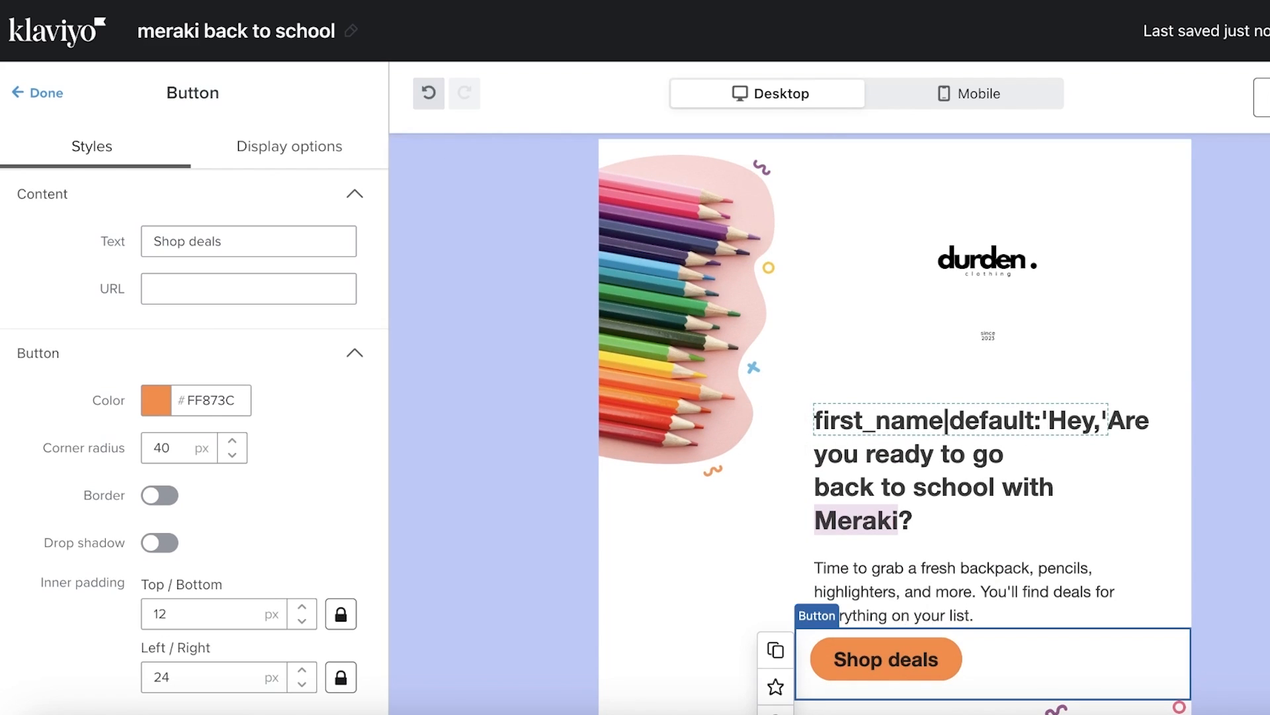
pyautogui.scroll(-4, 655, 474)
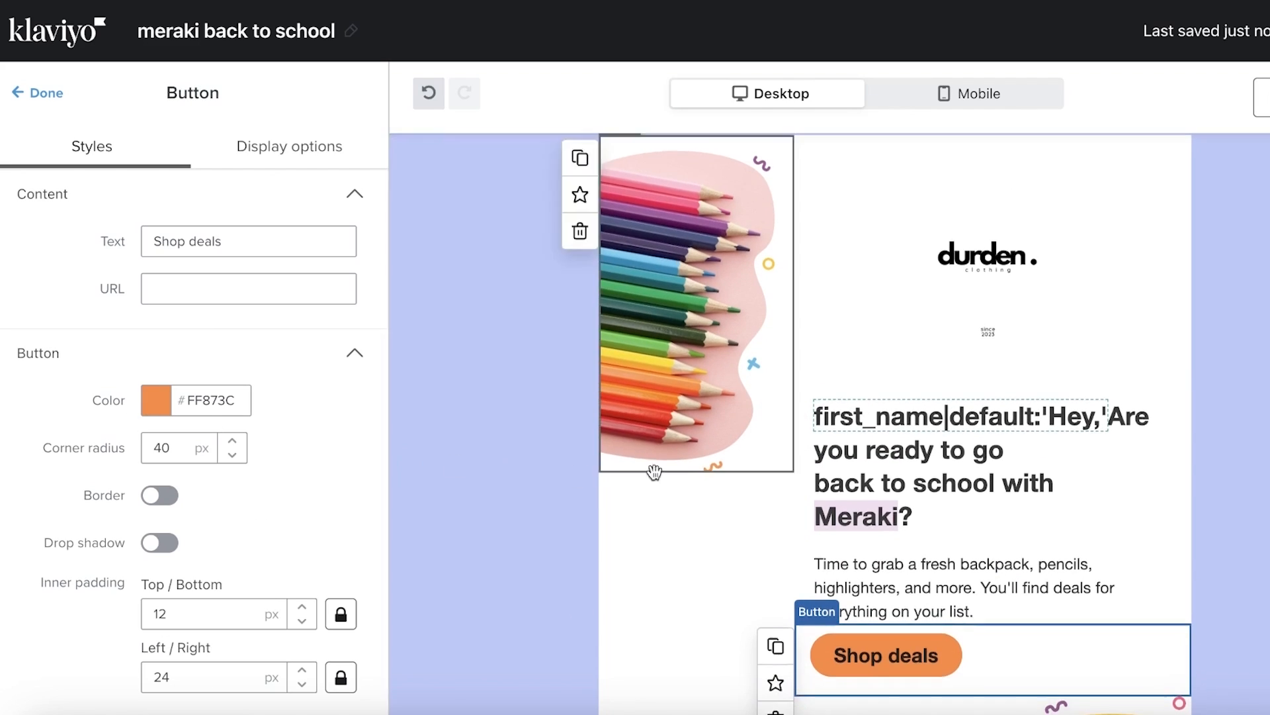
pyautogui.click(152, 405)
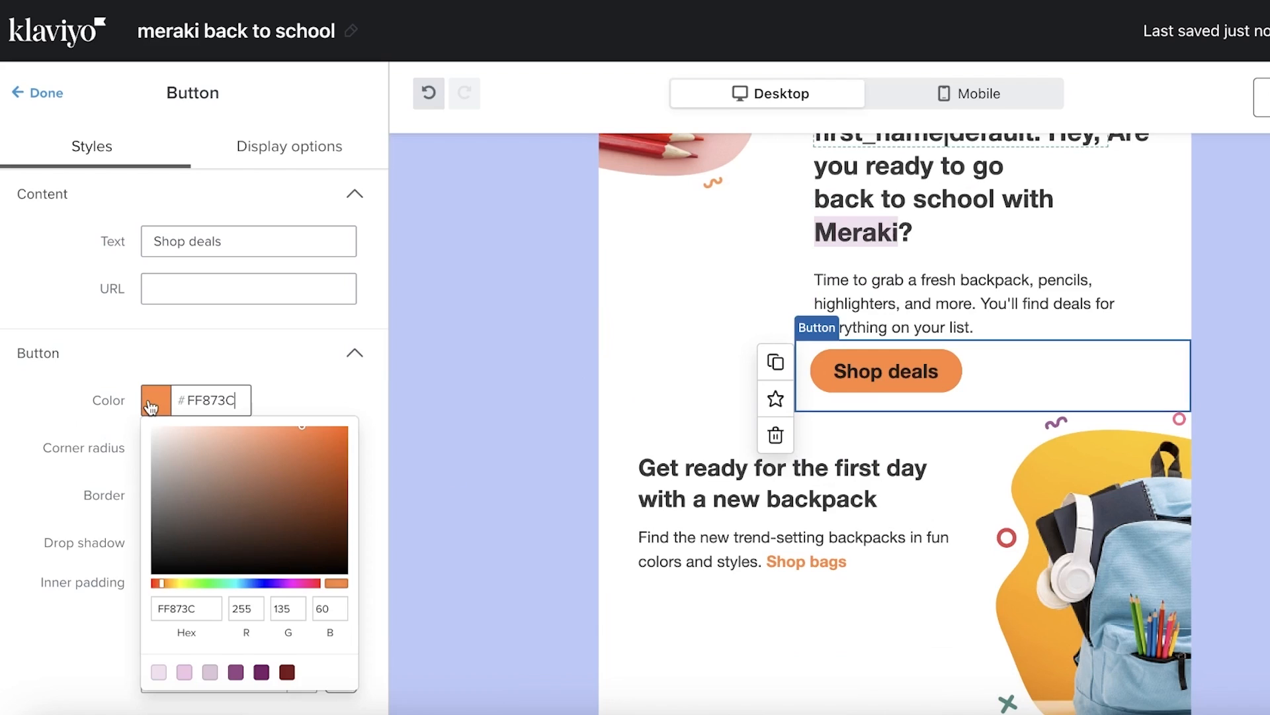
pyautogui.click(263, 493)
pyautogui.click(298, 582)
pyautogui.click(311, 483)
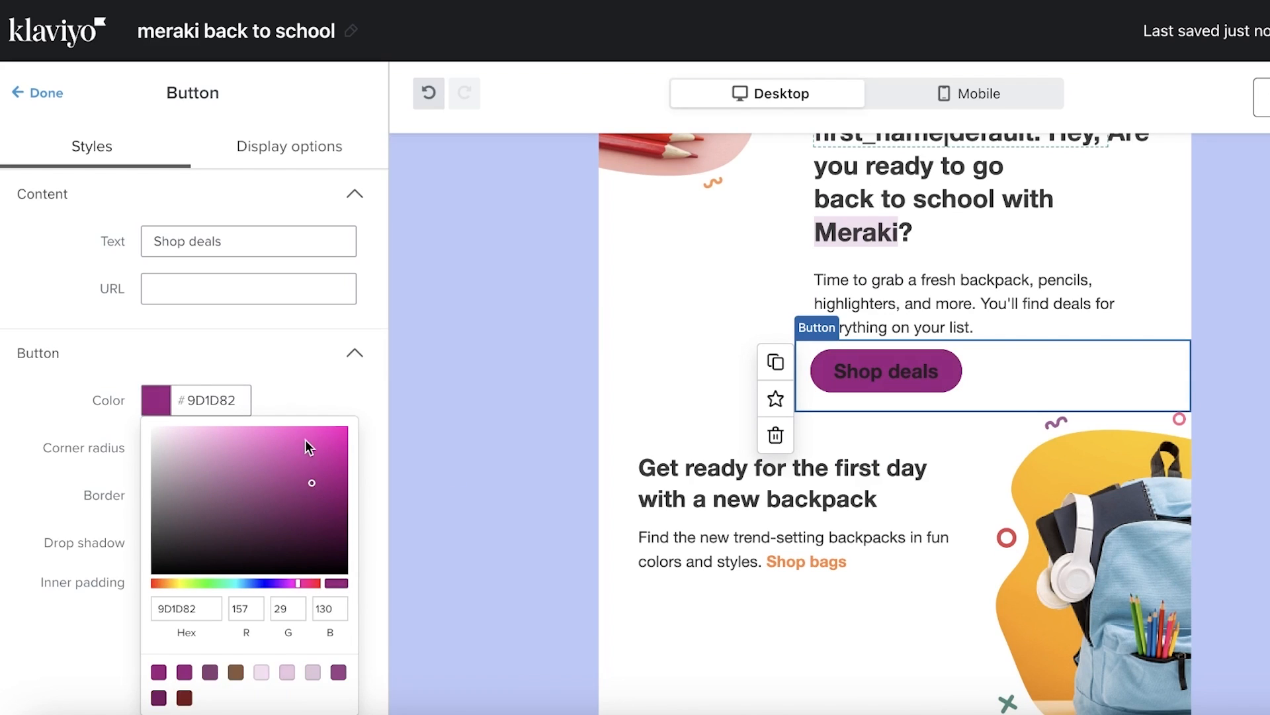
pyautogui.click(307, 438)
pyautogui.moveTo(300, 582); pyautogui.dragTo(308, 582)
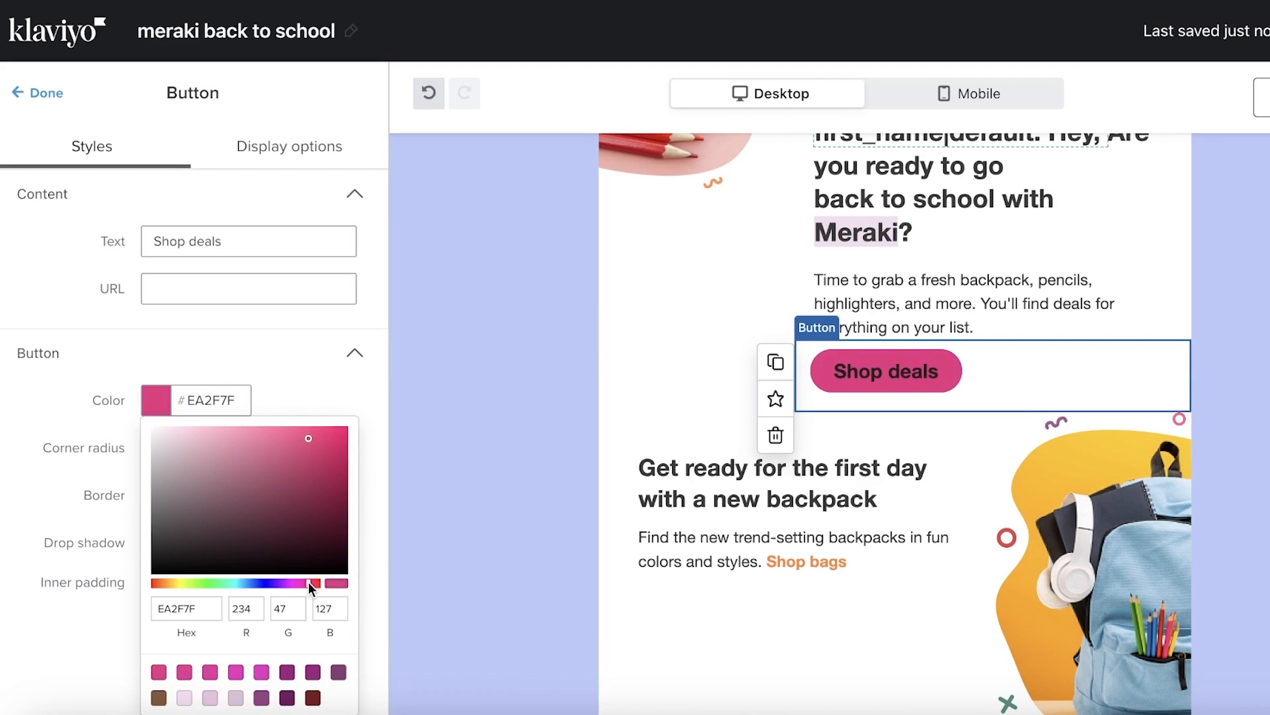
pyautogui.click(268, 427)
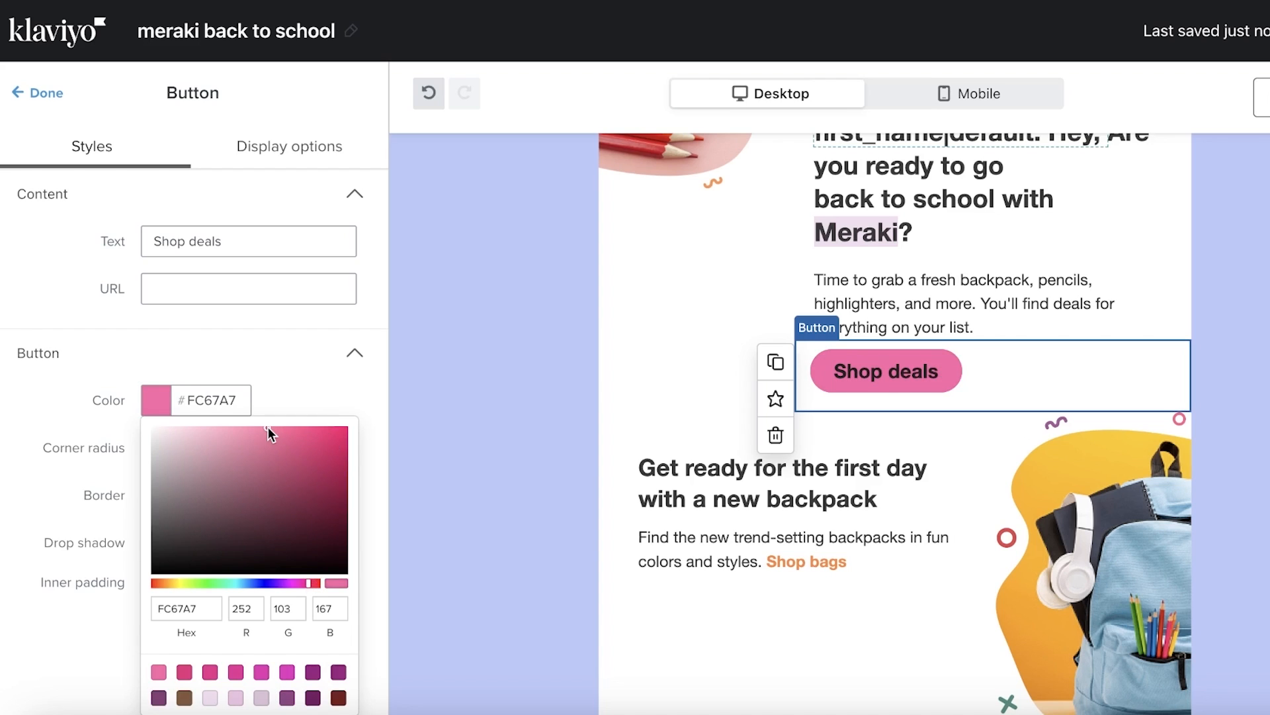
pyautogui.click(731, 342)
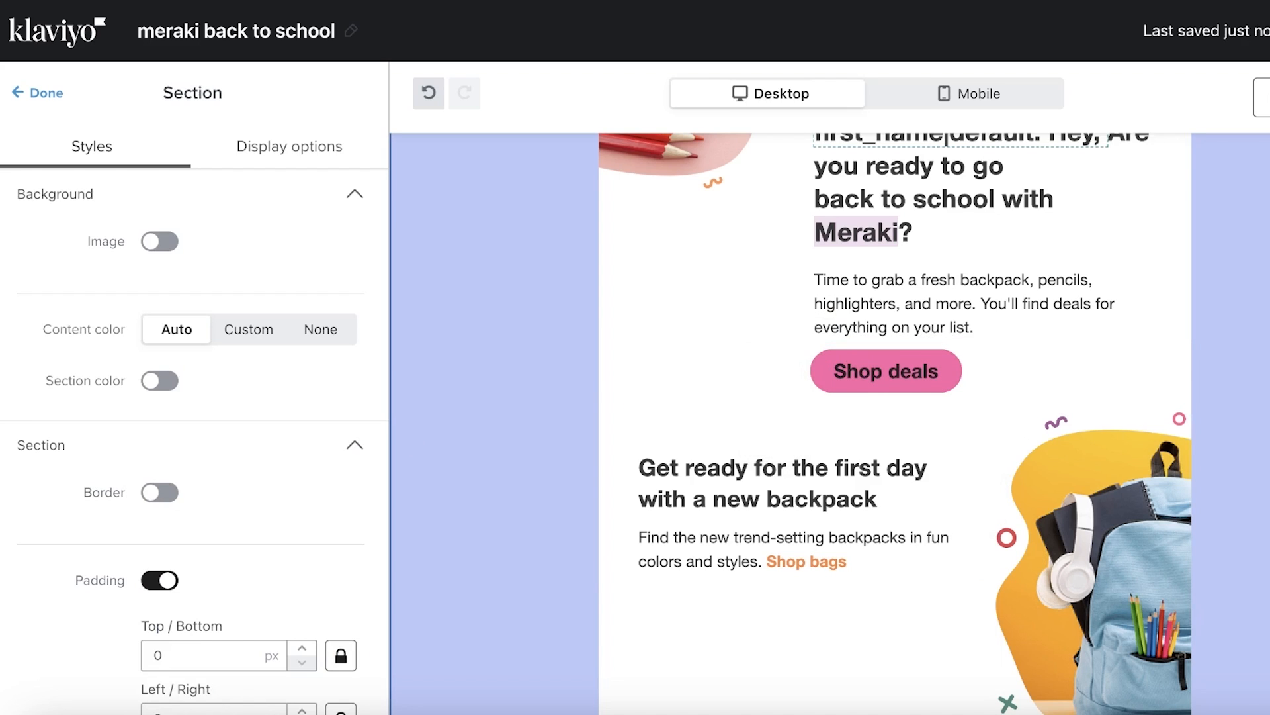
pyautogui.scroll(-1, 793, 527)
pyautogui.scroll(-3, 793, 526)
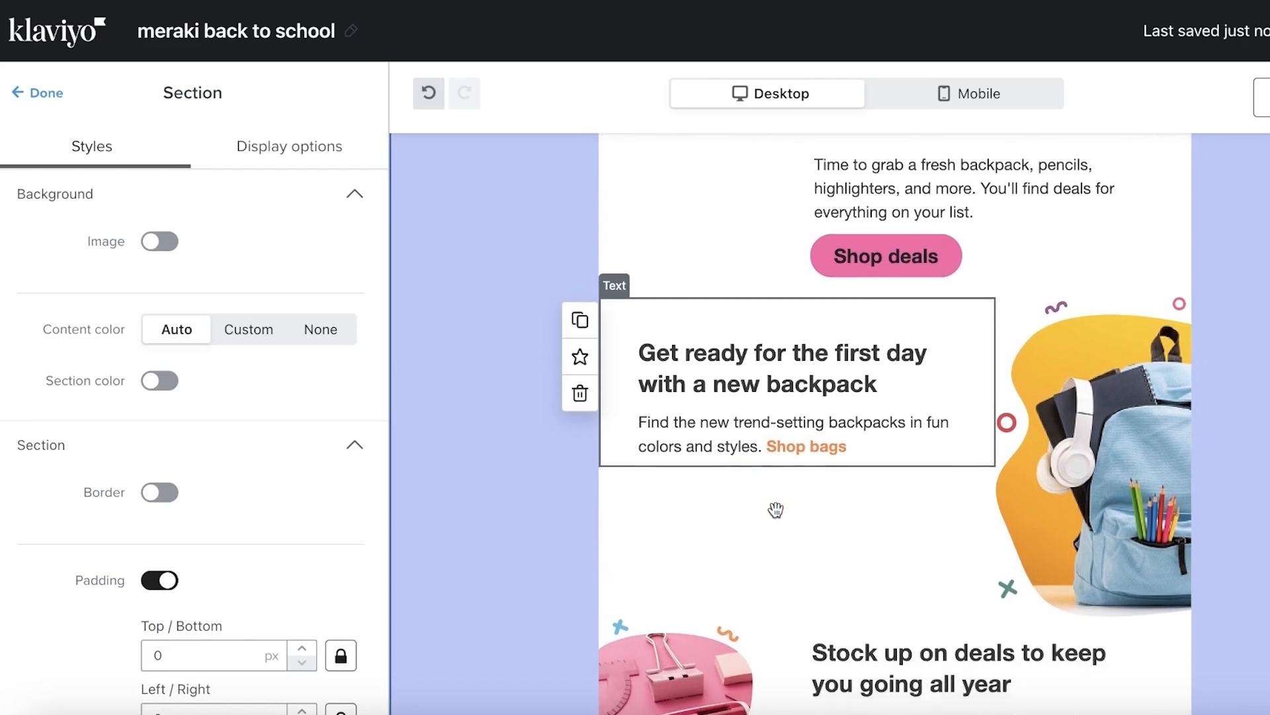
pyautogui.scroll(10, 774, 510)
# In the mobile preview, set the pencils image height to 200 px
pyautogui.click(976, 93)
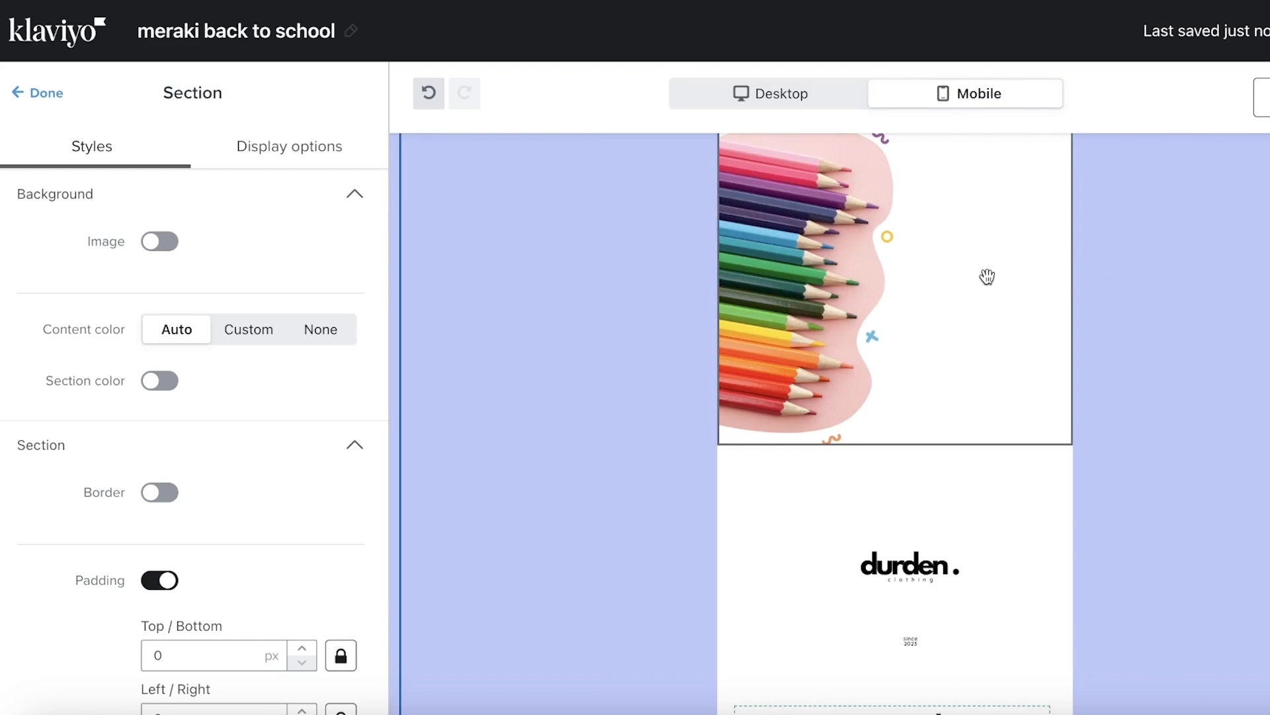
pyautogui.click(896, 281)
pyautogui.scroll(1, 873, 358)
pyautogui.scroll(-4, 166, 543)
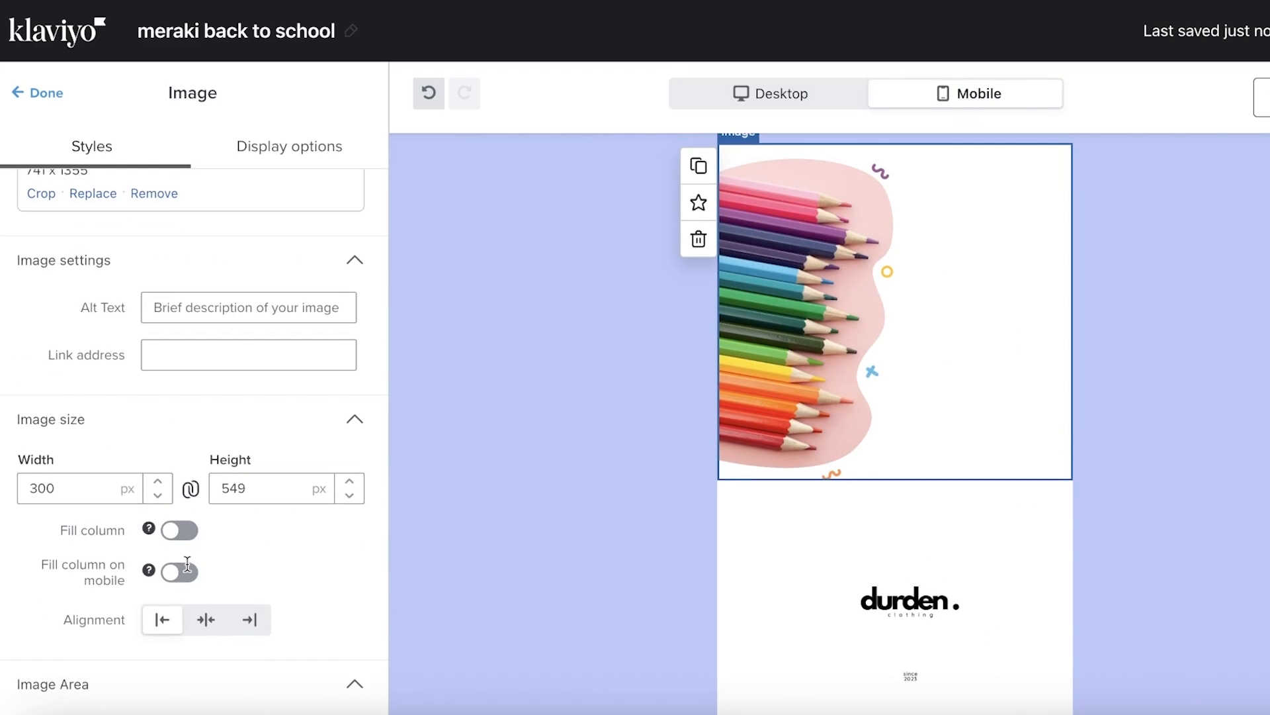
pyautogui.click(349, 496)
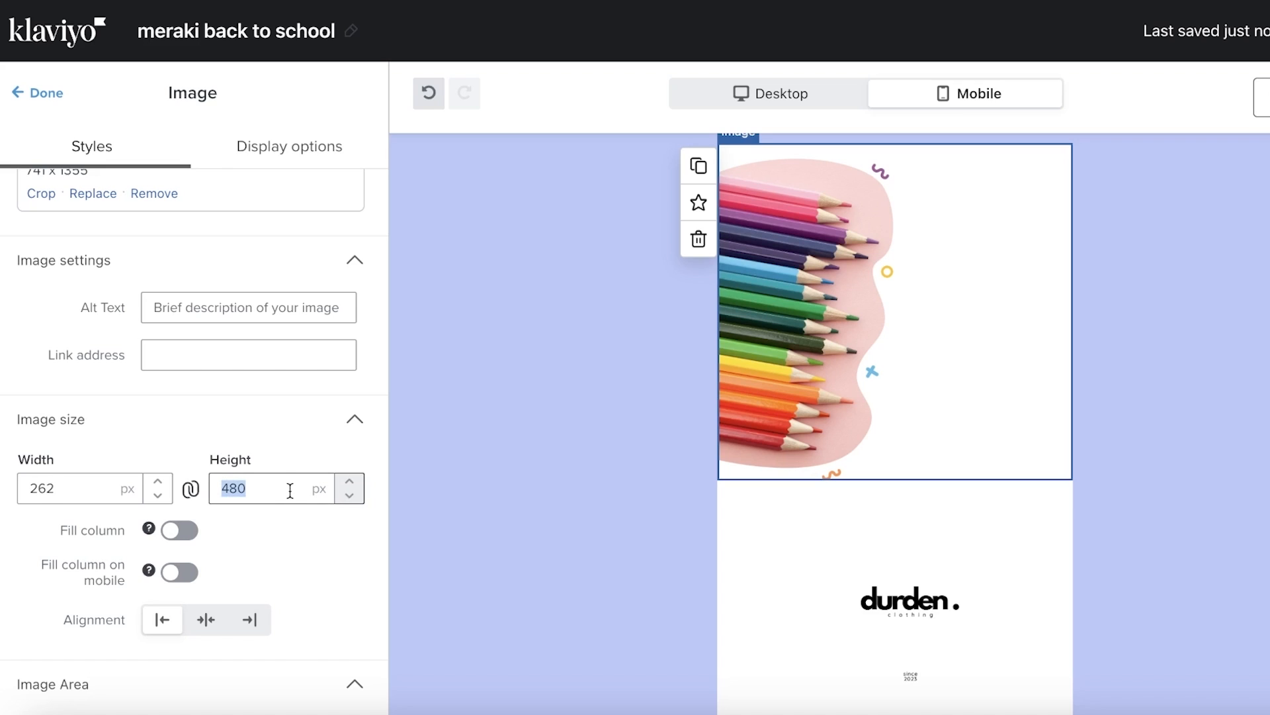
pyautogui.write('200')
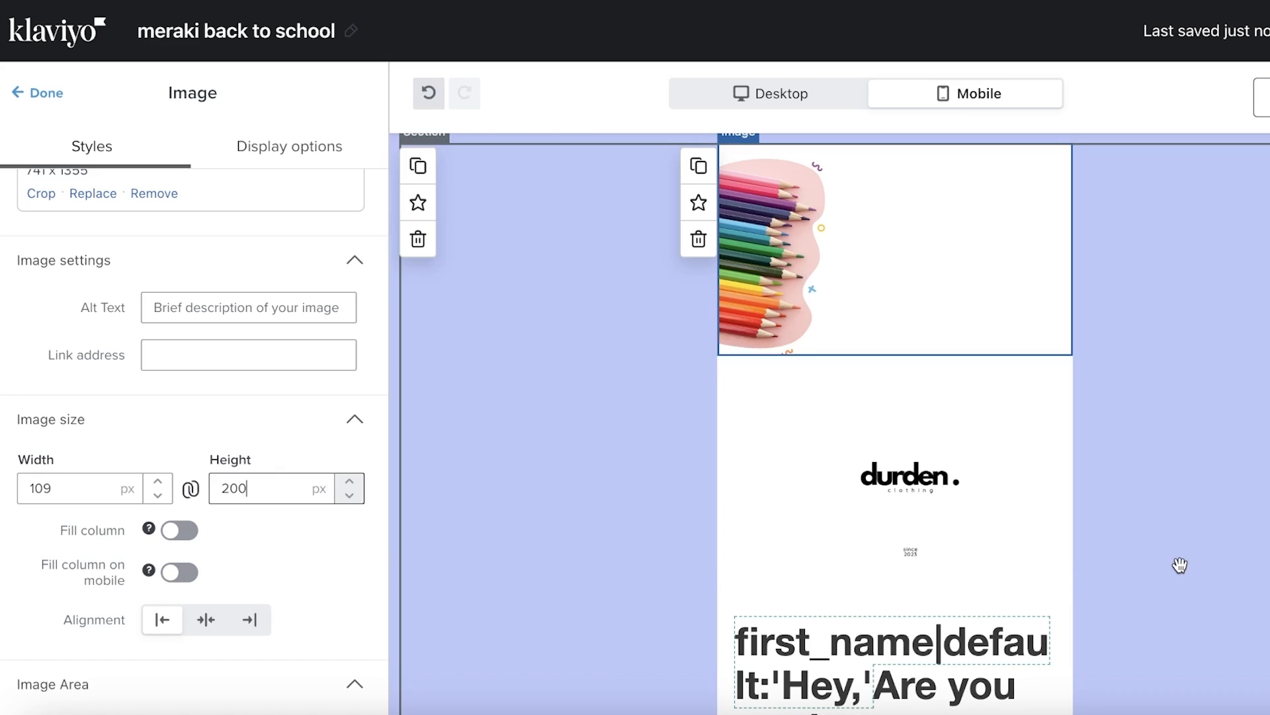
# Set the durden logo's height to 100 px
pyautogui.click(834, 496)
pyautogui.scroll(-10, 147, 563)
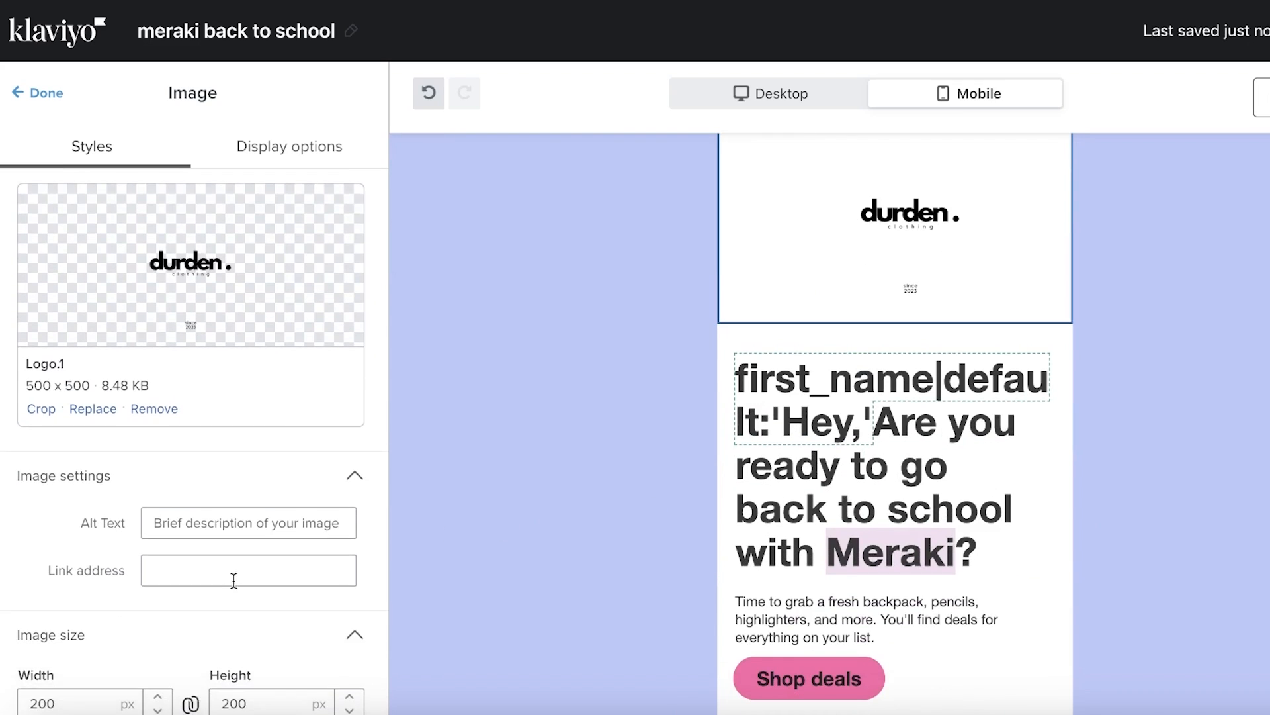
pyautogui.scroll(4, 272, 454)
pyautogui.click(274, 390)
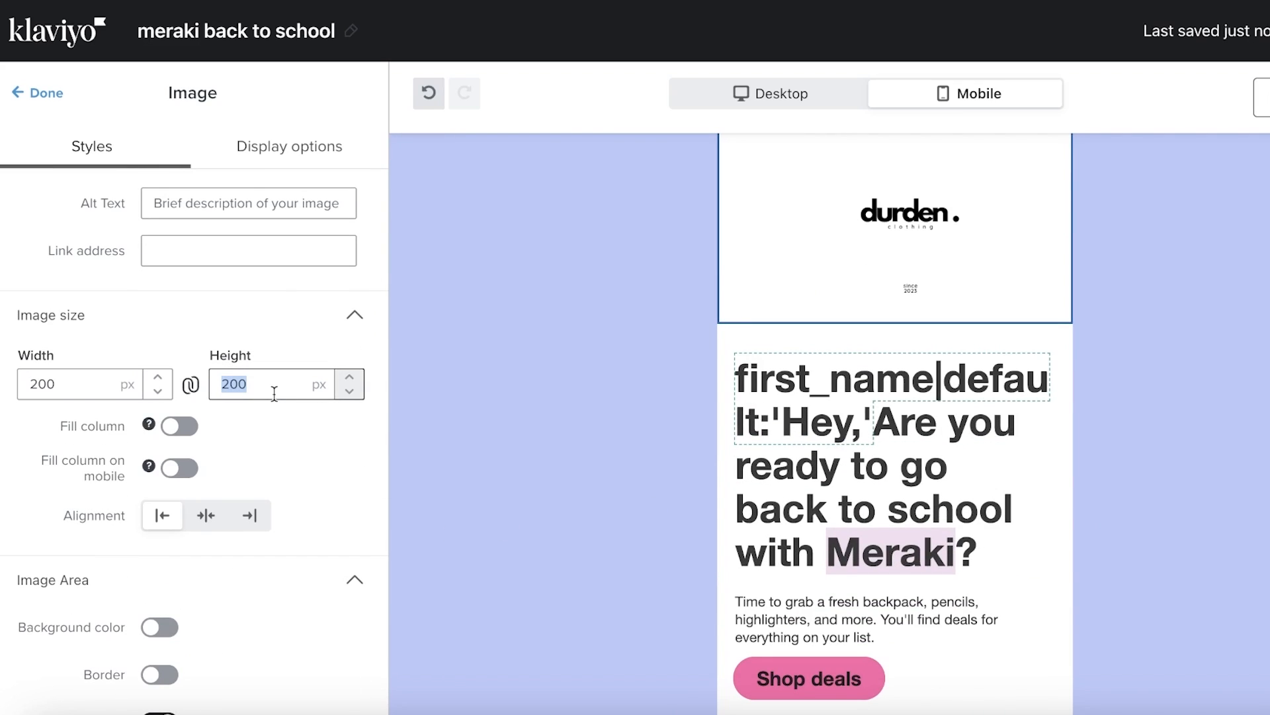
pyautogui.write('100')
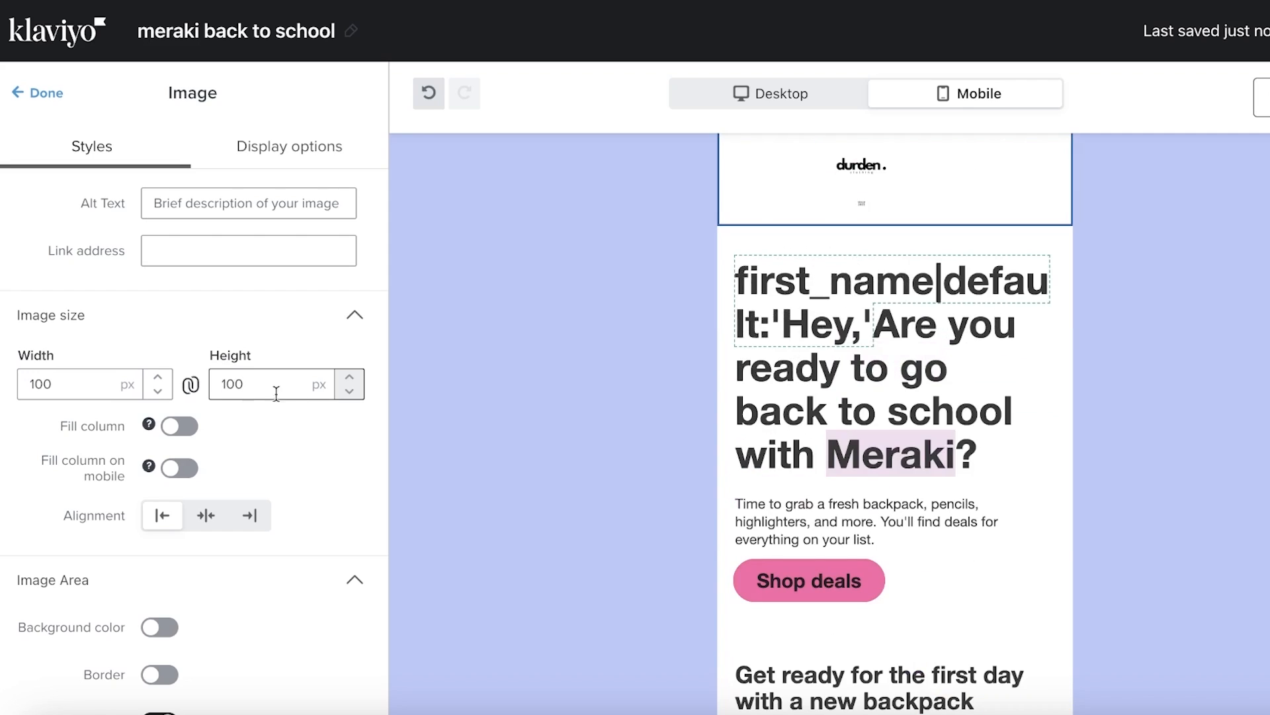
pyautogui.click(247, 566)
pyautogui.scroll(-3, 281, 558)
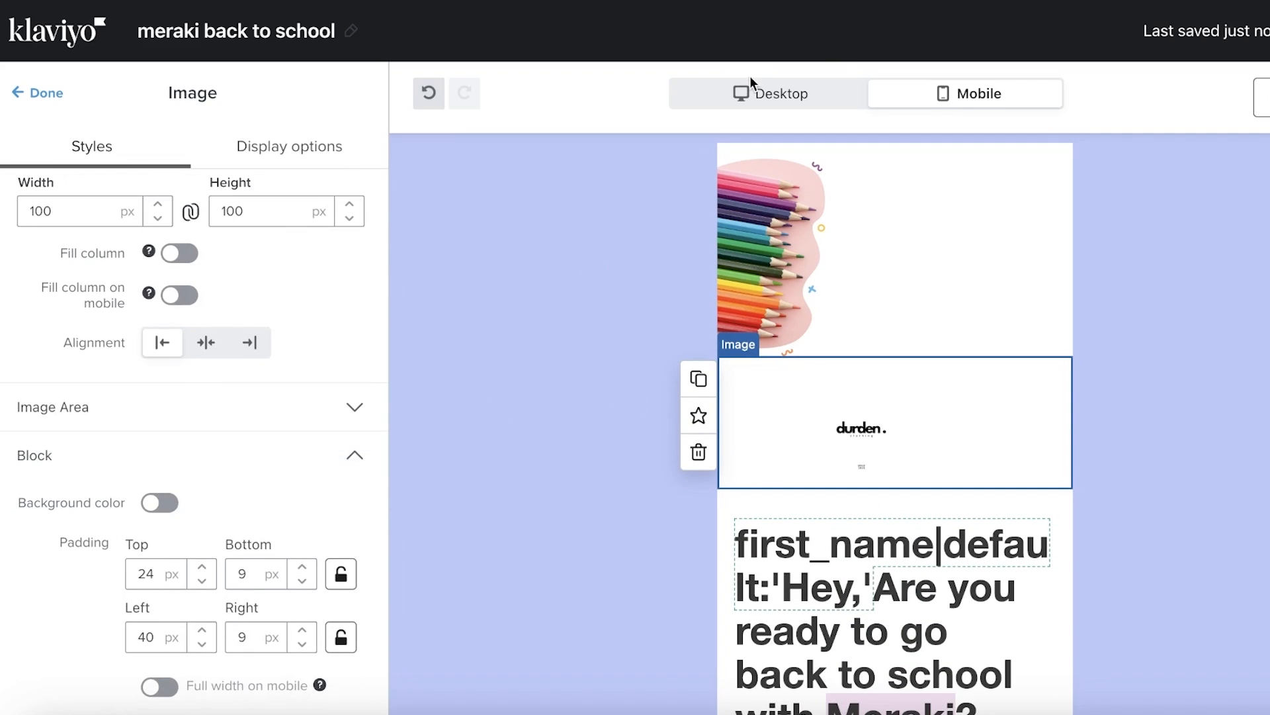
# In the desktop preview, change the durden logo's height to 200 px
pyautogui.click(756, 95)
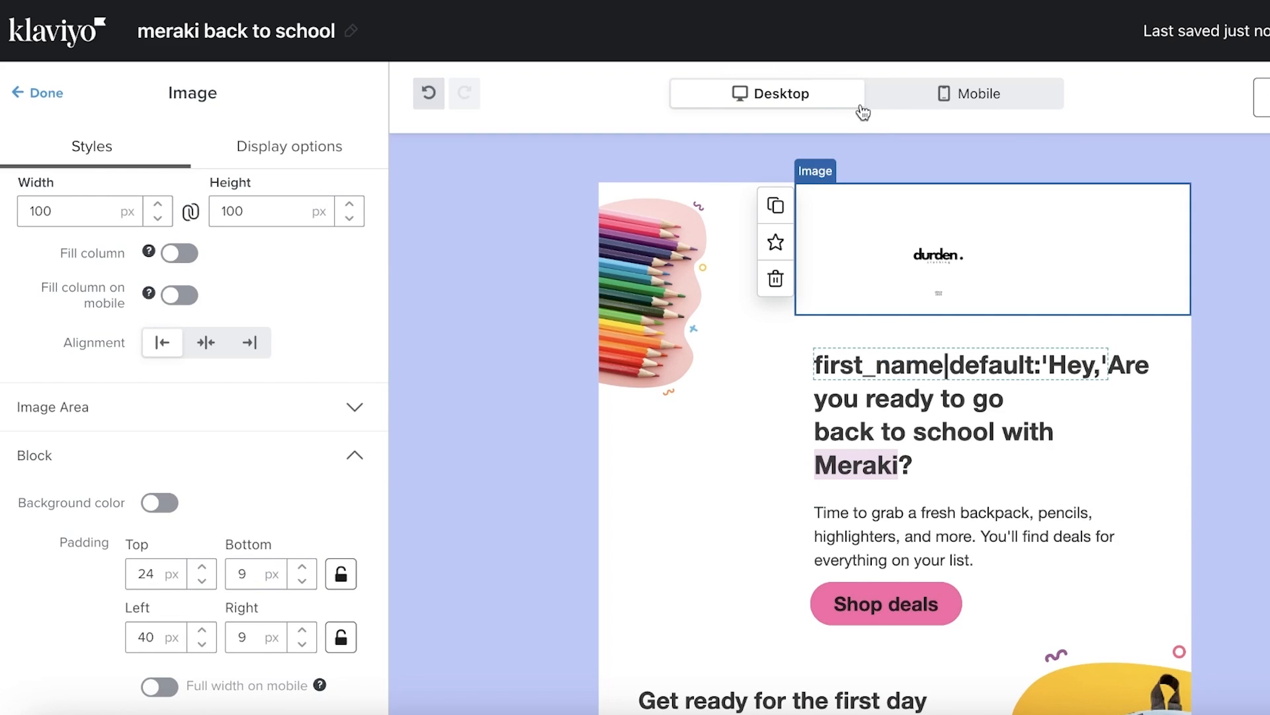
pyautogui.click(295, 162)
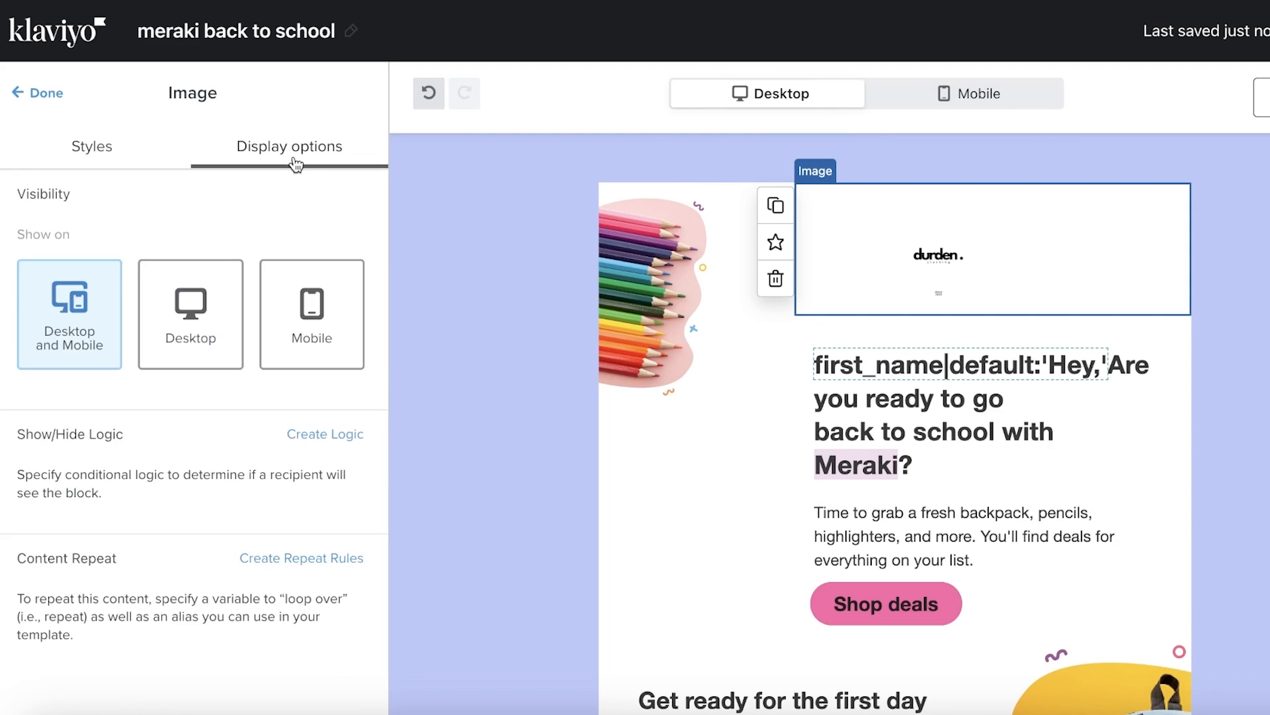
pyautogui.click(139, 163)
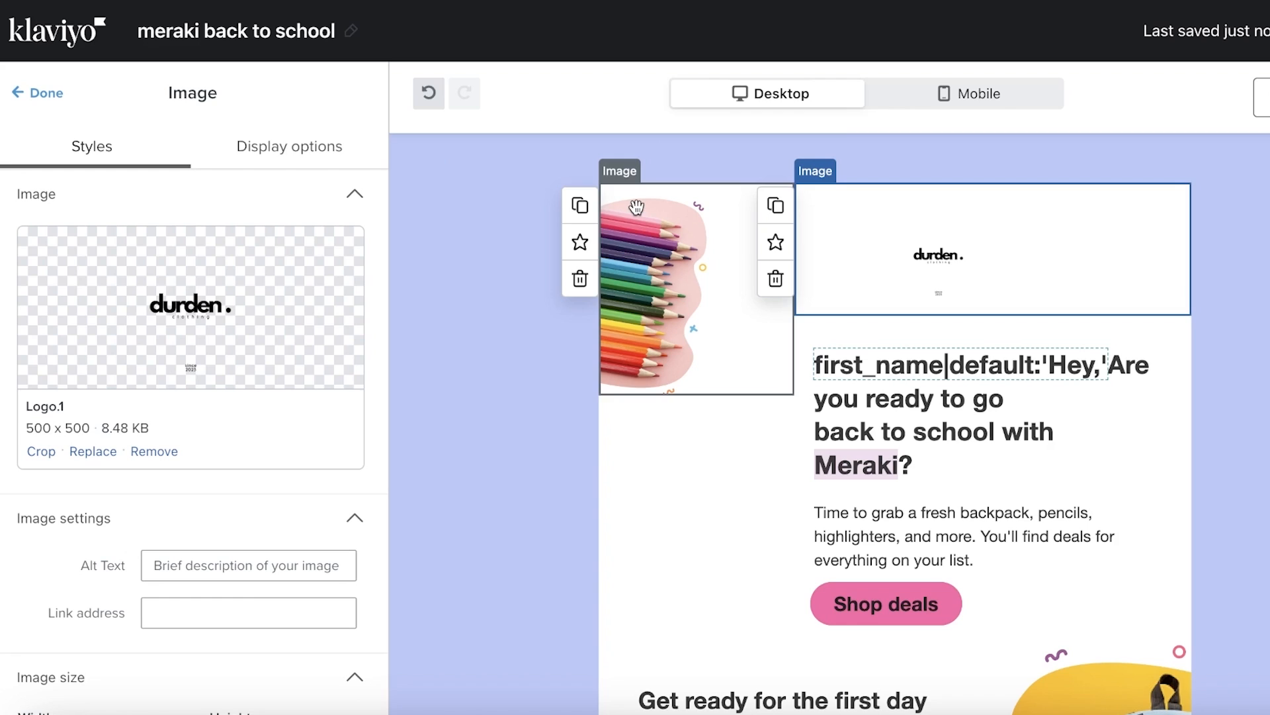
pyautogui.scroll(-4, 236, 507)
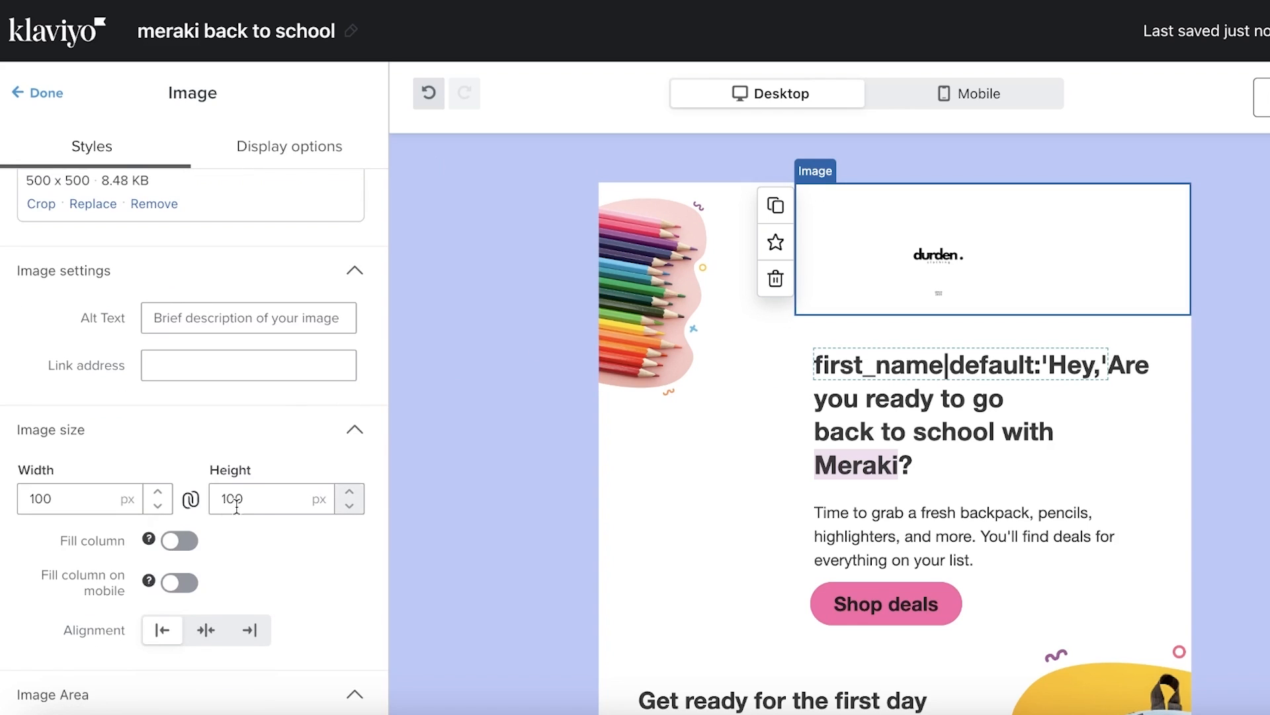
pyautogui.scroll(-3, 252, 505)
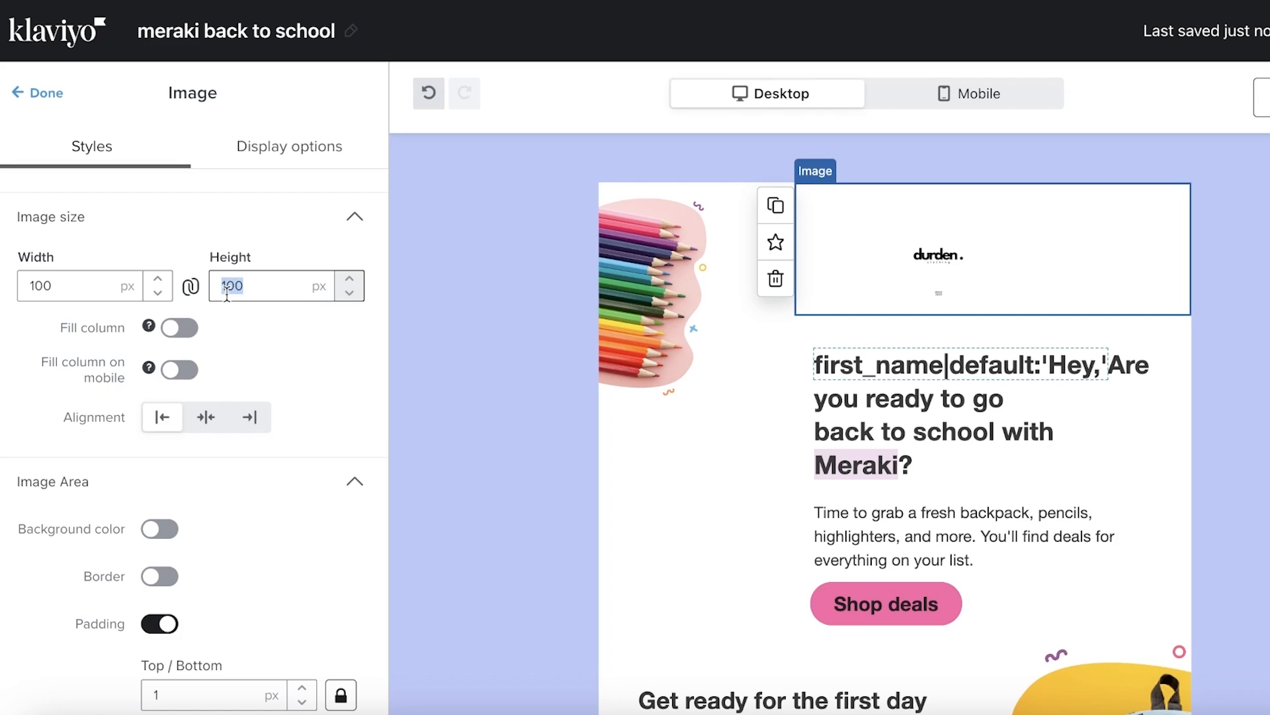
pyautogui.write('200')
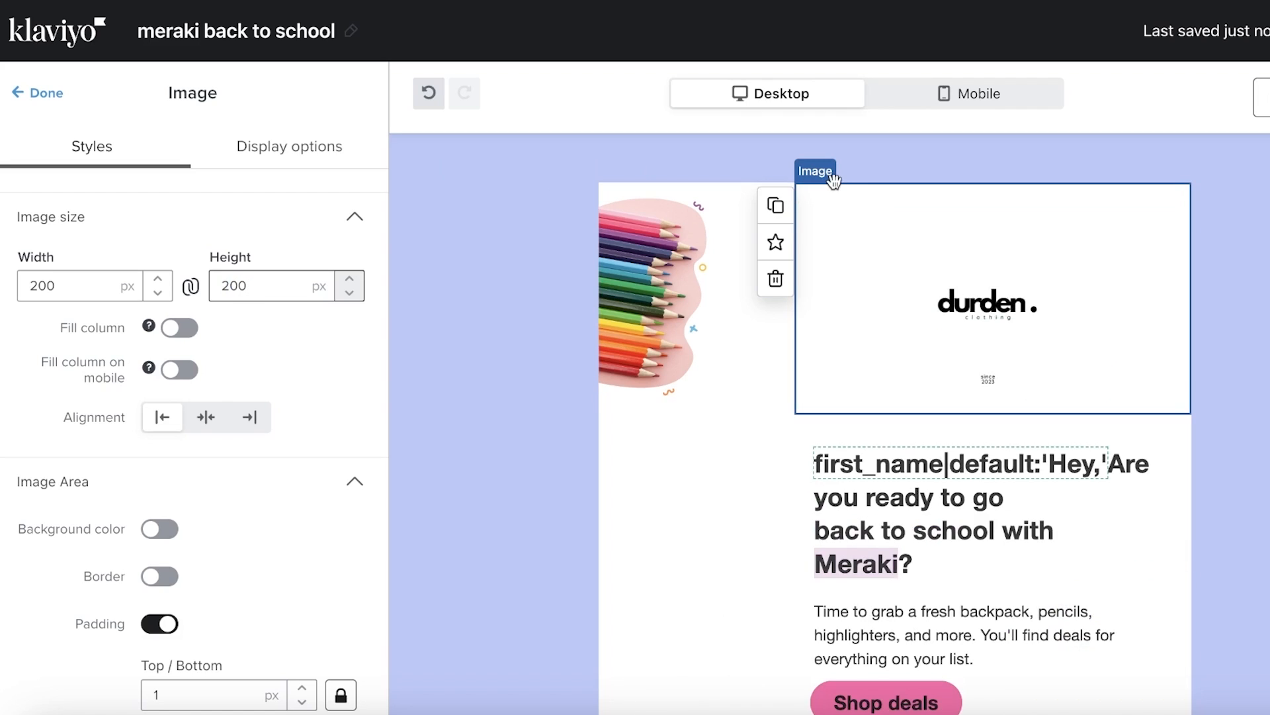
# Set the pencils image height to 400 px, making it 219 × 400
pyautogui.click(717, 243)
pyautogui.scroll(-5, 116, 649)
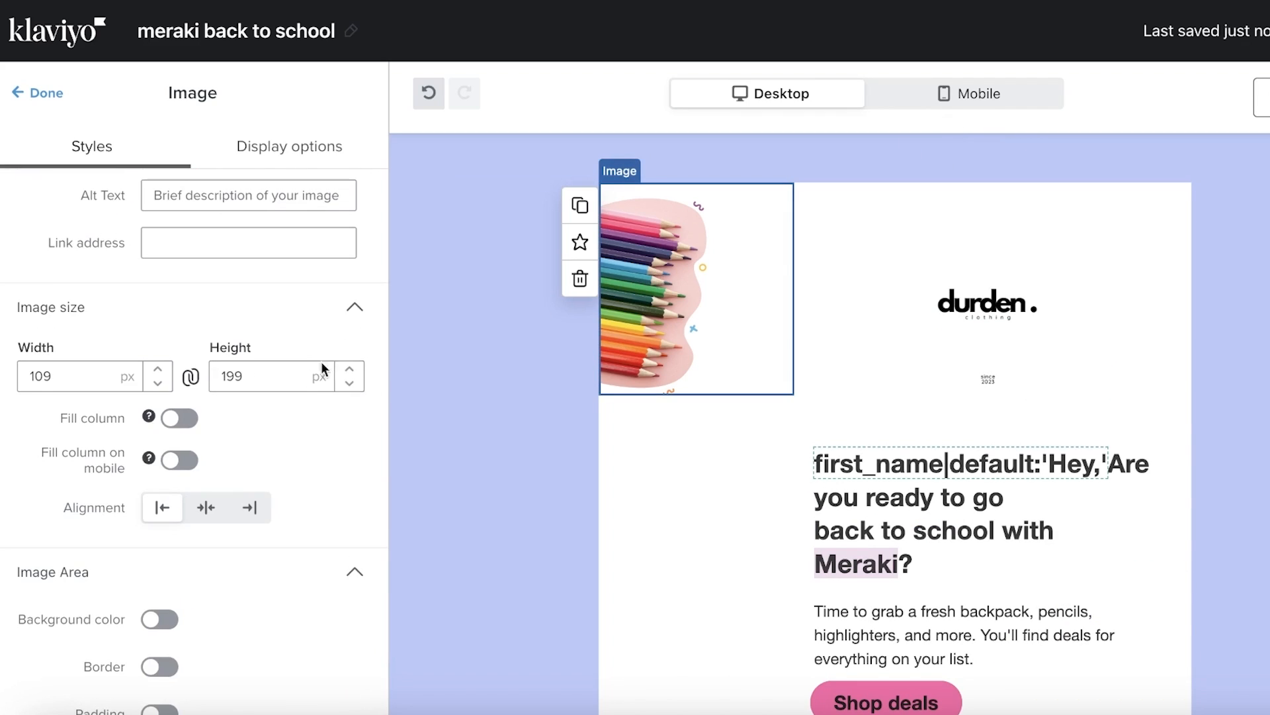
pyautogui.click(264, 388)
pyautogui.write('400')
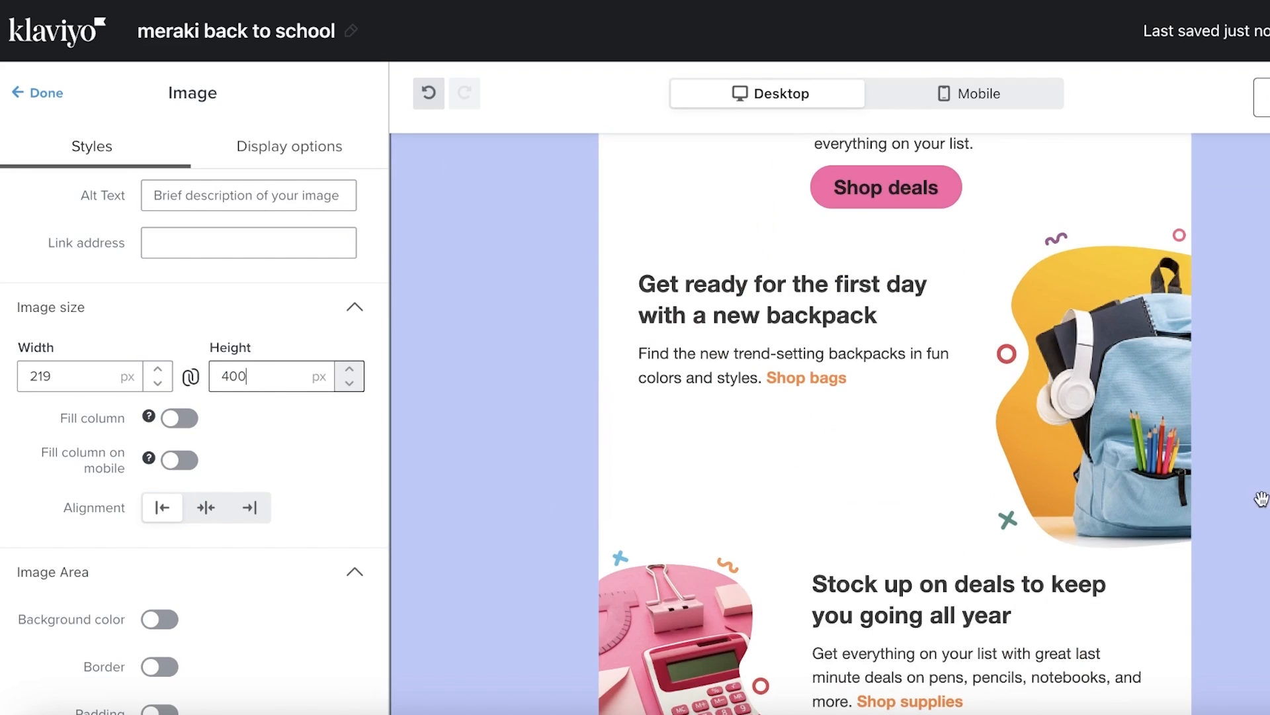
pyautogui.click(967, 337)
pyautogui.click(692, 281)
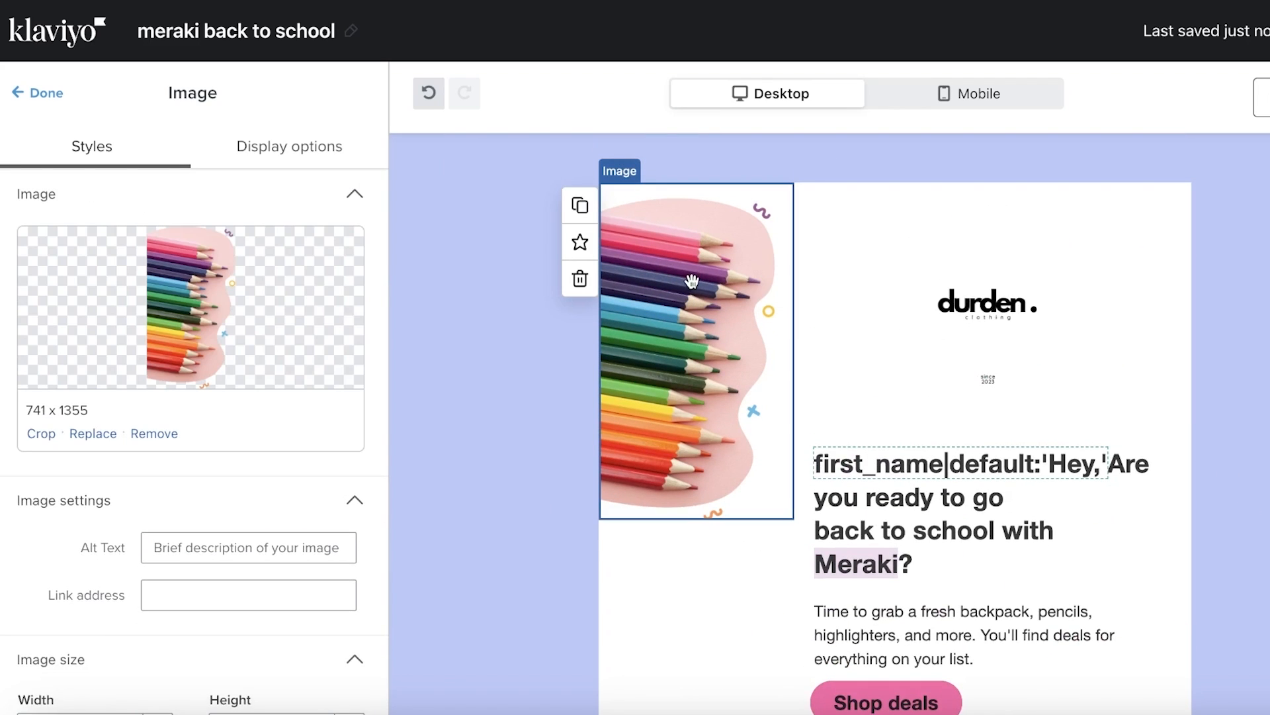
# Select the images section and check its Display options without changing them
pyautogui.click(953, 106)
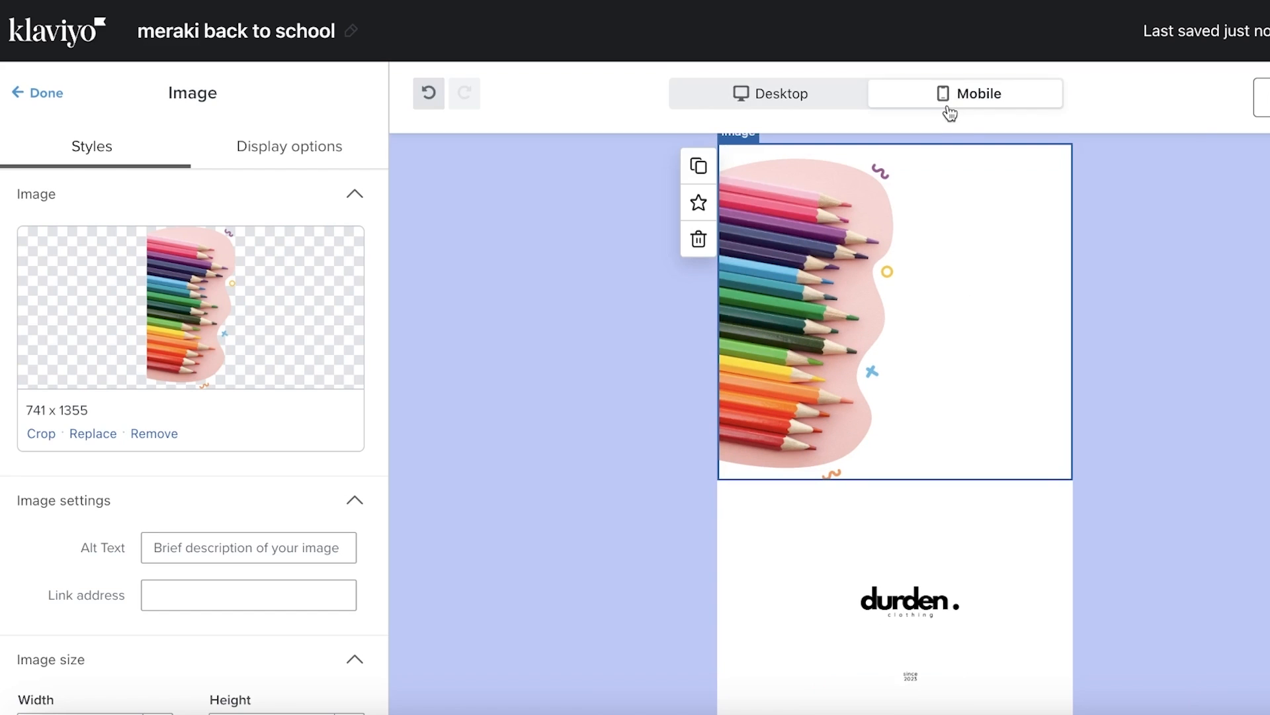
pyautogui.click(1177, 374)
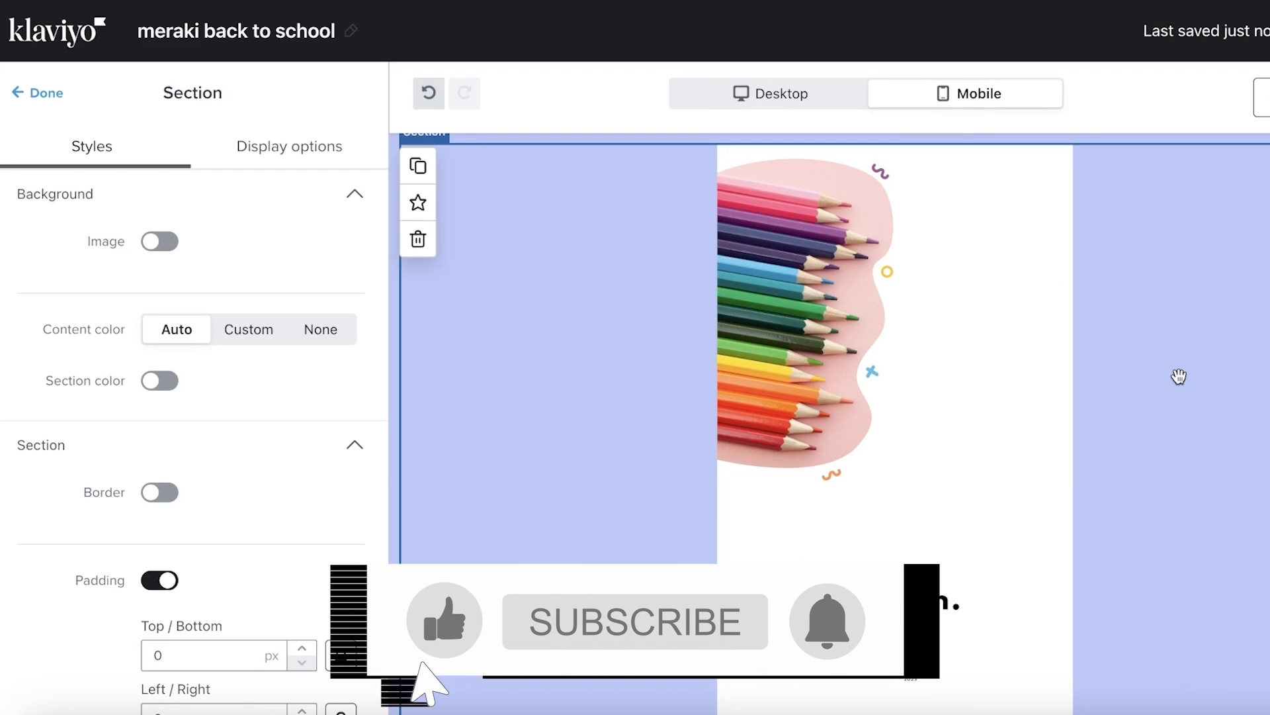
pyautogui.click(325, 145)
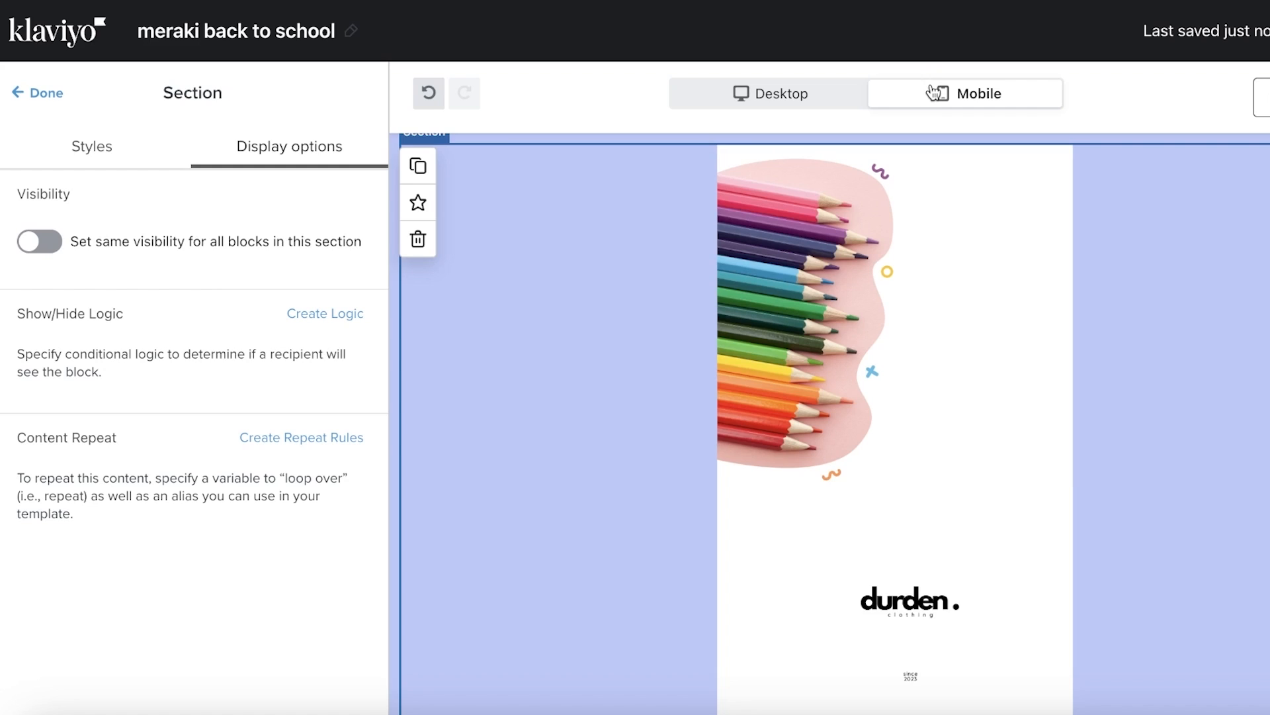
pyautogui.click(397, 324)
# Open the email's overall Styles settings, briefly browsing the default and universal block lists
pyautogui.click(283, 117)
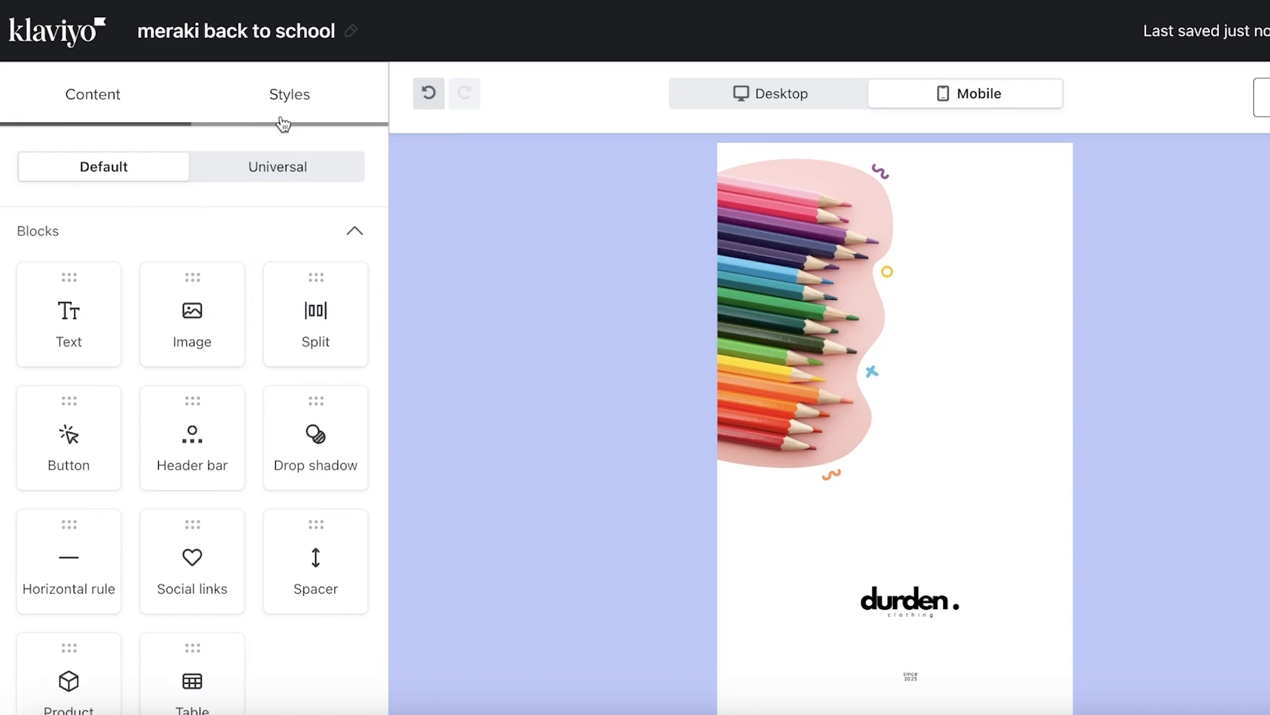
pyautogui.click(814, 94)
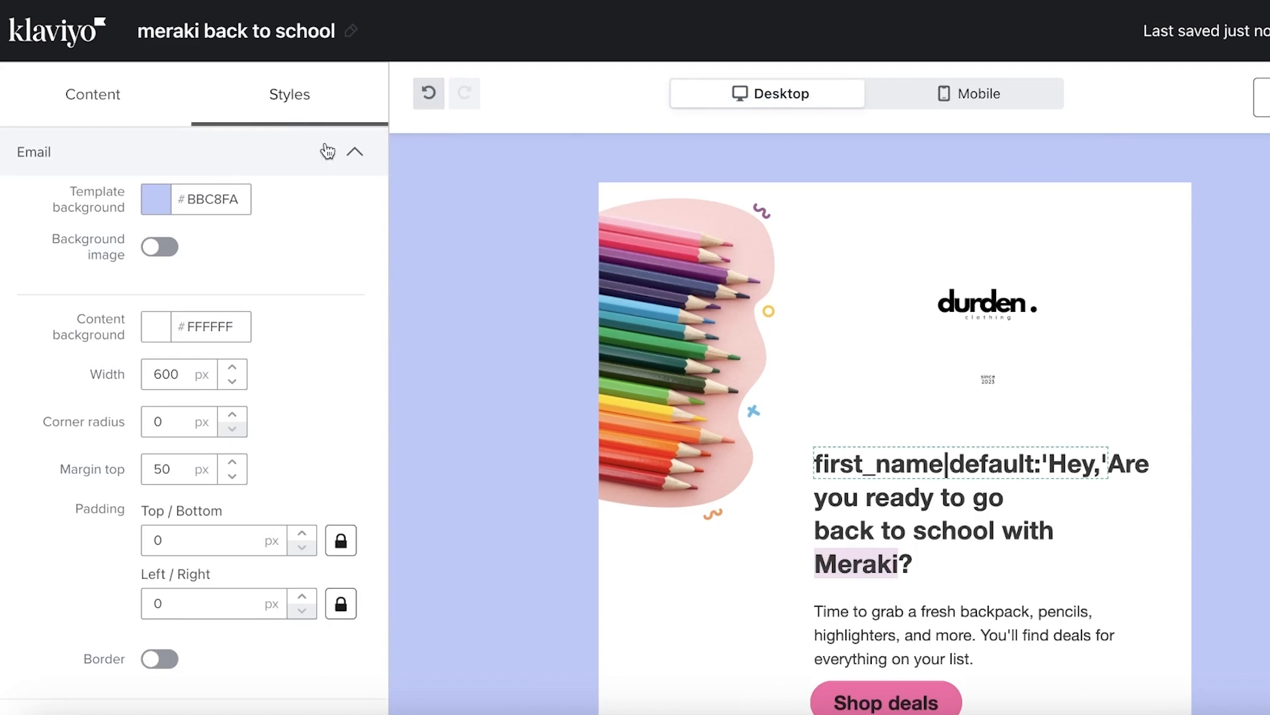
pyautogui.click(156, 113)
pyautogui.click(209, 179)
pyautogui.click(162, 167)
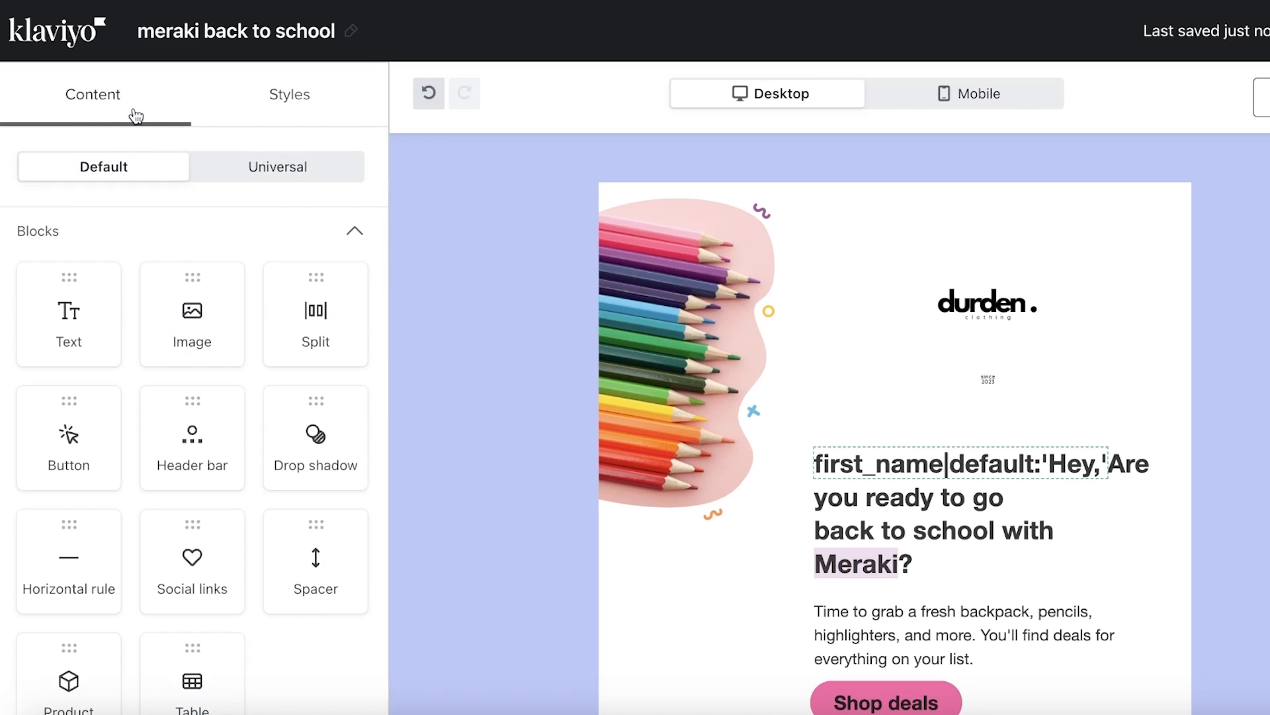
pyautogui.click(280, 113)
pyautogui.scroll(-15, 233, 331)
pyautogui.scroll(15, 233, 331)
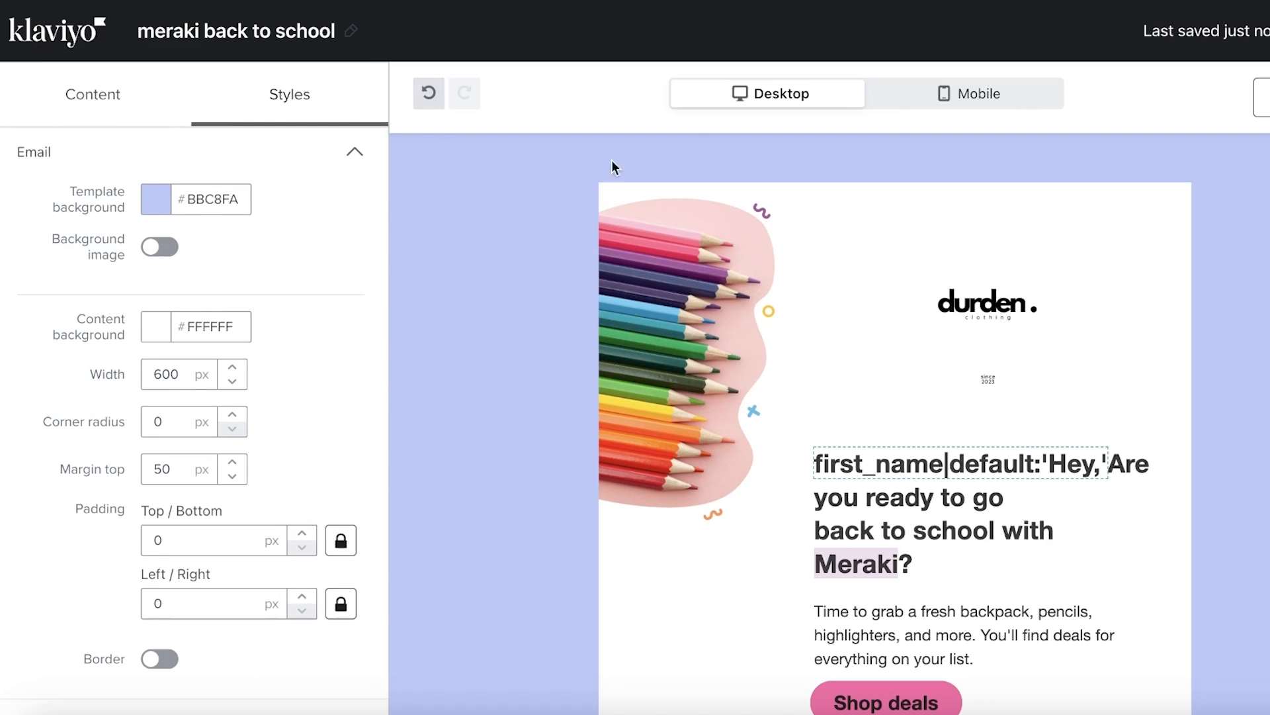
pyautogui.click(908, 107)
# Try the pencils image as mobile-only, then restore it to desktop and mobile
pyautogui.click(827, 102)
pyautogui.click(163, 117)
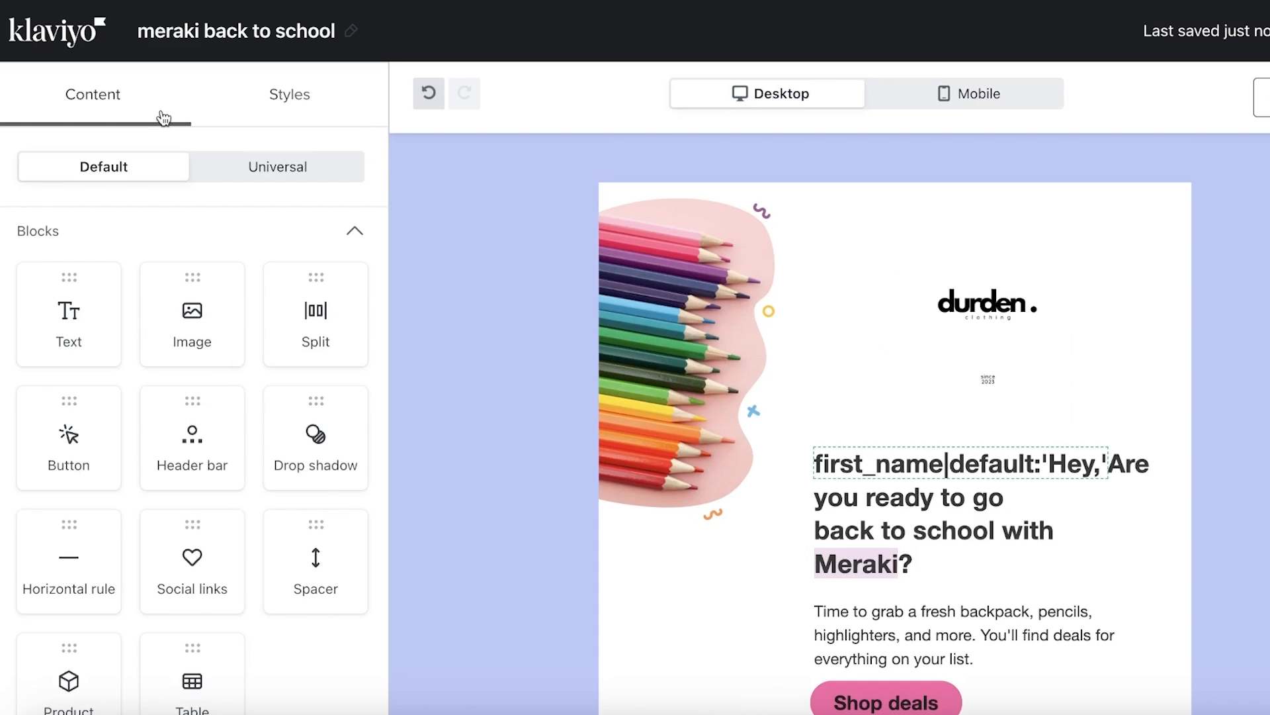
pyautogui.click(768, 258)
pyautogui.click(1244, 248)
pyautogui.click(216, 159)
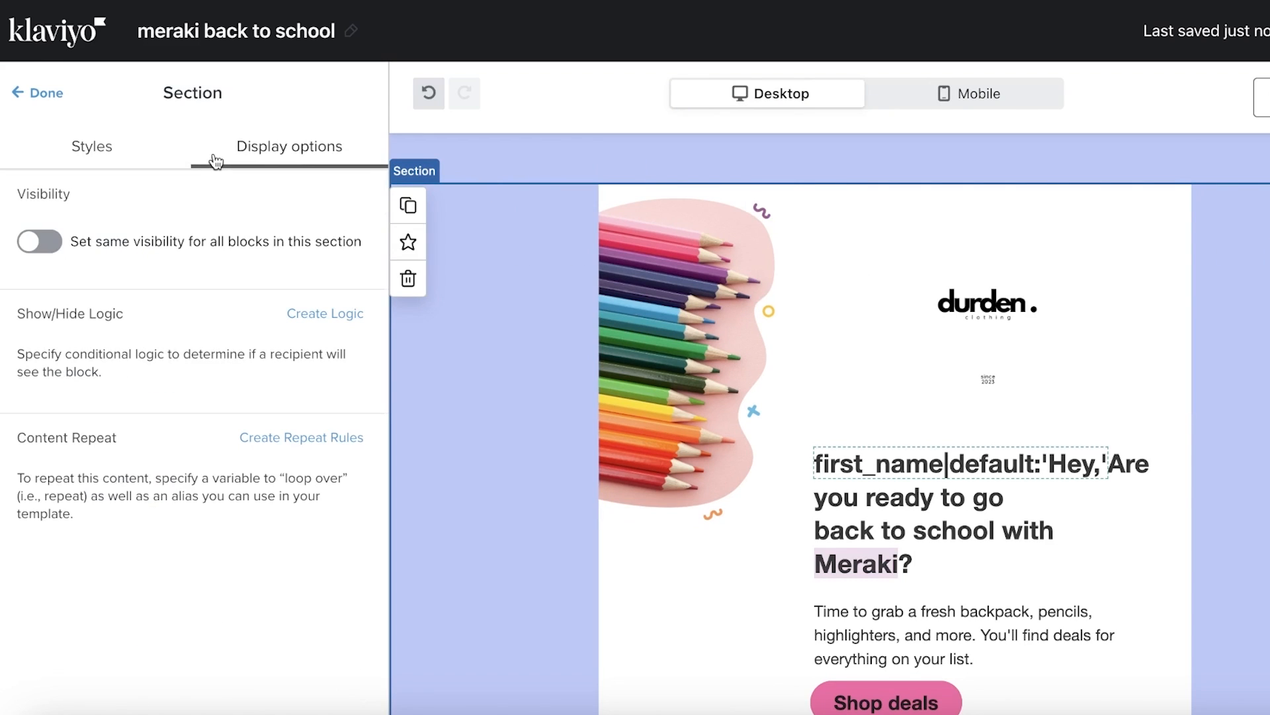
pyautogui.click(777, 311)
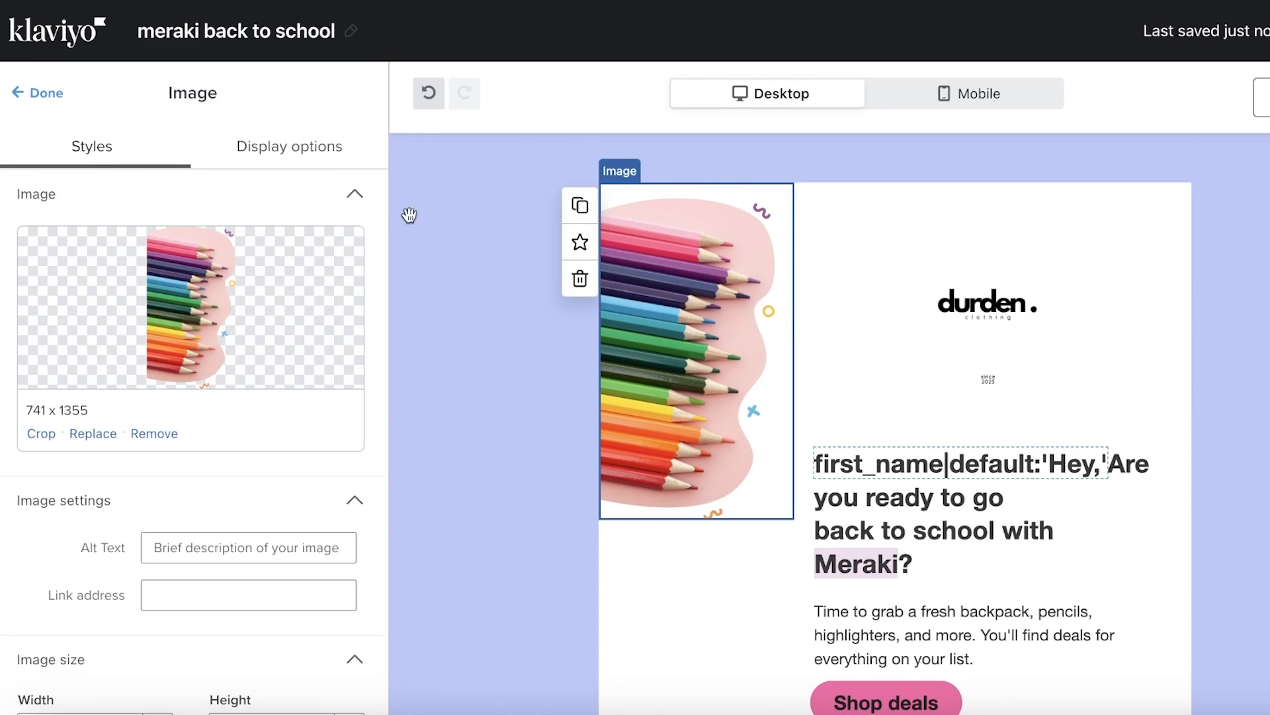
pyautogui.click(277, 151)
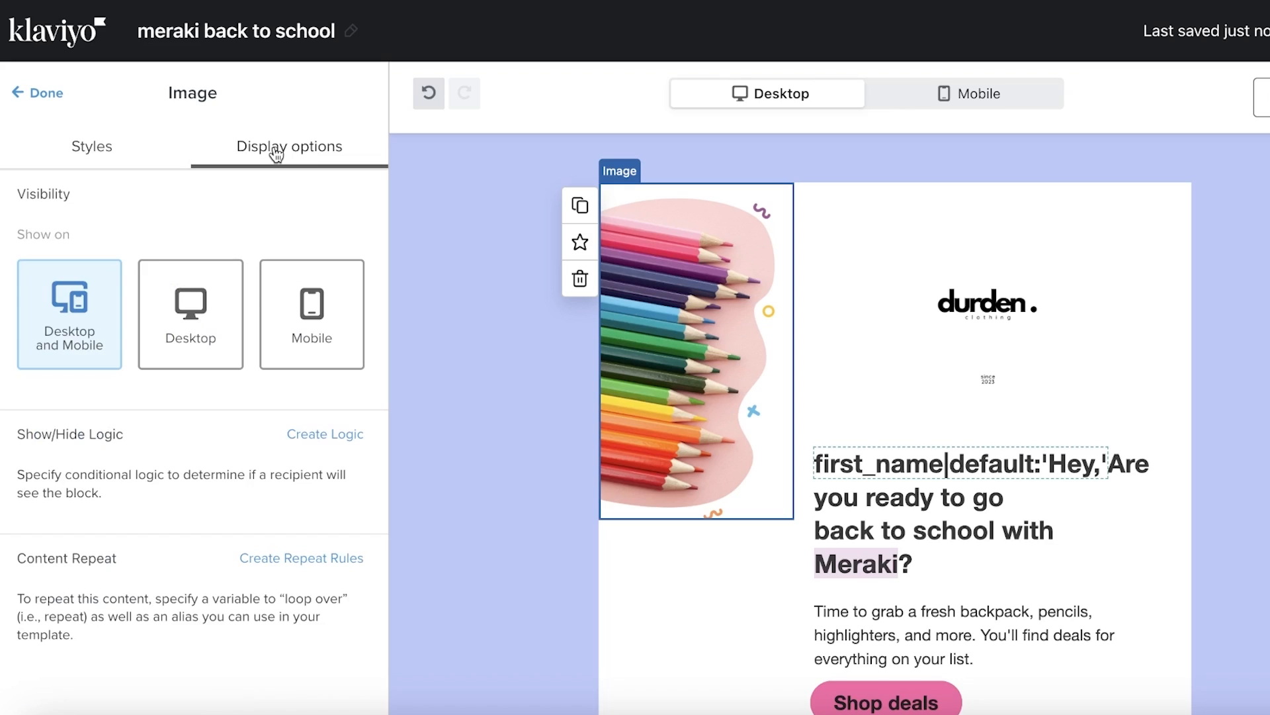
pyautogui.click(292, 287)
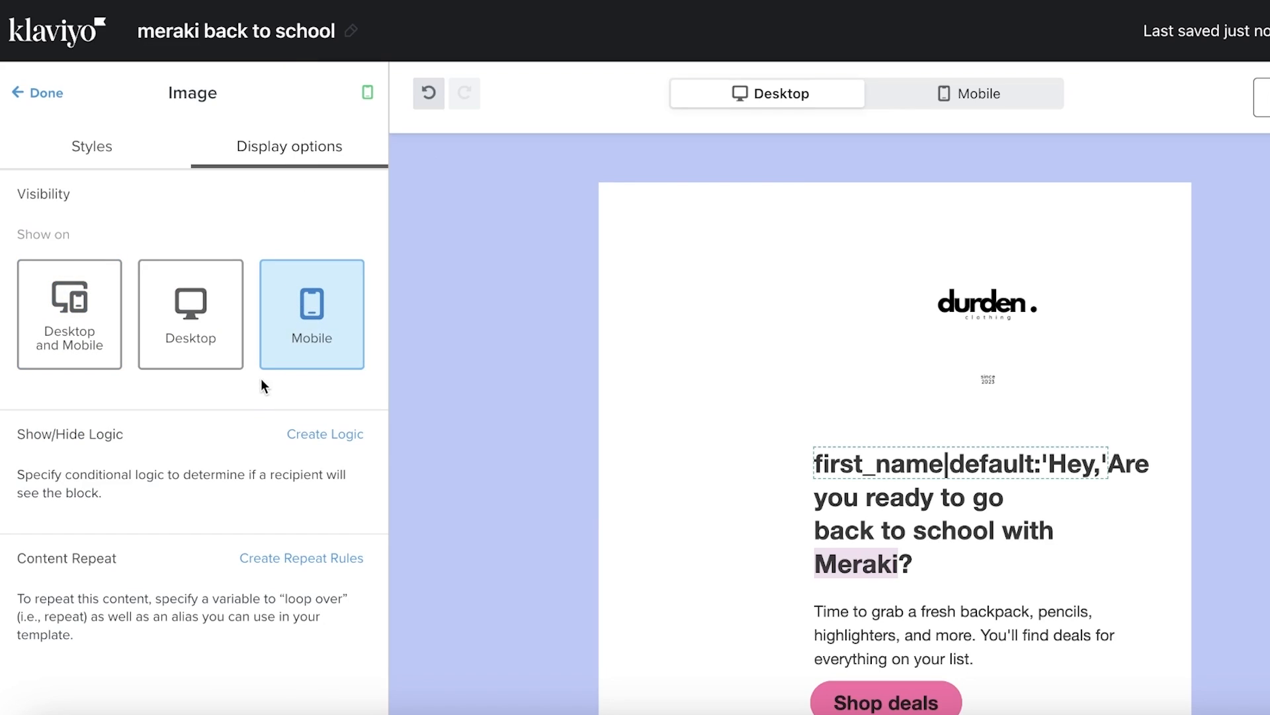
pyautogui.click(74, 328)
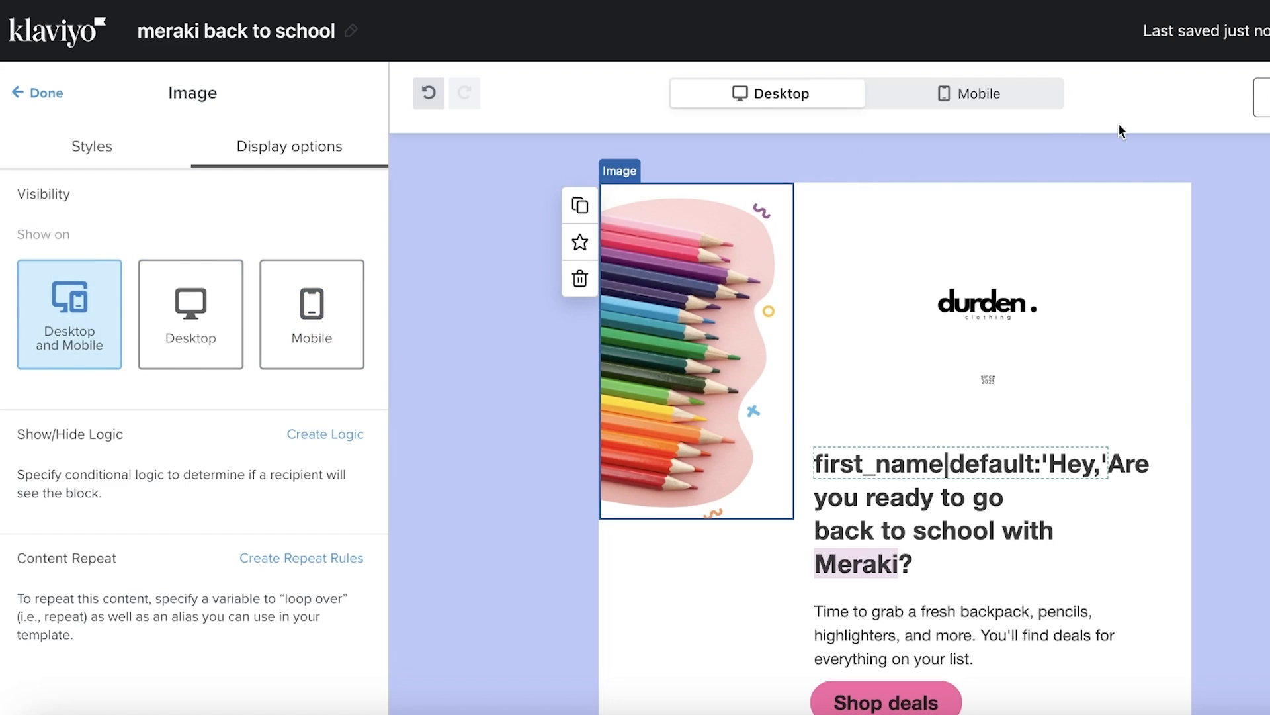
# Make the pencils image show only on desktop
pyautogui.click(1011, 95)
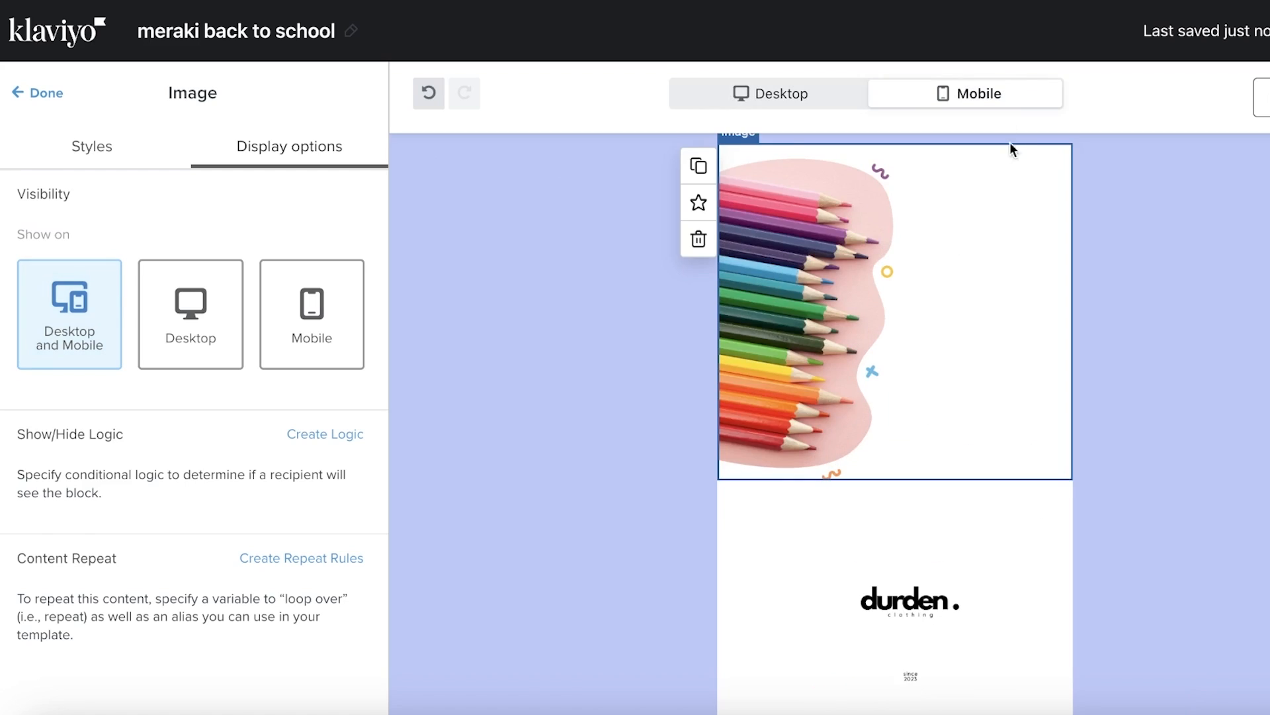
pyautogui.click(751, 94)
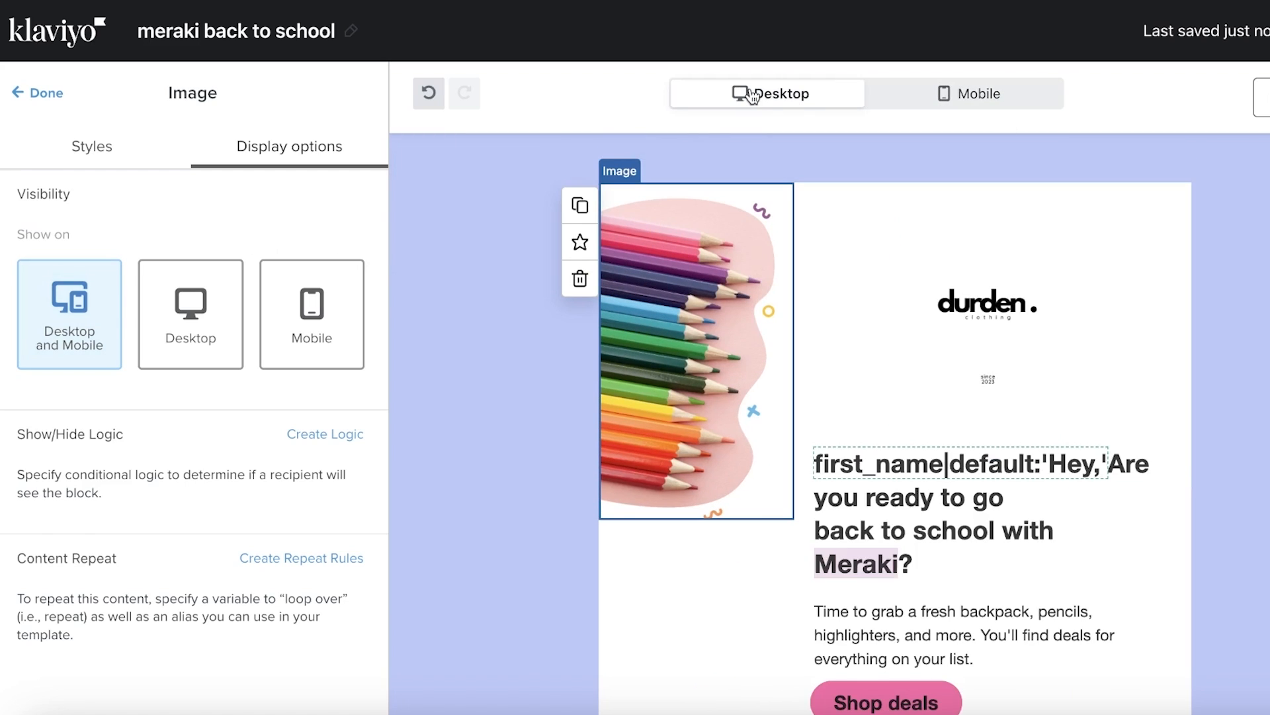
pyautogui.click(975, 93)
pyautogui.click(1177, 315)
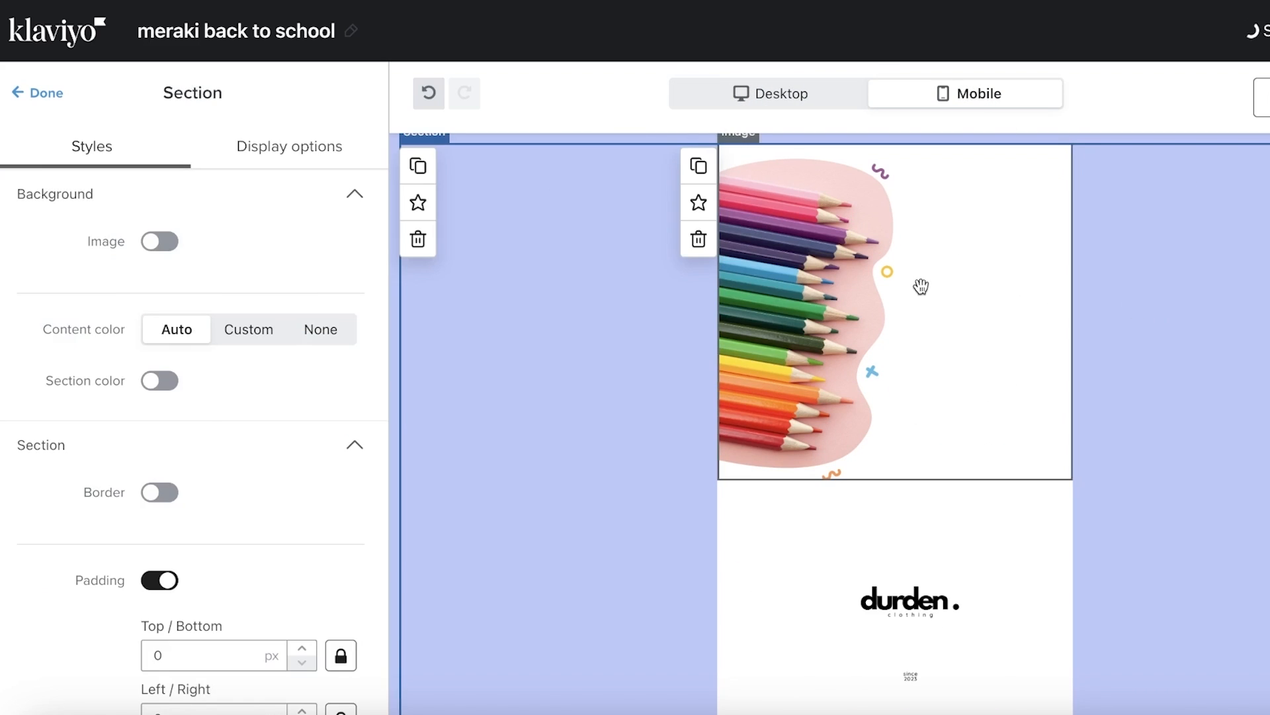
pyautogui.click(920, 287)
pyautogui.click(270, 159)
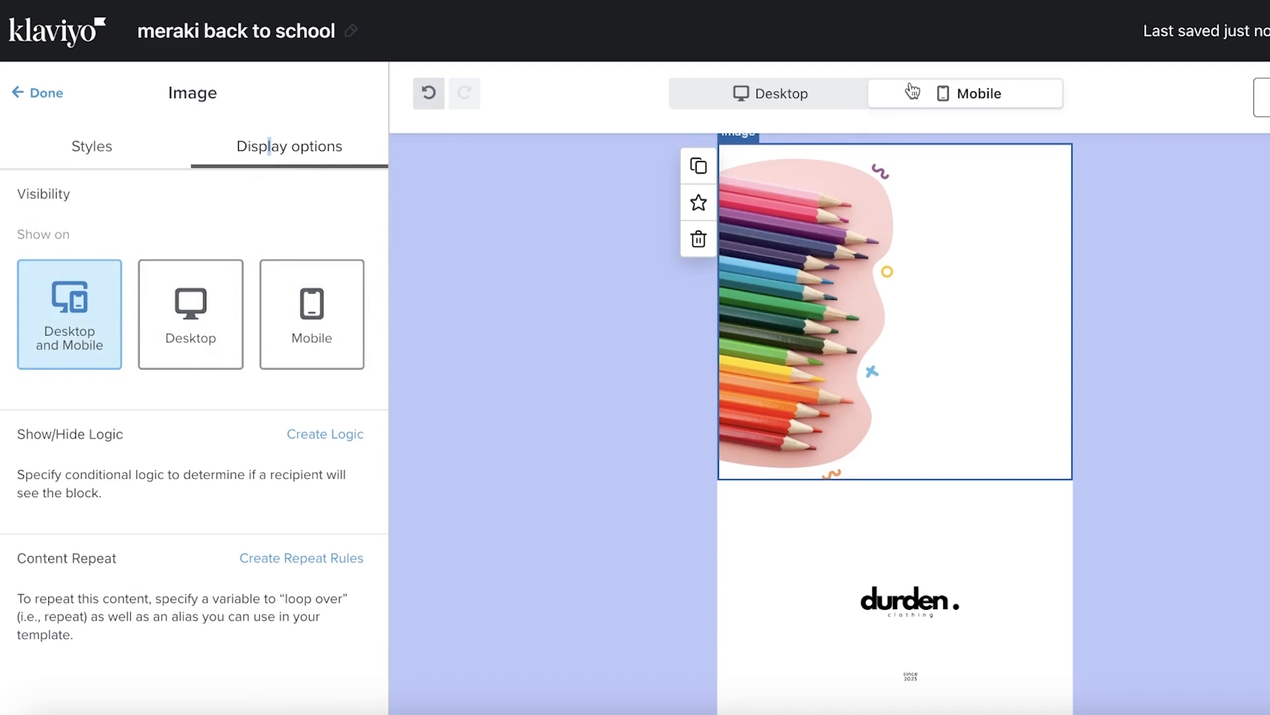
pyautogui.click(221, 306)
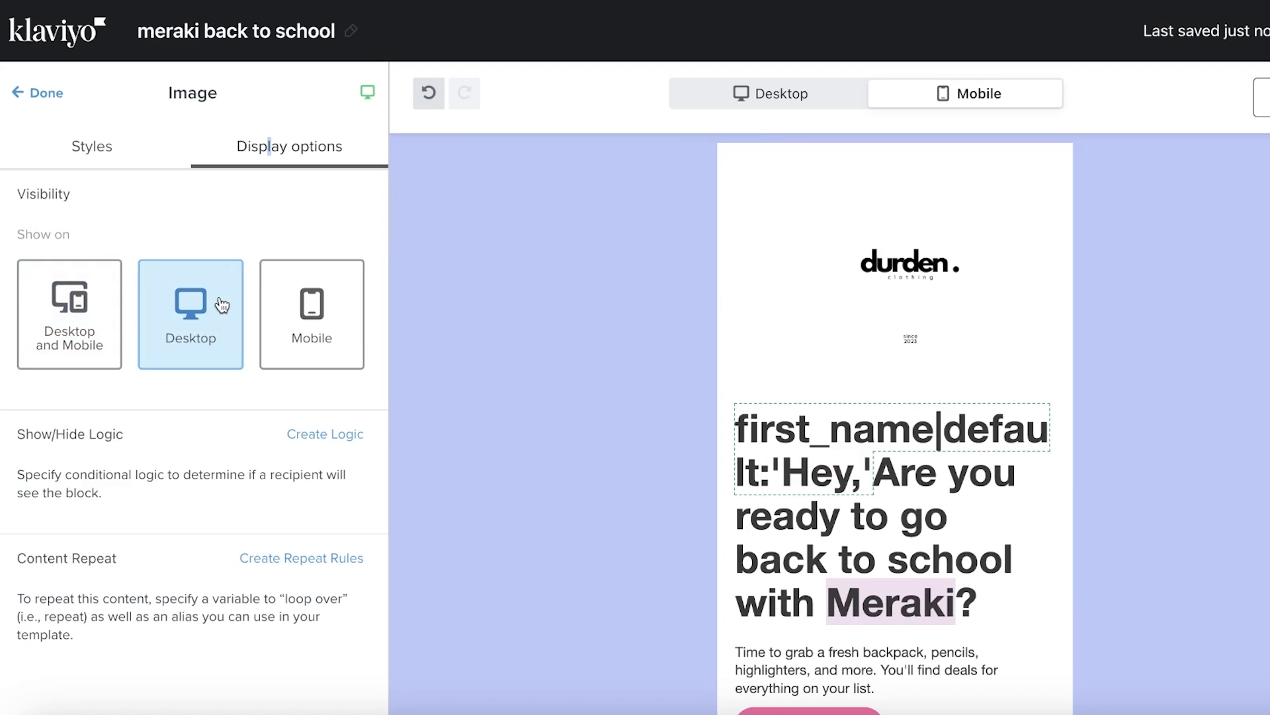
# Set the durden logo image to display only on desktop
pyautogui.click(904, 246)
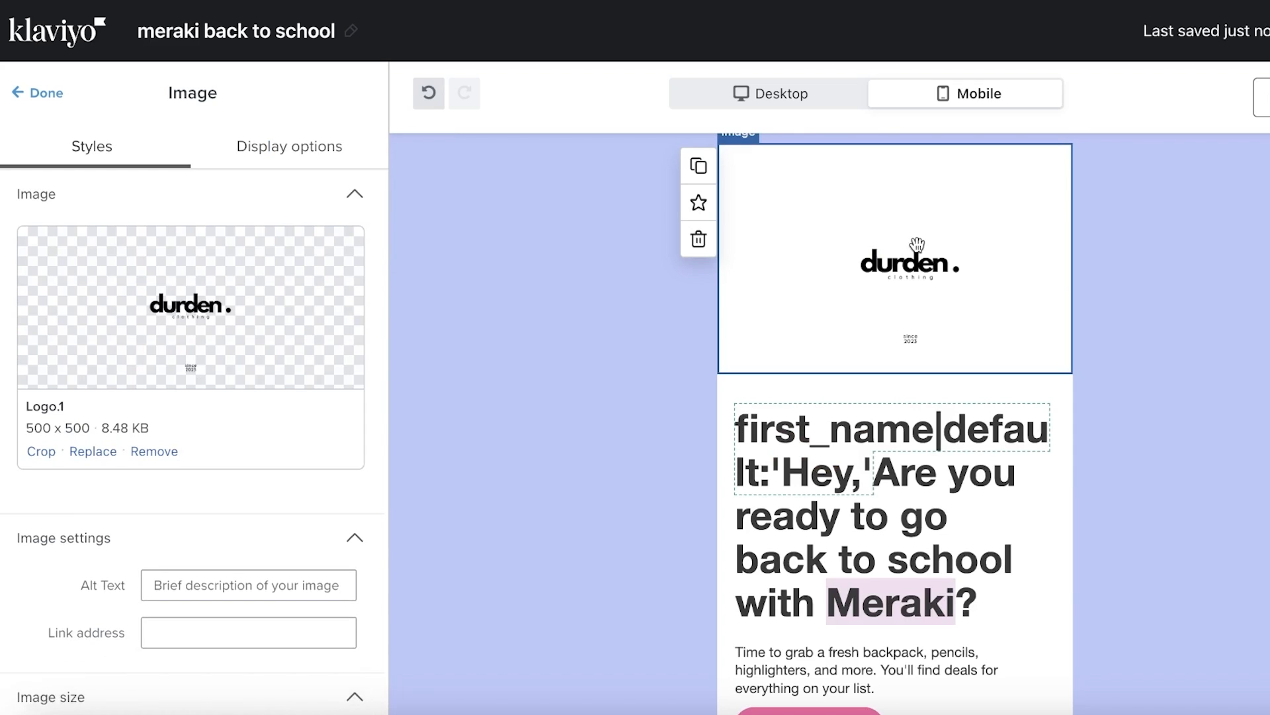
pyautogui.click(290, 150)
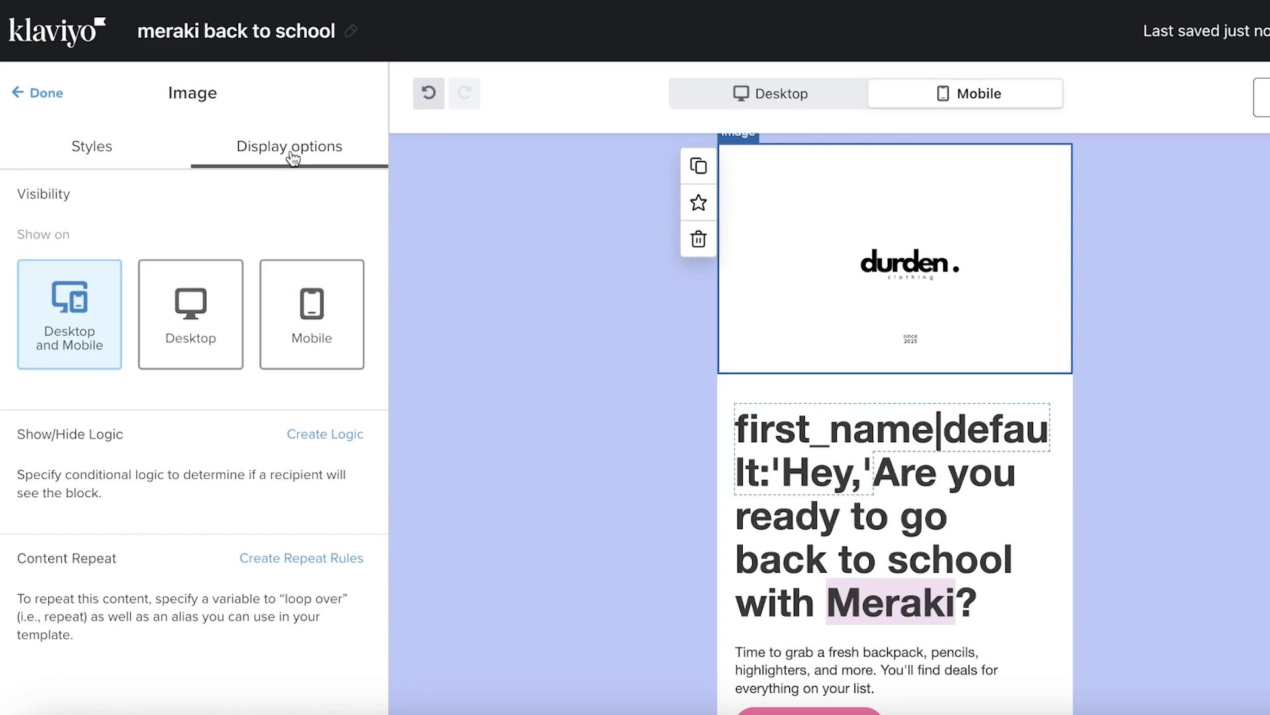
pyautogui.click(165, 320)
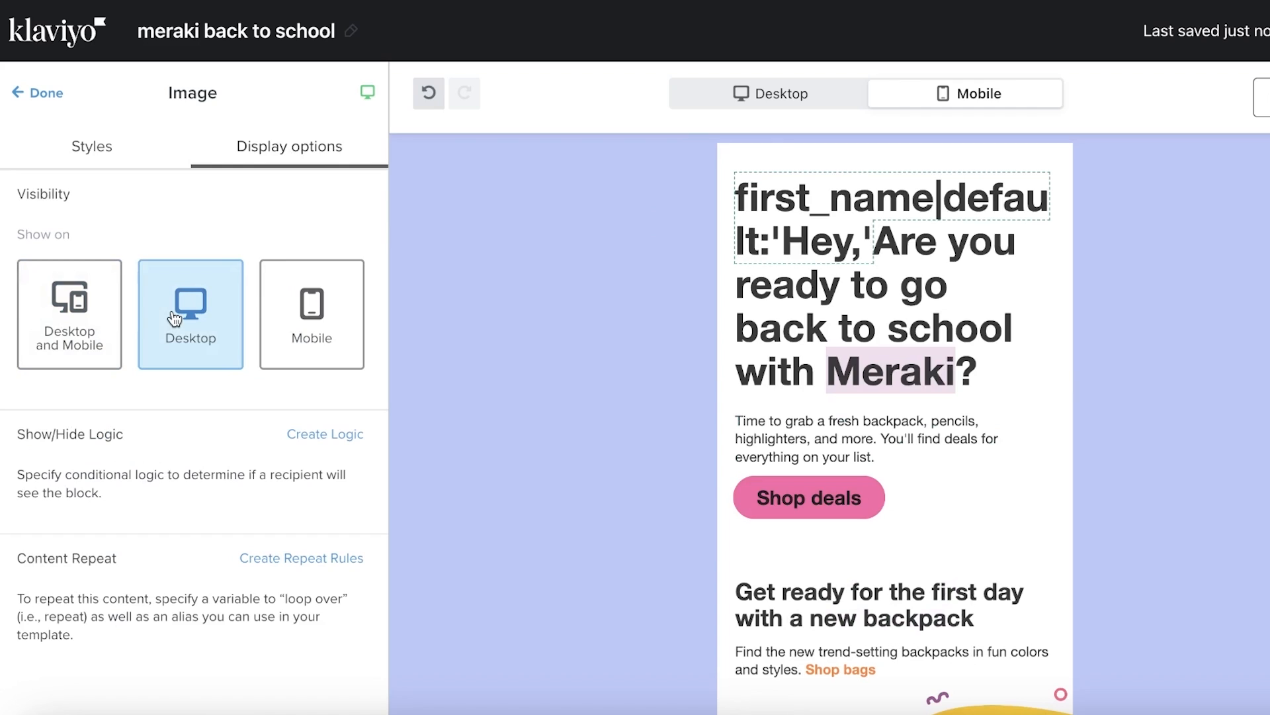
pyautogui.click(832, 92)
pyautogui.click(922, 99)
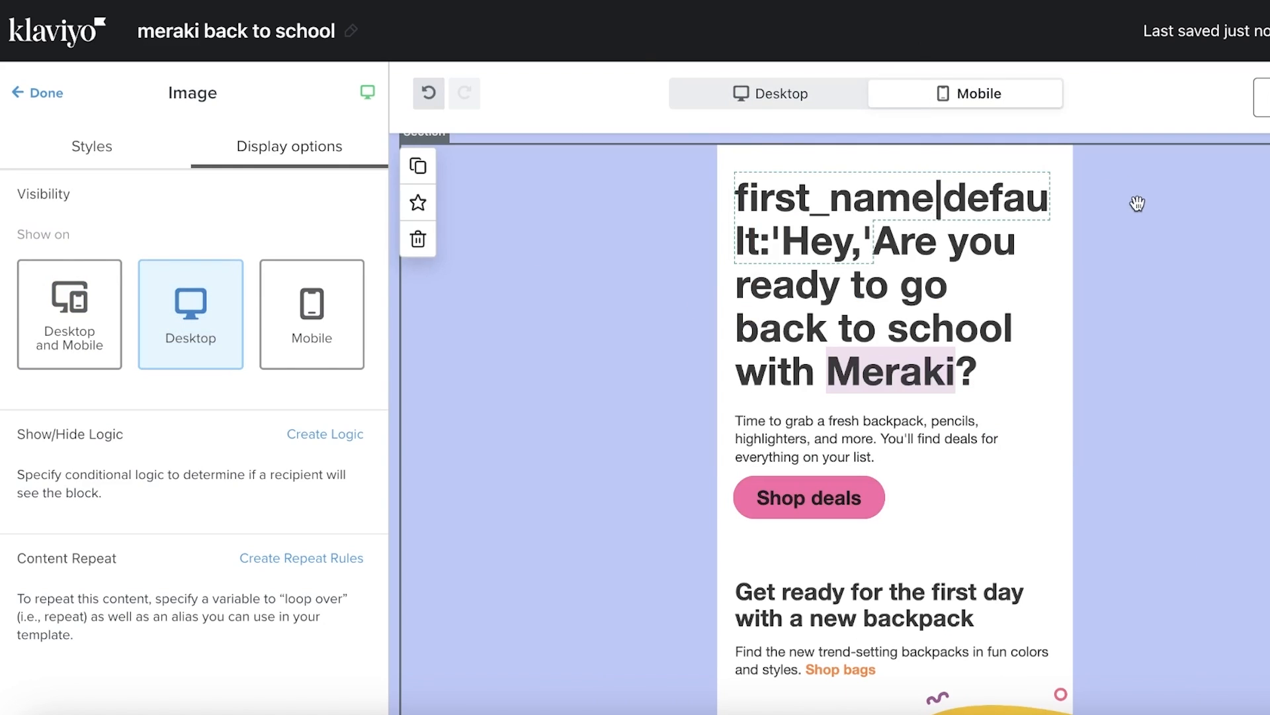
pyautogui.click(94, 153)
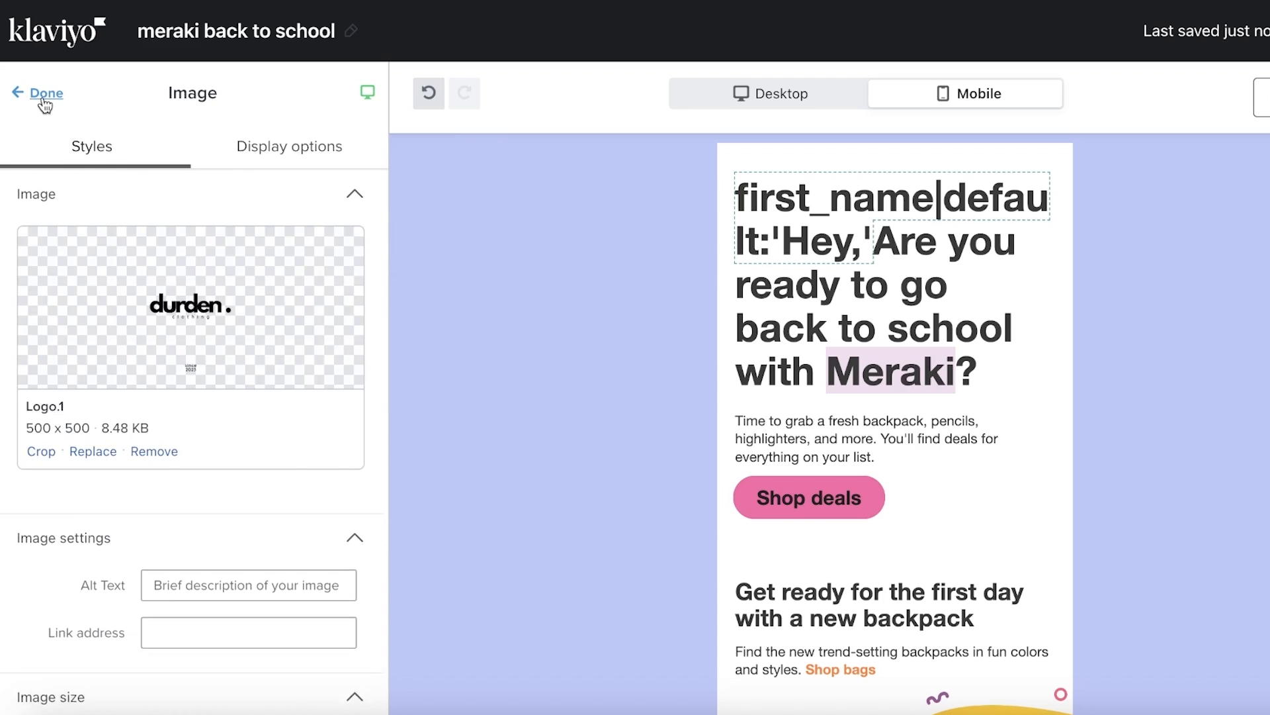
# Add a new image block at the top of the email containing Logo.1 from the library
pyautogui.click(41, 94)
pyautogui.moveTo(164, 324); pyautogui.dragTo(871, 198)
pyautogui.click(186, 454)
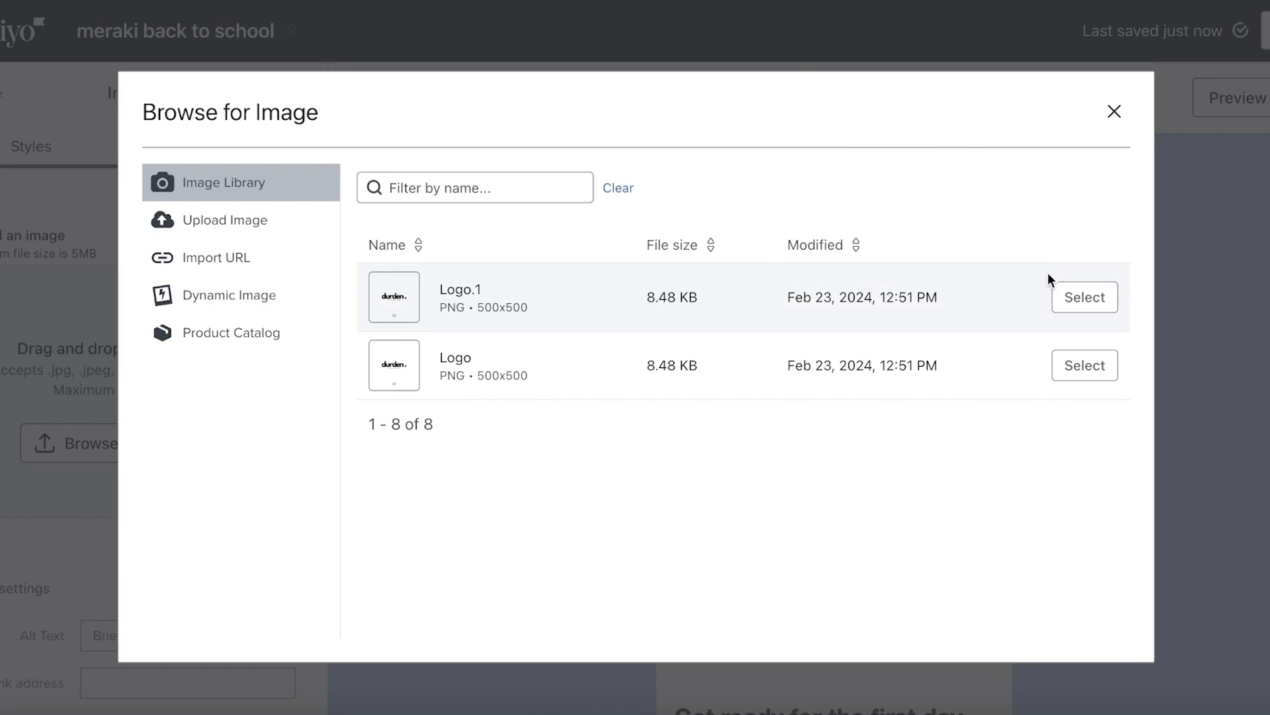
pyautogui.click(1062, 292)
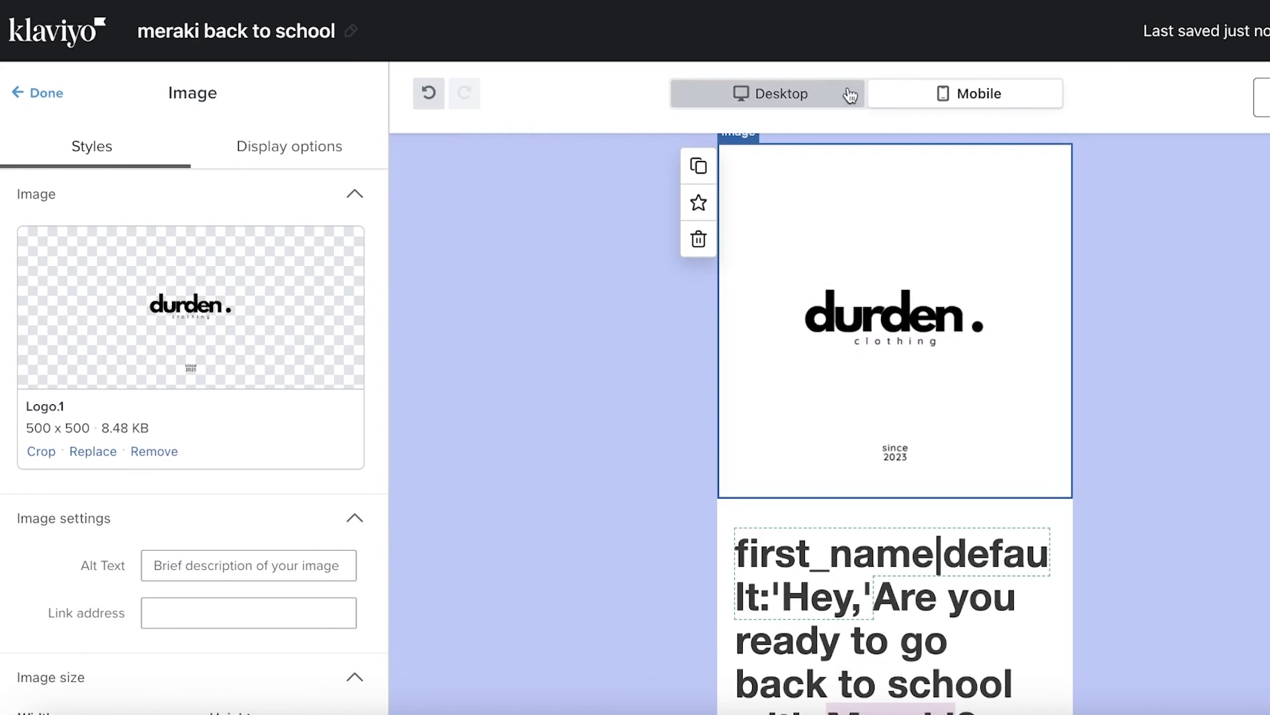
pyautogui.click(761, 104)
pyautogui.scroll(-3, 1087, 375)
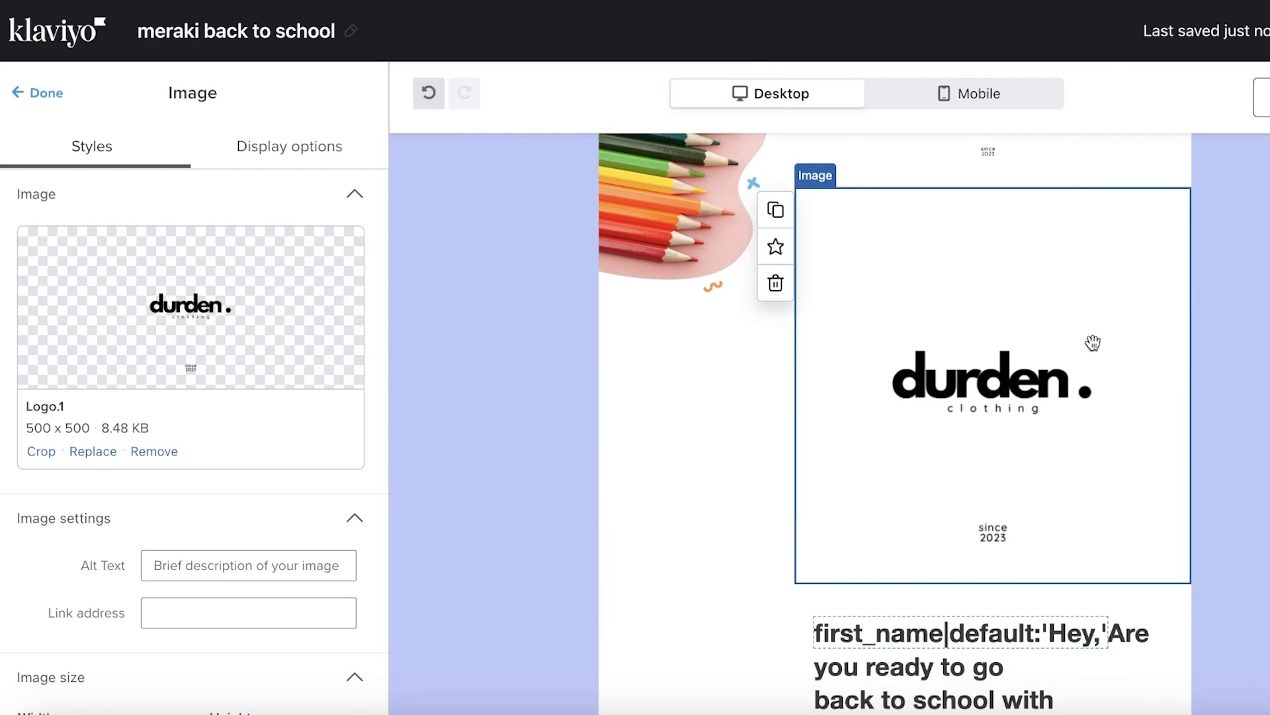
pyautogui.scroll(3, 1053, 284)
pyautogui.click(978, 106)
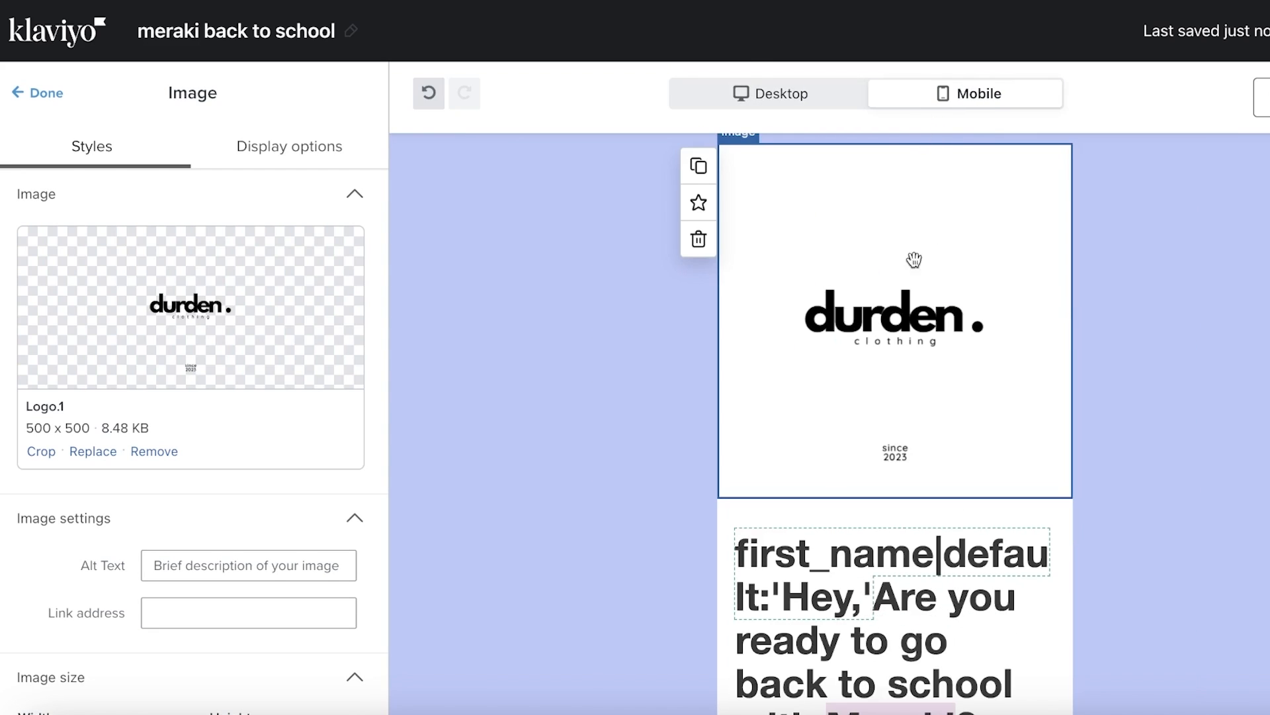
# Make the new Logo.1 image visible only on mobile
pyautogui.click(335, 162)
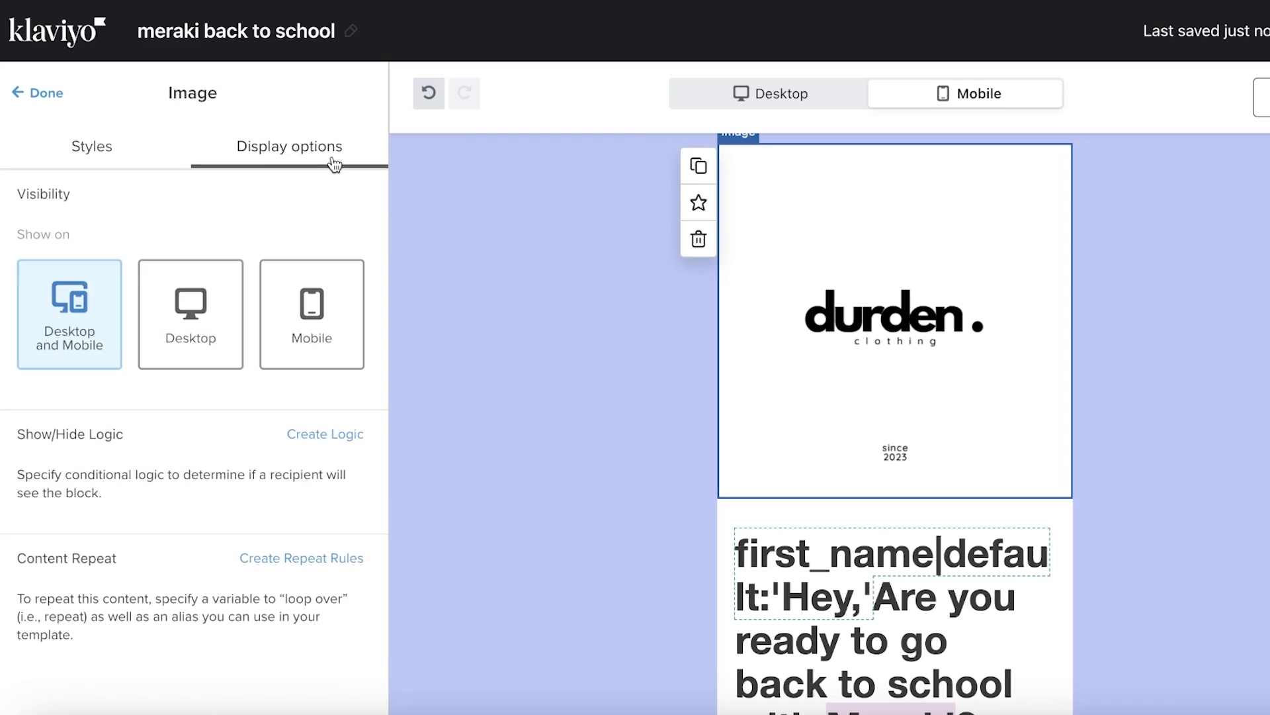
pyautogui.click(314, 296)
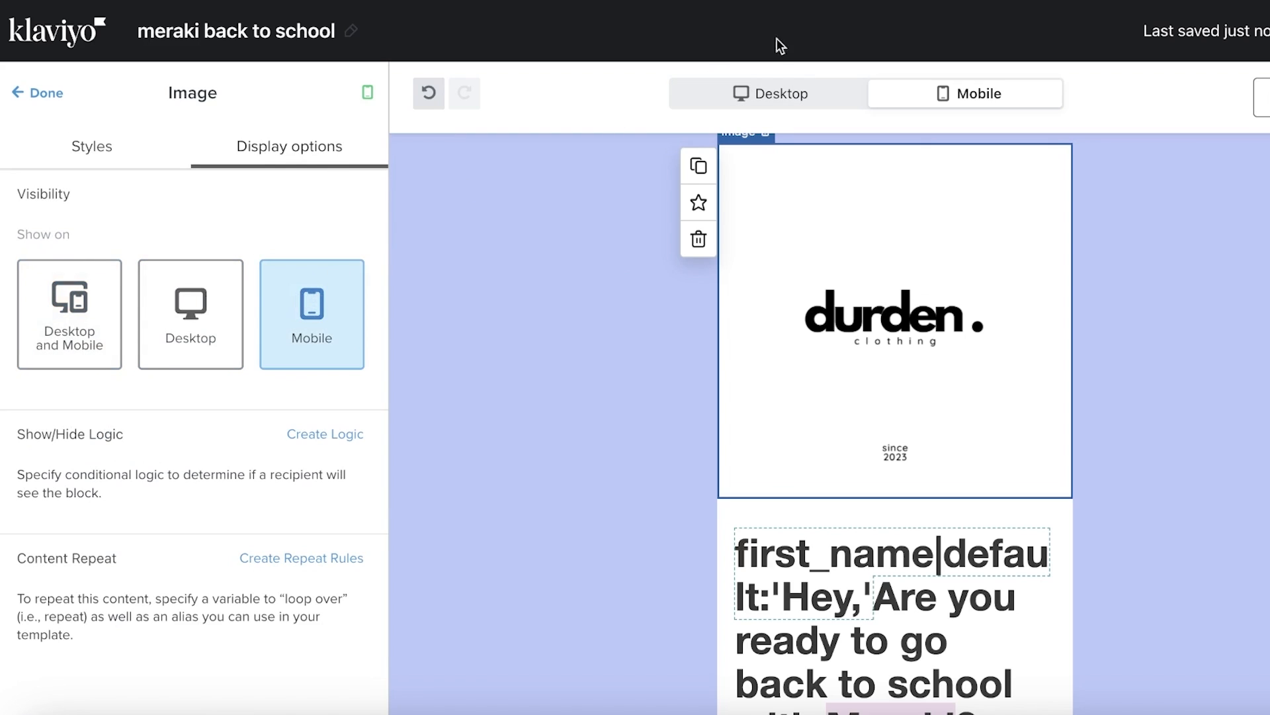
pyautogui.click(802, 88)
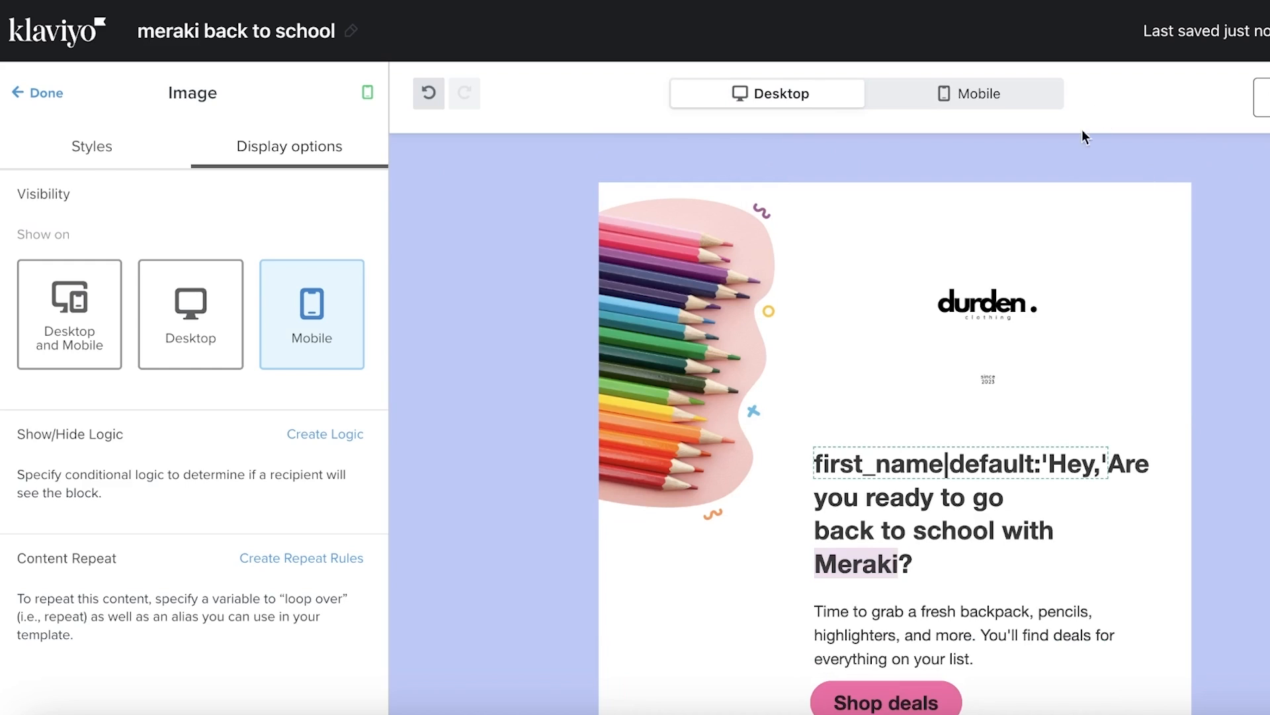
pyautogui.click(1038, 94)
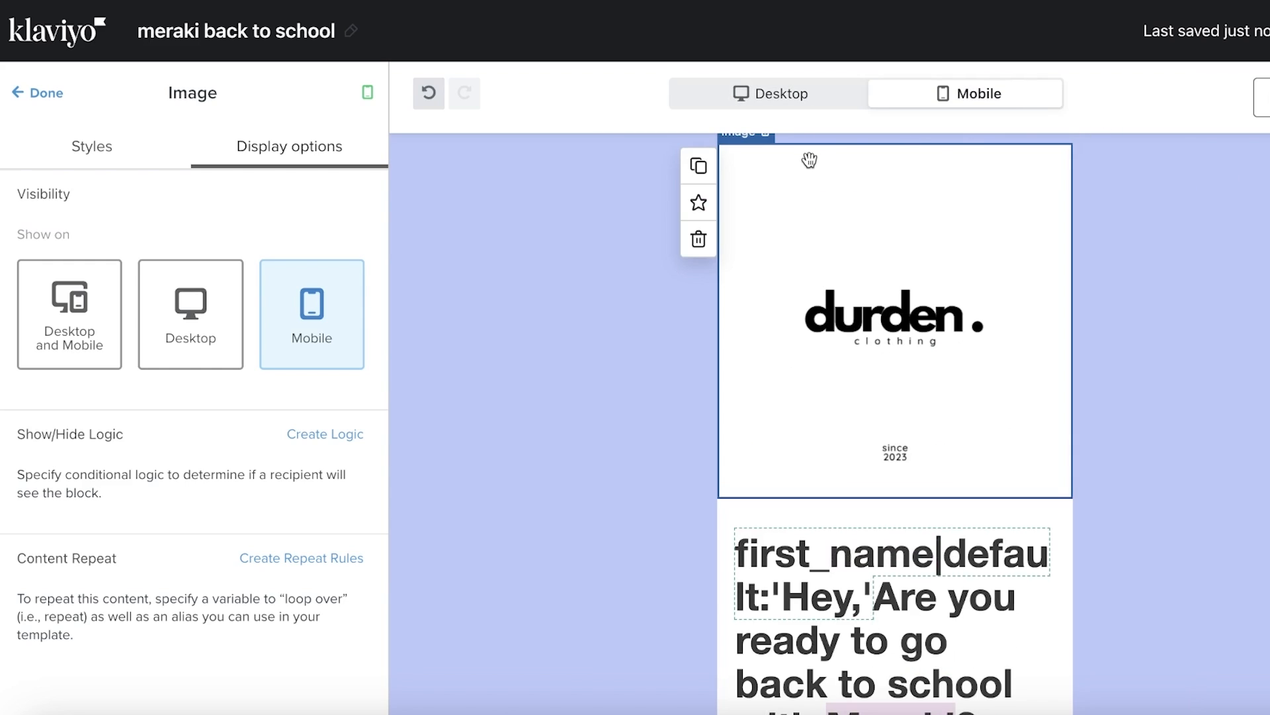
pyautogui.scroll(-6, 810, 160)
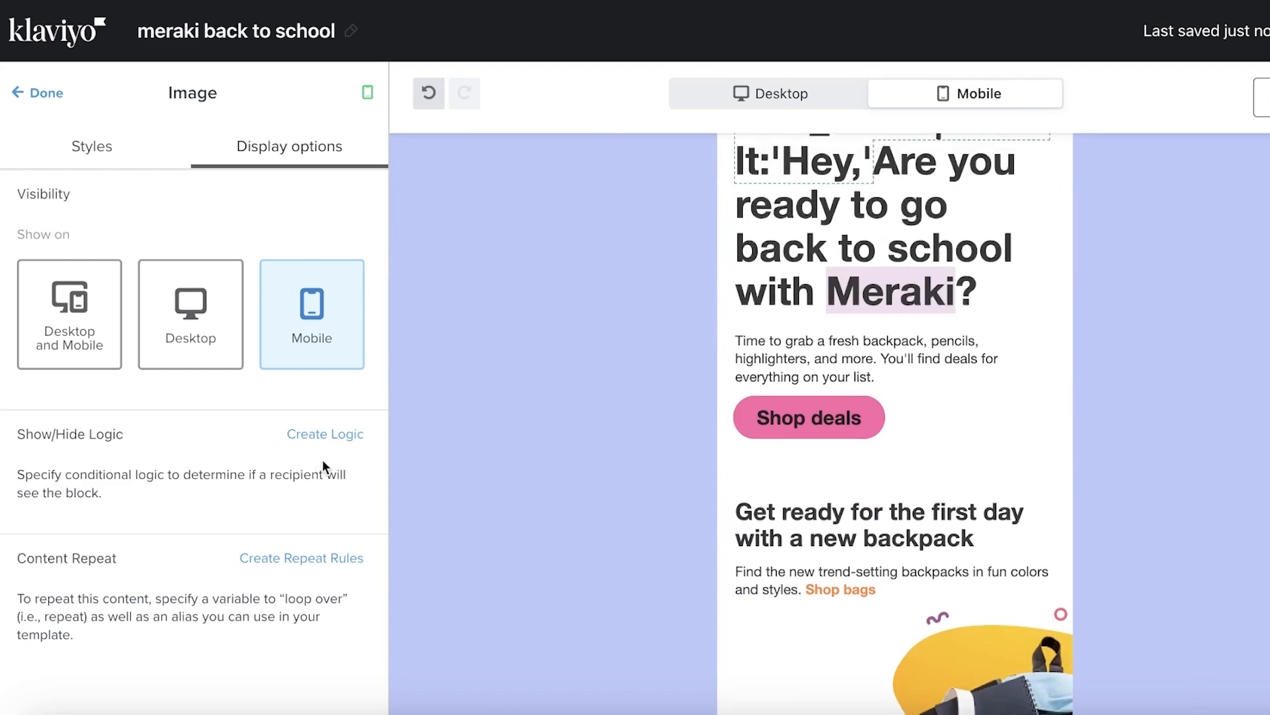
# Set the new logo's height to 100 px
pyautogui.click(129, 157)
pyautogui.scroll(-6, 346, 481)
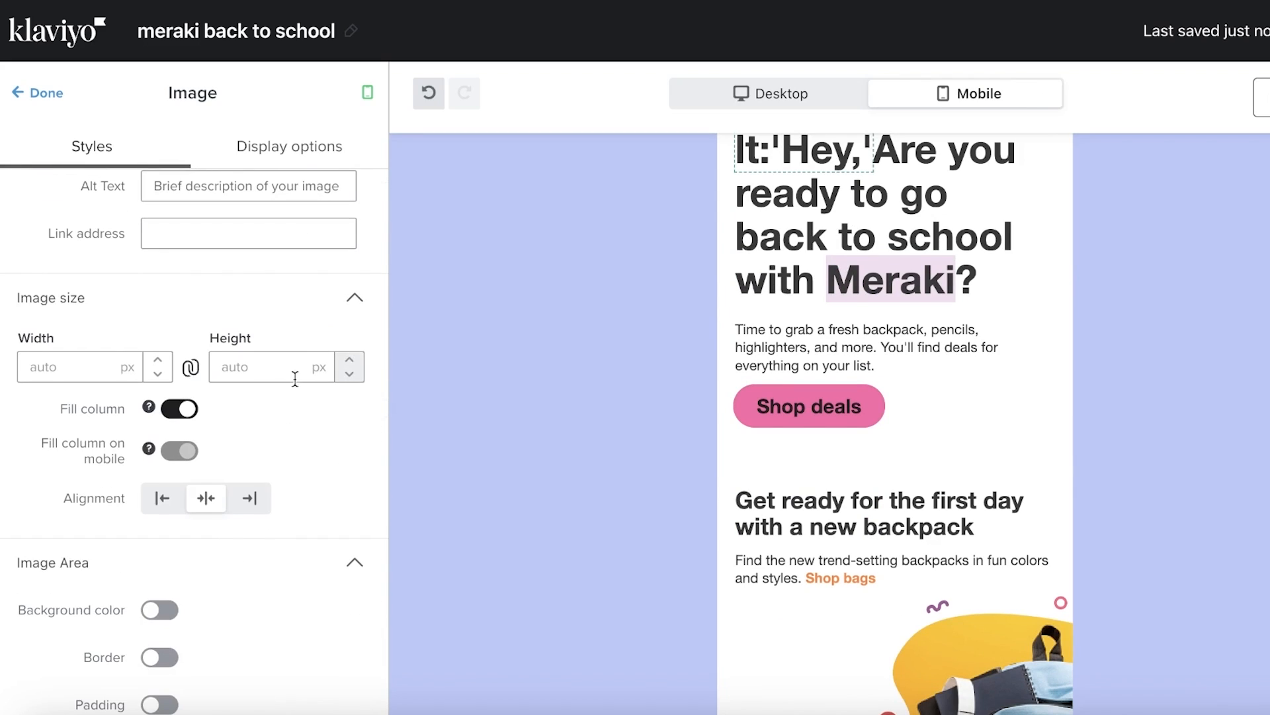
pyautogui.click(295, 378)
pyautogui.write('100')
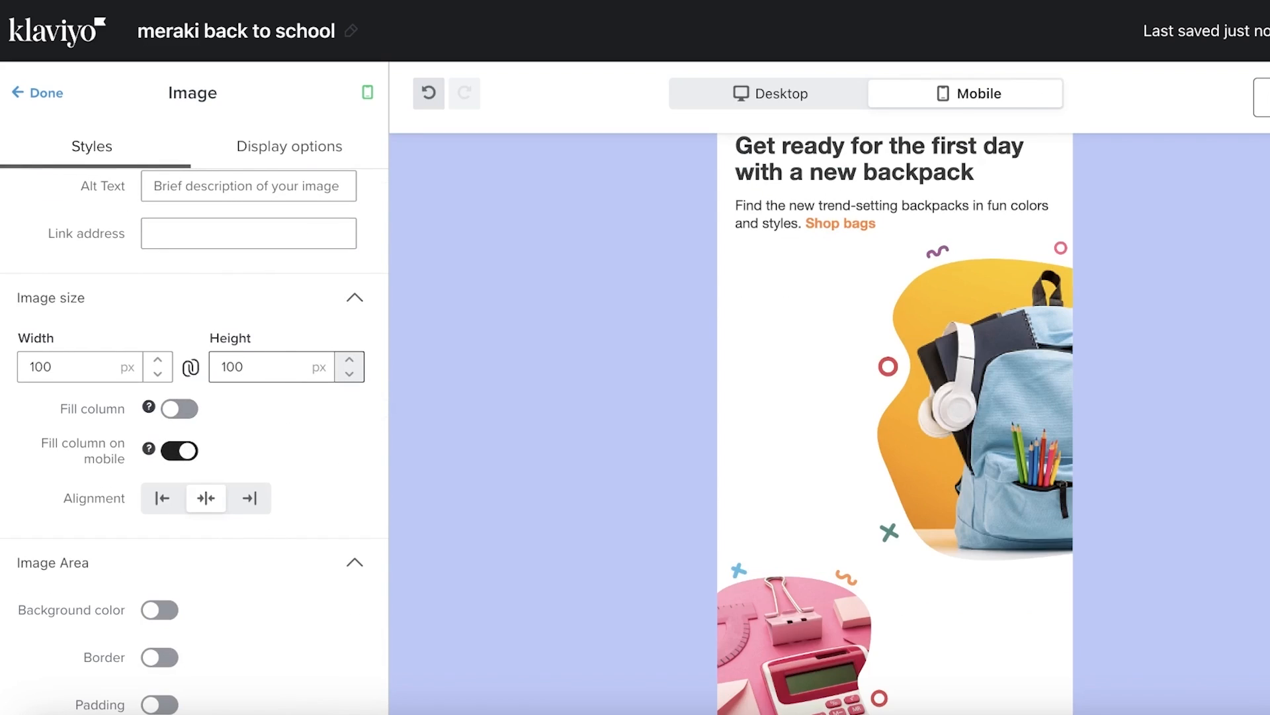
pyautogui.scroll(8, 782, 248)
pyautogui.click(1156, 265)
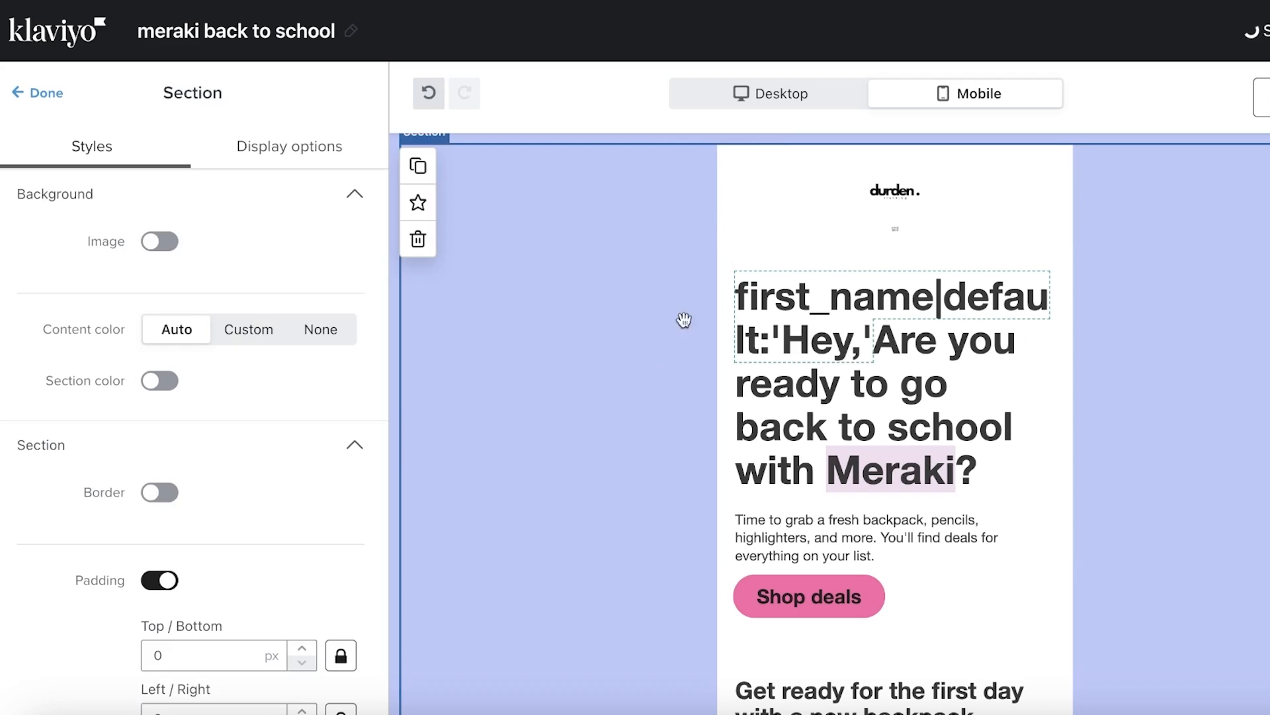
# Duplicate the greeting heading, making the copy desktop-only and the original mobile-only
pyautogui.click(875, 301)
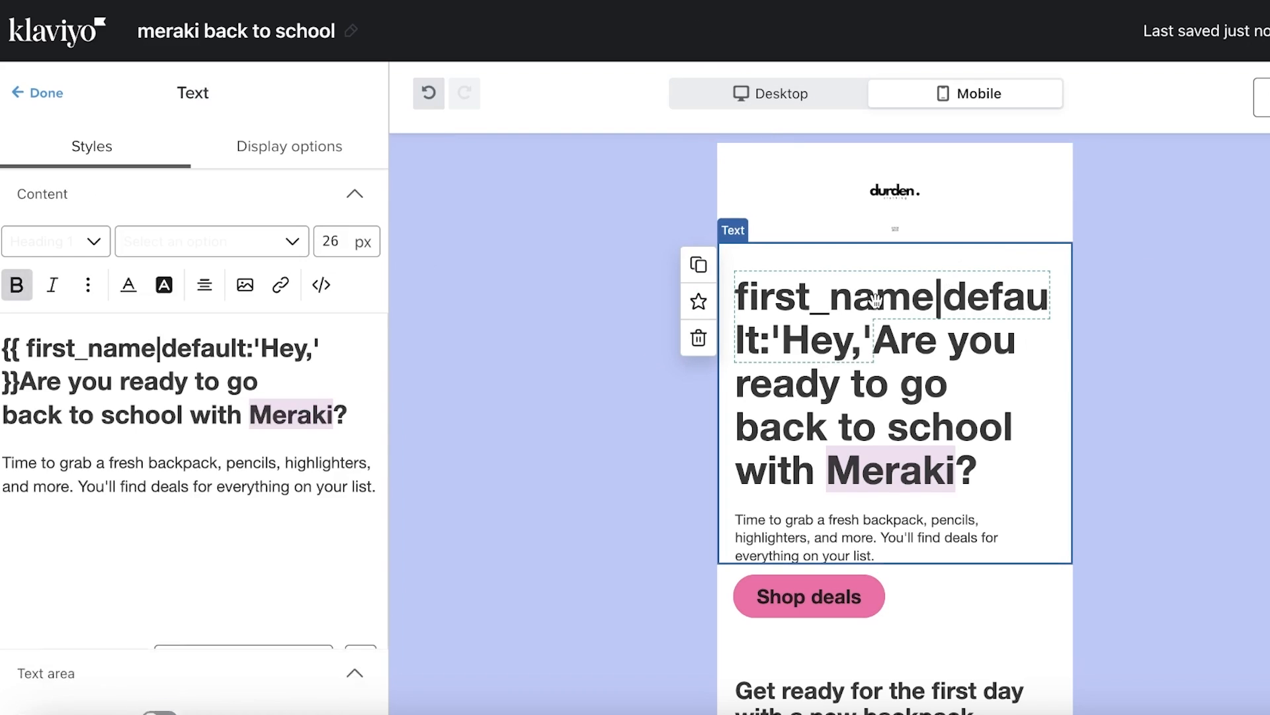
pyautogui.click(699, 265)
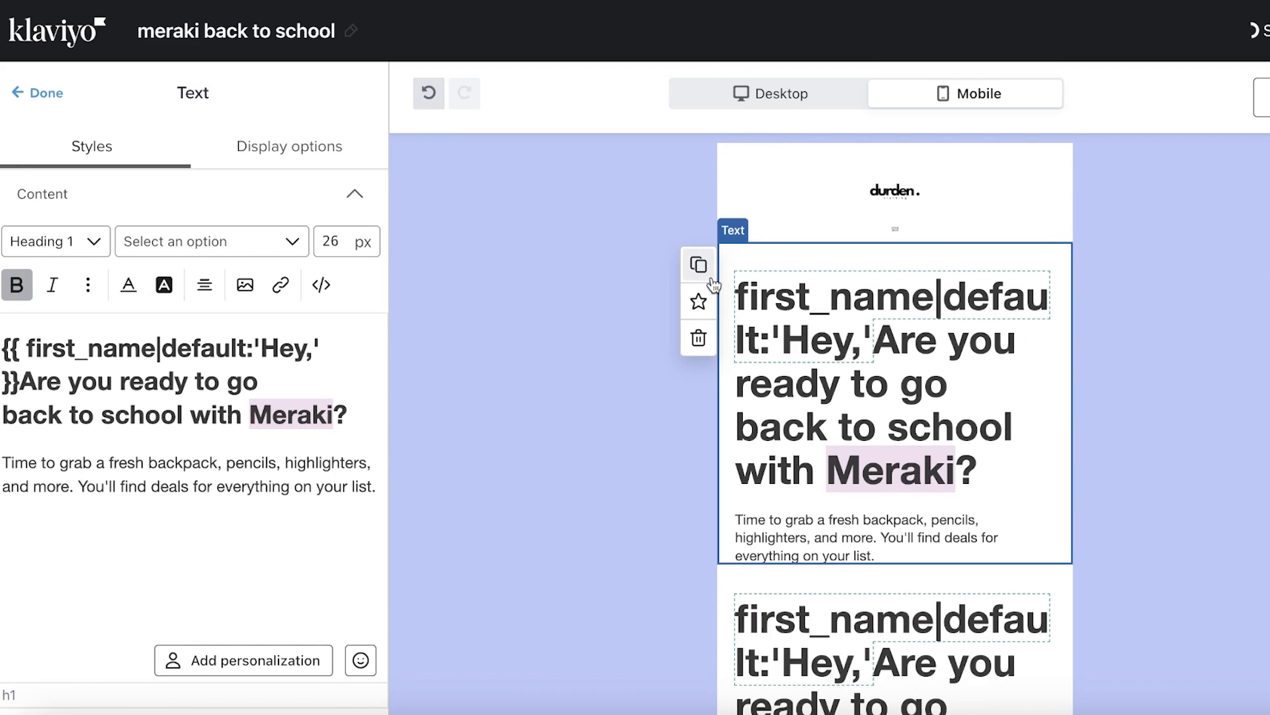
pyautogui.click(261, 146)
pyautogui.click(192, 299)
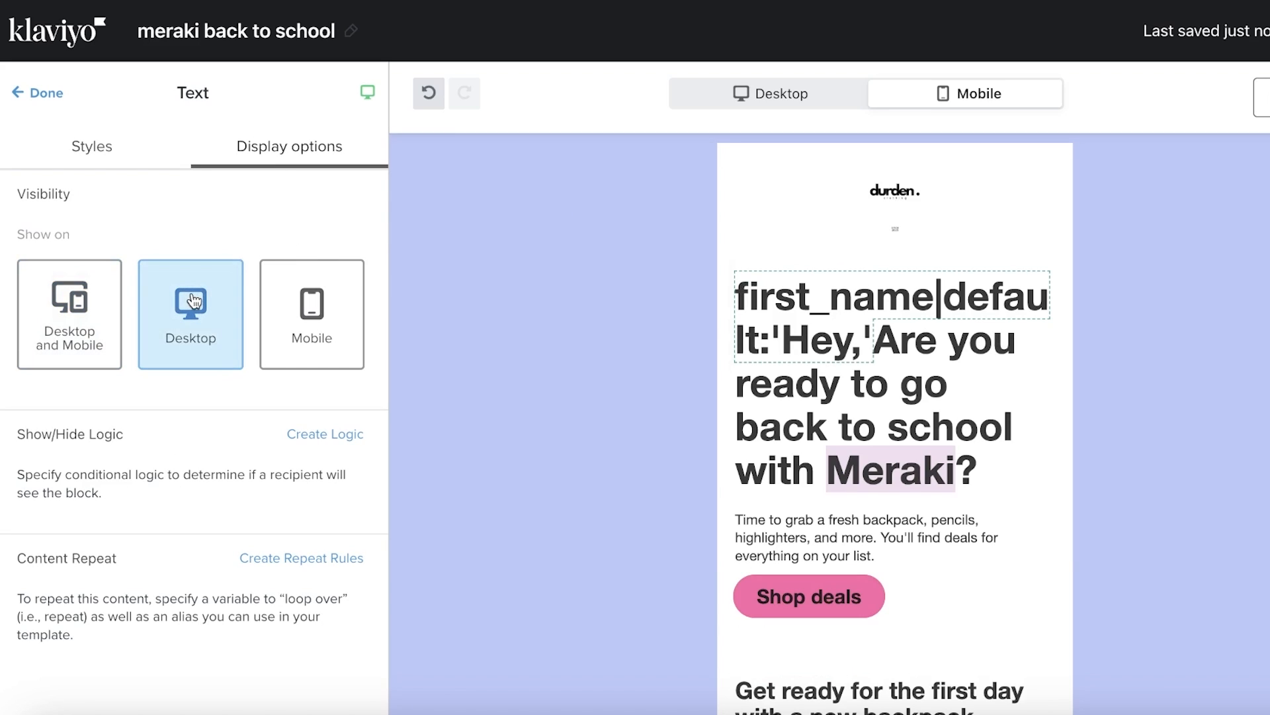
pyautogui.click(1031, 315)
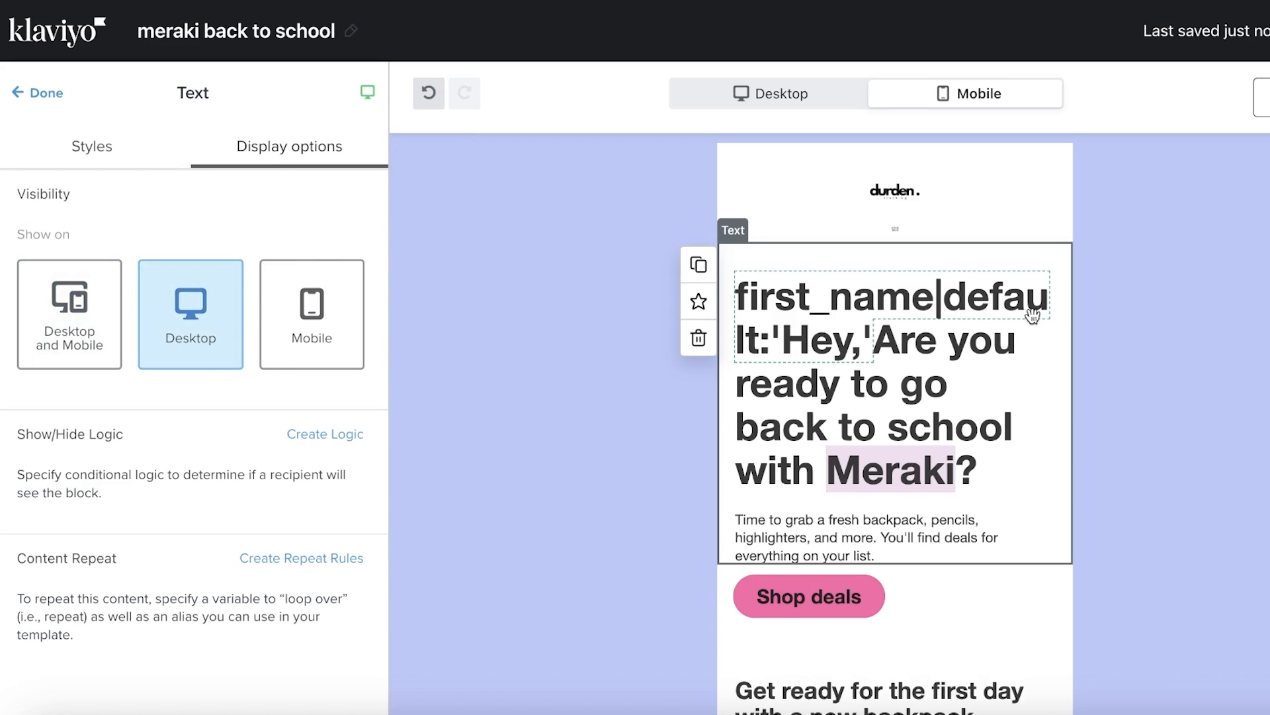
pyautogui.click(314, 320)
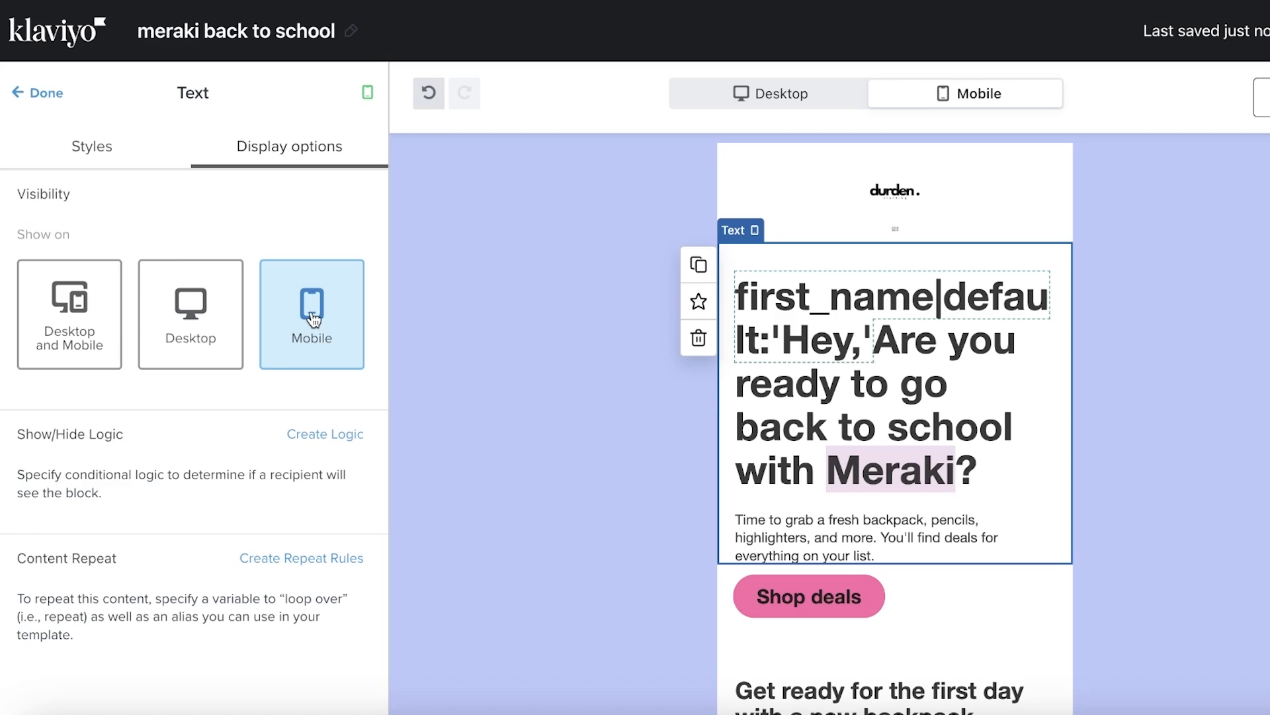
# Set the greeting heading's font size to 15 px
pyautogui.click(53, 159)
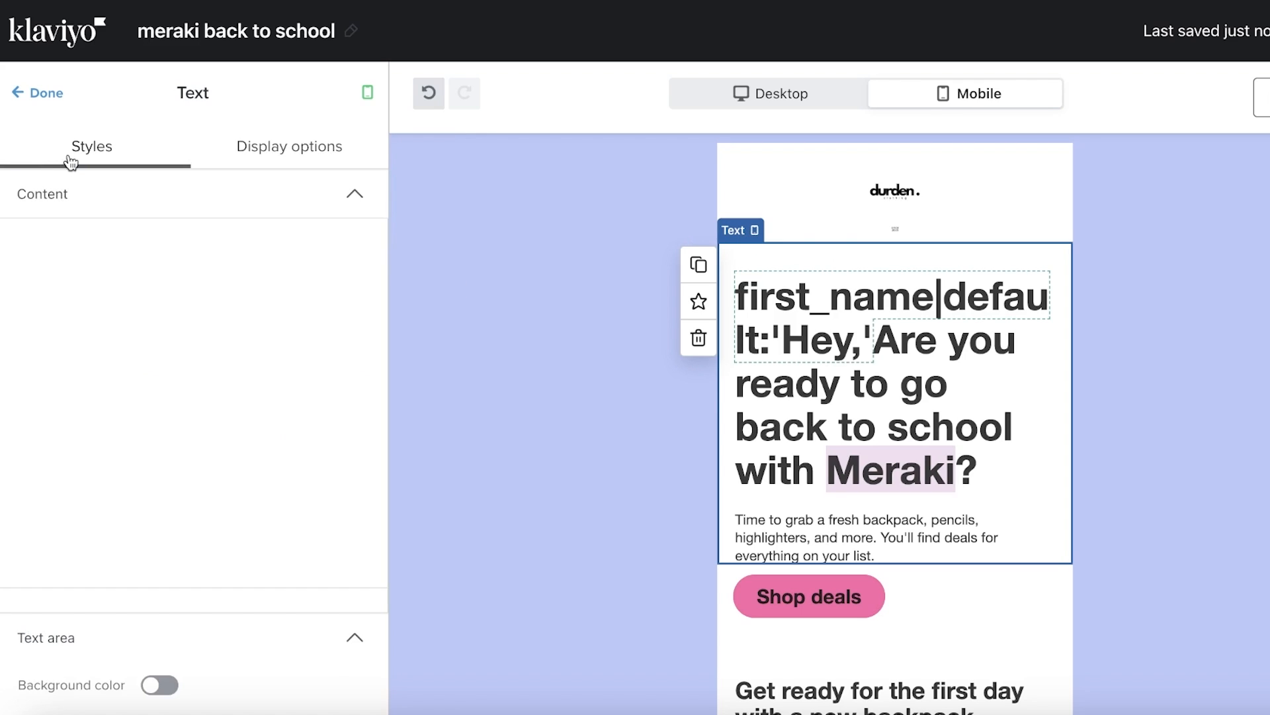
pyautogui.scroll(-6, 186, 562)
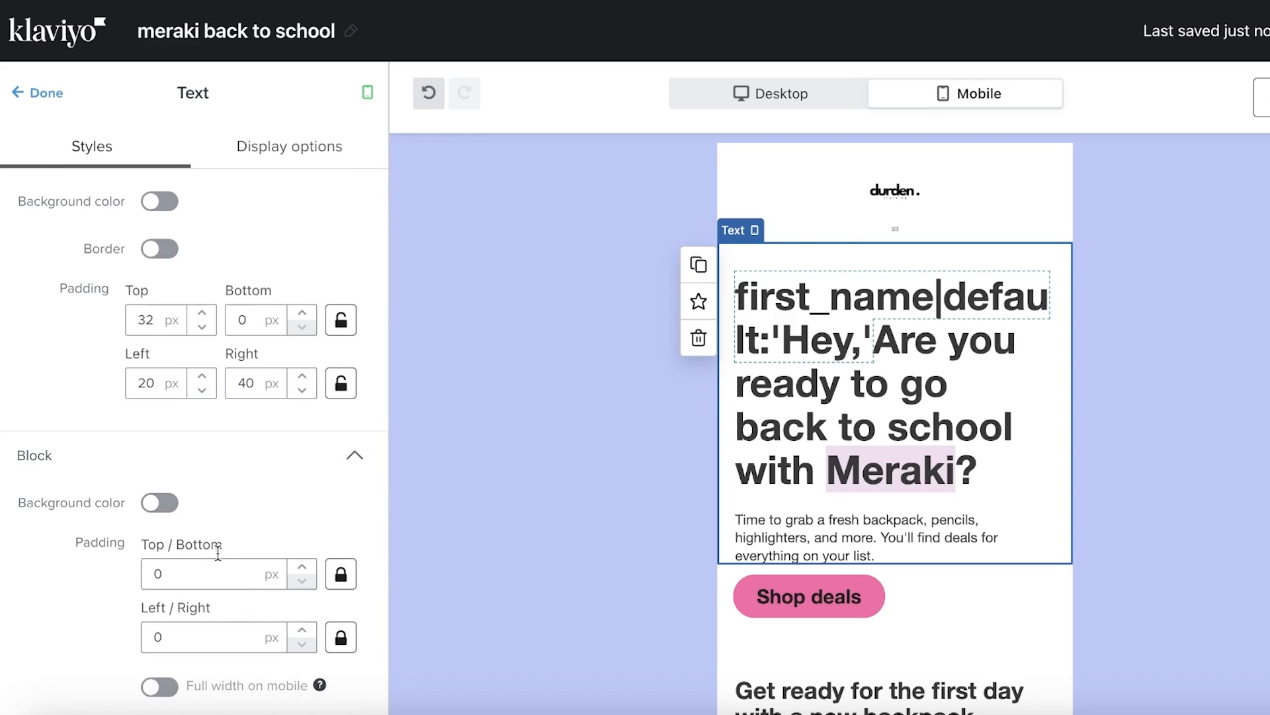
pyautogui.scroll(-3, 172, 328)
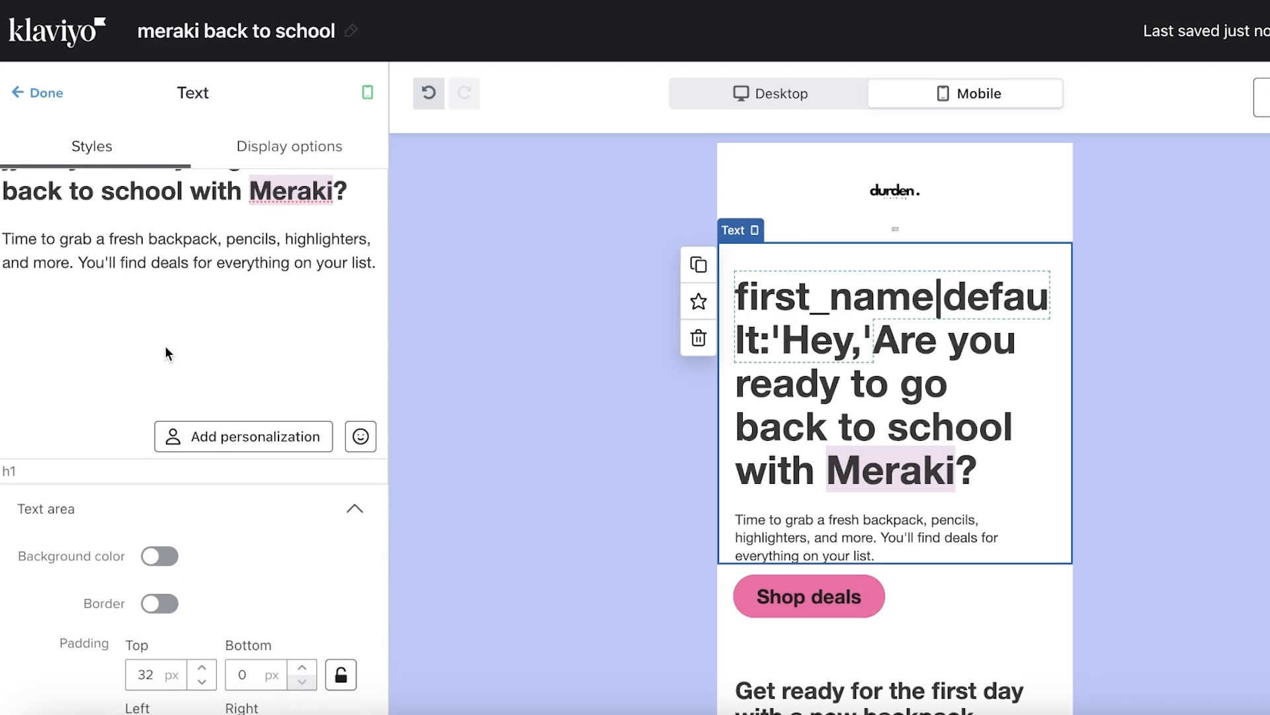
pyautogui.scroll(3, 167, 351)
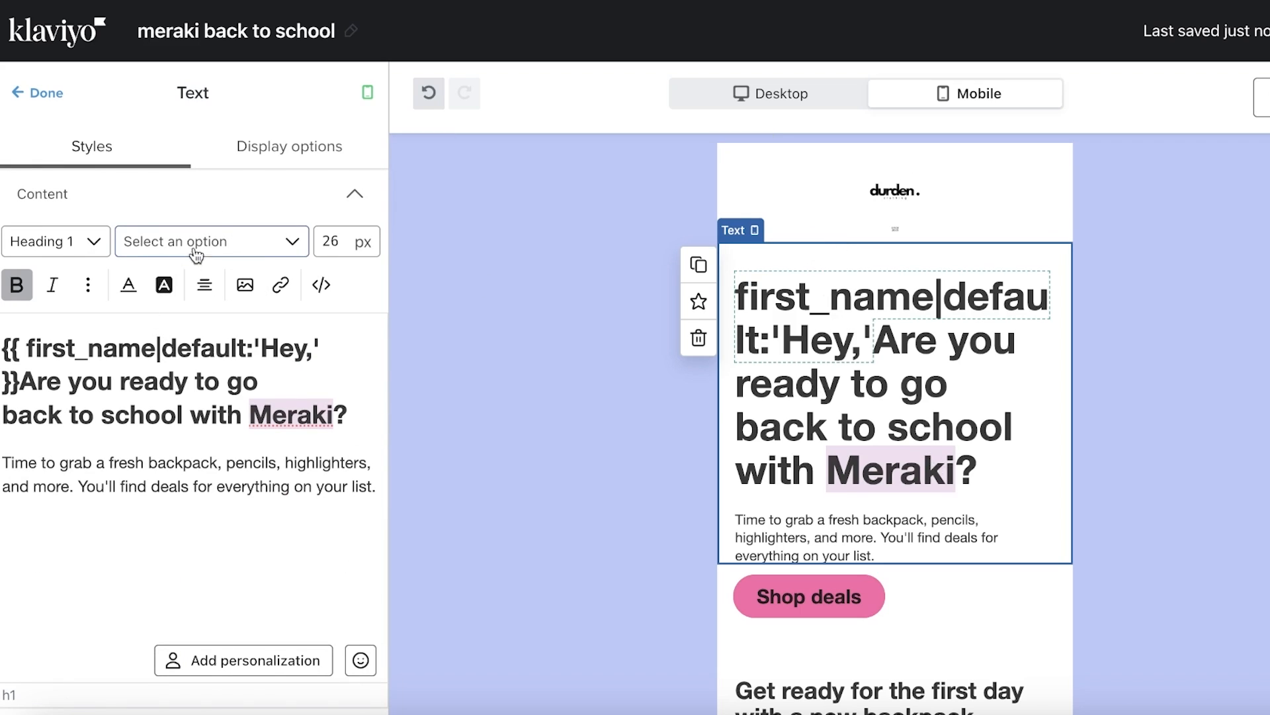
pyautogui.click(352, 242)
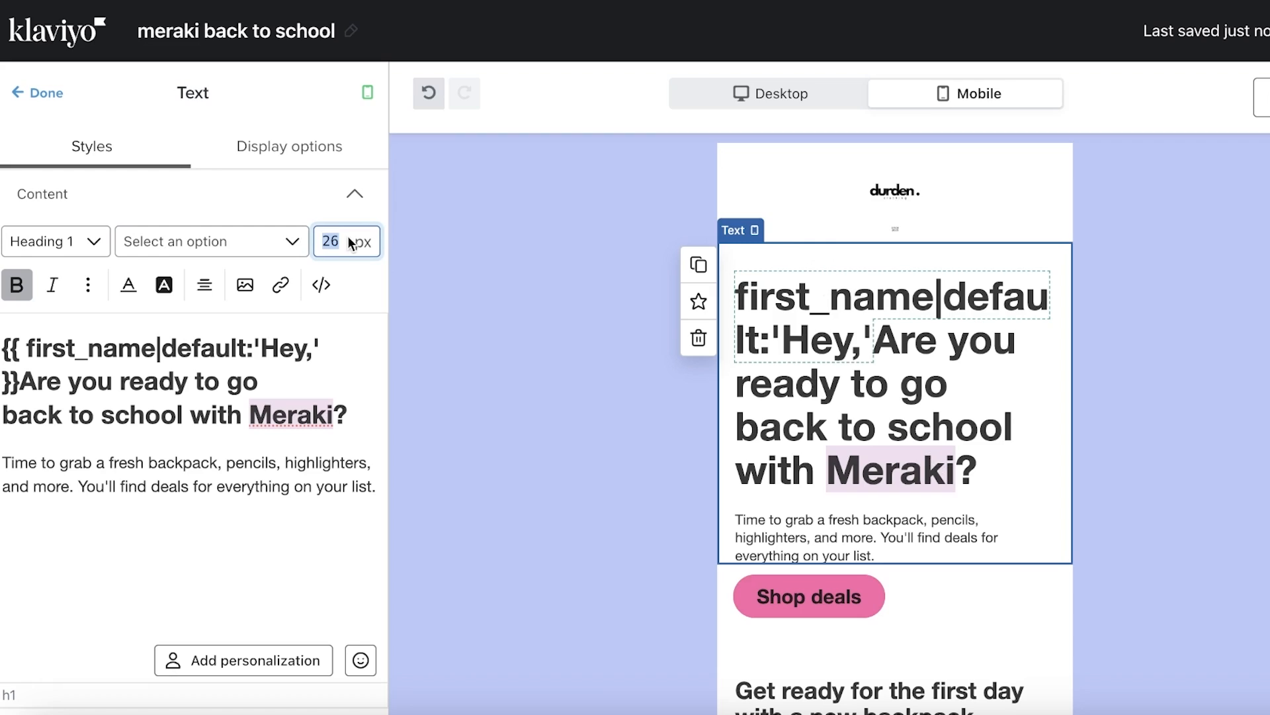
pyautogui.write('15')
pyautogui.click(320, 519)
pyautogui.hotkey('ctrl', 'a')
pyautogui.click(330, 240)
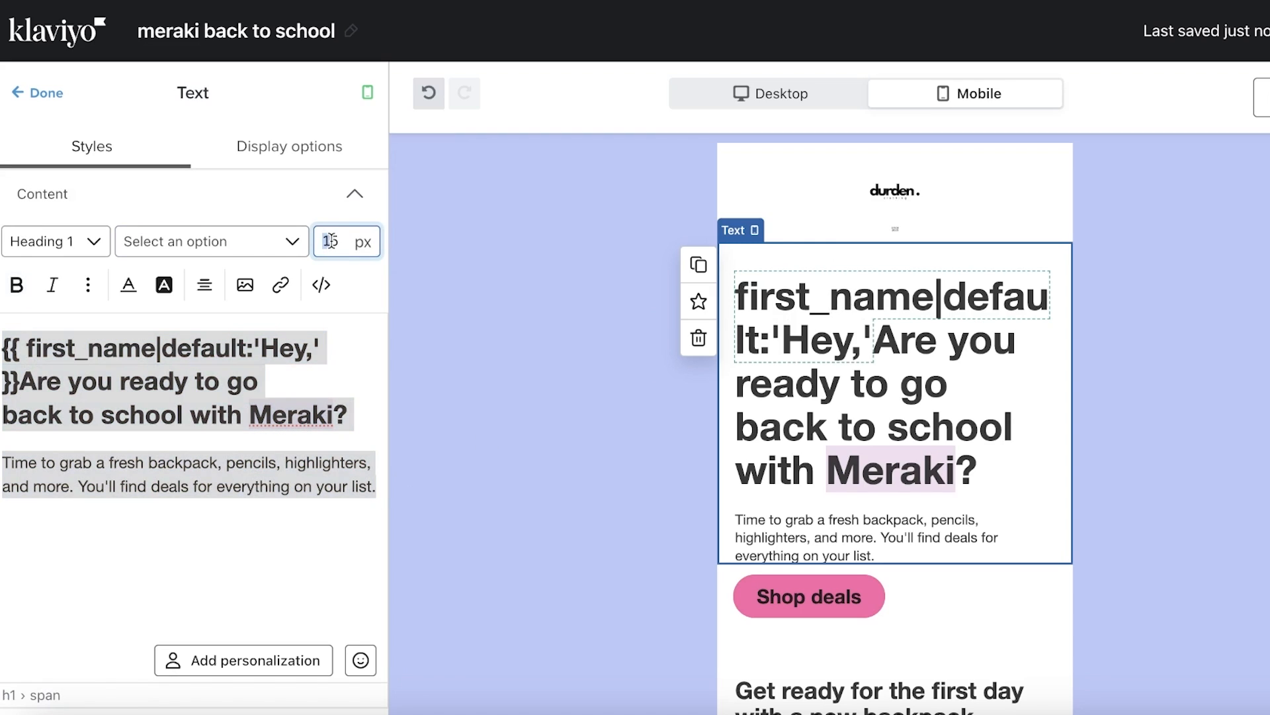
pyautogui.moveTo(332, 241); pyautogui.dragTo(338, 241)
pyautogui.press('Right')
pyautogui.write('1')
pyautogui.press('BackSpace')
pyautogui.press('BackSpace')
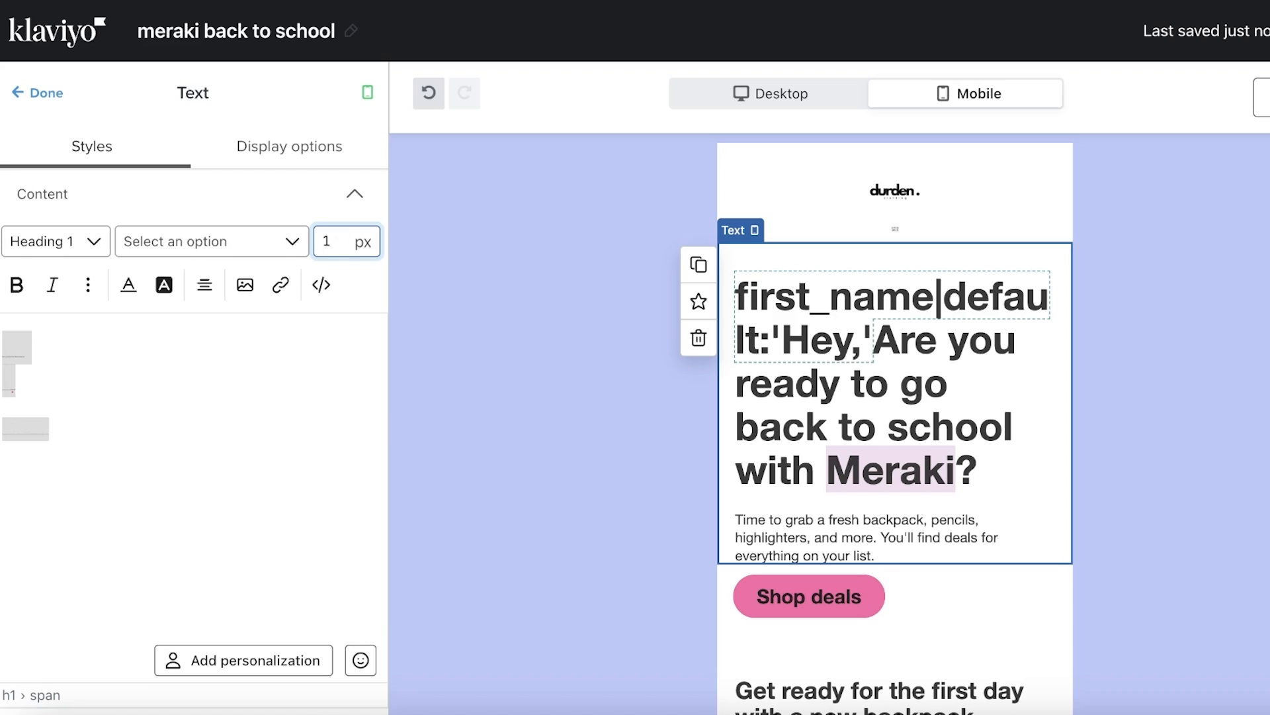
pyautogui.write('5')
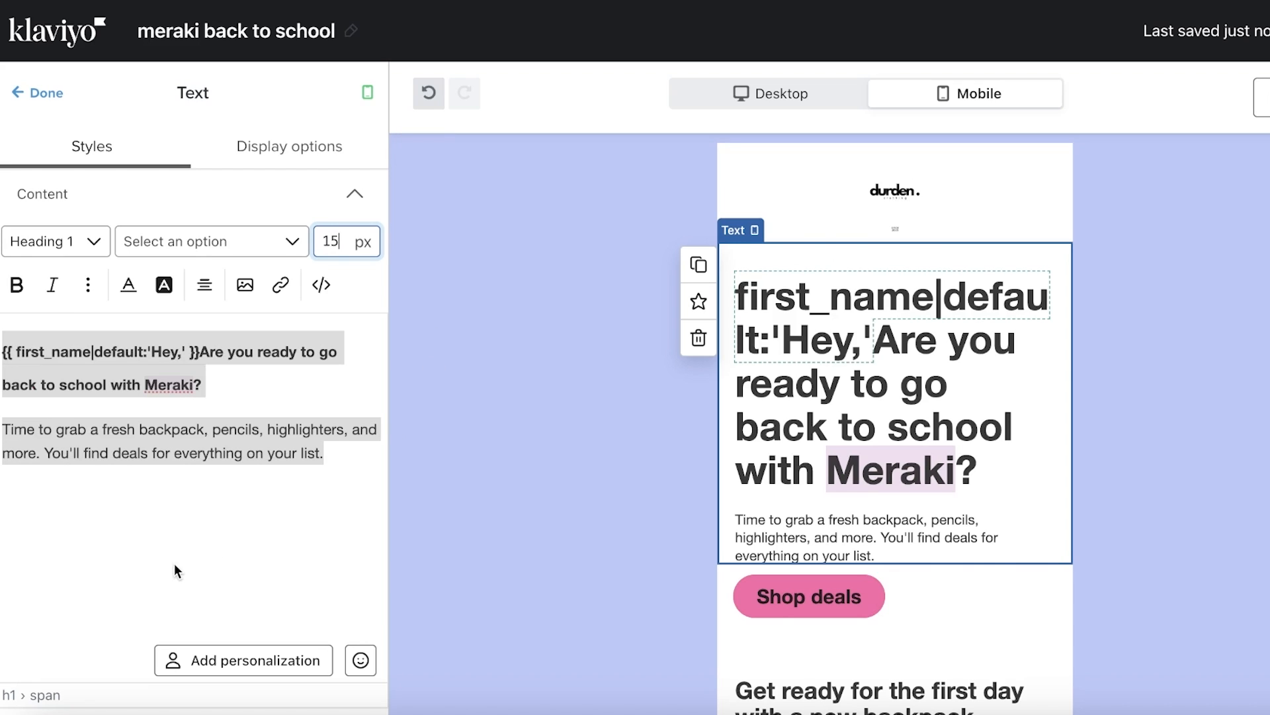
pyautogui.click(176, 570)
pyautogui.click(1063, 497)
# Compare the email's desktop and mobile layouts, select the pencil image, and open Preview & test
pyautogui.scroll(-5, 1028, 520)
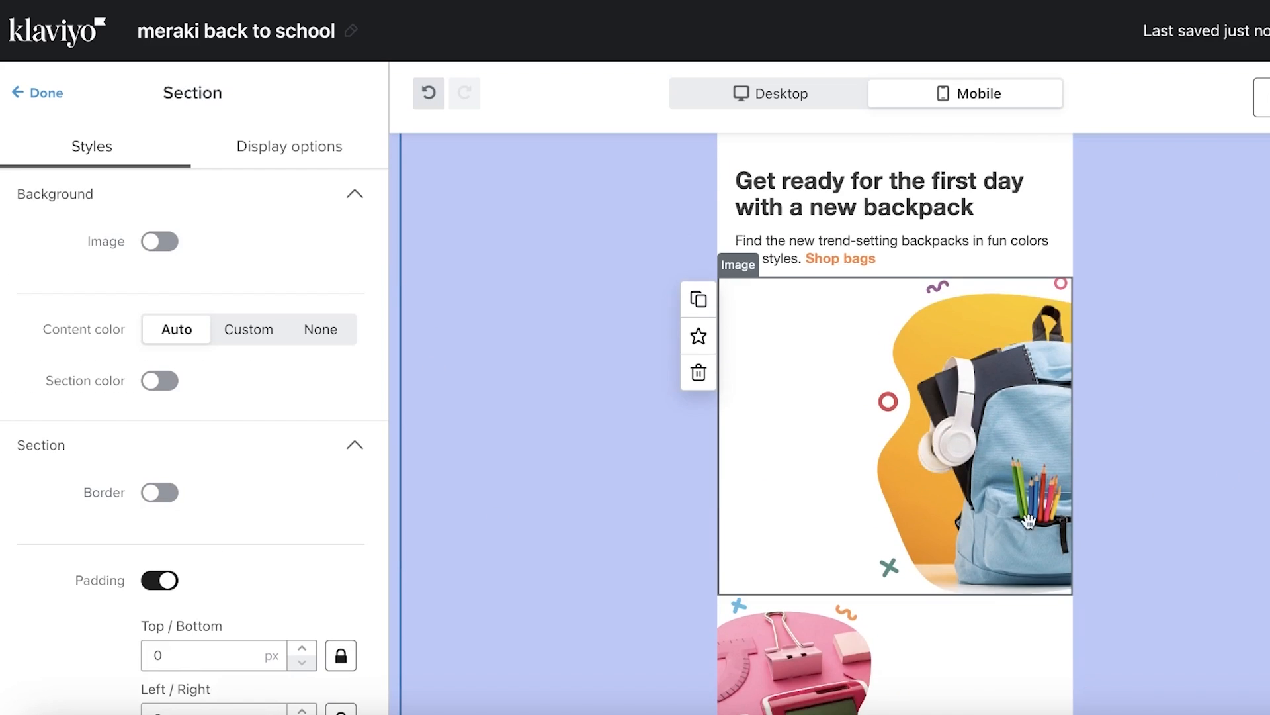
pyautogui.scroll(5, 1028, 521)
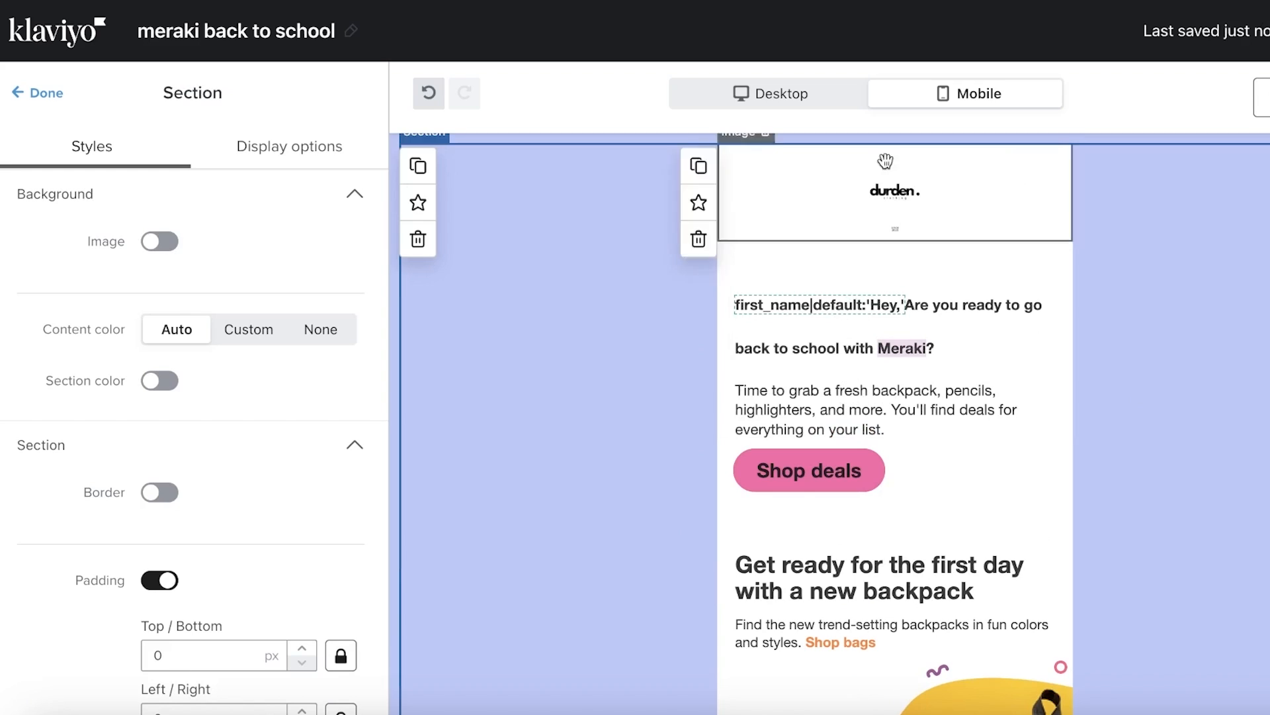
pyautogui.click(770, 93)
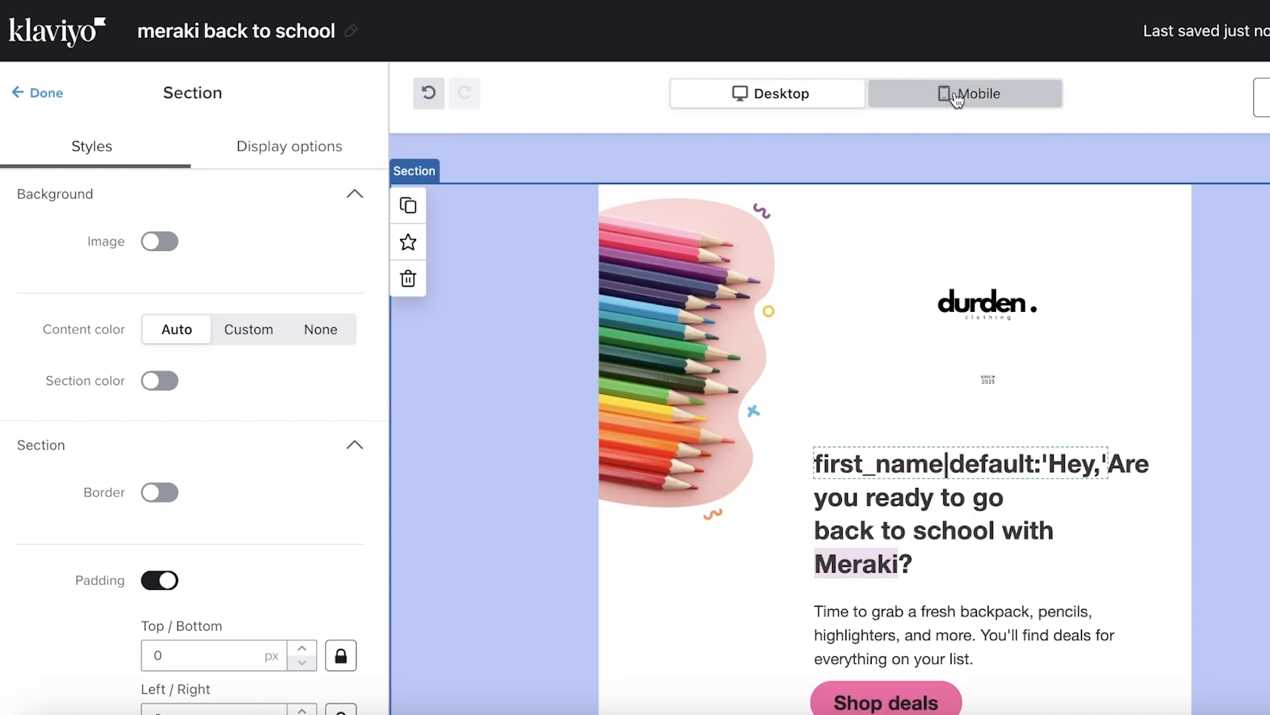
pyautogui.click(956, 93)
pyautogui.click(768, 94)
pyautogui.scroll(-3, 895, 424)
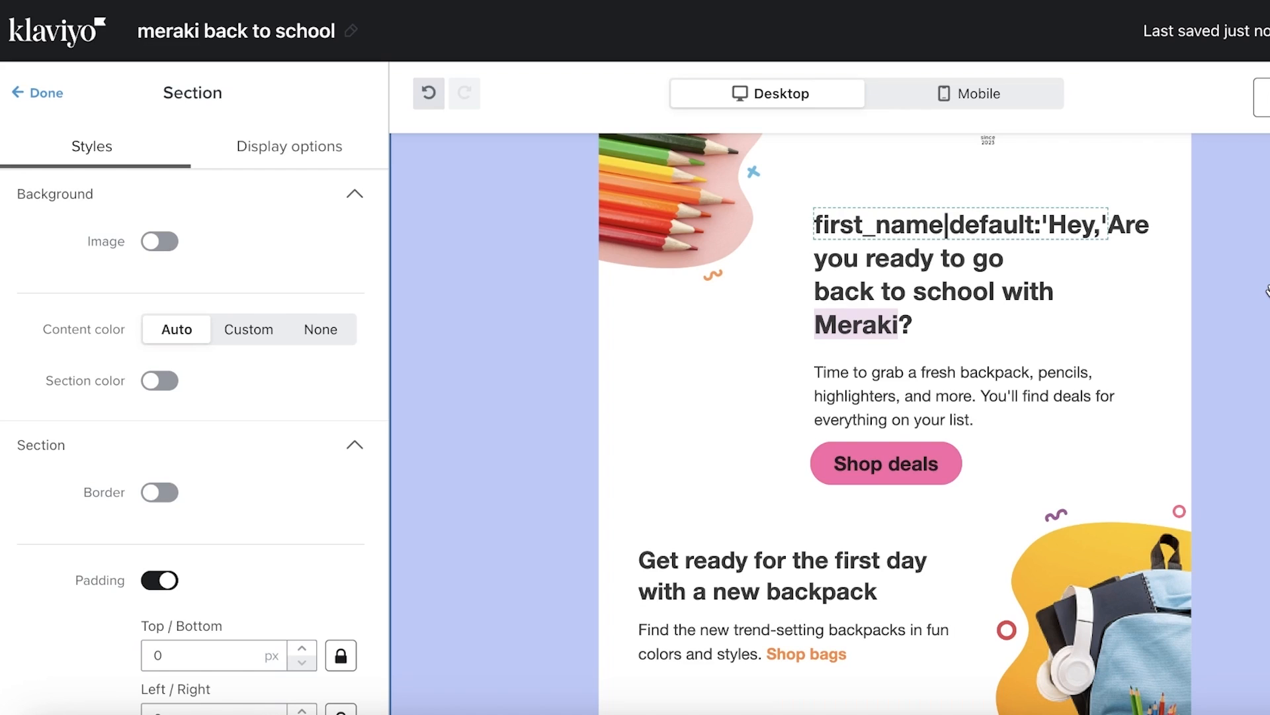
pyautogui.scroll(4, 1267, 290)
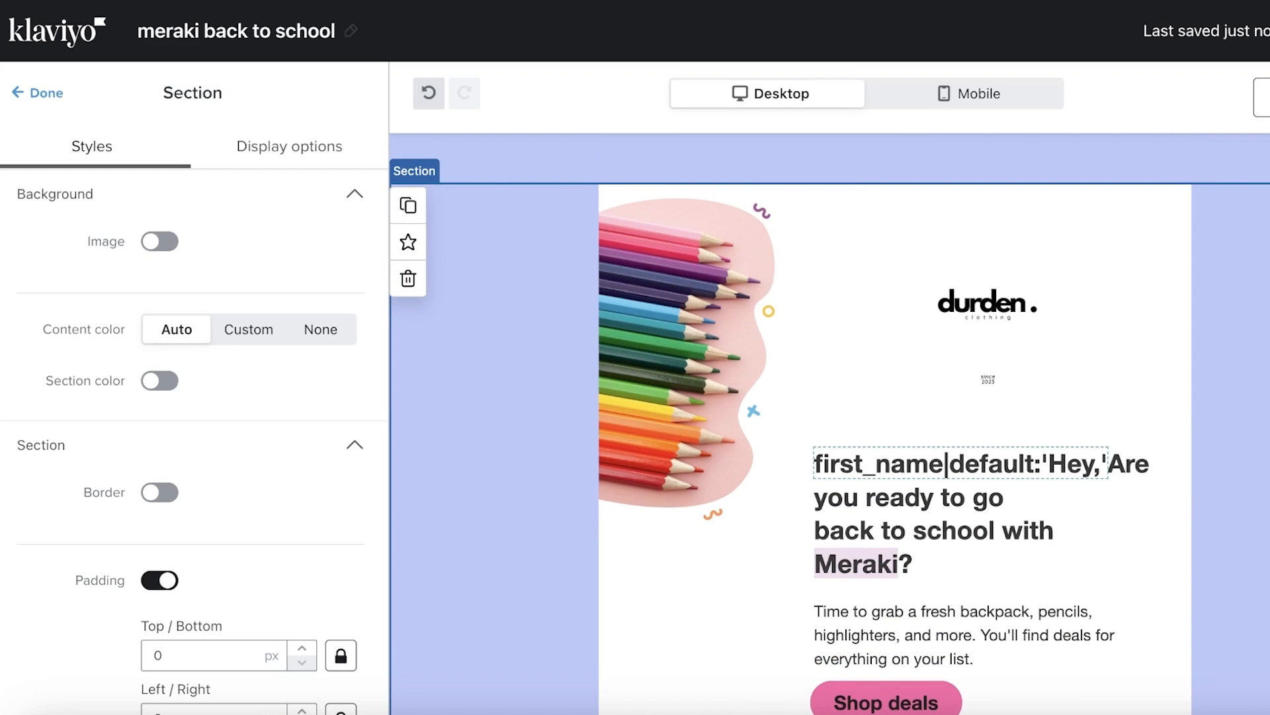
pyautogui.scroll(-4, 830, 424)
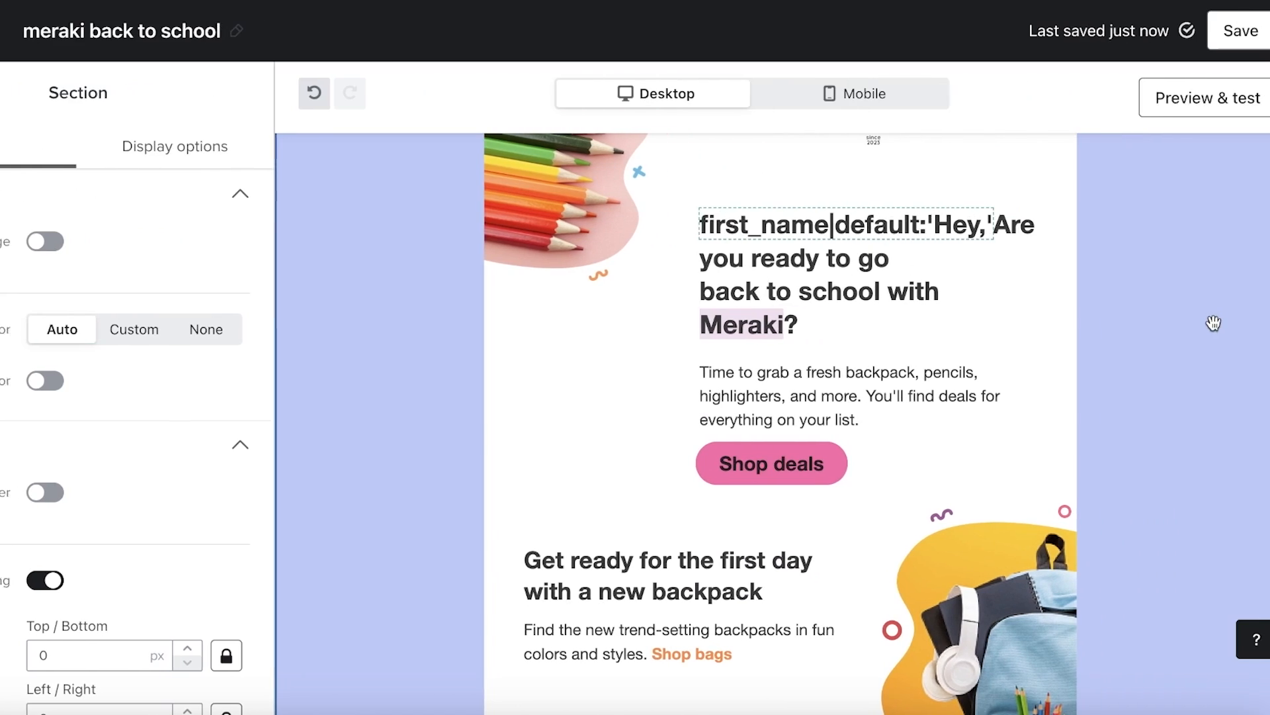
pyautogui.scroll(4, 1194, 322)
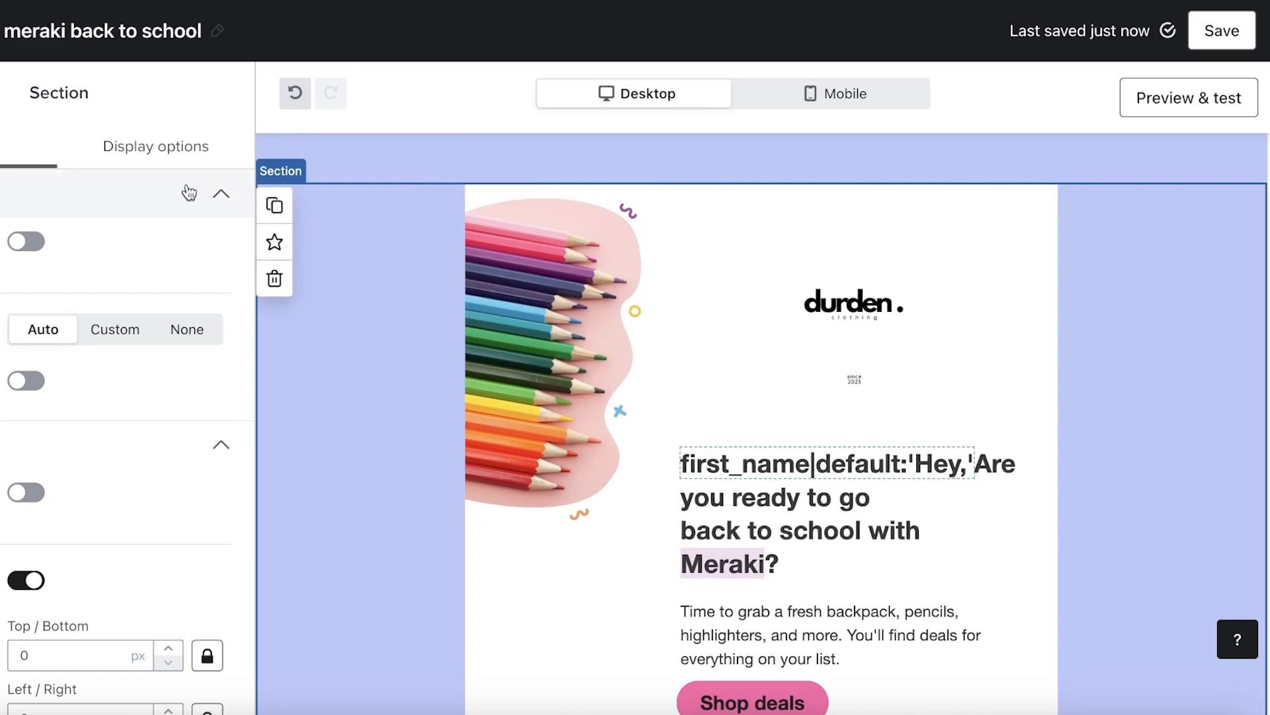
pyautogui.click(555, 329)
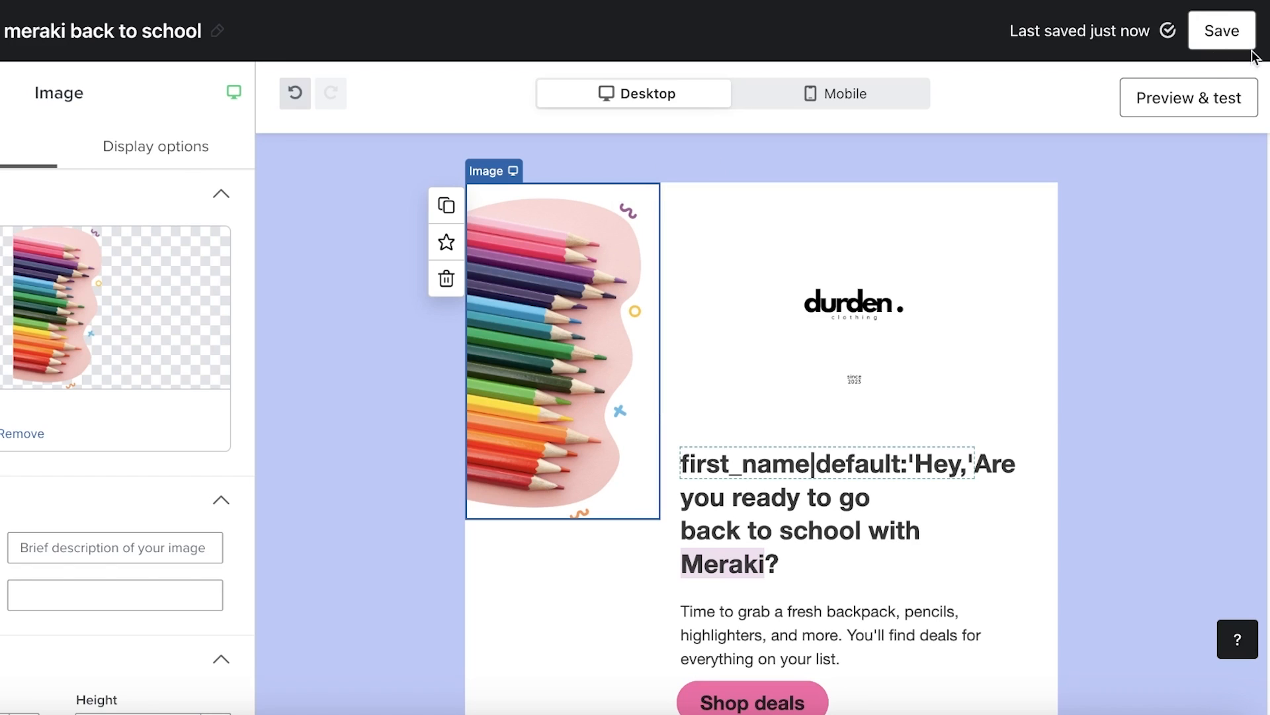
pyautogui.click(1189, 97)
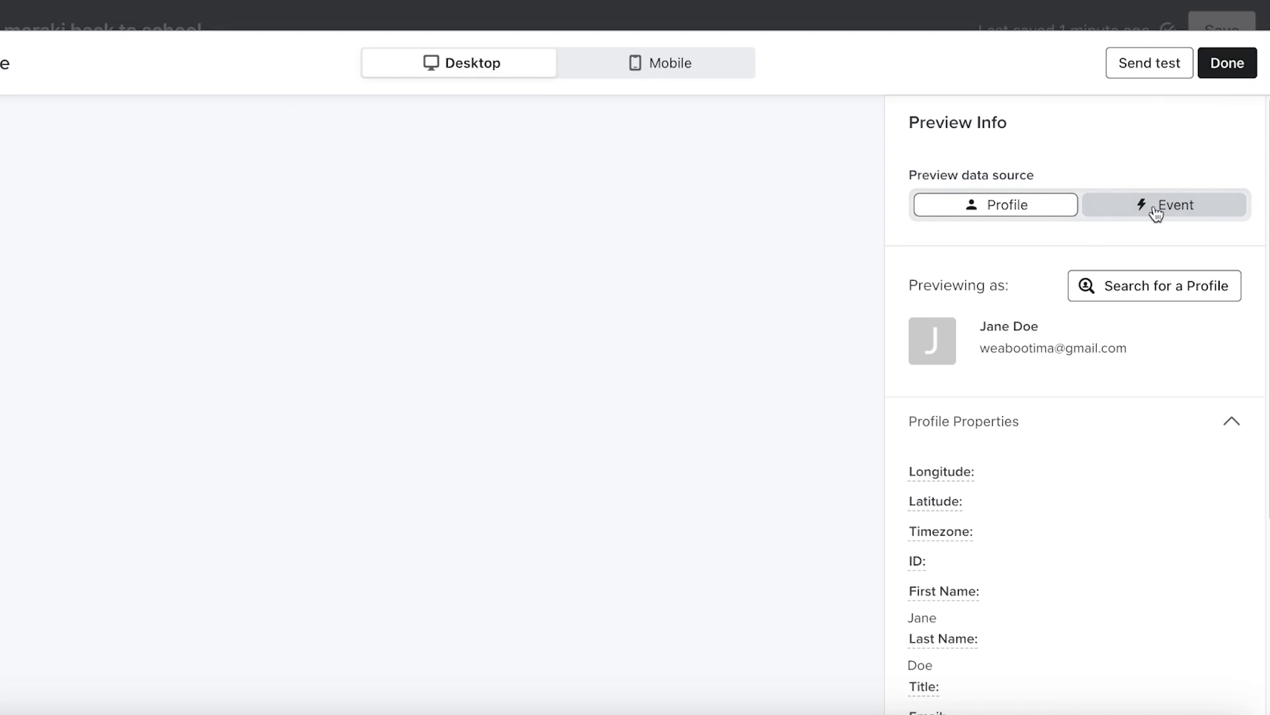
# Check the Send test form in the preview and close it without sending a test
pyautogui.scroll(-5, 959, 488)
pyautogui.scroll(1, 1075, 391)
pyautogui.scroll(-1, 1075, 367)
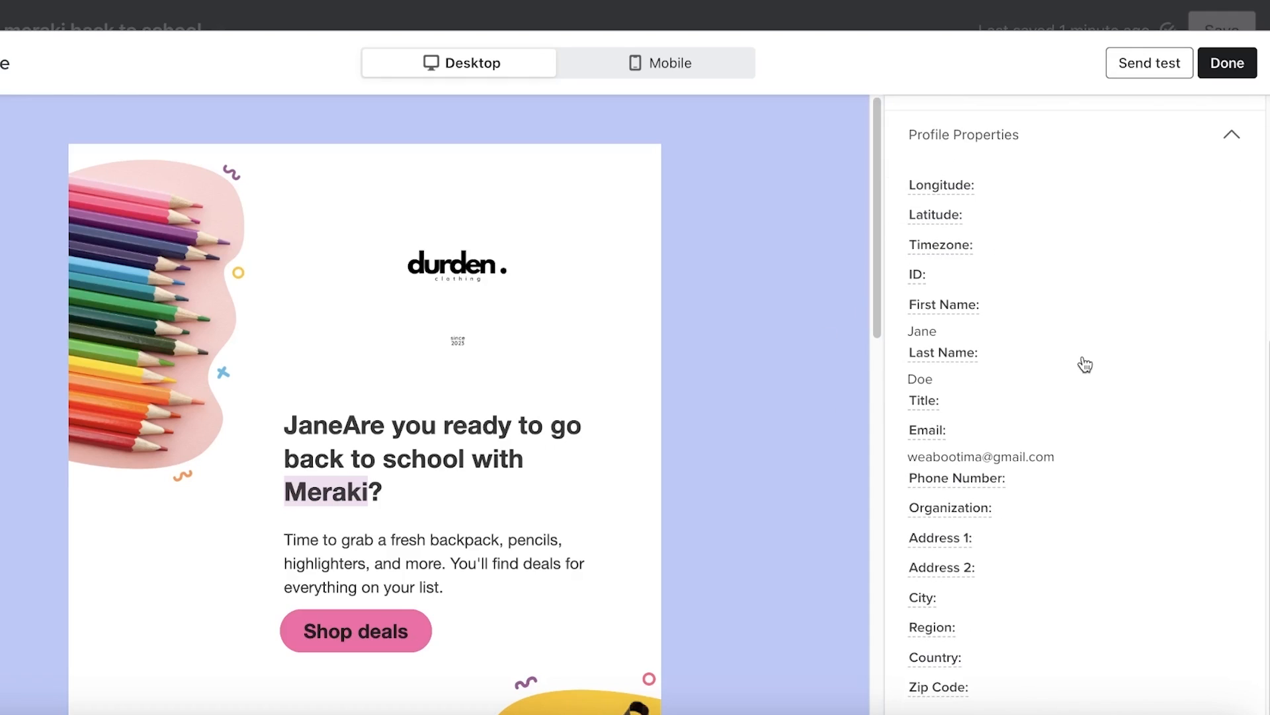
pyautogui.click(1151, 70)
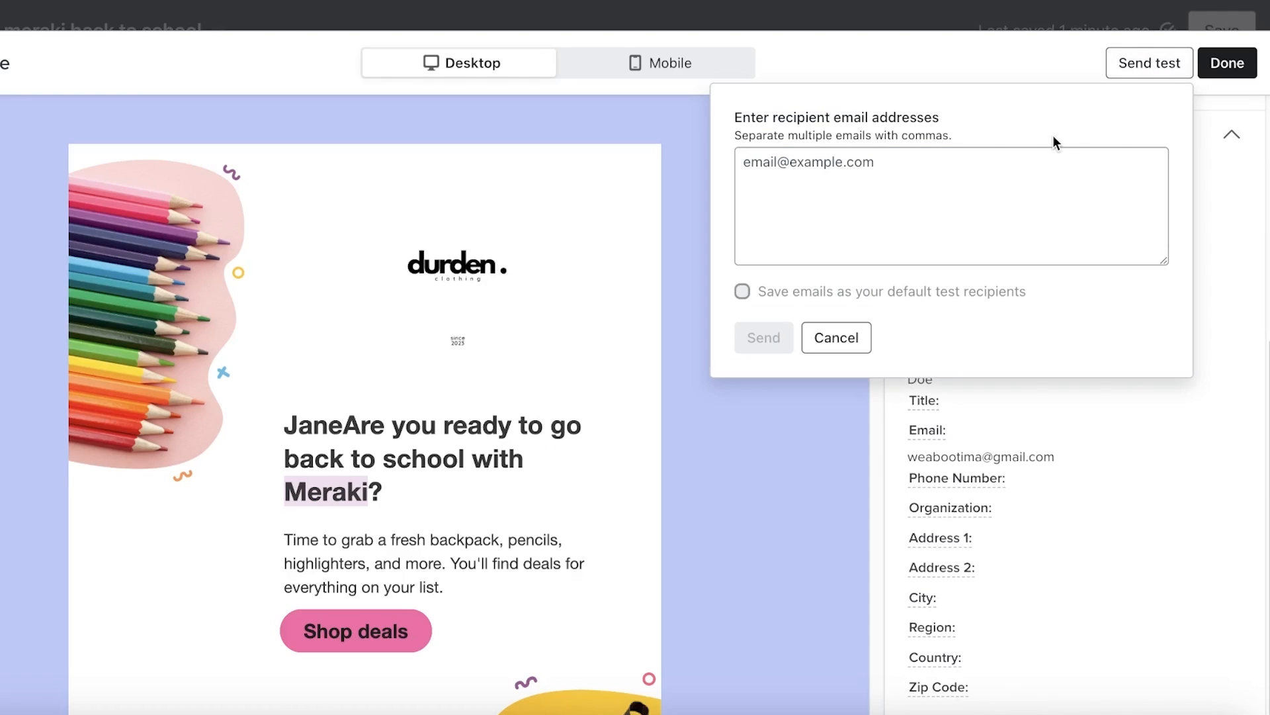
pyautogui.click(1032, 169)
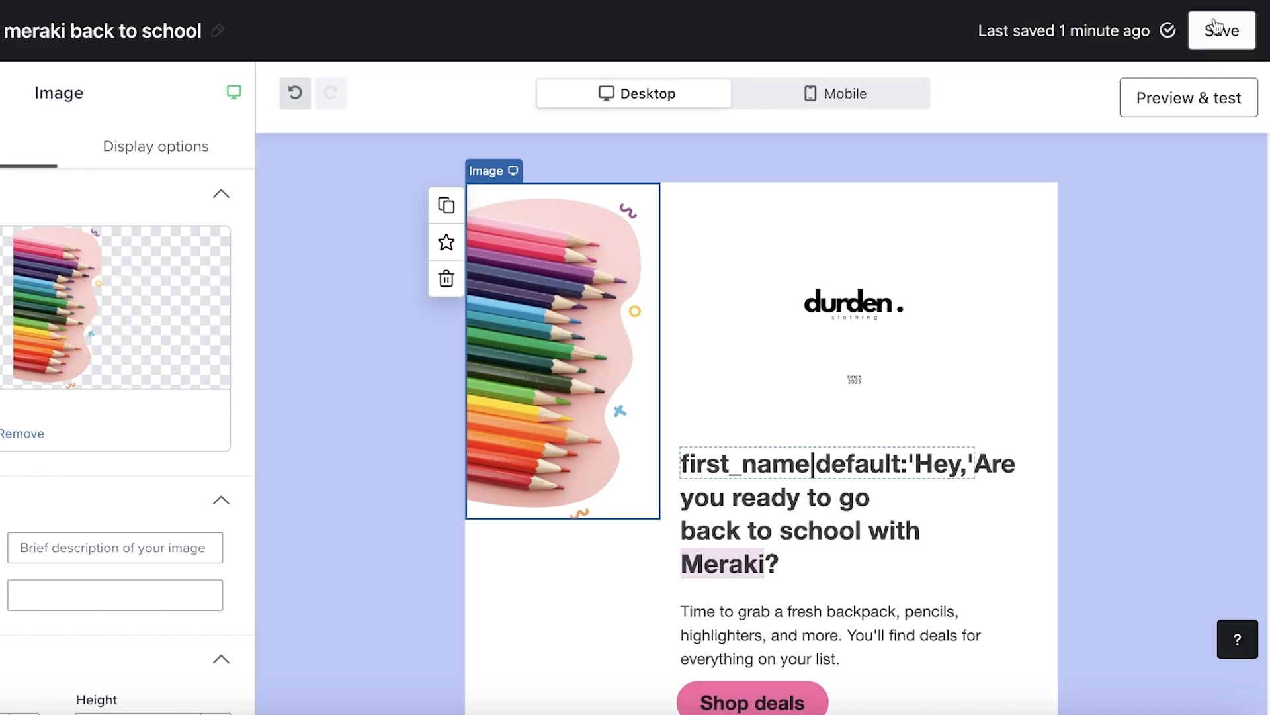
# Save the back to school template and go to the Campaigns list
pyautogui.click(1203, 37)
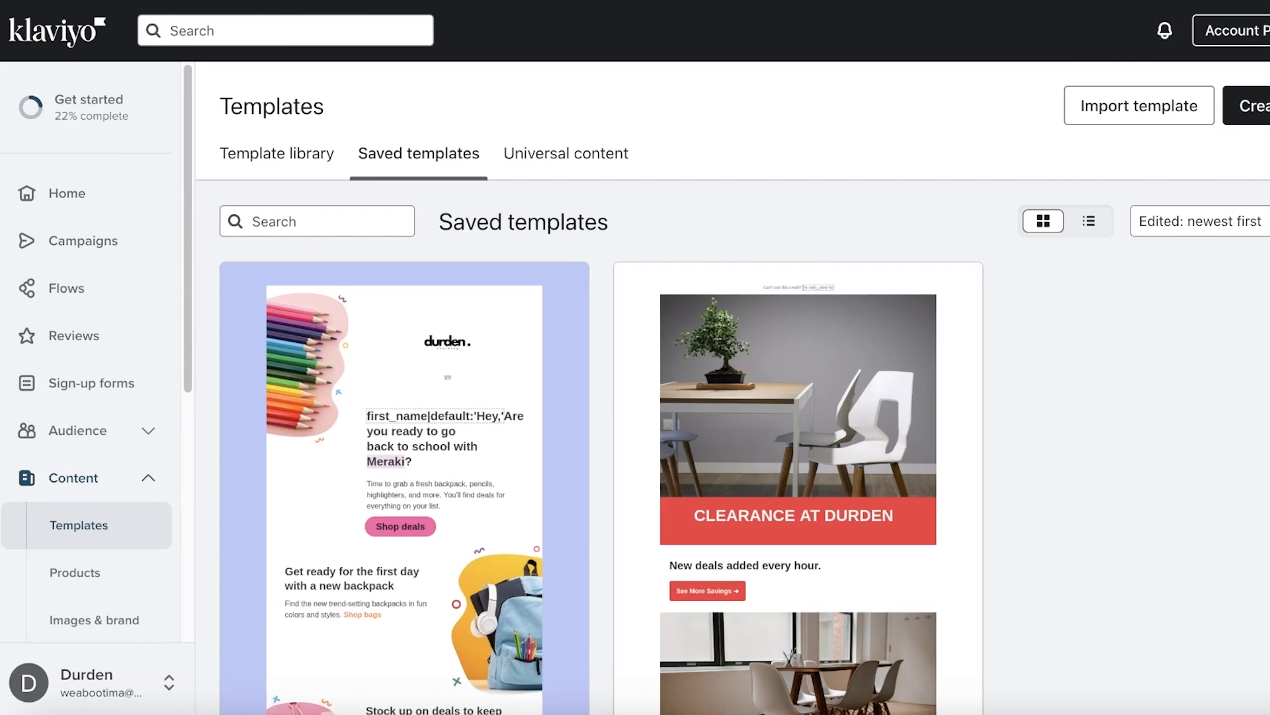
pyautogui.scroll(-2, 547, 324)
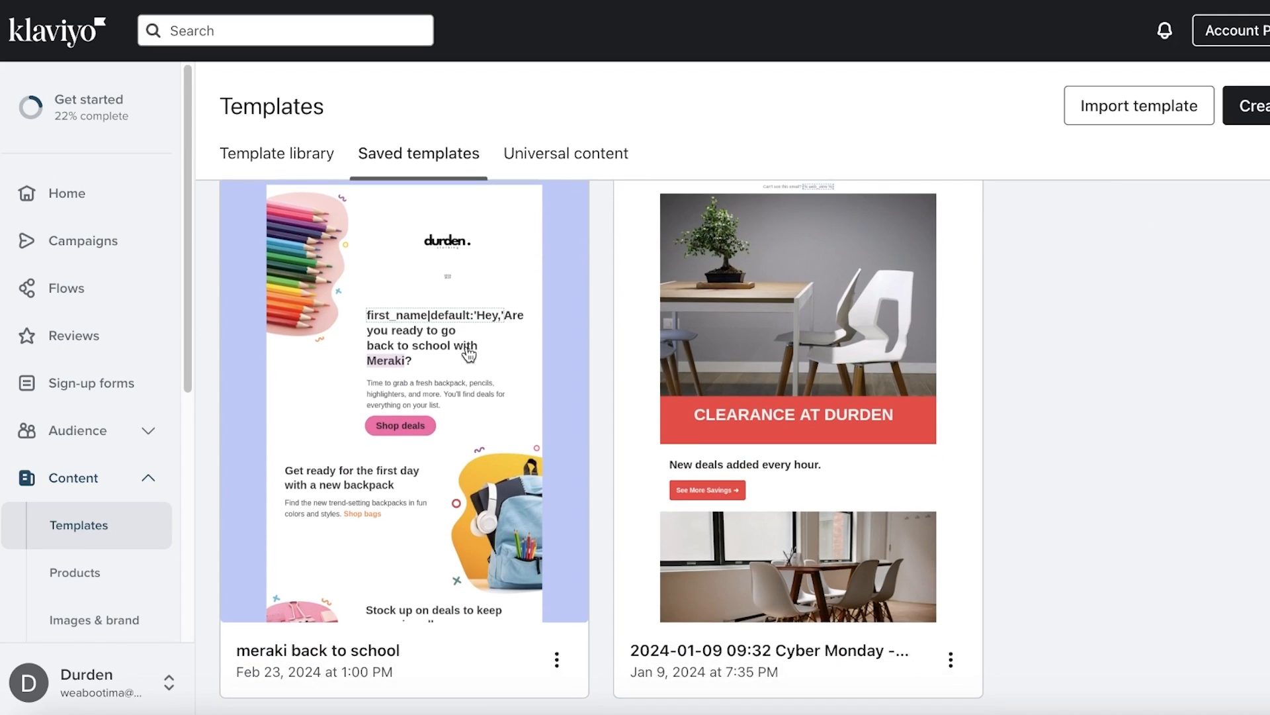
pyautogui.scroll(3, 470, 355)
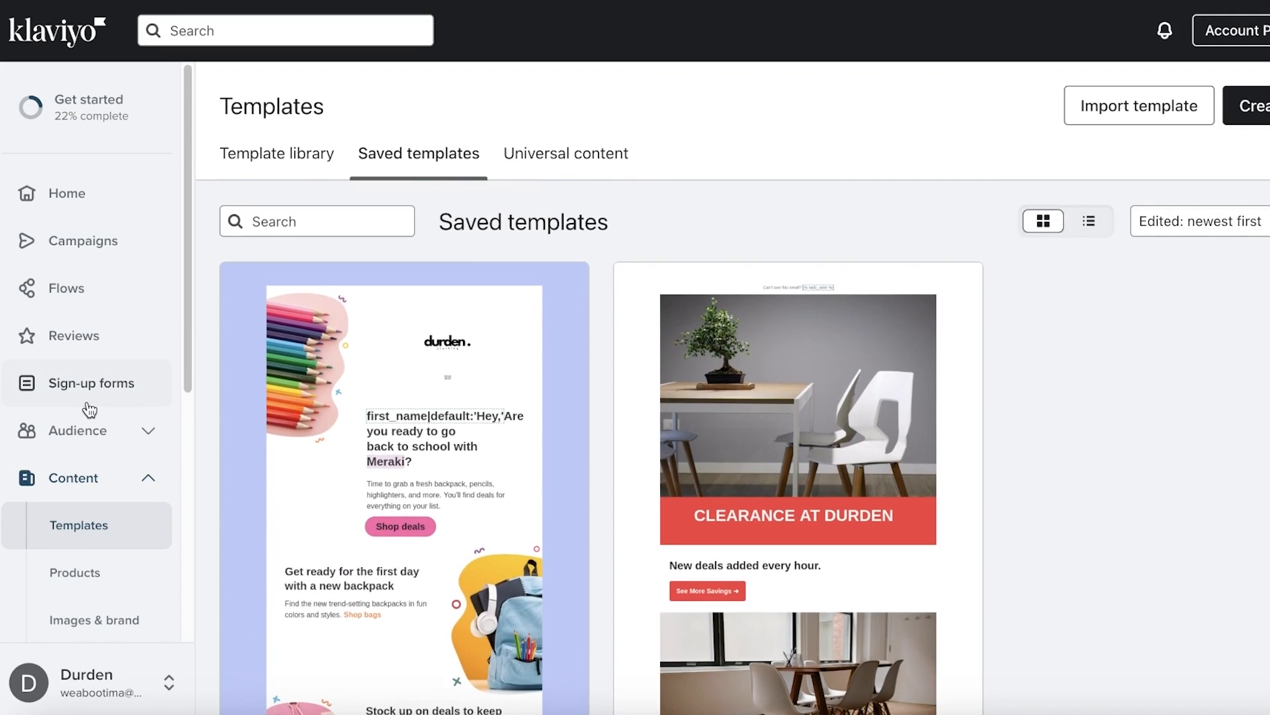
pyautogui.click(106, 257)
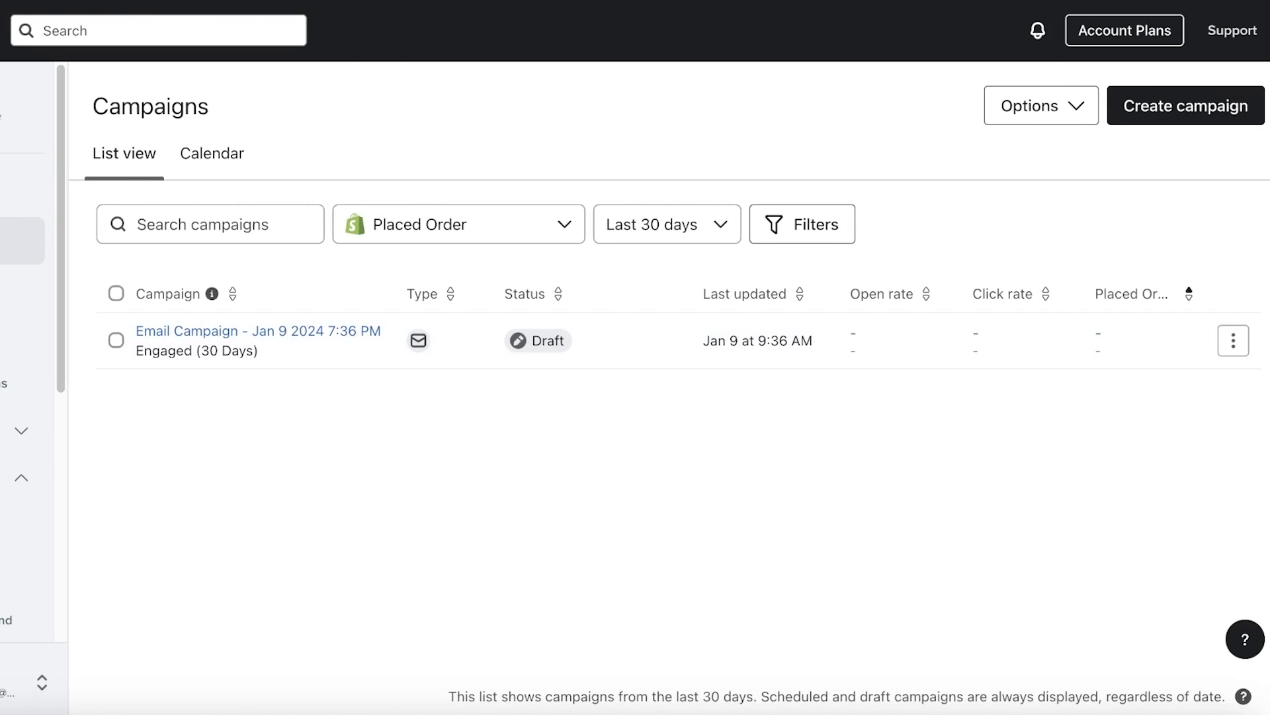
# Start a new campaign and rename it 'Back to School'
pyautogui.click(1190, 121)
pyautogui.click(1096, 156)
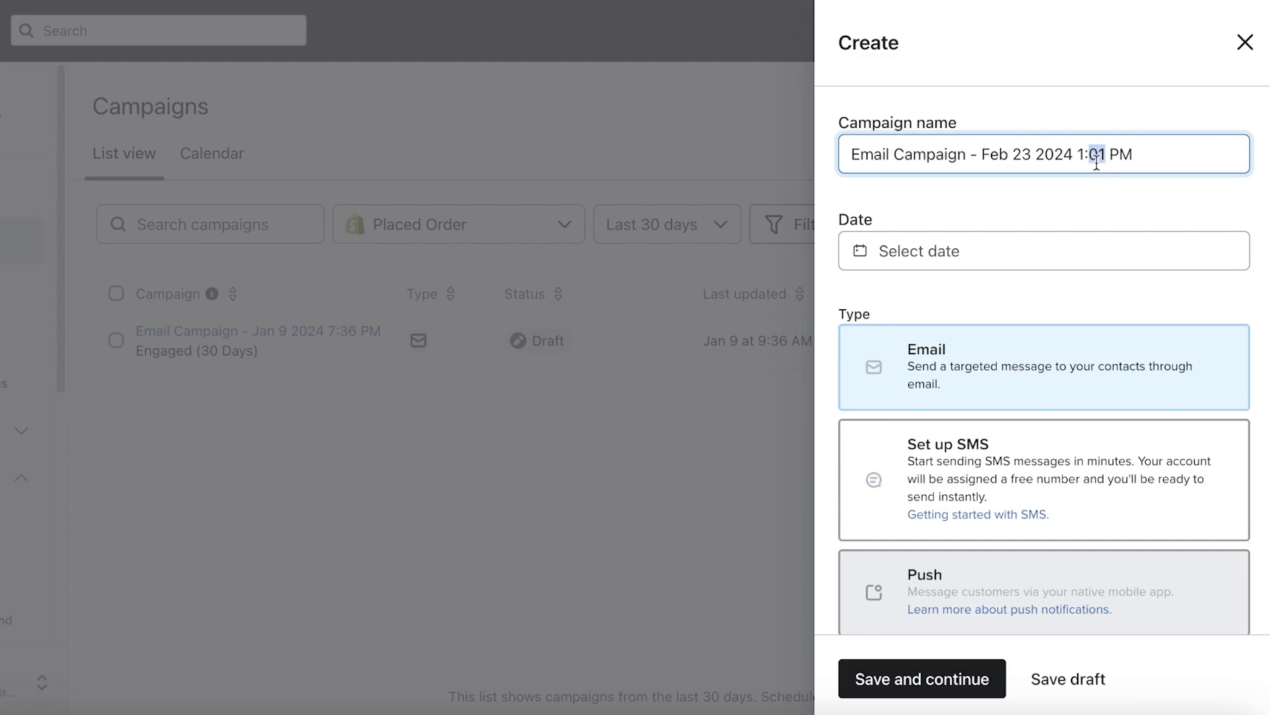
pyautogui.tripleClick(1096, 159)
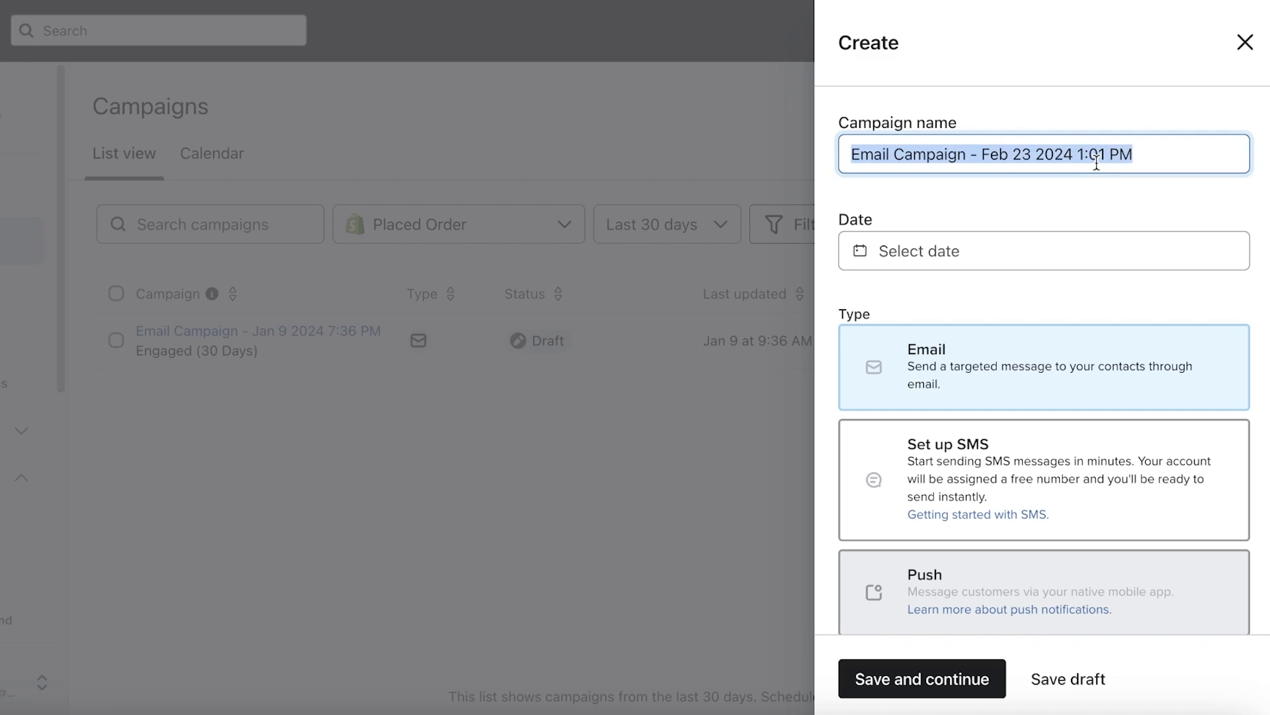
pyautogui.write('Back ')
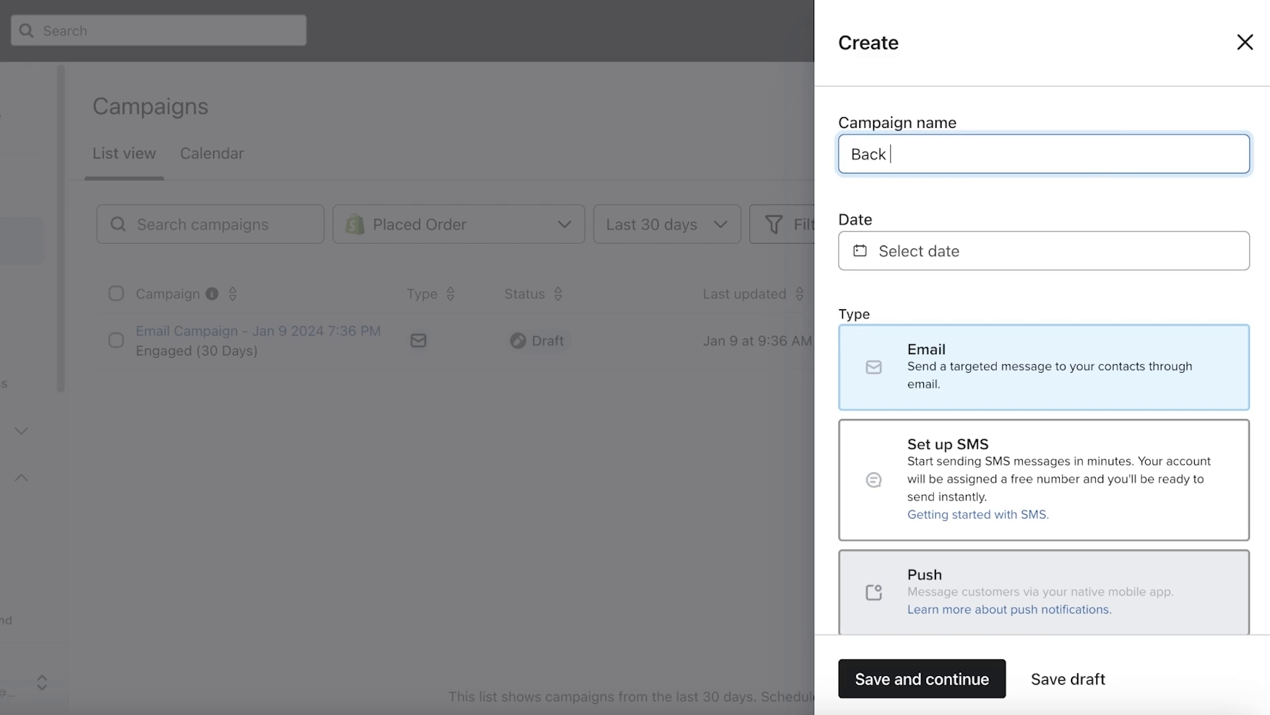
pyautogui.write('to School')
# Date the campaign Feb 27, 2024, tag it Monthly customer, and save and continue
pyautogui.click(1004, 251)
pyautogui.click(959, 534)
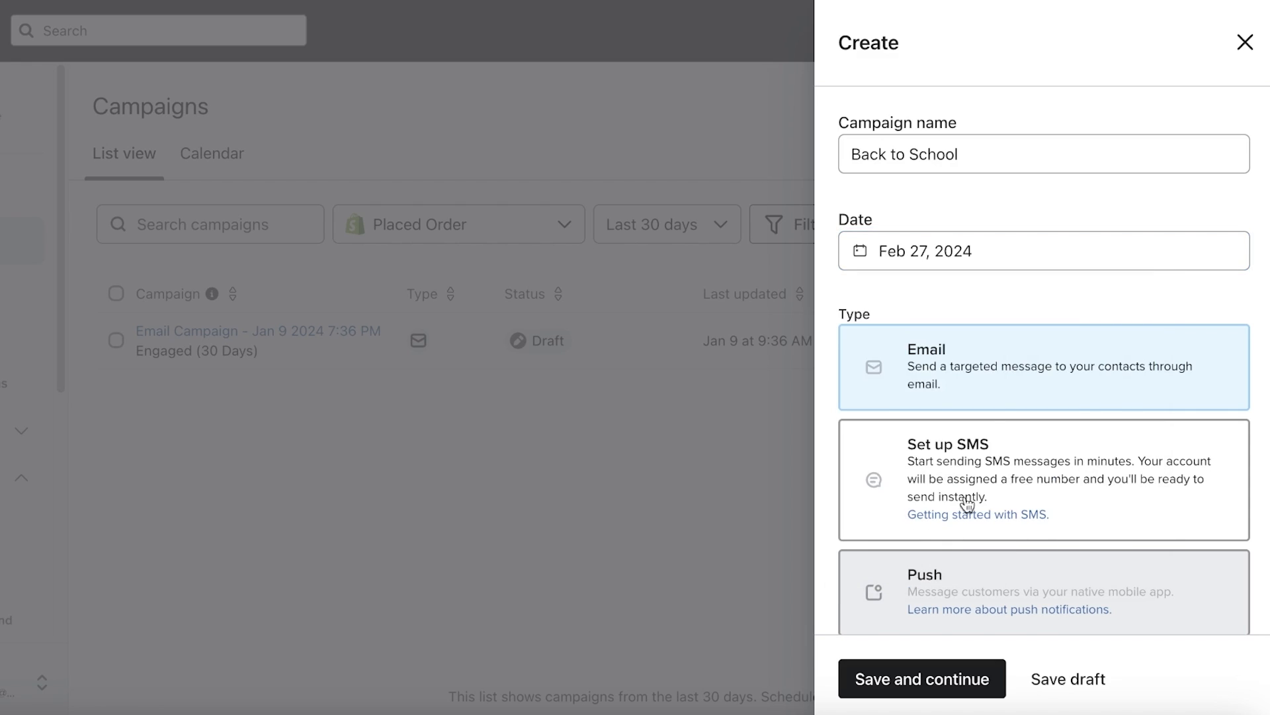
pyautogui.scroll(-2, 984, 377)
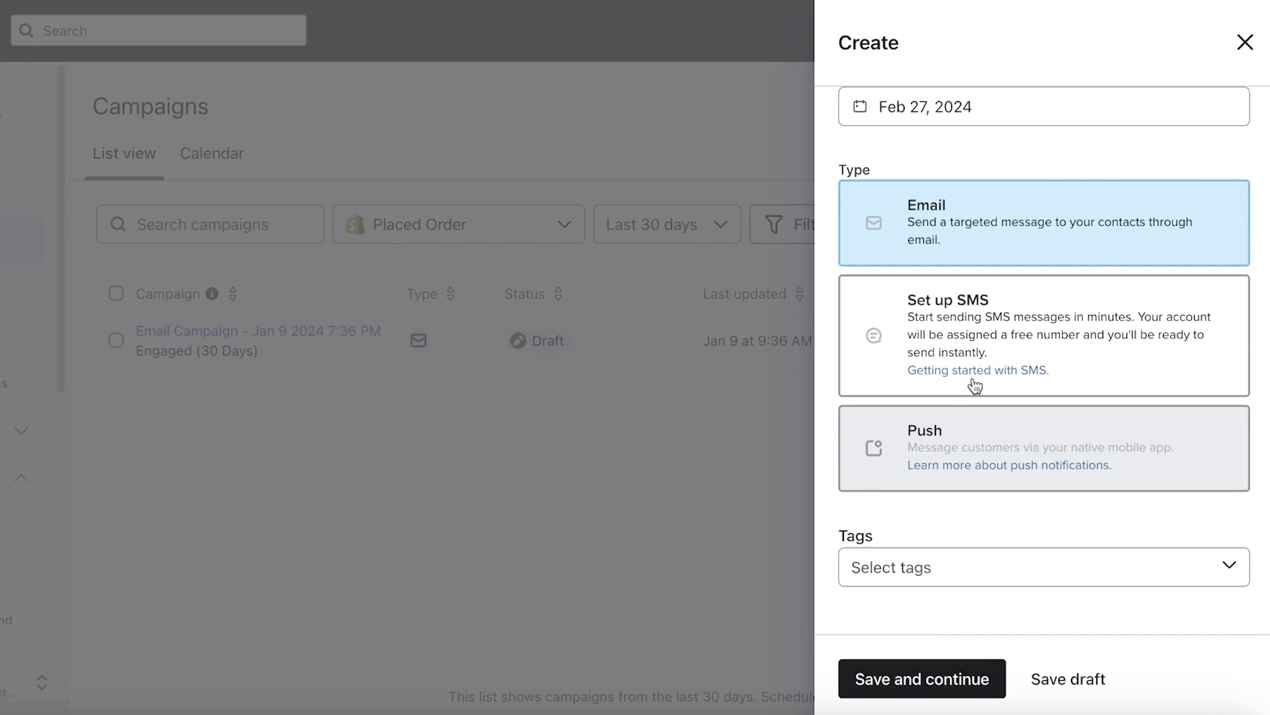
pyautogui.click(968, 568)
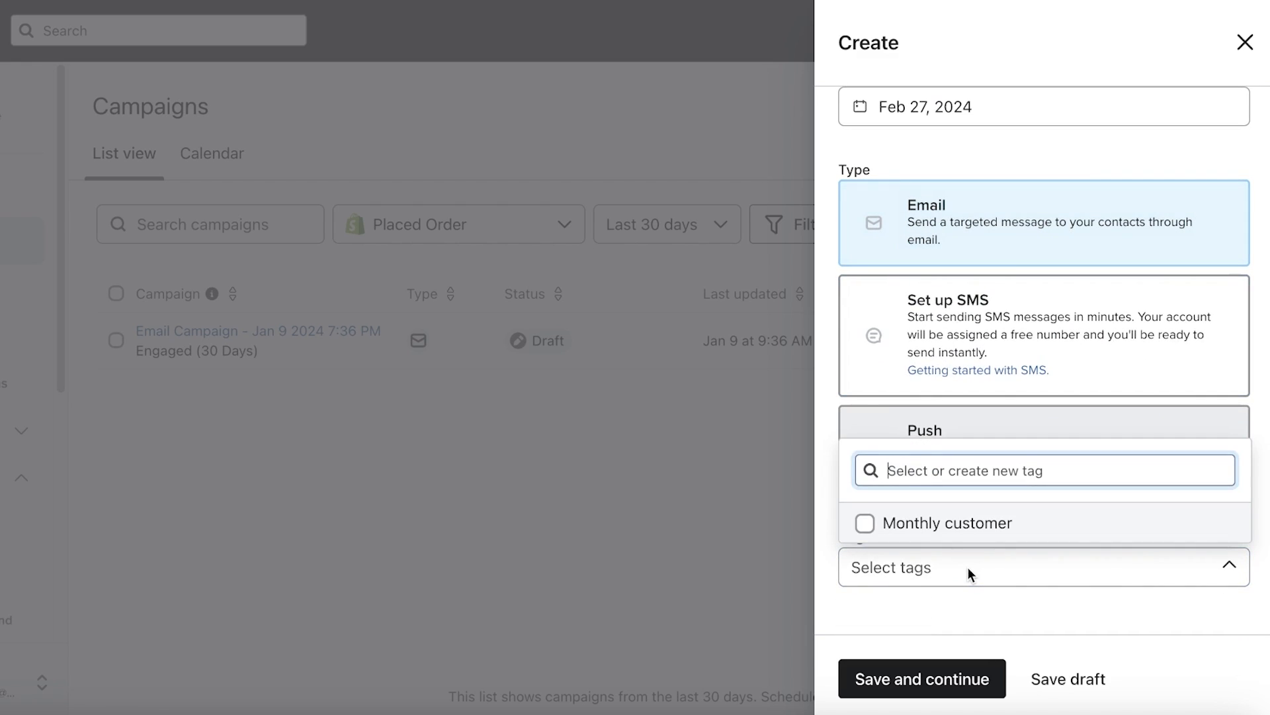
pyautogui.click(933, 522)
pyautogui.click(873, 606)
pyautogui.click(897, 679)
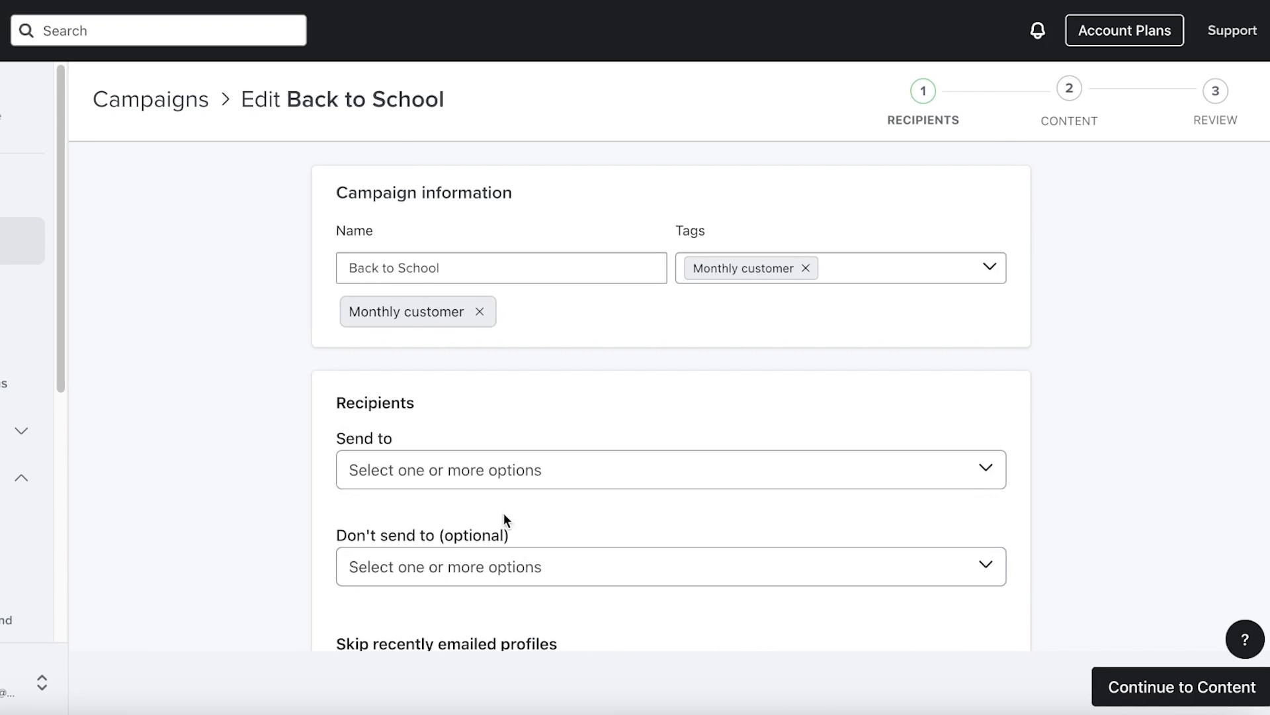
# Choose the Preview List as the campaign's recipients
pyautogui.click(503, 471)
pyautogui.scroll(-3, 503, 282)
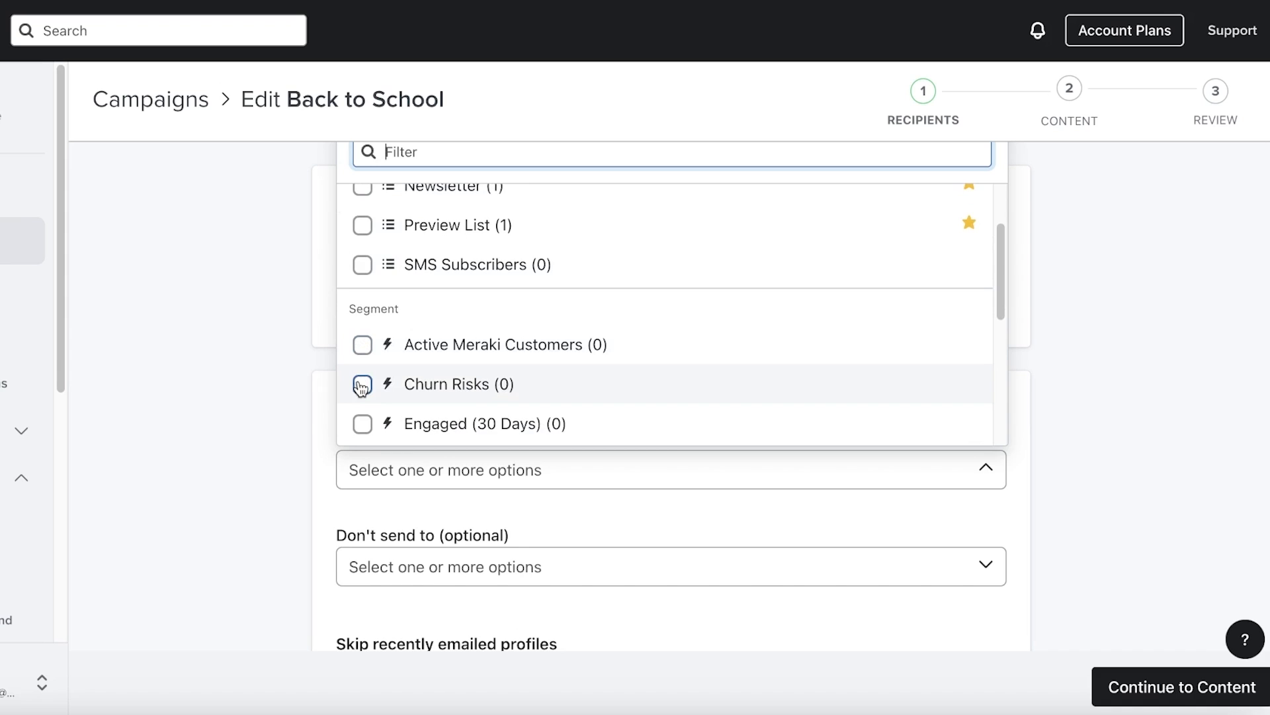
pyautogui.scroll(-5, 363, 380)
pyautogui.scroll(8, 363, 380)
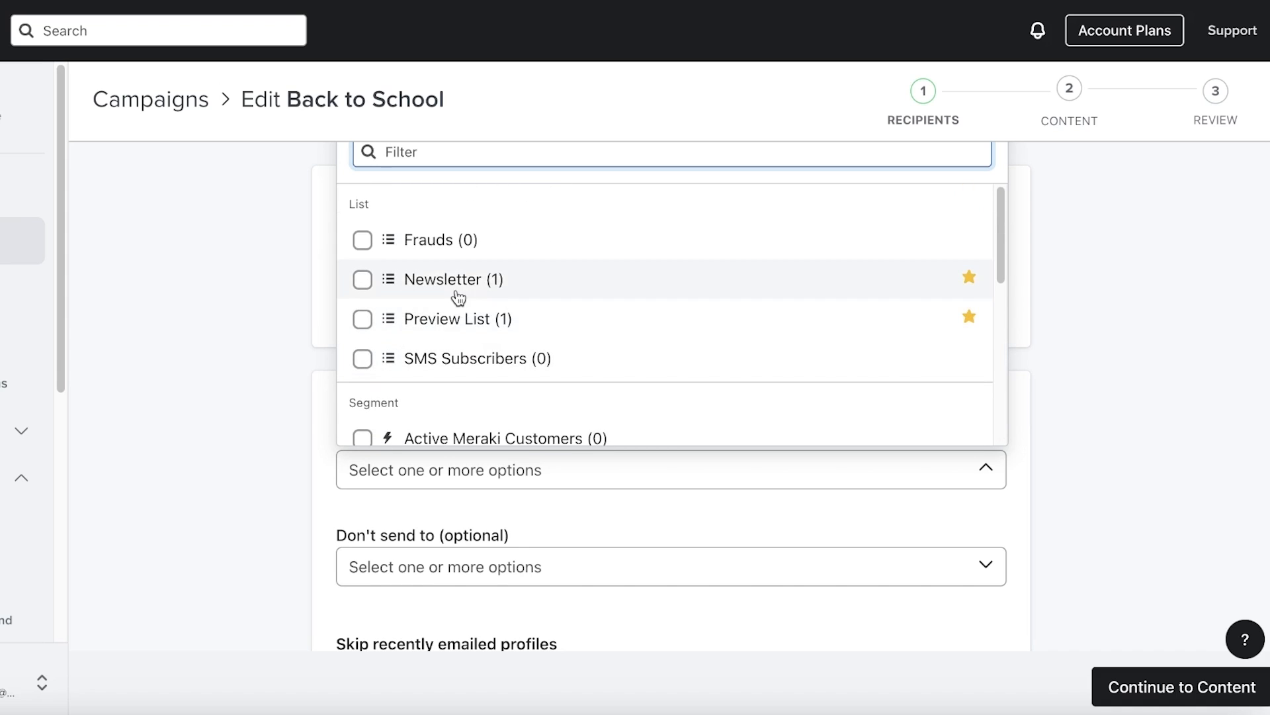
pyautogui.click(458, 318)
pyautogui.click(449, 499)
# Look through the exclude-recipients list and close it without excluding anyone
pyautogui.scroll(-3, 447, 494)
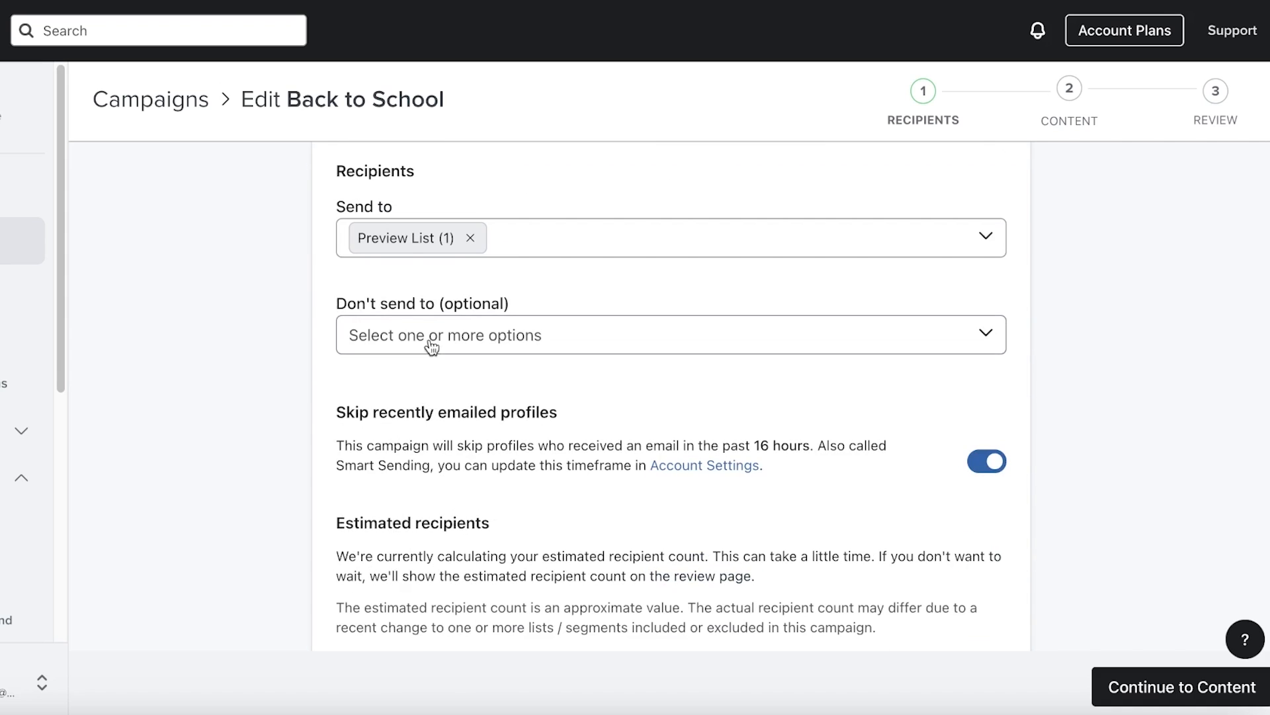
pyautogui.click(433, 338)
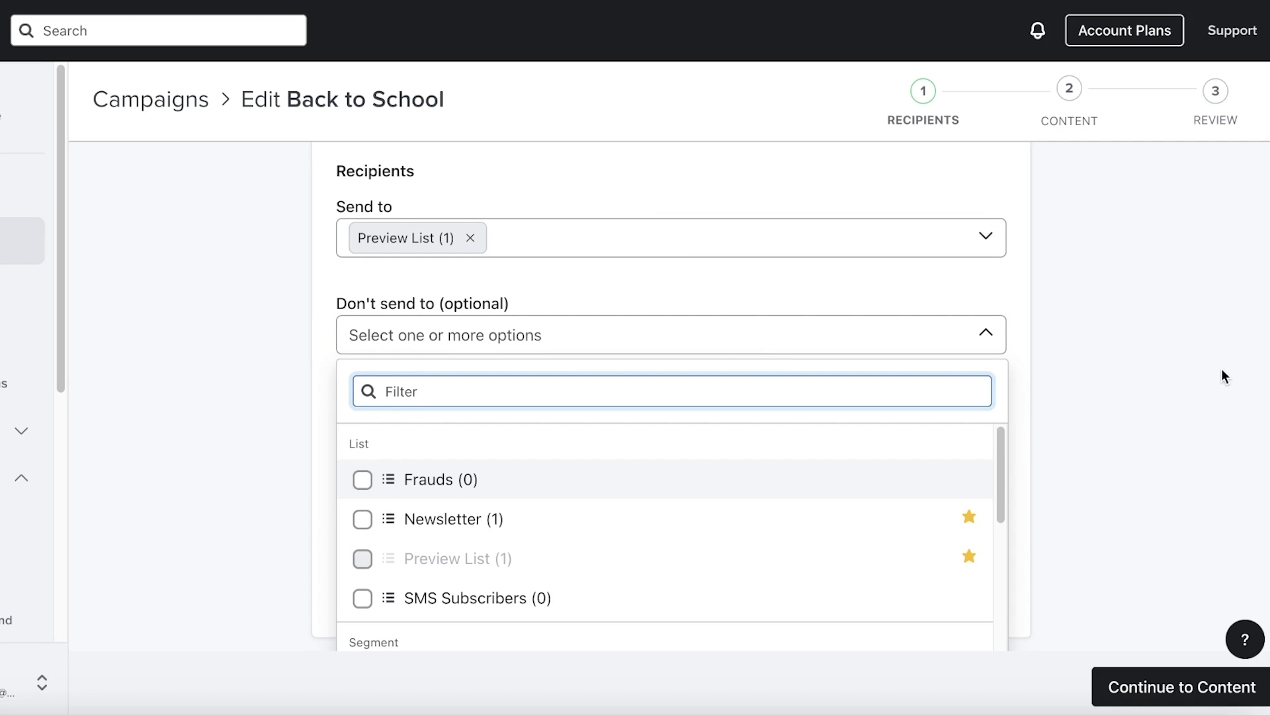
pyautogui.scroll(-5, 1189, 379)
pyautogui.scroll(4, 991, 406)
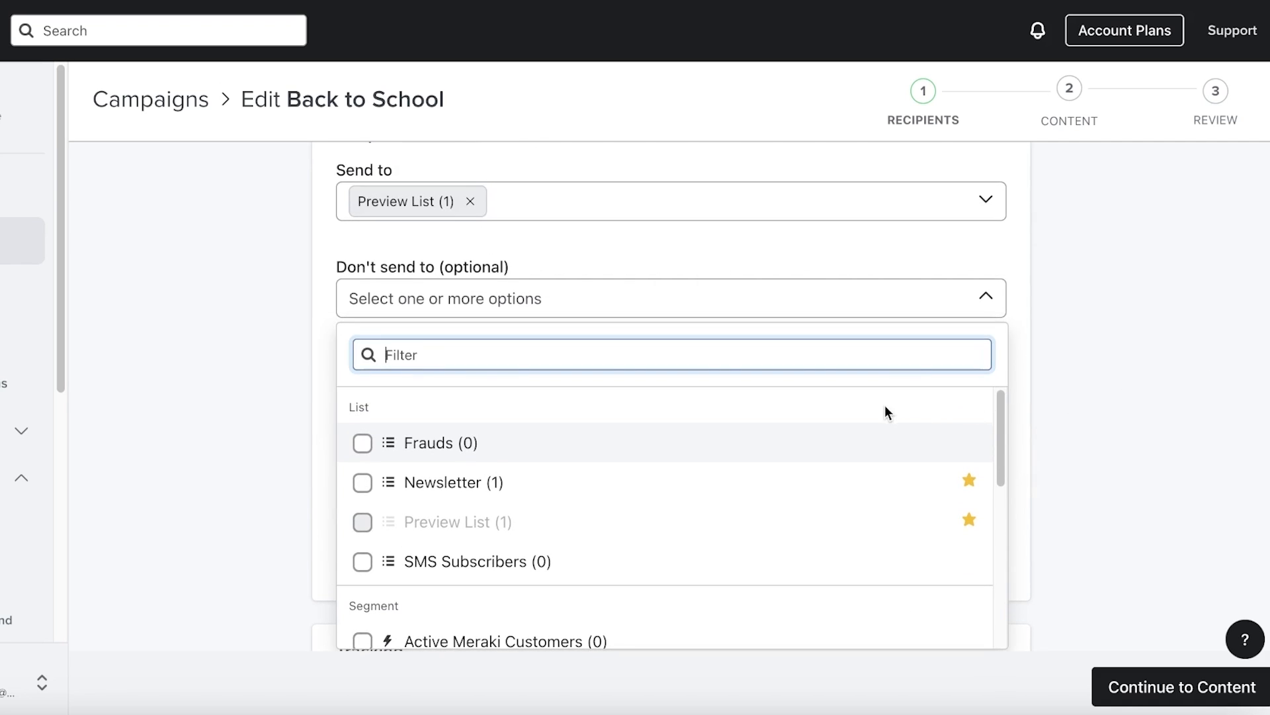
pyautogui.scroll(4, 1232, 324)
pyautogui.click(1224, 337)
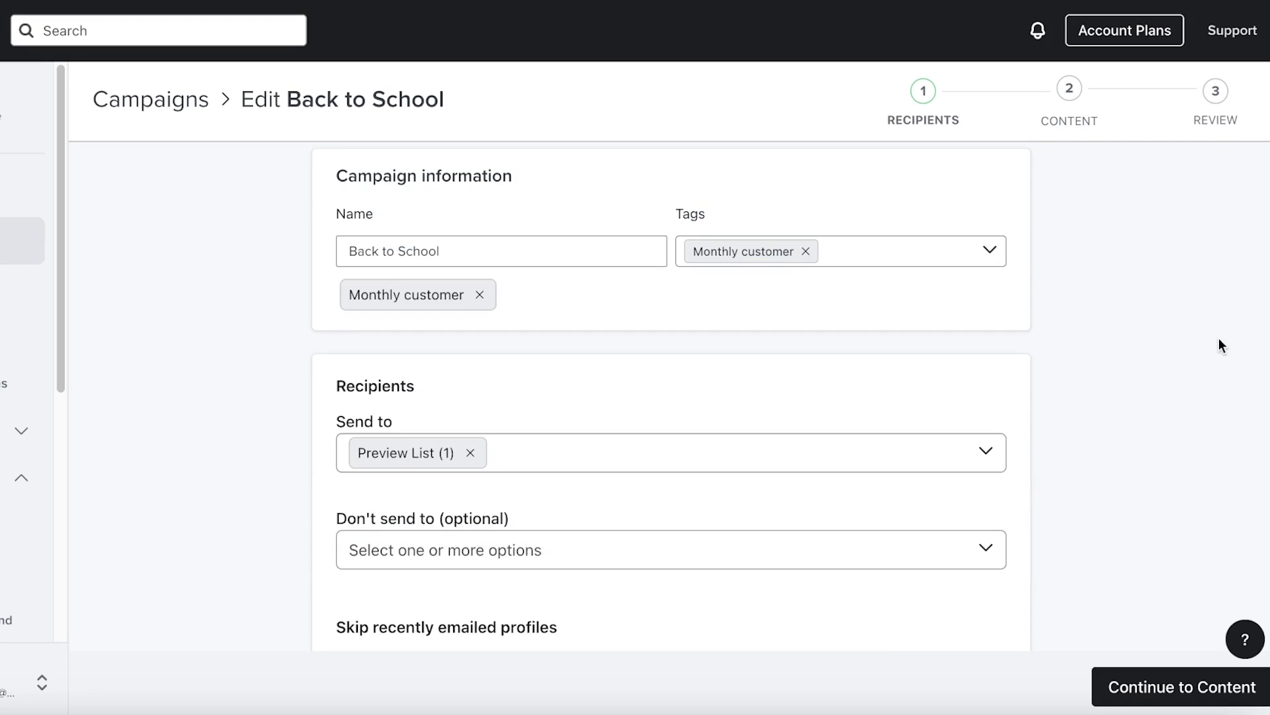
pyautogui.scroll(-5, 1046, 393)
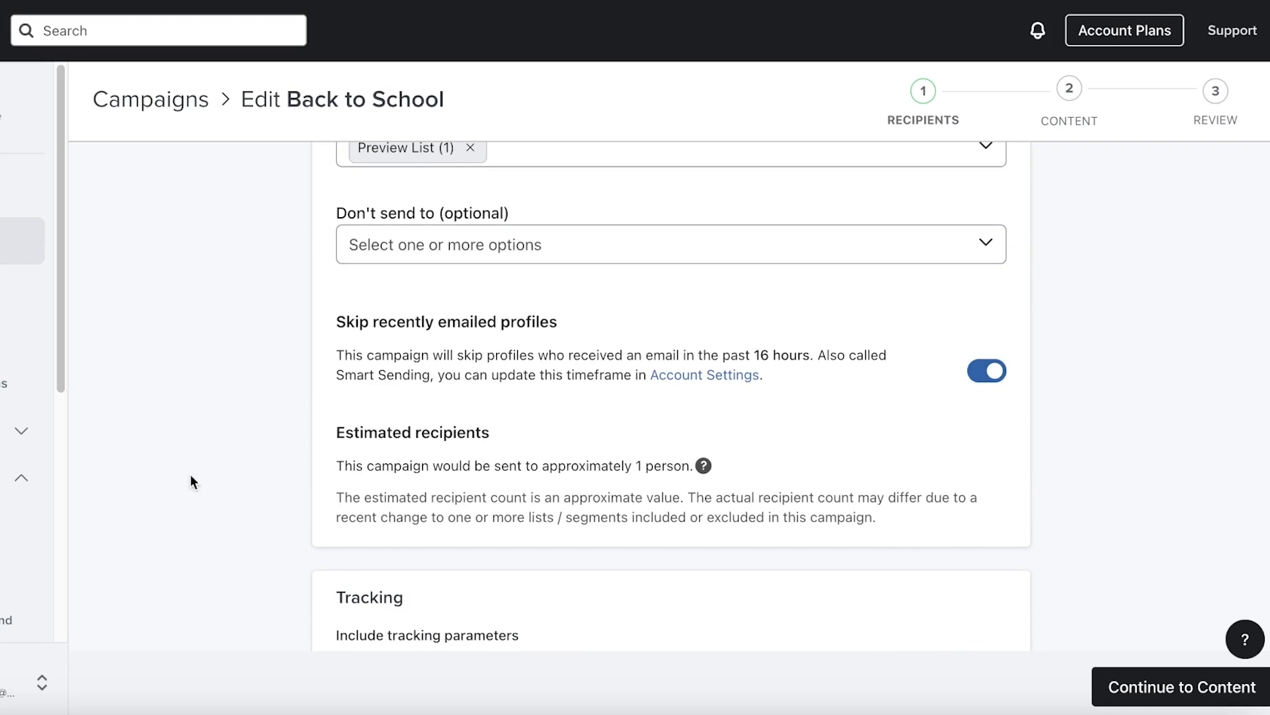
# Turn off skipping recently emailed profiles, leave UTM tracking off, and continue to content
pyautogui.click(986, 371)
pyautogui.scroll(-1, 641, 375)
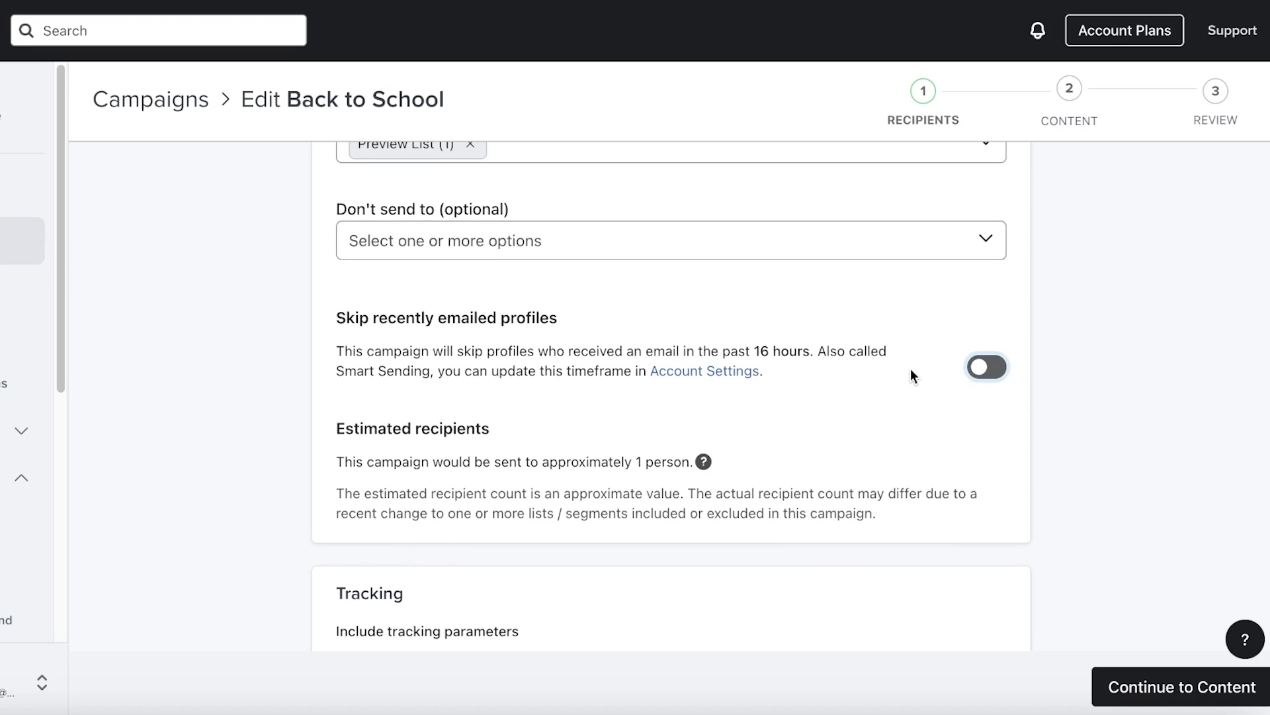
pyautogui.scroll(-3, 911, 368)
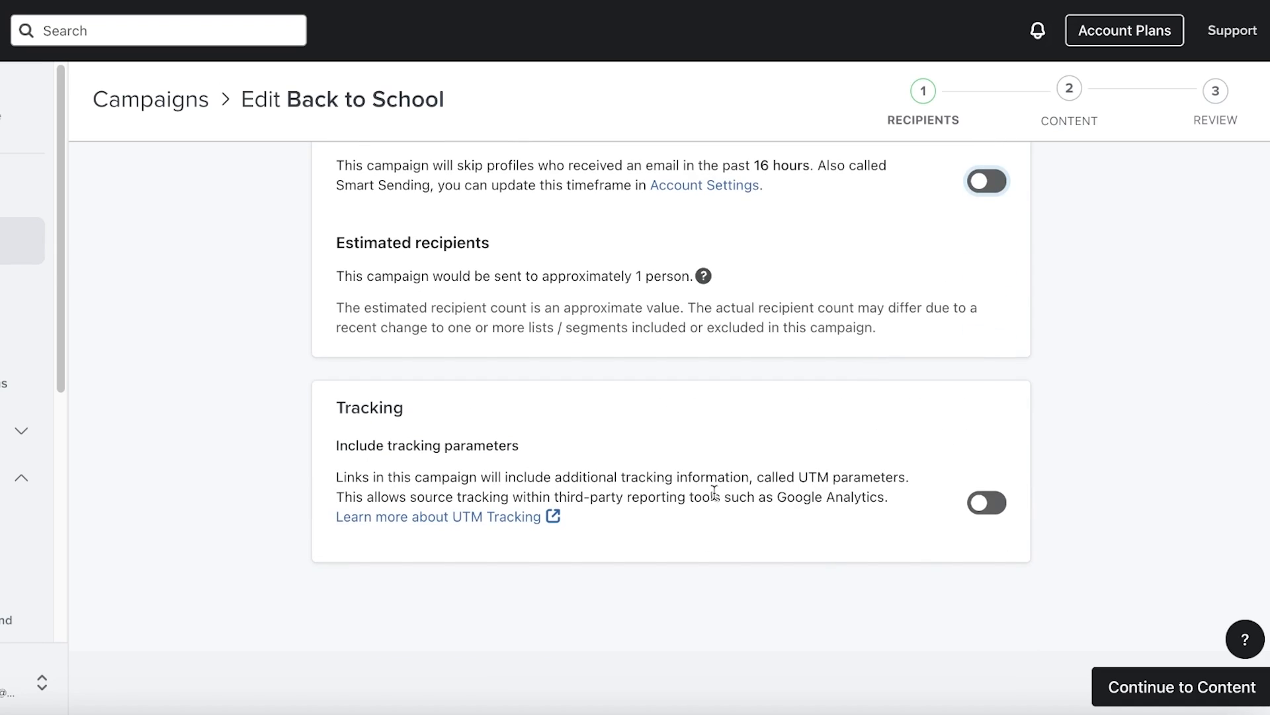
pyautogui.click(987, 502)
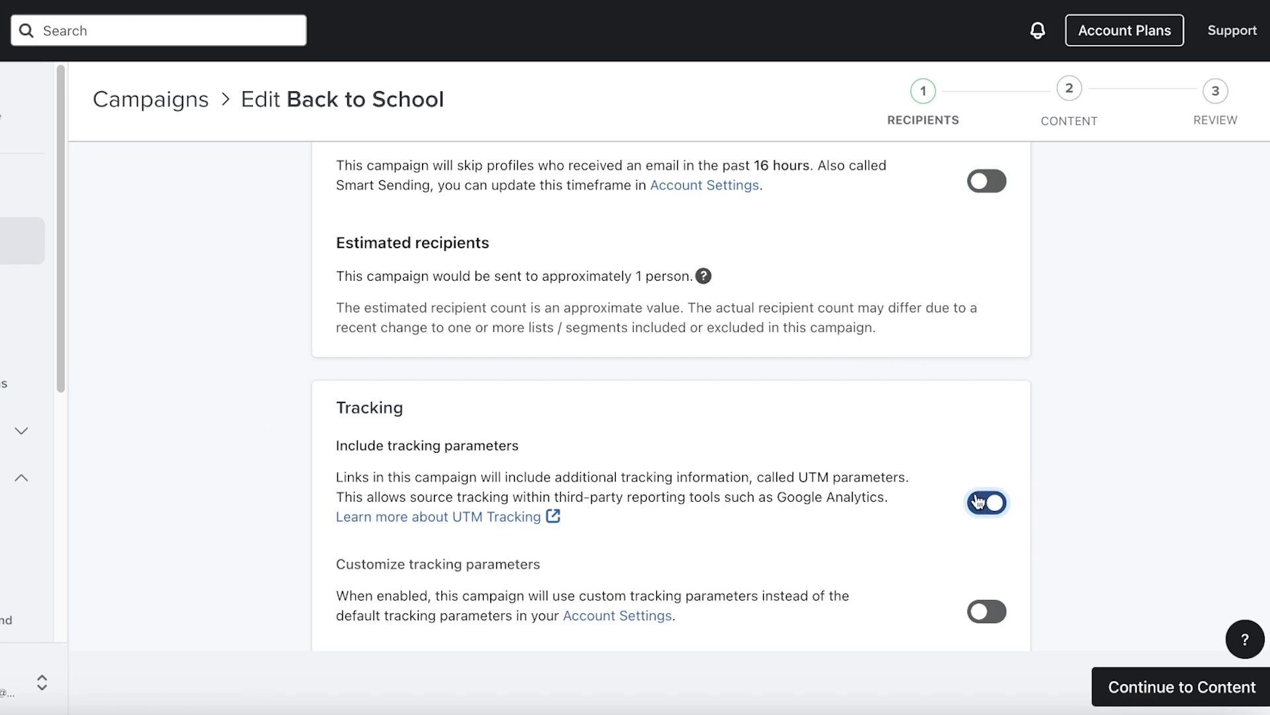
pyautogui.scroll(-2, 765, 453)
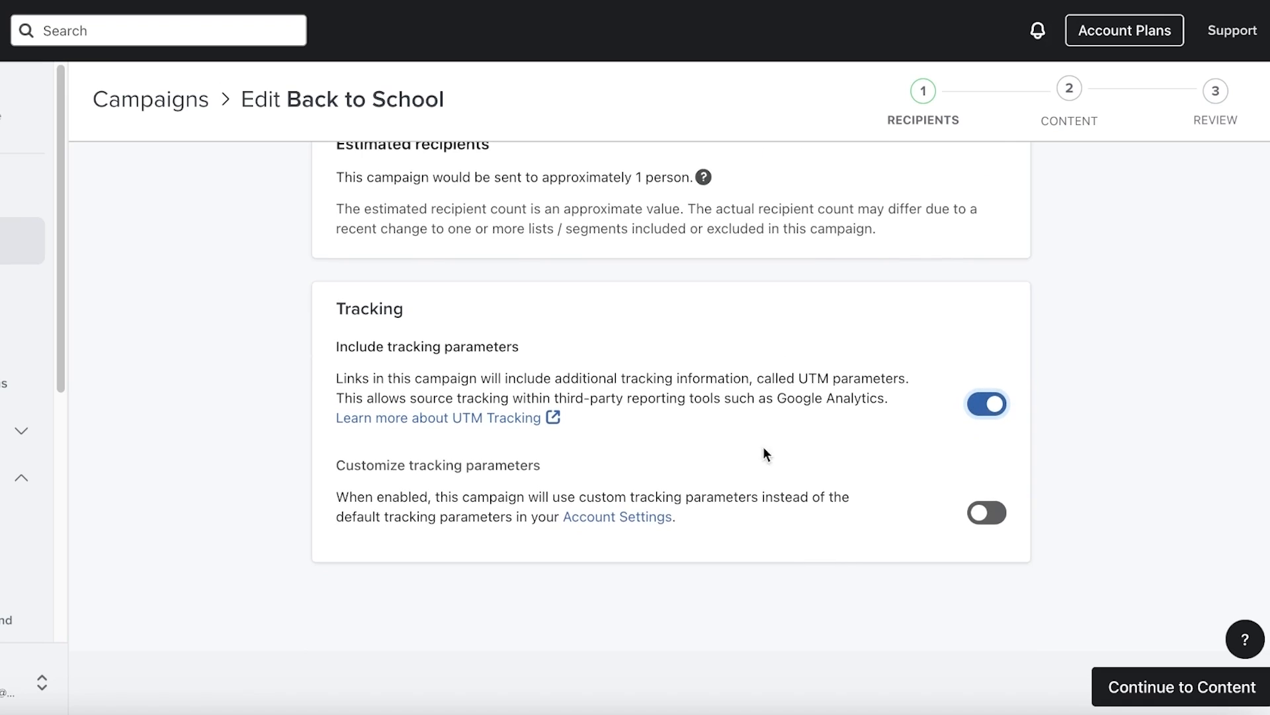
pyautogui.click(962, 404)
pyautogui.click(1184, 678)
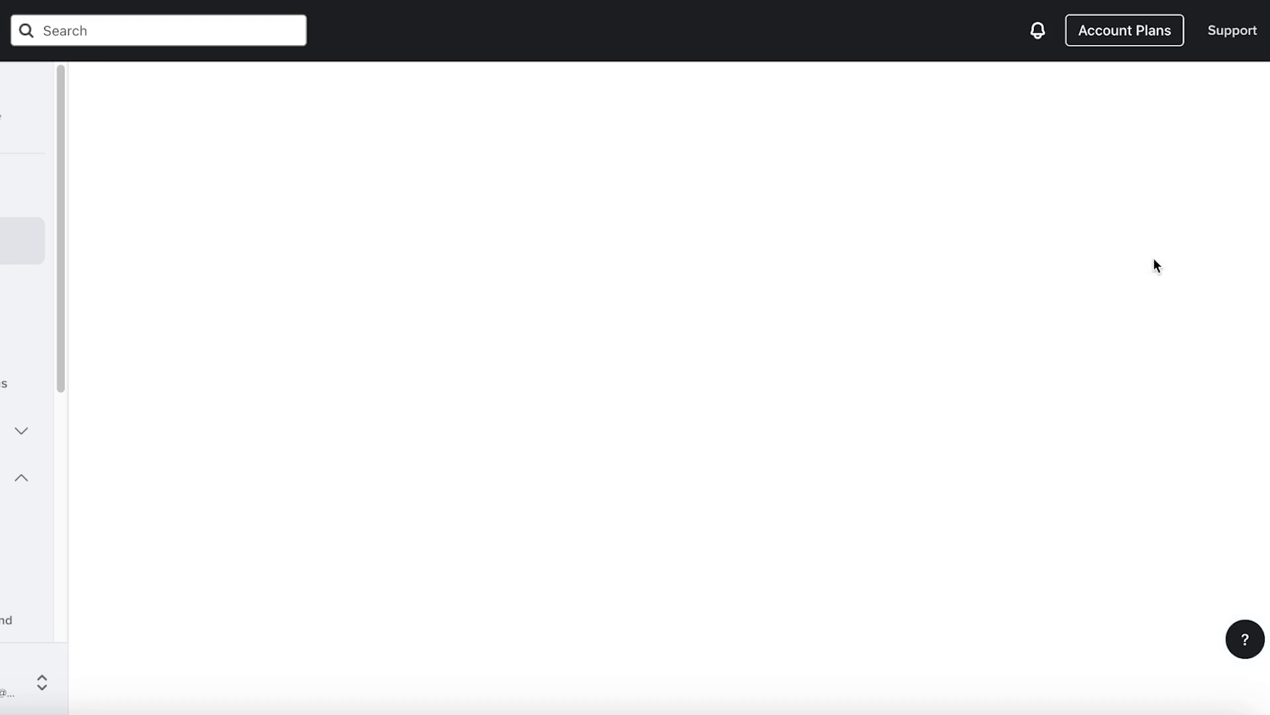
# Set the subject line to 'Back to school' with a zany face emoji
pyautogui.click(373, 258)
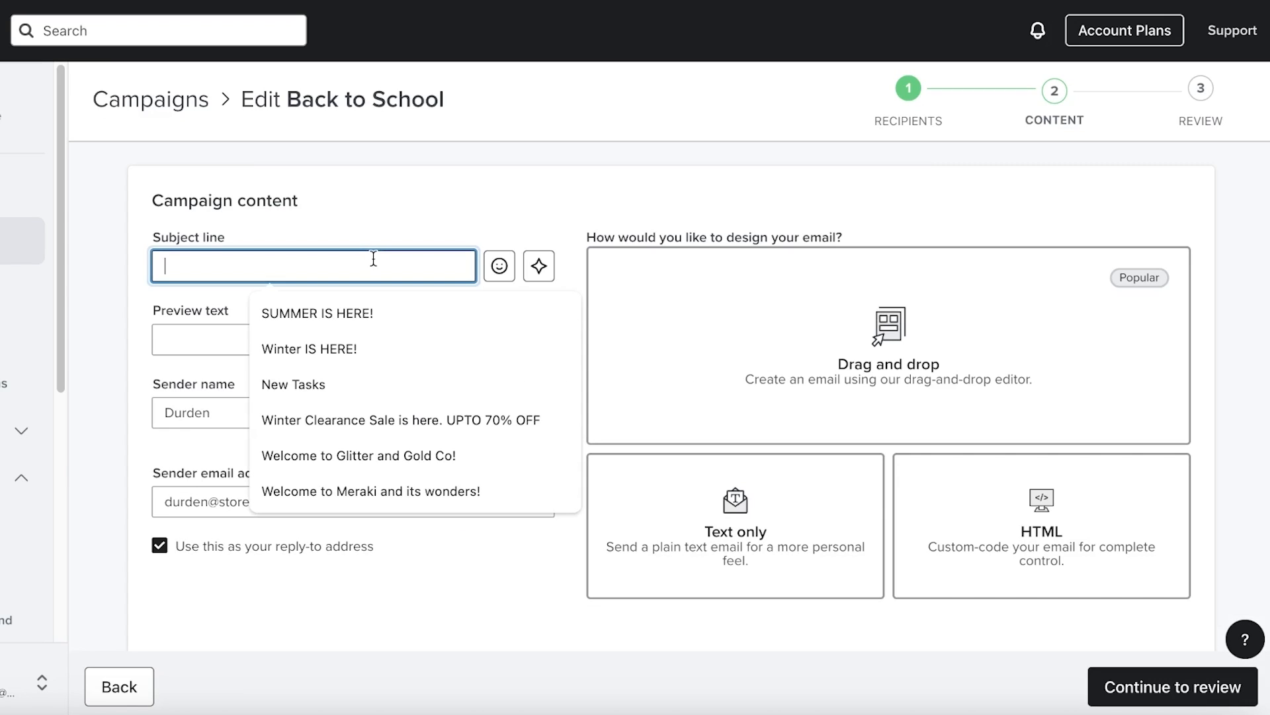
pyautogui.write('B')
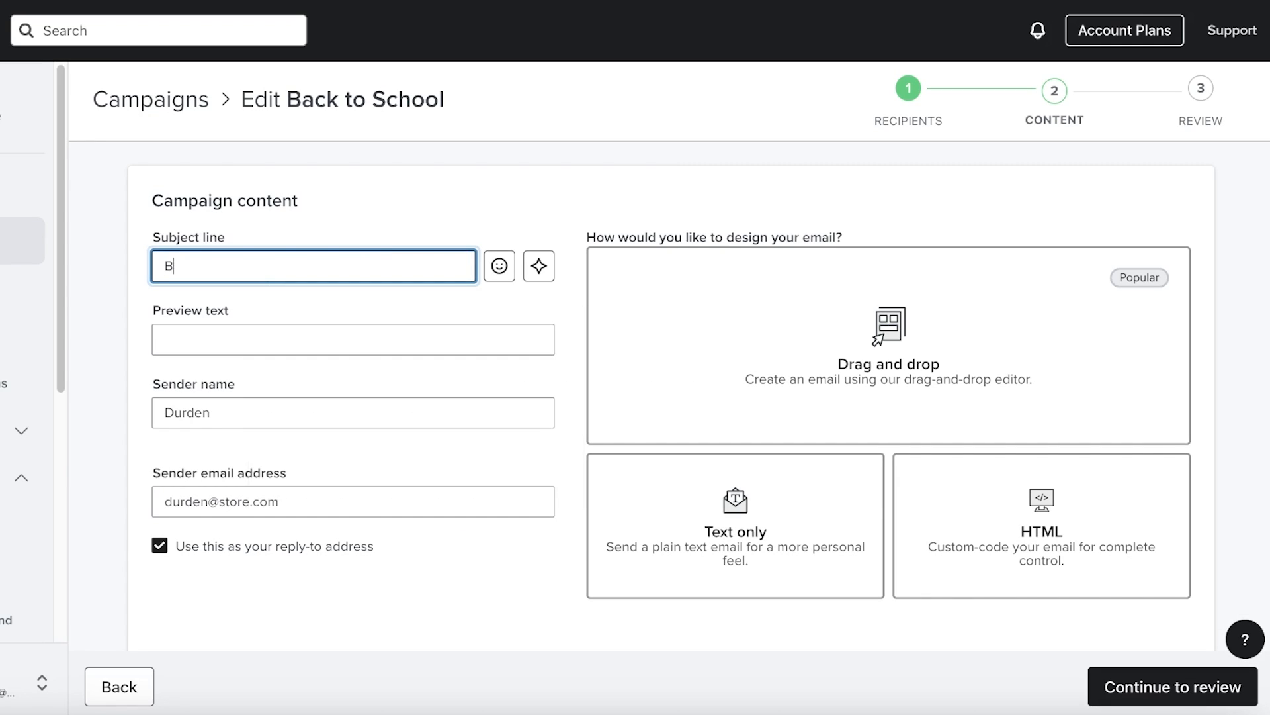
pyautogui.write('ack to school')
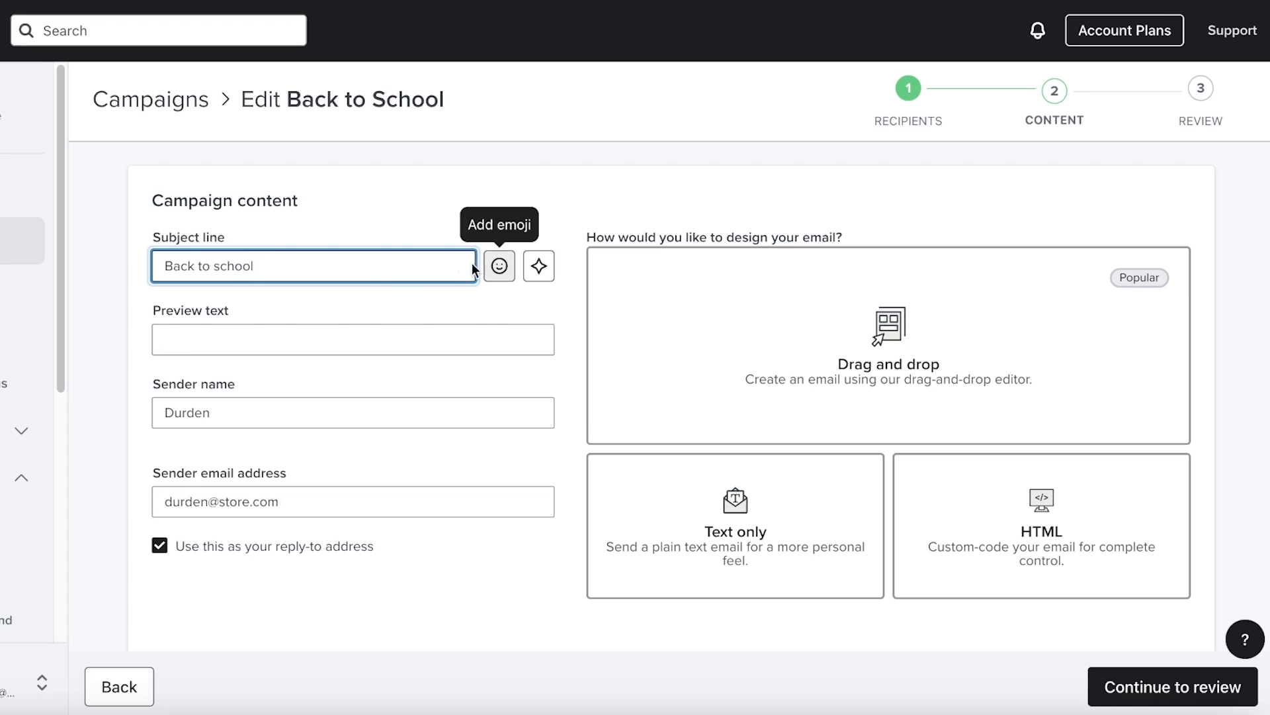
pyautogui.click(499, 265)
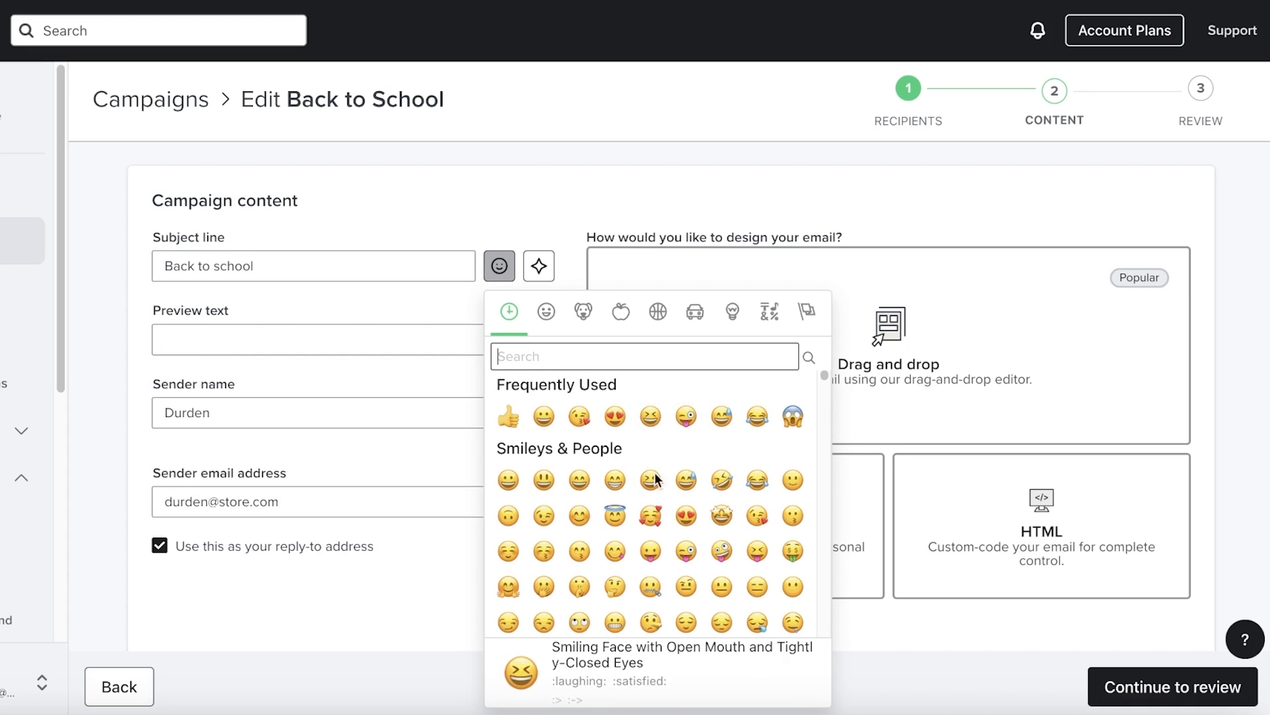
pyautogui.click(738, 554)
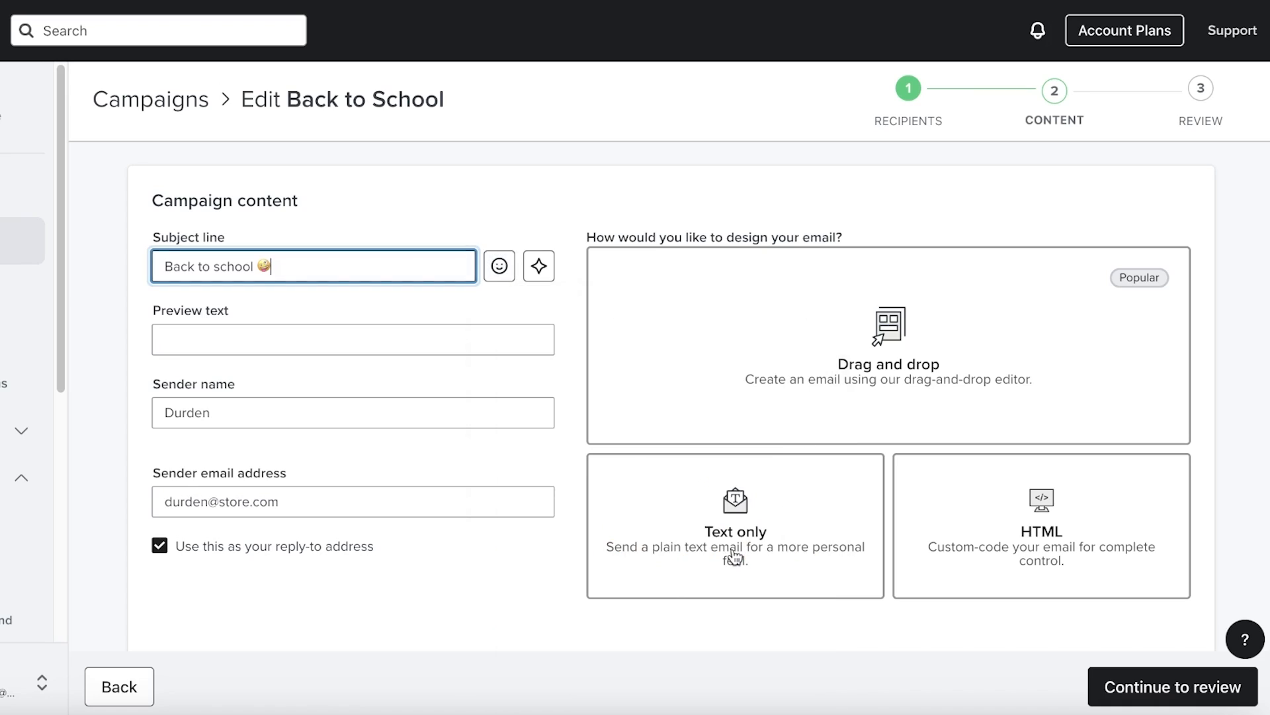
# Fill in school-supplies preview text, starting from a past suggestion
pyautogui.click(325, 335)
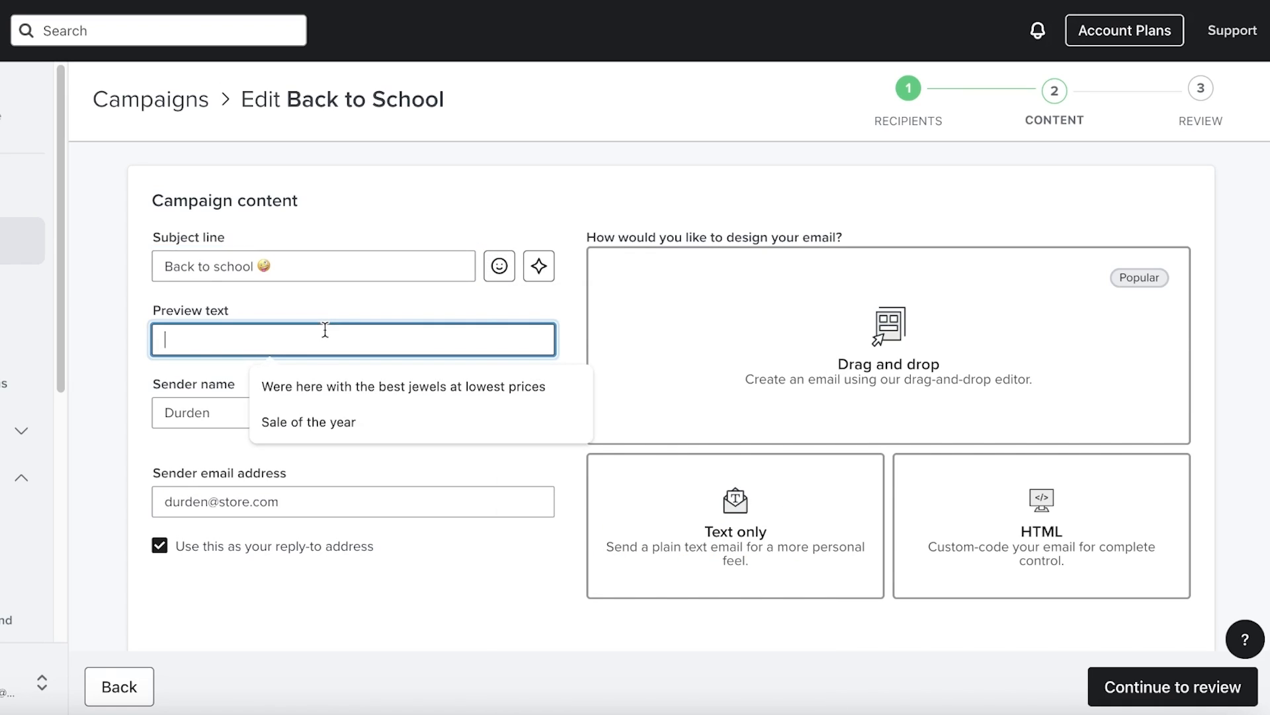
pyautogui.click(314, 375)
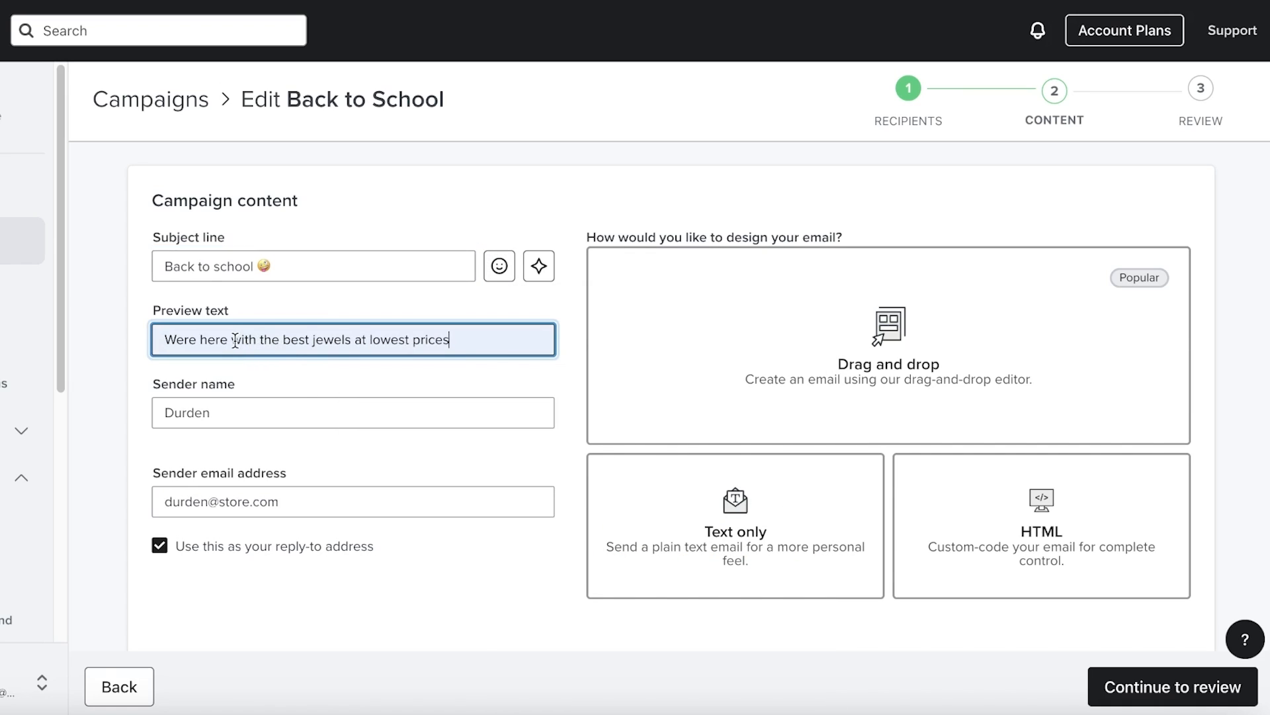
pyautogui.write('s')
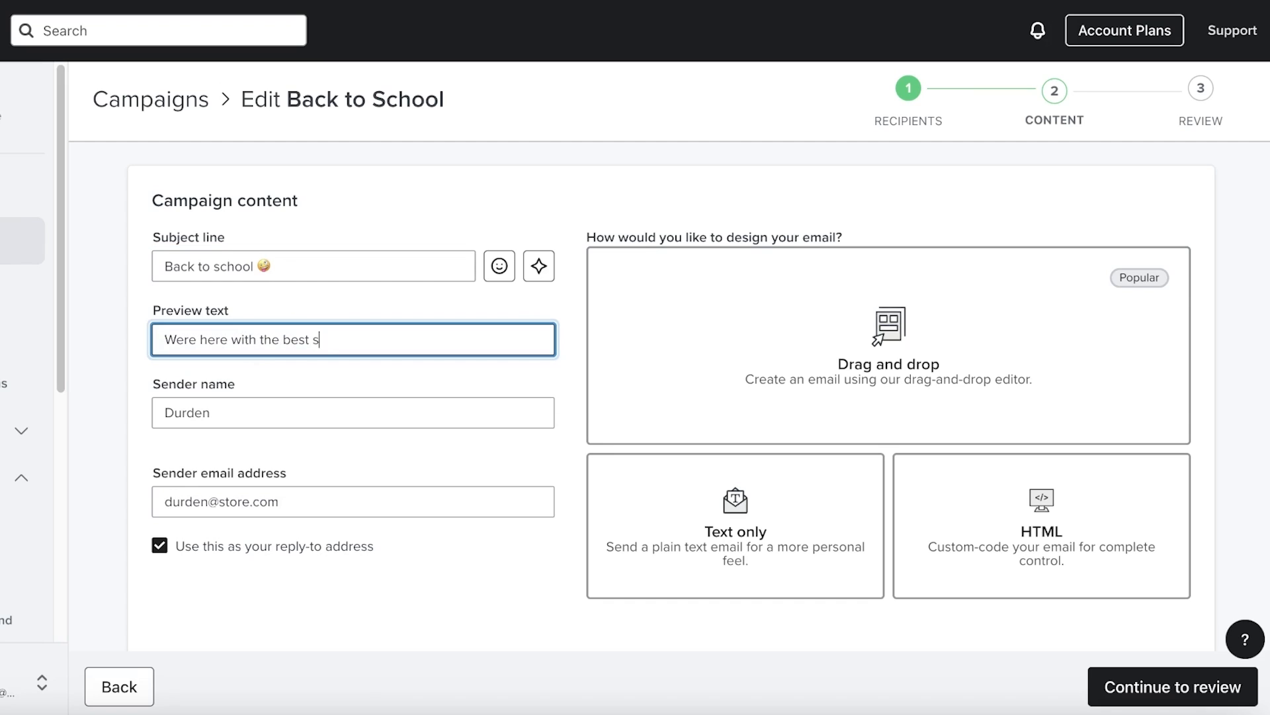
pyautogui.write('upplies in town! Lattre')
pyautogui.press('BackSpace')
pyautogui.press('BackSpace')
pyautogui.write('e ')
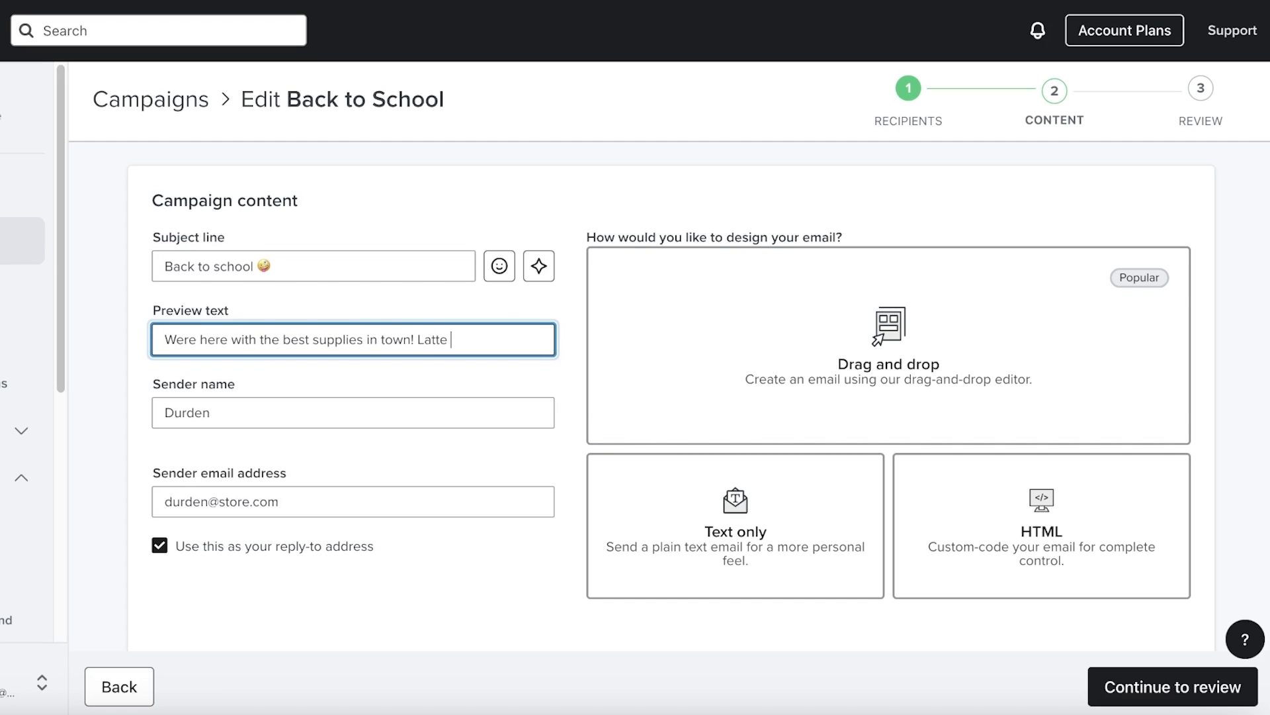
pyautogui.write('girl to Mod wife we have it all.')
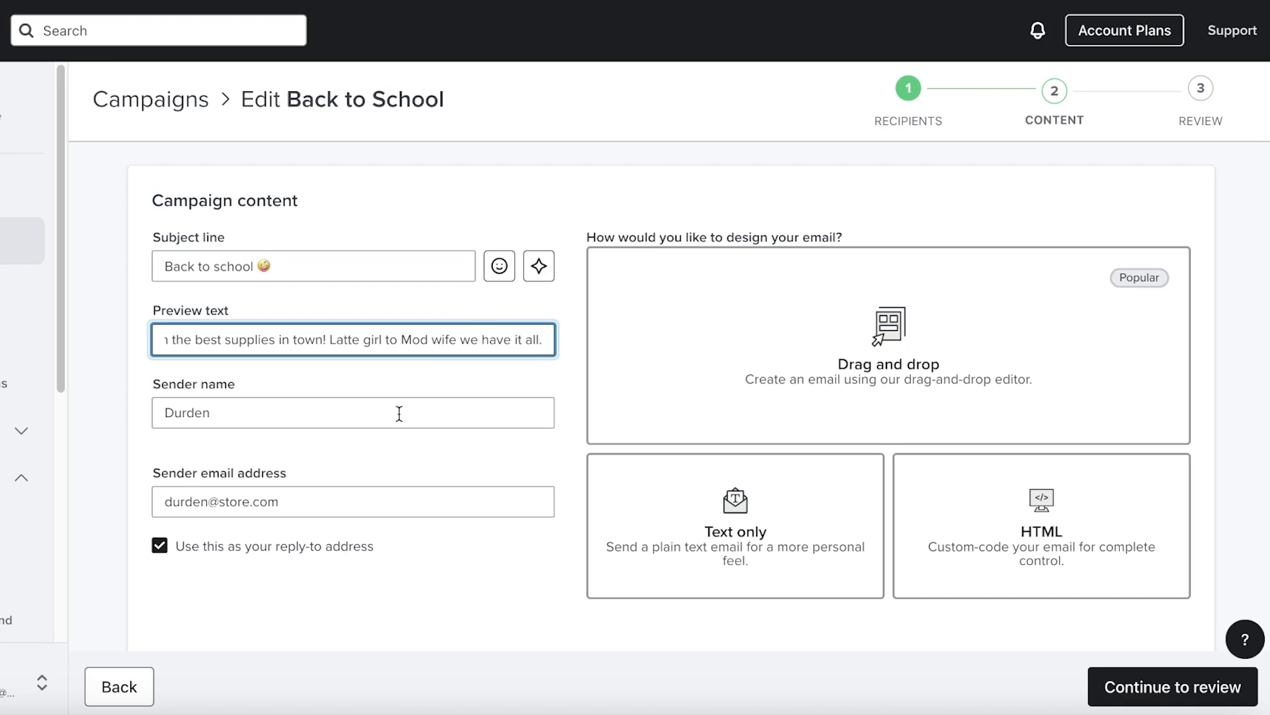
# Replace the sender name and stop using the sender address as the reply-to address
pyautogui.click(249, 432)
pyautogui.doubleClick(255, 413)
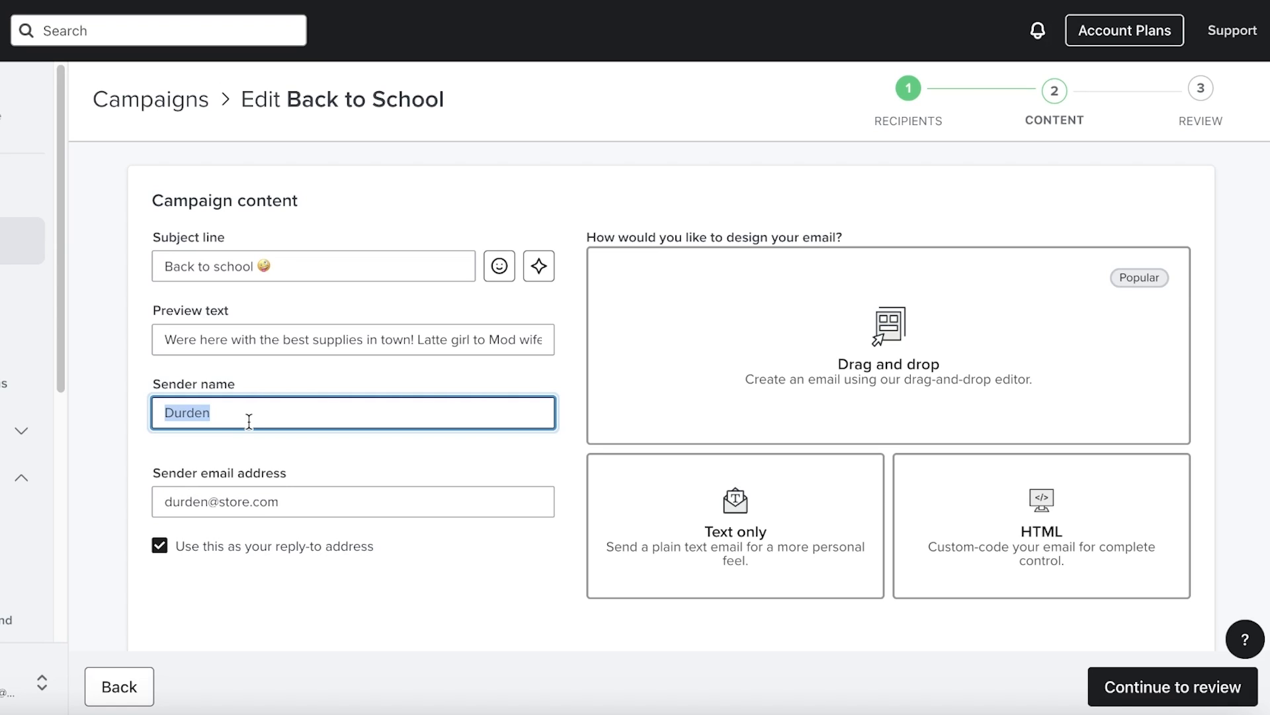
pyautogui.write('j')
pyautogui.write('Jane')
pyautogui.click(219, 438)
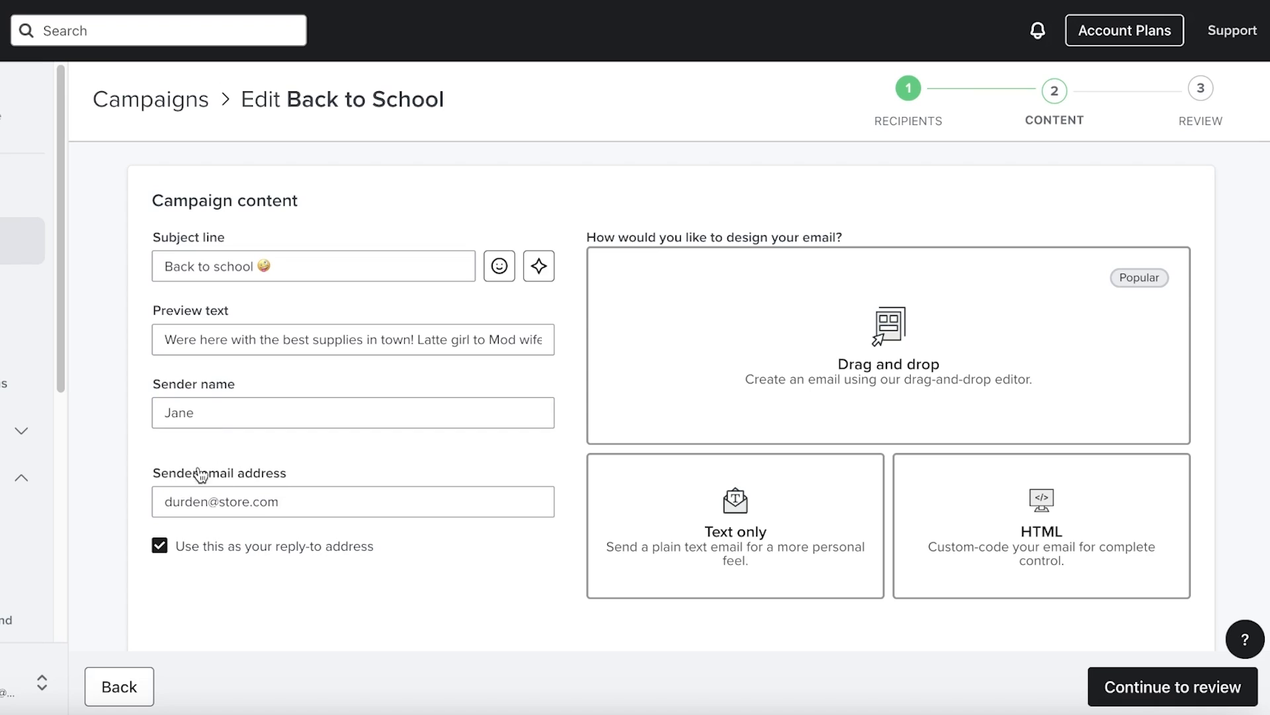
pyautogui.doubleClick(233, 505)
pyautogui.click(319, 455)
pyautogui.click(279, 558)
pyautogui.scroll(-2, 252, 595)
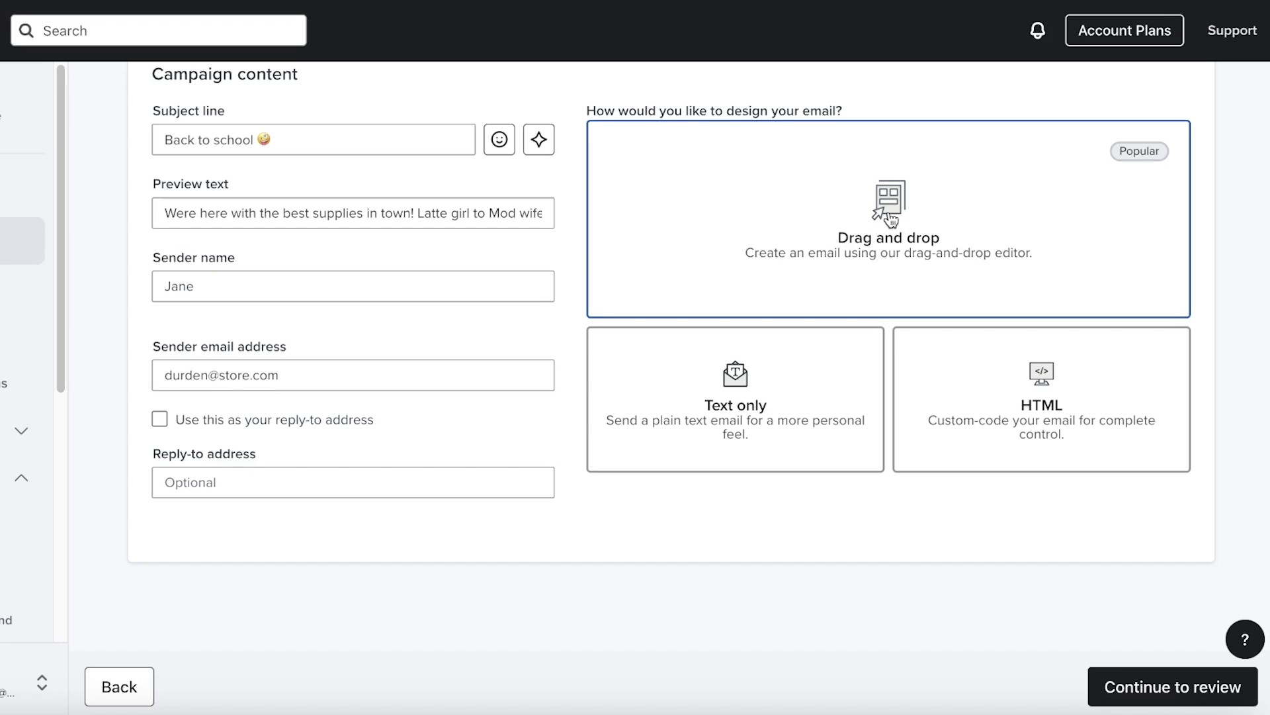
# Load the saved 'meraki back to school' template into the drag-and-drop editor
pyautogui.click(849, 285)
pyautogui.scroll(2, 846, 265)
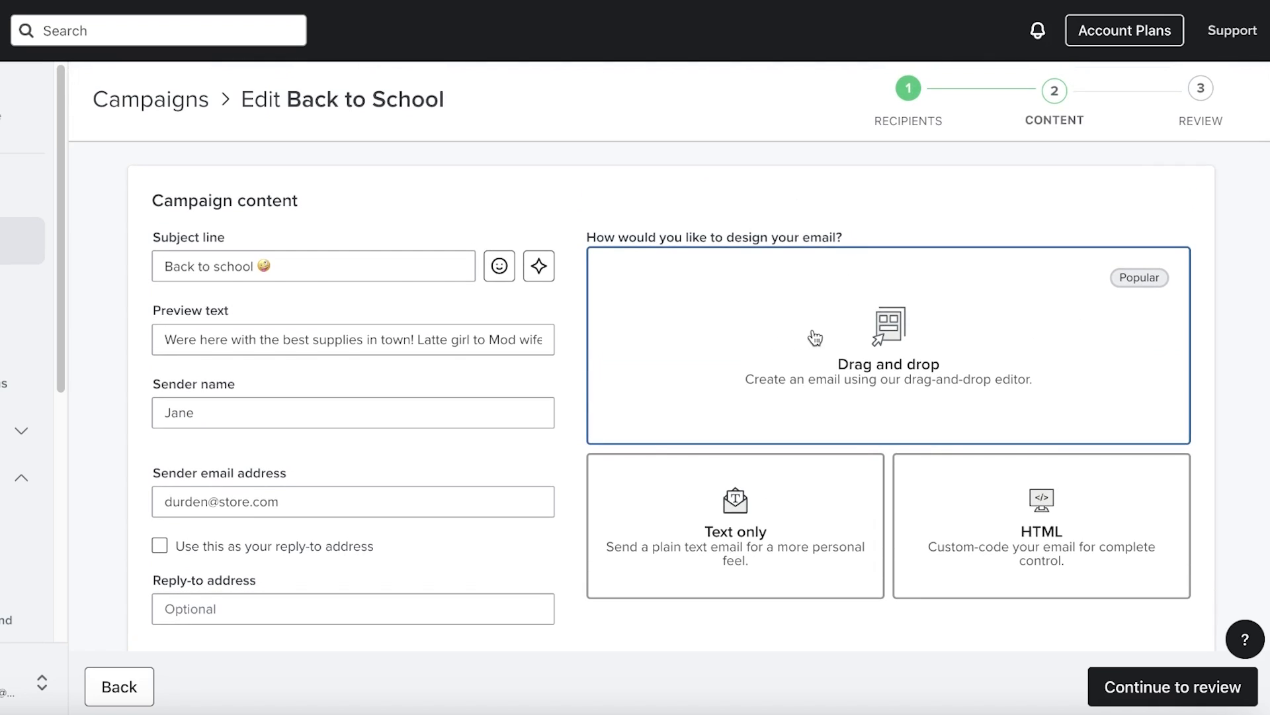
pyautogui.click(872, 351)
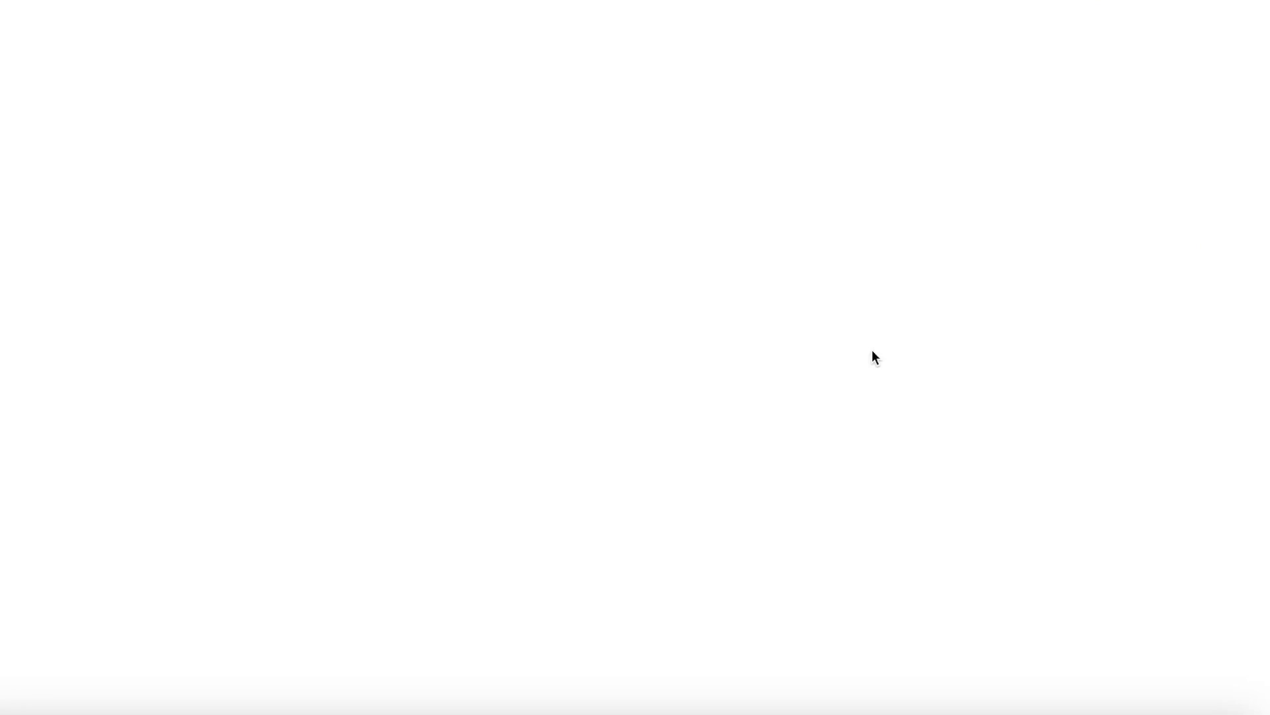
pyautogui.click(309, 232)
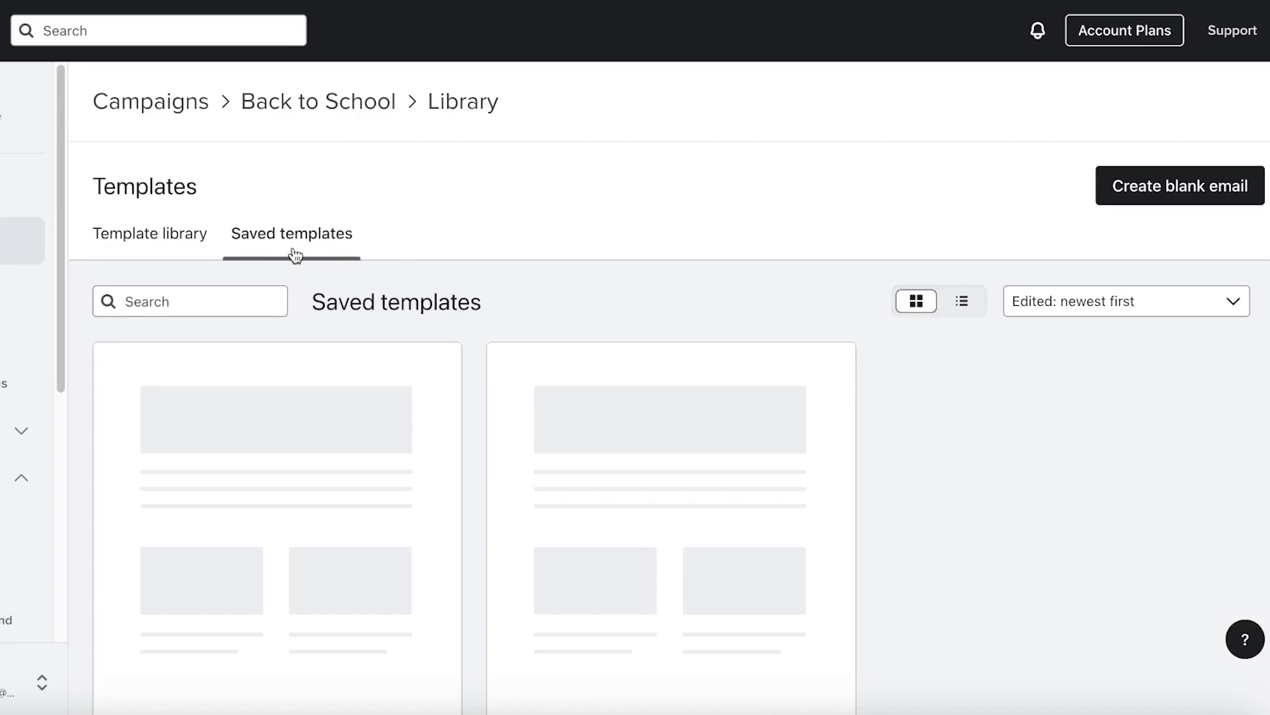
pyautogui.scroll(-3, 383, 278)
pyautogui.click(316, 372)
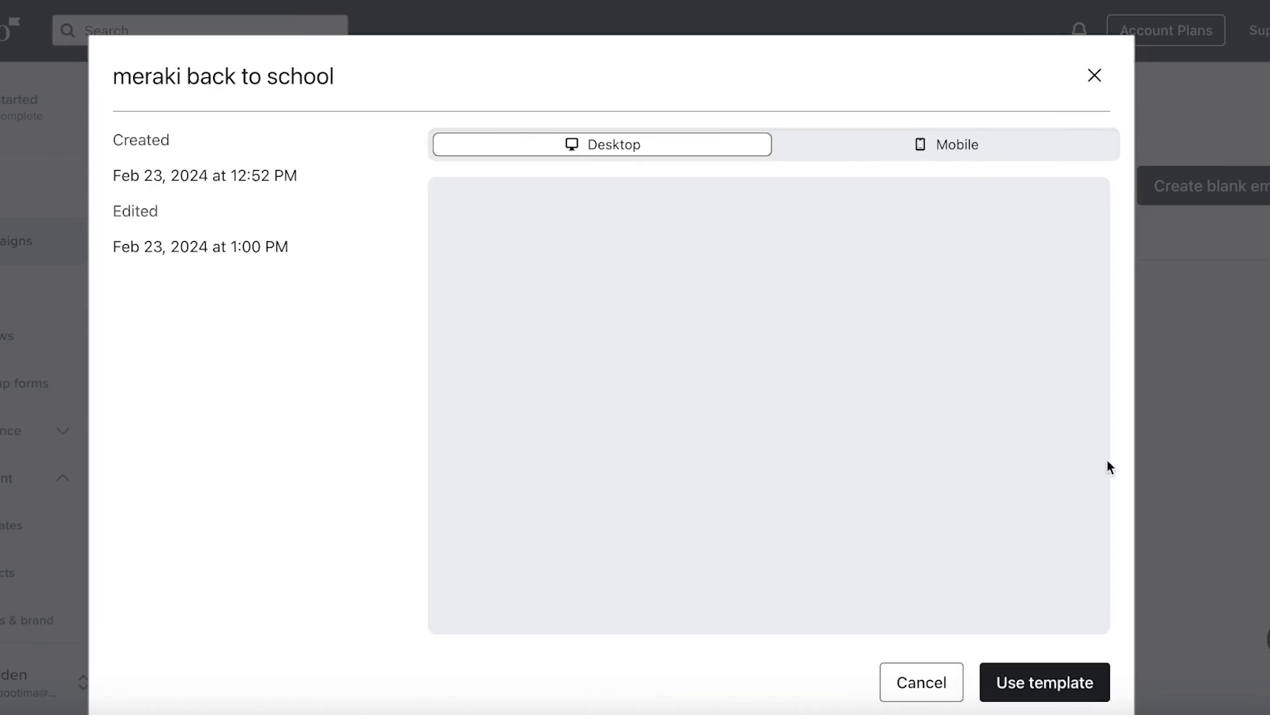
pyautogui.click(1078, 688)
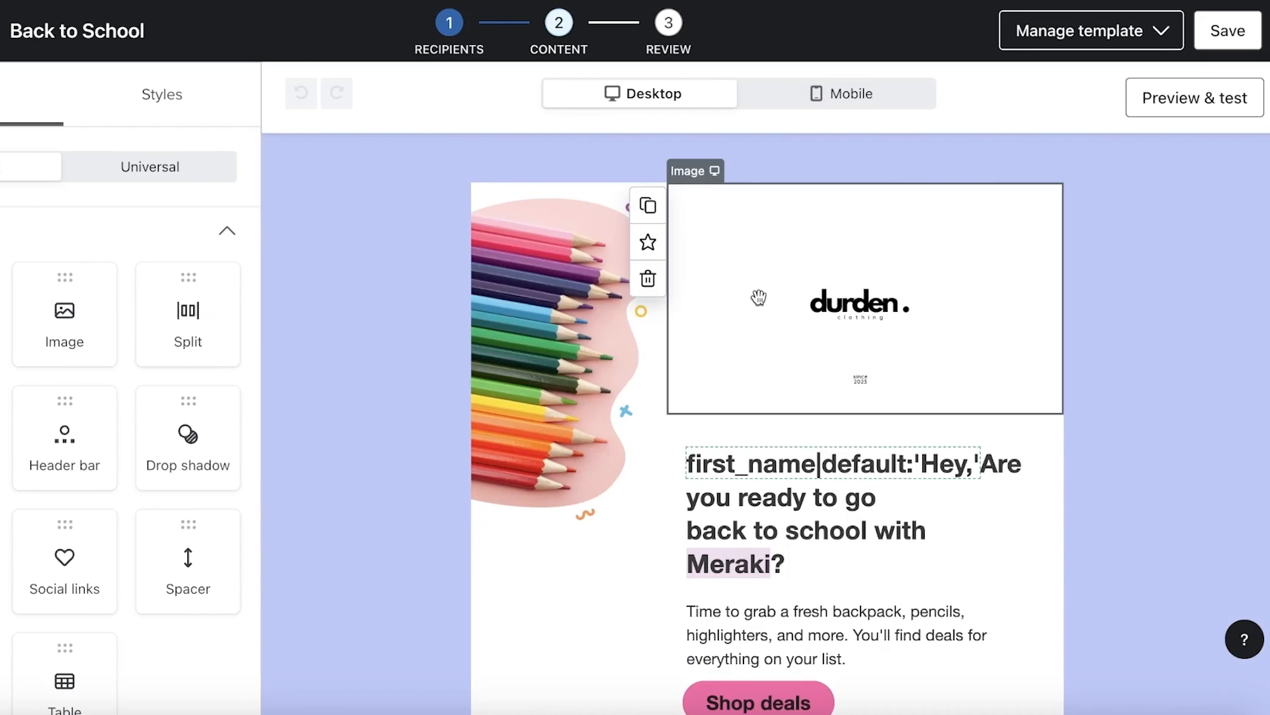
pyautogui.scroll(-7, 1053, 246)
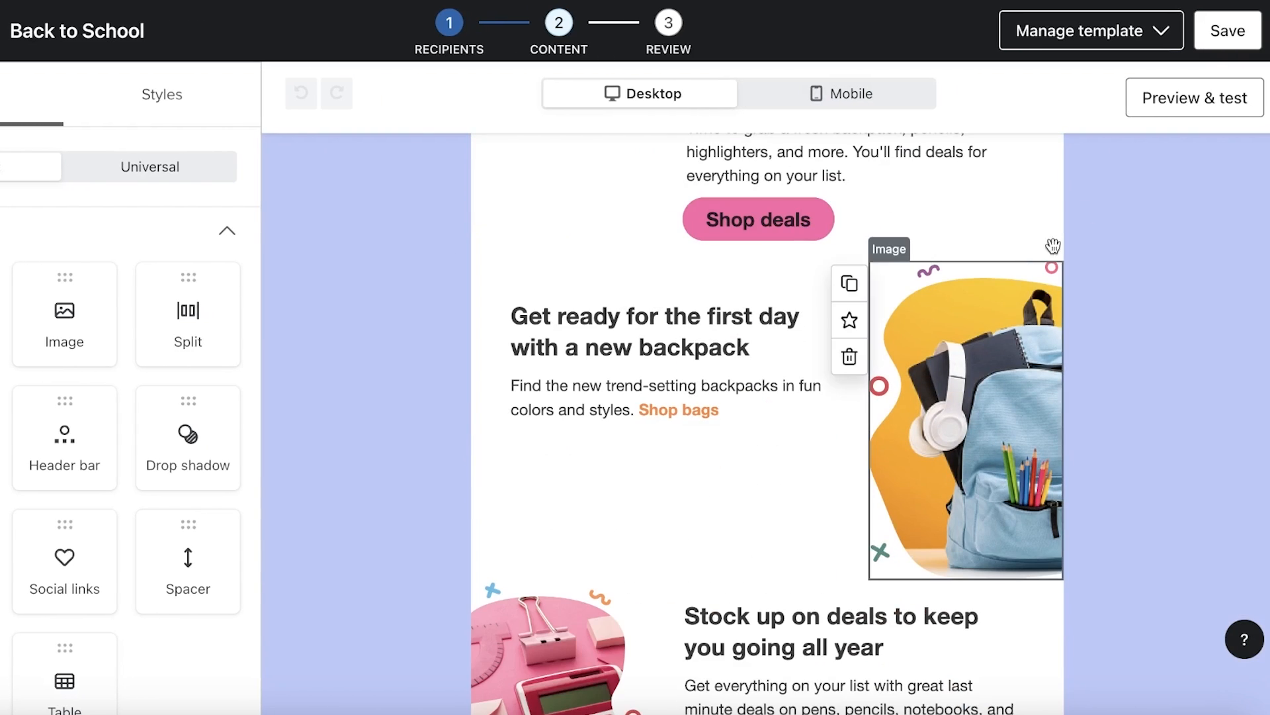
# Save the email design and create an A/B test adding Variation B alongside Variation A
pyautogui.click(1214, 39)
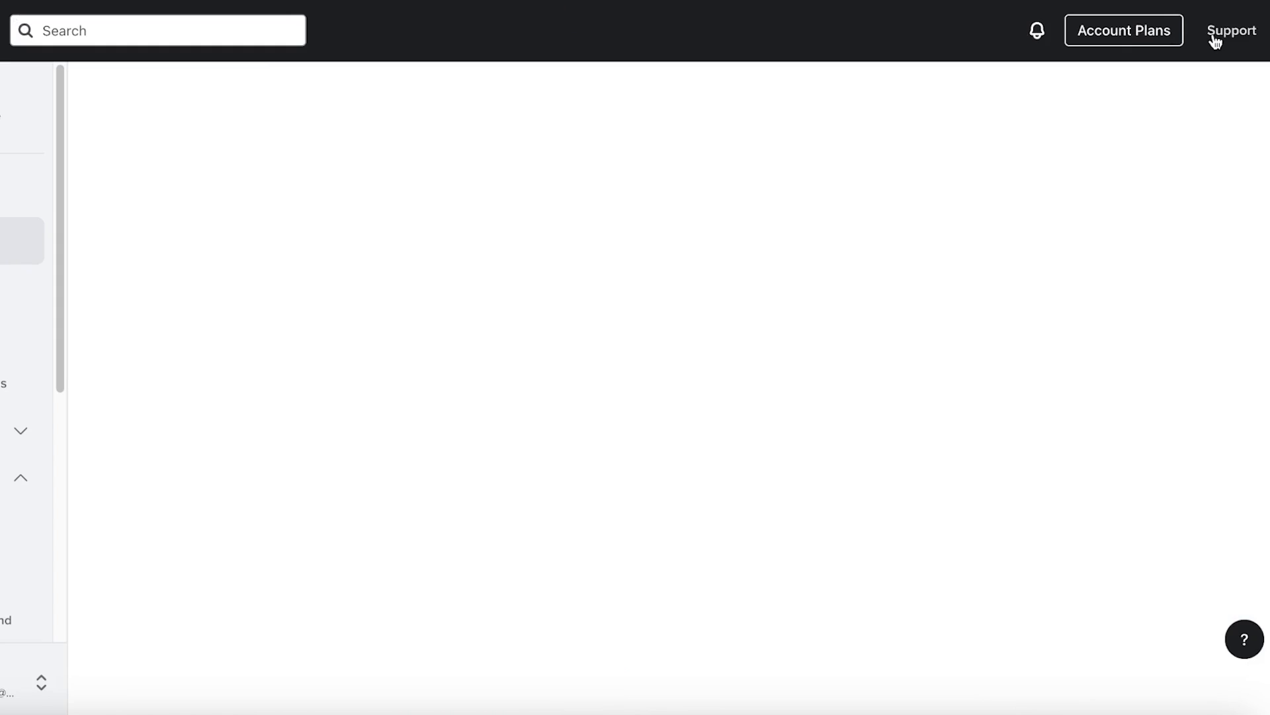
pyautogui.scroll(-3, 860, 251)
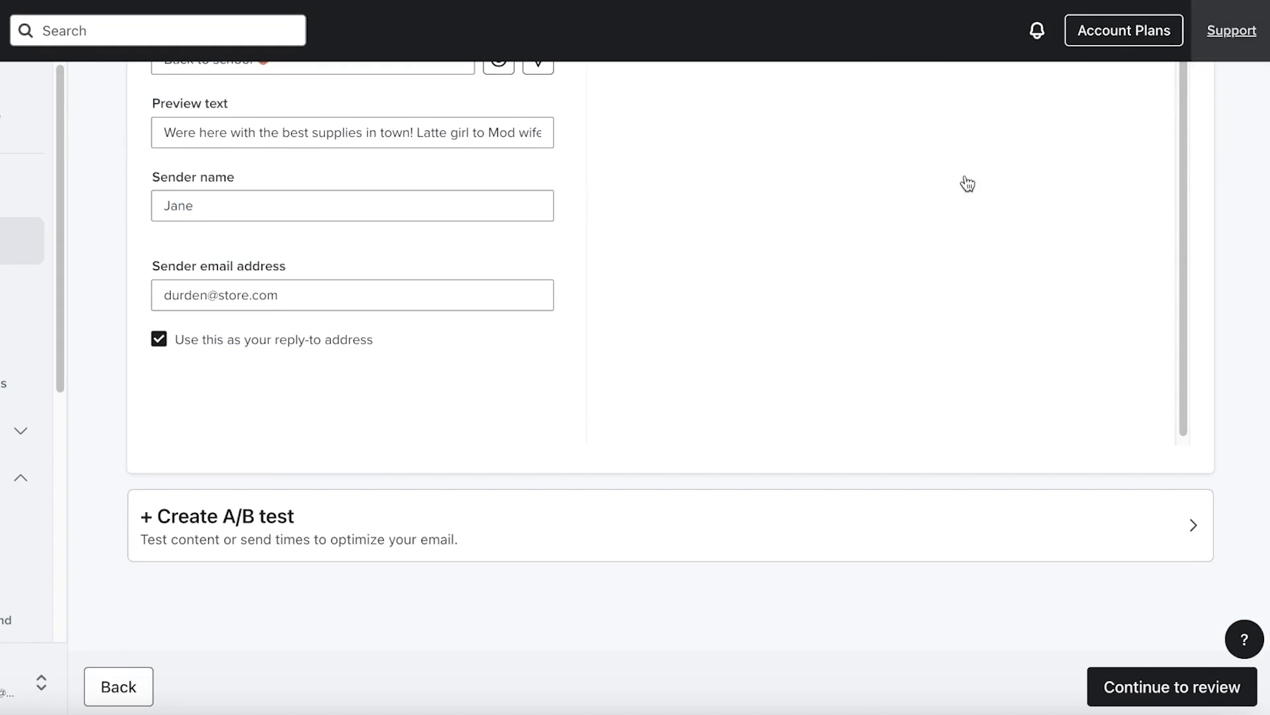
pyautogui.scroll(3, 926, 198)
pyautogui.scroll(-3, 939, 238)
pyautogui.scroll(-5, 951, 257)
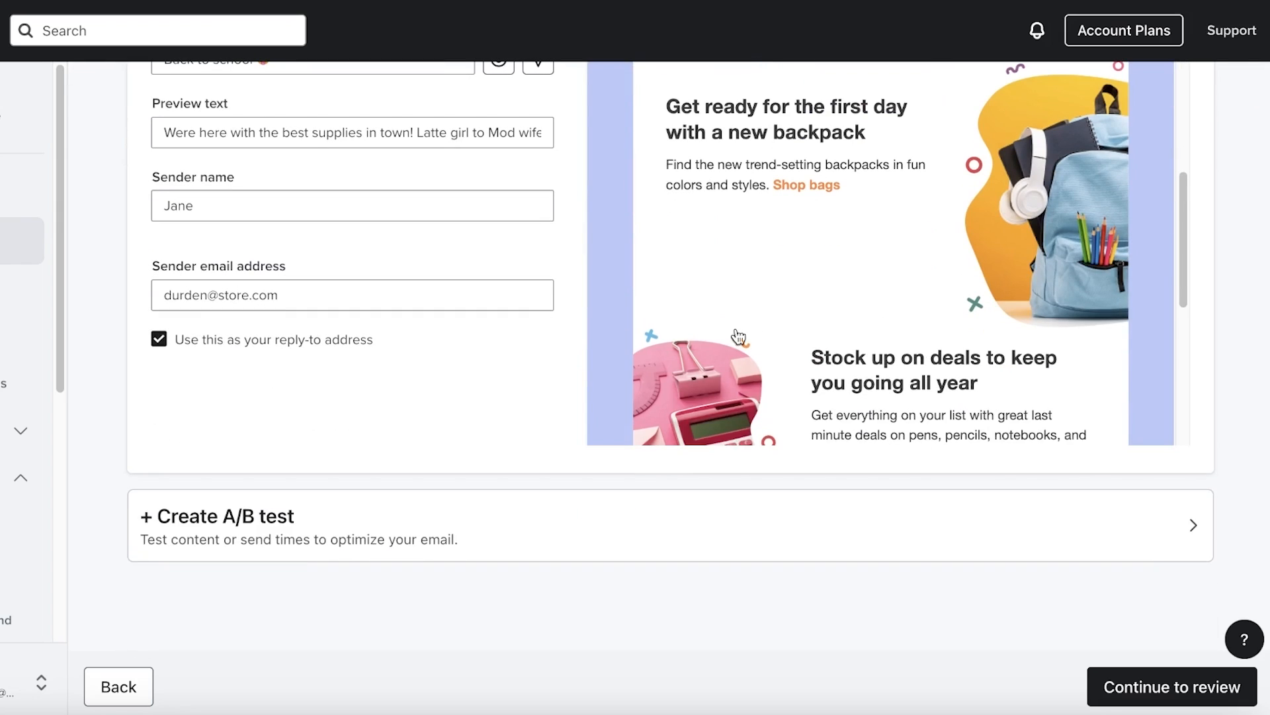
pyautogui.click(348, 505)
pyautogui.scroll(-4, 630, 278)
pyautogui.scroll(4, 644, 281)
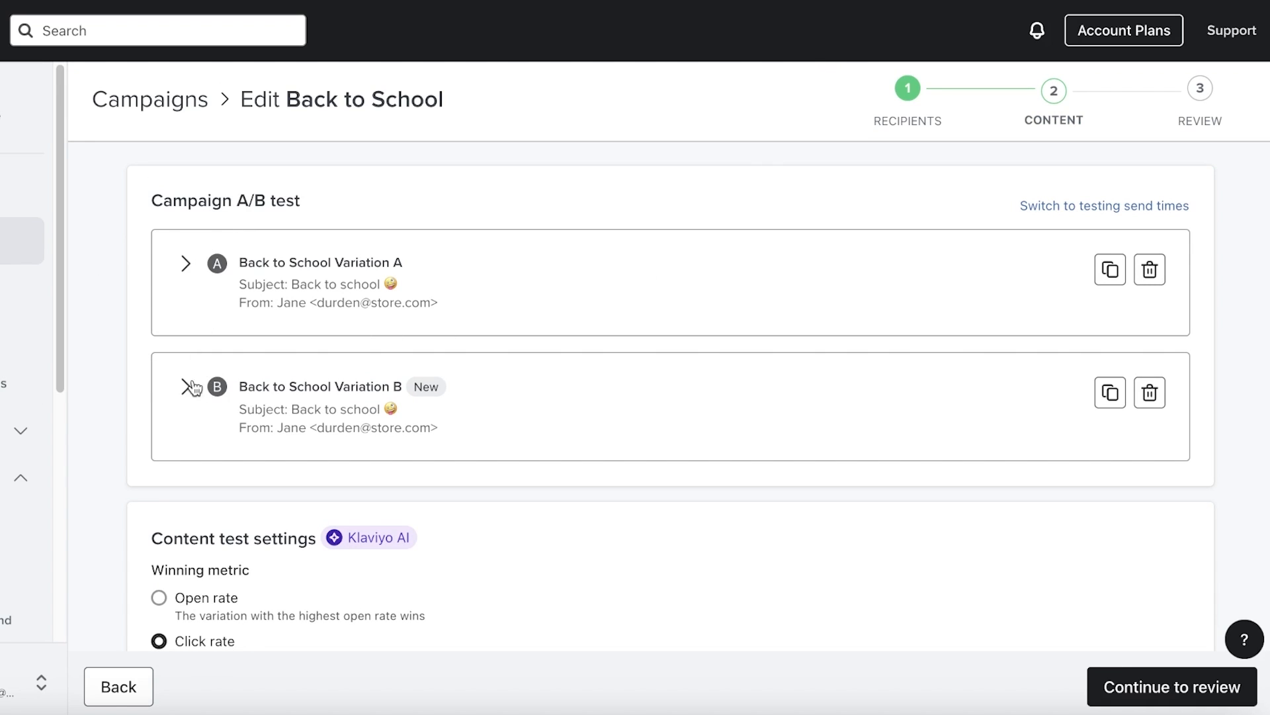
# Pick placed order rate as the winning metric and track links separately per variation
pyautogui.scroll(-5, 516, 417)
pyautogui.scroll(3, 541, 418)
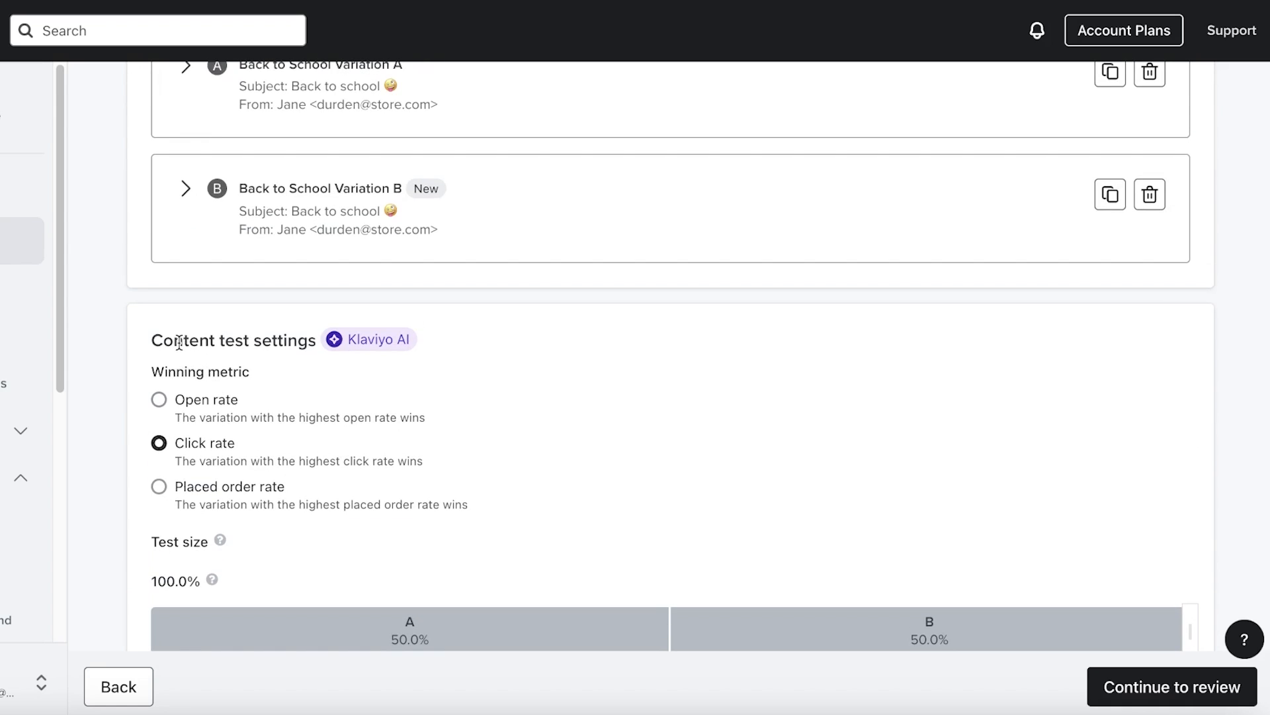
pyautogui.click(159, 399)
pyautogui.click(159, 487)
pyautogui.click(160, 443)
pyautogui.click(159, 487)
pyautogui.scroll(-3, 533, 380)
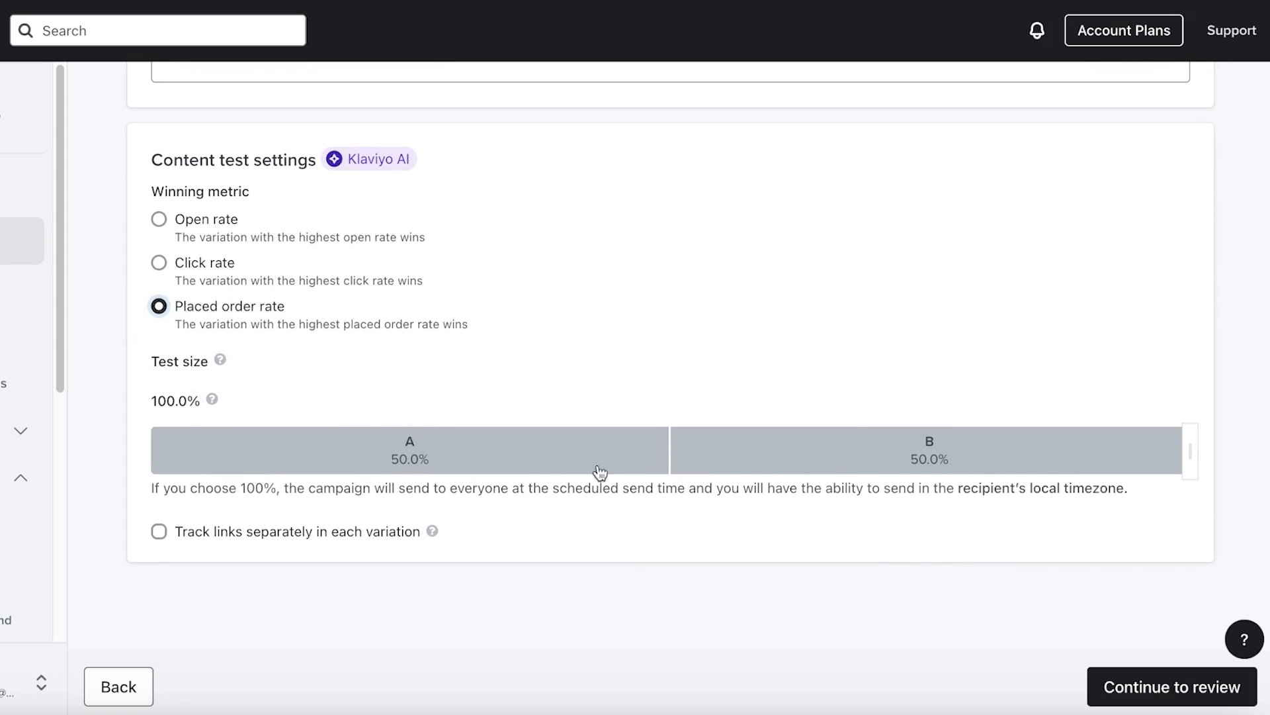
pyautogui.click(262, 534)
pyautogui.scroll(6, 262, 534)
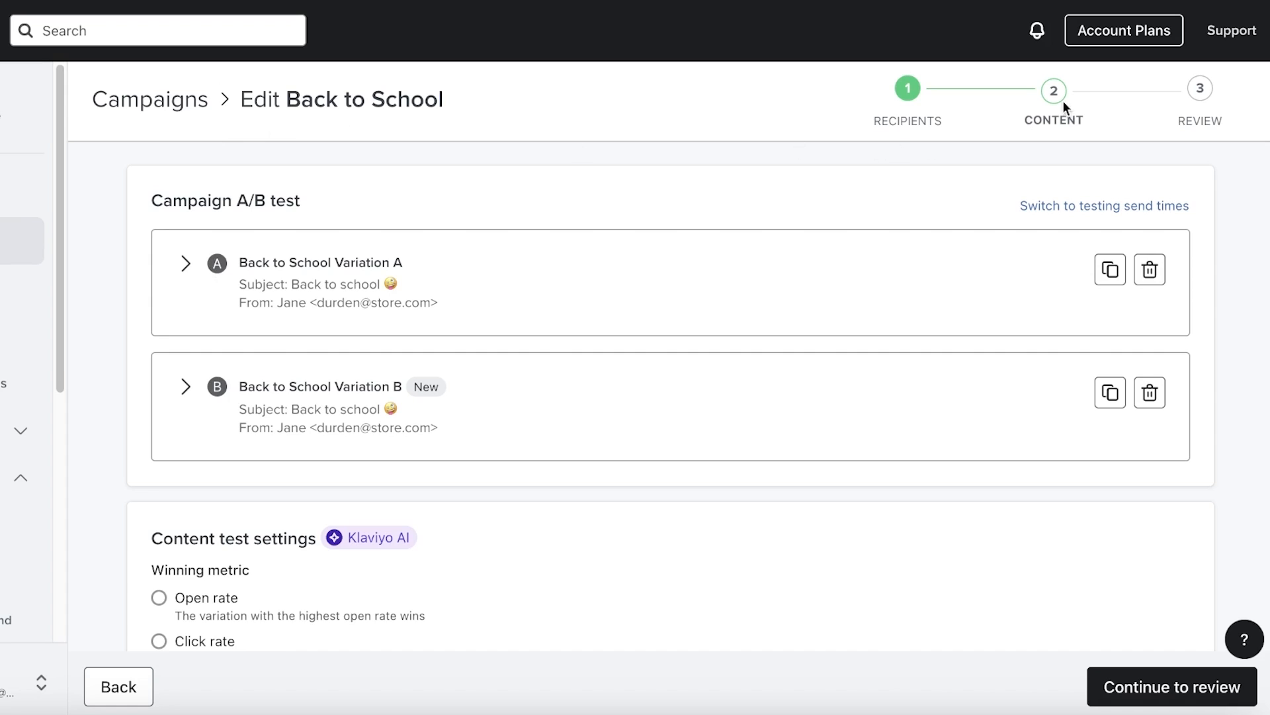
# Switch the A/B test to send times Feb 27 and Feb 23, then proceed to review
pyautogui.click(1133, 205)
pyautogui.click(1135, 206)
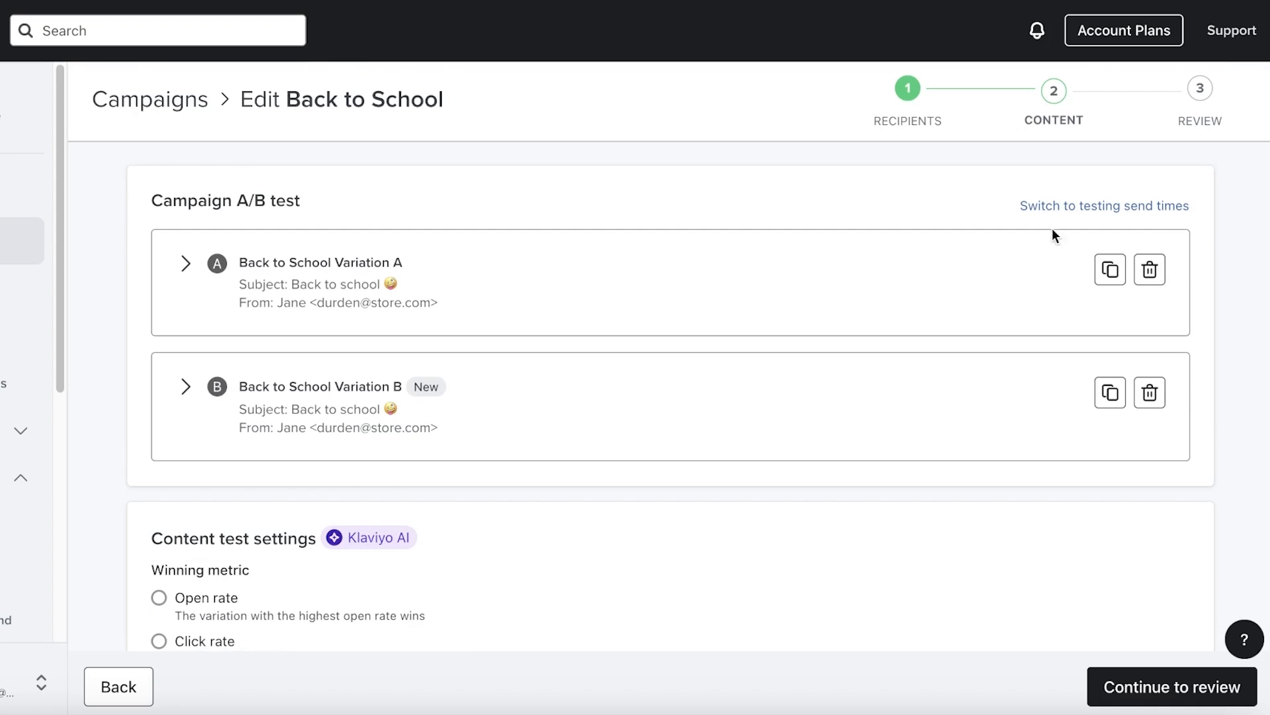
pyautogui.click(1102, 206)
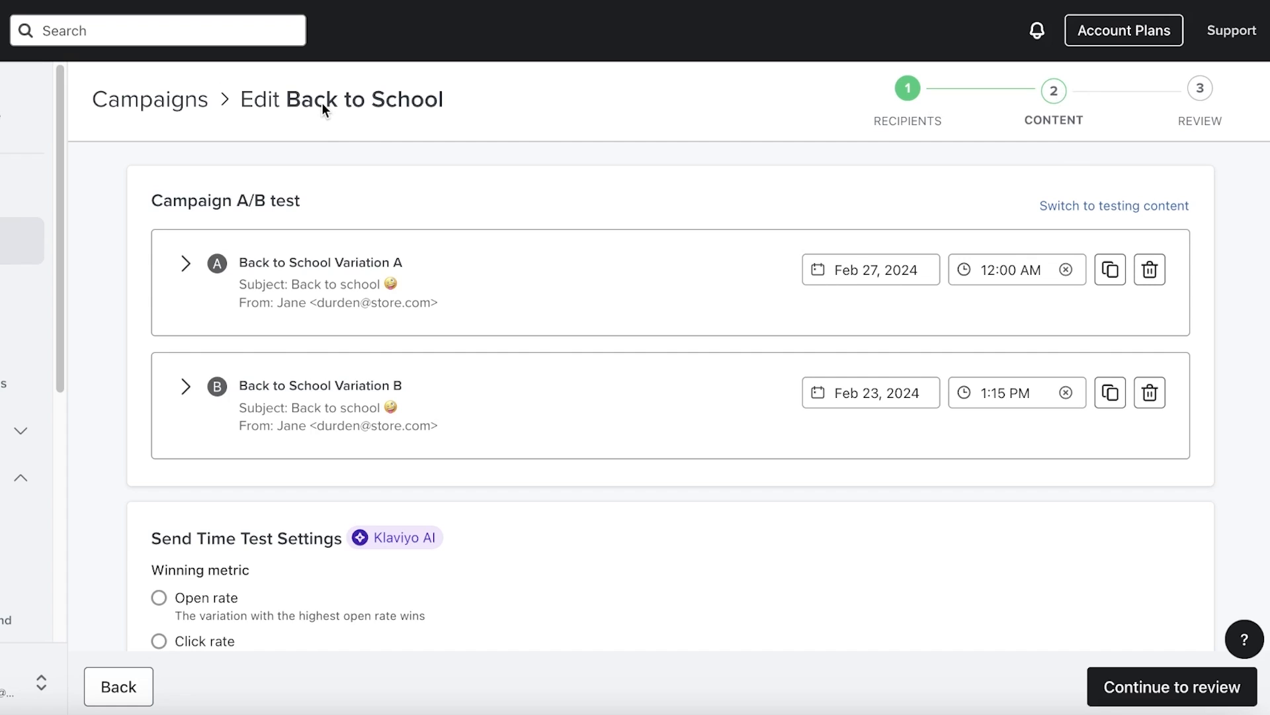
pyautogui.click(118, 686)
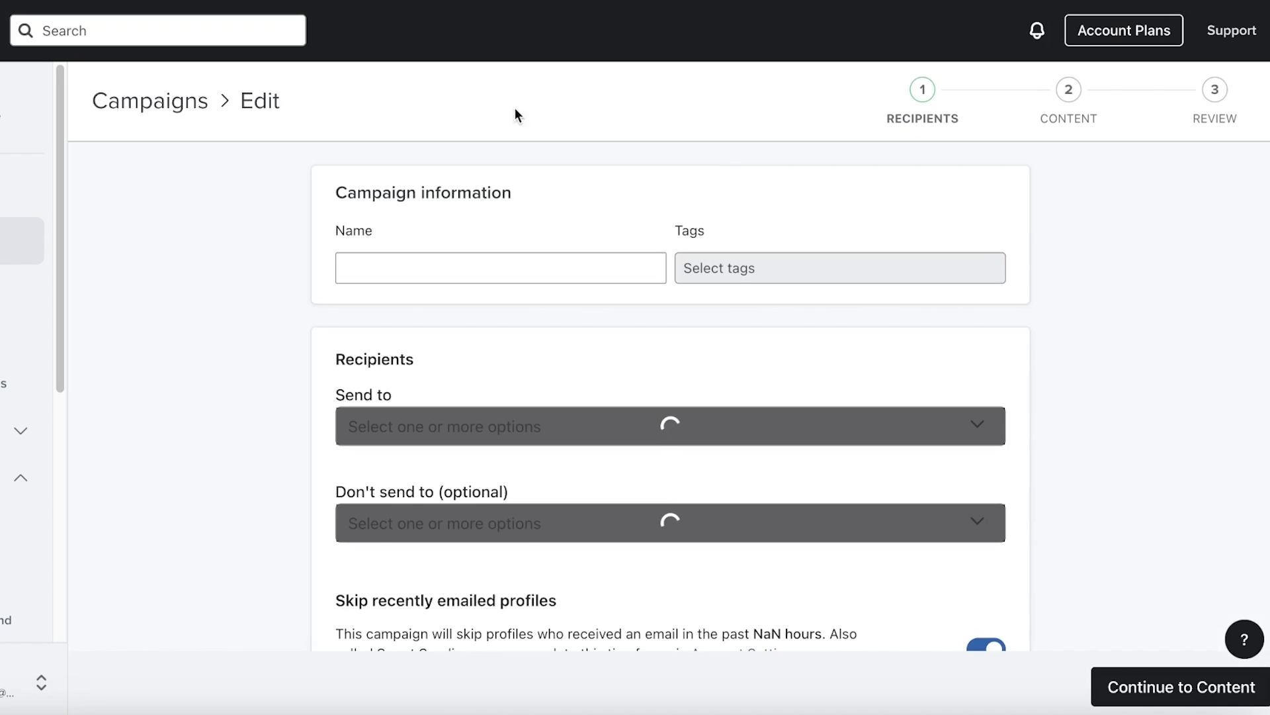
pyautogui.scroll(-7, 617, 214)
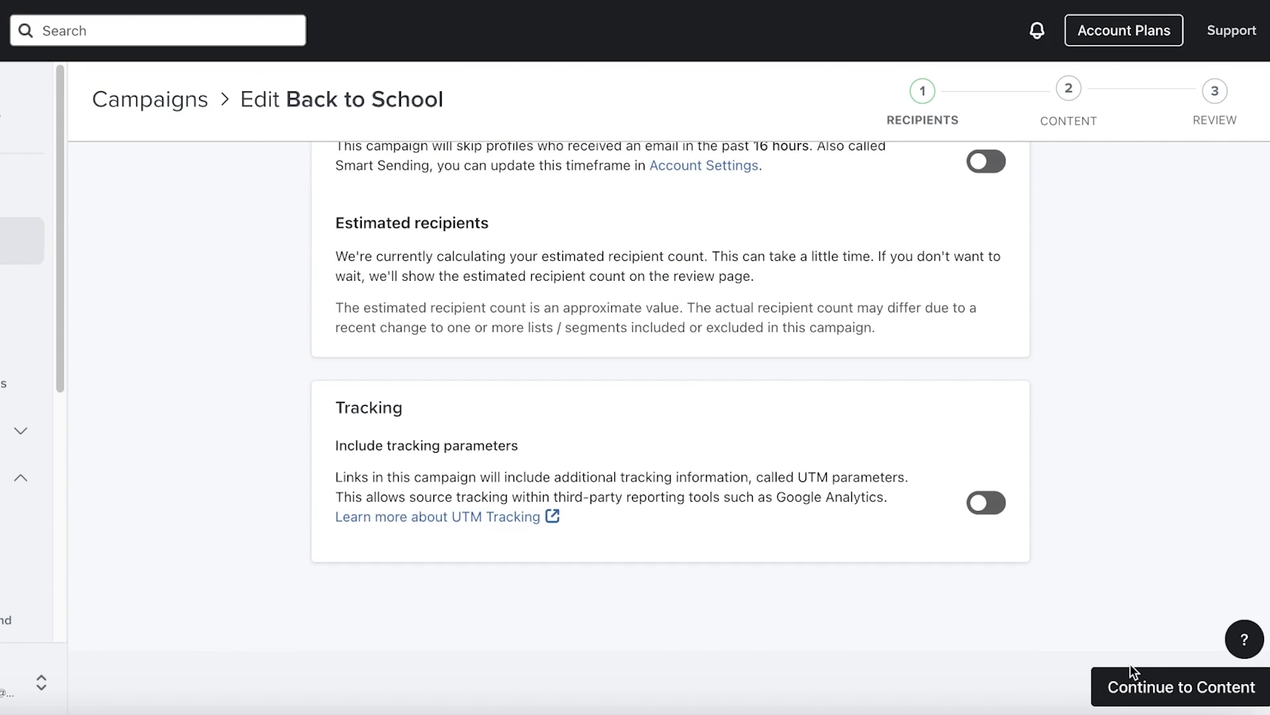
pyautogui.click(1120, 686)
pyautogui.scroll(-5, 1125, 331)
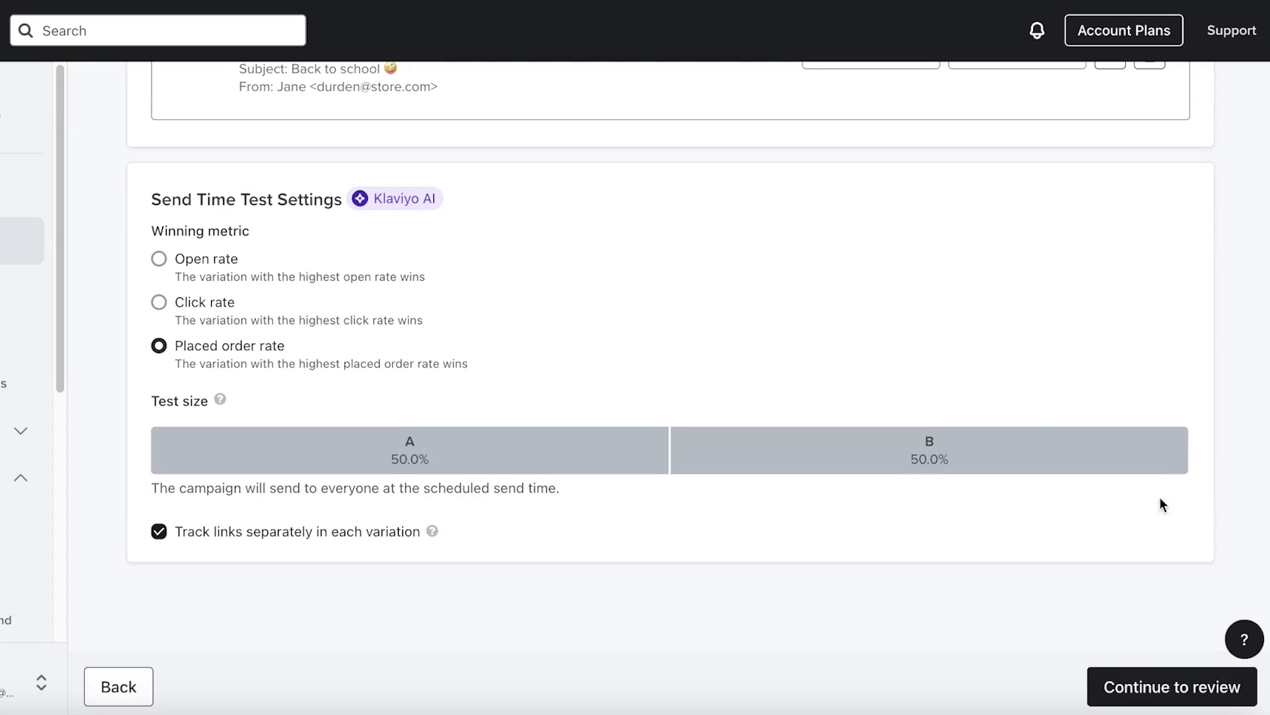
pyautogui.click(1118, 688)
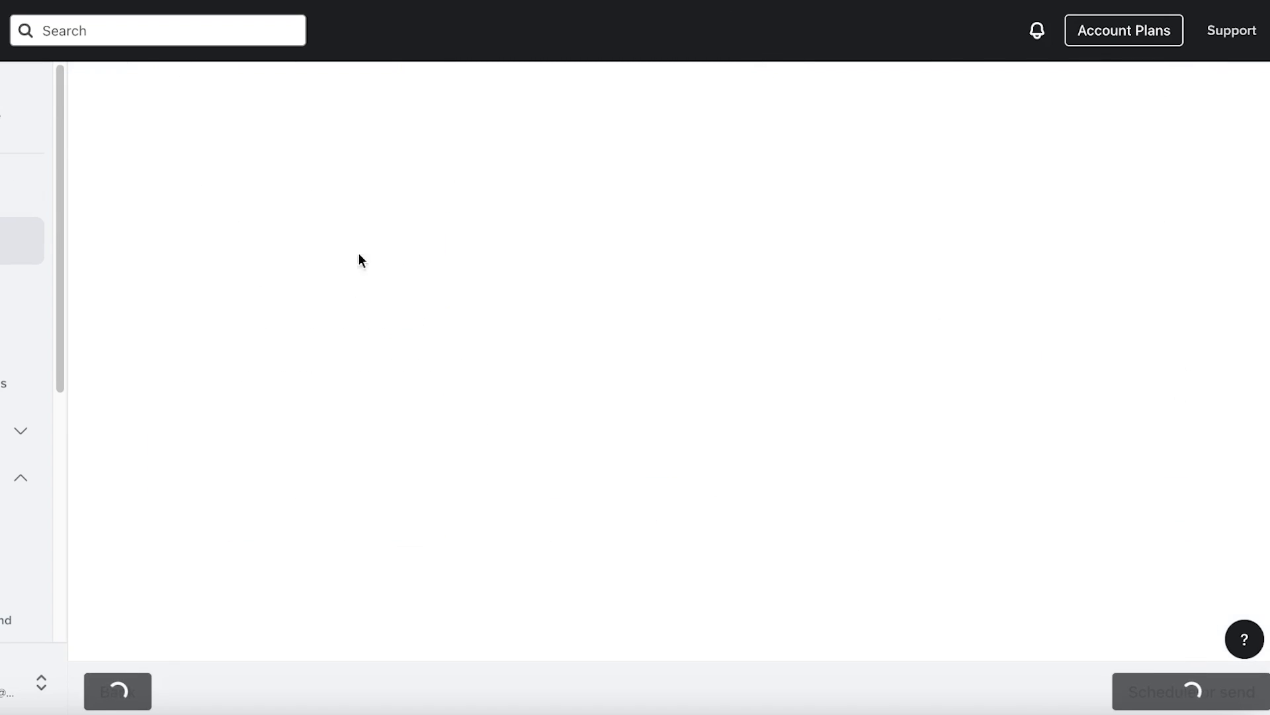
# Review the Back to School campaign and schedule its A/B test
pyautogui.scroll(-6, 394, 296)
pyautogui.scroll(4, 583, 354)
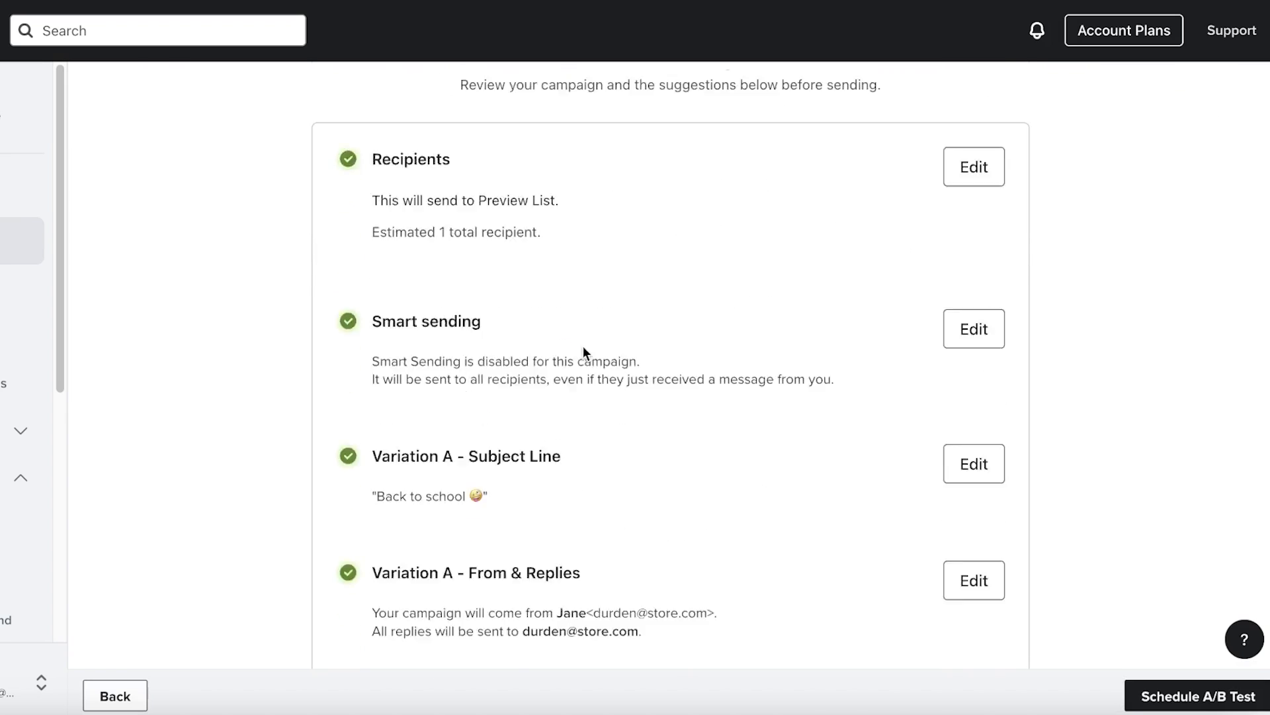
pyautogui.scroll(-15, 582, 347)
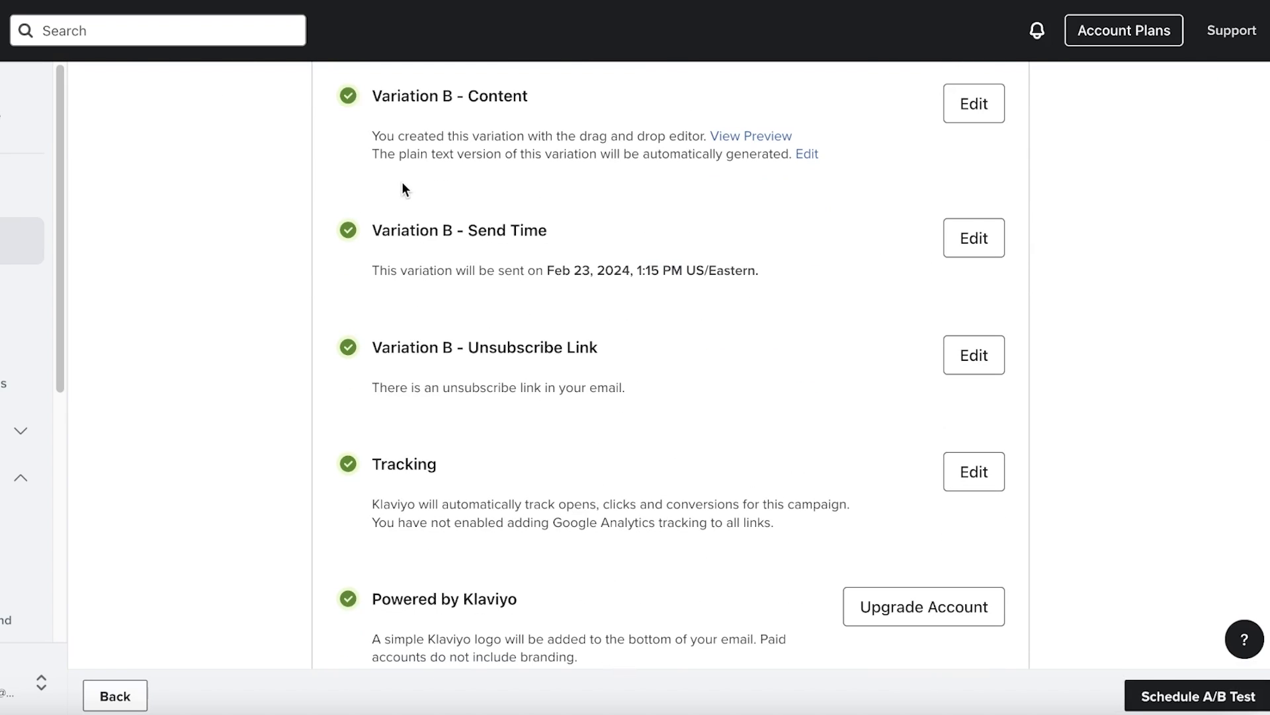
pyautogui.scroll(-1, 371, 195)
pyautogui.scroll(14, 397, 197)
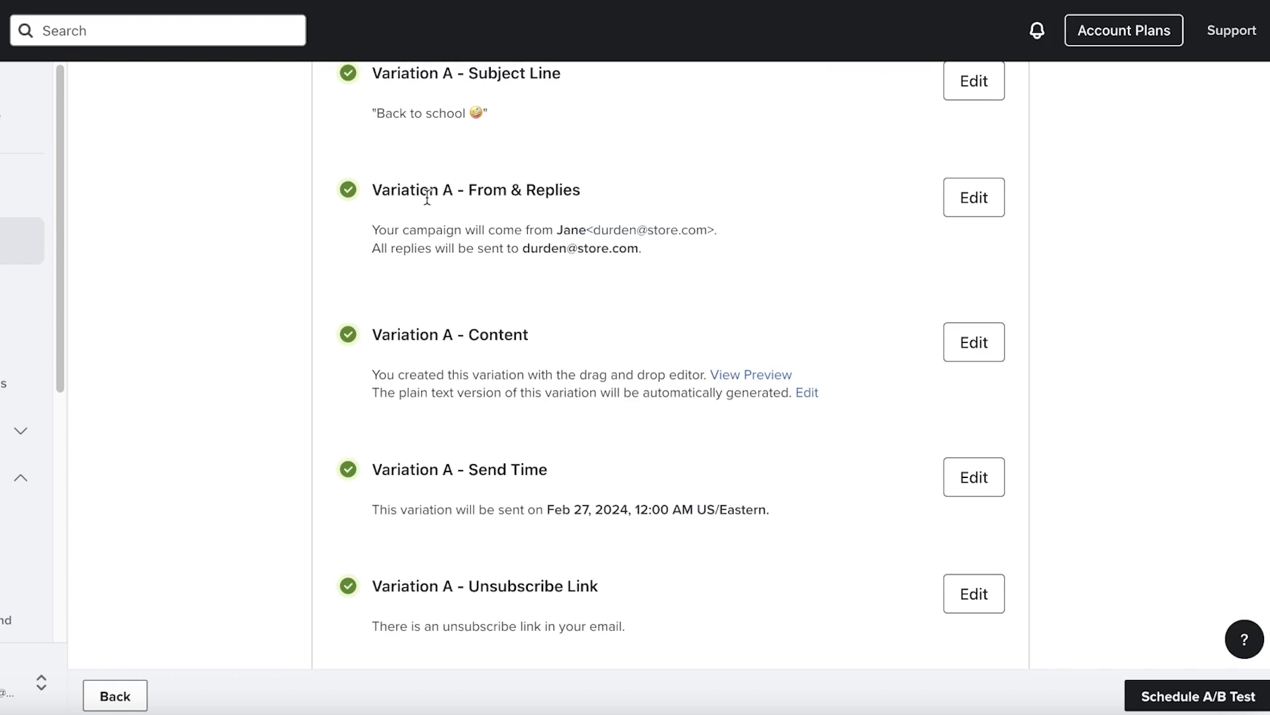
pyautogui.click(1151, 695)
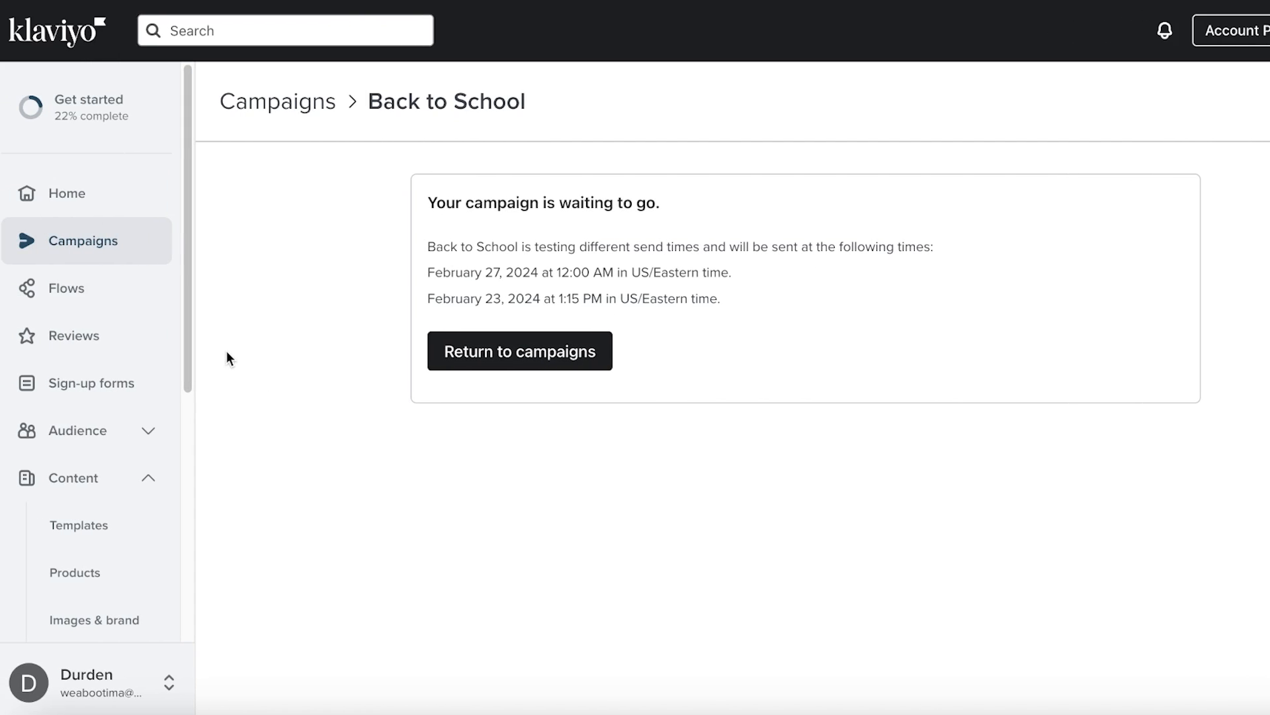
# Expand and collapse the Audience and Content sidebar sections to reach Analytics
pyautogui.click(68, 448)
pyautogui.click(86, 448)
pyautogui.click(96, 450)
pyautogui.click(91, 452)
pyautogui.click(70, 485)
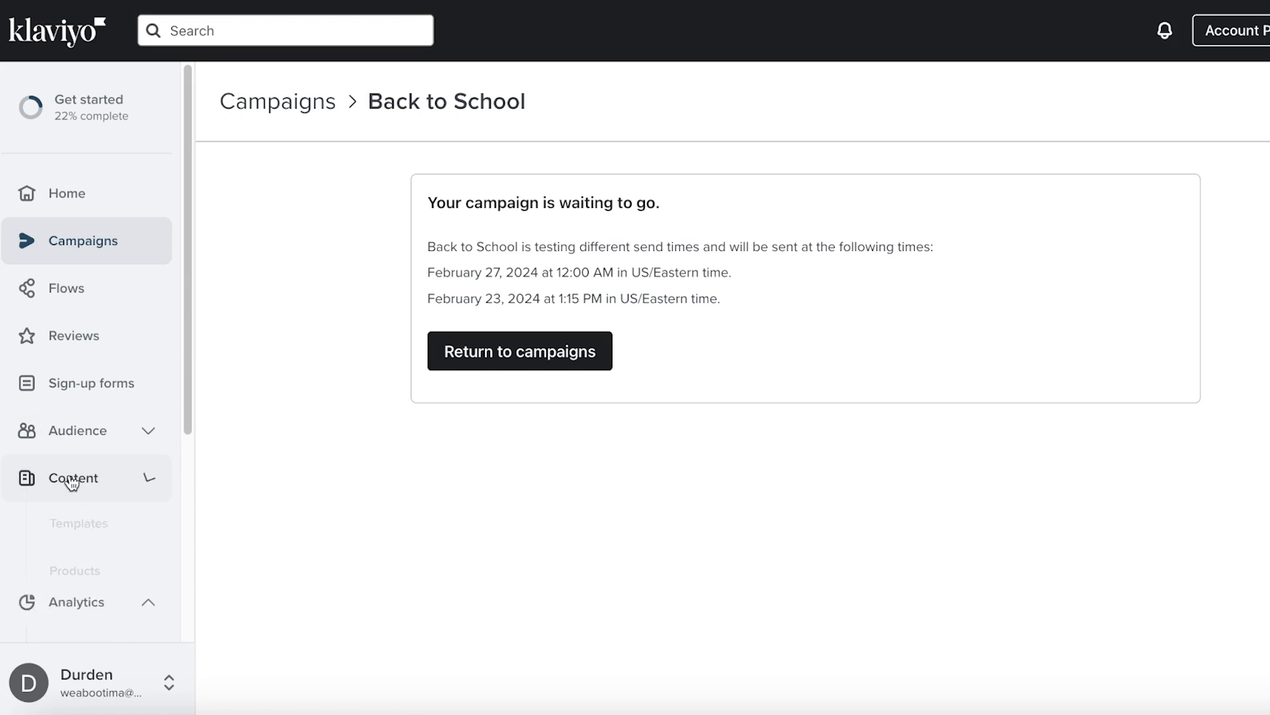
pyautogui.scroll(-4, 73, 523)
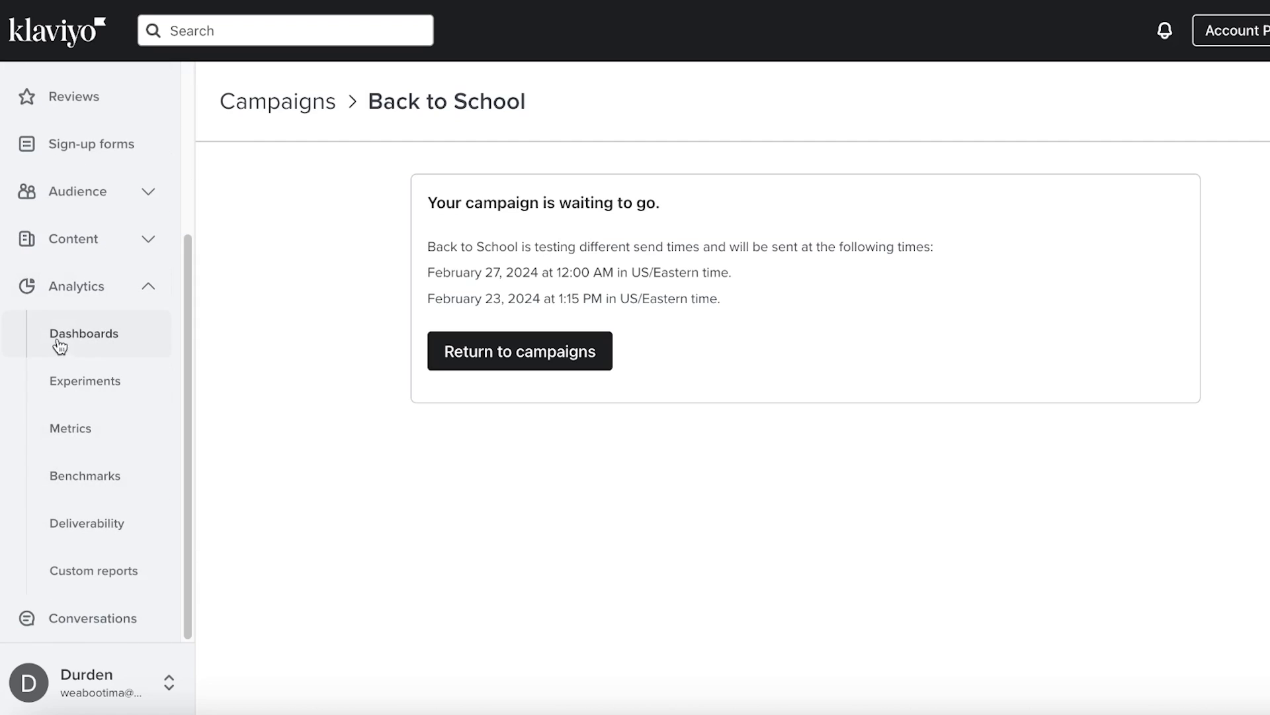
# Browse the Dashboards, Experiments and Metrics analytics pages
pyautogui.click(75, 355)
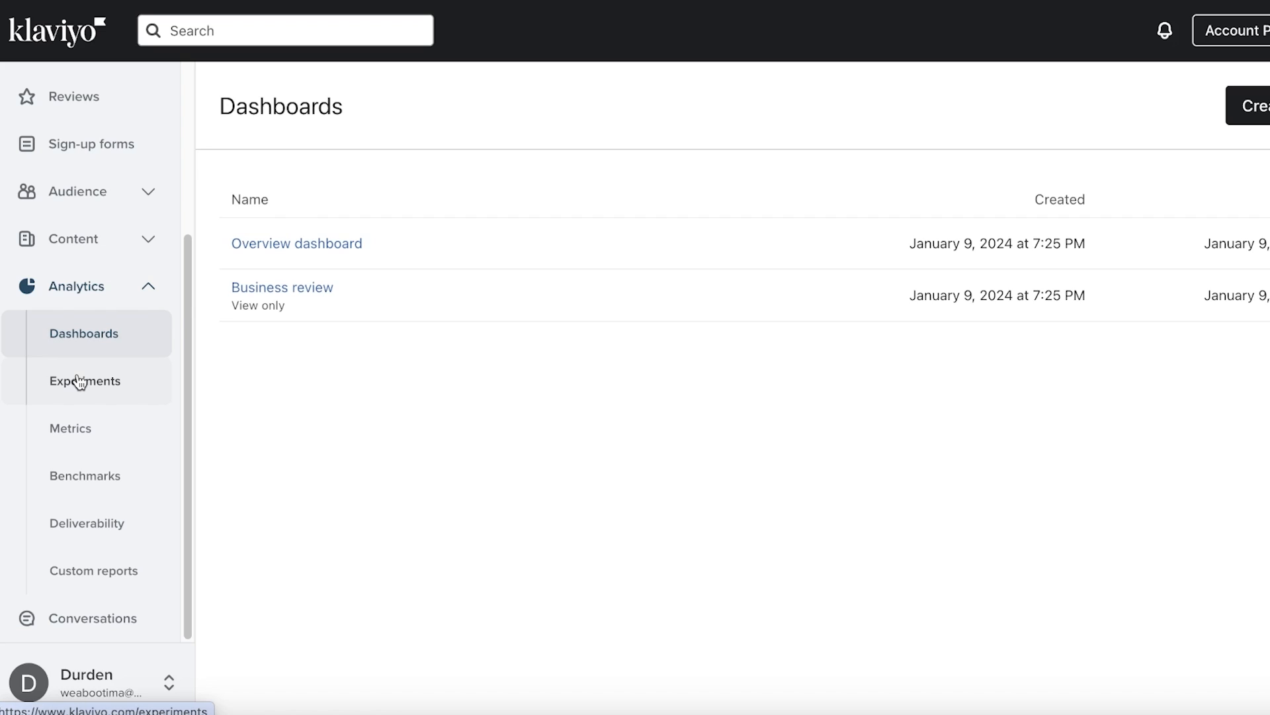
pyautogui.click(79, 382)
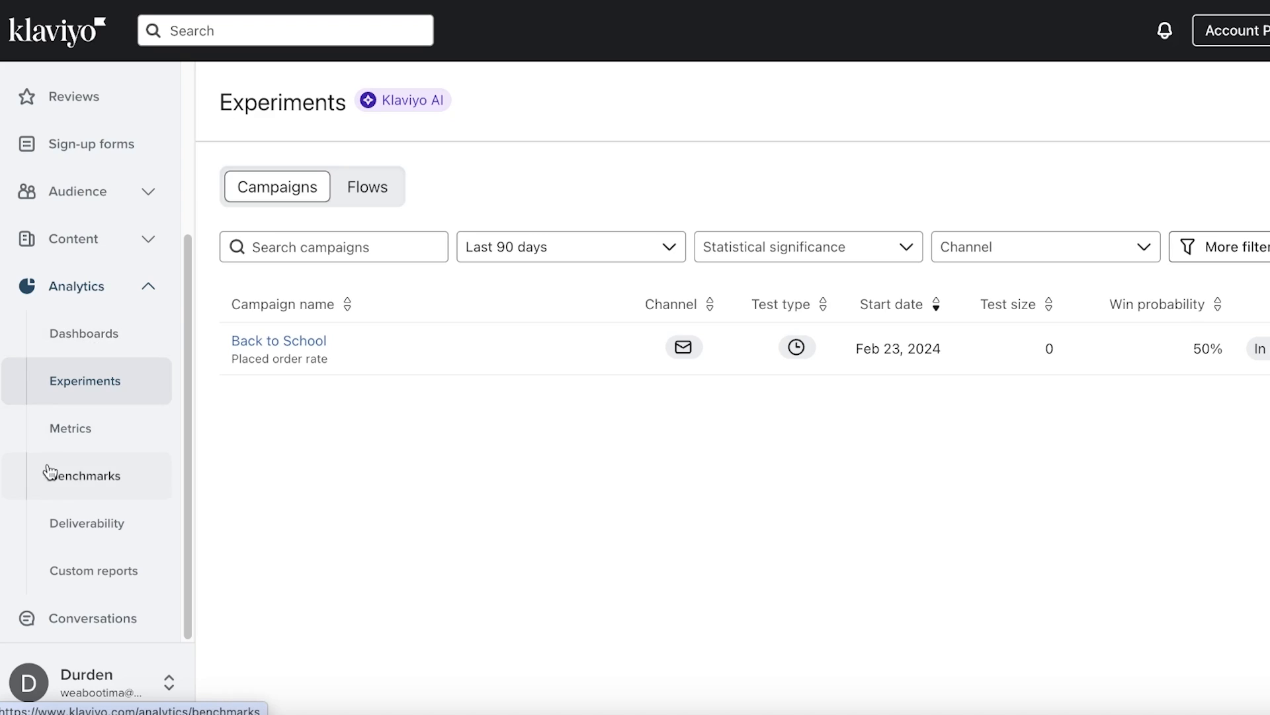
pyautogui.click(57, 446)
# View Benchmarks, dismiss its welcome message, and open Custom reports' popular business questions
pyautogui.click(53, 495)
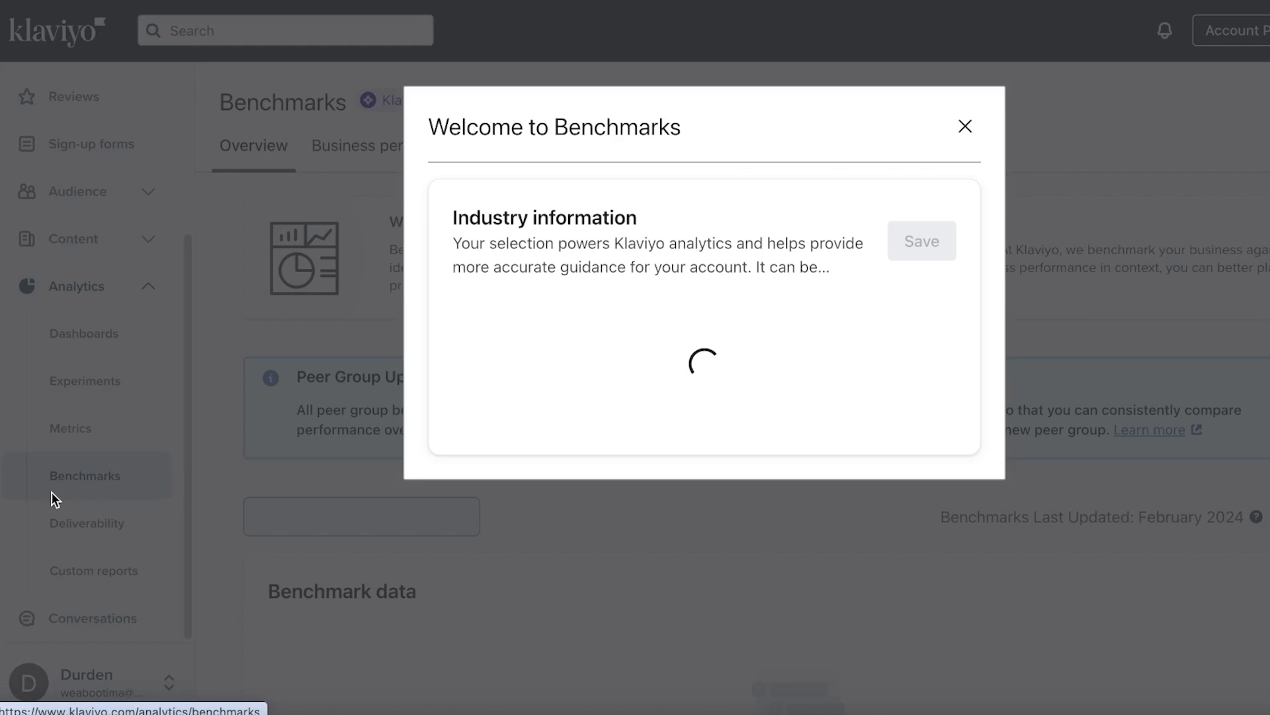
pyautogui.click(969, 127)
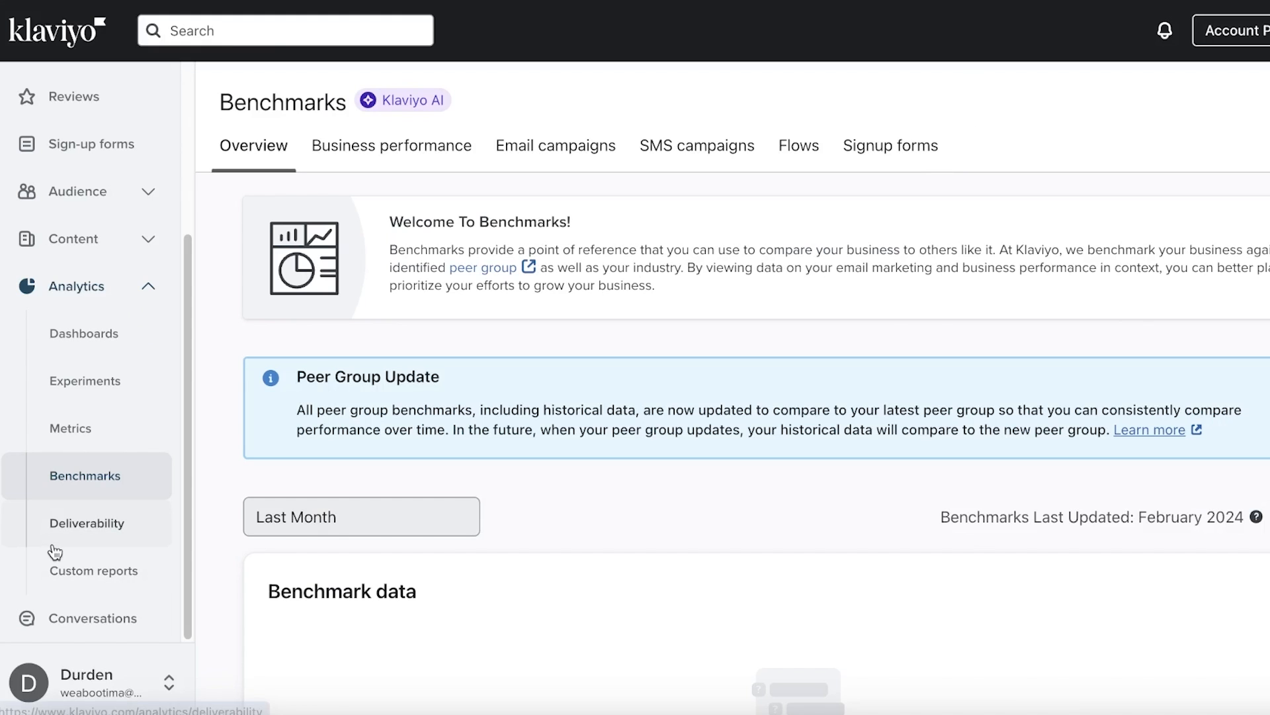
pyautogui.click(72, 571)
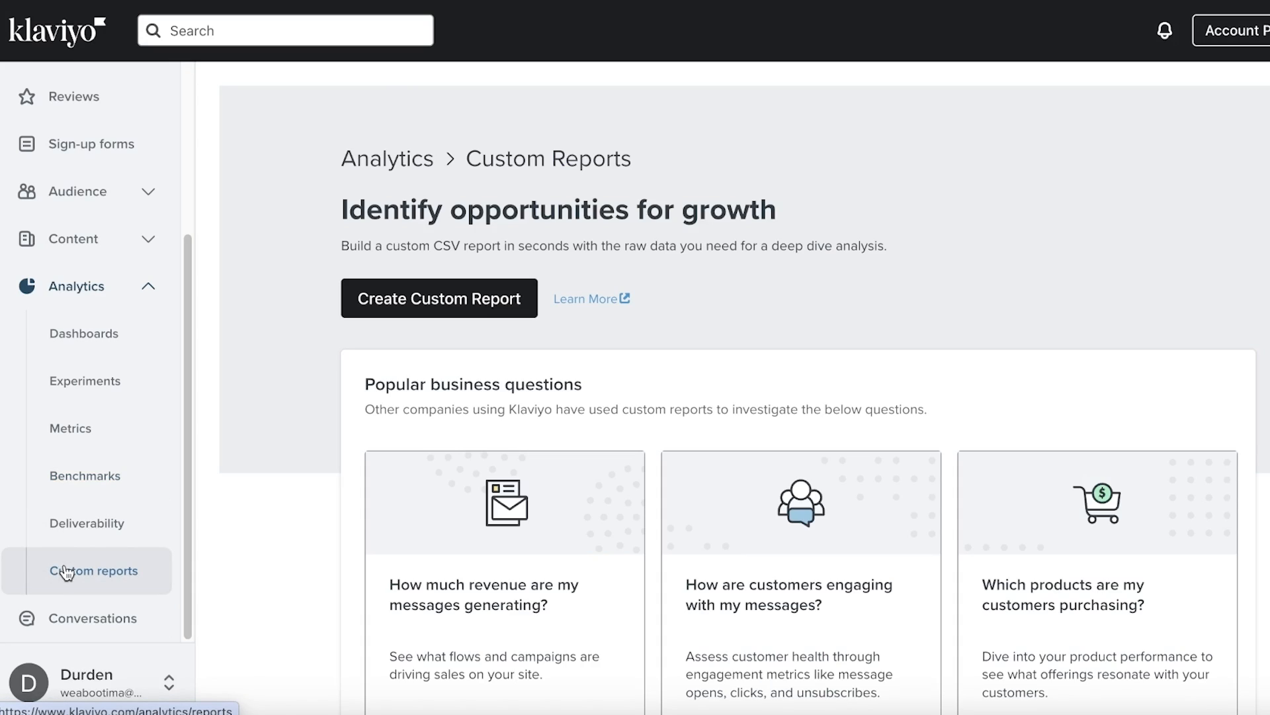
pyautogui.scroll(-3, 315, 622)
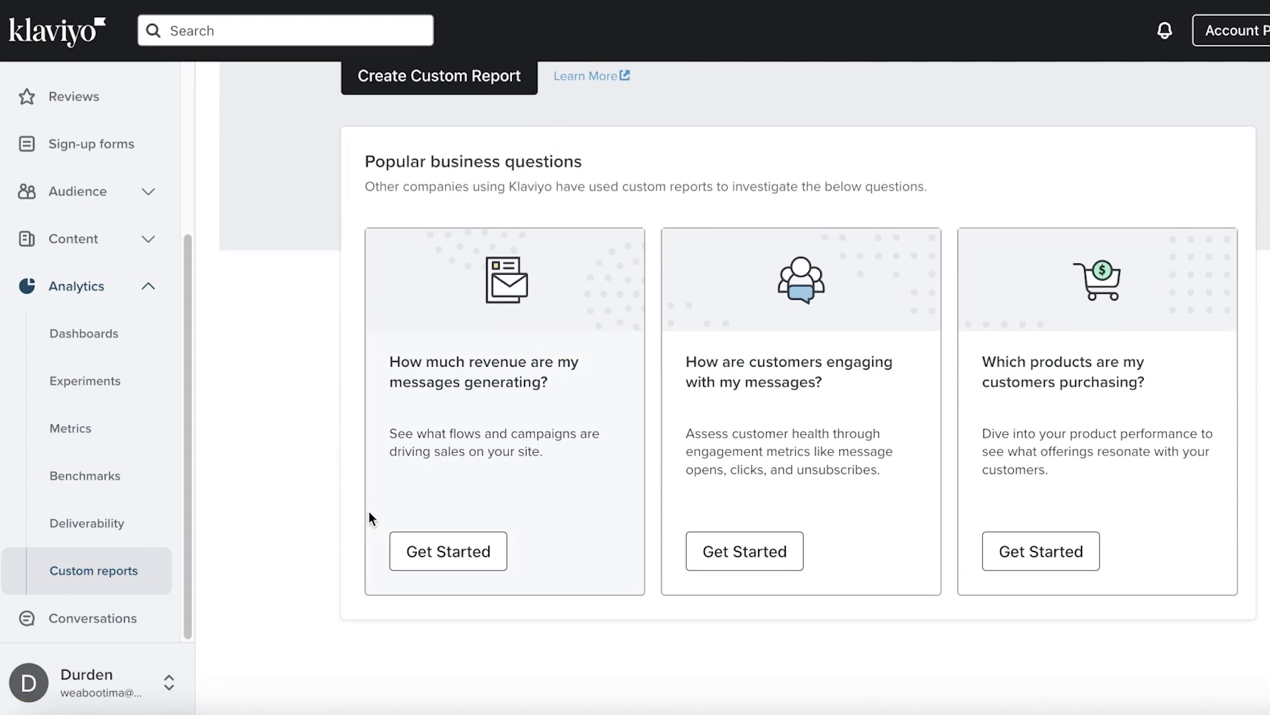
pyautogui.scroll(5, 46, 420)
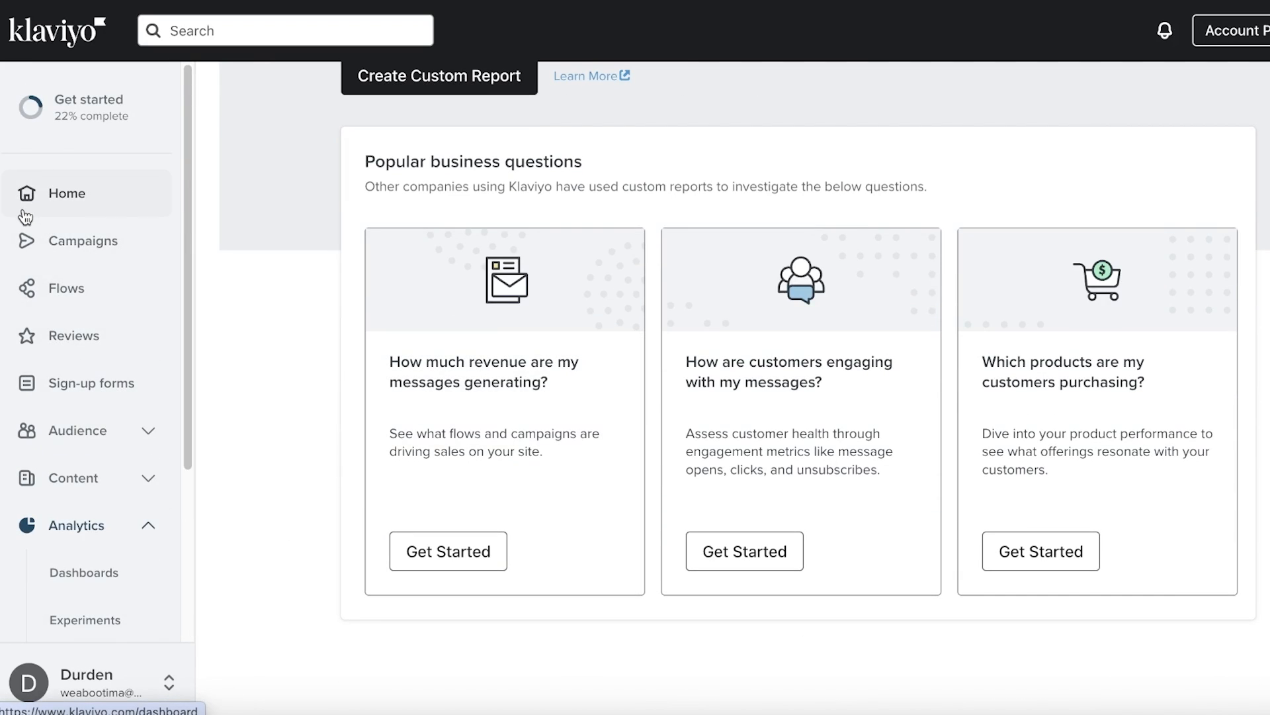
# Go to the Sign-up forms page and browse the available templates
pyautogui.click(37, 387)
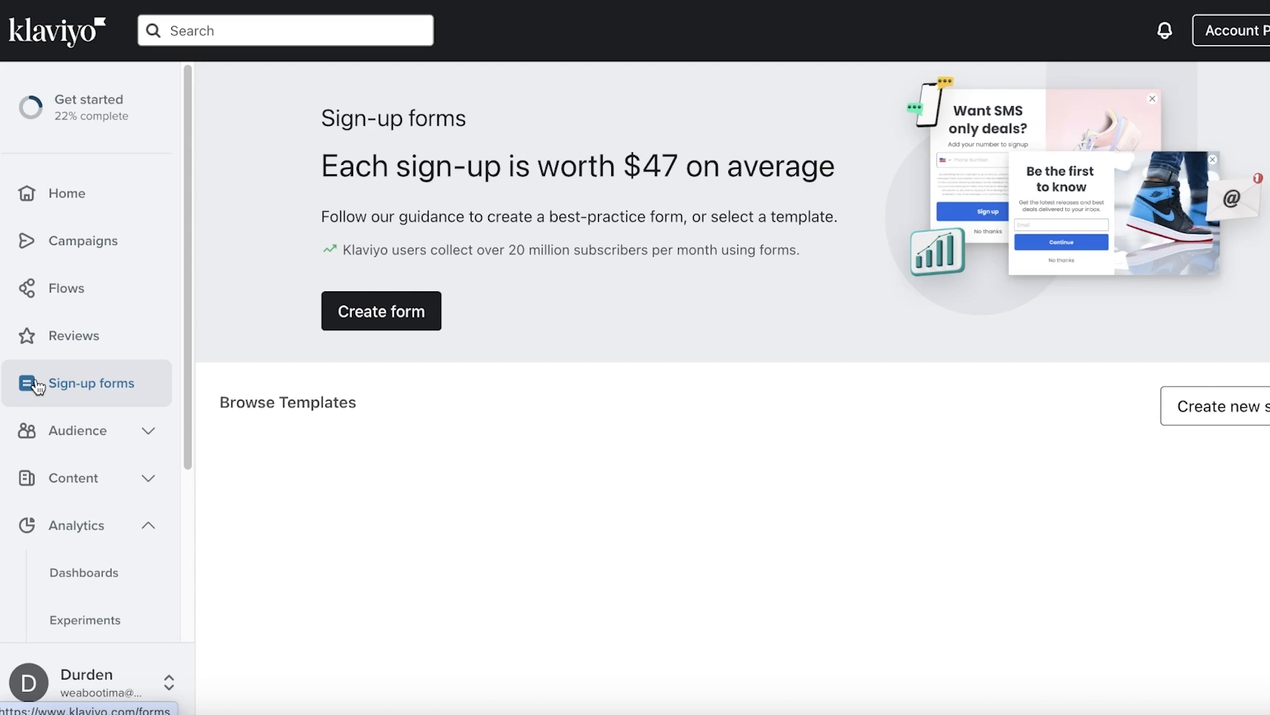
pyautogui.scroll(-4, 37, 387)
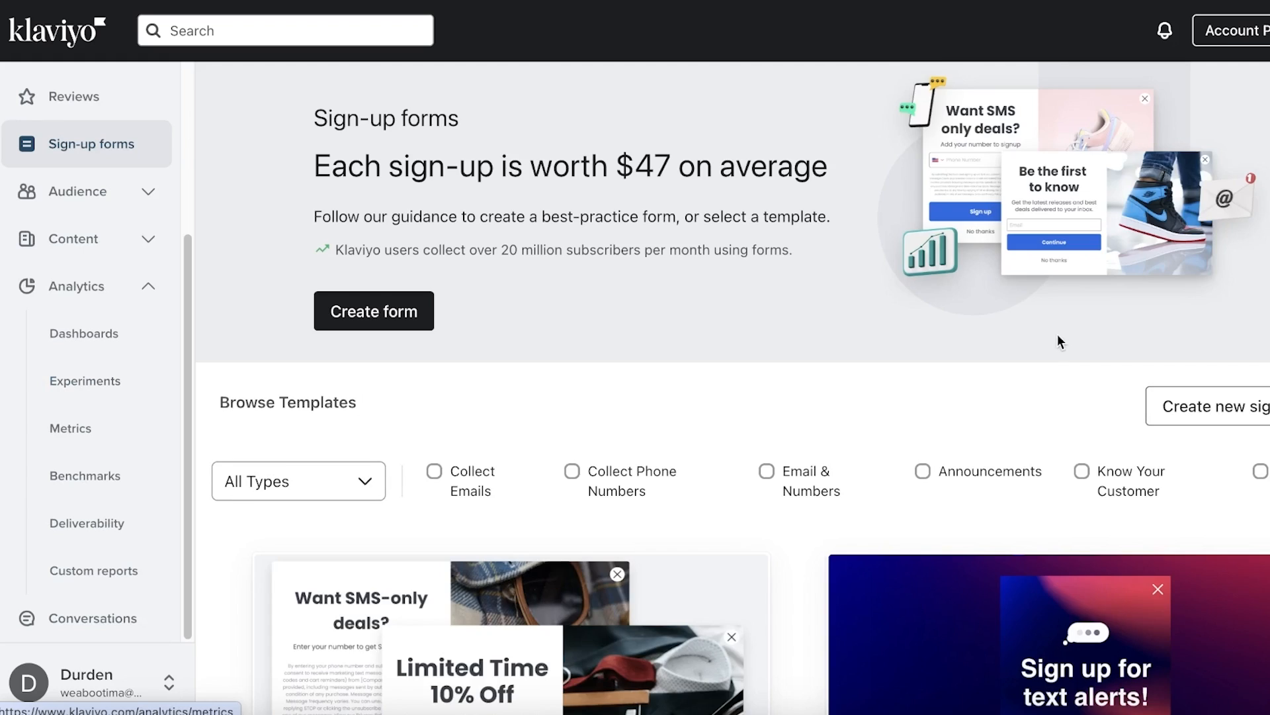
pyautogui.scroll(-10, 1057, 338)
pyautogui.scroll(5, 1051, 339)
pyautogui.scroll(-5, 1043, 338)
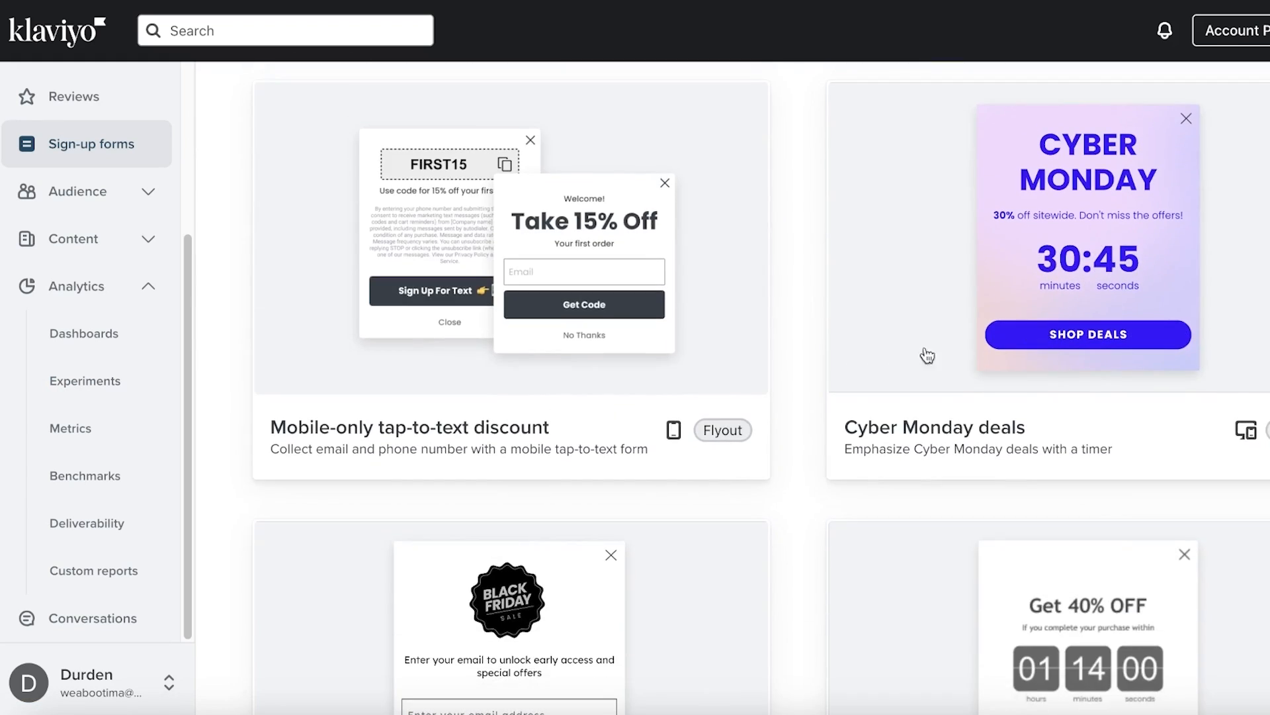
pyautogui.scroll(4, 925, 354)
pyautogui.scroll(3, 856, 371)
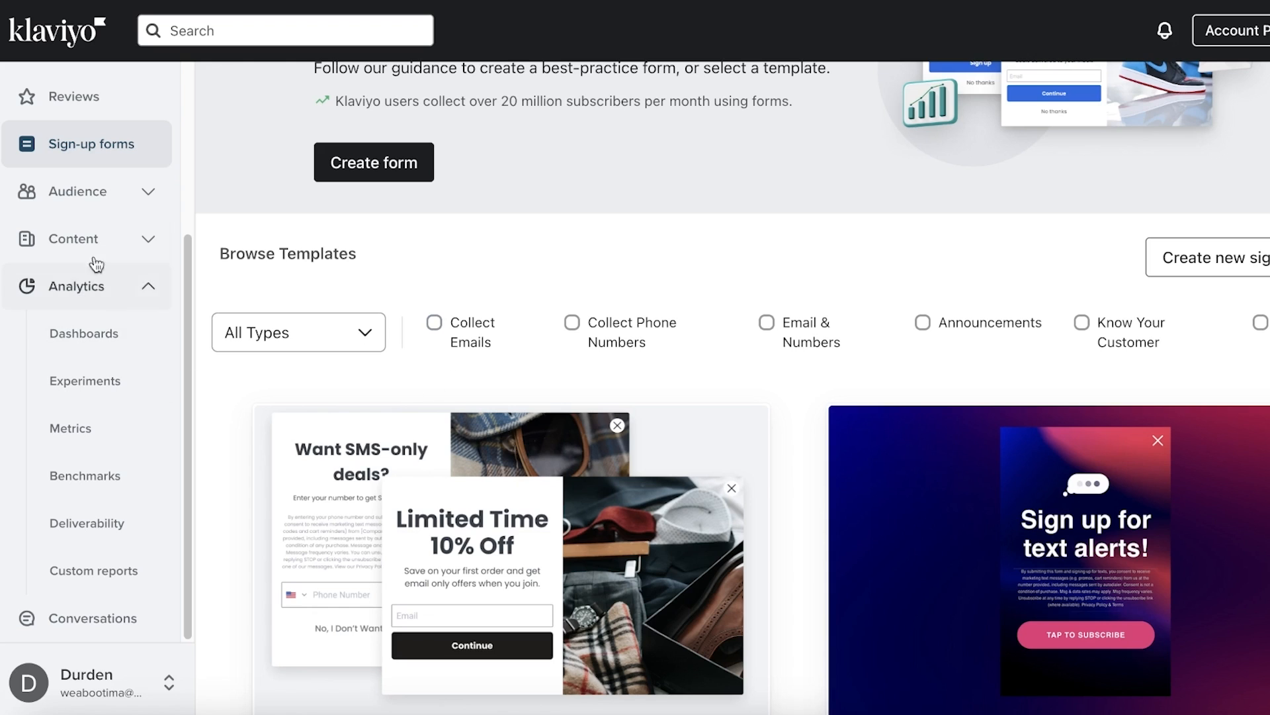
# Filter templates to Collect Emails and choose the First order discount template
pyautogui.click(434, 347)
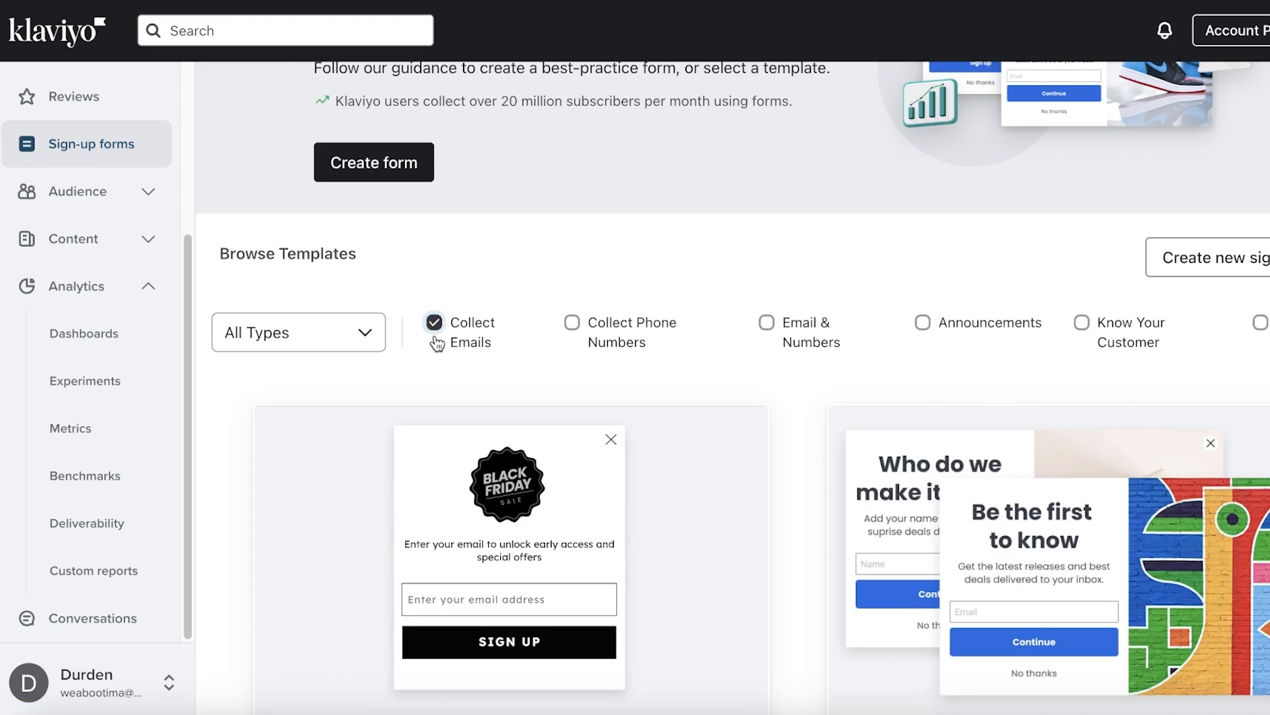
pyautogui.scroll(-3, 680, 320)
pyautogui.scroll(-8, 722, 309)
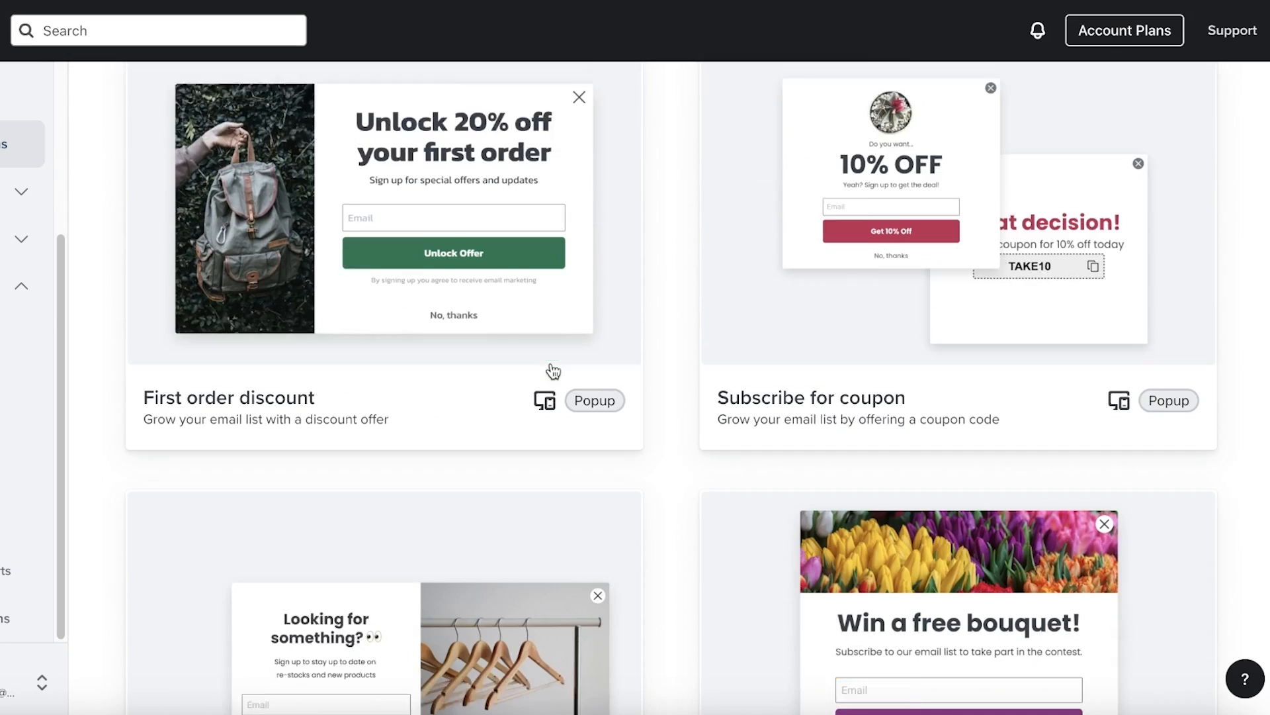
pyautogui.scroll(-1, 554, 369)
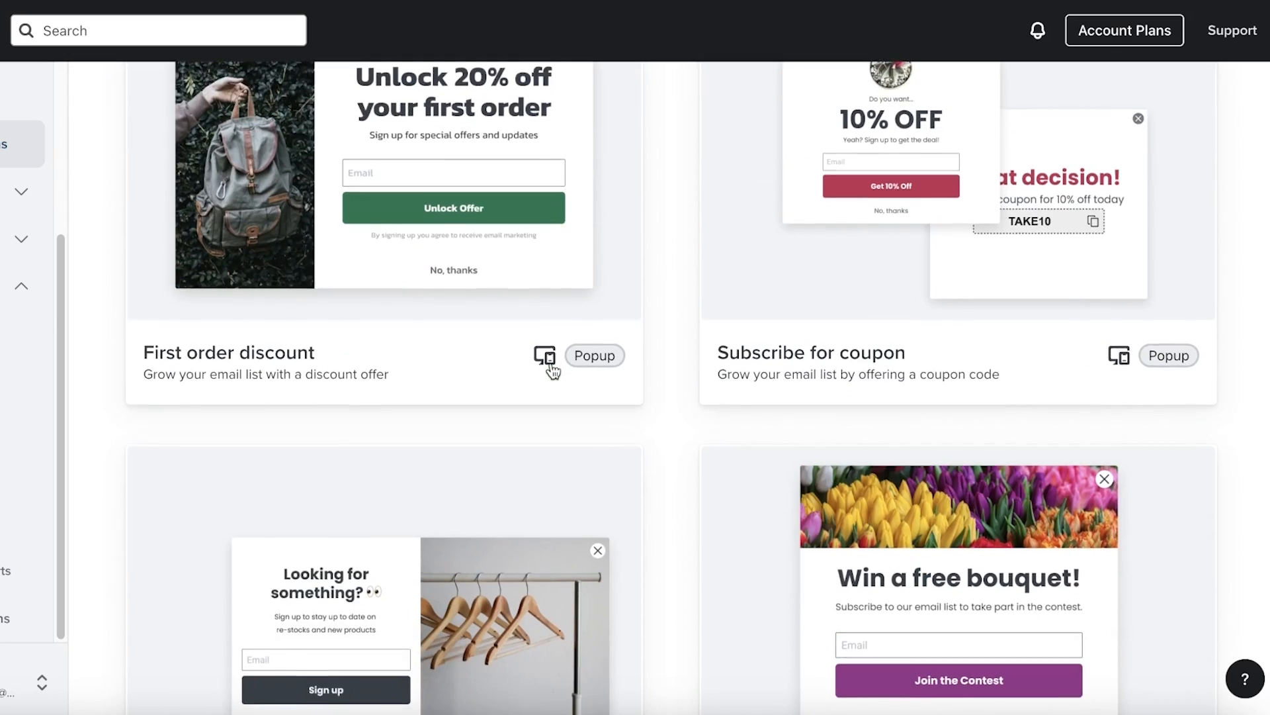
pyautogui.scroll(3, 430, 193)
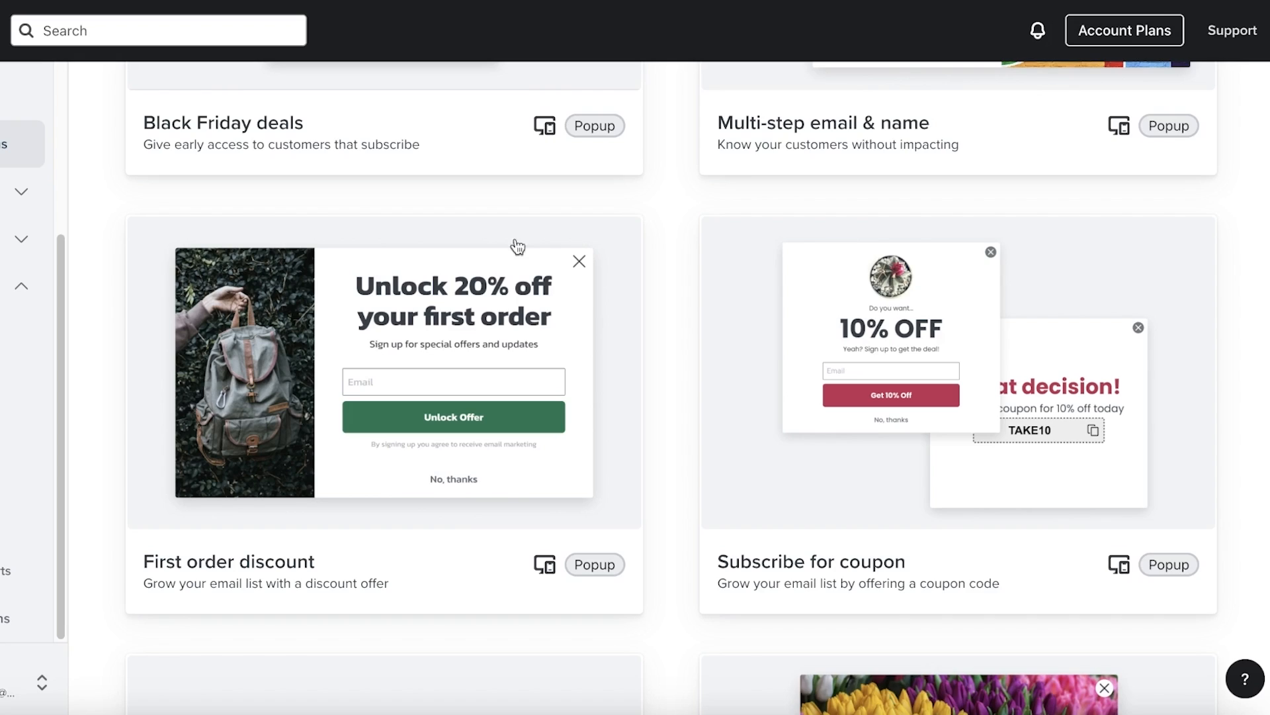
pyautogui.click(476, 338)
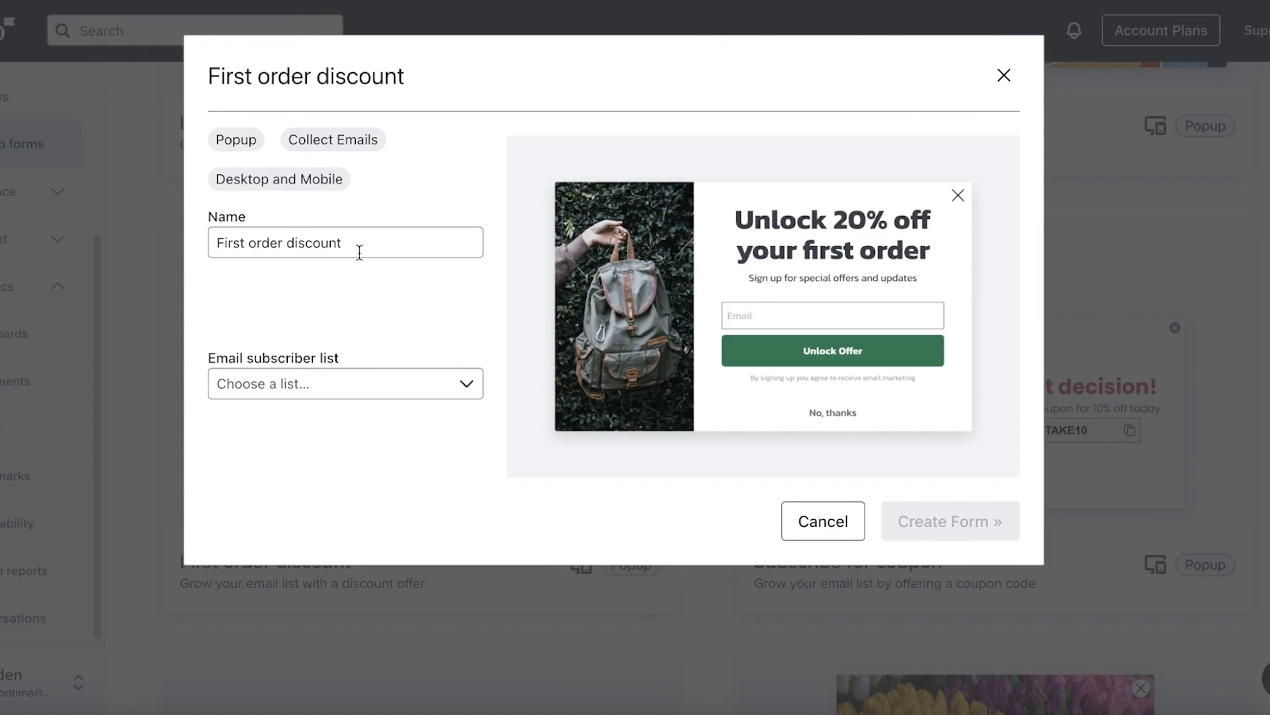
# Send sign-ups to the Preview List and create the form
pyautogui.click(415, 374)
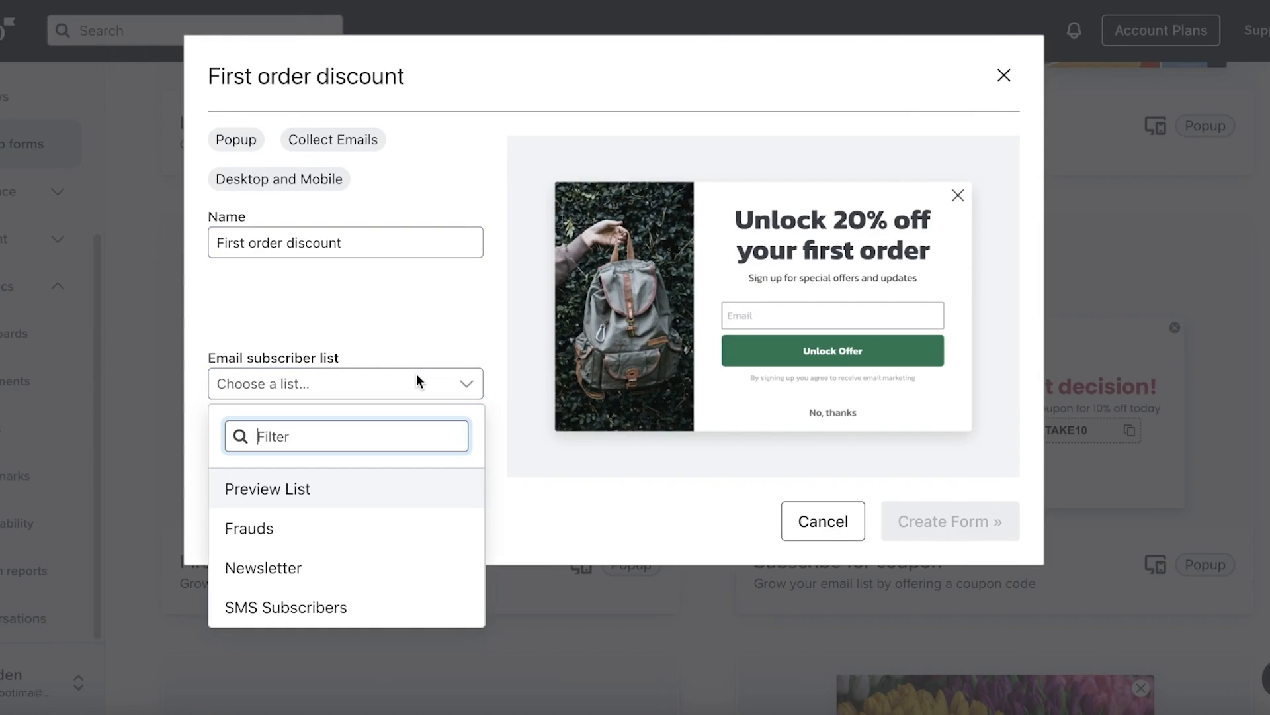
pyautogui.click(417, 249)
pyautogui.click(292, 383)
pyautogui.click(291, 493)
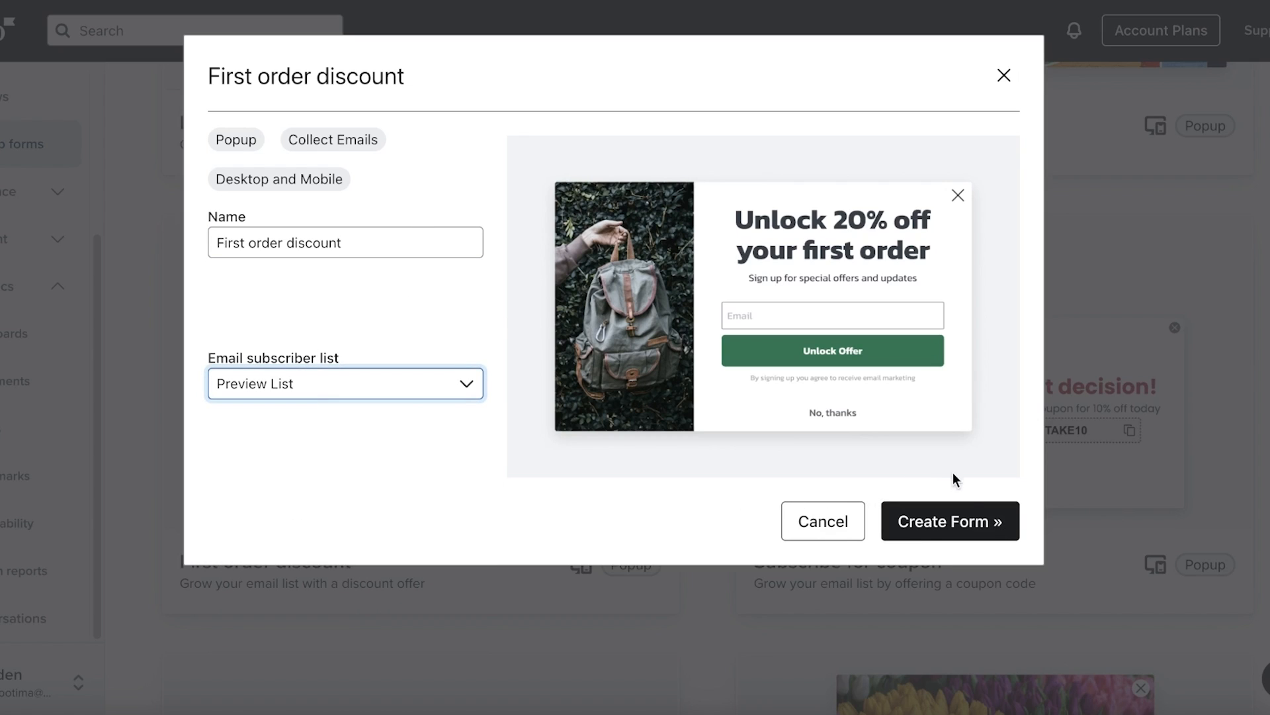
pyautogui.rightClick(968, 509)
pyautogui.click(940, 519)
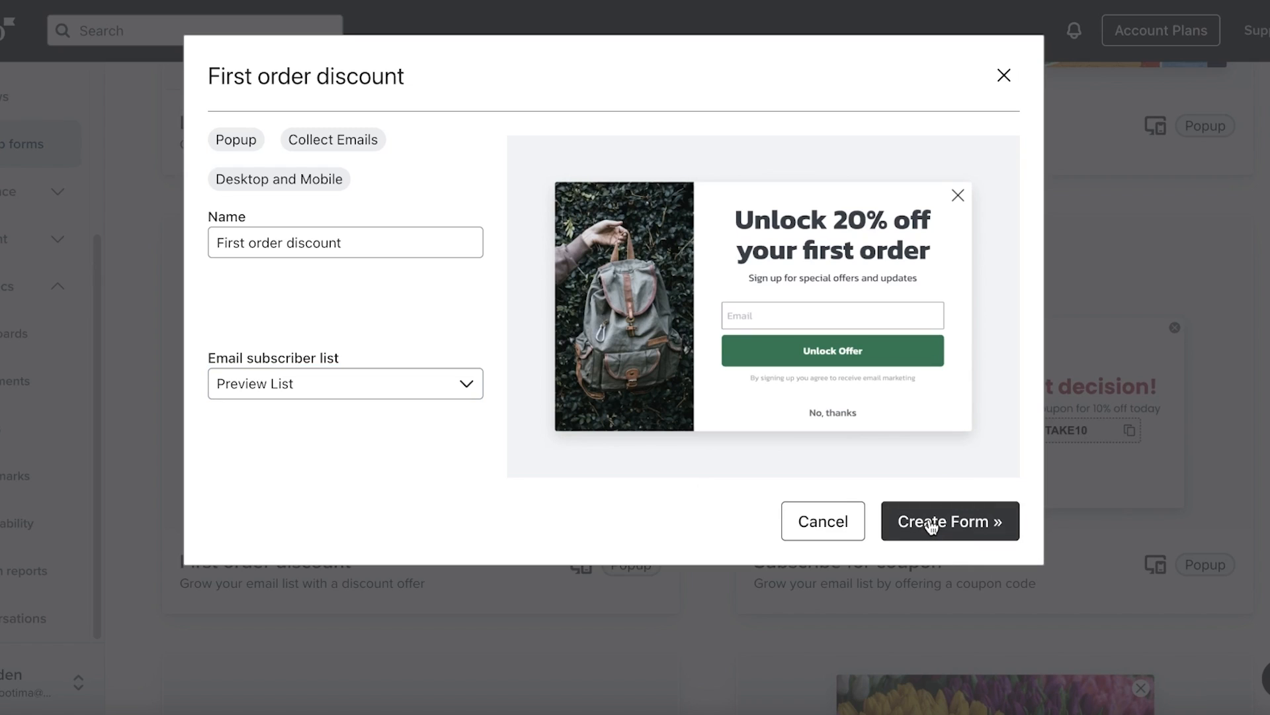
pyautogui.click(932, 523)
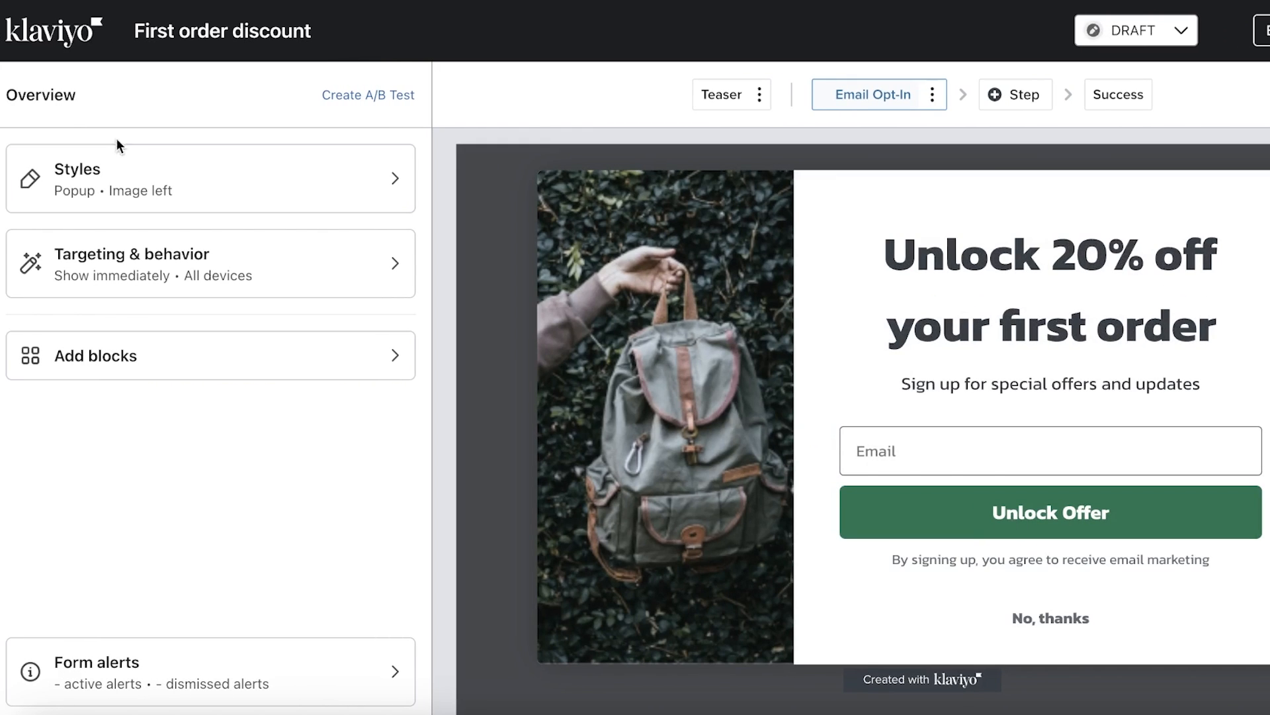
# In Styles, try Full page, Flyout and Embed, then set the form back to Popup
pyautogui.click(176, 169)
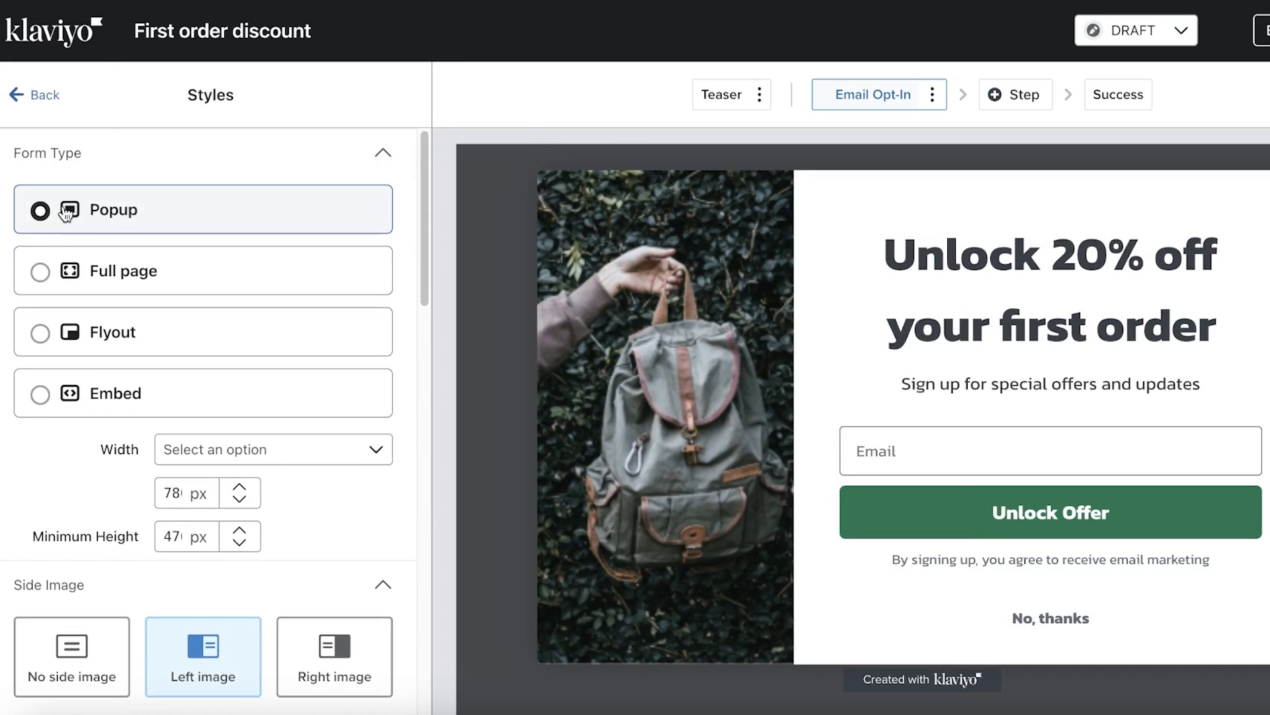
pyautogui.click(91, 275)
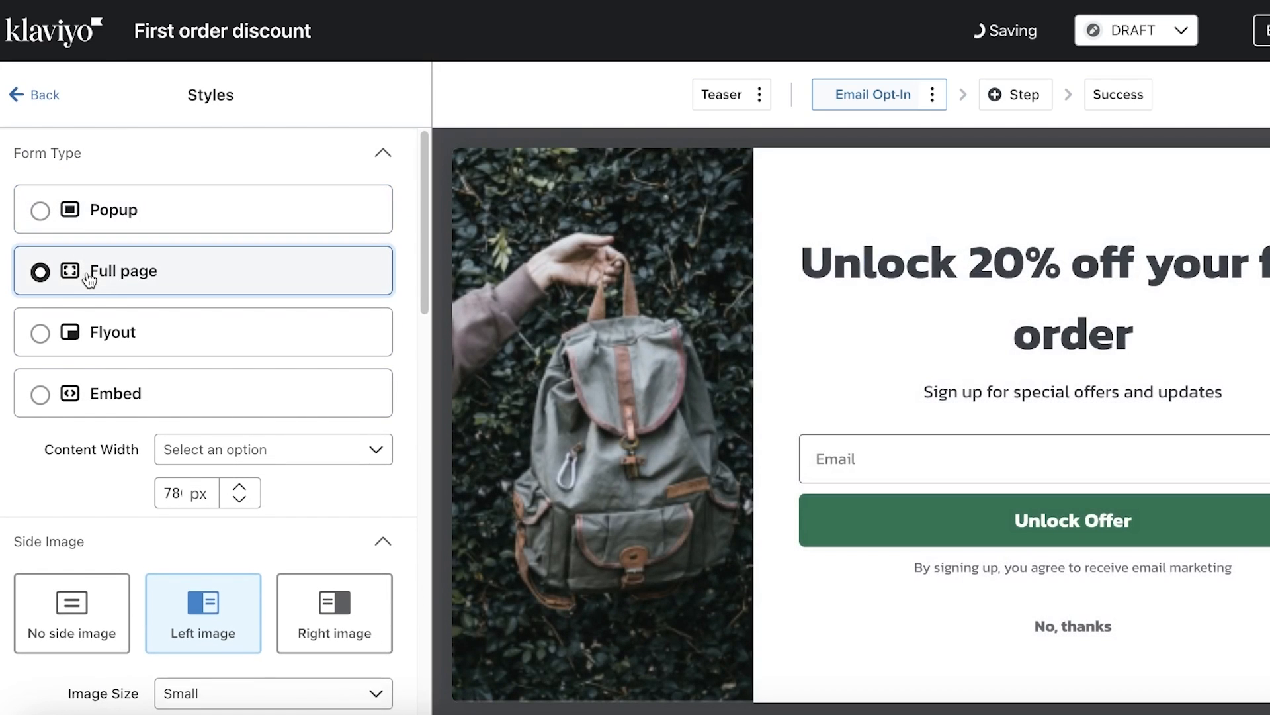
pyautogui.click(85, 331)
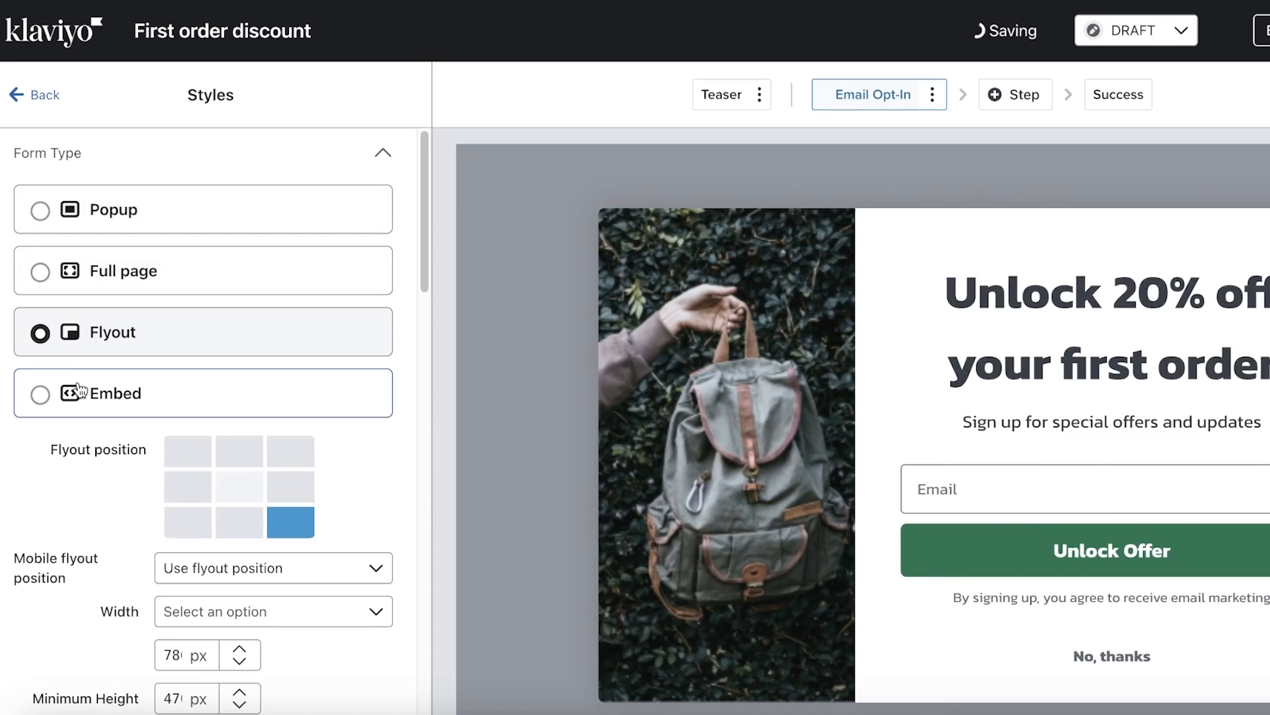
pyautogui.click(78, 391)
pyautogui.click(173, 223)
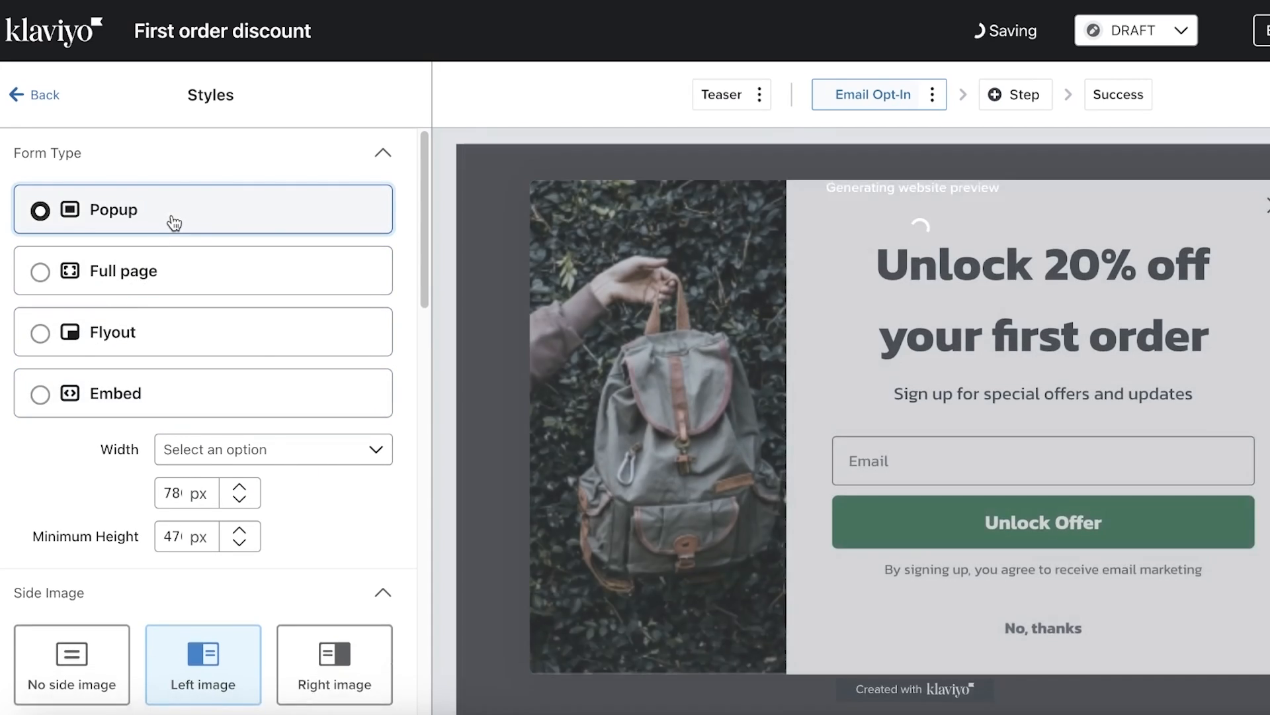
pyautogui.click(281, 163)
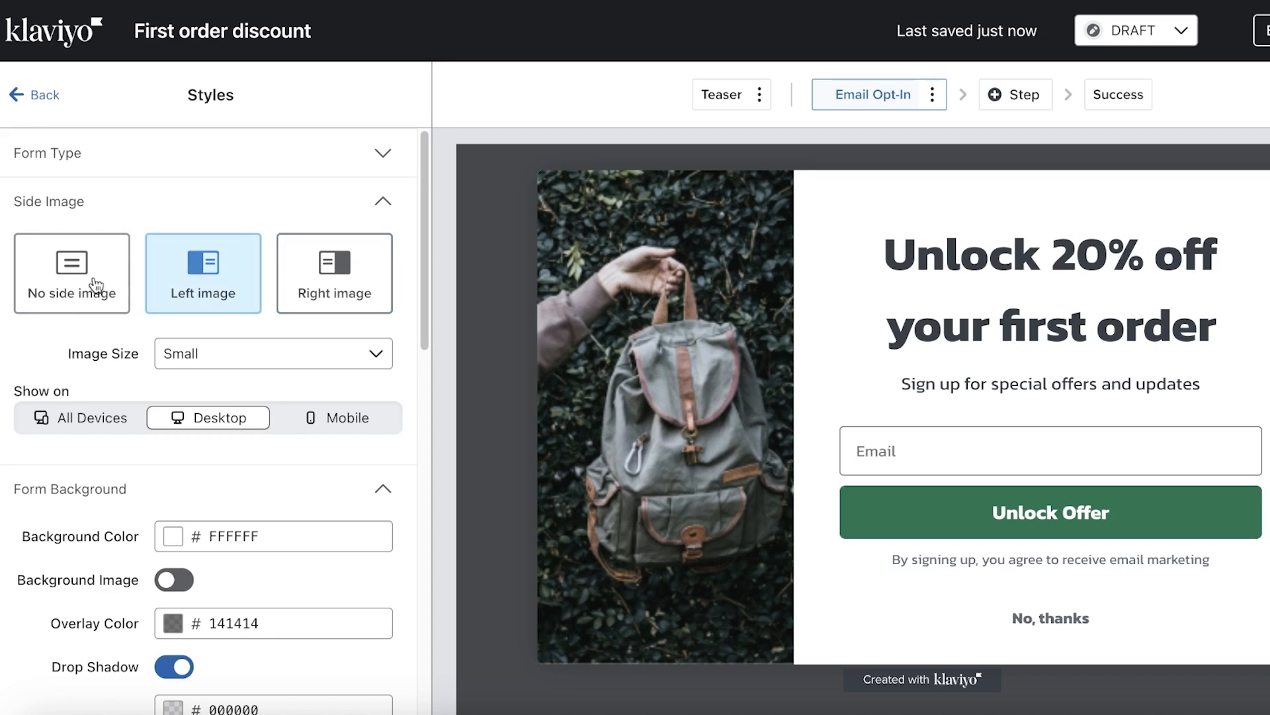
# Keep the side image on the left at Small size
pyautogui.click(341, 272)
pyautogui.click(222, 272)
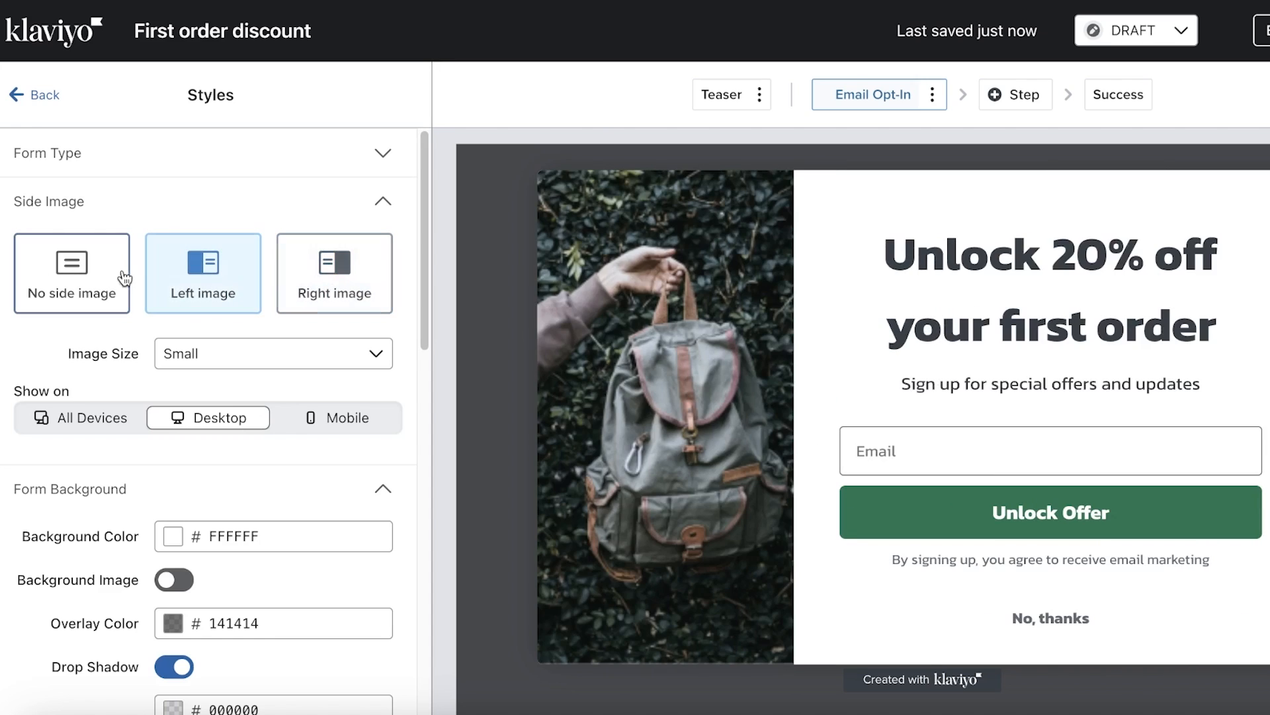
pyautogui.click(121, 268)
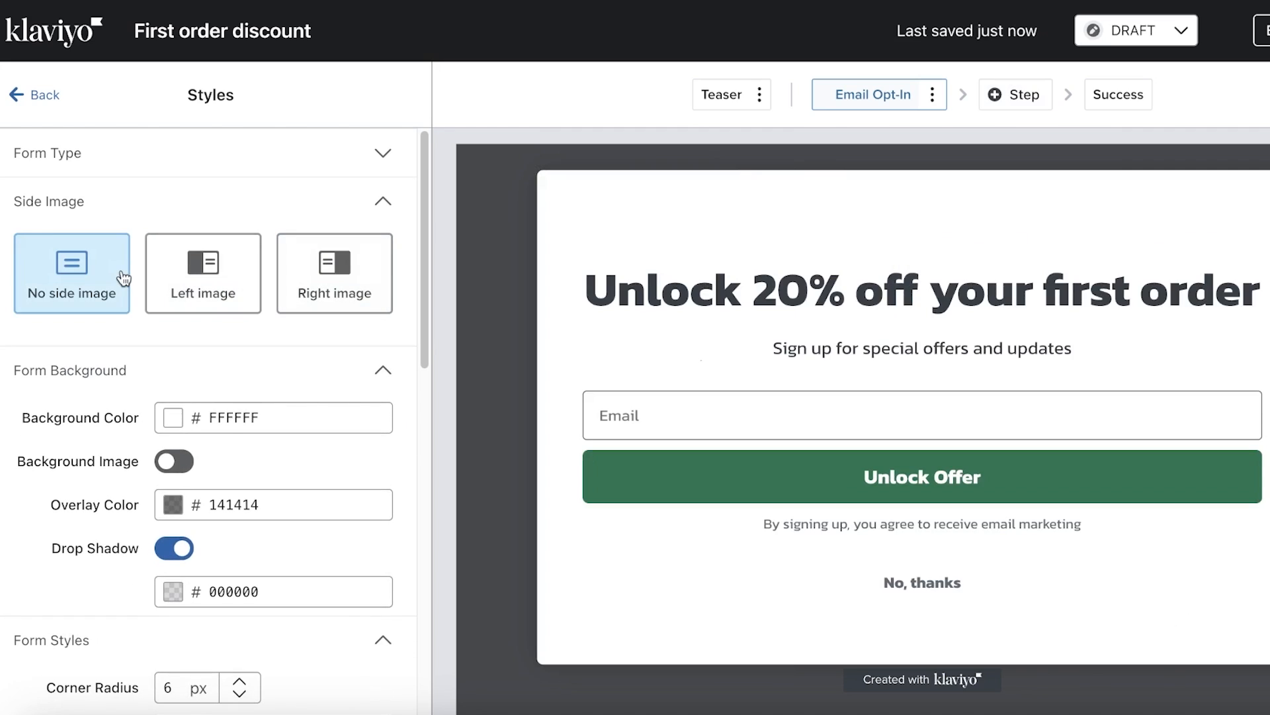
pyautogui.click(231, 278)
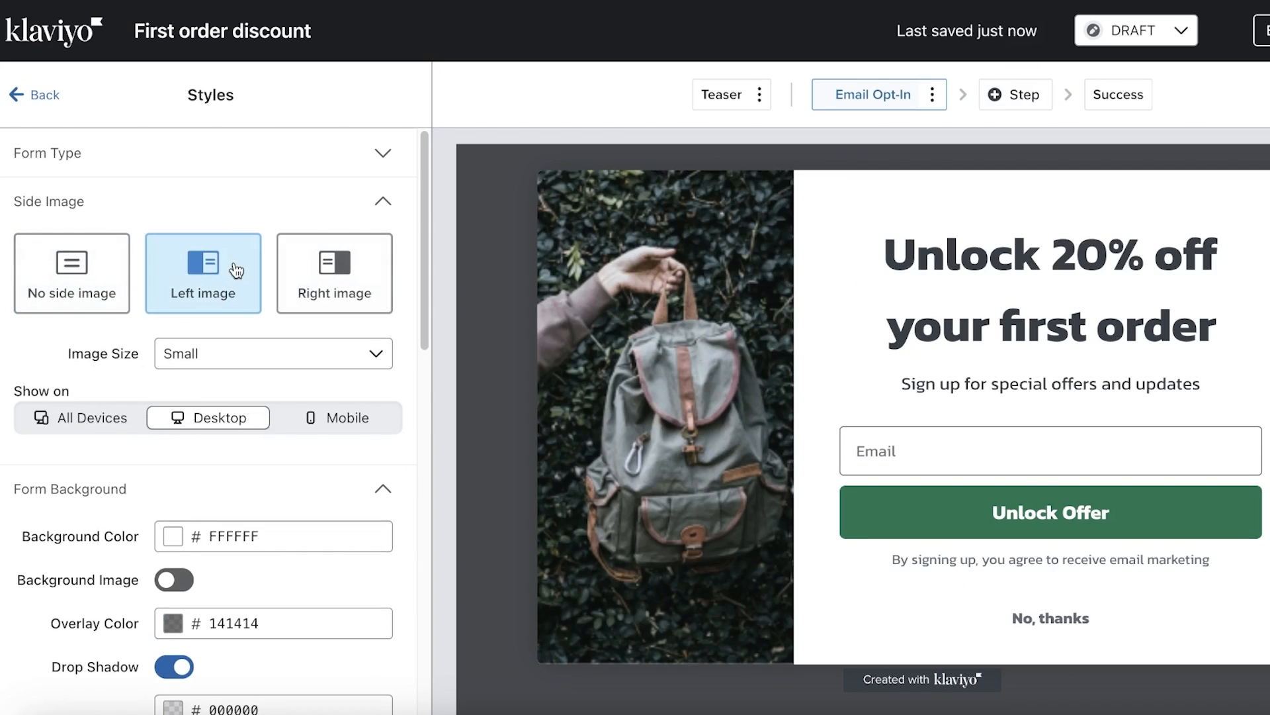
pyautogui.scroll(-1, 246, 324)
pyautogui.click(248, 339)
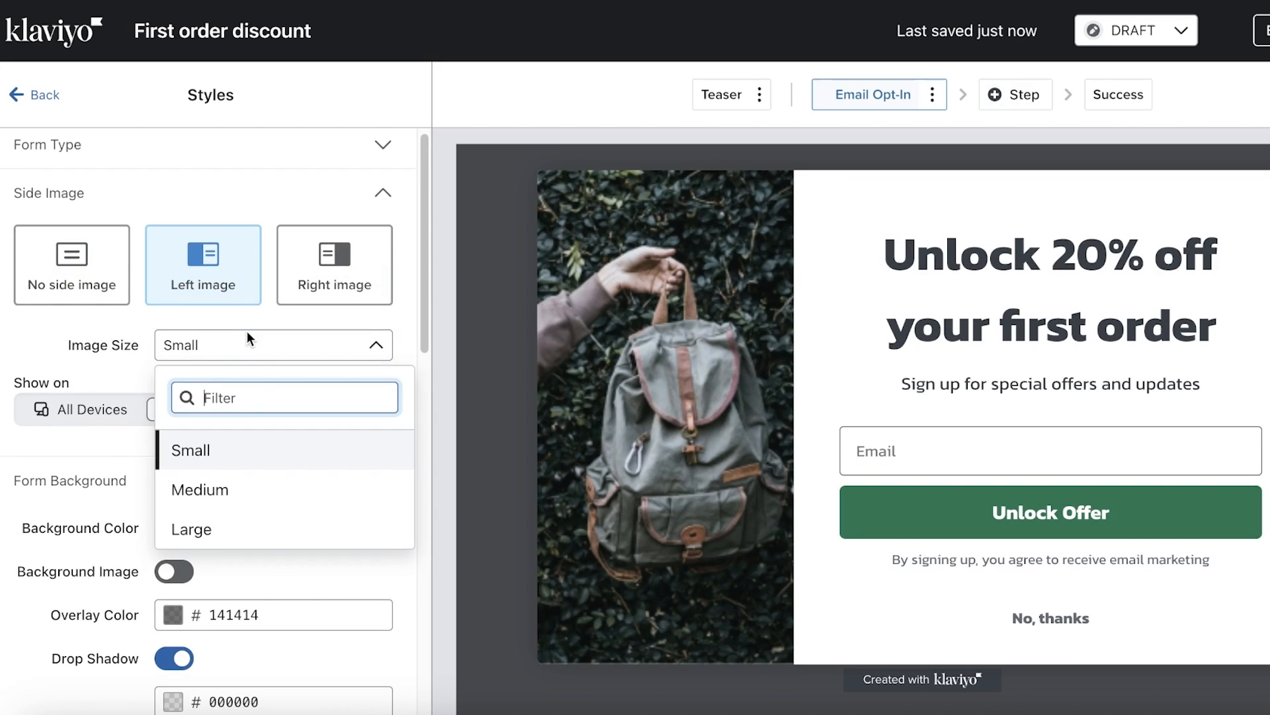
pyautogui.click(246, 452)
# Replace the side image's backpack photo with the saved Logo.1 image
pyautogui.click(600, 320)
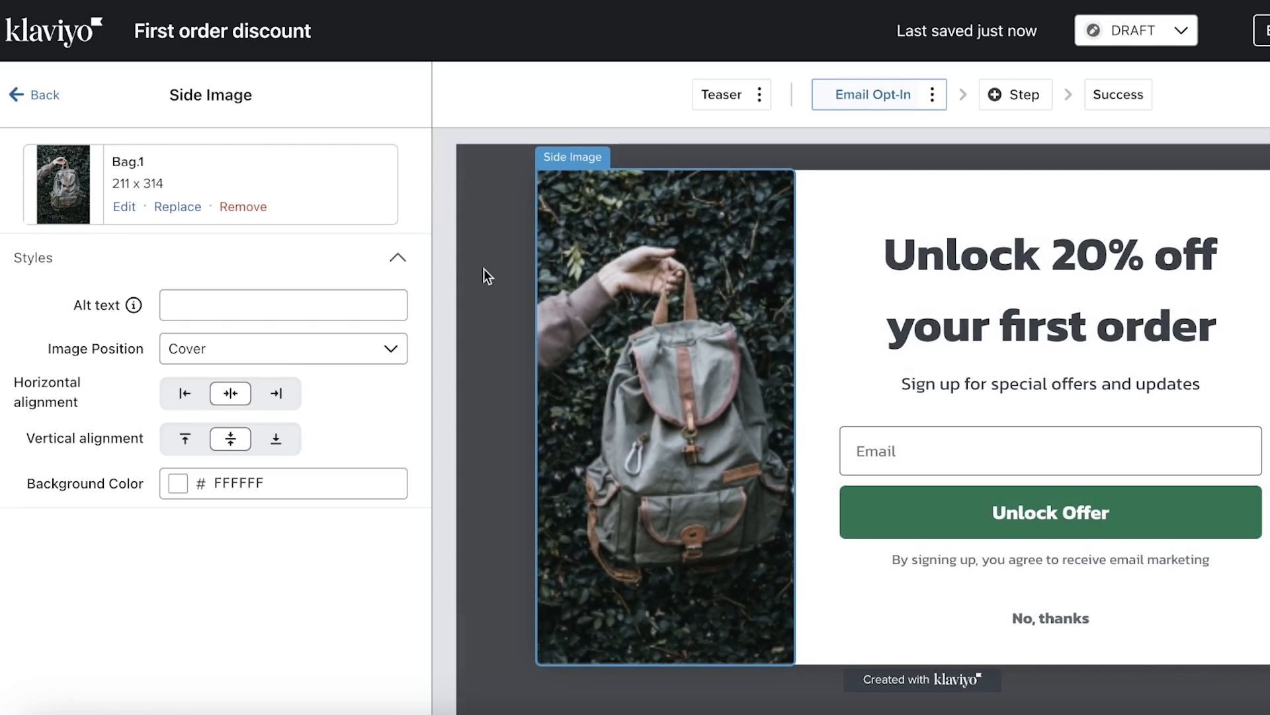
pyautogui.click(238, 207)
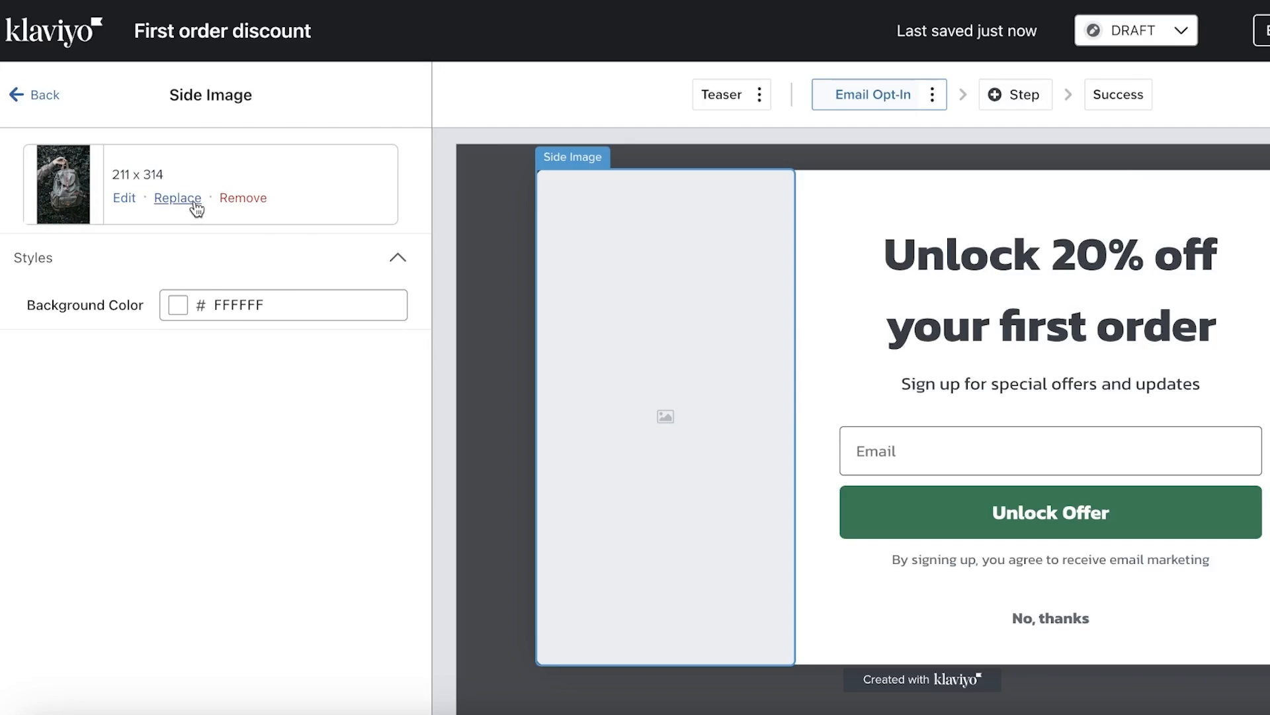
pyautogui.click(195, 202)
pyautogui.click(440, 294)
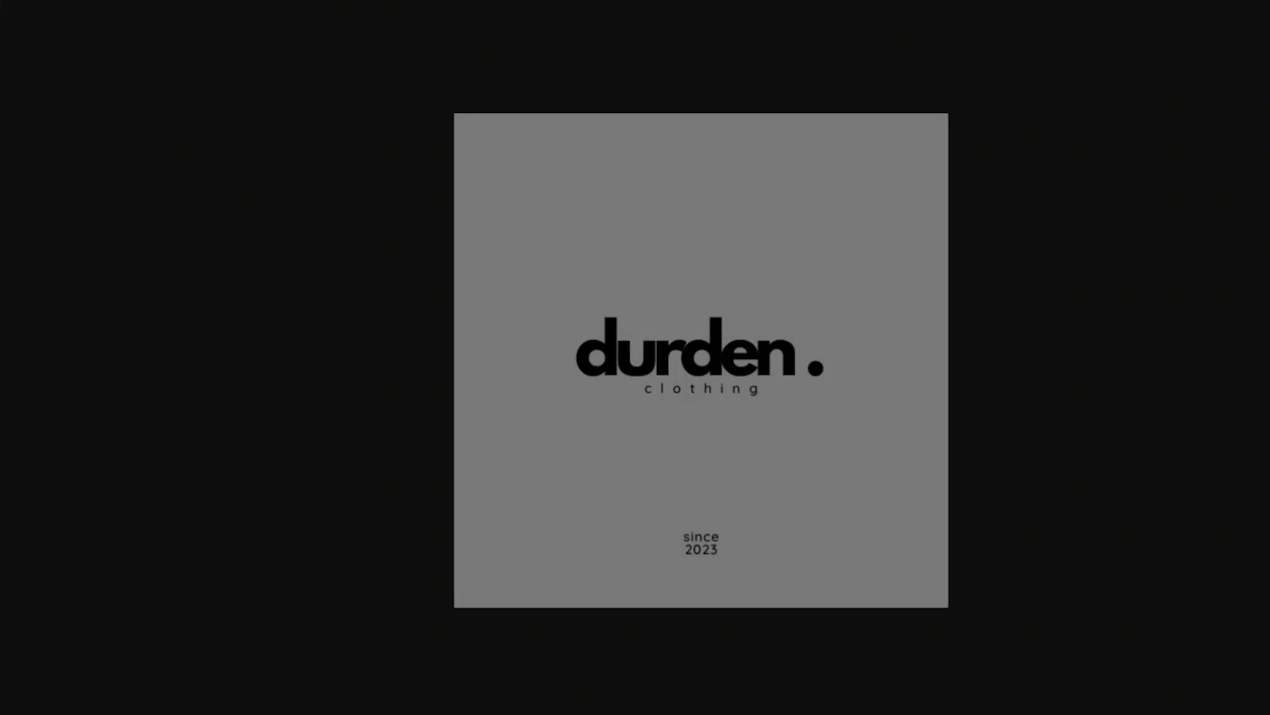
pyautogui.click(1057, 232)
pyautogui.click(1137, 305)
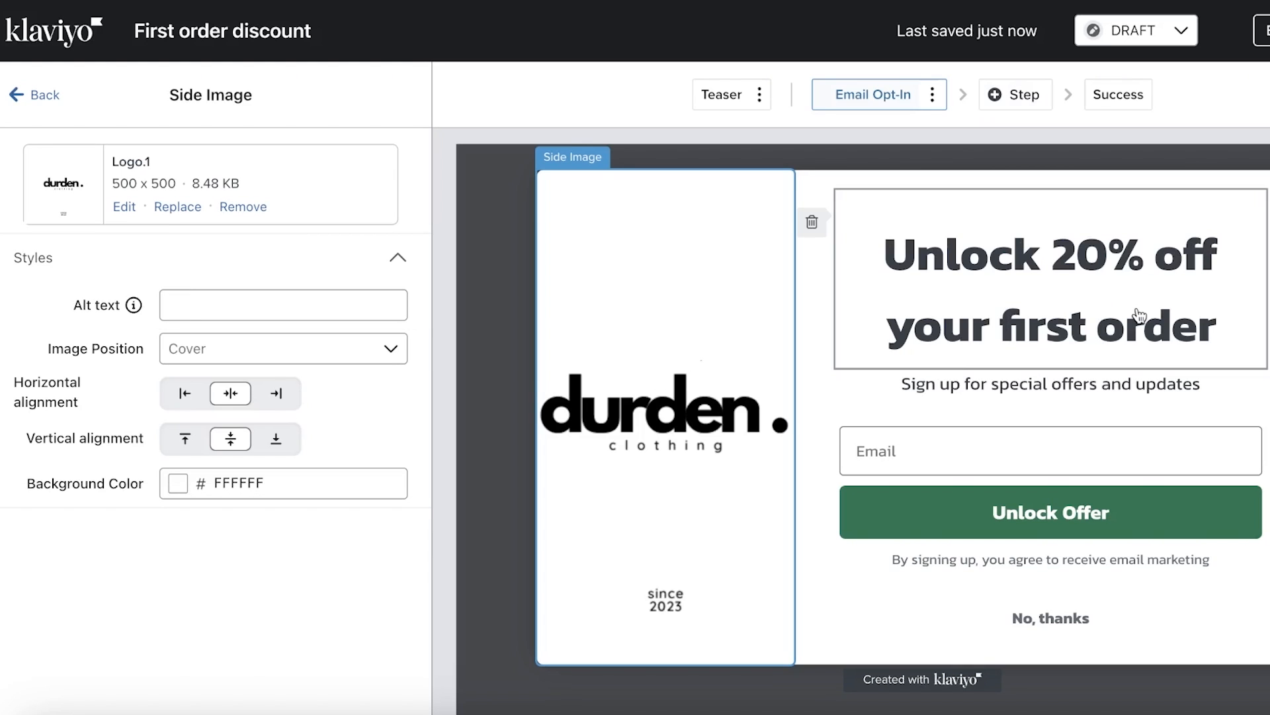
pyautogui.click(45, 96)
# Replace the 'Unlock 20% off your first order' headline with 'Register to get our exclusive deals and offers.'
pyautogui.click(909, 248)
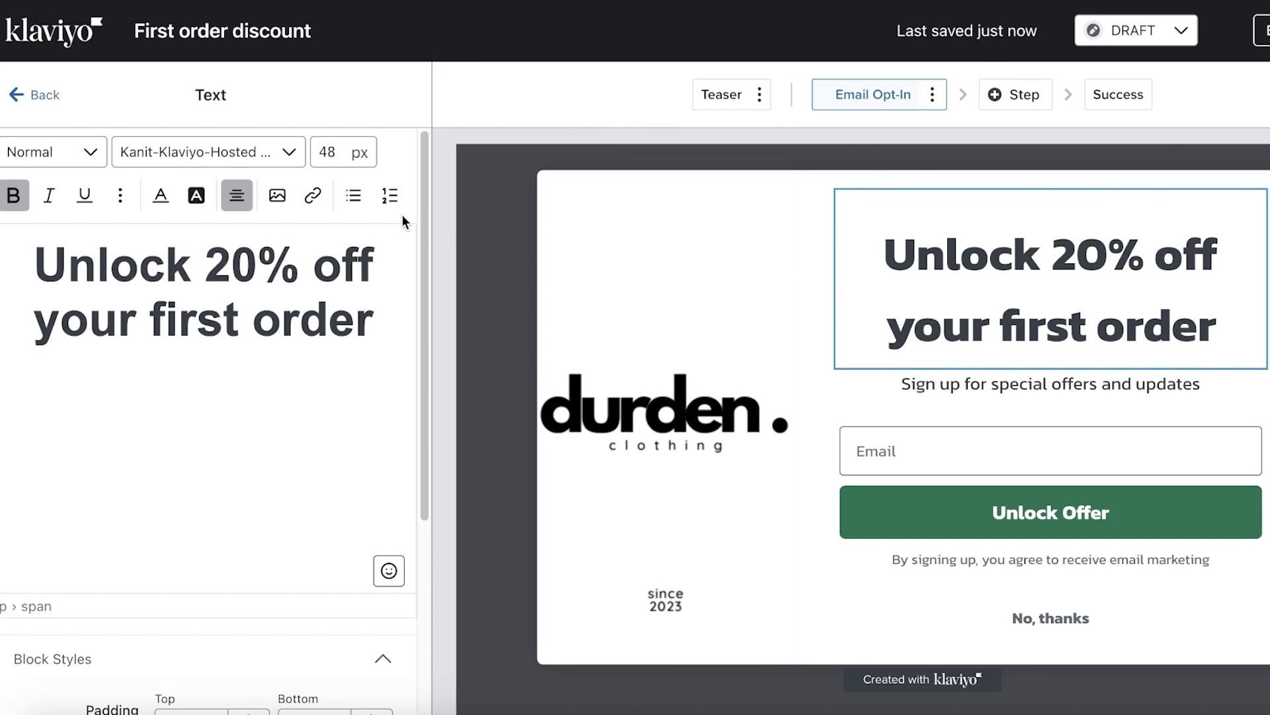
pyautogui.moveTo(289, 259); pyautogui.dragTo(215, 250)
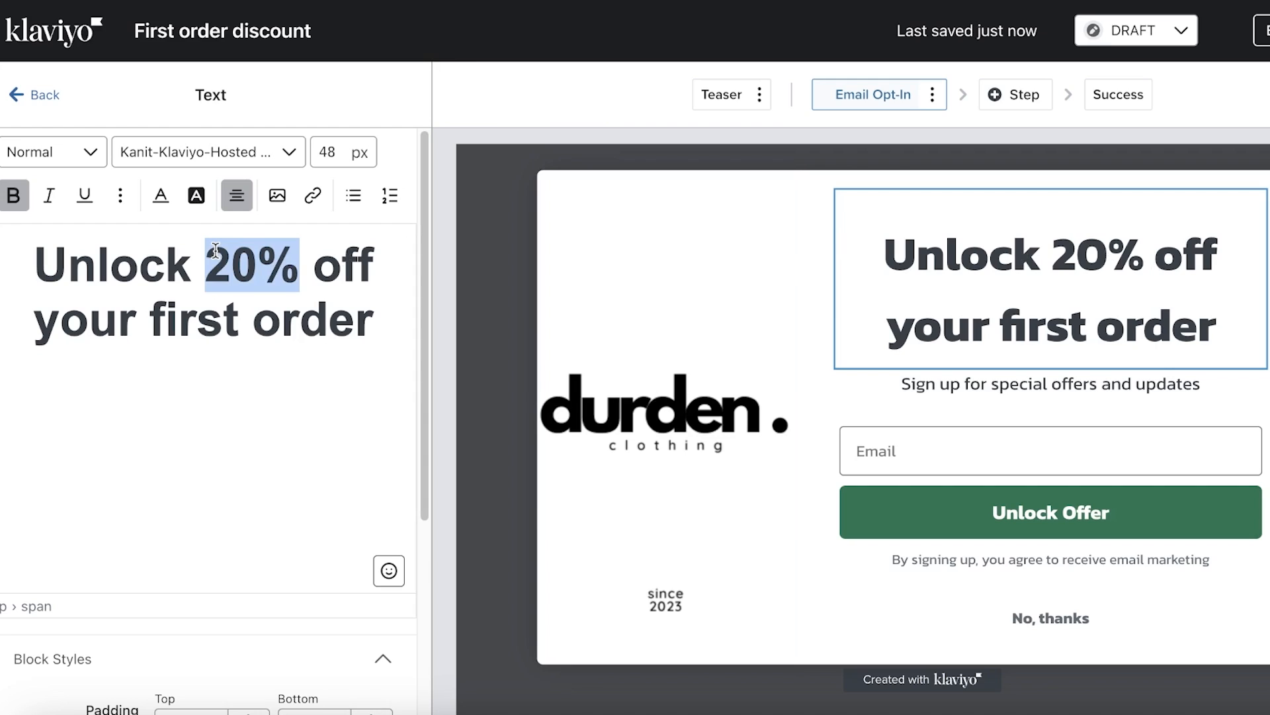
pyautogui.click(368, 354)
pyautogui.hotkey('ctrl', 'a')
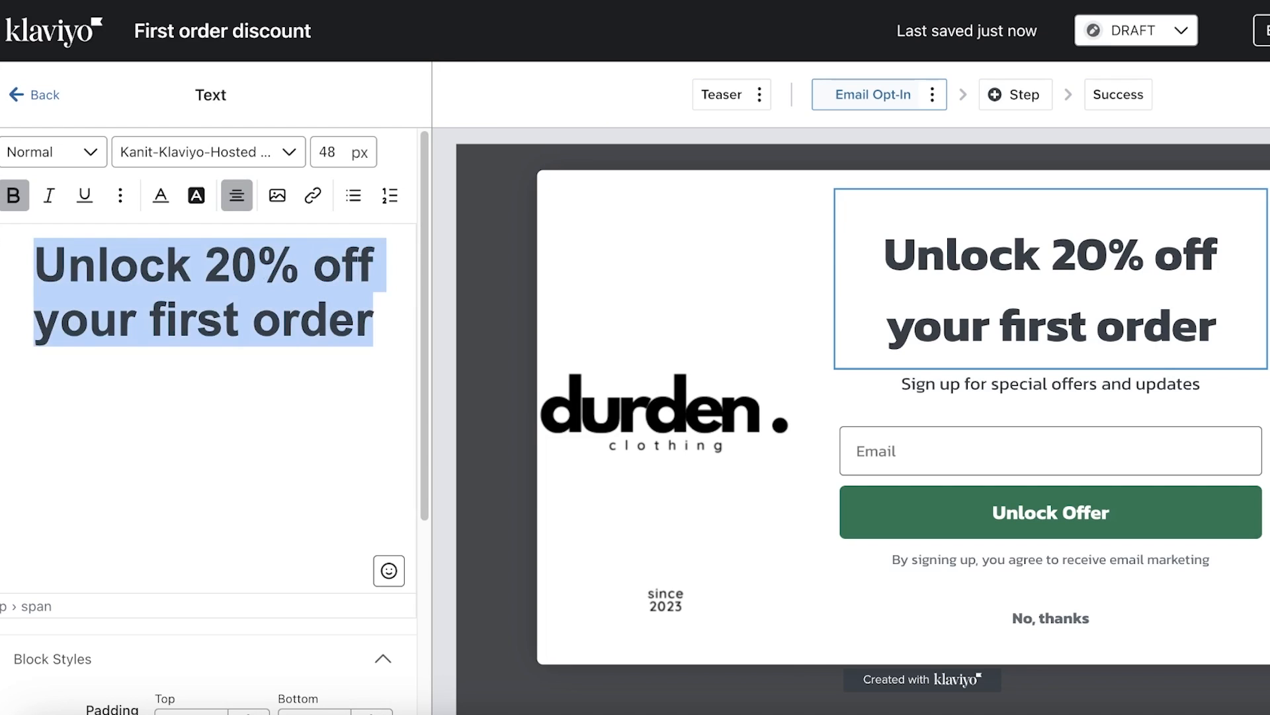
pyautogui.write('REg')
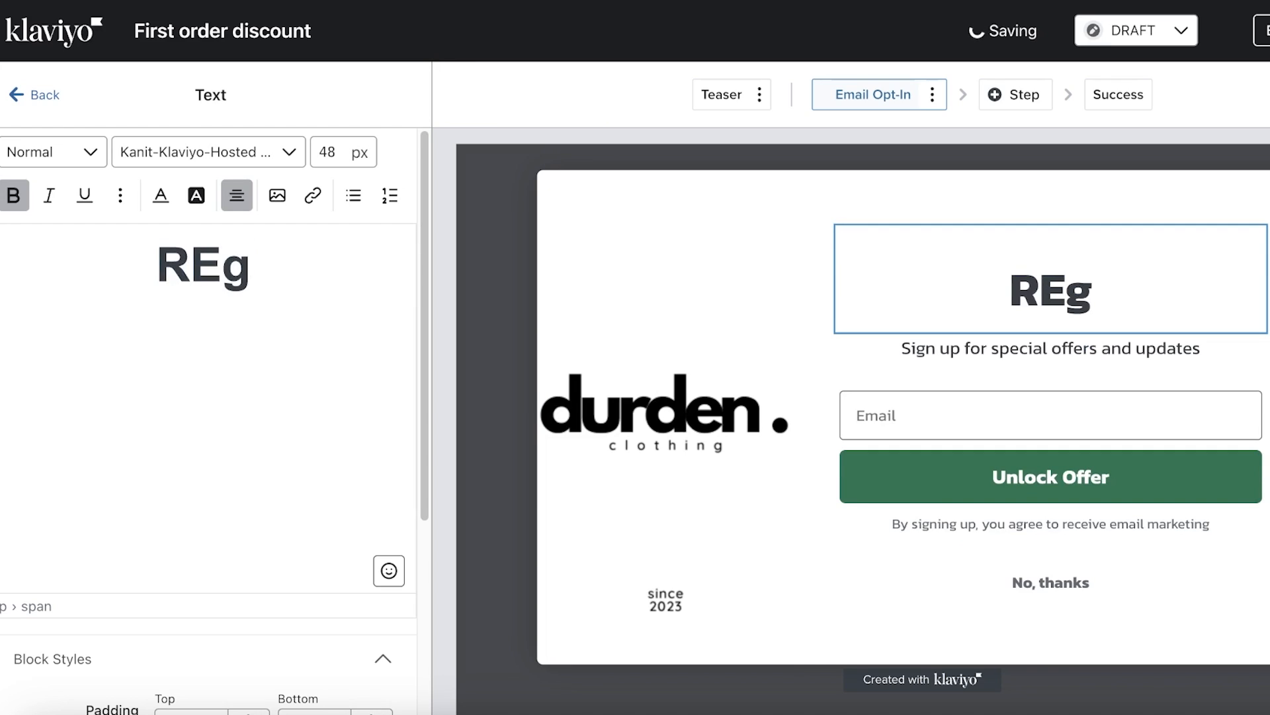
pyautogui.press('BackSpace')
pyautogui.press('BackSpace')
pyautogui.write('egister to g')
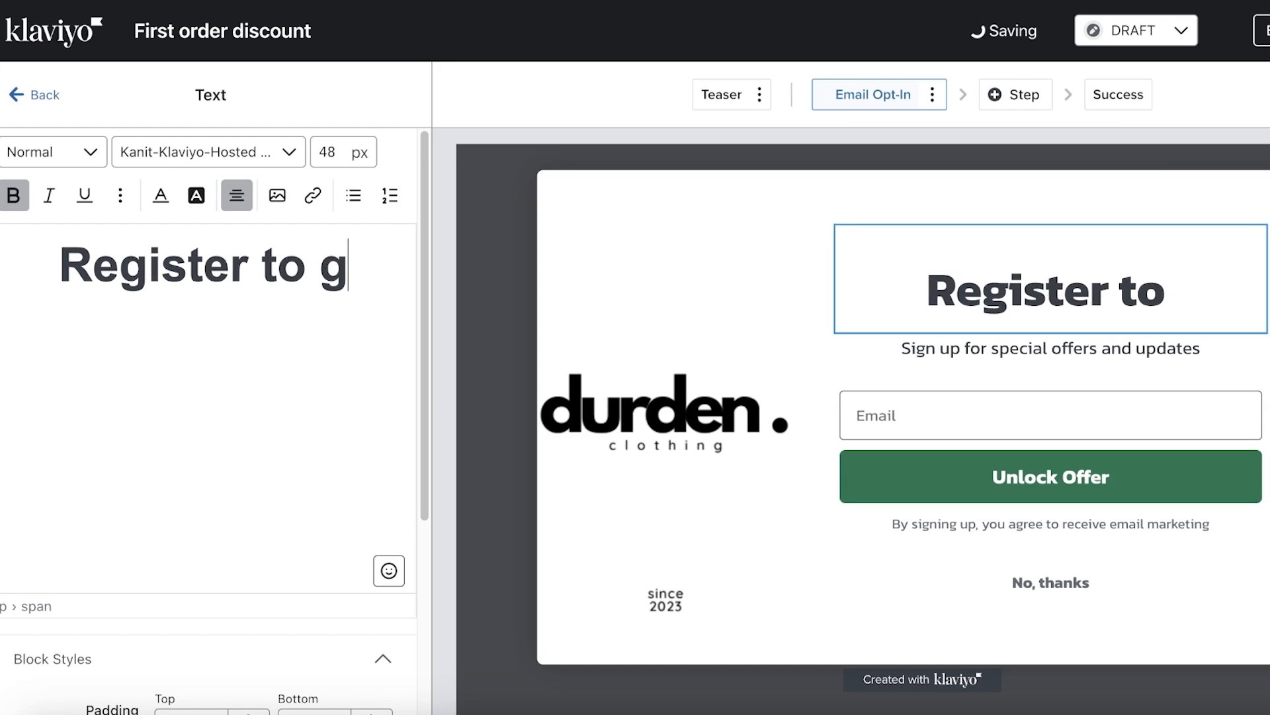
pyautogui.write('et our excl')
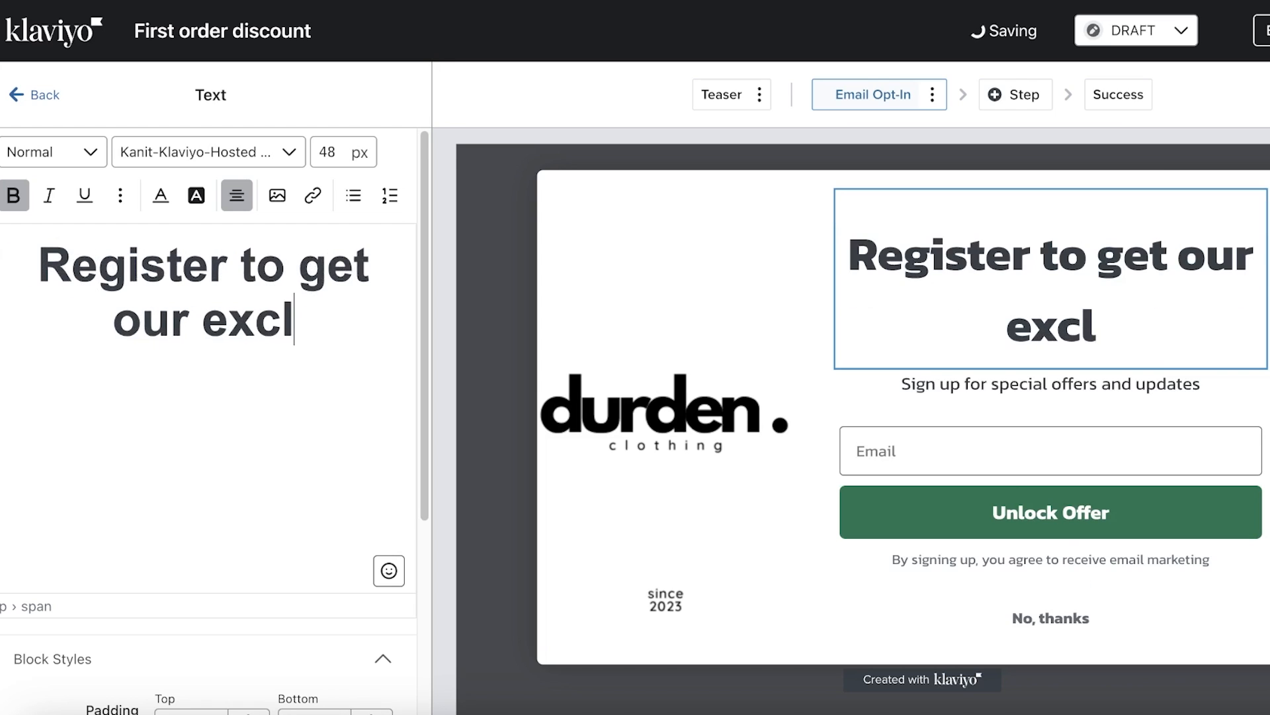
pyautogui.write('usive deals and offers.')
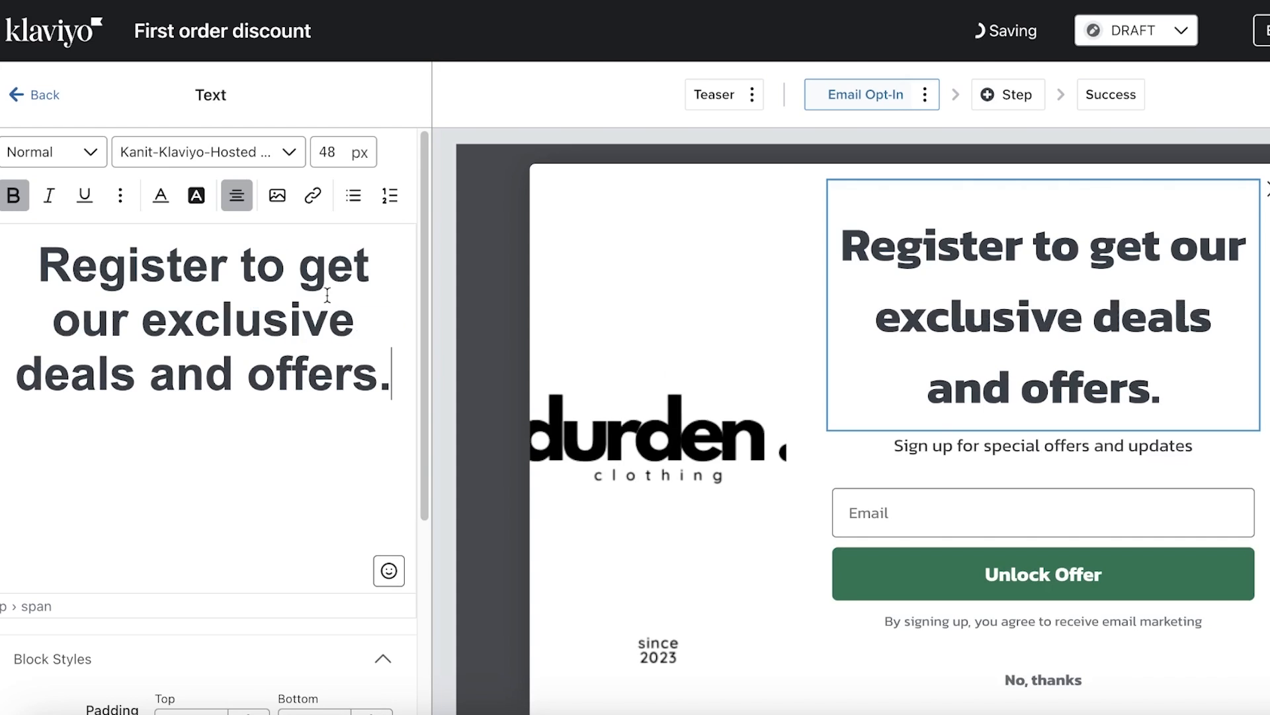
pyautogui.click(1029, 521)
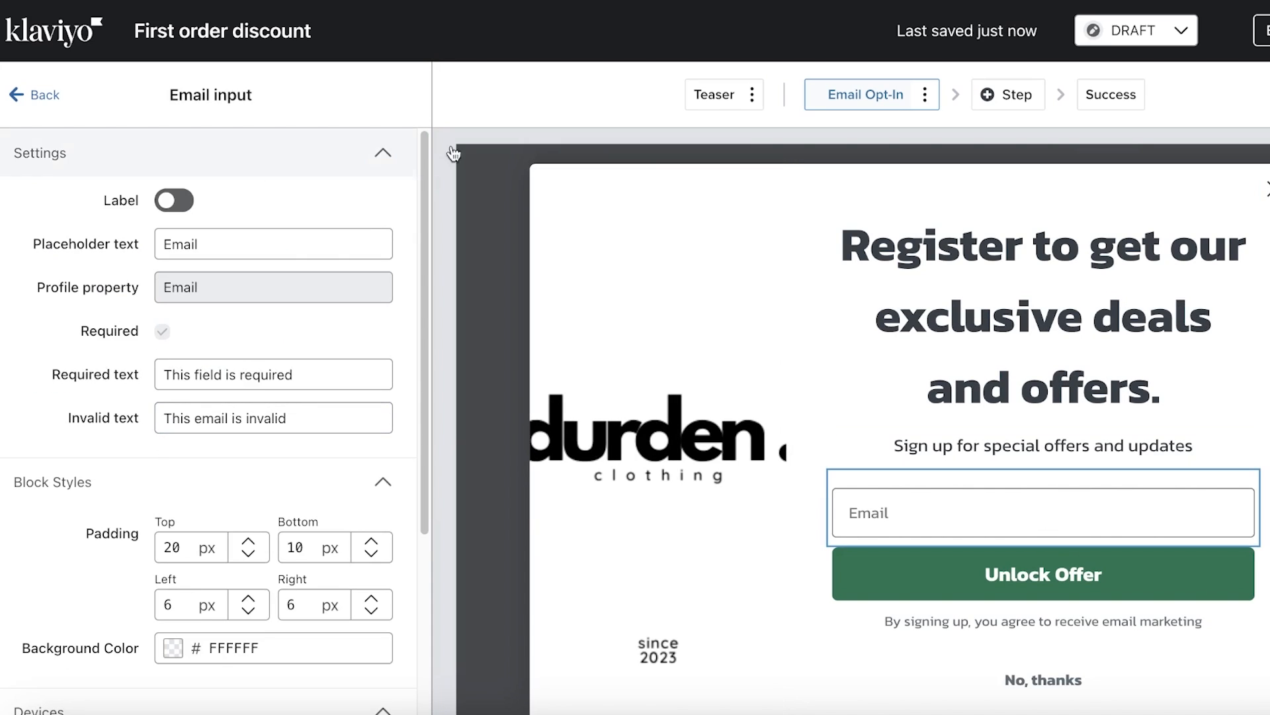
# Browse the Add blocks list and try an SMS disclosure block without keeping it
pyautogui.click(23, 94)
pyautogui.click(102, 356)
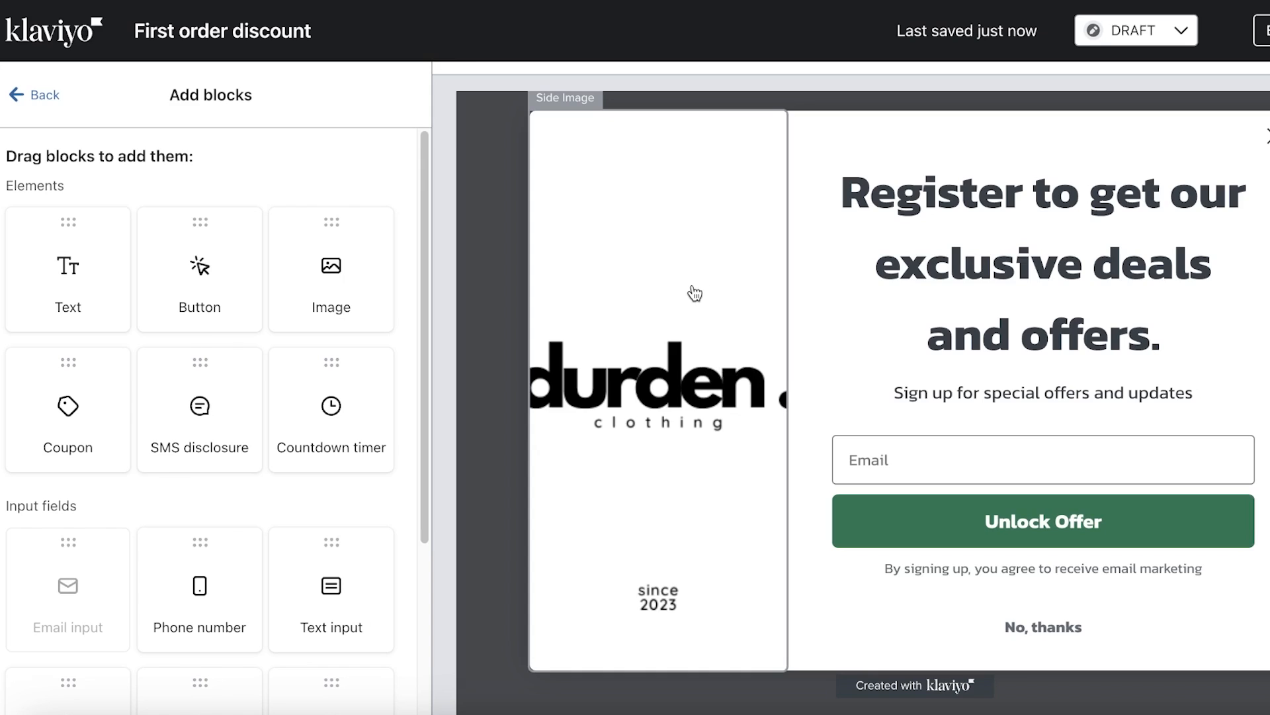
pyautogui.scroll(-4, 270, 329)
pyautogui.scroll(4, 35, 199)
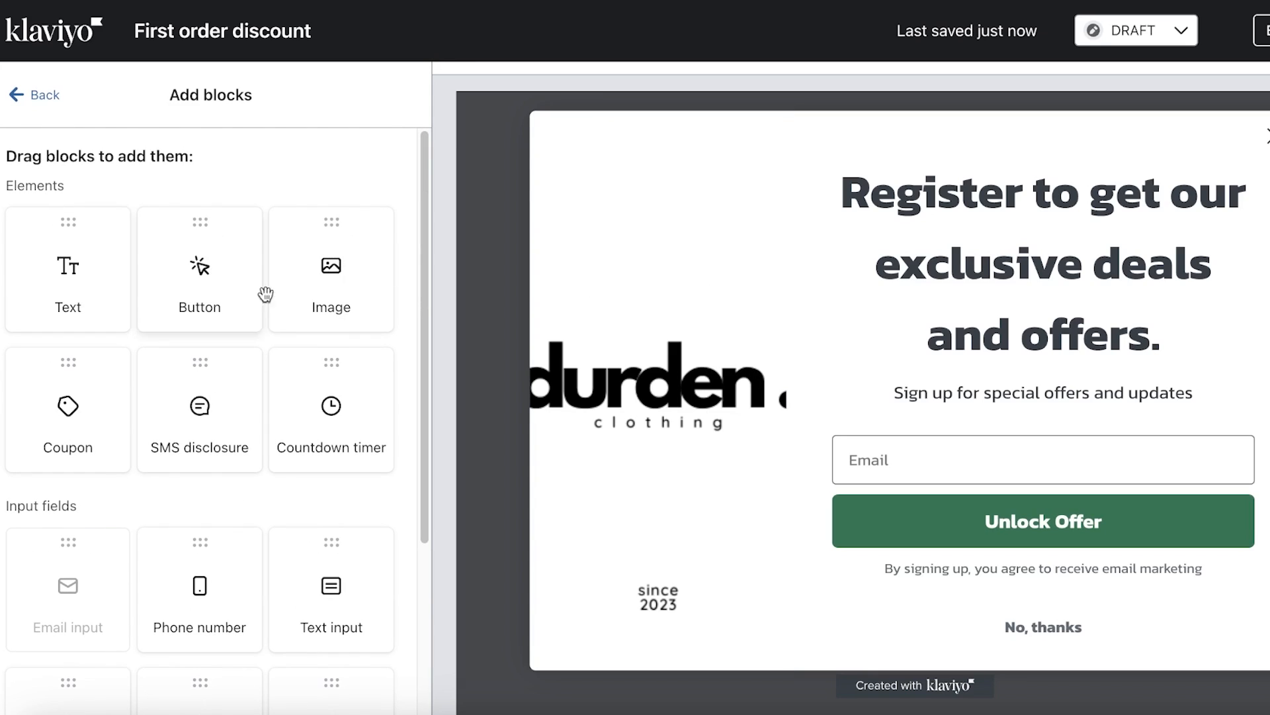
pyautogui.moveTo(177, 403); pyautogui.dragTo(165, 360)
pyautogui.click(17, 94)
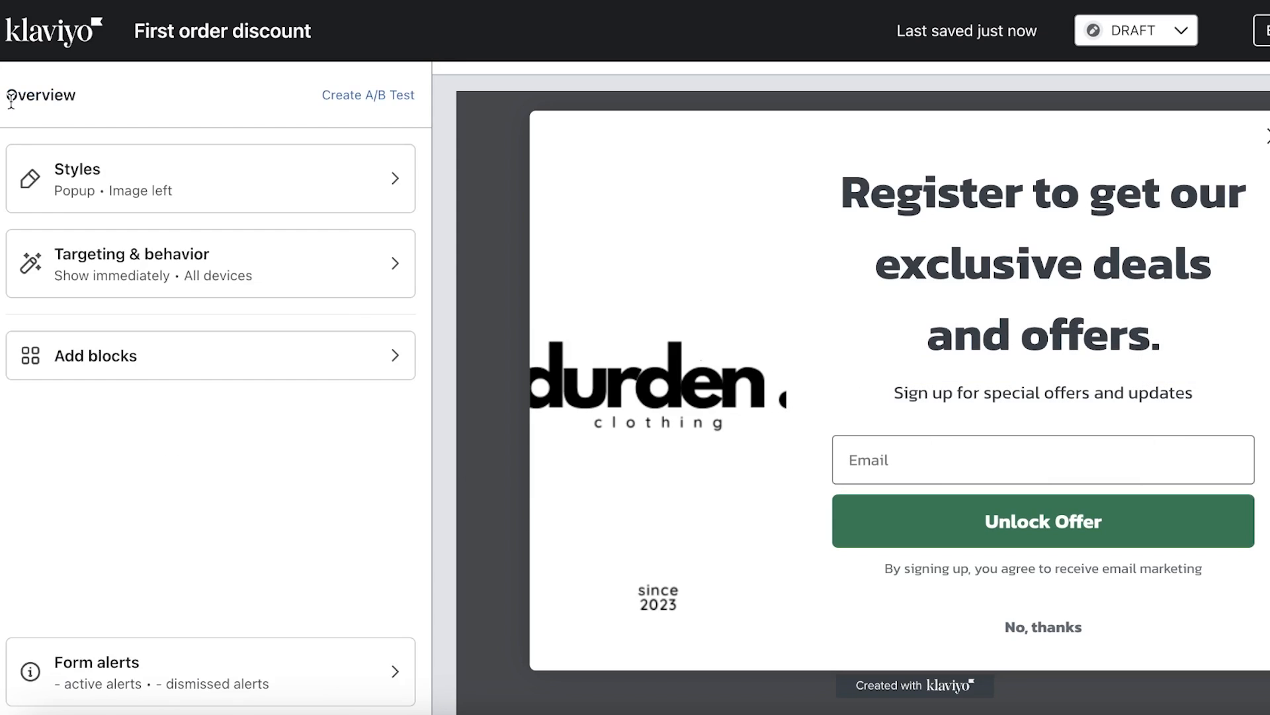
# Drag a Text block into the popup
pyautogui.click(184, 356)
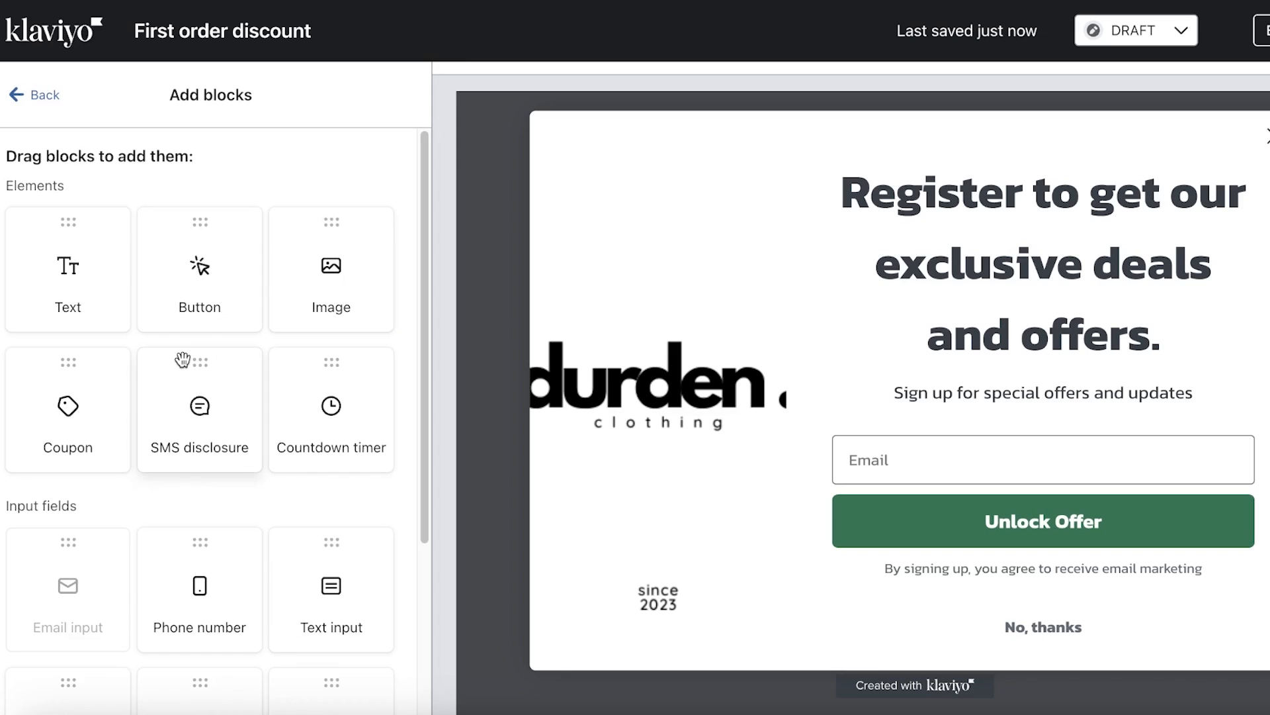
pyautogui.scroll(-5, 180, 361)
pyautogui.scroll(5, 159, 351)
pyautogui.moveTo(119, 324); pyautogui.dragTo(964, 427)
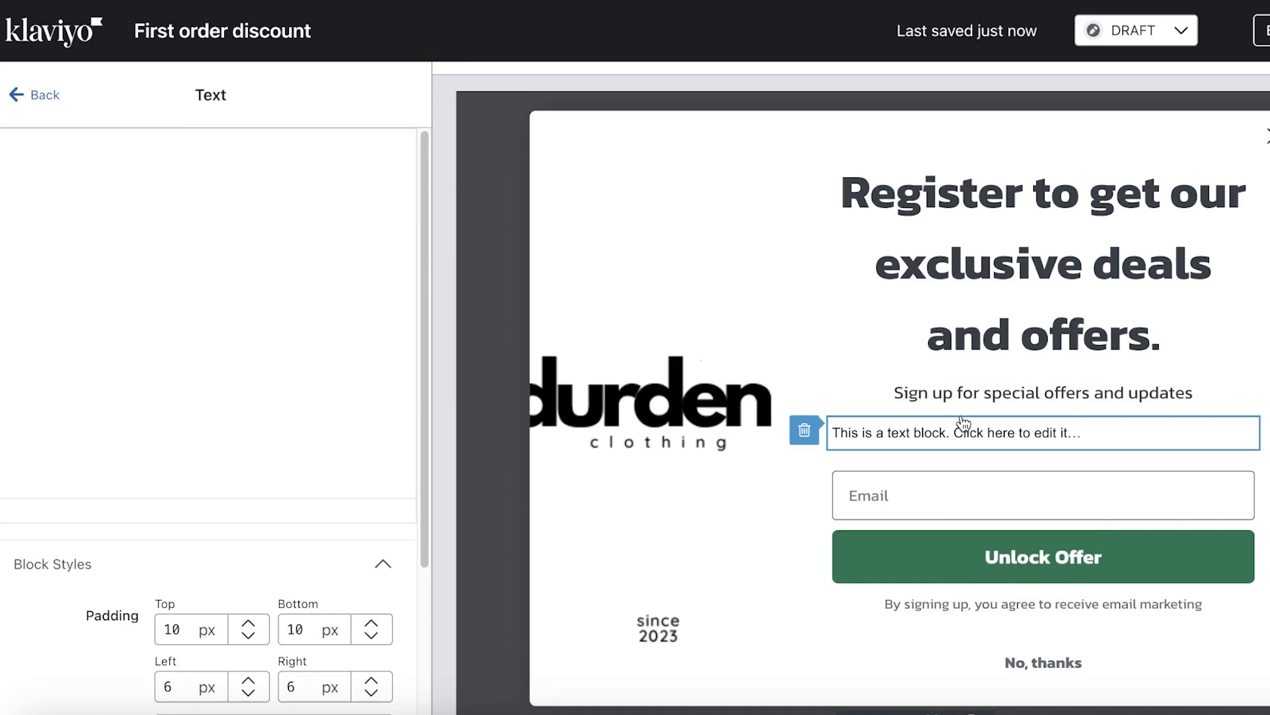
pyautogui.scroll(-5, 136, 388)
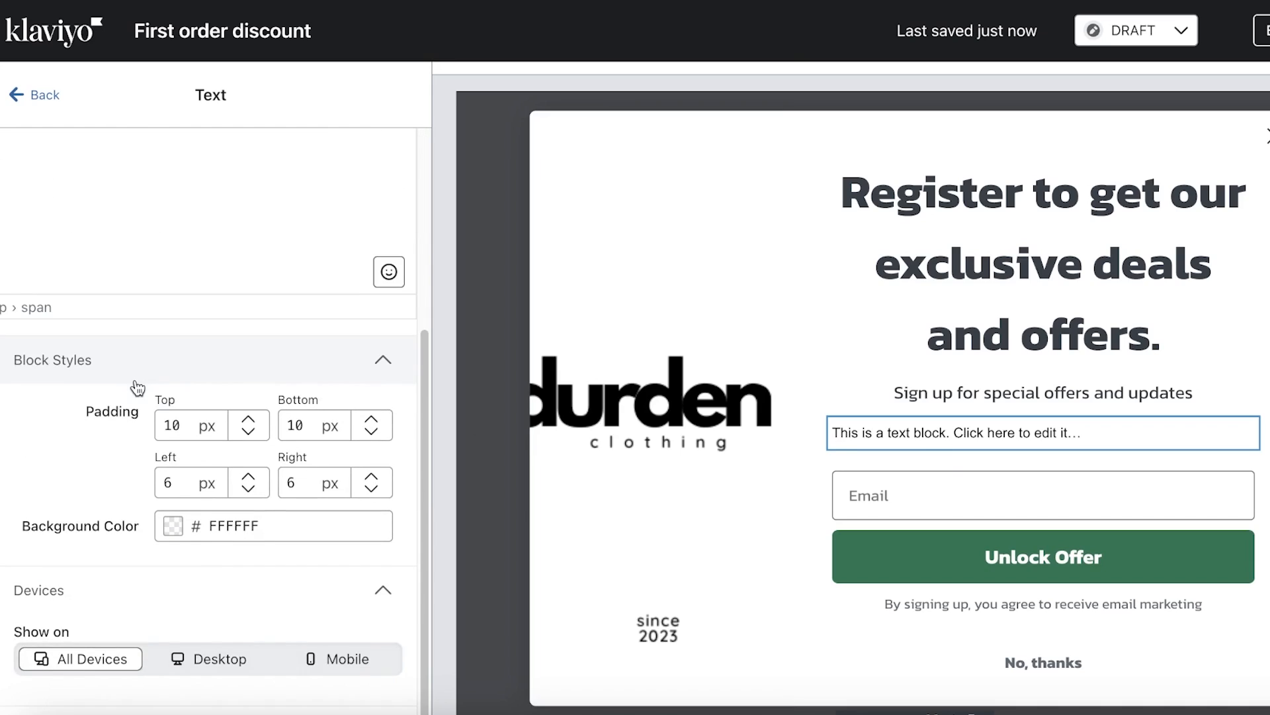
pyautogui.scroll(-2, 636, 437)
pyautogui.scroll(5, 249, 389)
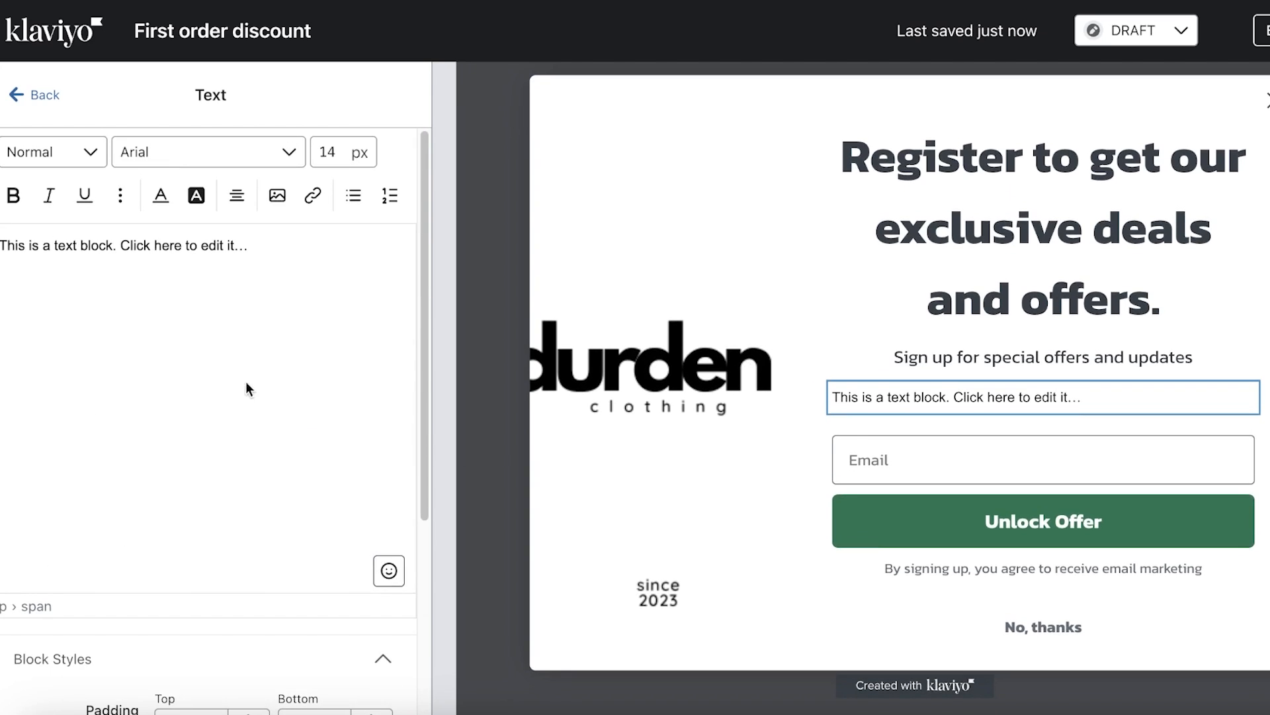
# Select the new Text block and delete it, confirming Delete Block
pyautogui.click(39, 97)
pyautogui.click(1018, 399)
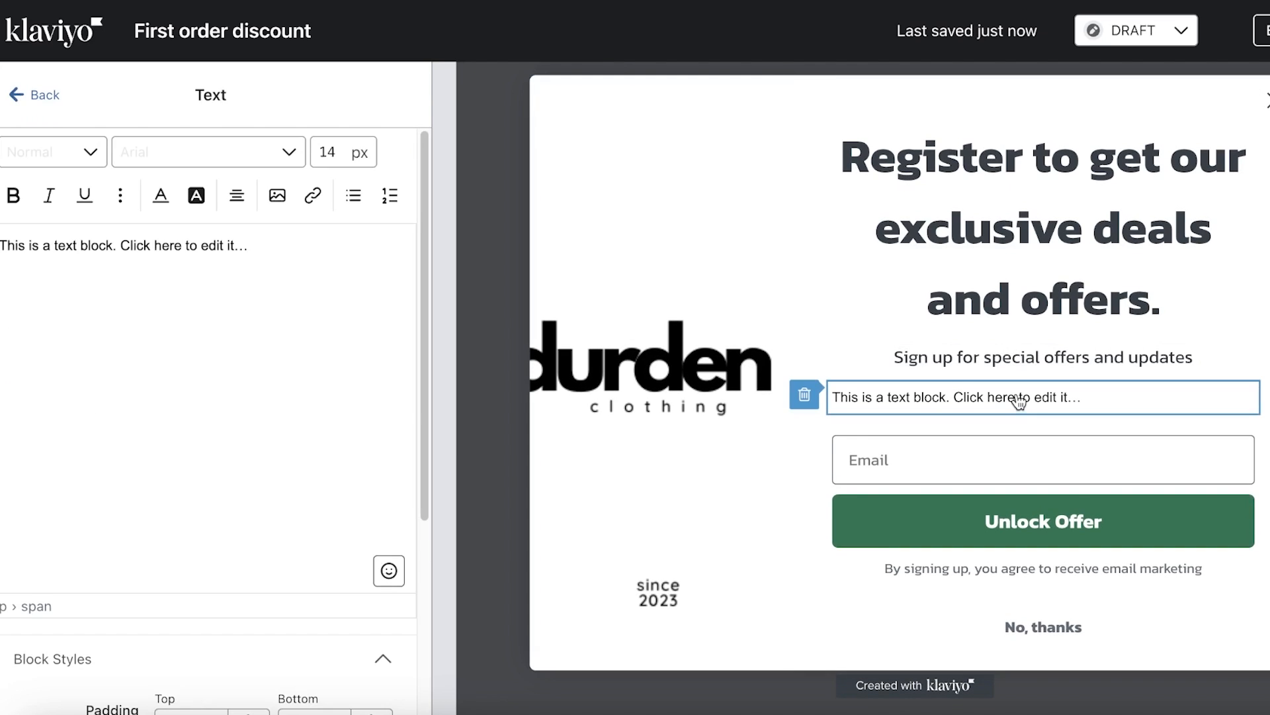
pyautogui.click(817, 405)
pyautogui.click(964, 249)
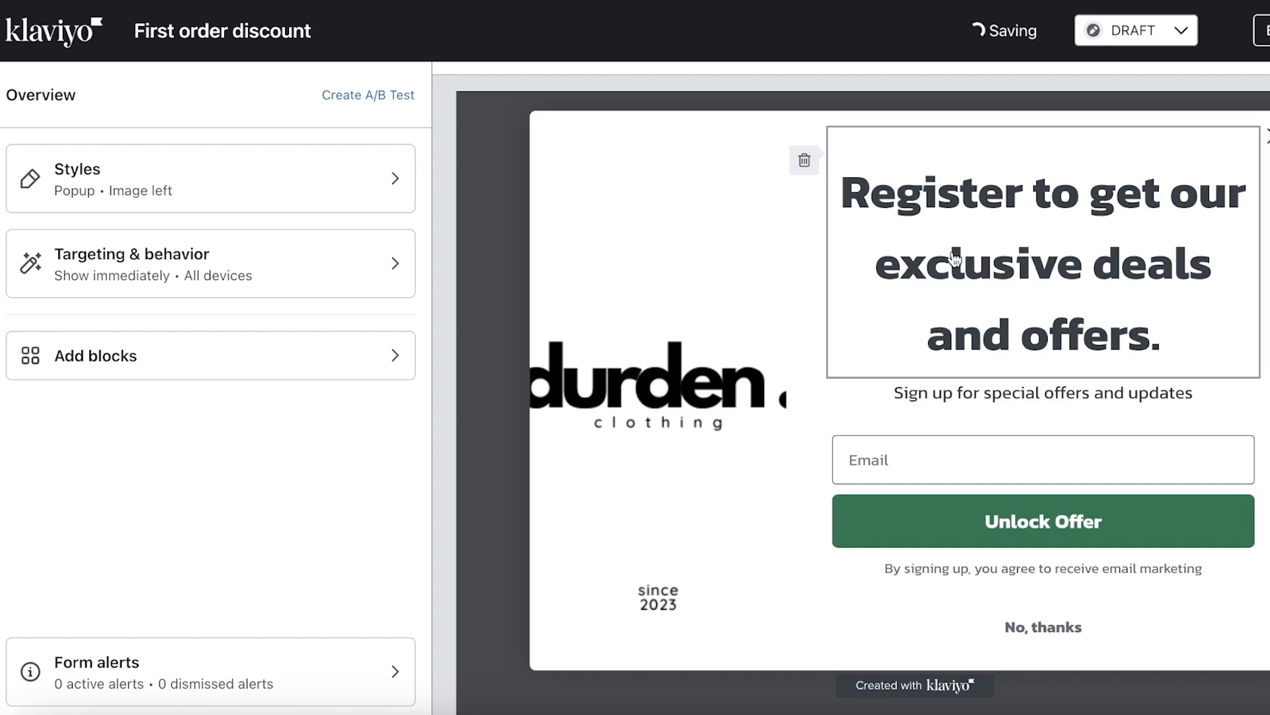
# Review the popup's Targeting & behavior settings, then publish the form live
pyautogui.click(165, 266)
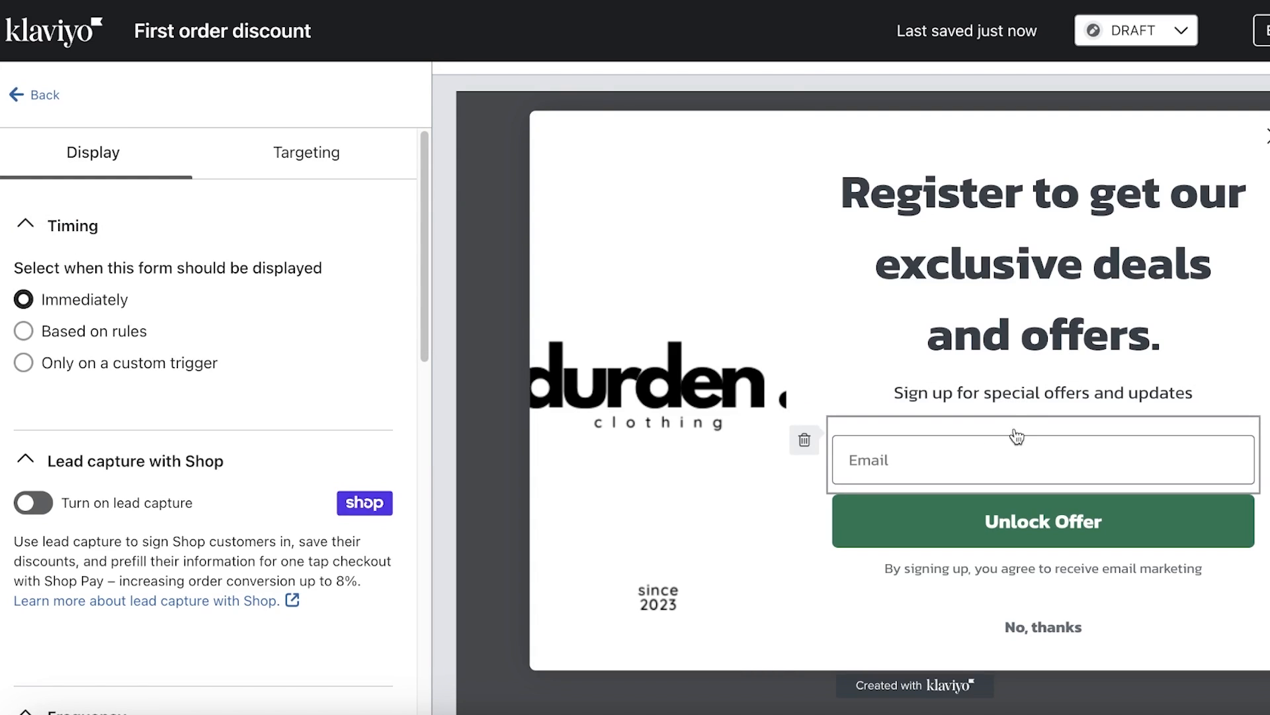
pyautogui.scroll(-10, 161, 463)
pyautogui.scroll(3, 74, 455)
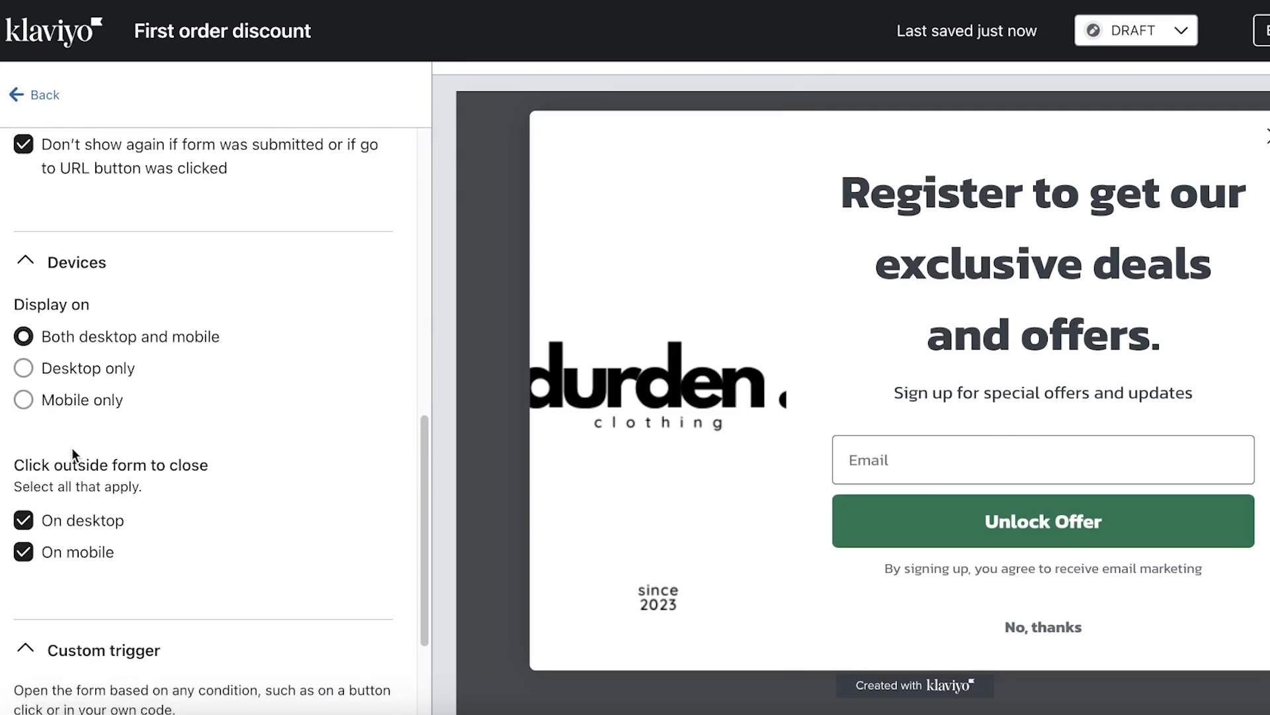
pyautogui.scroll(7, 99, 265)
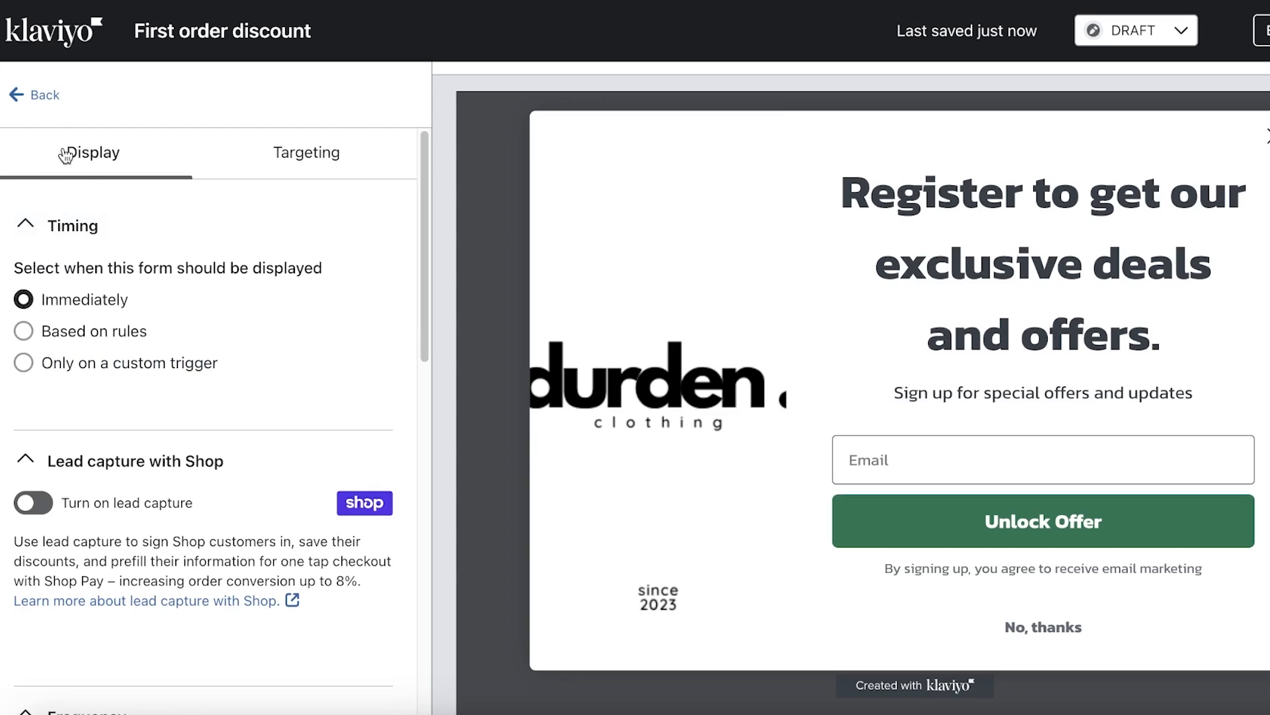
pyautogui.click(33, 94)
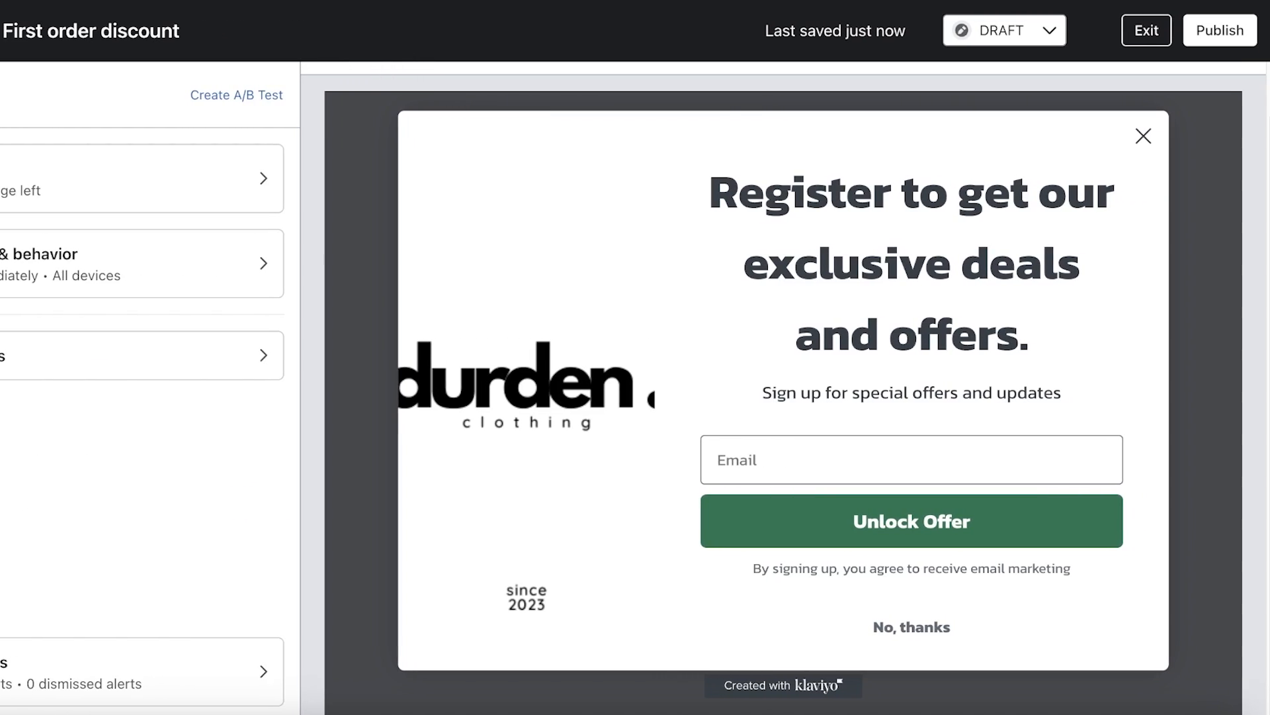
pyautogui.click(1231, 28)
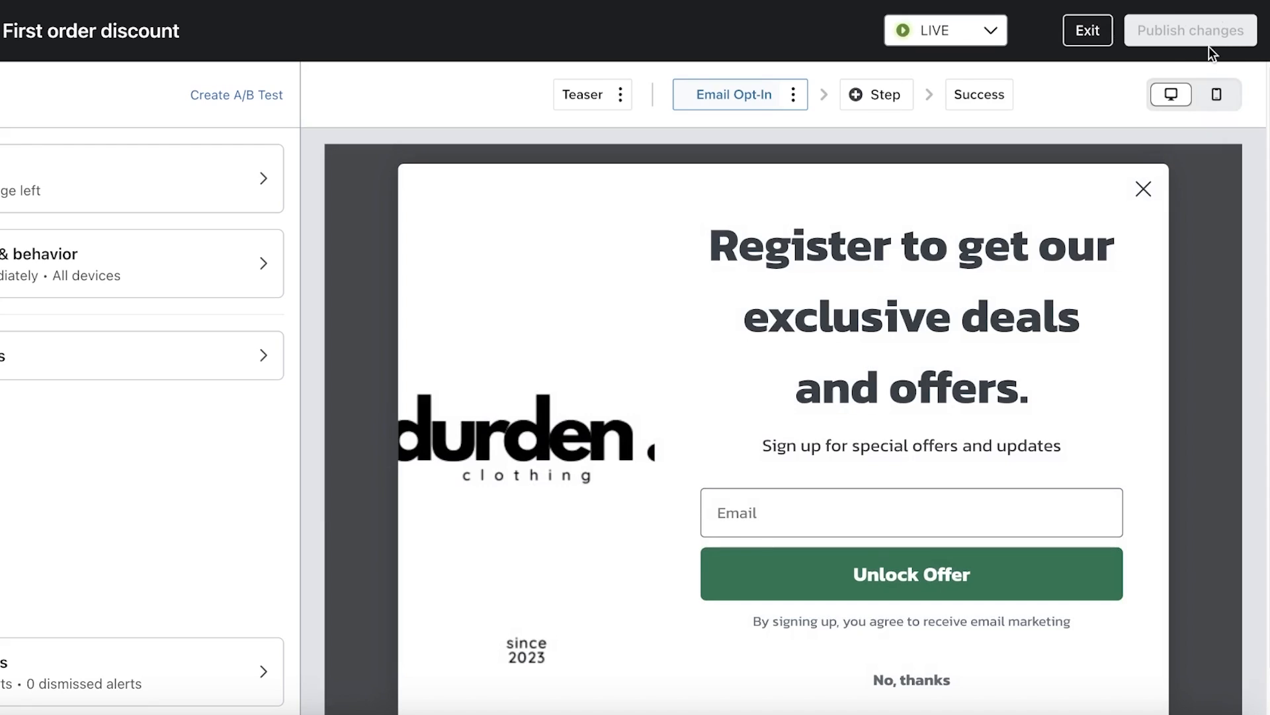
# Check the Add Step options without adding a step, and preview the Success screen
pyautogui.click(882, 93)
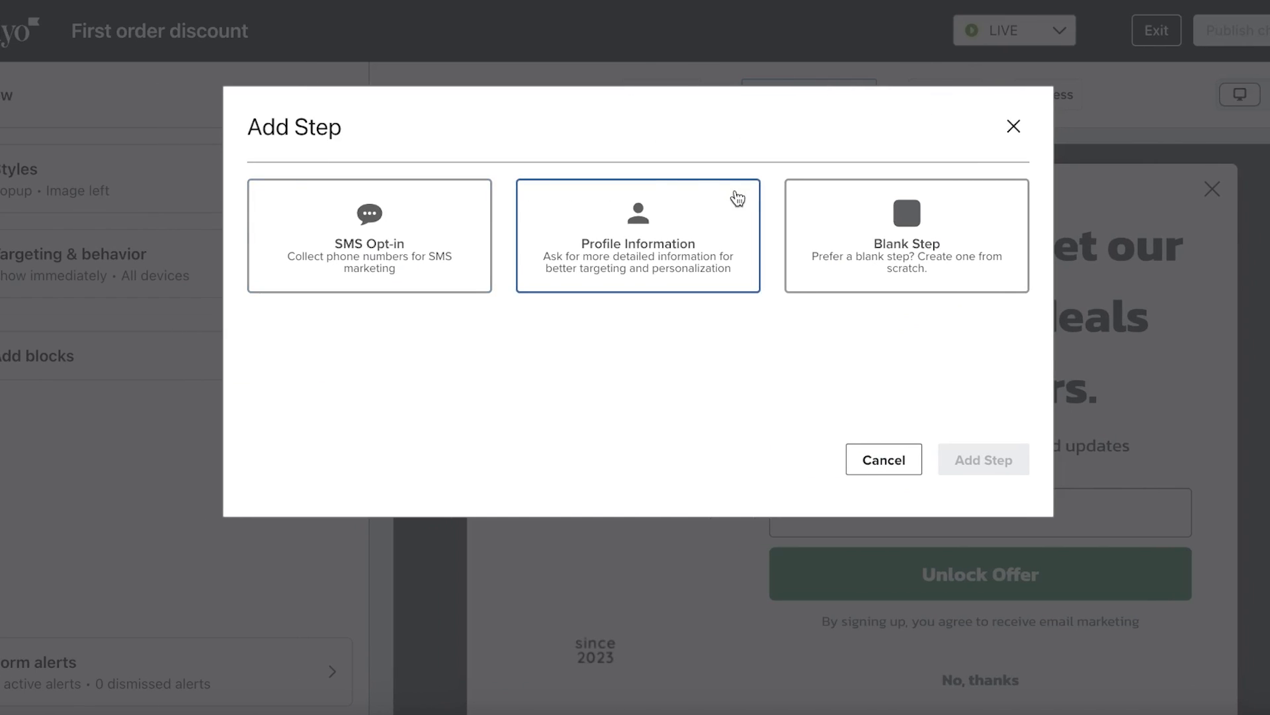
pyautogui.click(645, 224)
pyautogui.click(1012, 126)
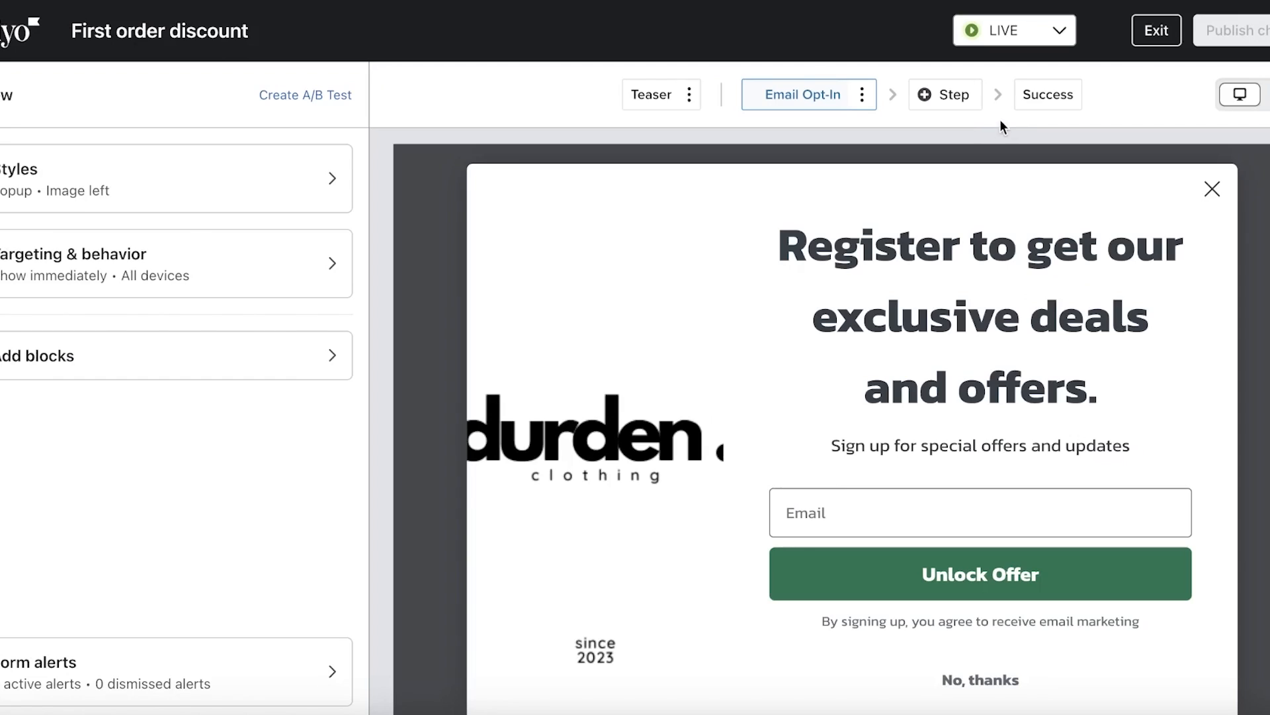
pyautogui.click(1046, 95)
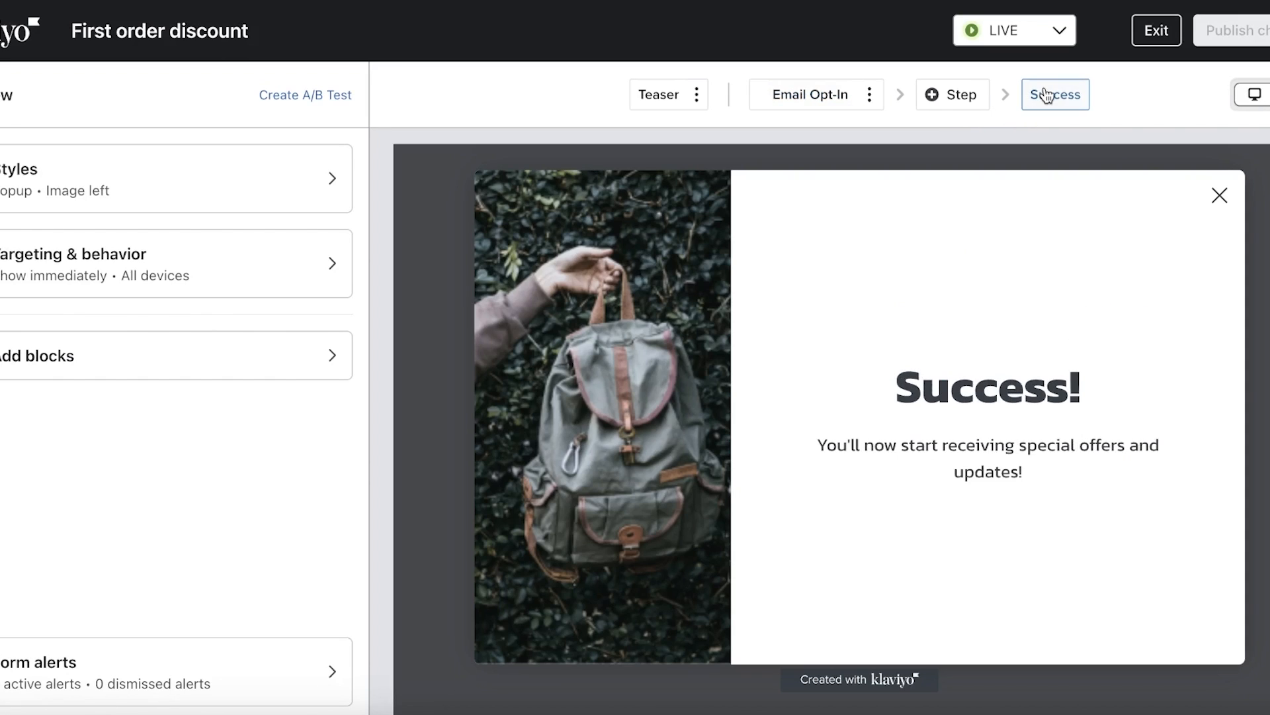
pyautogui.click(829, 94)
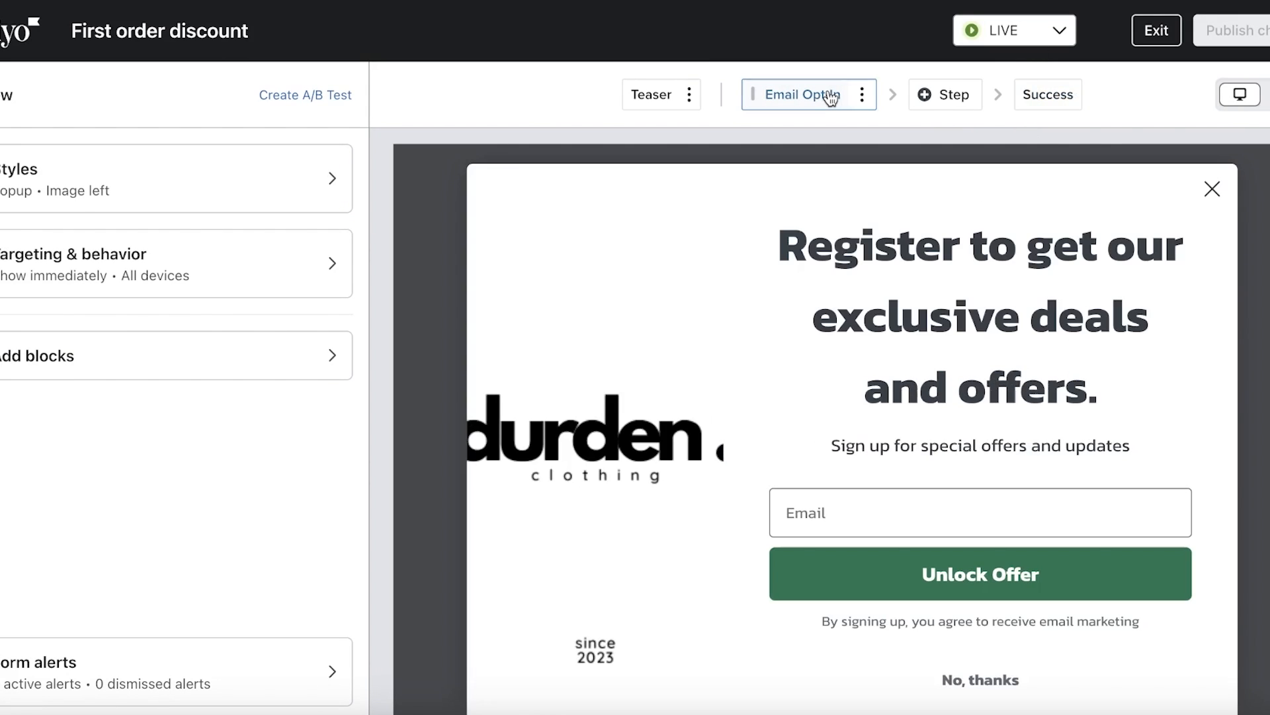
pyautogui.click(926, 94)
pyautogui.click(1013, 126)
pyautogui.click(1042, 95)
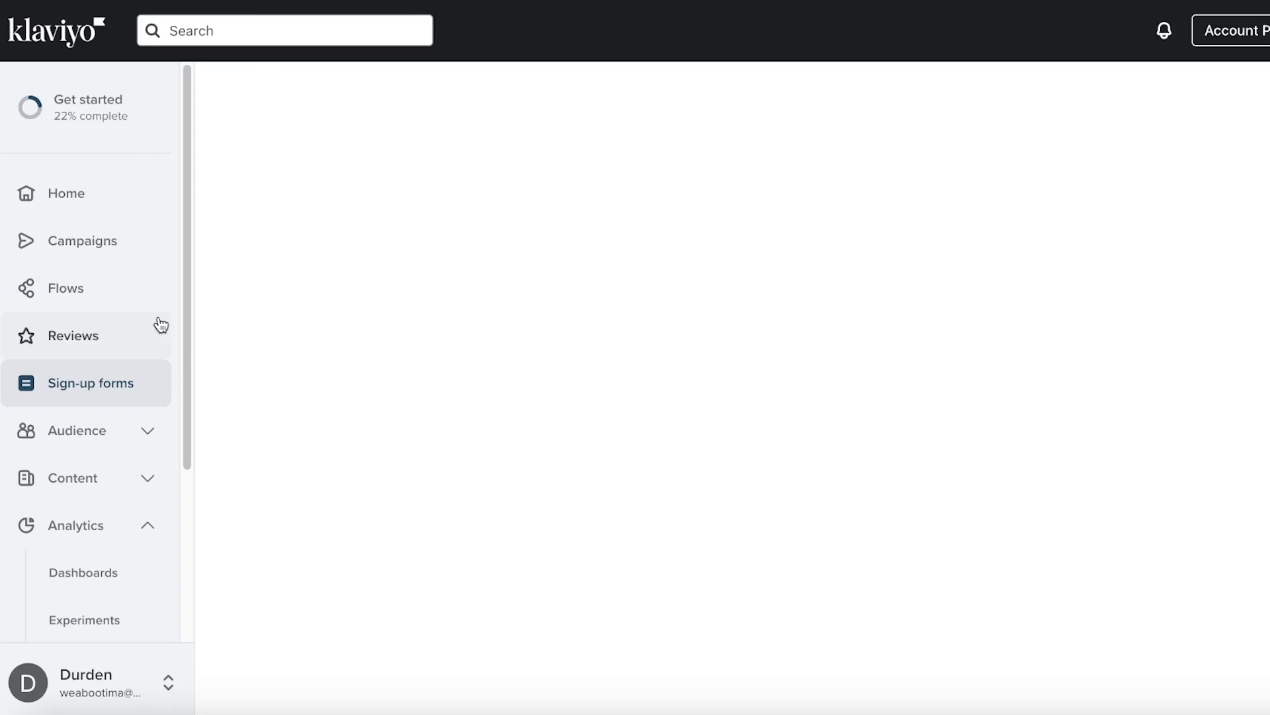
# Exit the editor and check First order discount's row in the Sign-up forms list
pyautogui.click(113, 433)
pyautogui.scroll(-4, 82, 459)
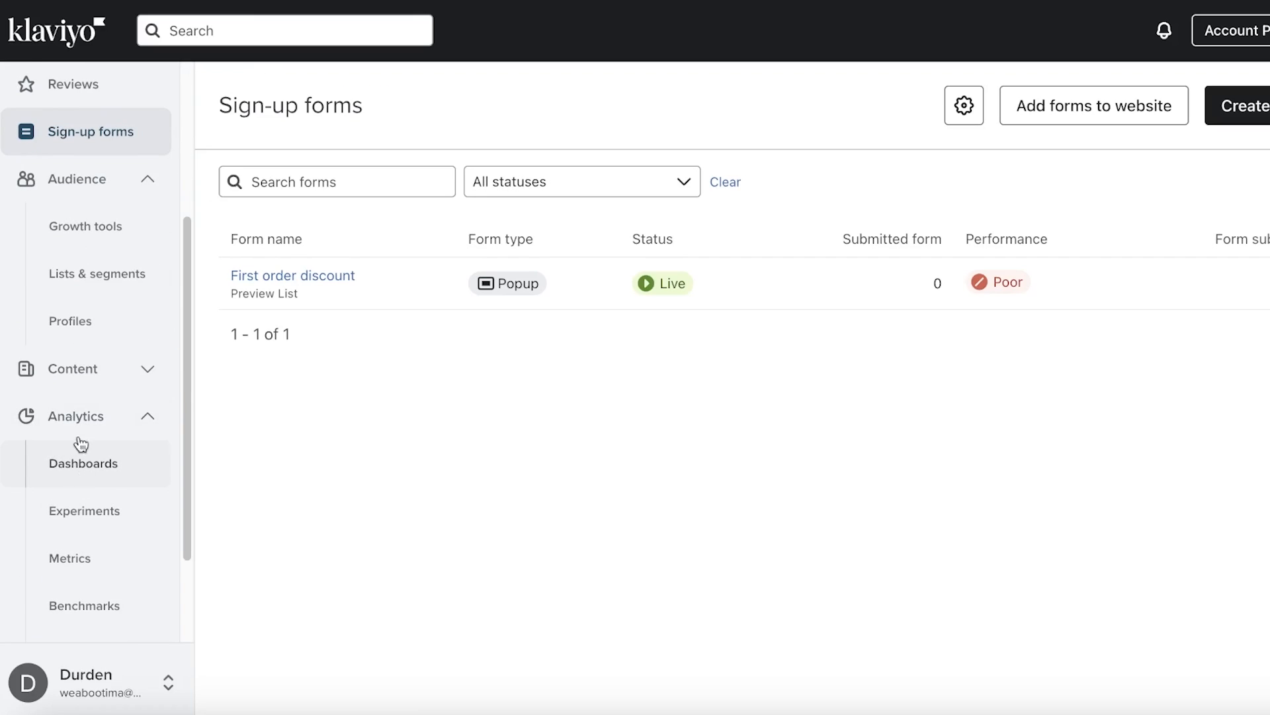
pyautogui.scroll(2, 26, 192)
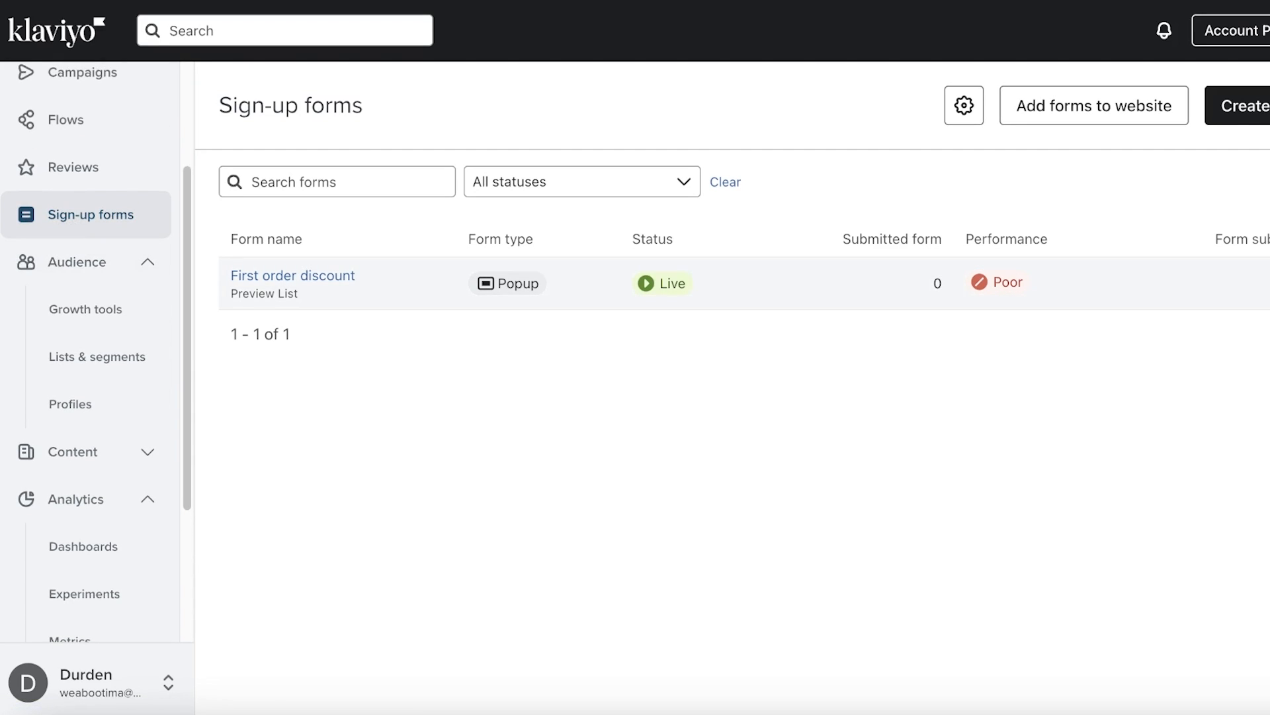
pyautogui.click(1262, 283)
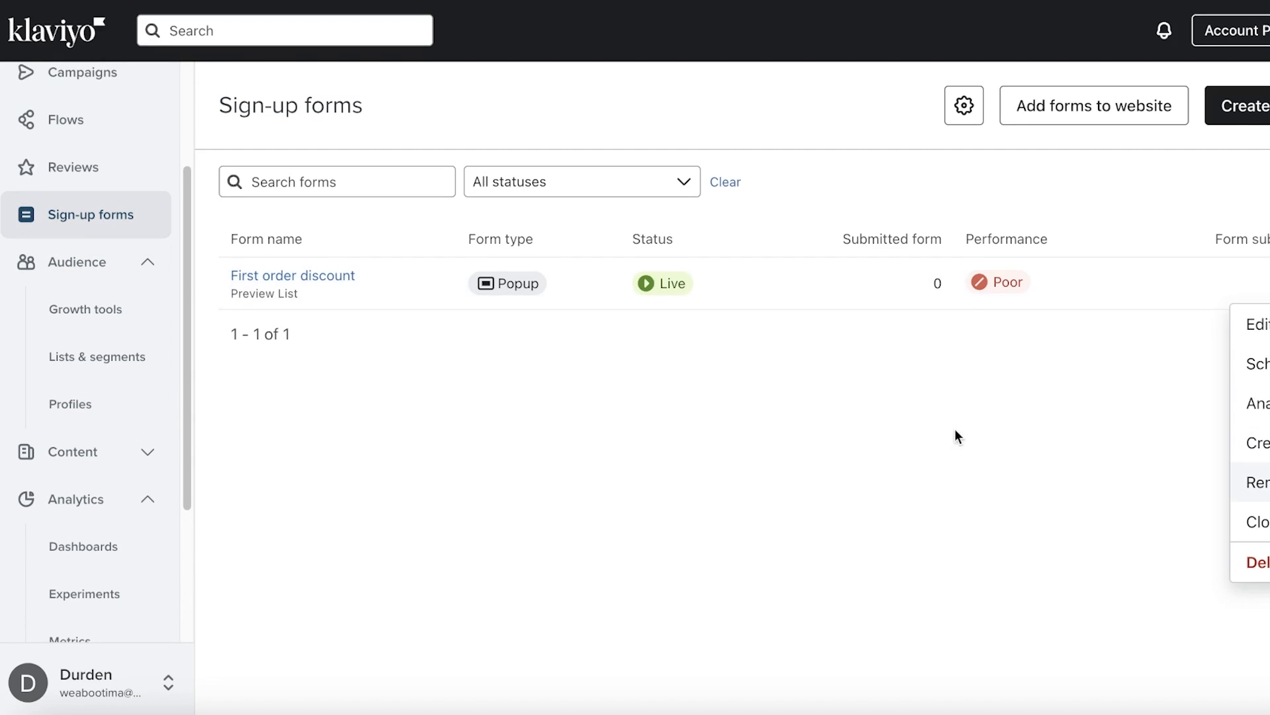
pyautogui.click(909, 283)
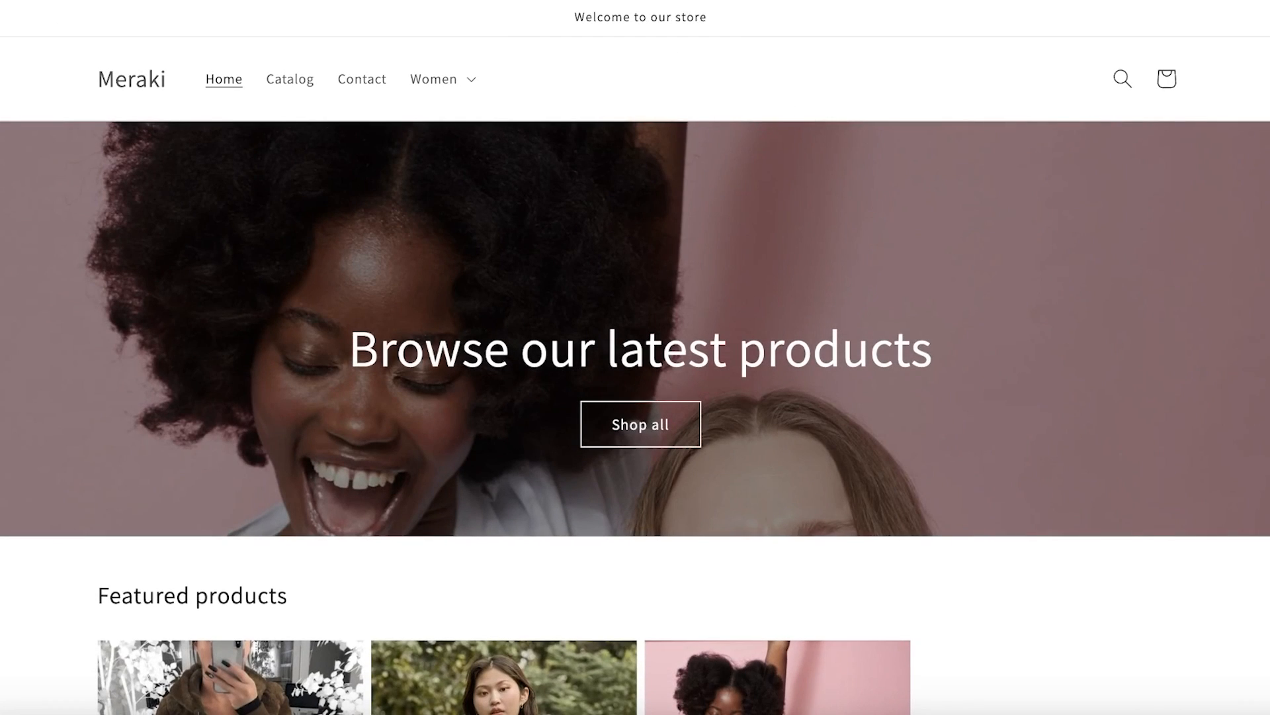
# Confirm the popup appears on the Meraki store, then close it
pyautogui.scroll(-10, 439, 303)
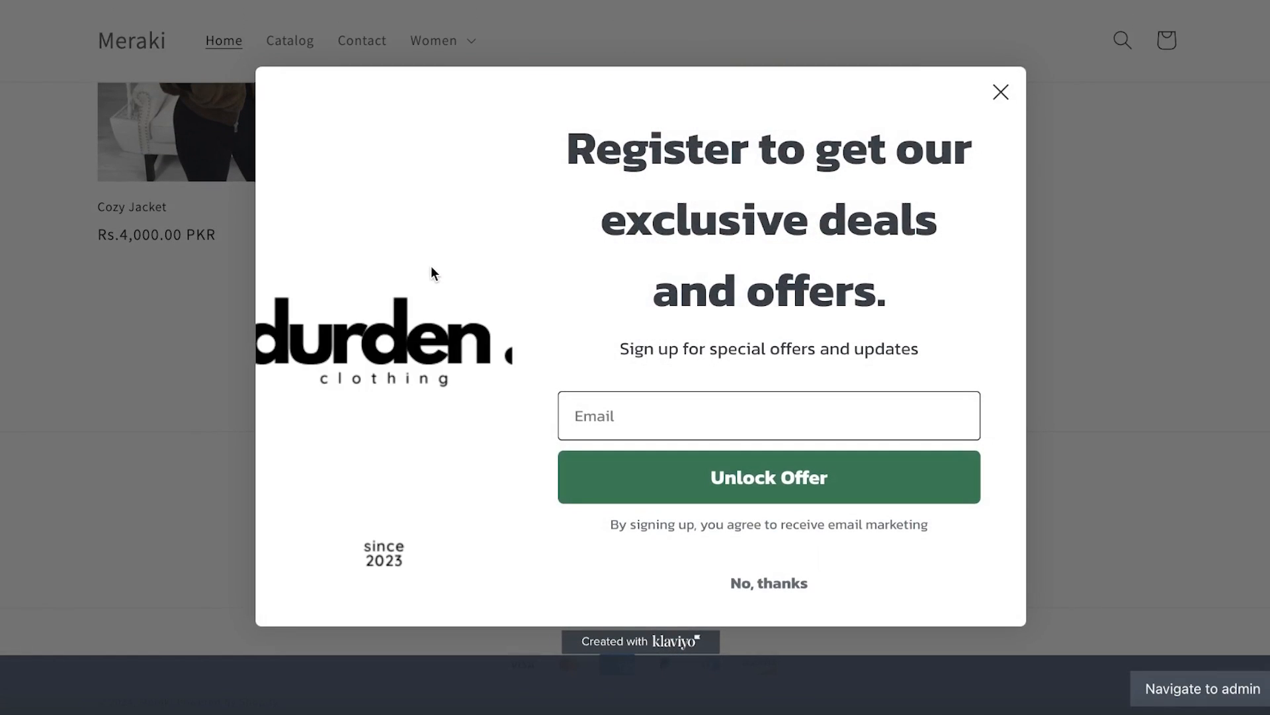
pyautogui.scroll(-1, 562, 228)
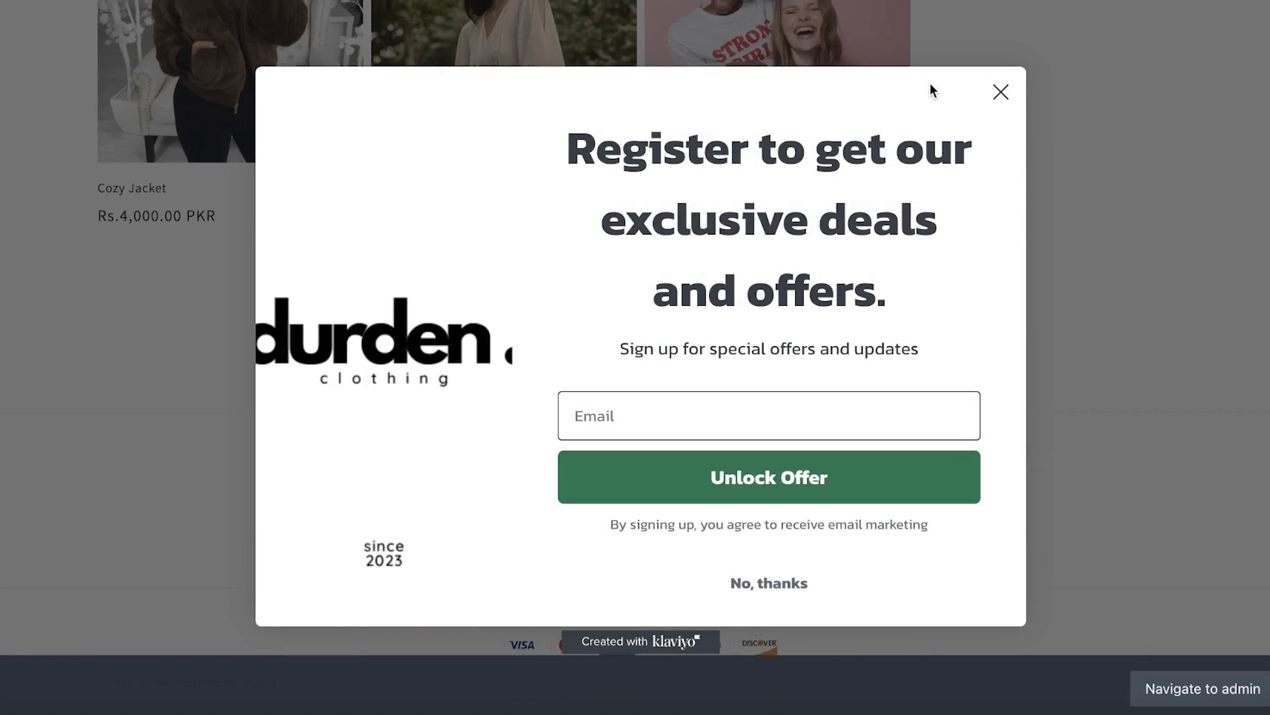
pyautogui.click(1001, 91)
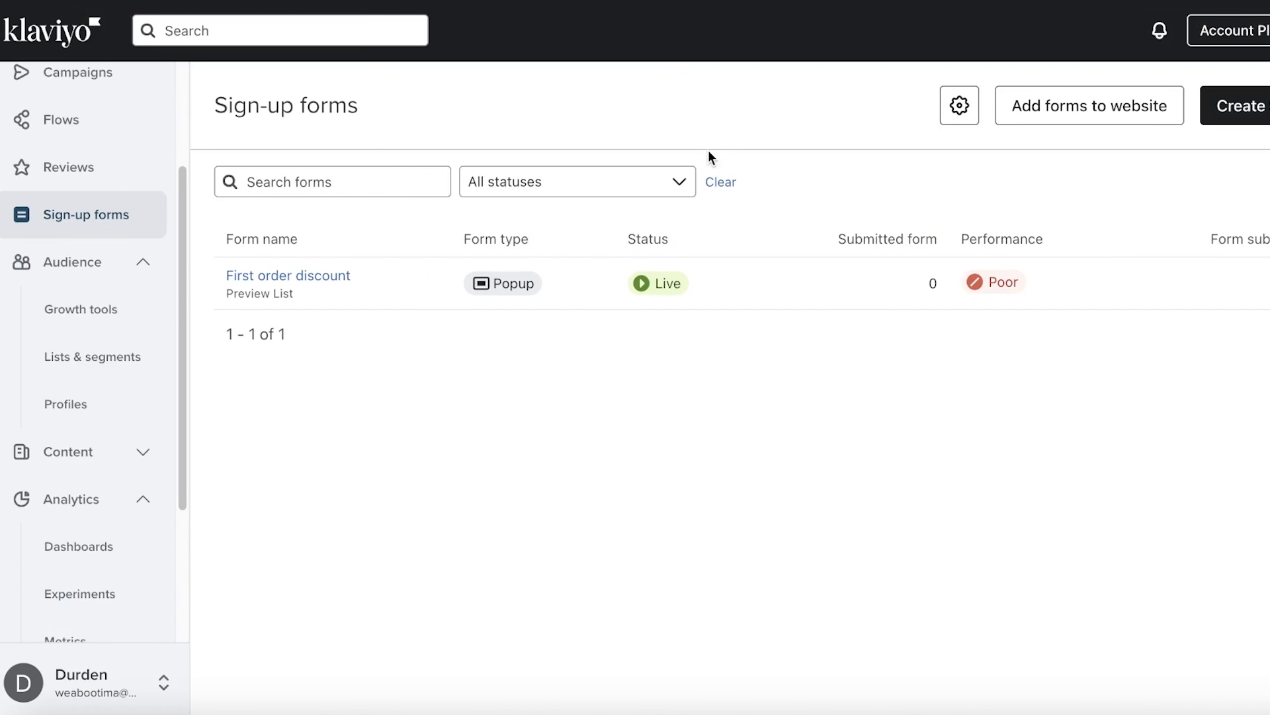
pyautogui.scroll(3, 43, 165)
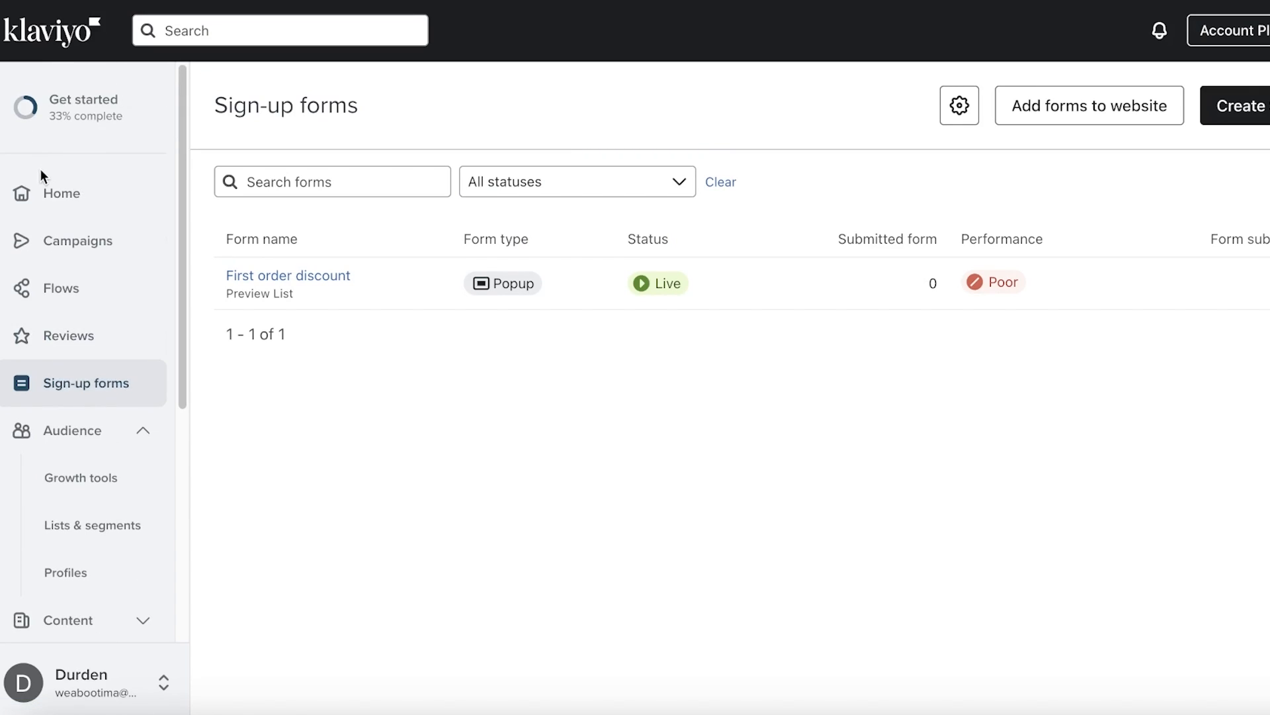